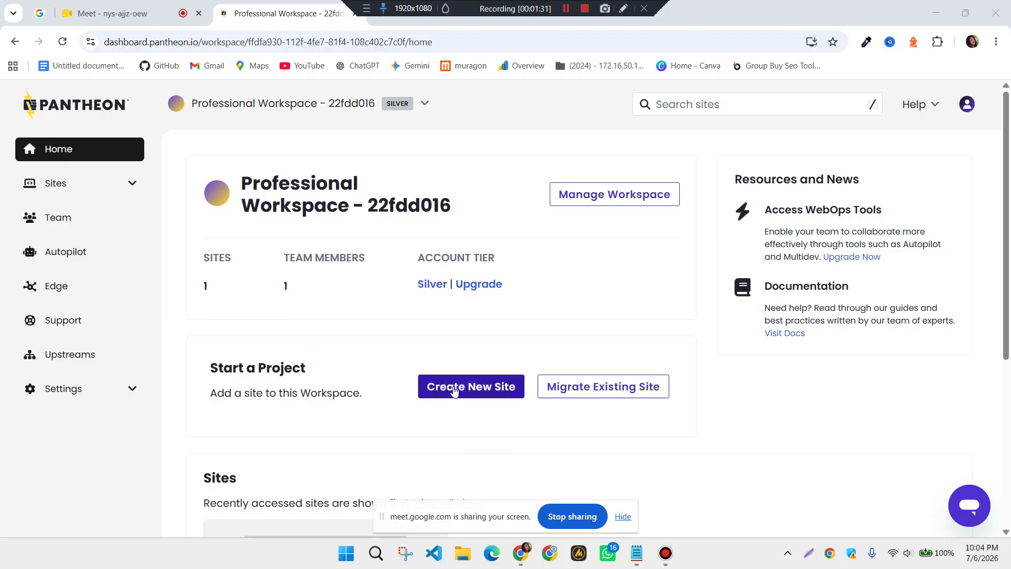
Start a new WordPress site with its code hosted on Pantheon
left_click(486, 390)
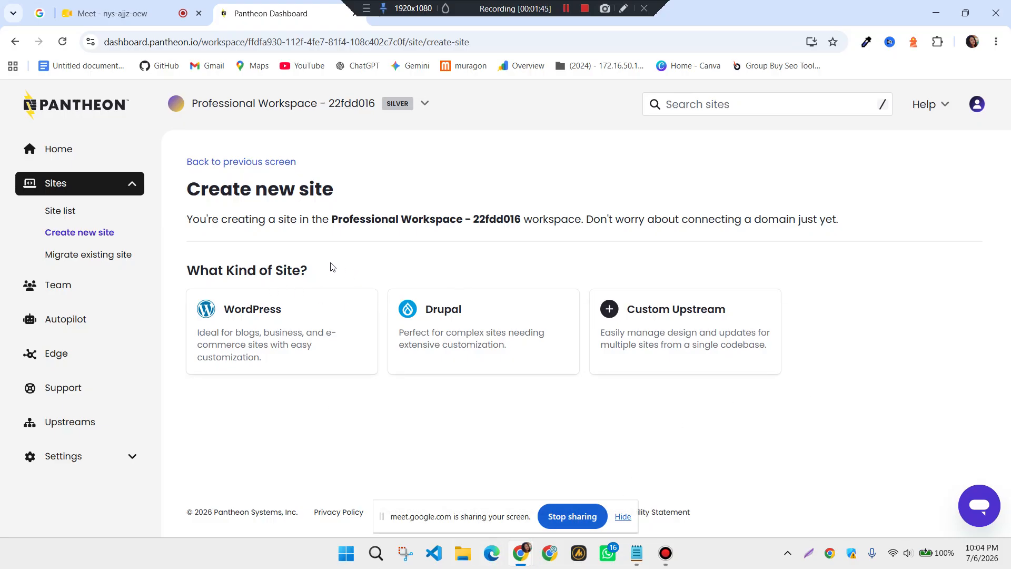
left_click(262, 325)
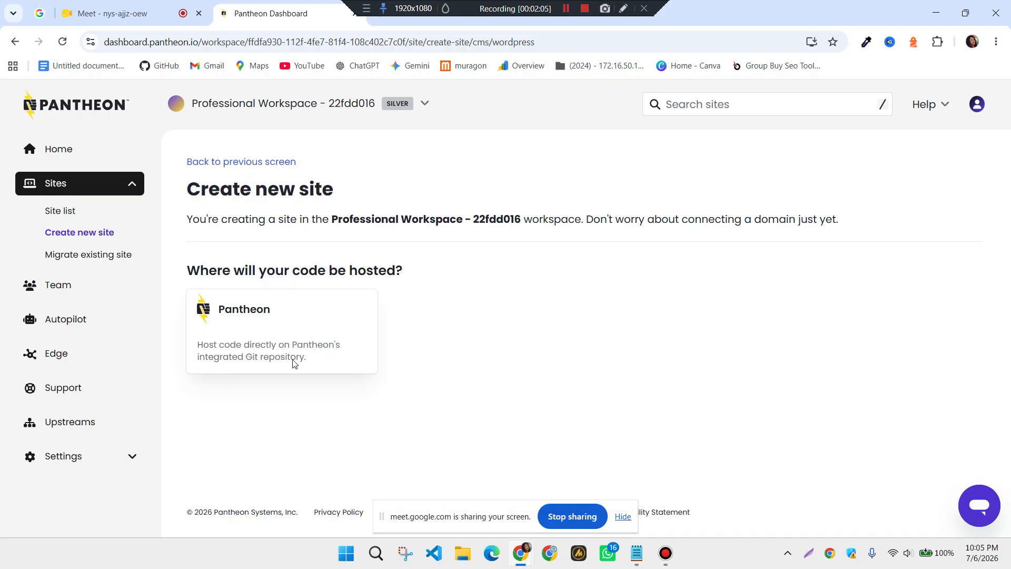
left_click(262, 319)
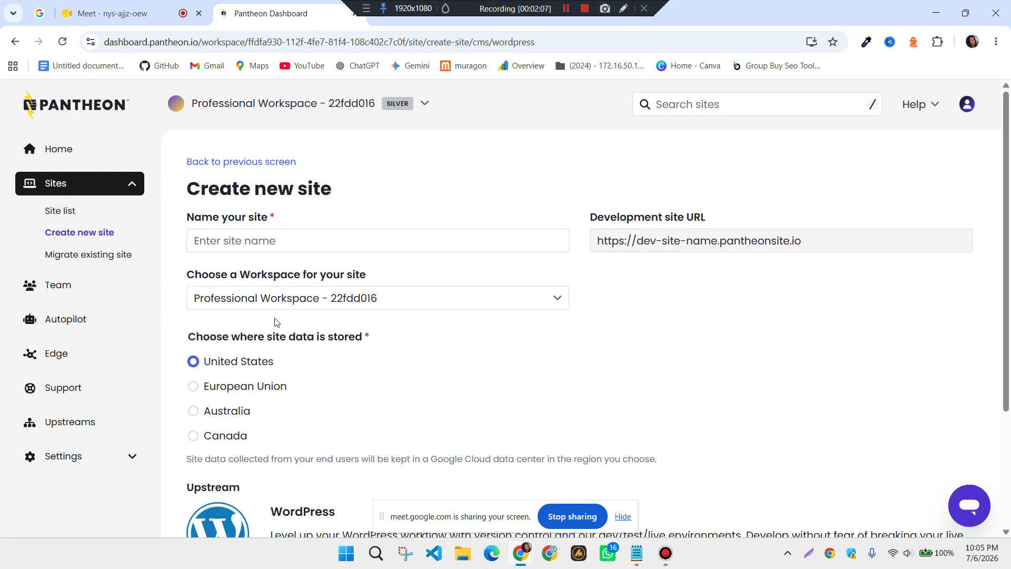
Replace the taken site name with 'Laz-pharma' and submit the site with Create site
left_click(247, 240)
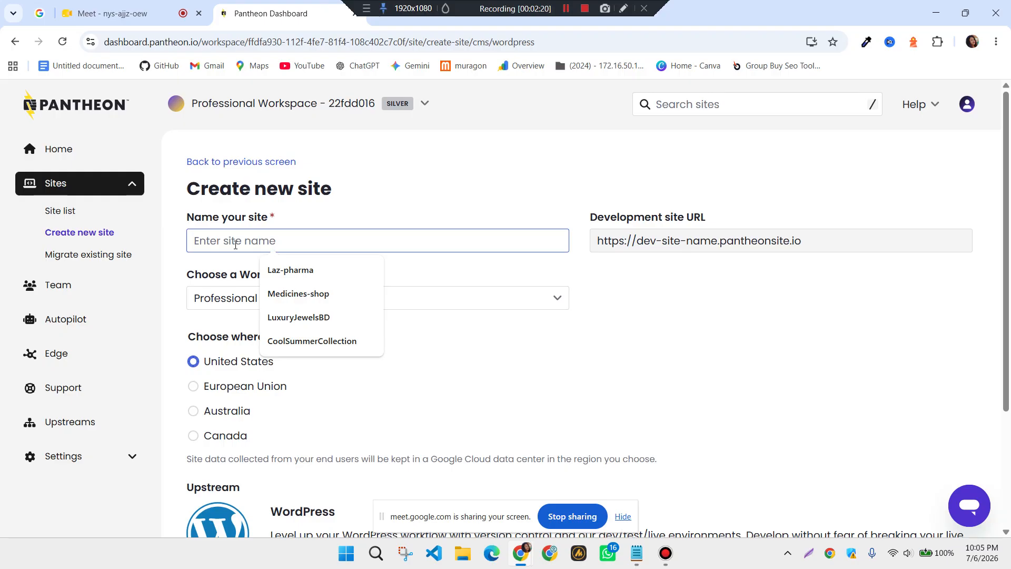
left_click(301, 295)
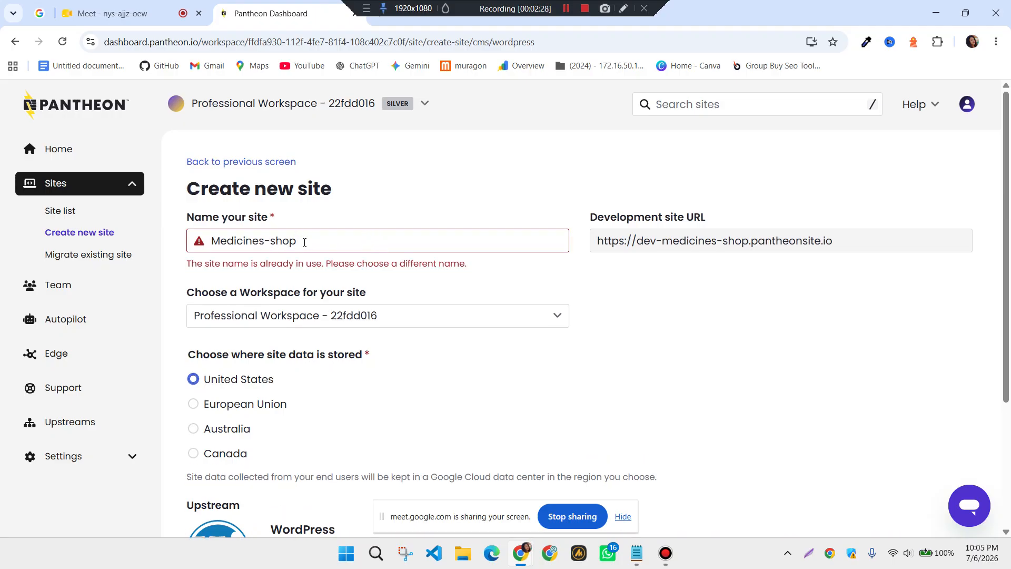
key("BackSpace")
key("BackSpace")
key("BackSpace")
key("BackSpace")
key("BackSpace")
key("BackSpace")
key("BackSpace")
key("BackSpace")
key("BackSpace")
key("BackSpace")
key("BackSpace")
key("BackSpace")
key("BackSpace")
key("BackSpace")
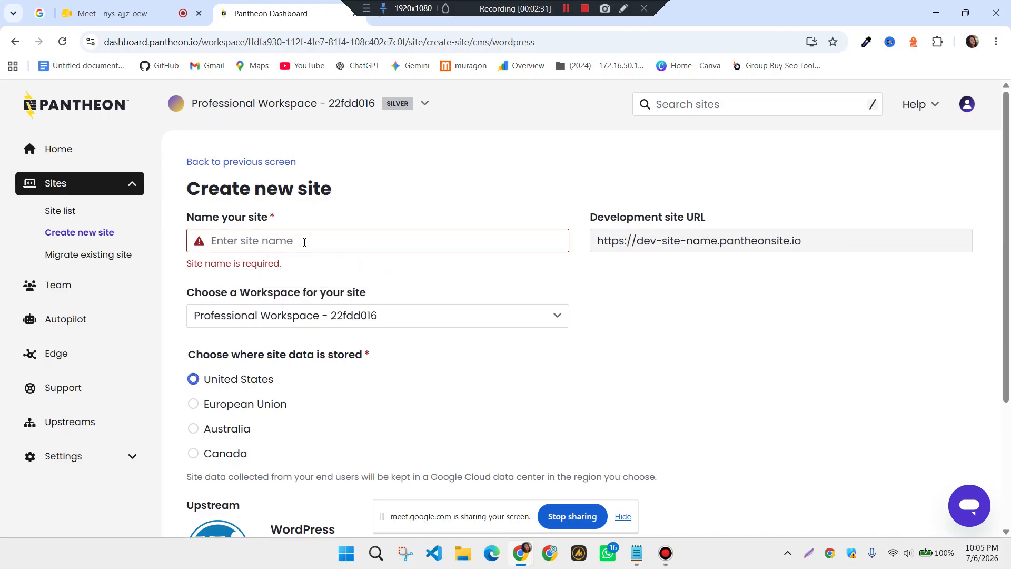
type("Laz")
left_click(308, 271)
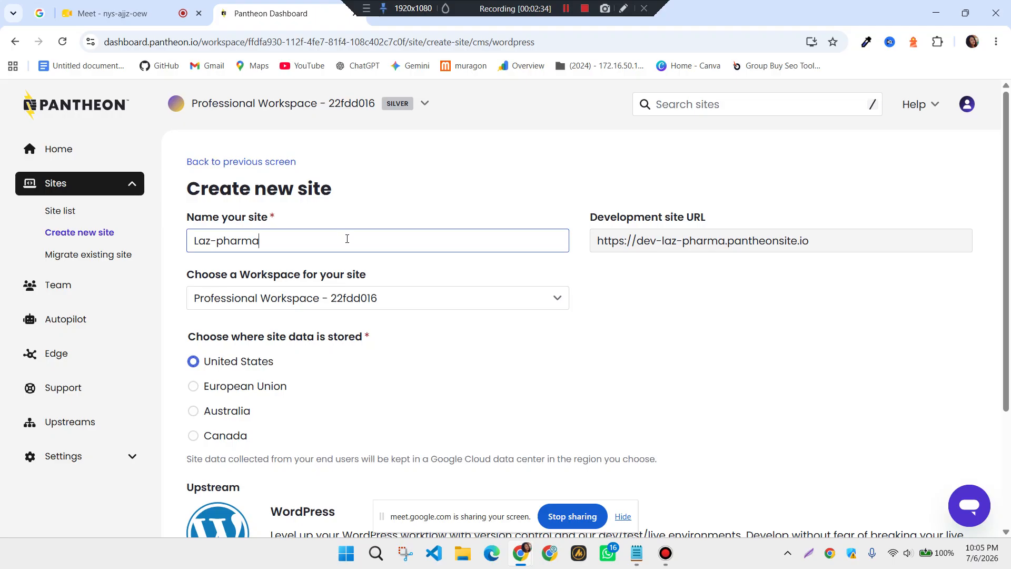
scroll(302, 314, "down", 1)
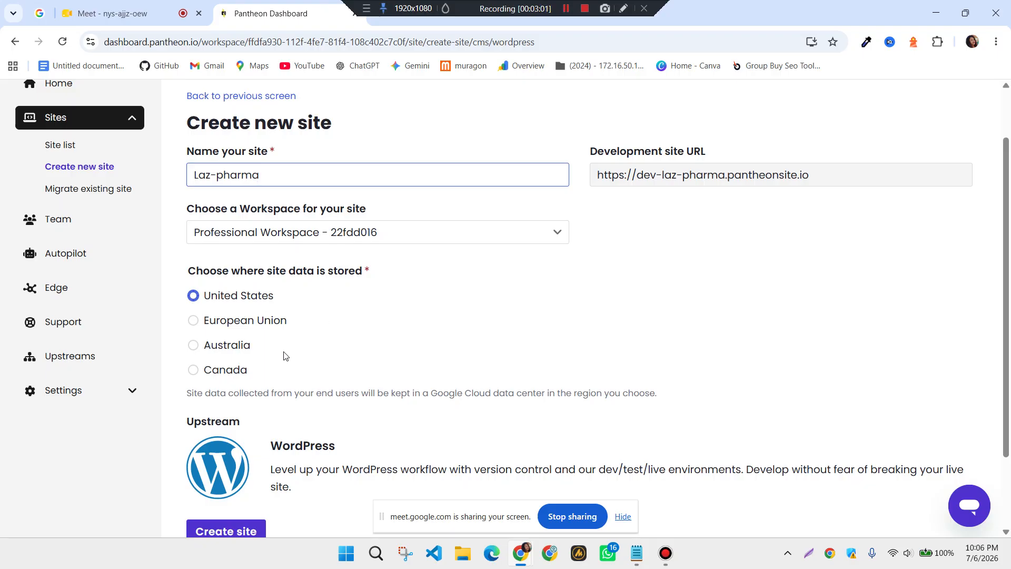
scroll(287, 353, "down", 1)
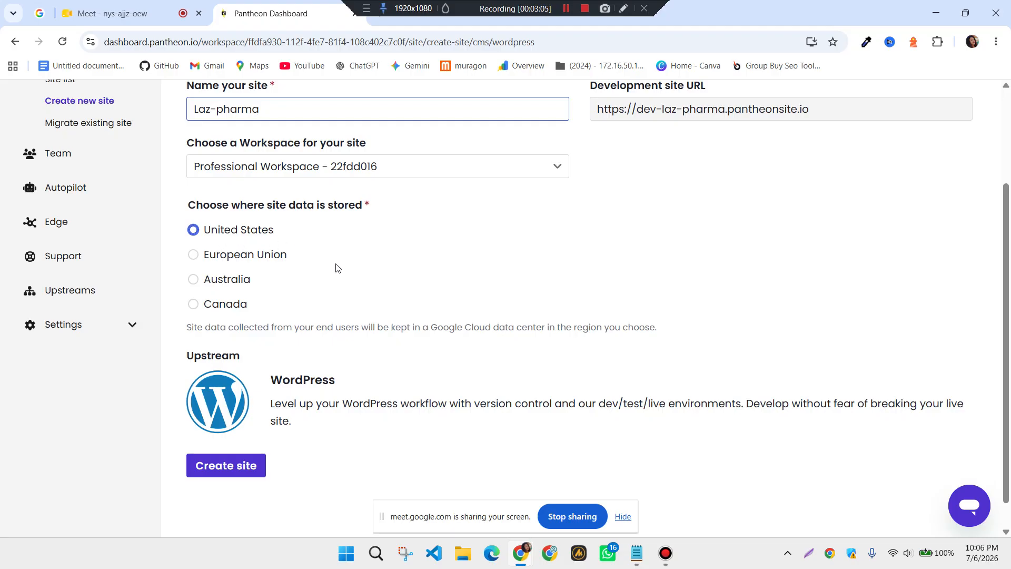
scroll(337, 266, "down", 1)
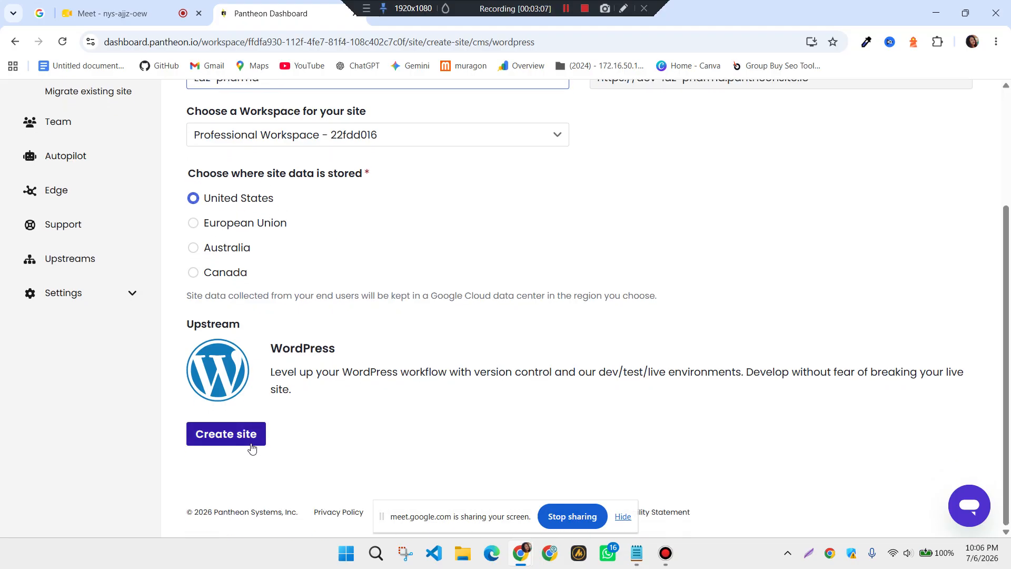
left_click(239, 435)
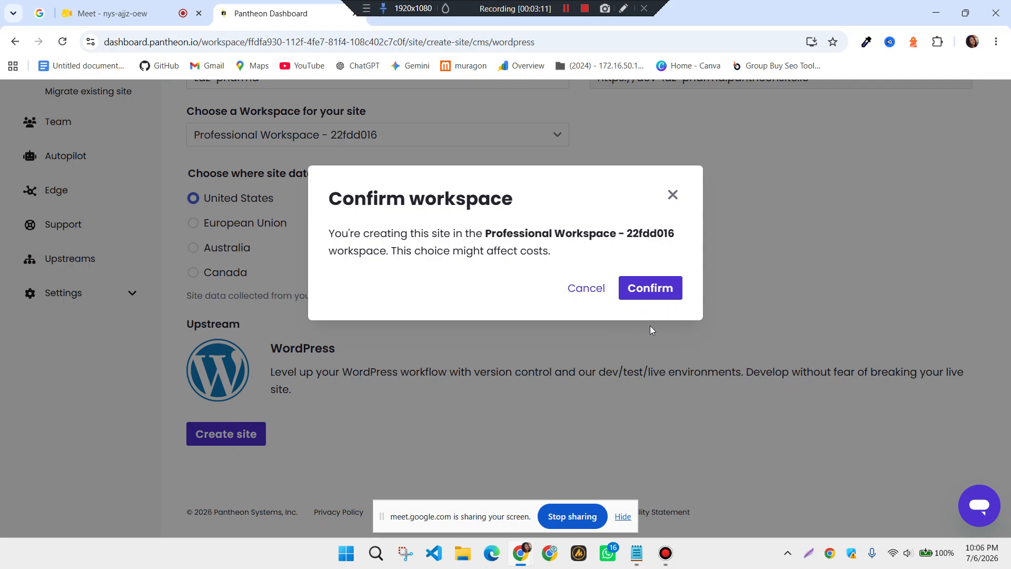
Confirm the workspace and open the Laz-pharma site dashboard on Dev once deployed
left_click(649, 289)
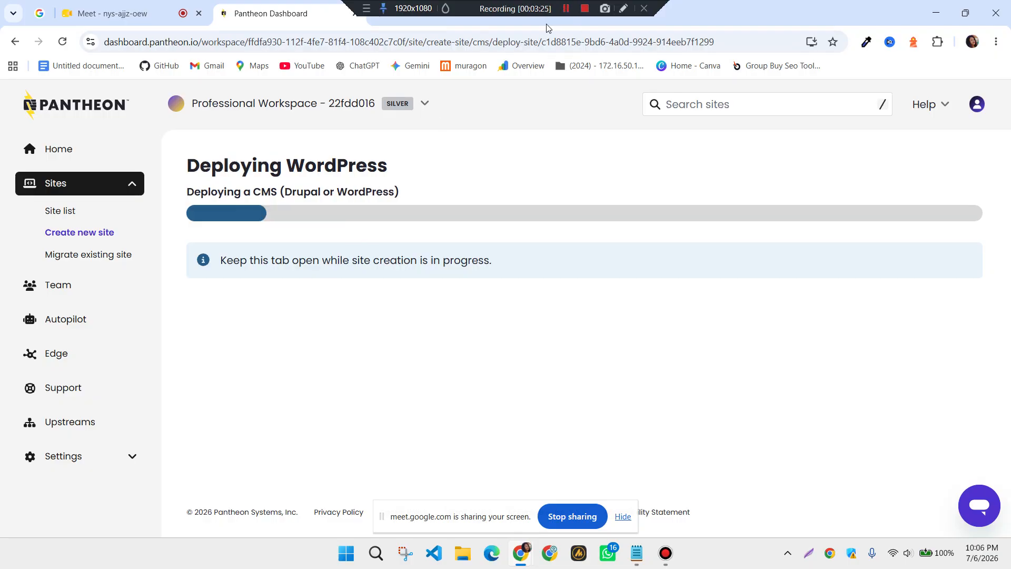
left_click(564, 10)
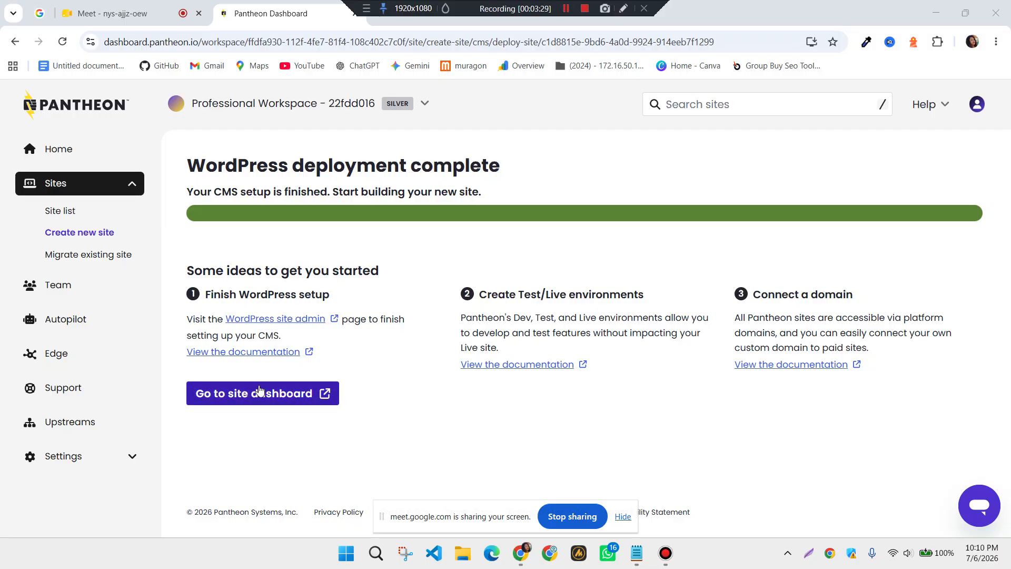
left_click(290, 396)
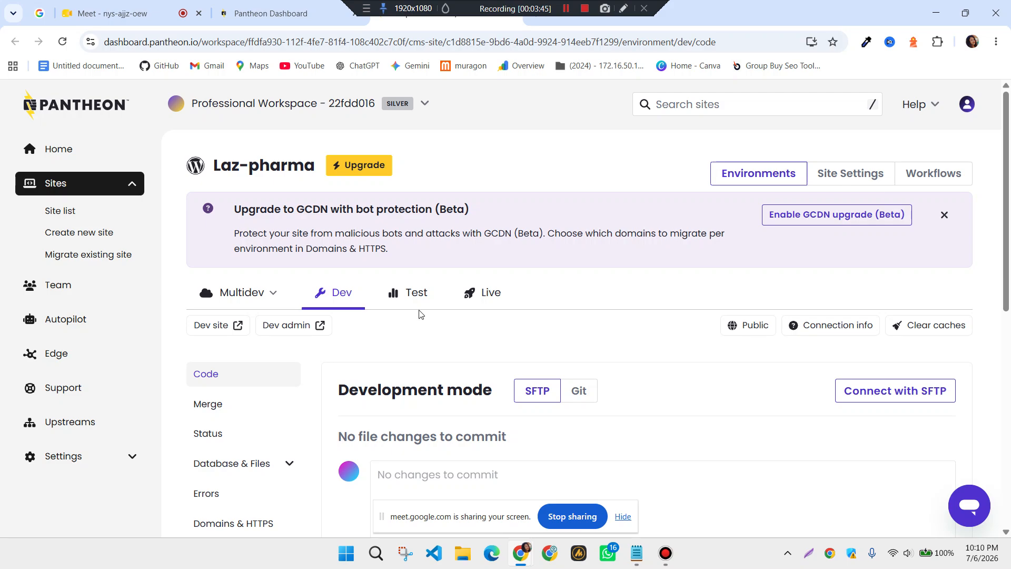
scroll(547, 308, "down", 2)
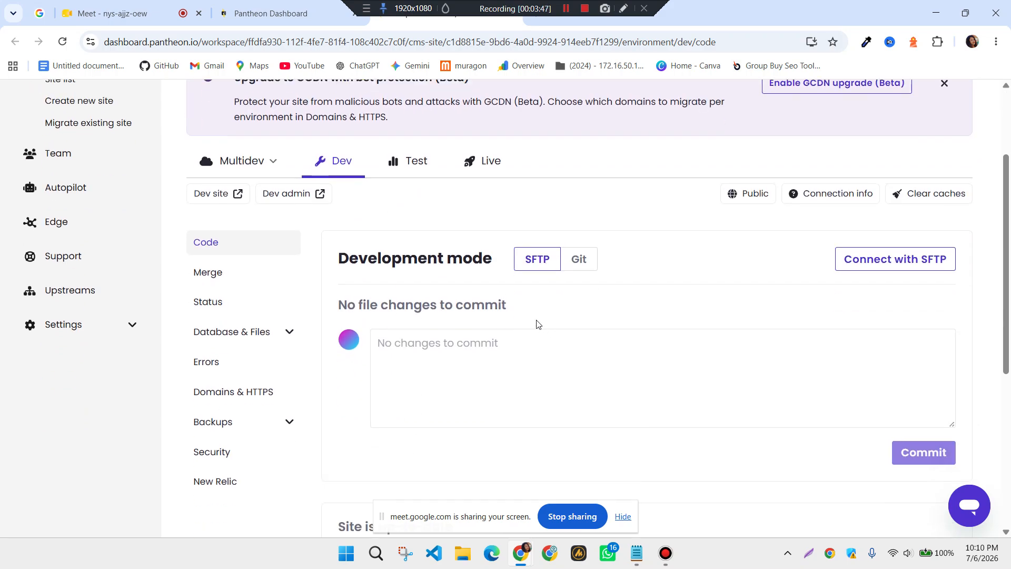
scroll(427, 309, "up", 2)
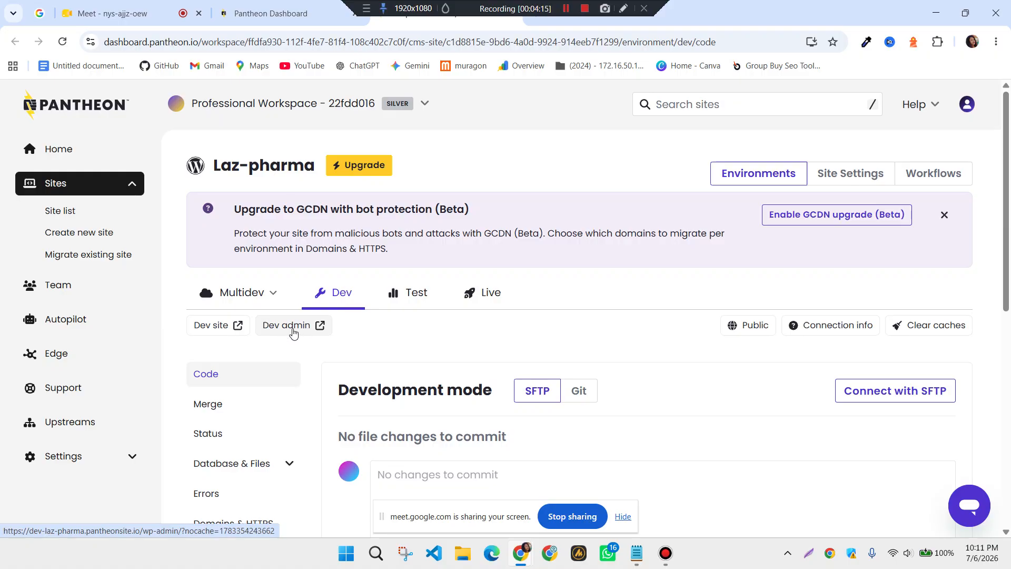
Begin the WordPress install in English with site title 'laz pharma' and username 'admin'
left_click(293, 332)
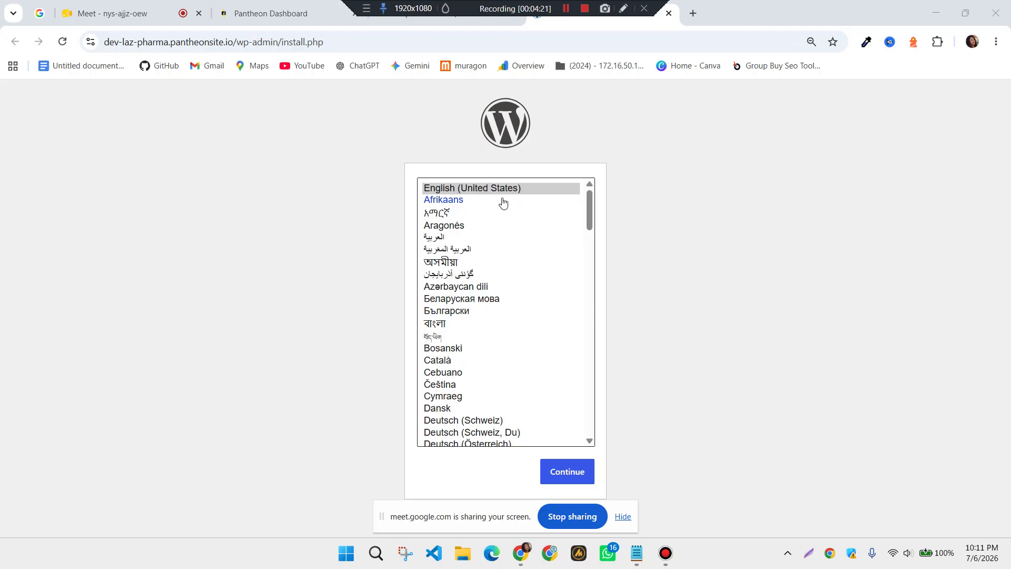
scroll(505, 406, "down", 1)
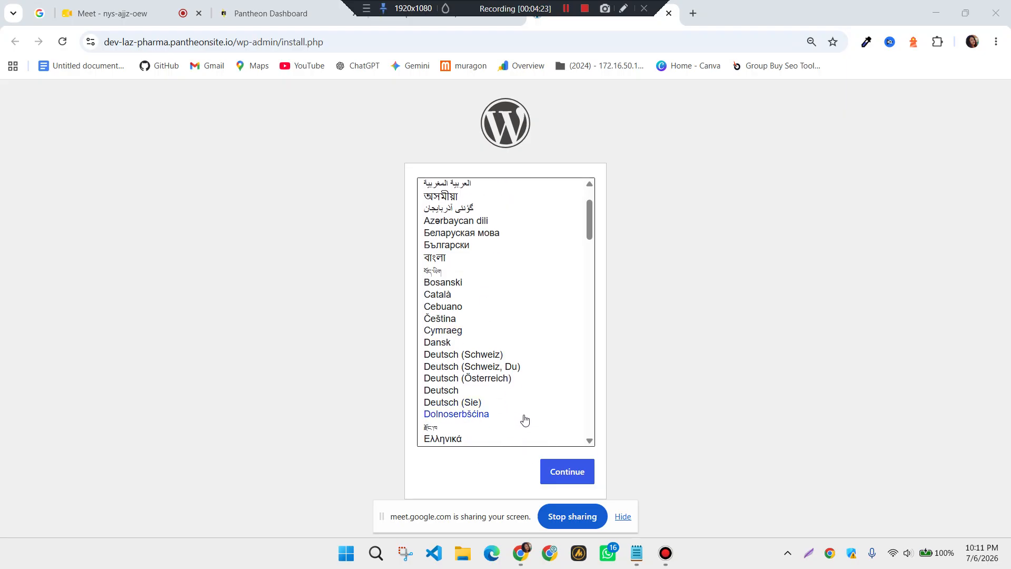
left_click(576, 475)
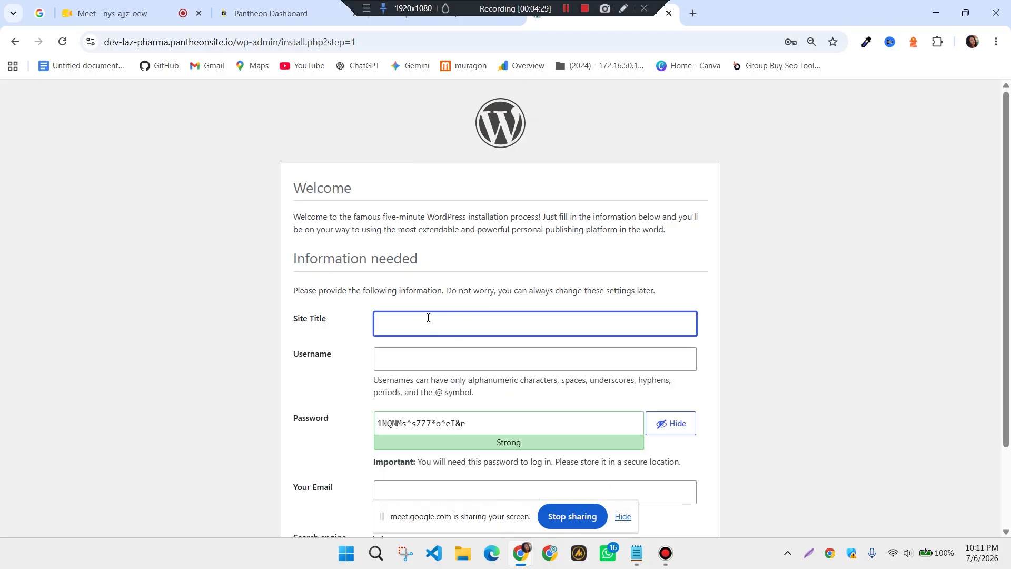
type("Laz pharma")
left_click(482, 356)
left_click(436, 358)
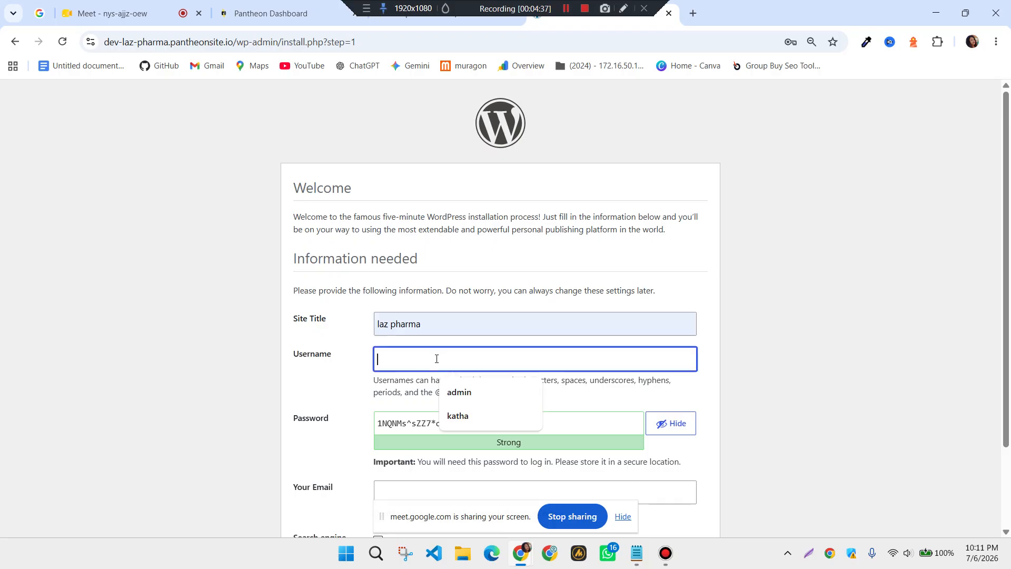
type("a")
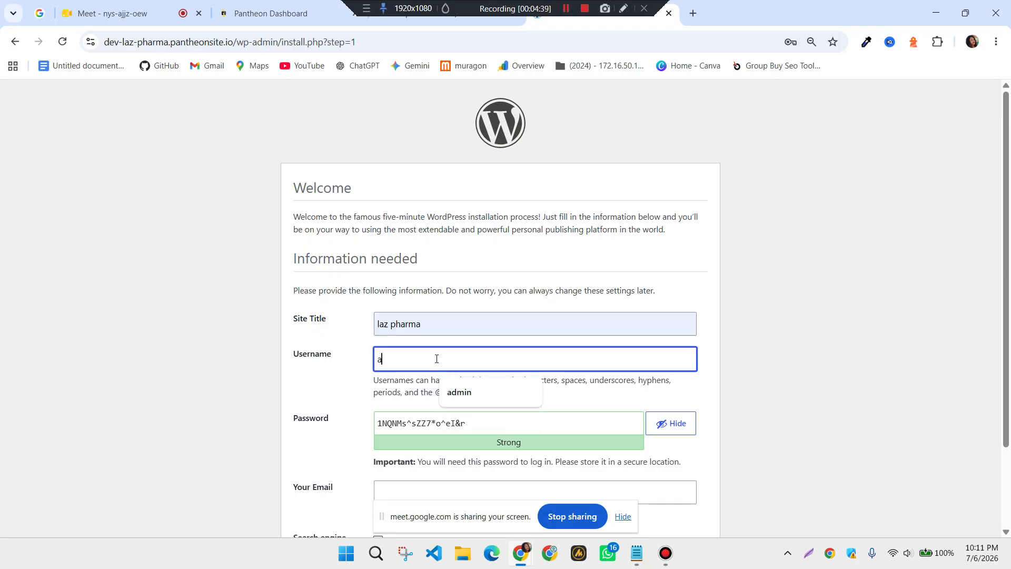
type("dmin")
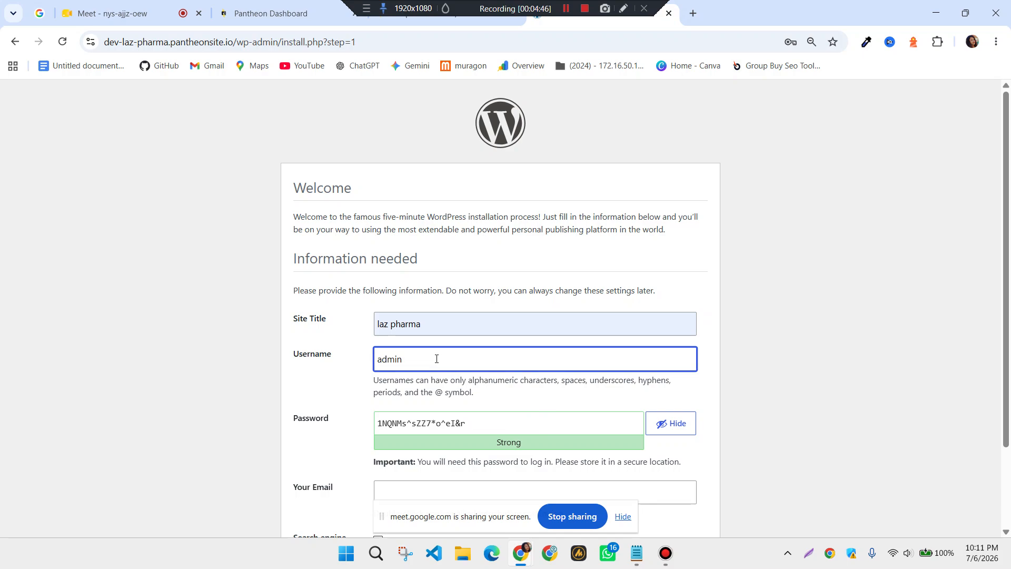
Set a custom weak admin password, confirm its use, and fill in the admin e-mail
left_click(492, 432)
key("BackSpace")
key("BackSpace")
key("BackSpace")
key("BackSpace")
key("BackSpace")
key("BackSpace")
key("BackSpace")
key("BackSpace")
key("BackSpace")
key("BackSpace")
key("BackSpace")
key("BackSpace")
key("BackSpace")
key("BackSpace")
key("BackSpace")
key("BackSpace")
key("BackSpace")
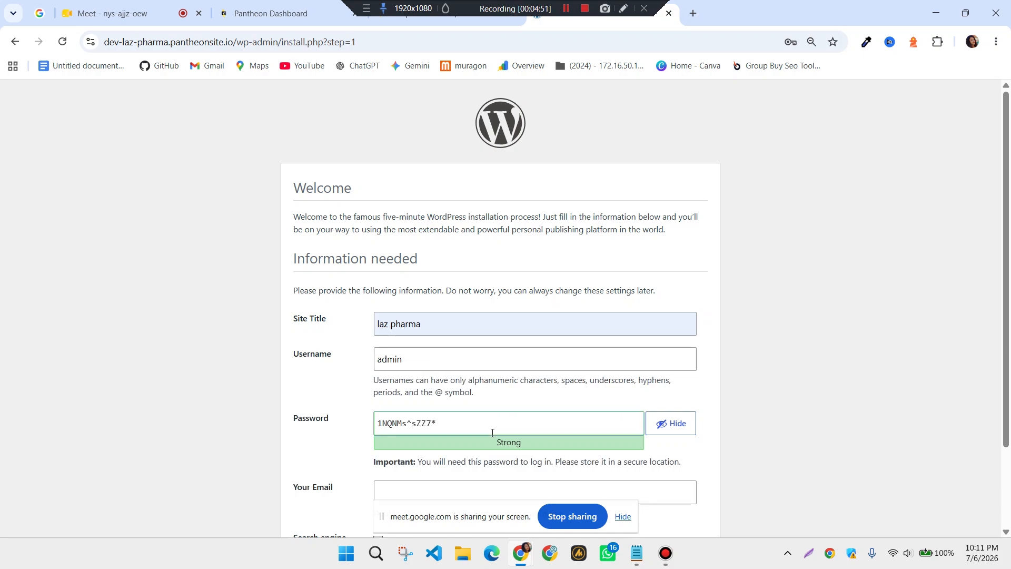
left_click(585, 384)
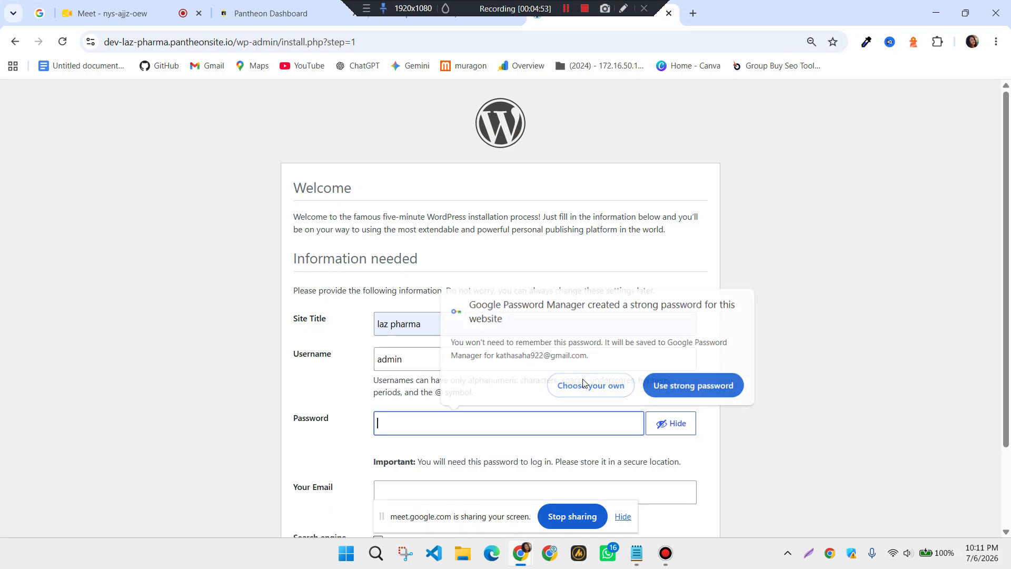
type("a")
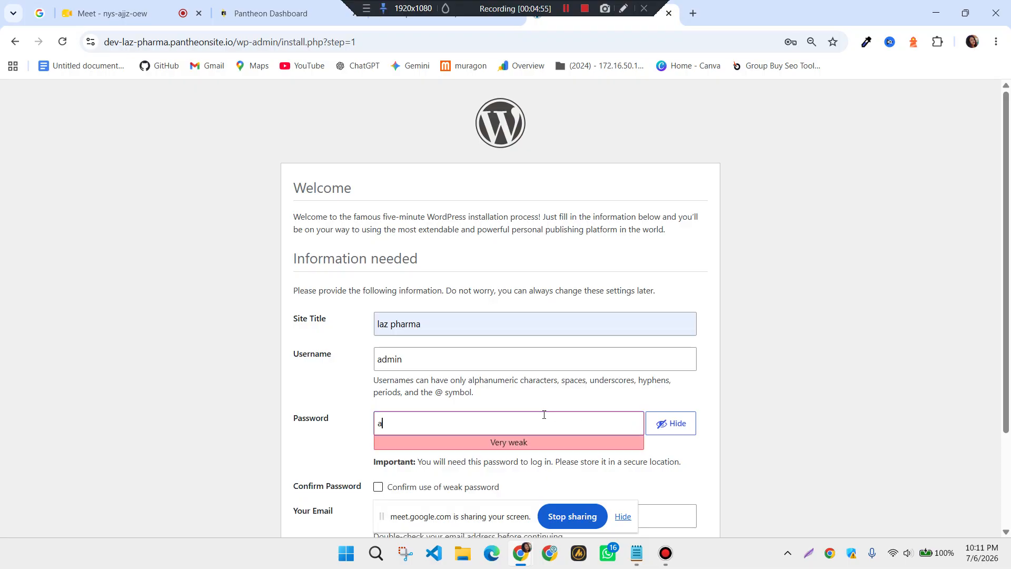
type("dmin")
scroll(544, 414, "down", 1)
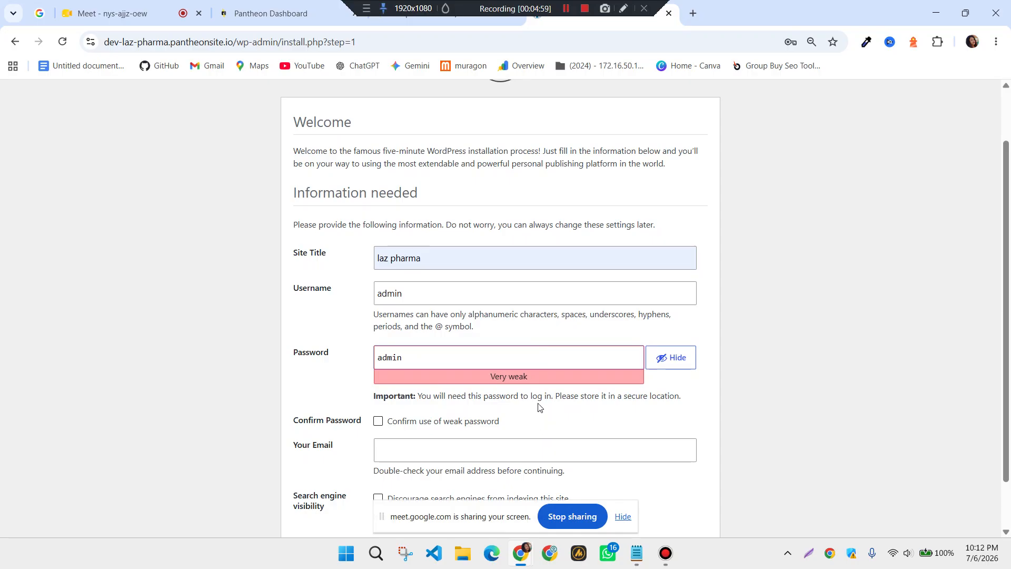
left_click(378, 422)
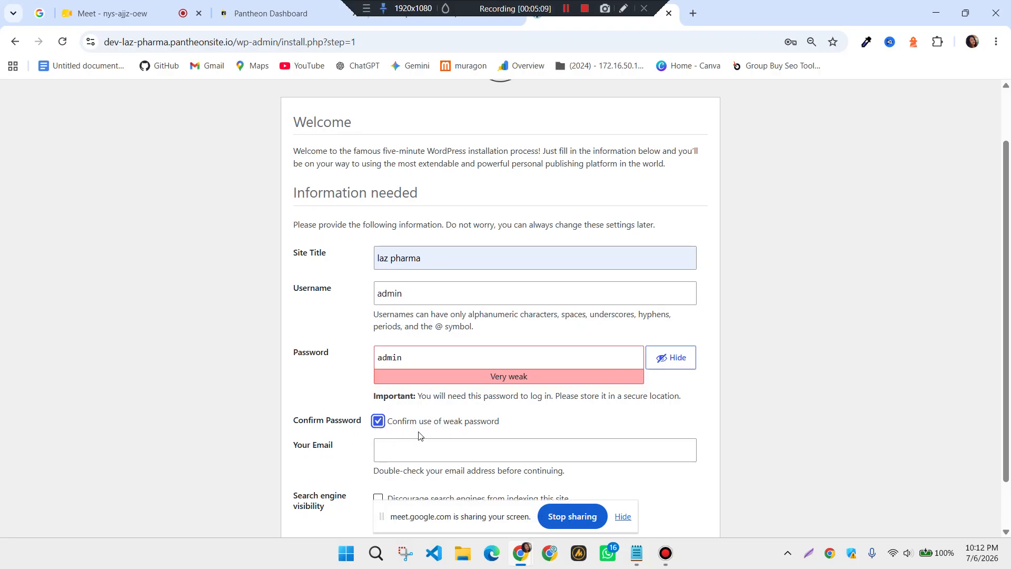
scroll(417, 435, "down", 1)
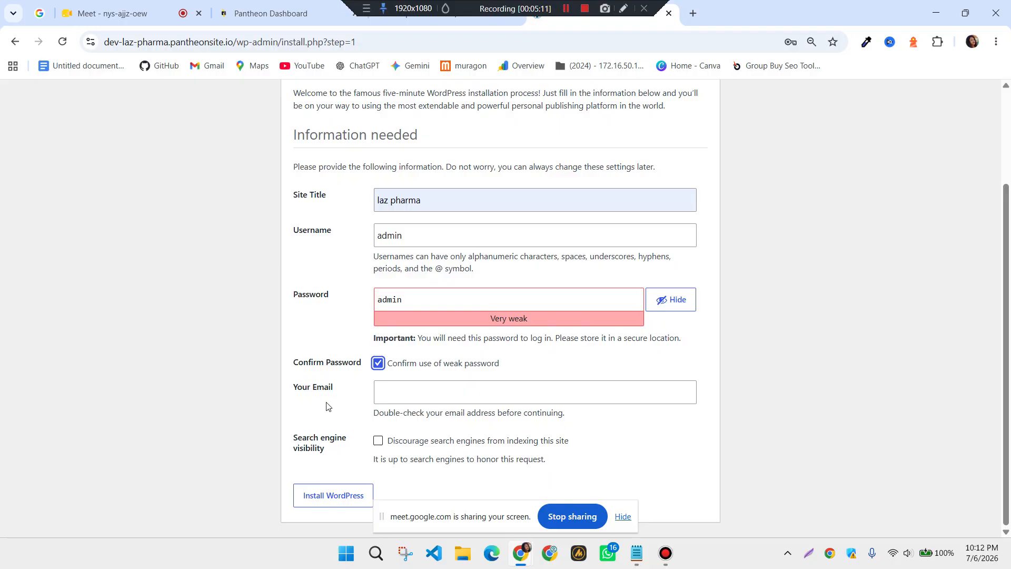
left_click(398, 398)
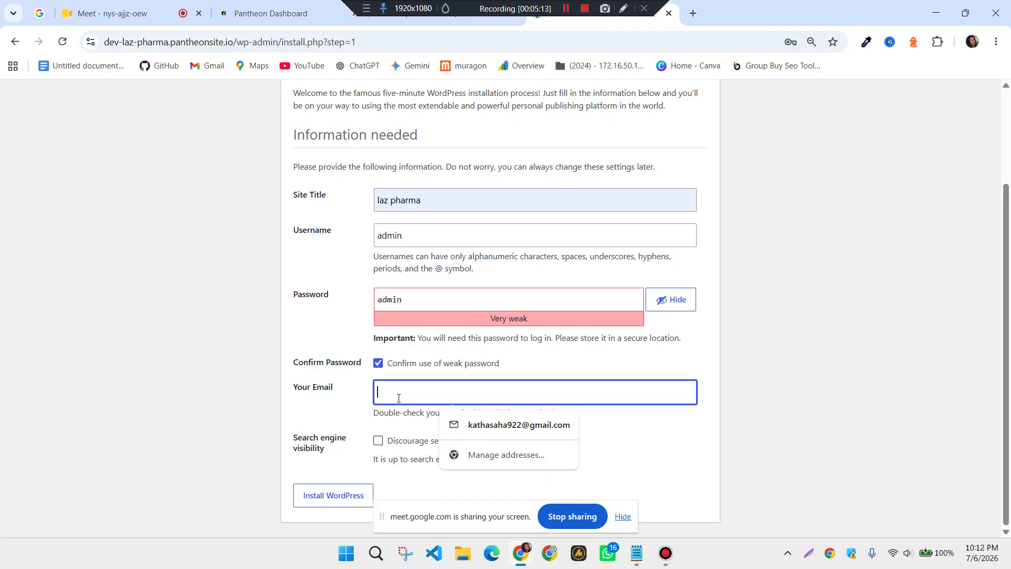
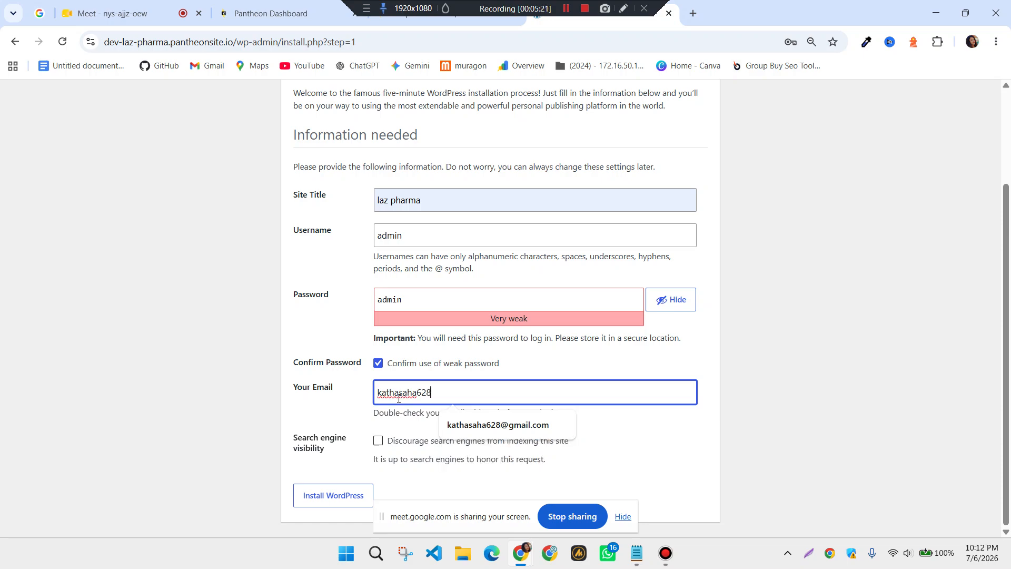
left_click(506, 426)
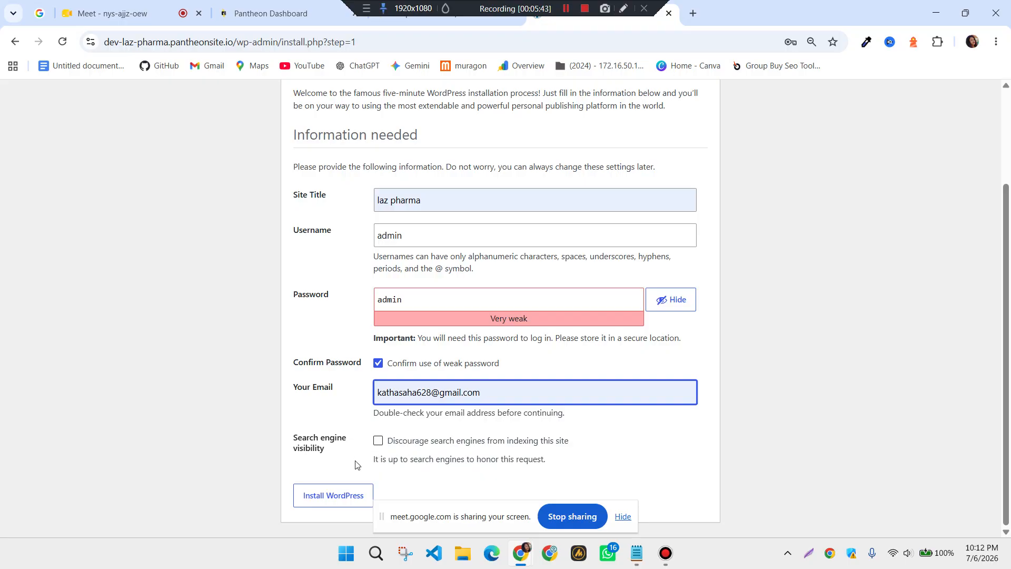
Install WordPress and dismiss the browser's password warnings
left_click(330, 496)
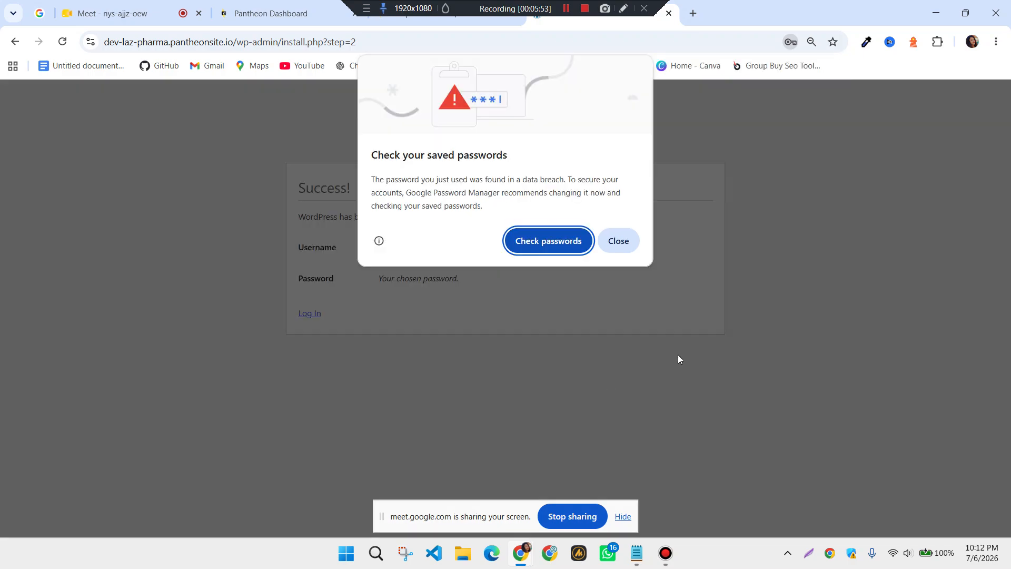
left_click(611, 242)
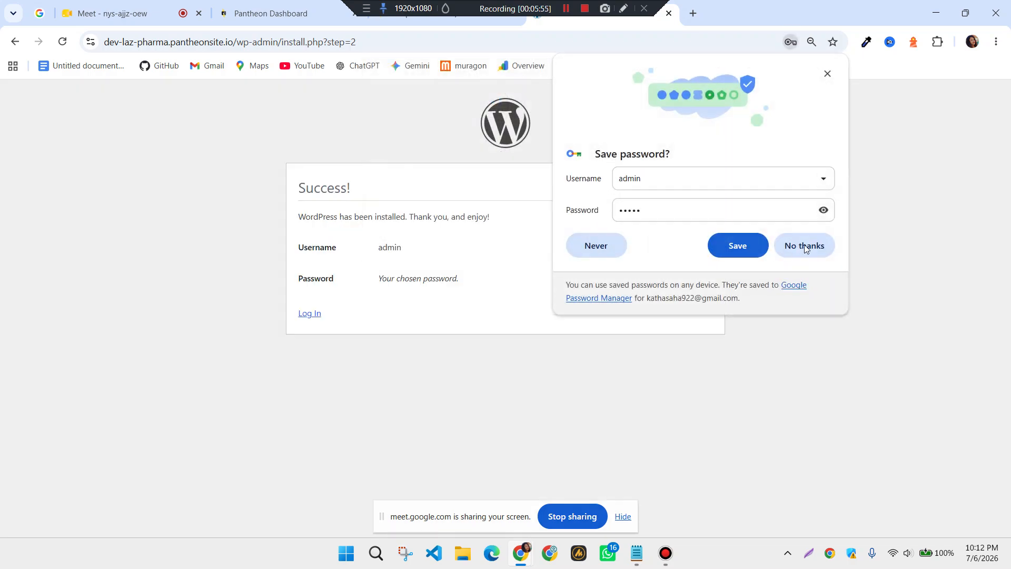
left_click(810, 252)
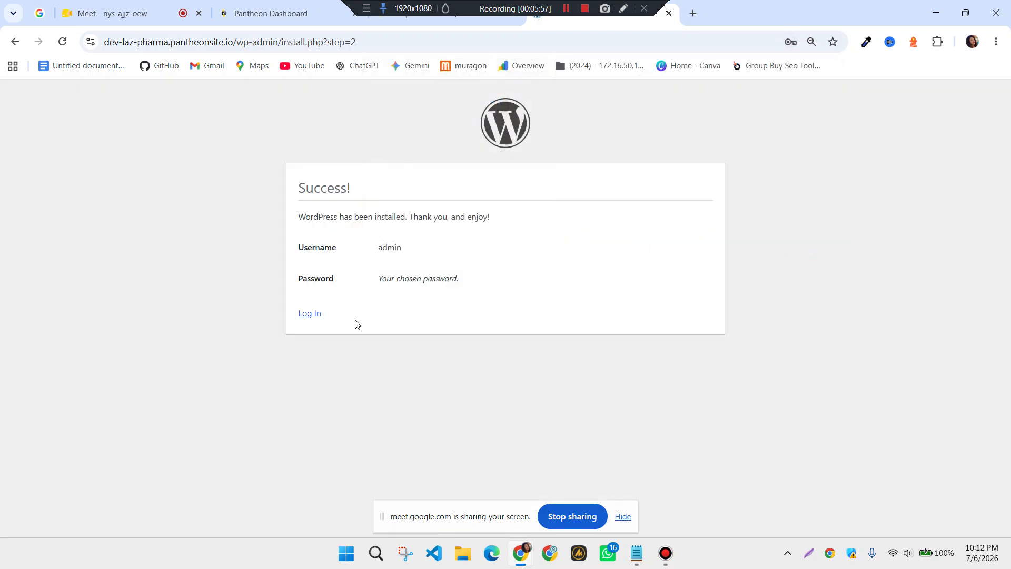
Log in to the WordPress admin dashboard with the admin username and password
left_click(315, 317)
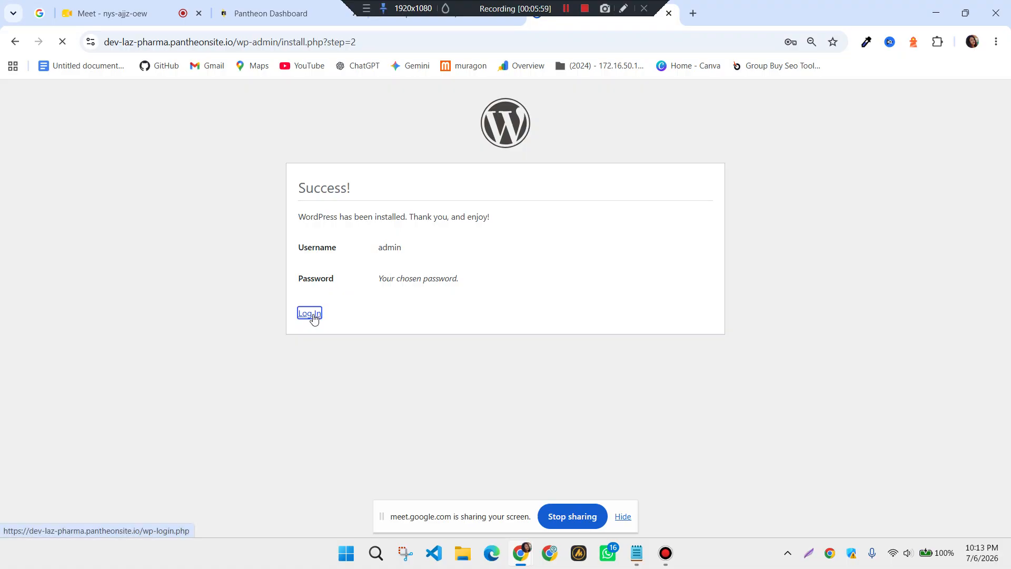
type("a")
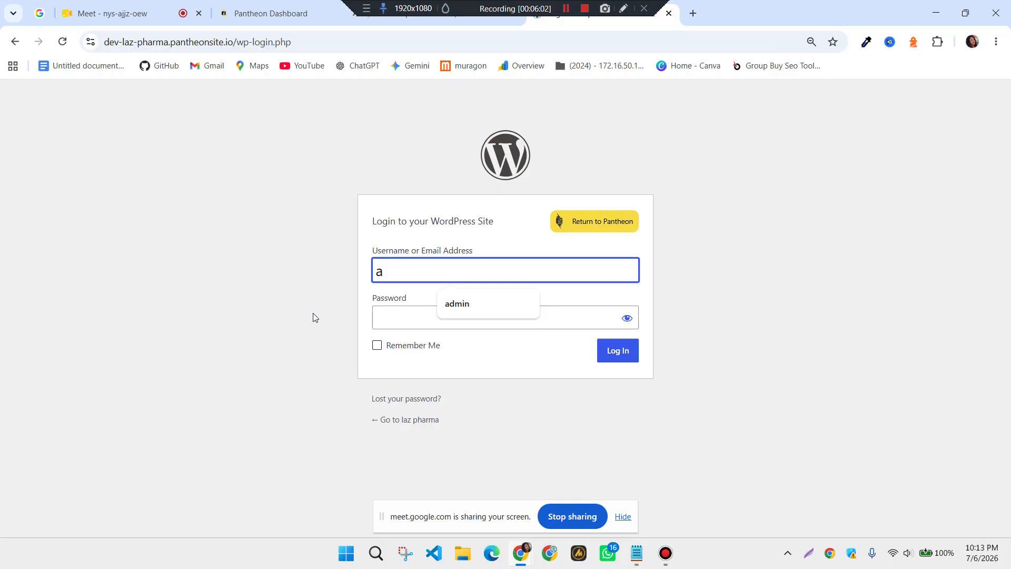
left_click(476, 305)
left_click(451, 315)
type("•••••")
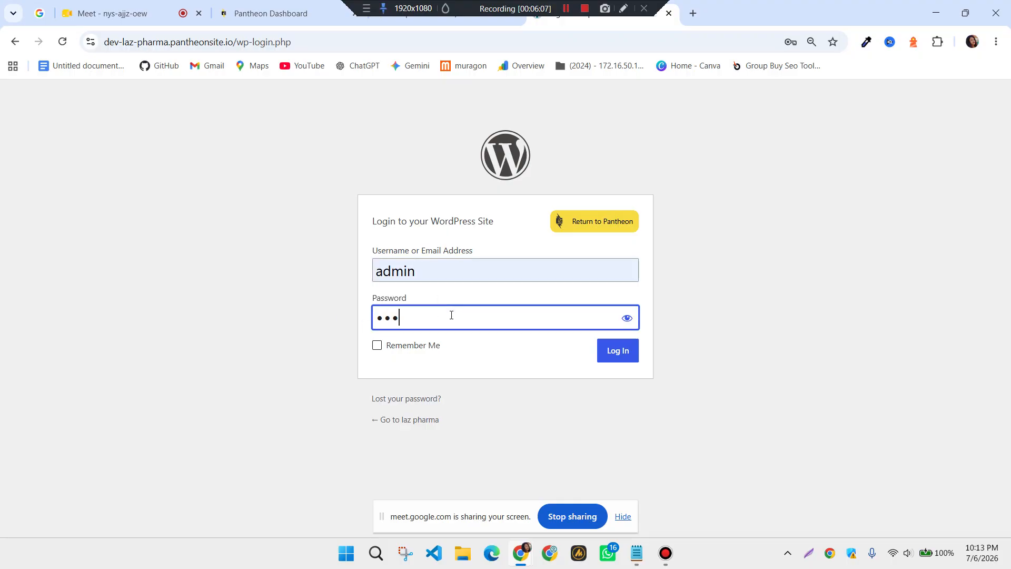
left_click(608, 352)
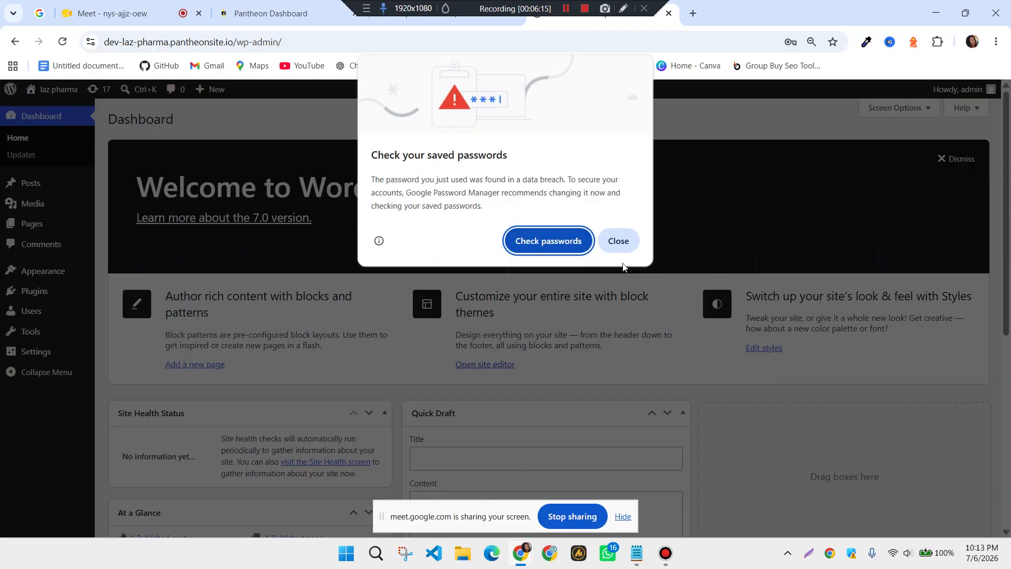
left_click(617, 246)
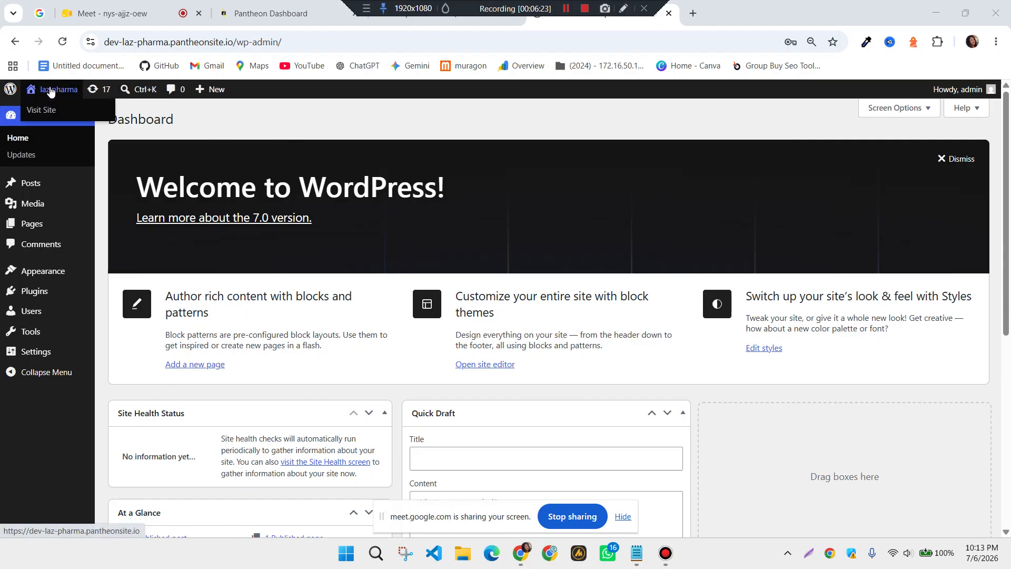
Open the laz pharma public site in a new tab and switch to it
mouse_move(47, 92)
right_click(57, 93)
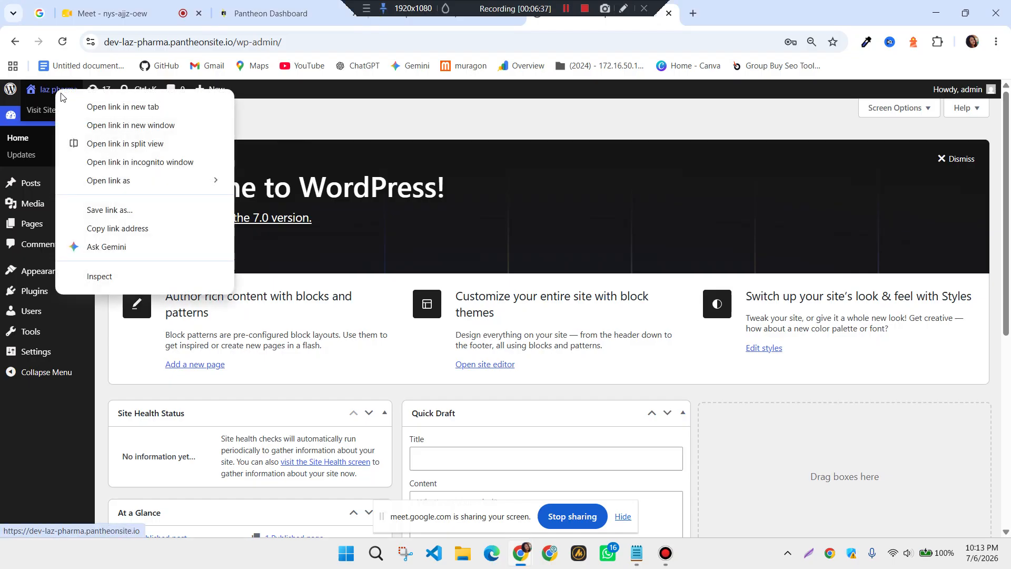
left_click(106, 107)
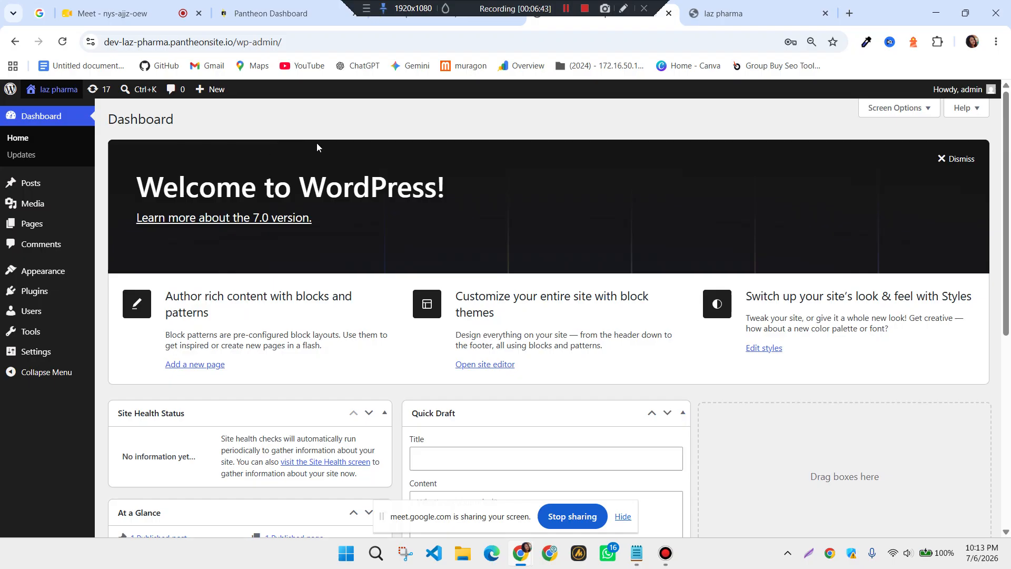
left_click(758, 12)
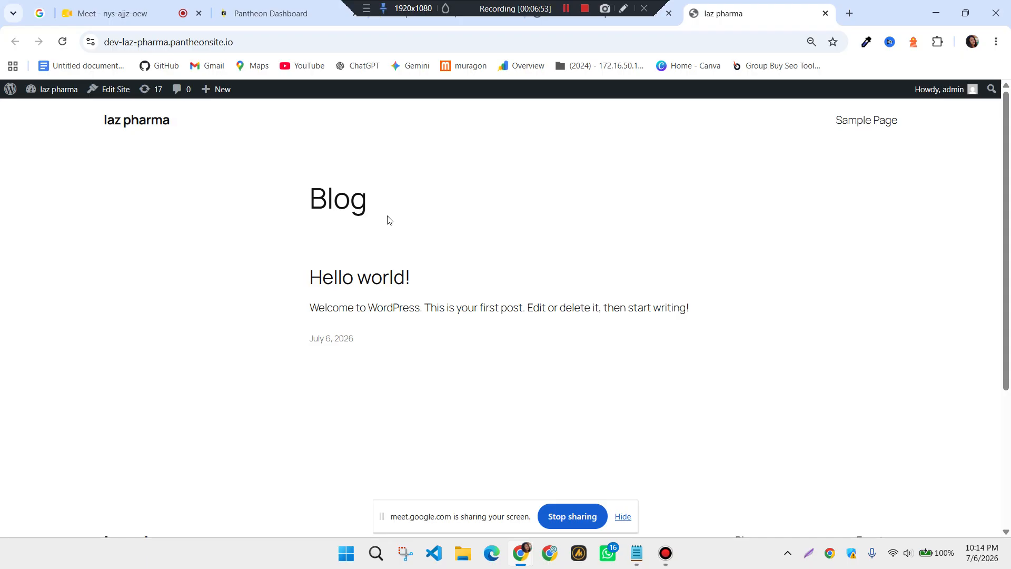
Switch back to the laz pharma WordPress admin Dashboard tab
left_click(405, 24)
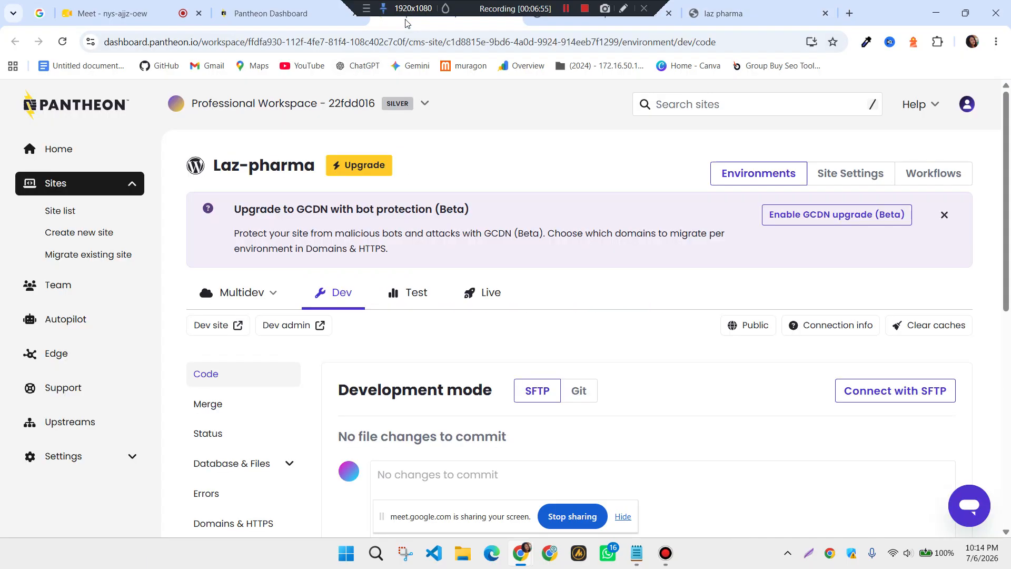
left_click(583, 25)
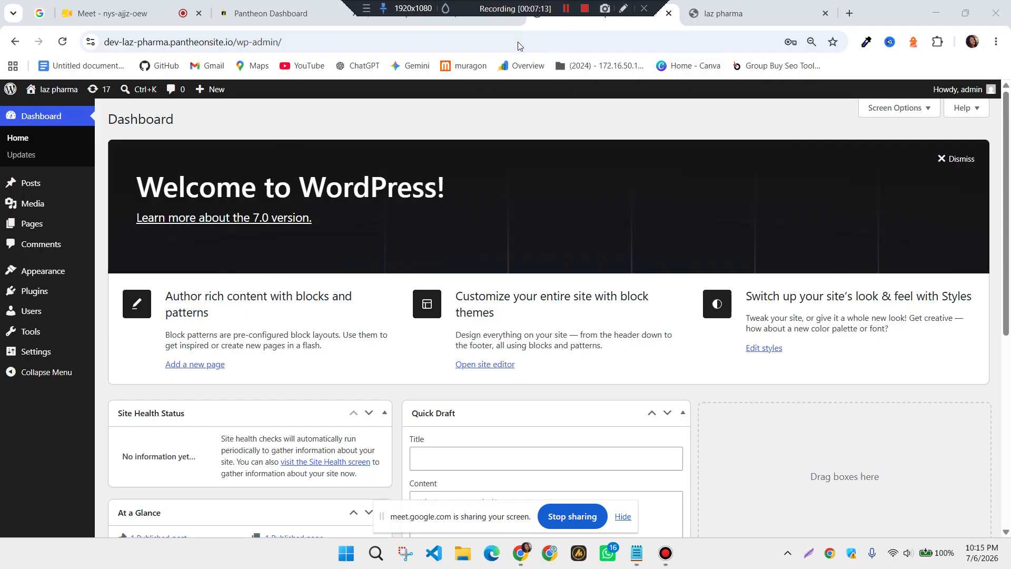
mouse_move(87, 286)
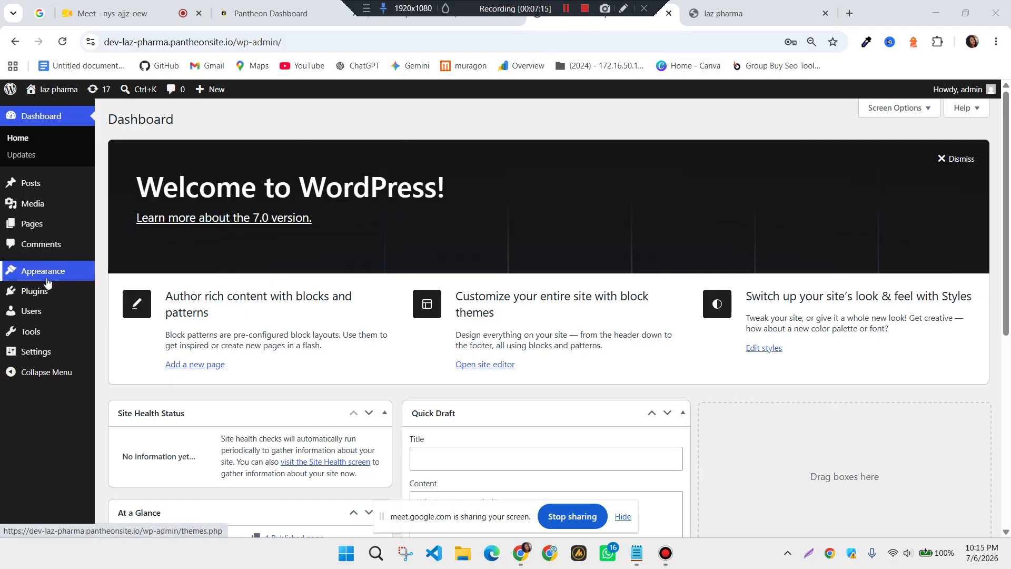
mouse_move(46, 276)
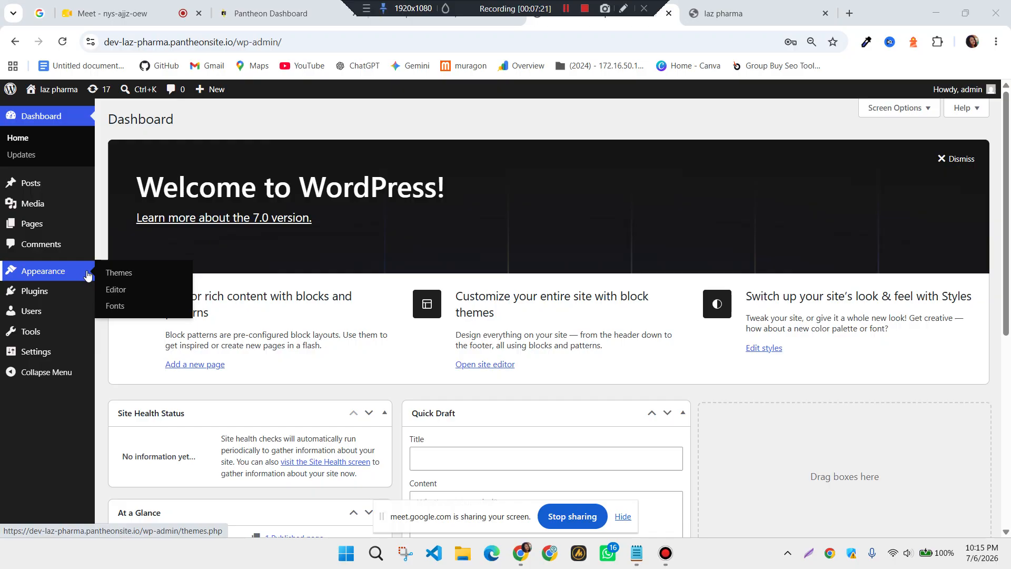
Open Appearance > Themes and view the Twenty Eleven theme details
left_click(129, 276)
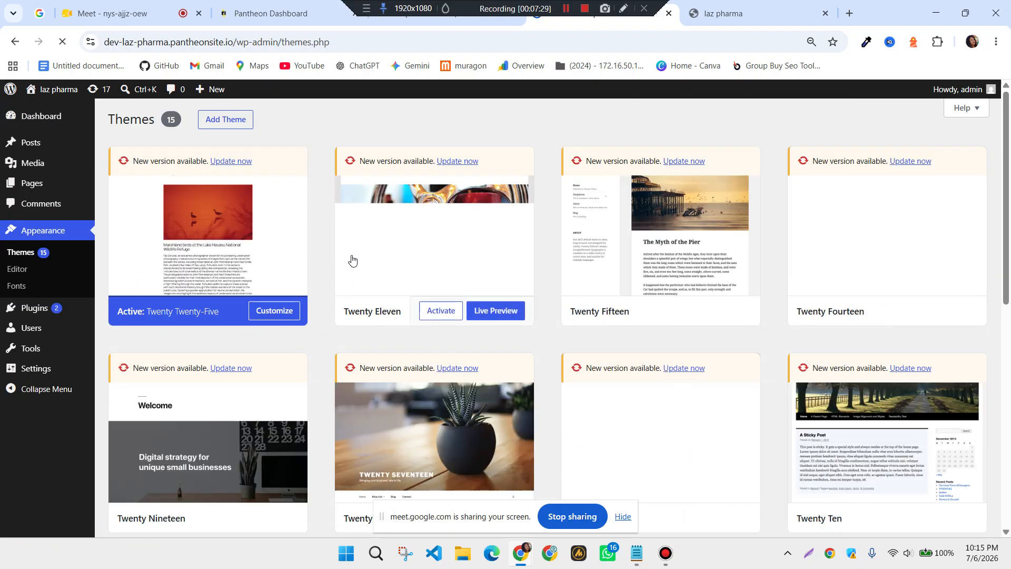
scroll(365, 270, "down", 4)
scroll(381, 422, "down", 5)
scroll(367, 428, "up", 7)
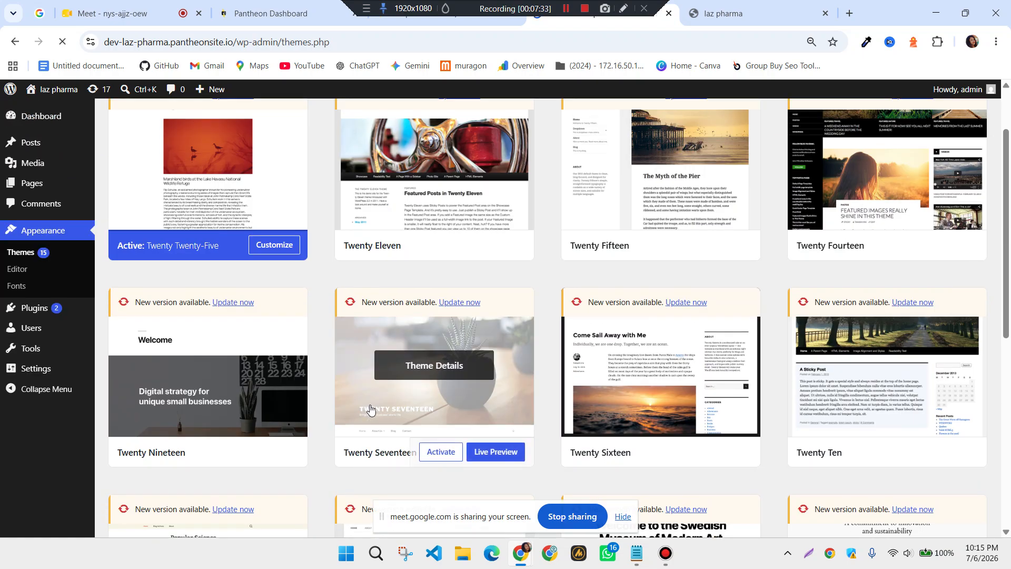
scroll(367, 403, "up", 2)
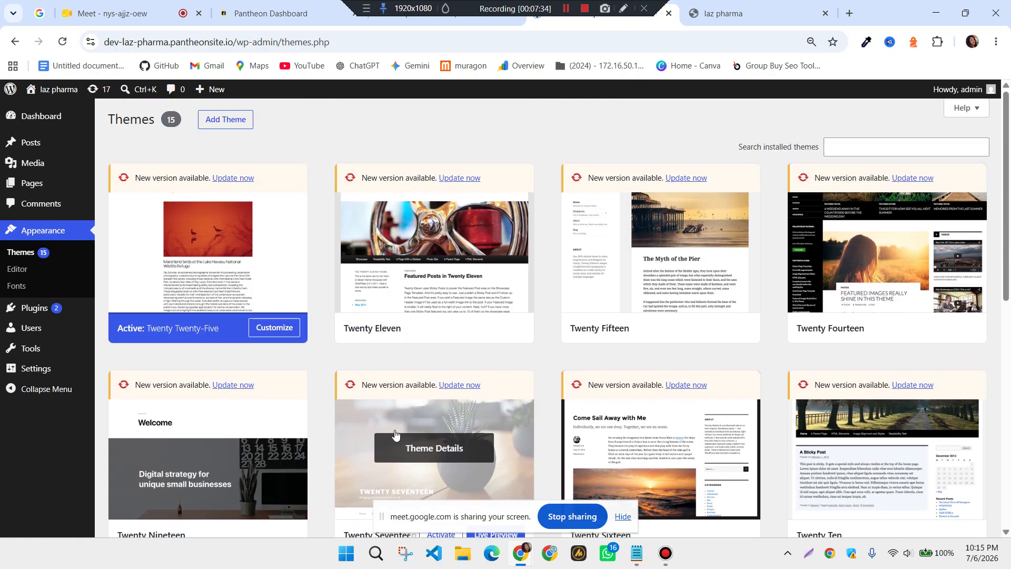
left_click(453, 300)
scroll(572, 350, "down", 2)
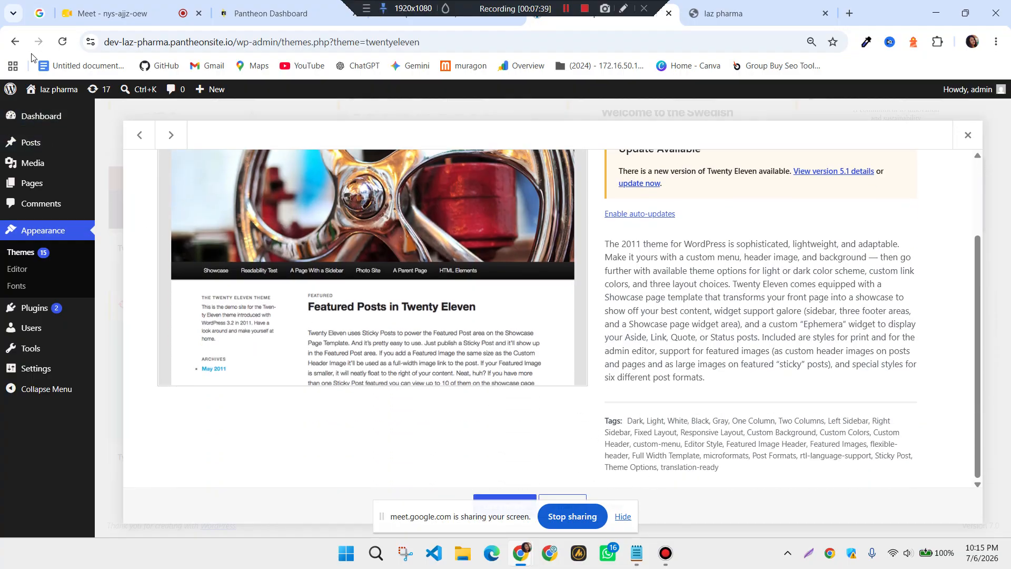
left_click(17, 46)
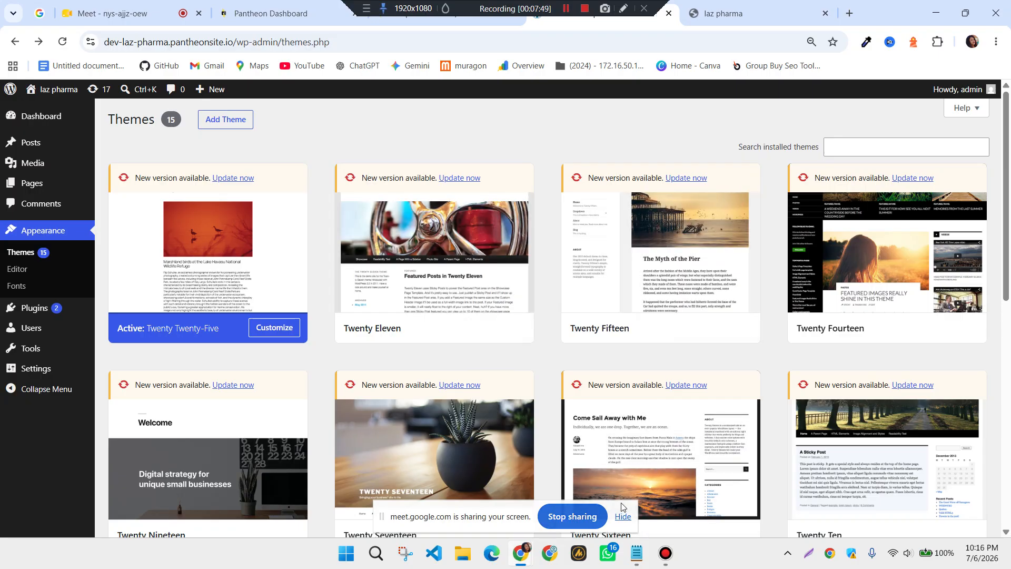
left_click(622, 516)
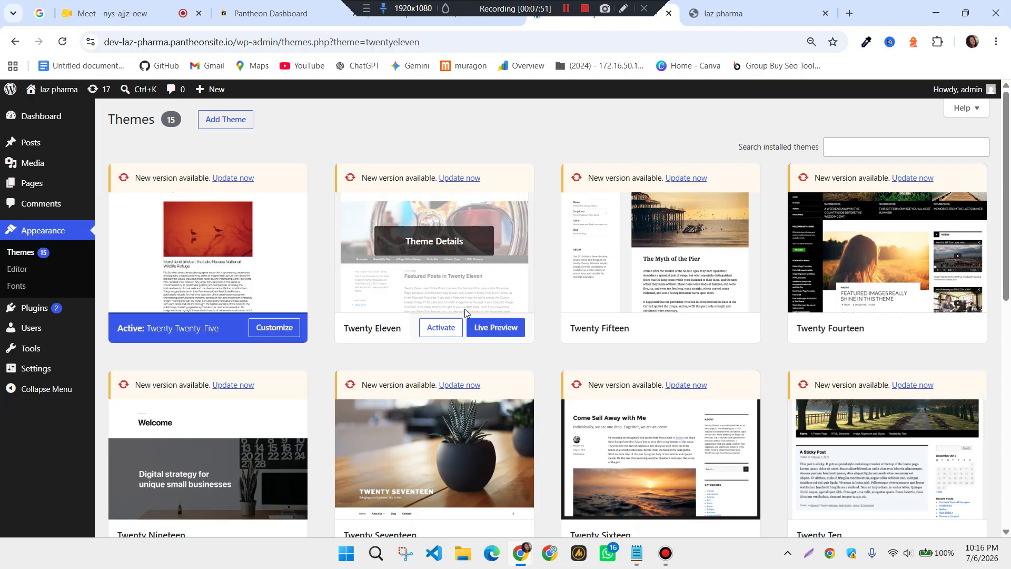
Delete the Twenty Eleven theme, leaving 14 installed themes
left_click(464, 320)
scroll(553, 428, "down", 3)
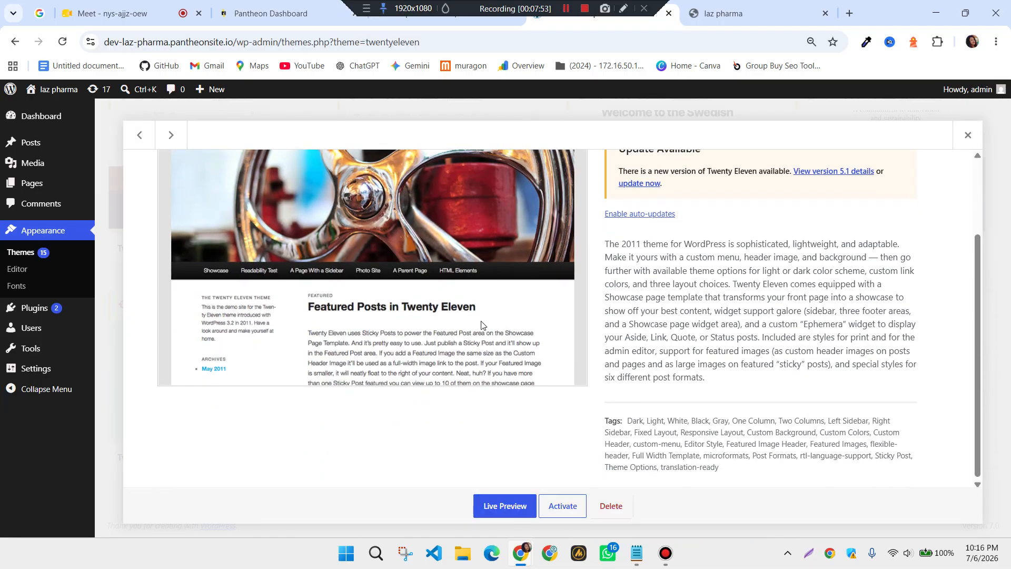
scroll(605, 500, "up", 1)
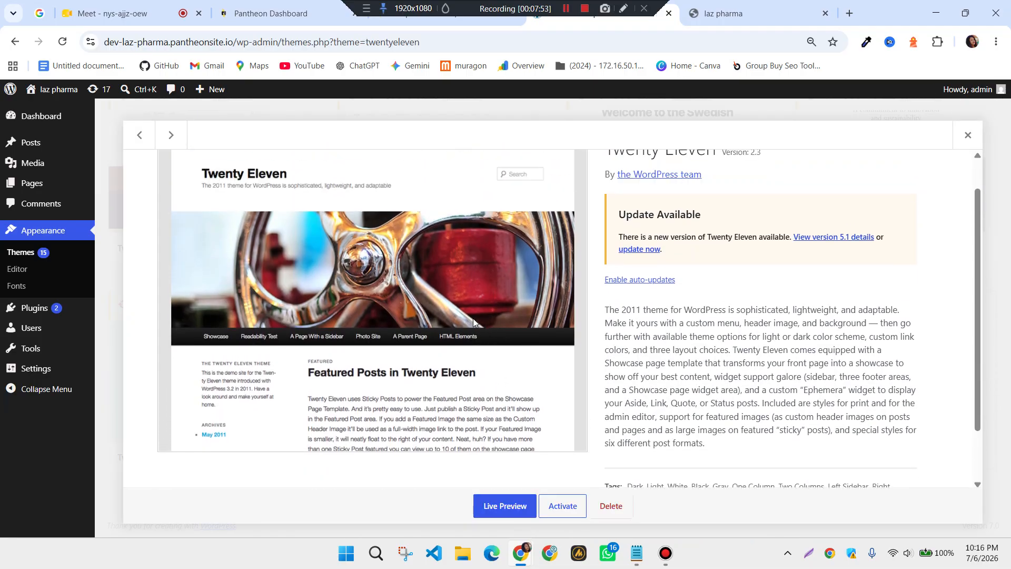
left_click(618, 508)
left_click(563, 152)
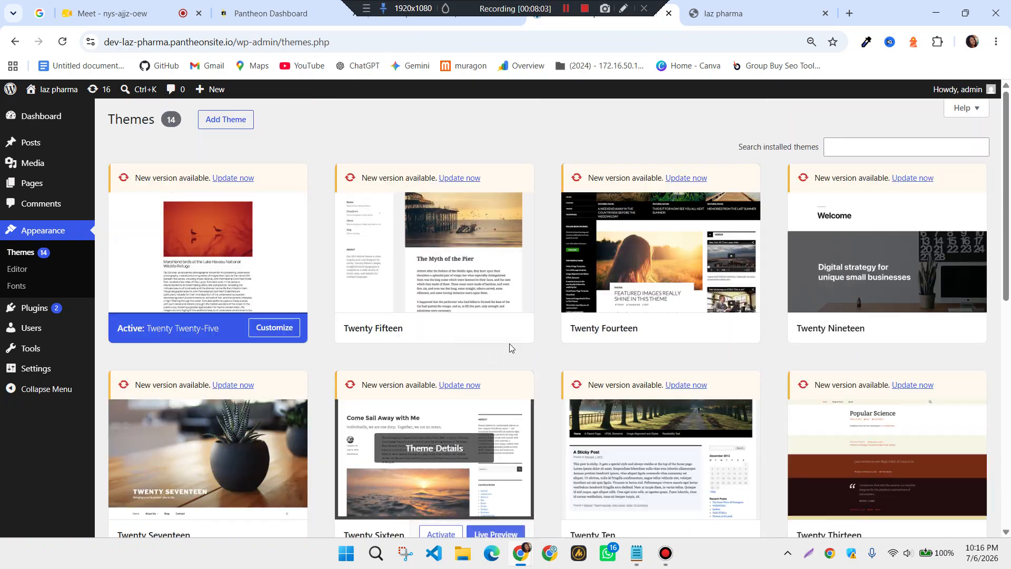
scroll(605, 369, "down", 5)
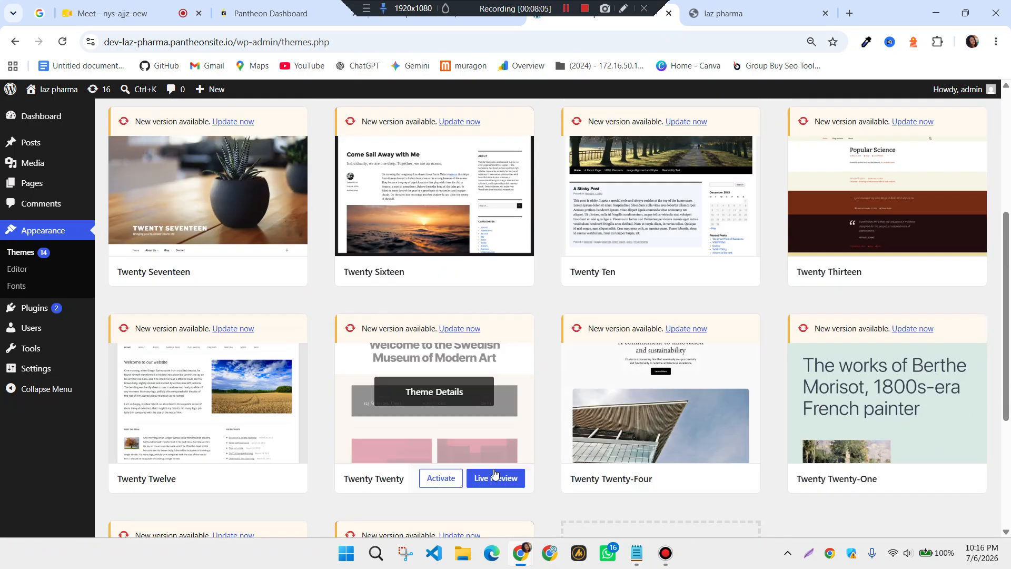
scroll(620, 422, "down", 3)
scroll(536, 399, "up", 7)
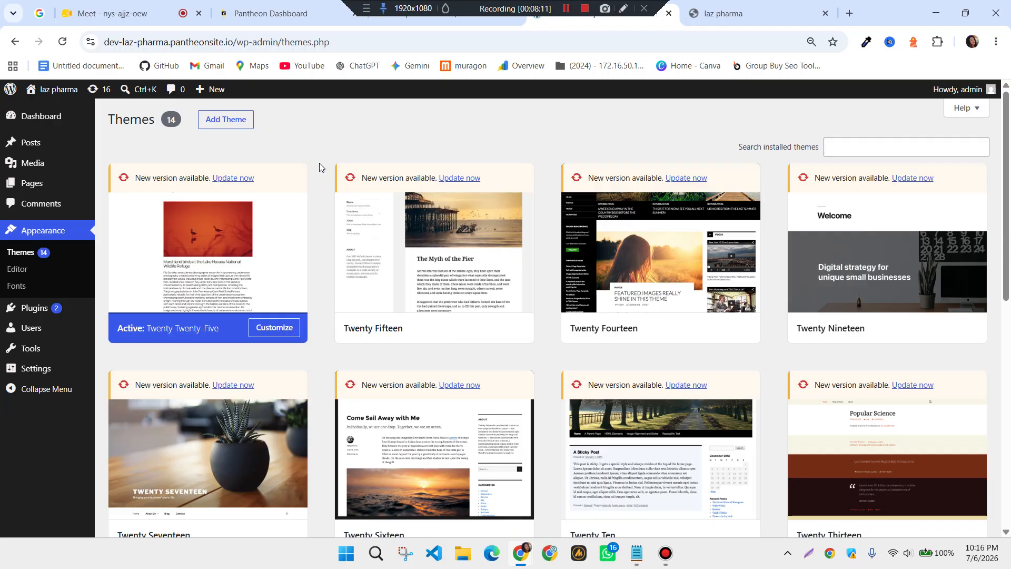
Search the theme directory for 'blocksy', then install and activate Blocksy
left_click(234, 123)
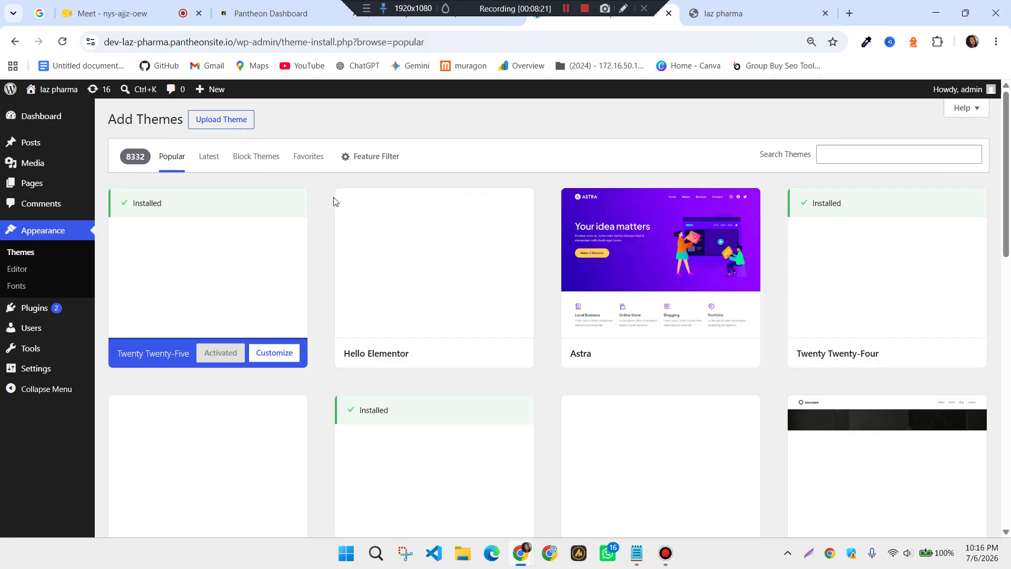
left_click(828, 157)
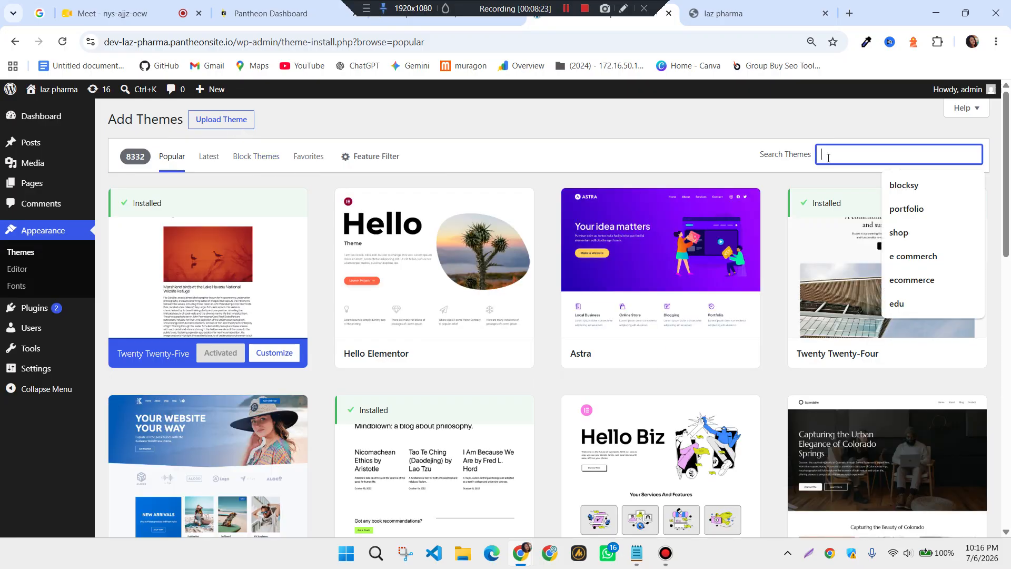
left_click(913, 193)
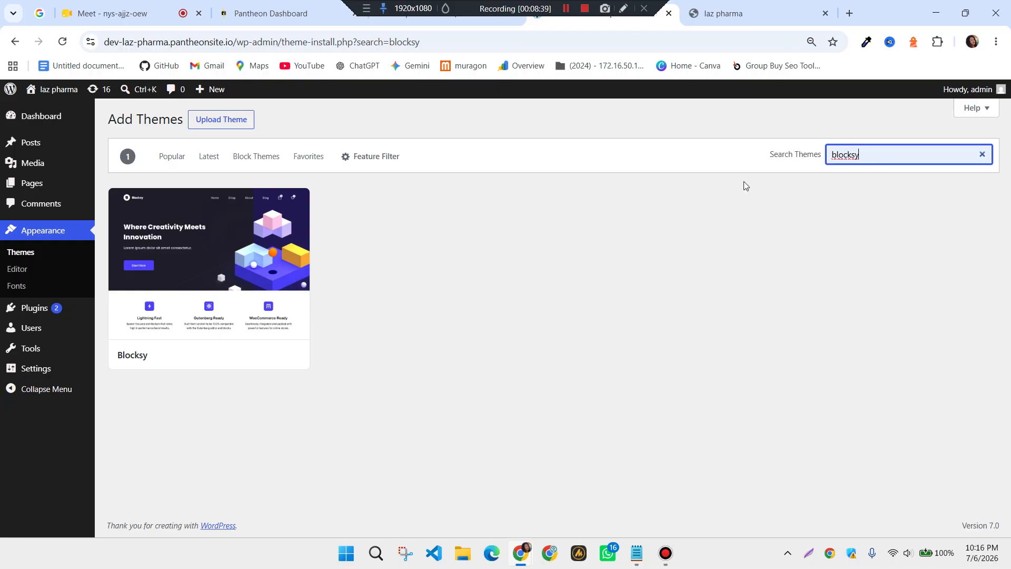
mouse_move(294, 316)
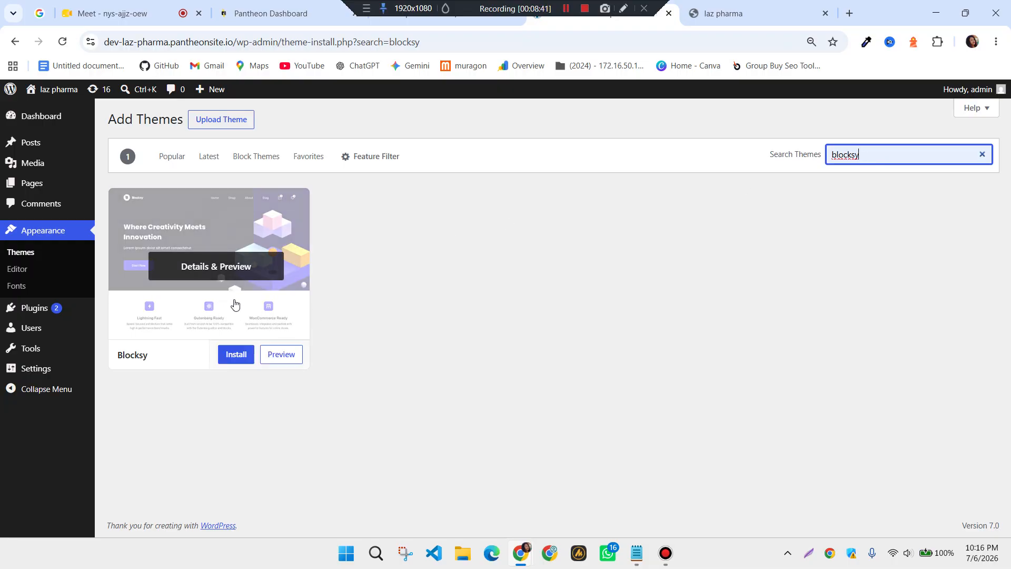
left_click(236, 357)
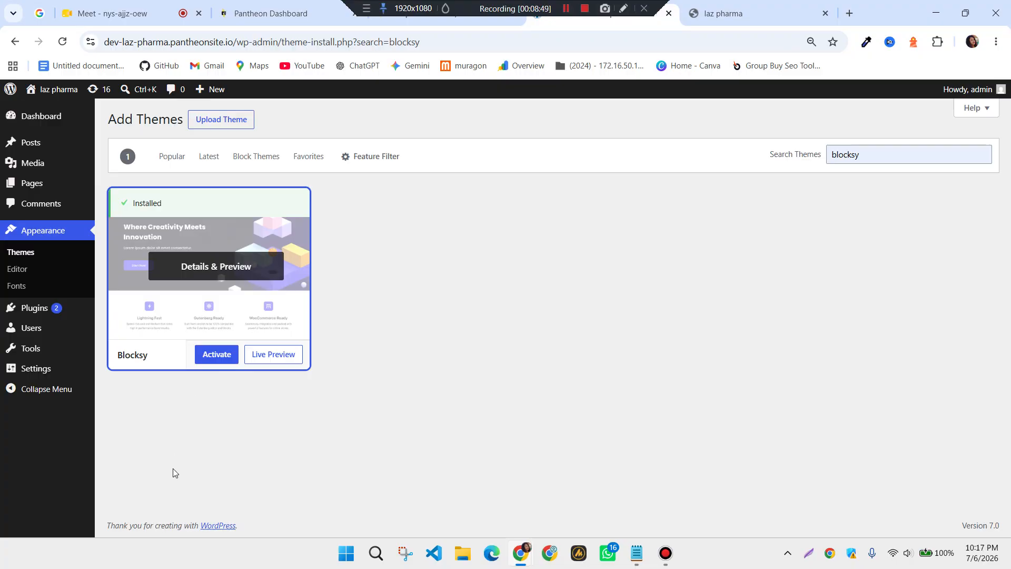
left_click(213, 357)
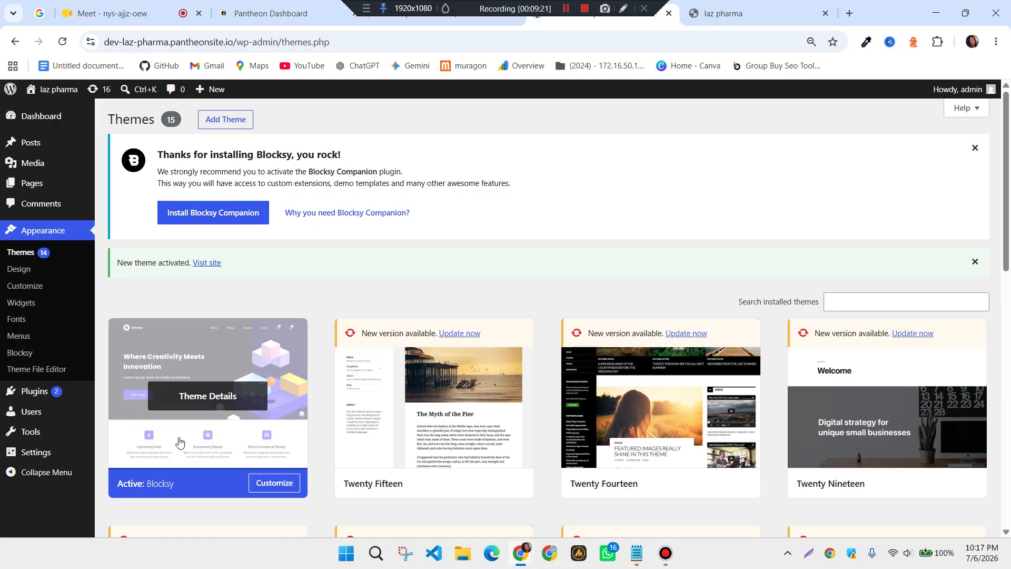
left_click(213, 426)
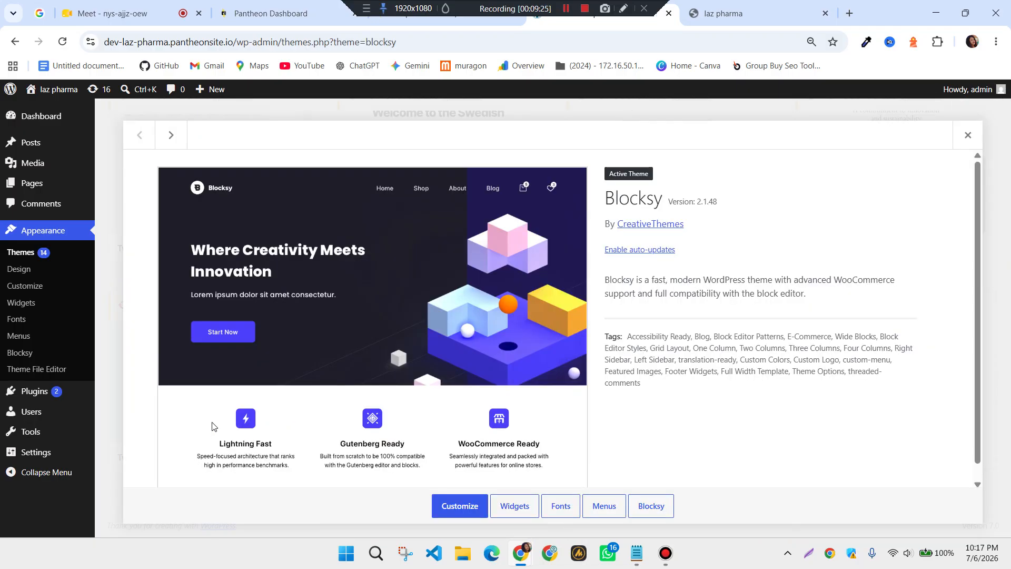
left_click(653, 512)
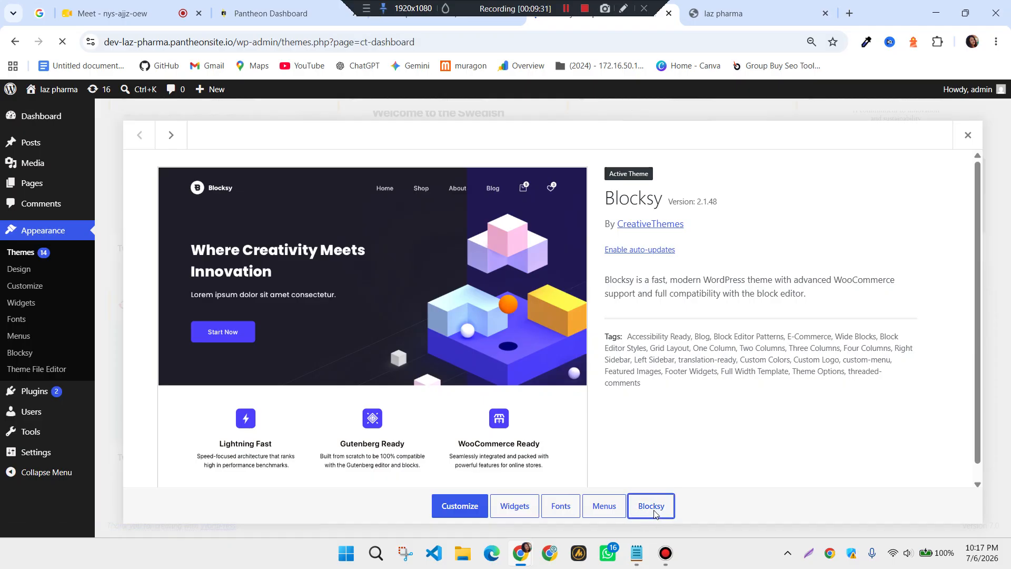
scroll(515, 413, "down", 1)
scroll(515, 413, "down", 10)
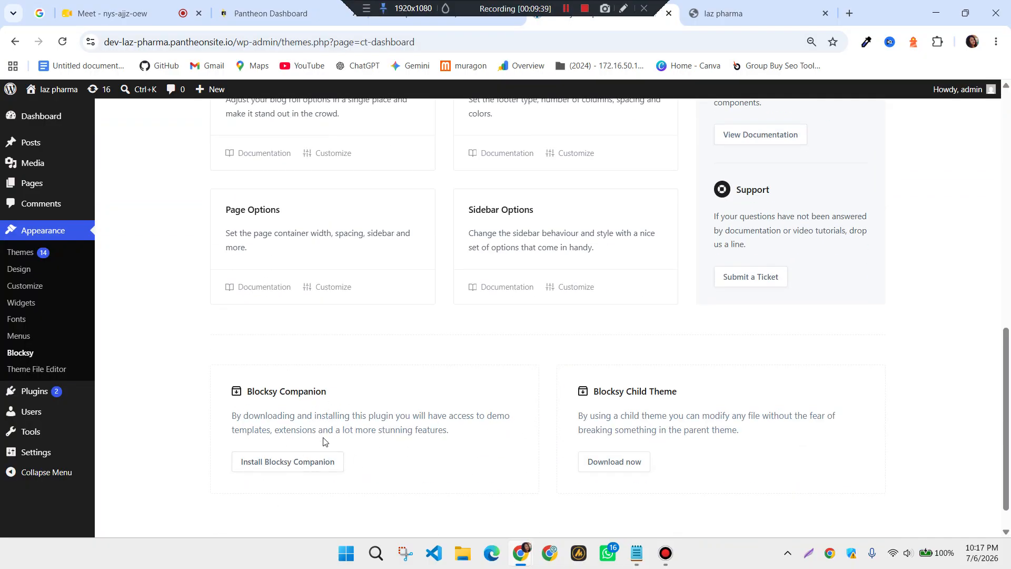
scroll(319, 451, "up", 9)
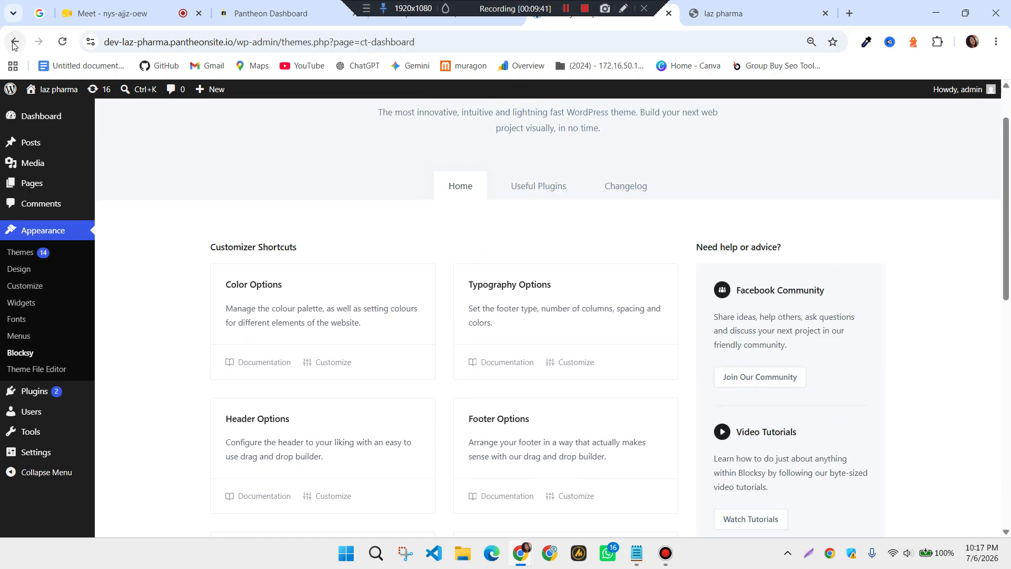
left_click(14, 42)
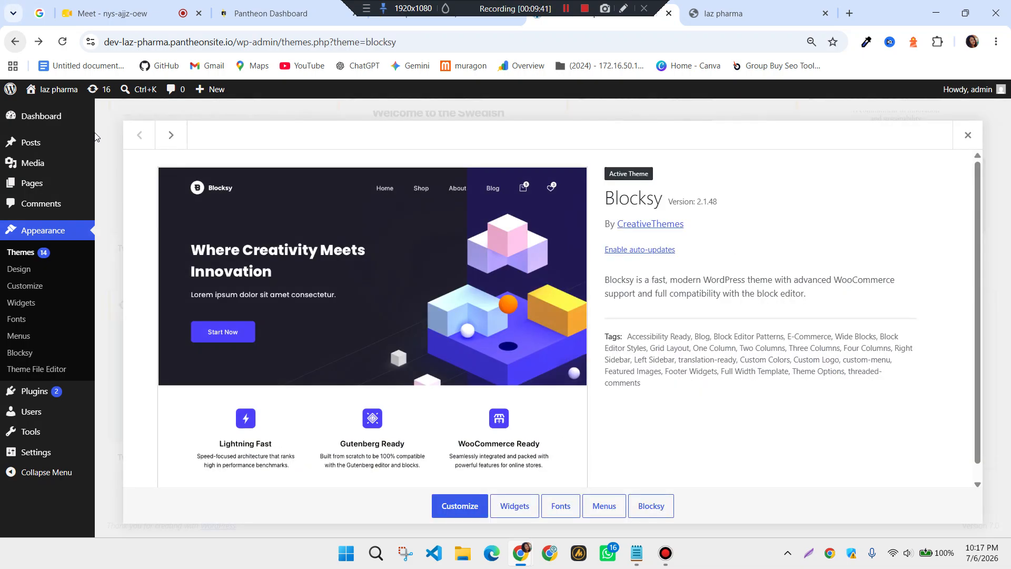
left_click(15, 48)
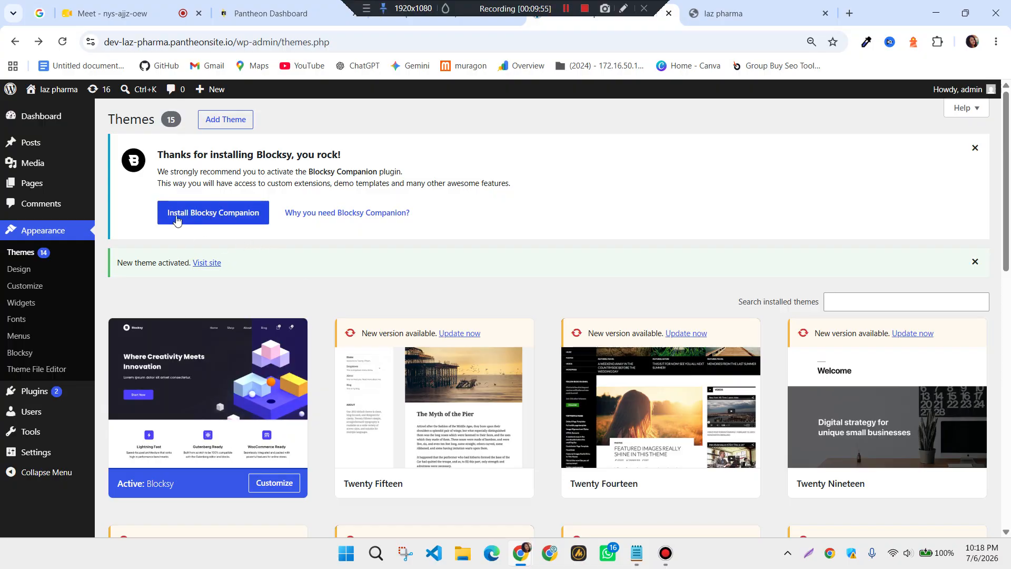
Install and activate the Blocksy Companion plugin from the Blocksy notice
left_click(228, 219)
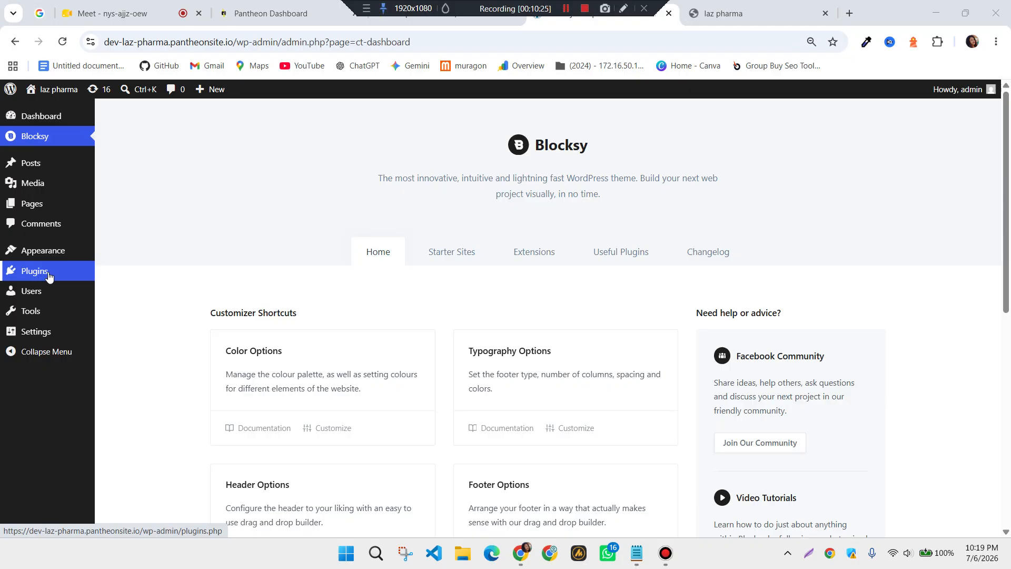
mouse_move(37, 262)
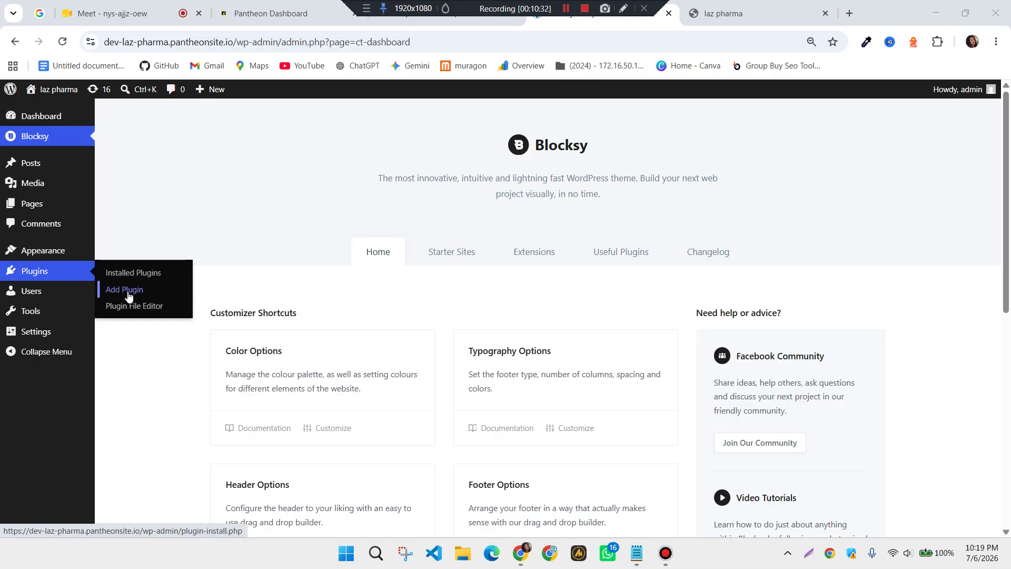
Browse Blocksy's Useful Plugins list of recommended plugins
left_click(625, 257)
scroll(533, 418, "down", 1)
scroll(532, 418, "down", 3)
scroll(529, 418, "up", 4)
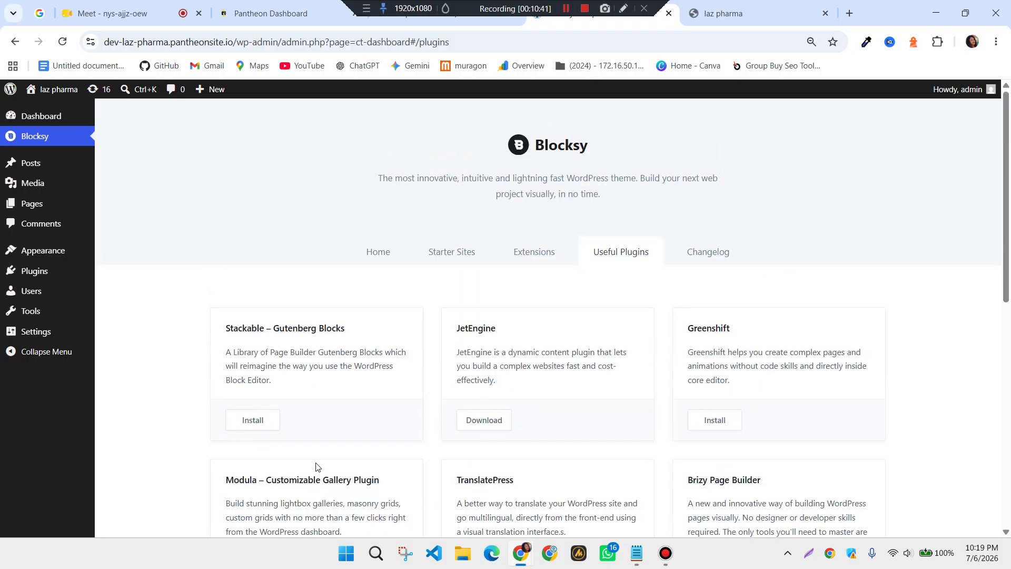
scroll(480, 370, "down", 2)
scroll(481, 370, "down", 7)
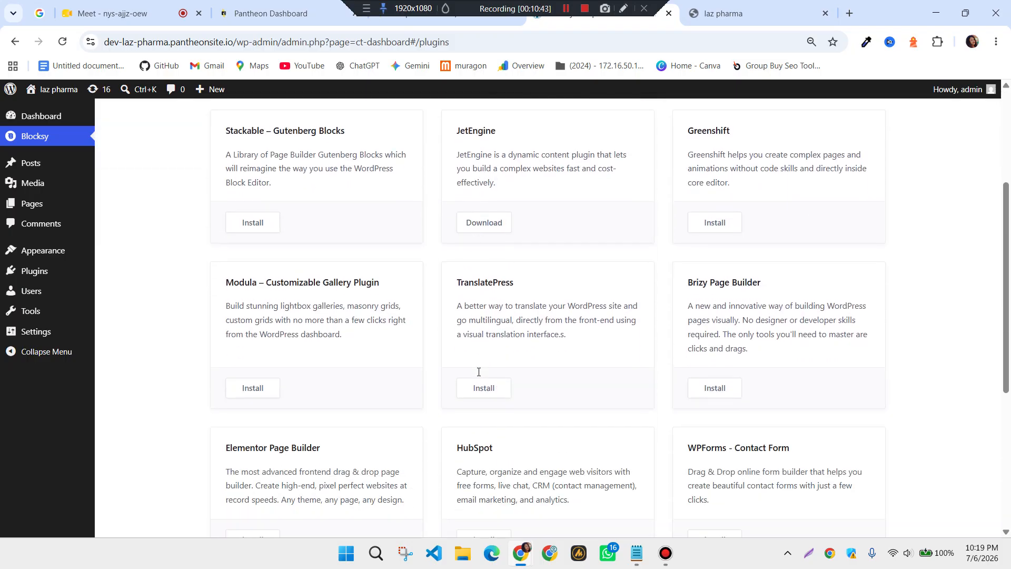
scroll(463, 390, "down", 1)
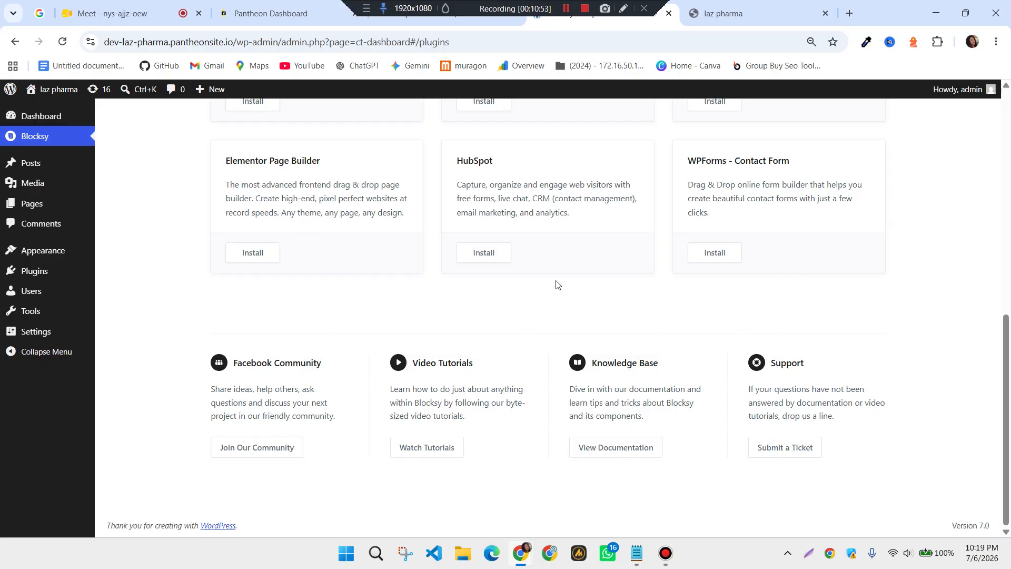
scroll(557, 285, "up", 1)
scroll(379, 342, "up", 1)
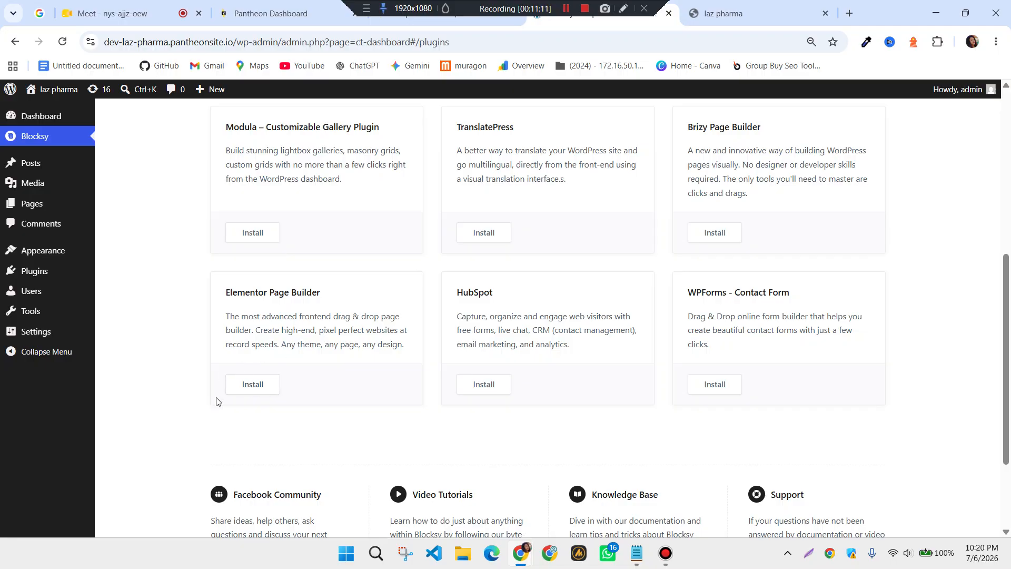
Install and activate Elementor Page Builder and WPForms - Contact Form
left_click(250, 386)
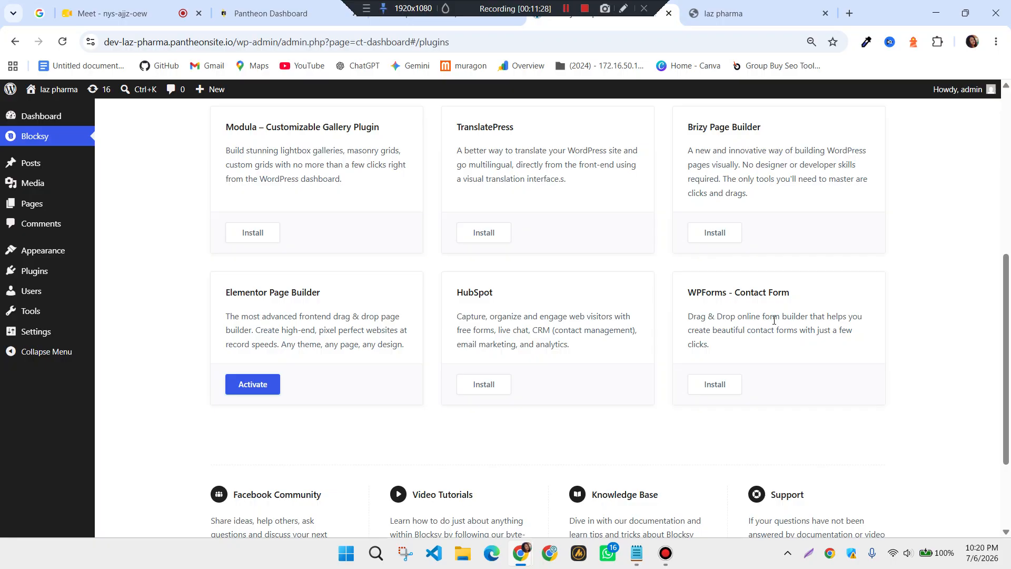
left_click(716, 389)
left_click(250, 386)
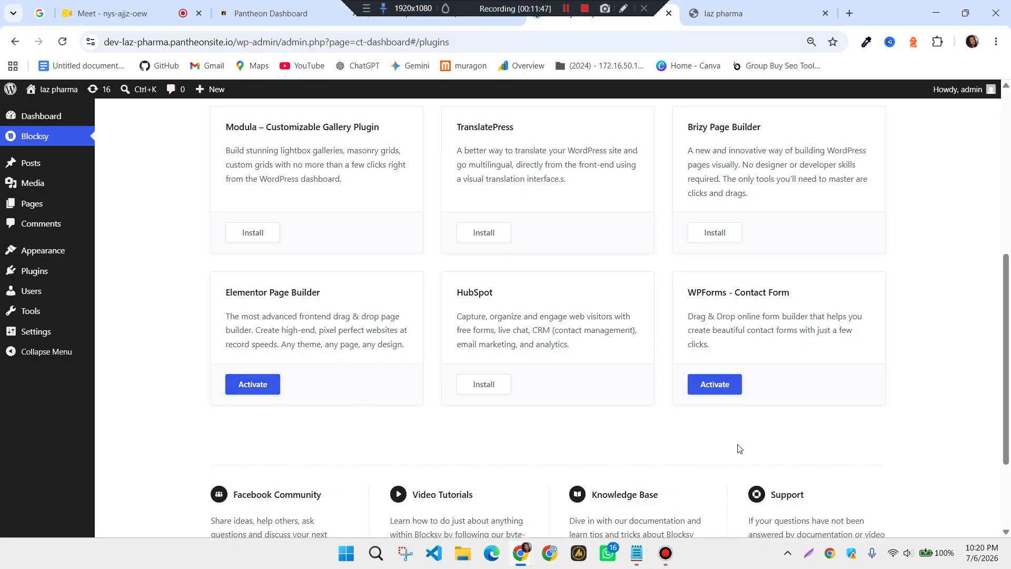
left_click(709, 396)
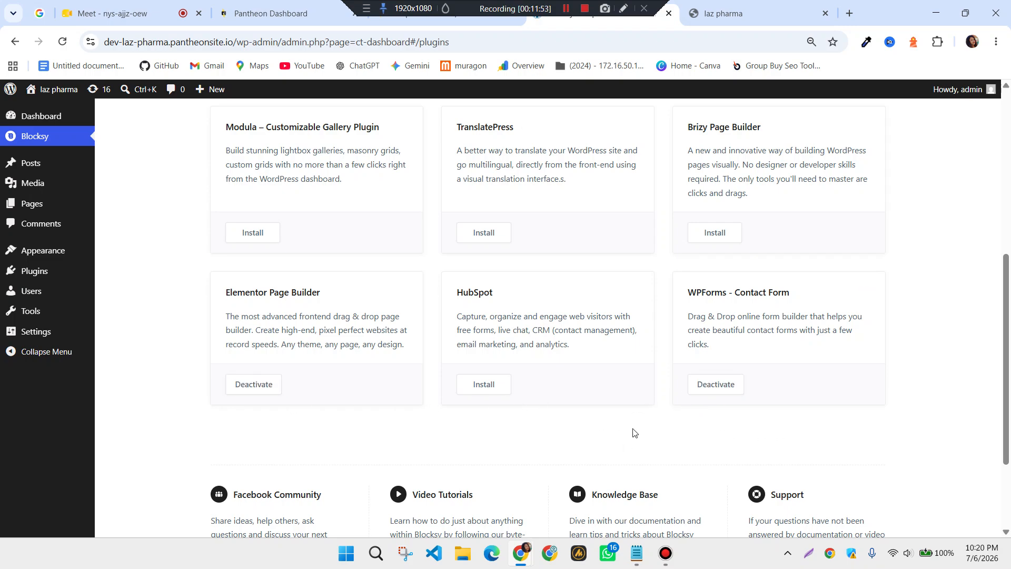
Show Blocksy's Starter Sites gallery of importable templates
scroll(636, 430, "up", 6)
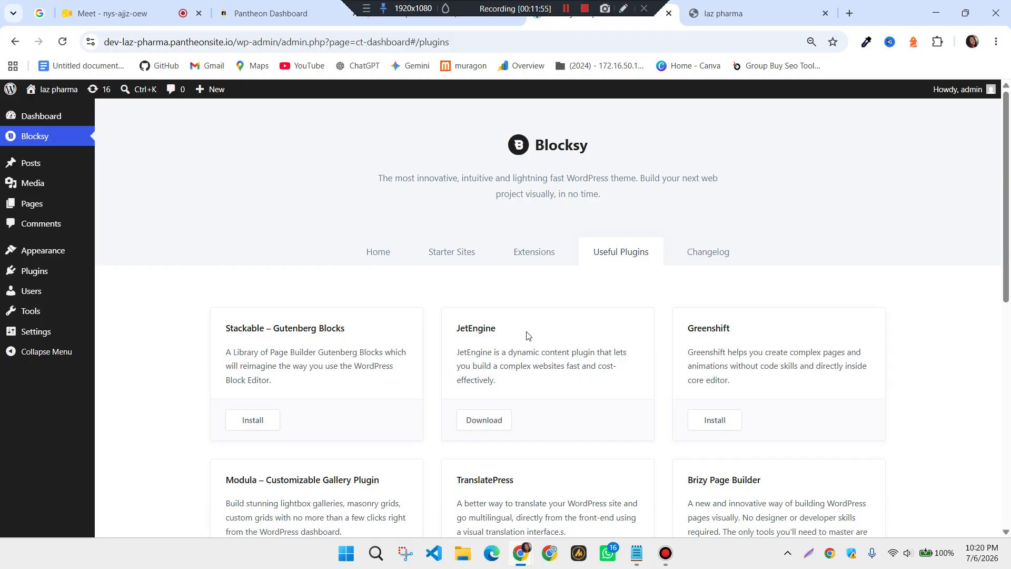
left_click(470, 265)
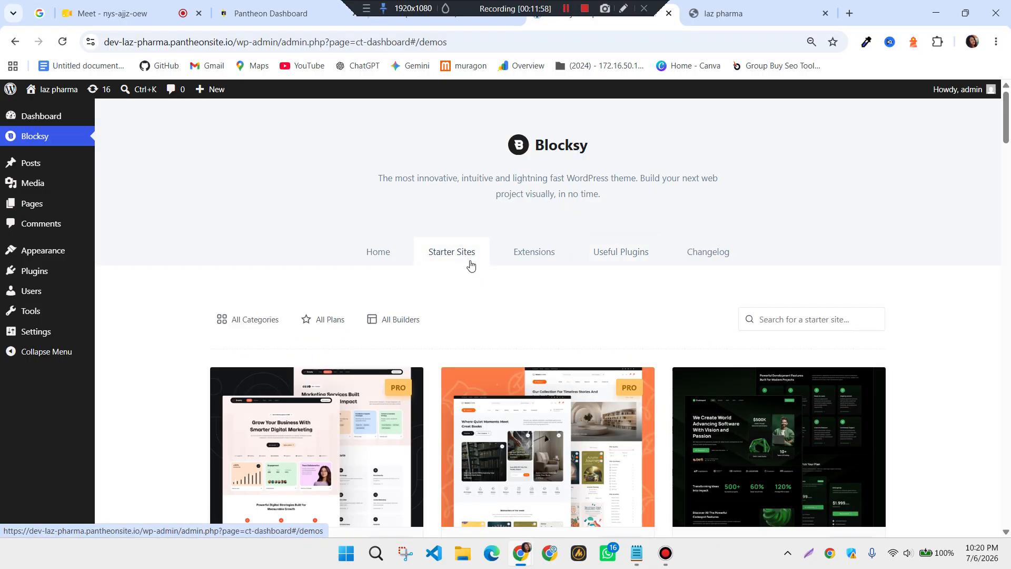
scroll(470, 266, "down", 4)
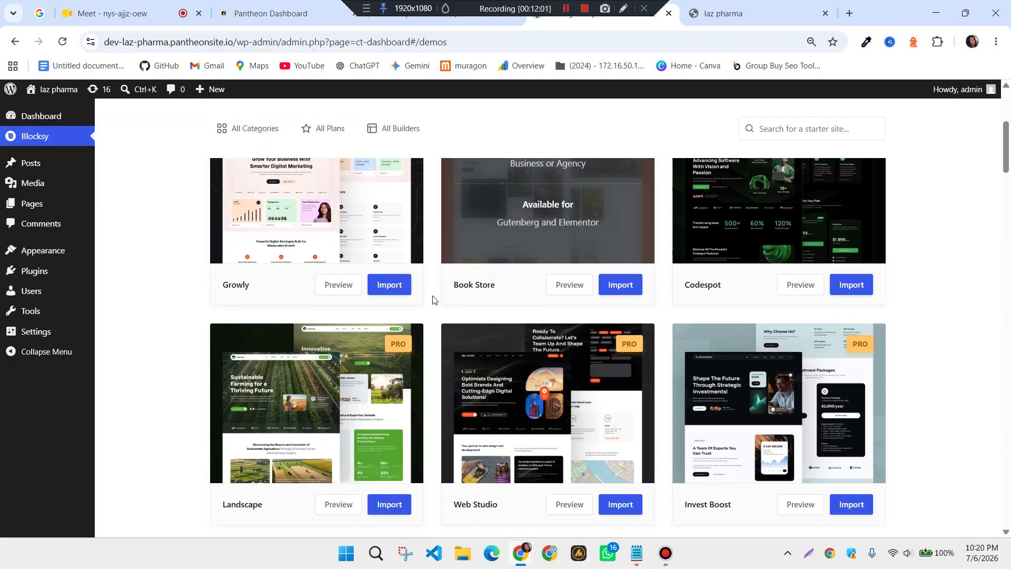
scroll(484, 382, "up", 4)
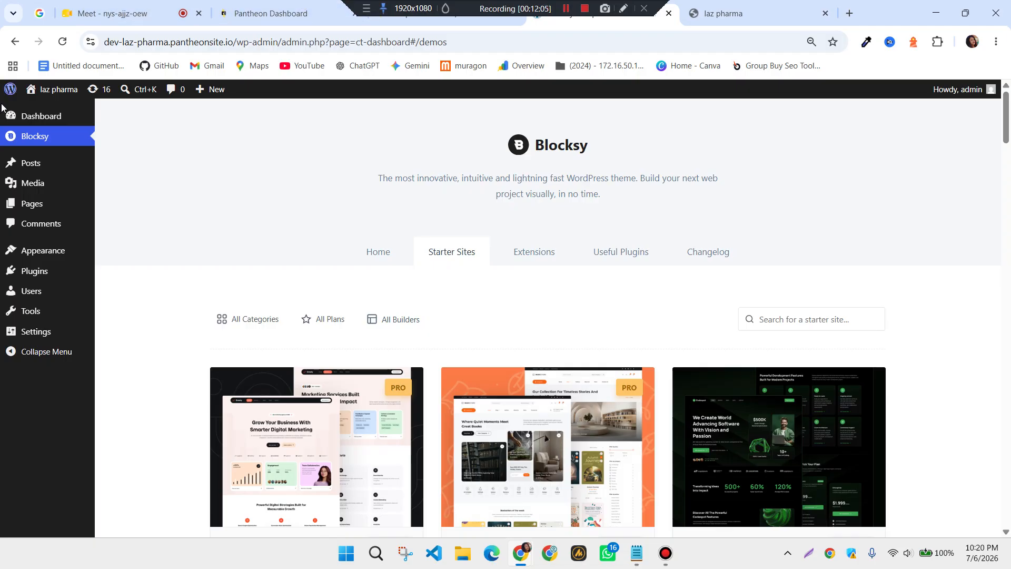
Open the laz pharma front page from the admin bar in a new tab, view it, then return to admin
mouse_move(47, 94)
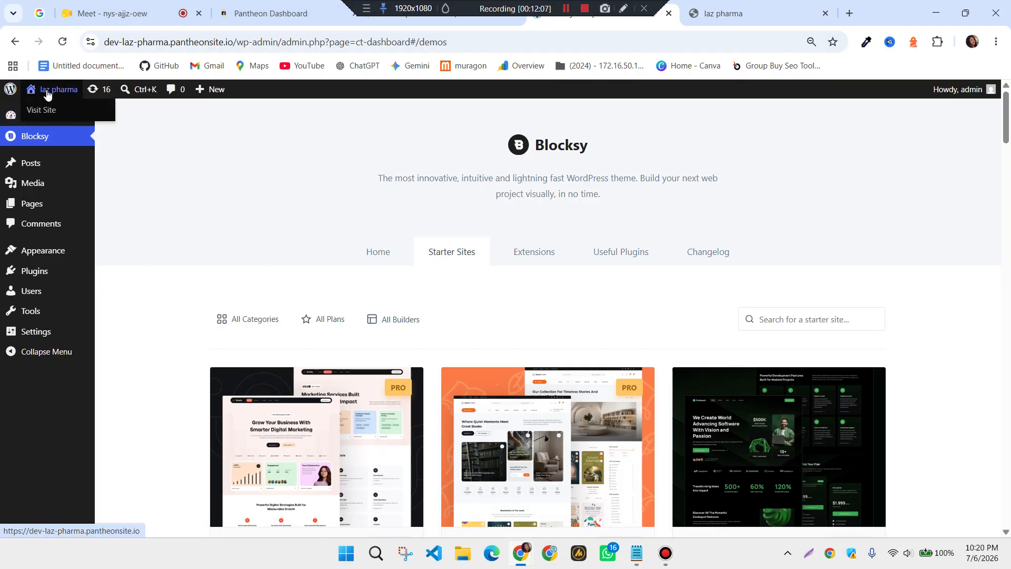
right_click(47, 94)
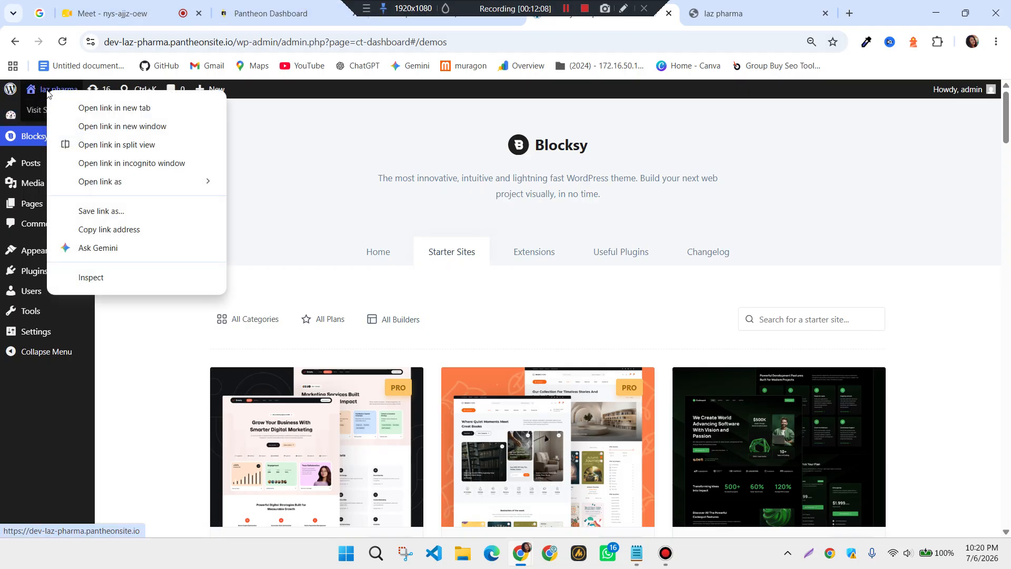
left_click(84, 106)
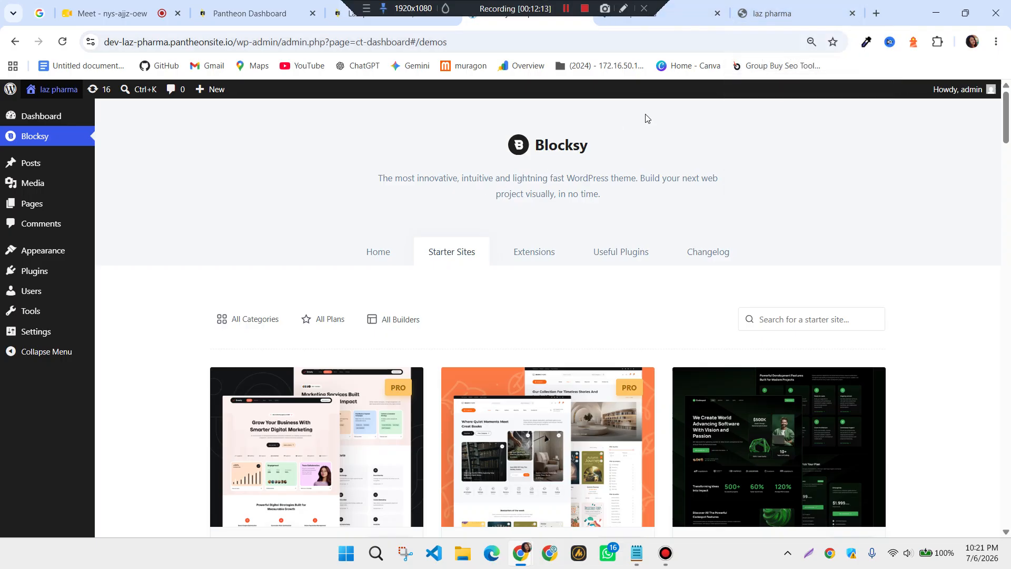
left_click(690, 14)
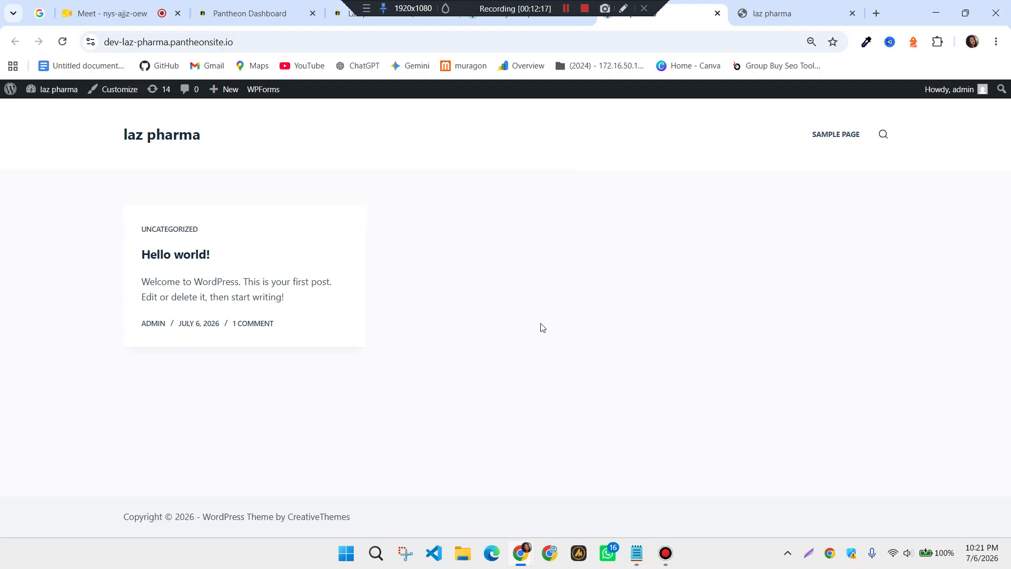
left_click(518, 25)
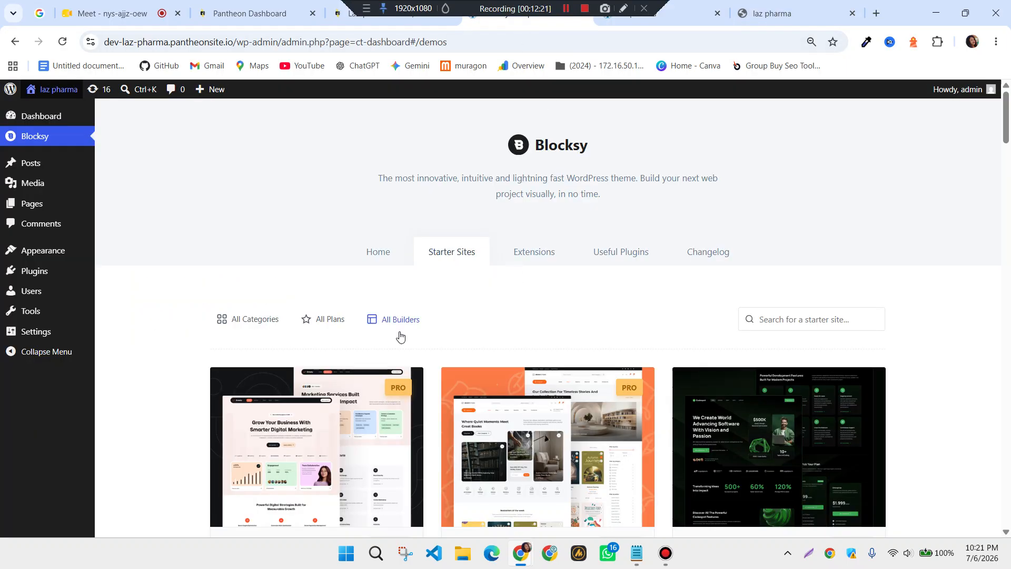
Filter the Blocksy starter sites to the Ecommerce category and the Free plan
scroll(547, 348, "down", 3)
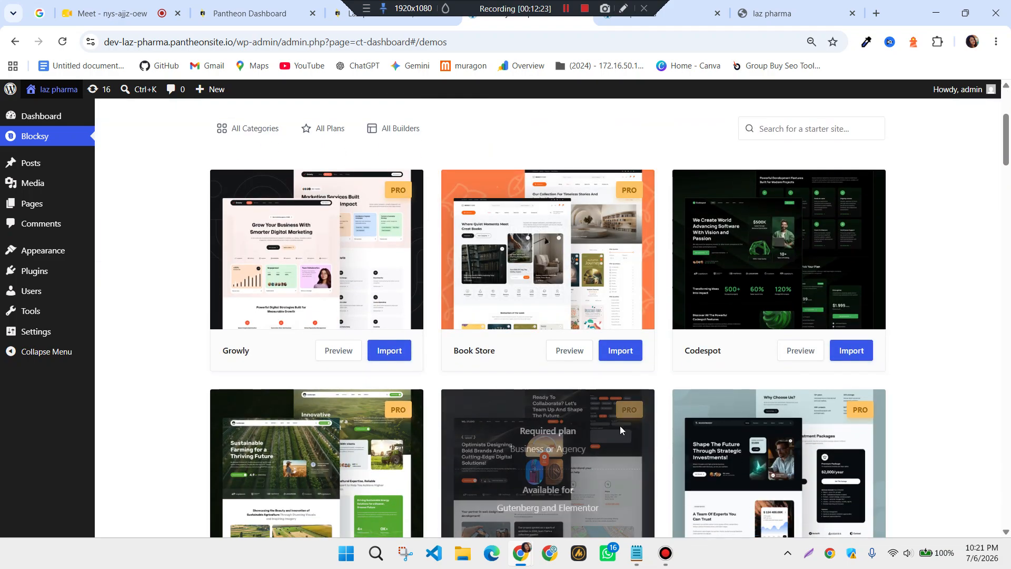
scroll(558, 406, "down", 3)
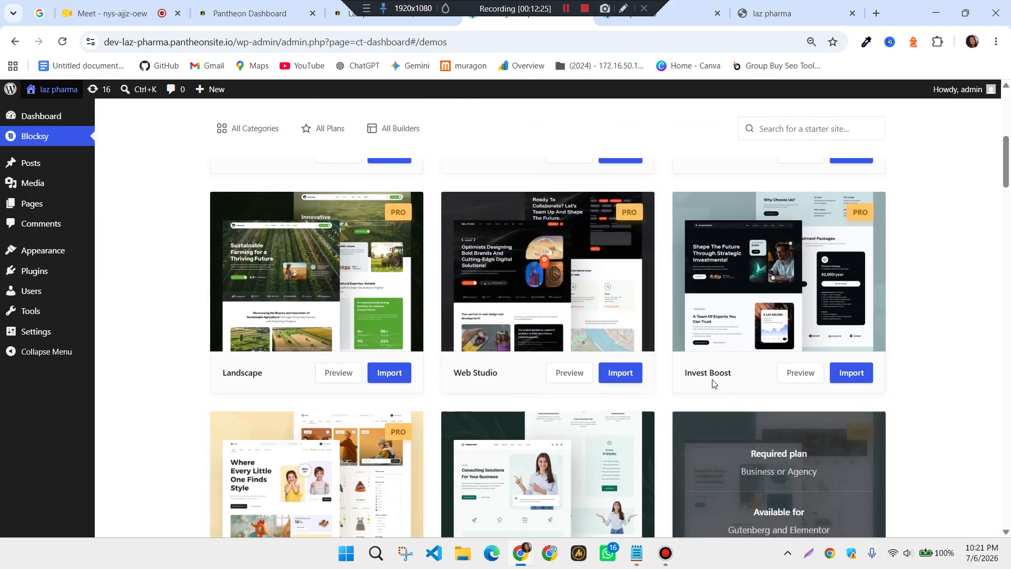
scroll(558, 406, "up", 5)
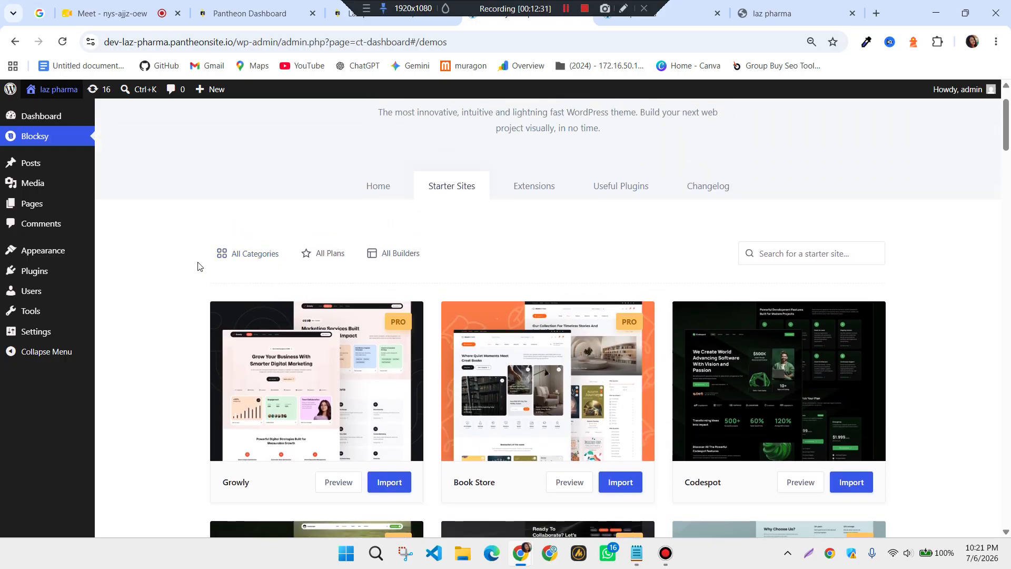
left_click(245, 257)
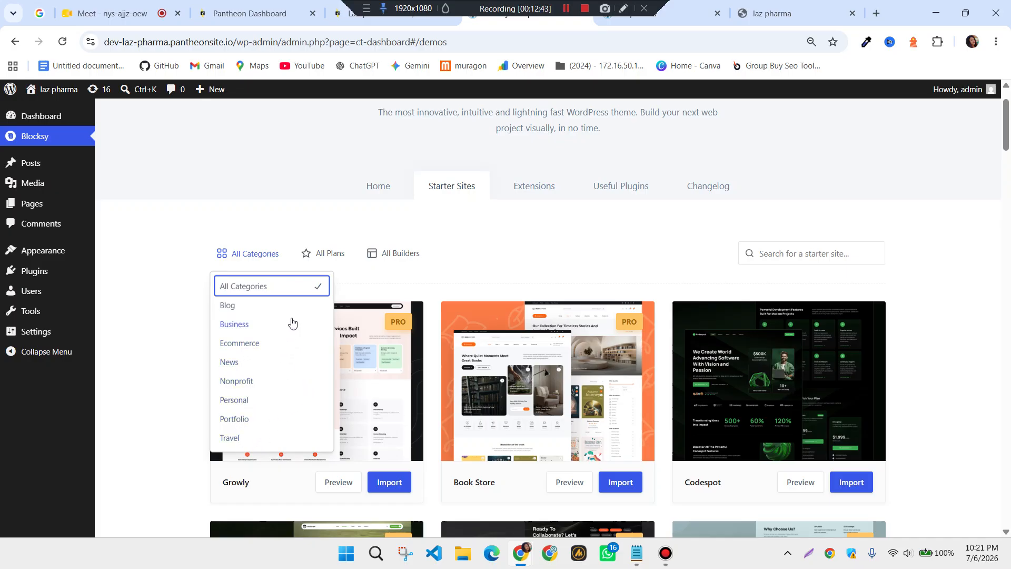
left_click(240, 344)
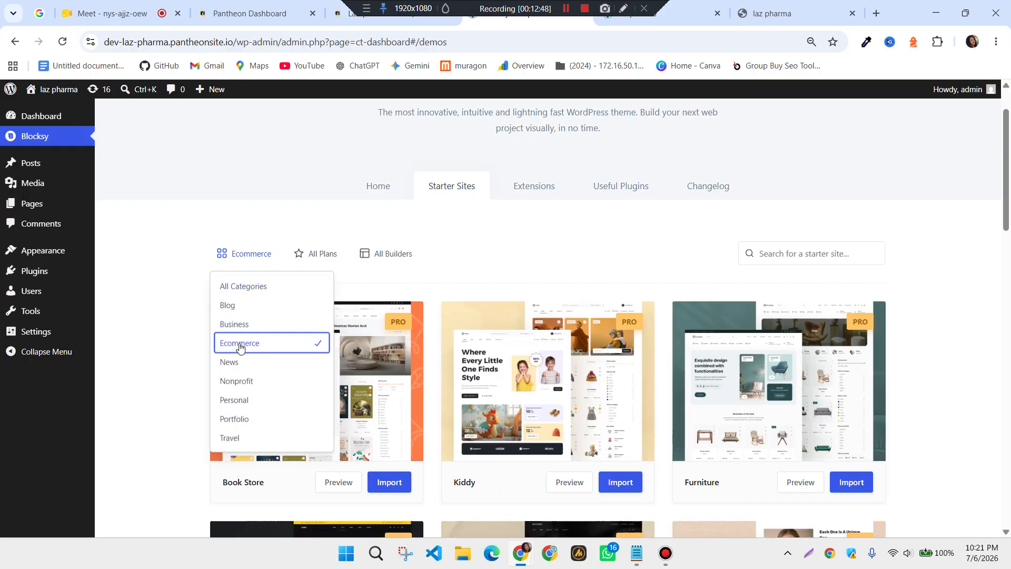
left_click(321, 257)
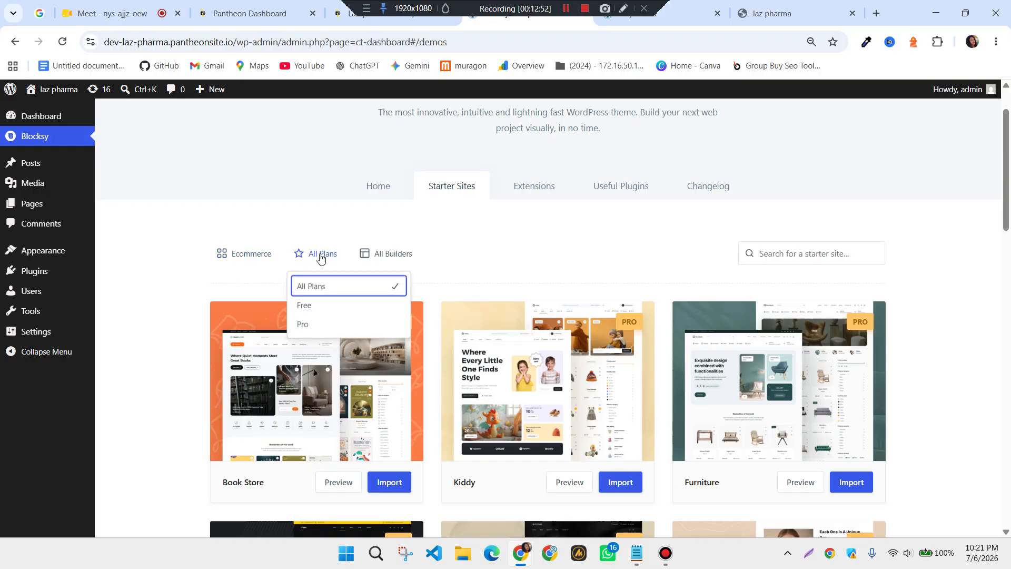
left_click(318, 308)
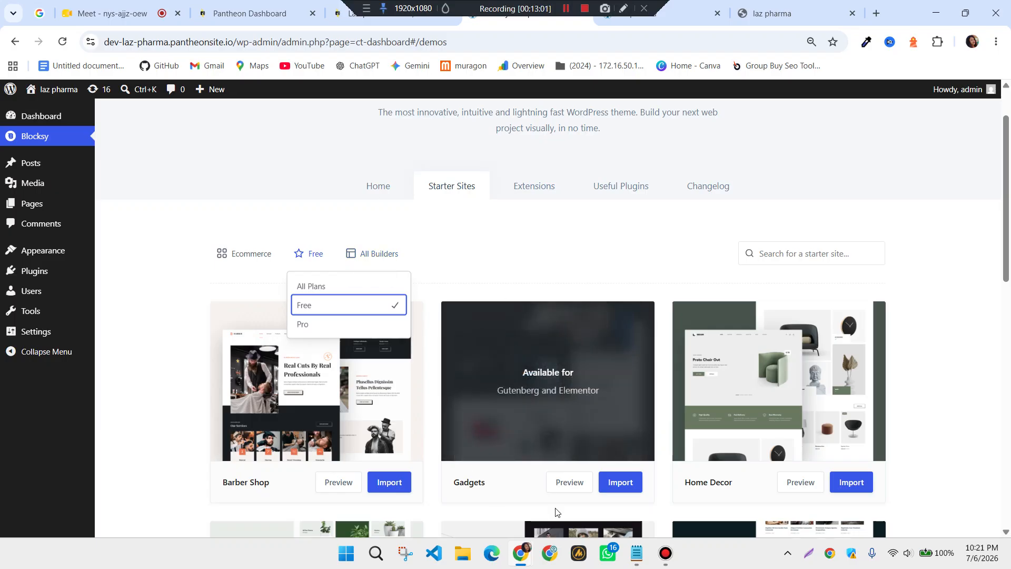
Add an Elementor builder filter to the starter site list
left_click(362, 258)
left_click(363, 258)
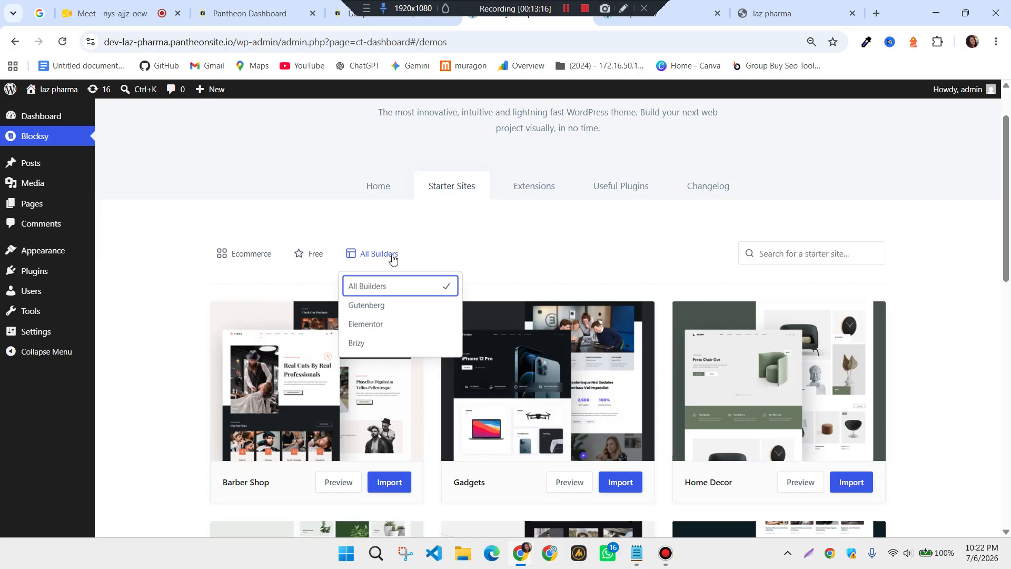
left_click(368, 326)
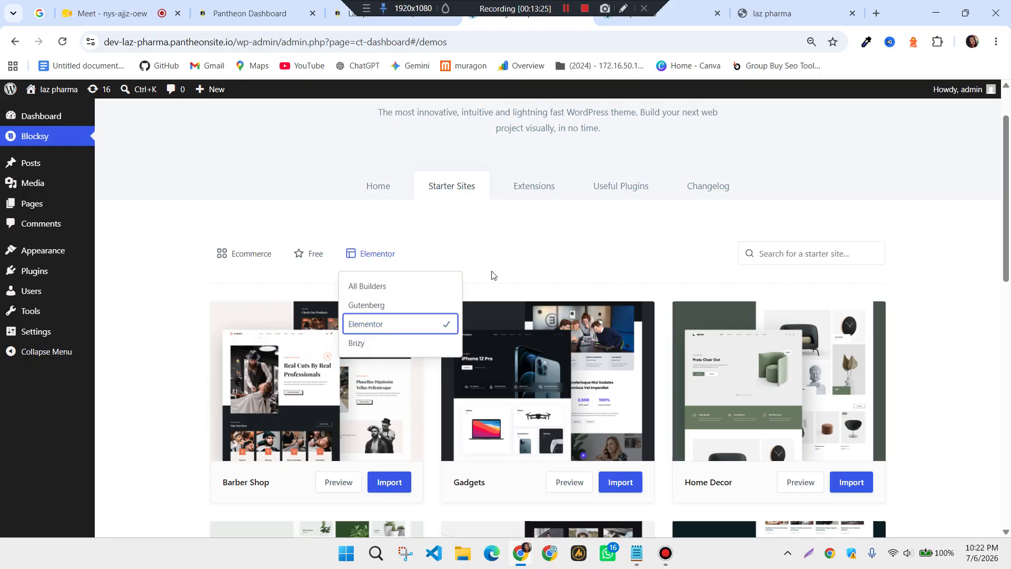
left_click(505, 266)
Scroll down the filtered results to the Garderobe card beside Floreo and Petsy
scroll(506, 257, "down", 1)
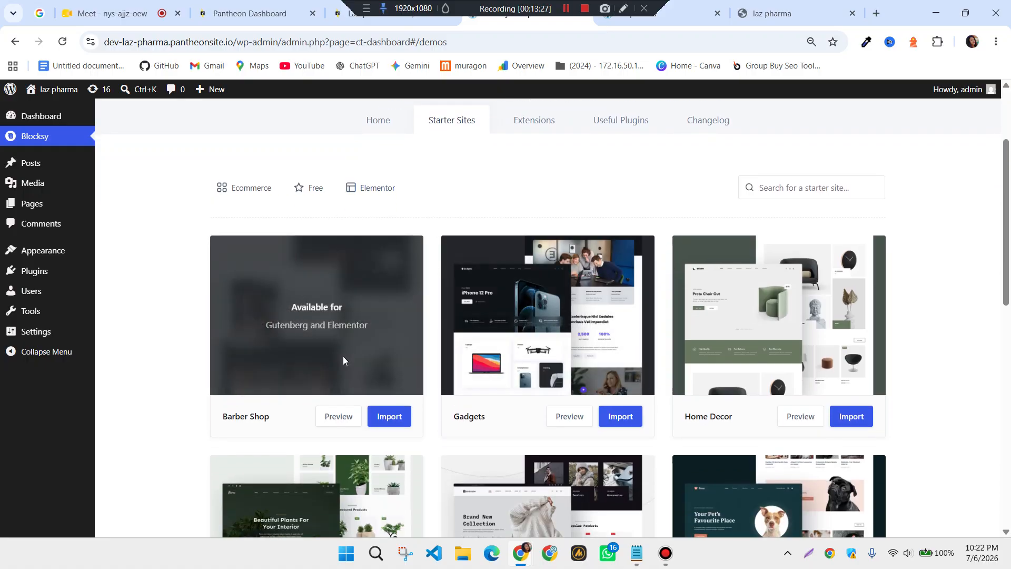
scroll(560, 469, "down", 4)
scroll(695, 428, "up", 5)
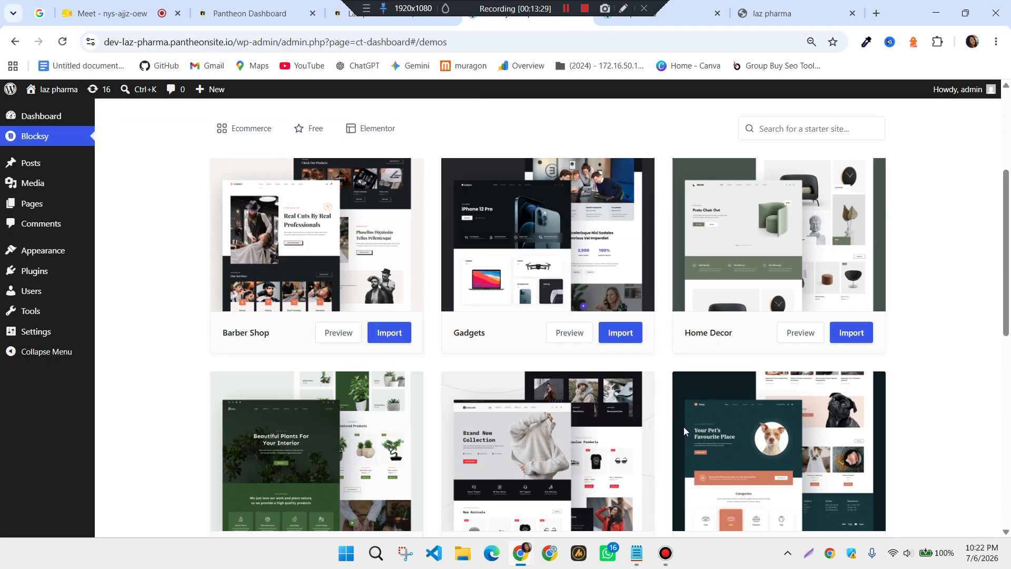
scroll(526, 401, "down", 1)
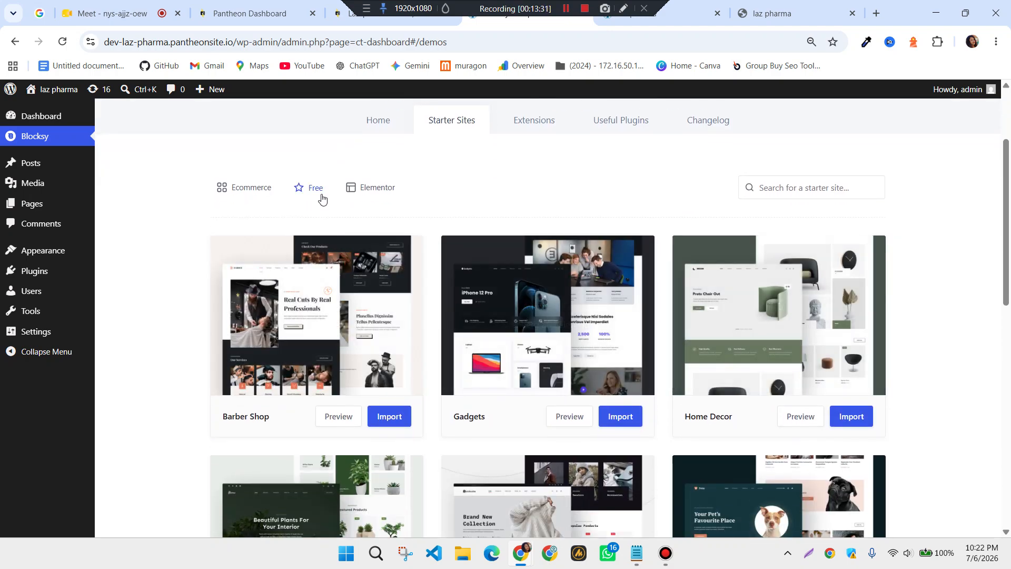
scroll(528, 214, "down", 2)
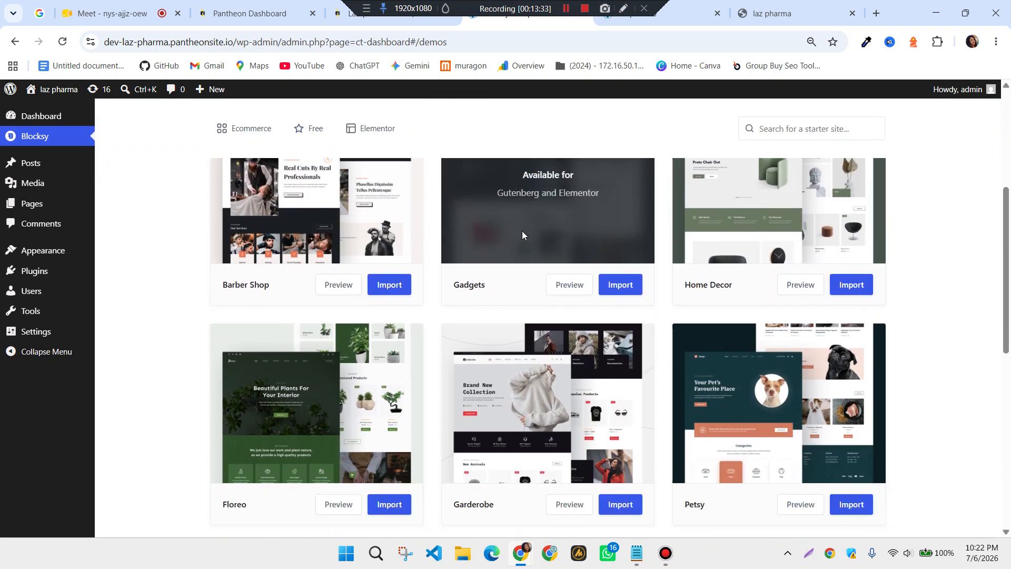
scroll(319, 352, "up", 1)
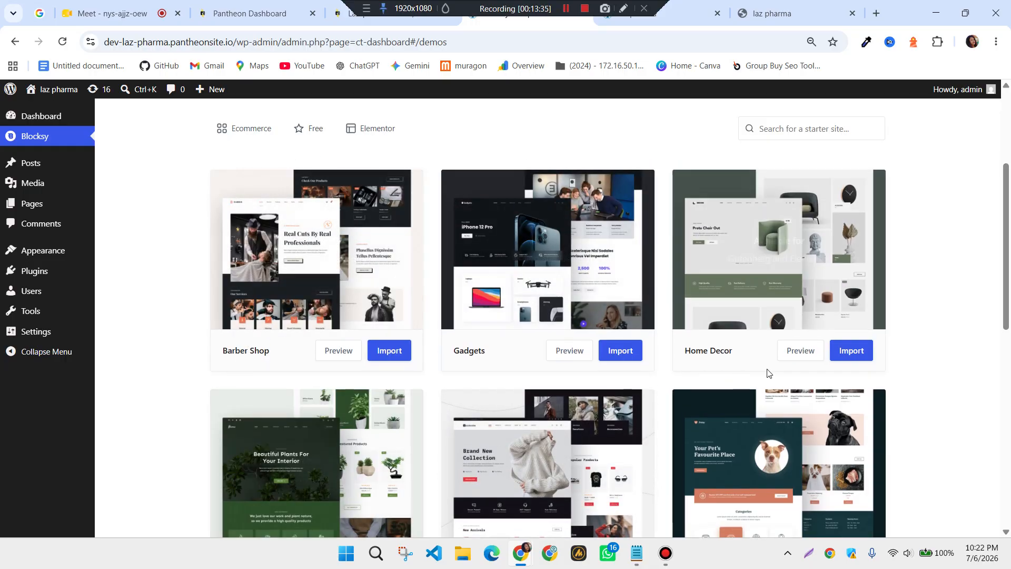
scroll(831, 375, "down", 3)
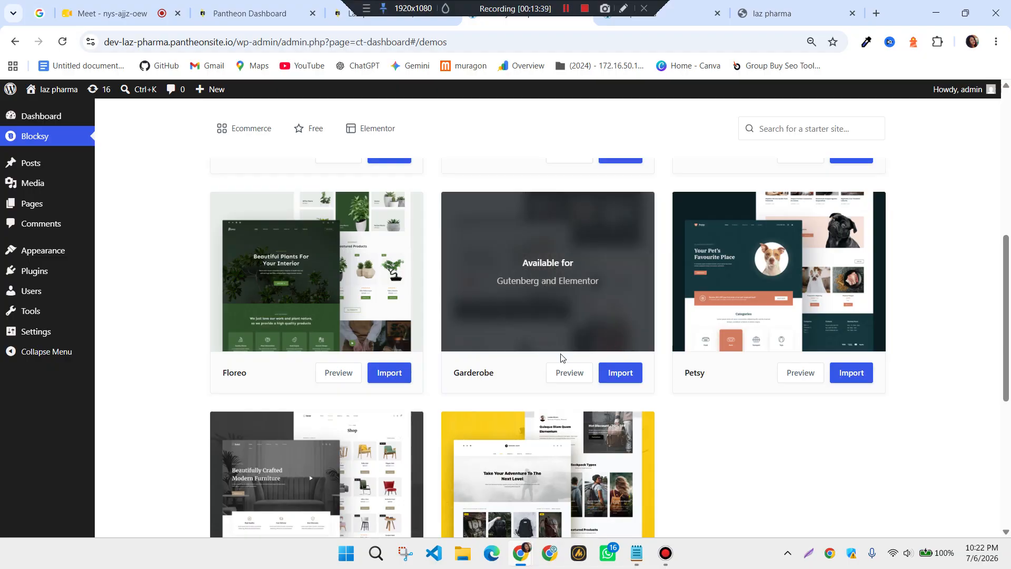
Preview the Garderobe demo and scroll through its home page
left_click(564, 376)
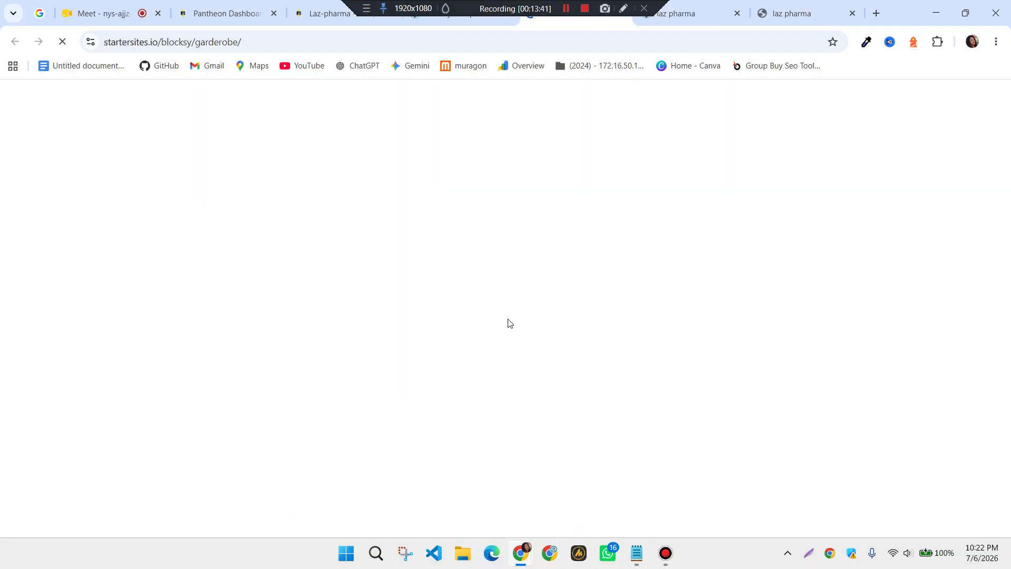
scroll(601, 318, "down", 5)
scroll(601, 329, "down", 20)
scroll(596, 343, "down", 18)
scroll(595, 341, "up", 4)
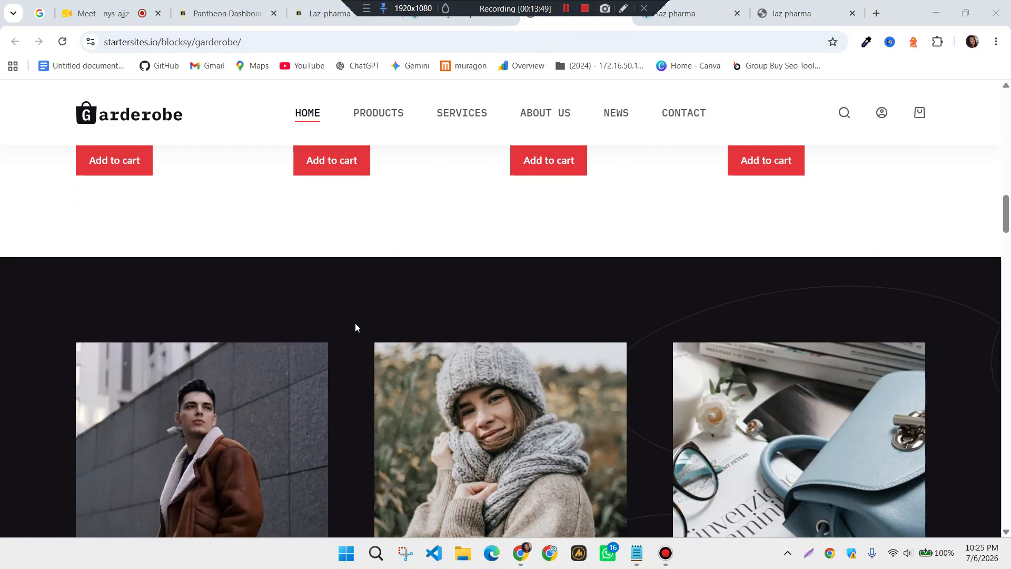
scroll(355, 324, "up", 15)
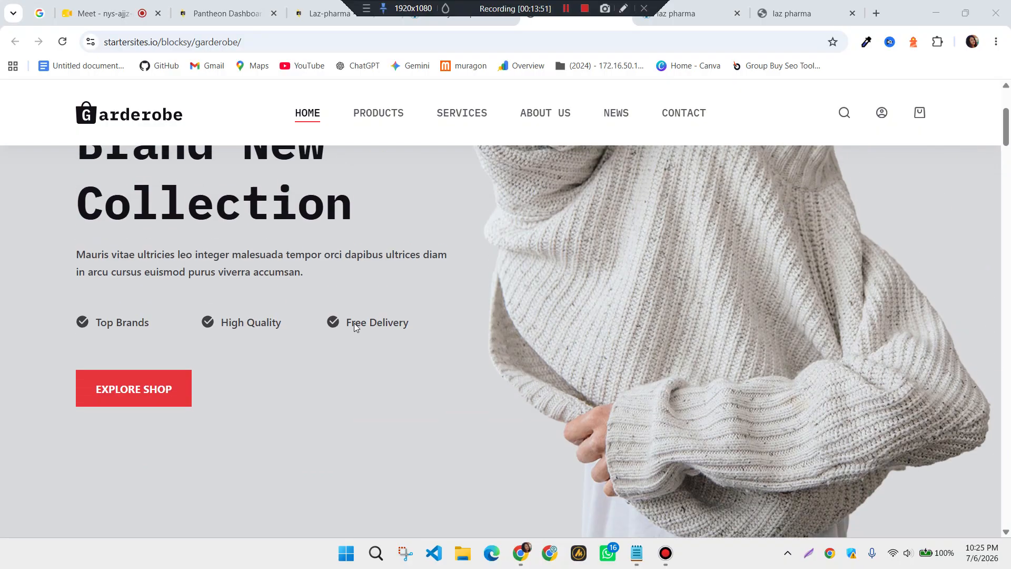
scroll(353, 323, "up", 4)
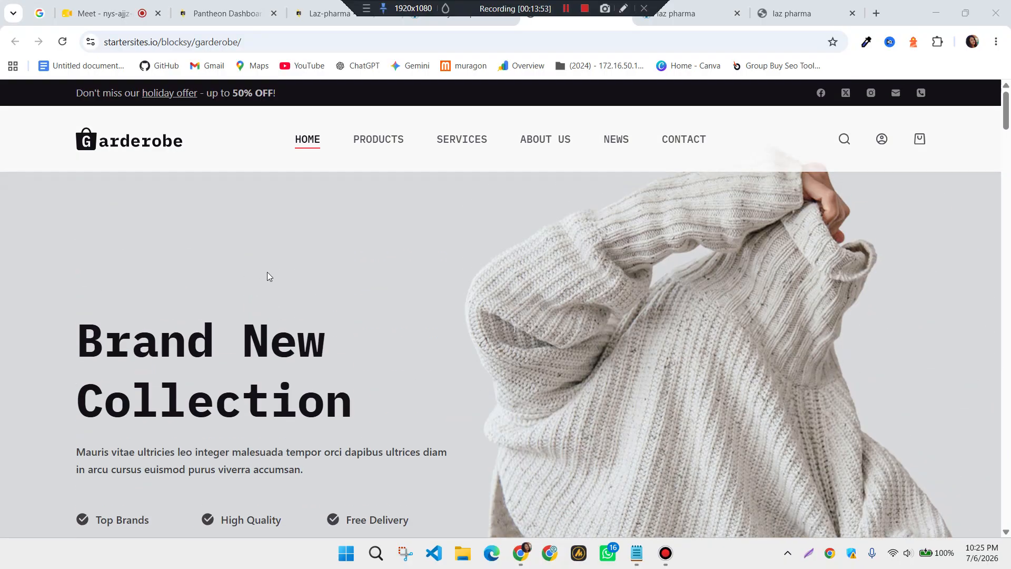
scroll(412, 316, "down", 20)
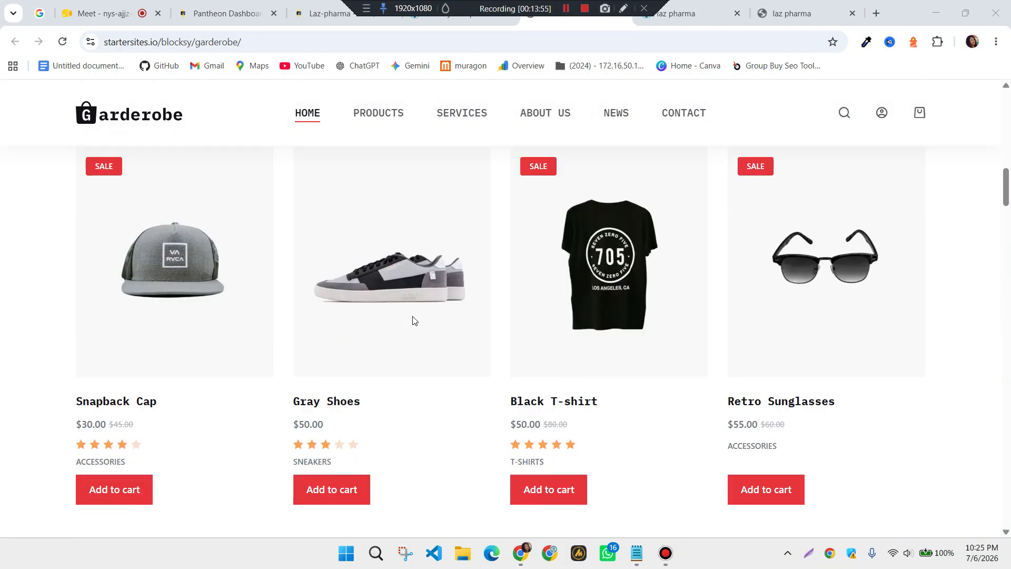
scroll(412, 320, "down", 15)
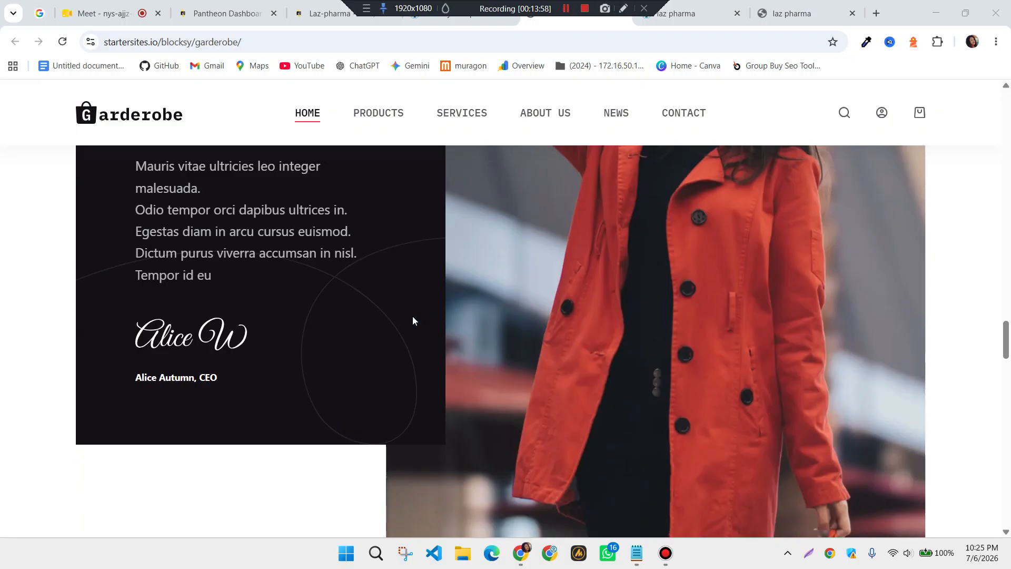
scroll(412, 320, "down", 3)
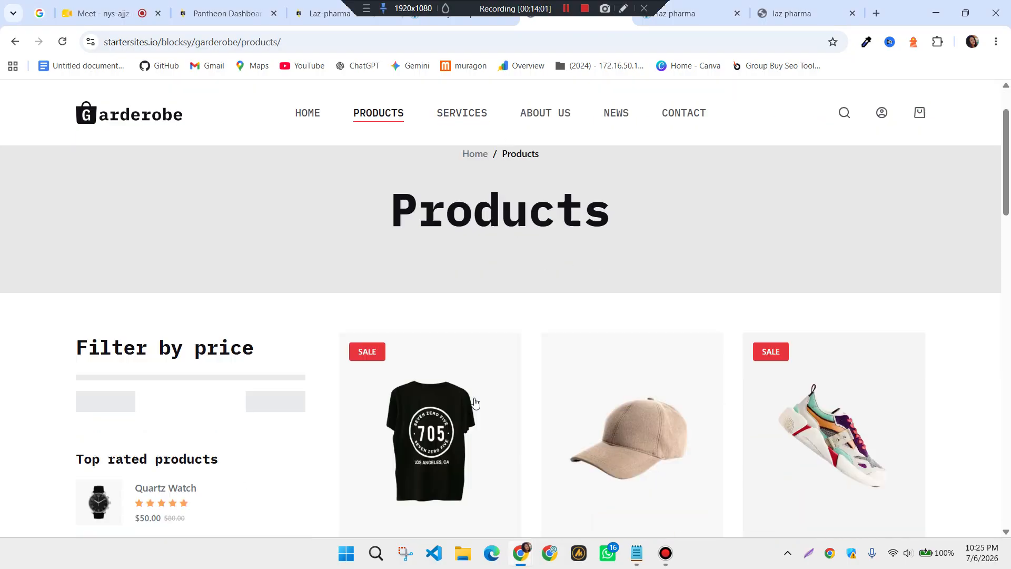
scroll(471, 388, "down", 10)
Check the demo's Services page, go back through Products to home, and return to the admin tab
left_click(463, 111)
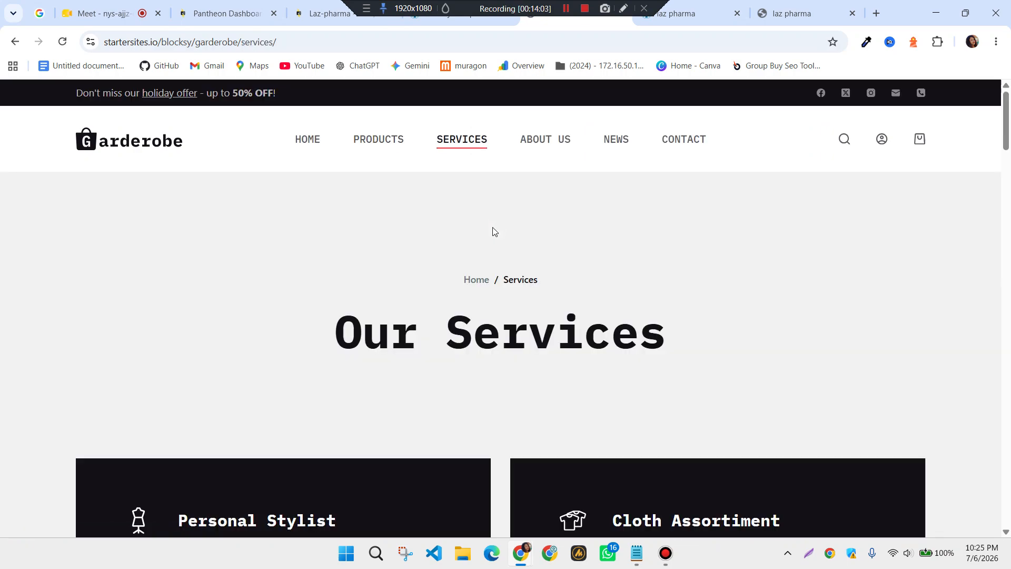
scroll(500, 263, "down", 9)
scroll(500, 300, "down", 5)
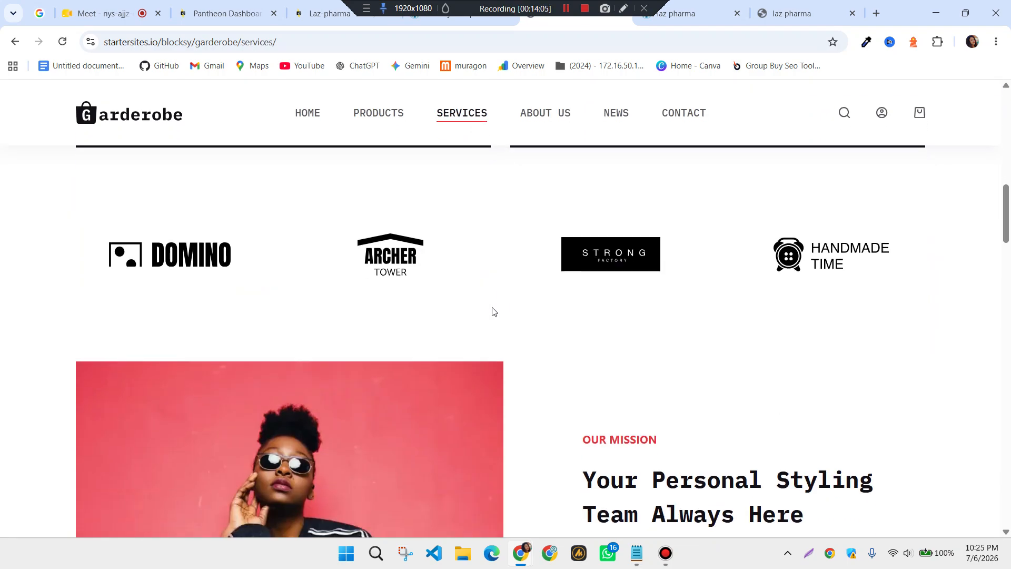
scroll(492, 310, "up", 14)
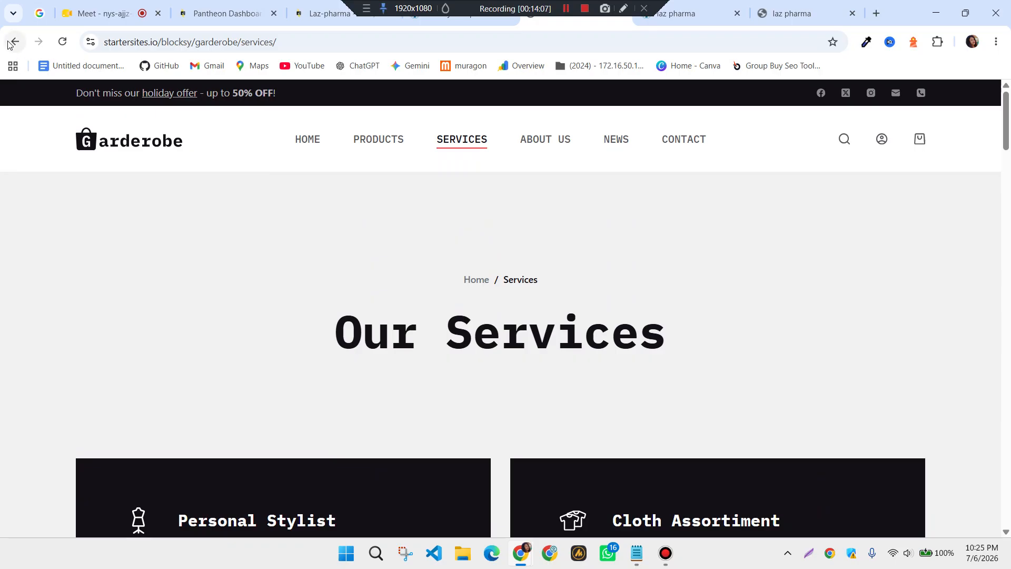
left_click(10, 43)
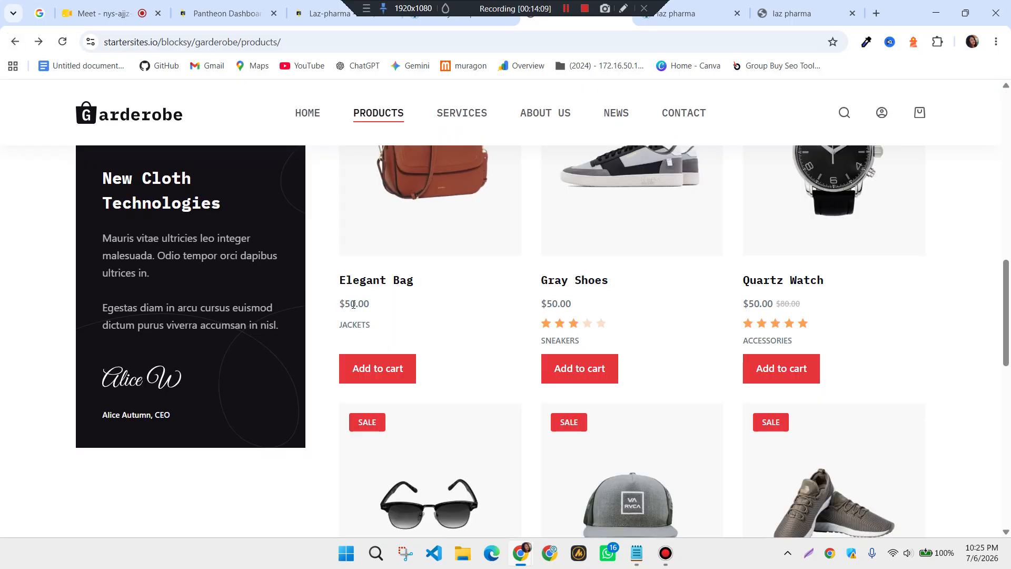
left_click(15, 41)
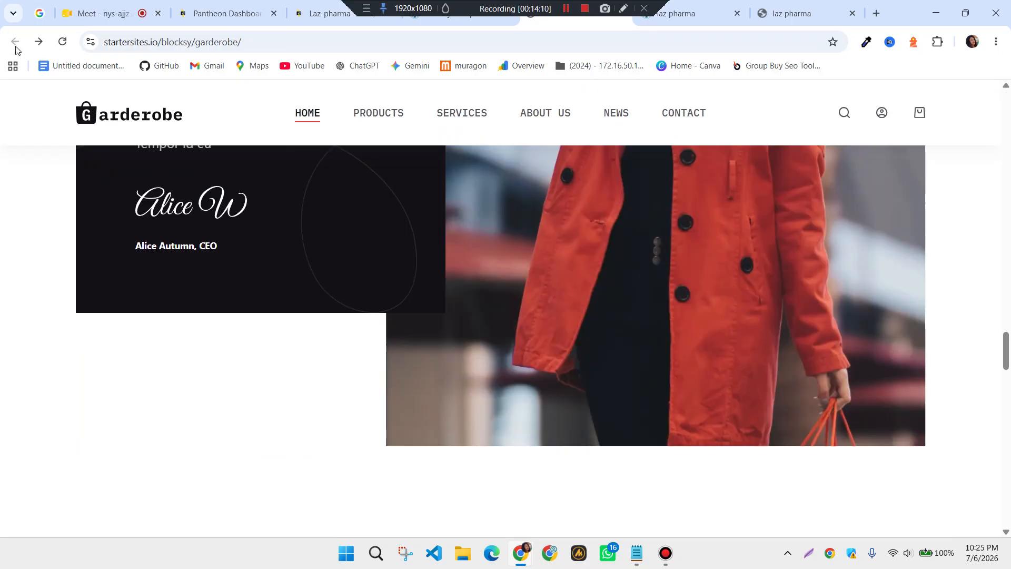
left_click(469, 21)
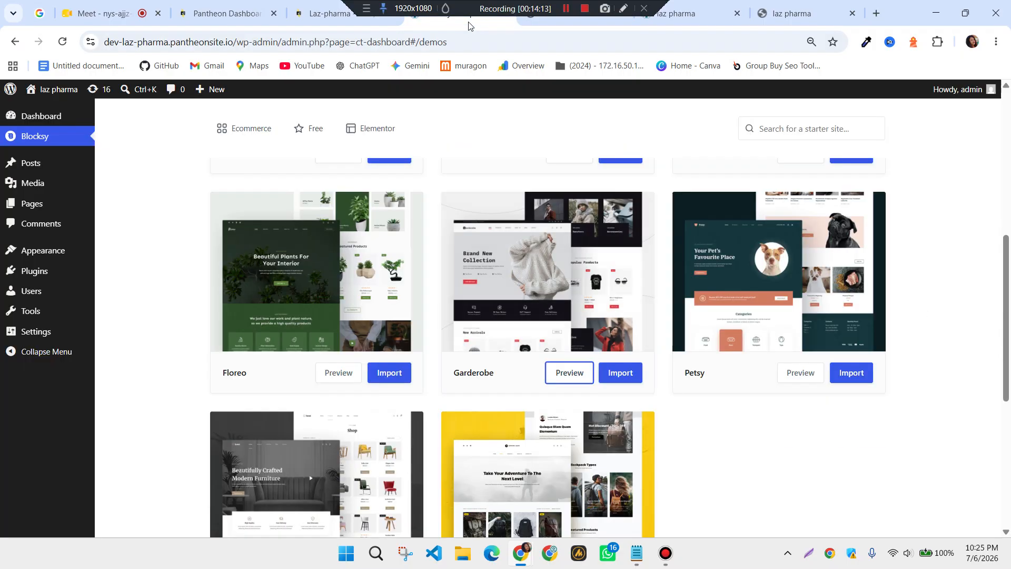
Import Garderobe with Elementor, keeping all content and installing Elementor, WPForms and WooCommerce
scroll(524, 335, "up", 8)
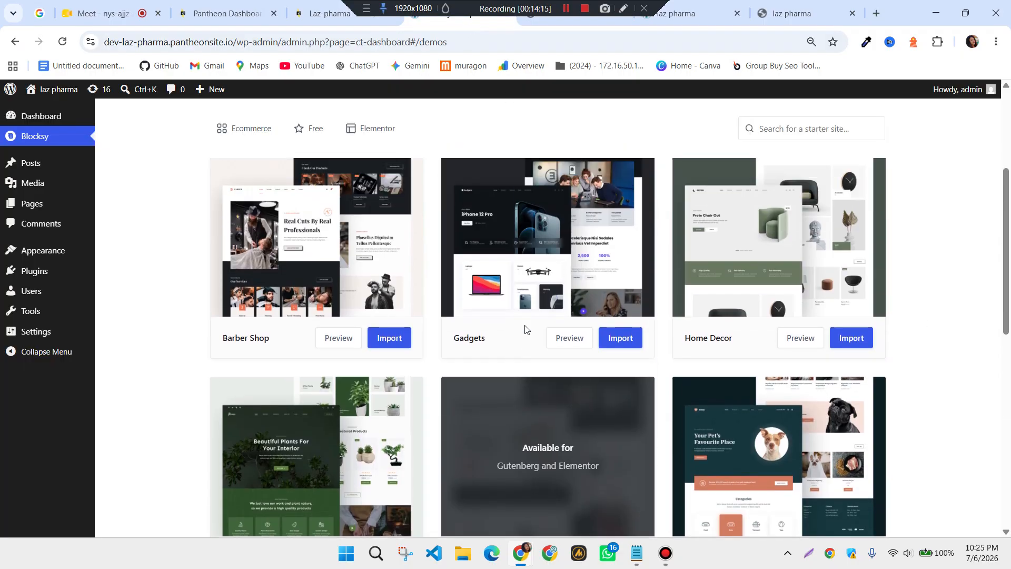
scroll(526, 337, "down", 7)
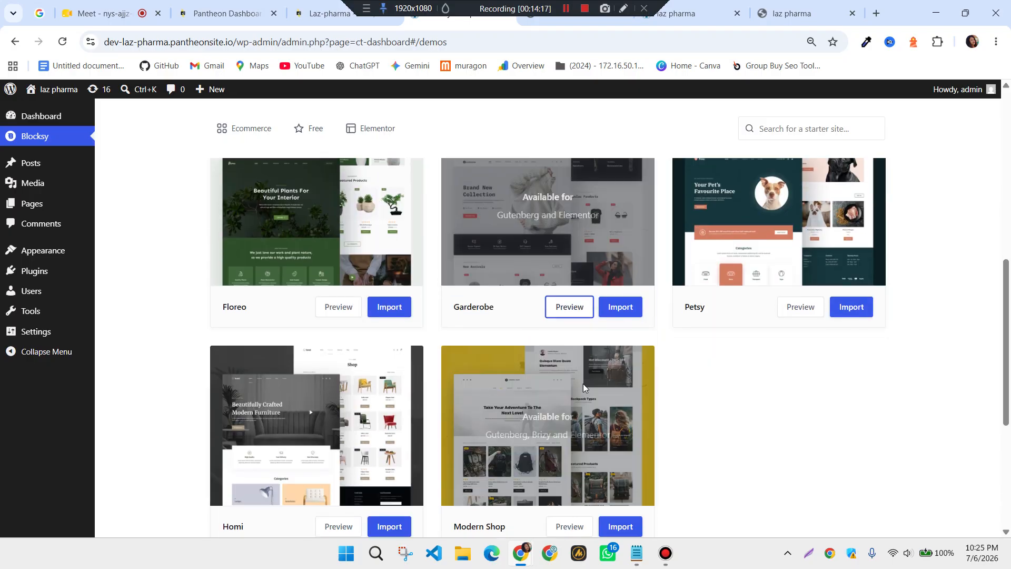
left_click(622, 310)
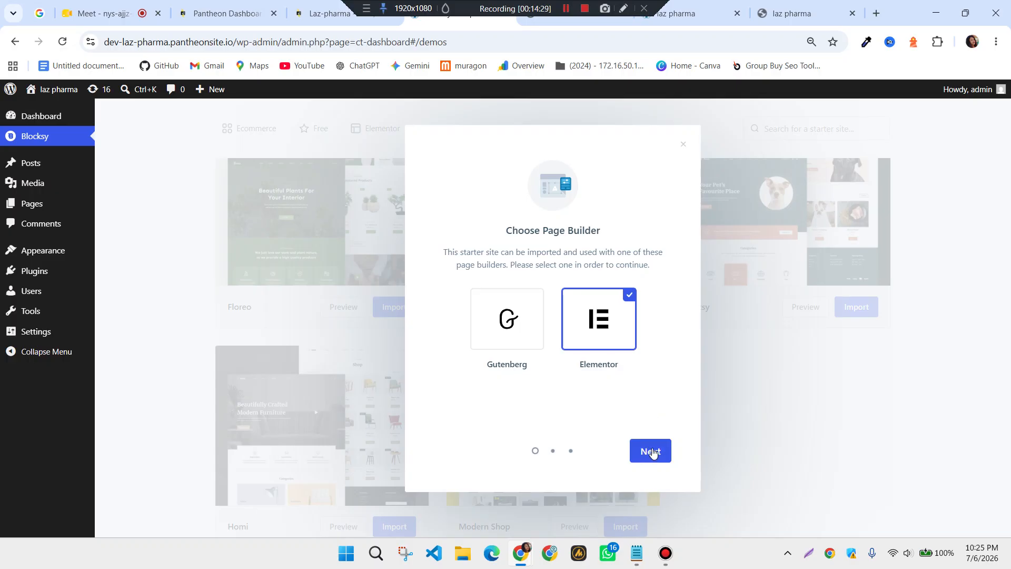
left_click(649, 450)
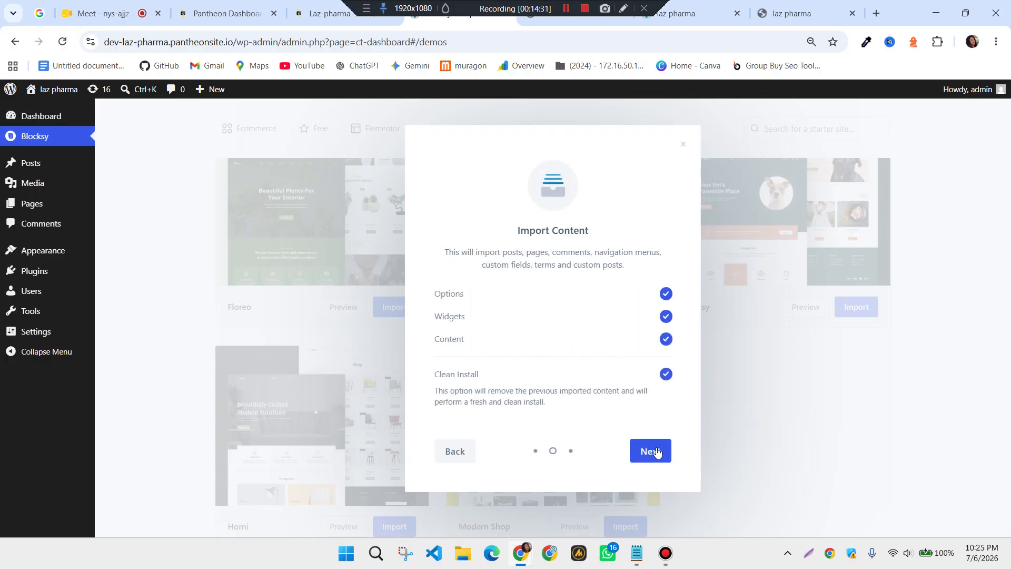
left_click(652, 458)
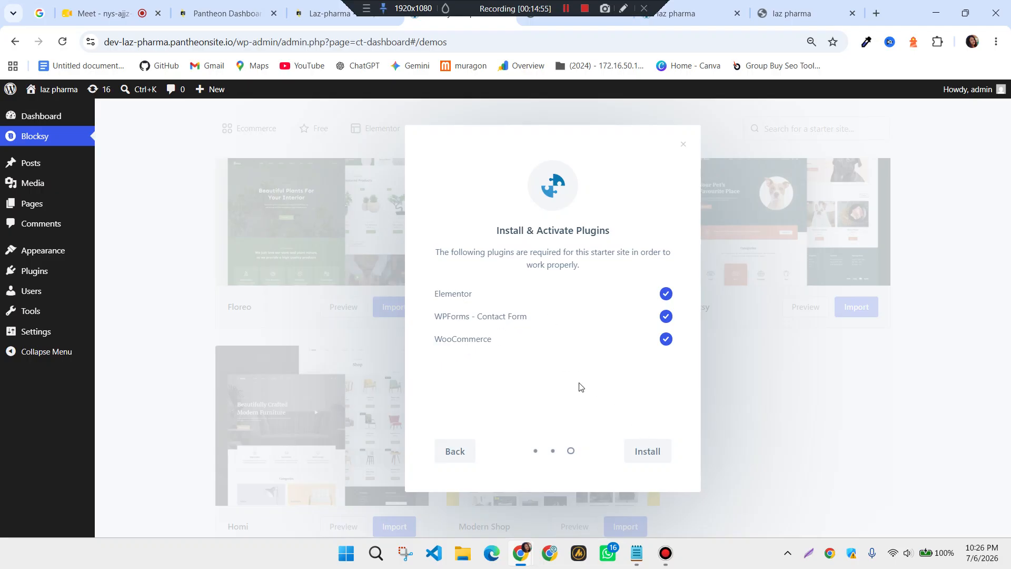
left_click(651, 454)
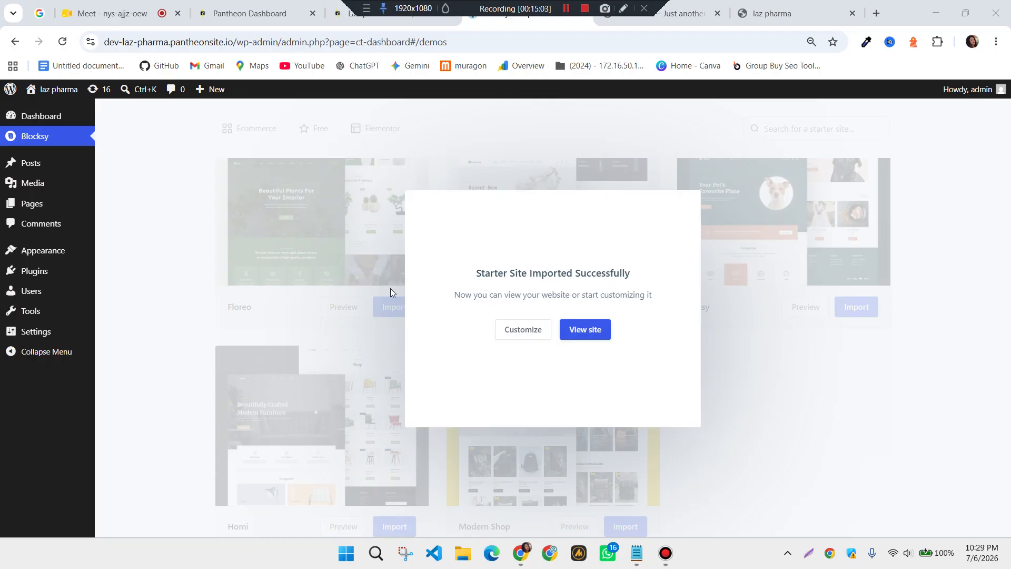
View the imported Garderobe homepage, scroll through its sections, and select its URL
left_click(588, 333)
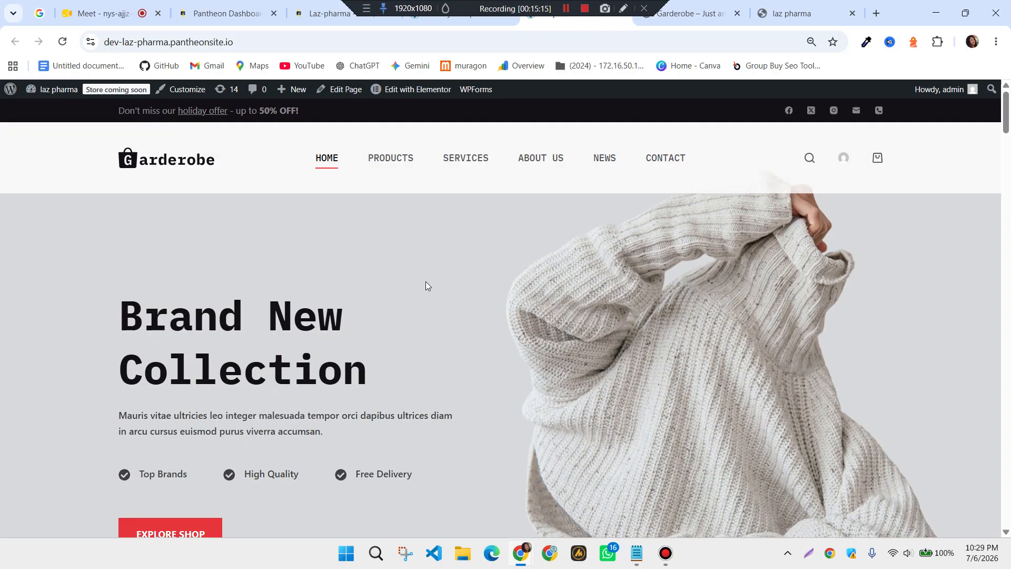
scroll(500, 321, "down", 6)
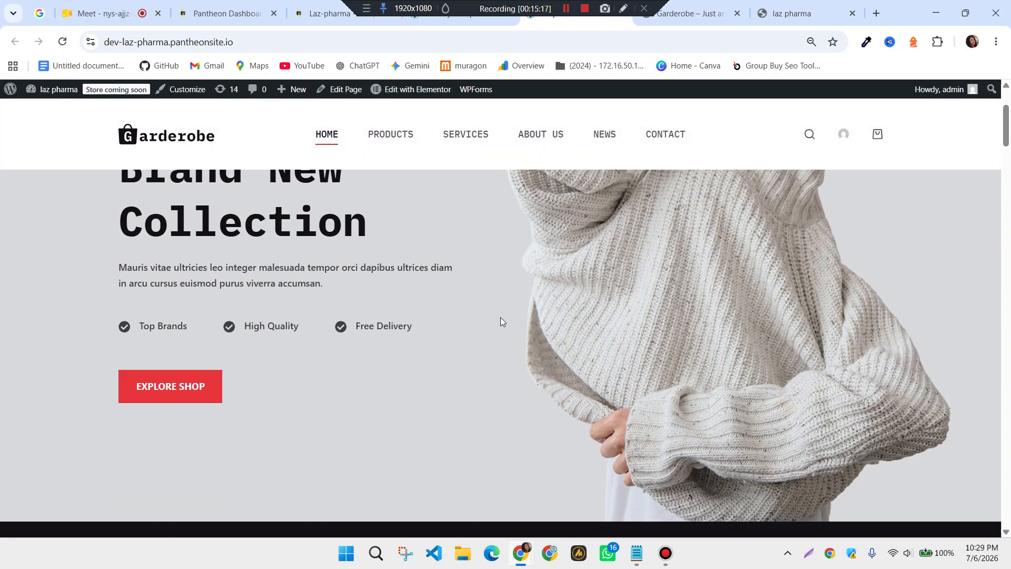
scroll(500, 321, "down", 20)
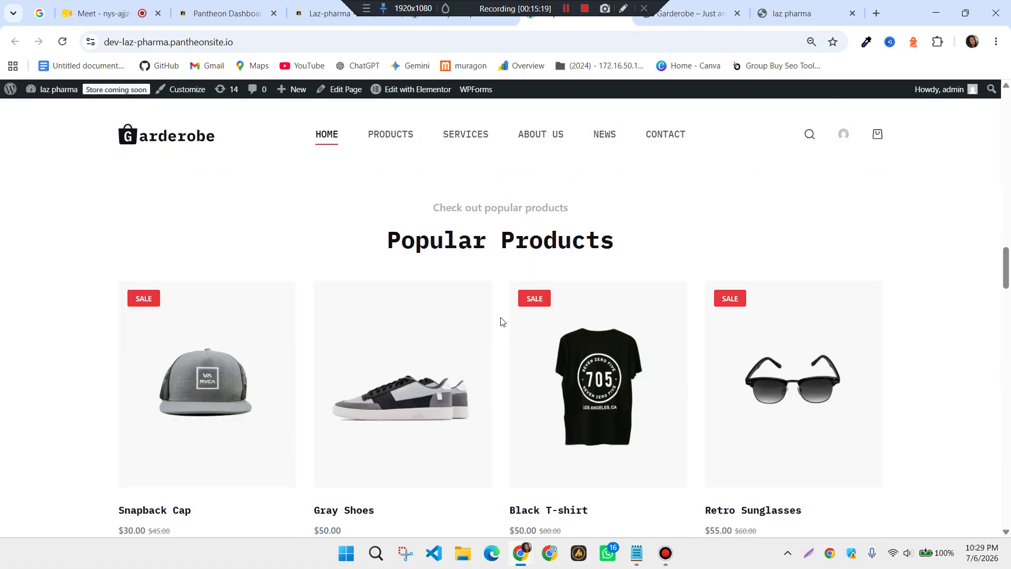
scroll(500, 321, "up", 20)
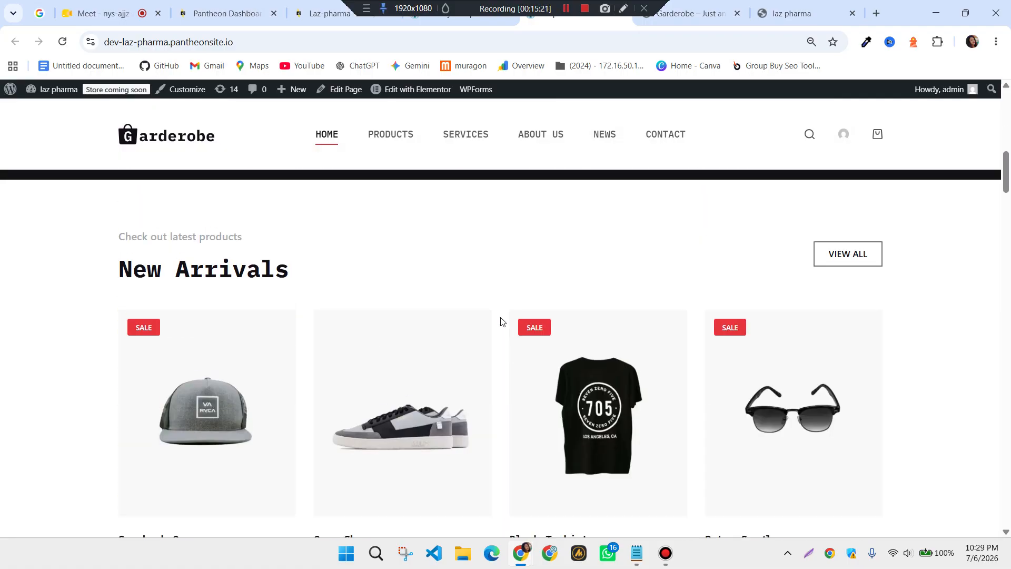
scroll(500, 322, "up", 3)
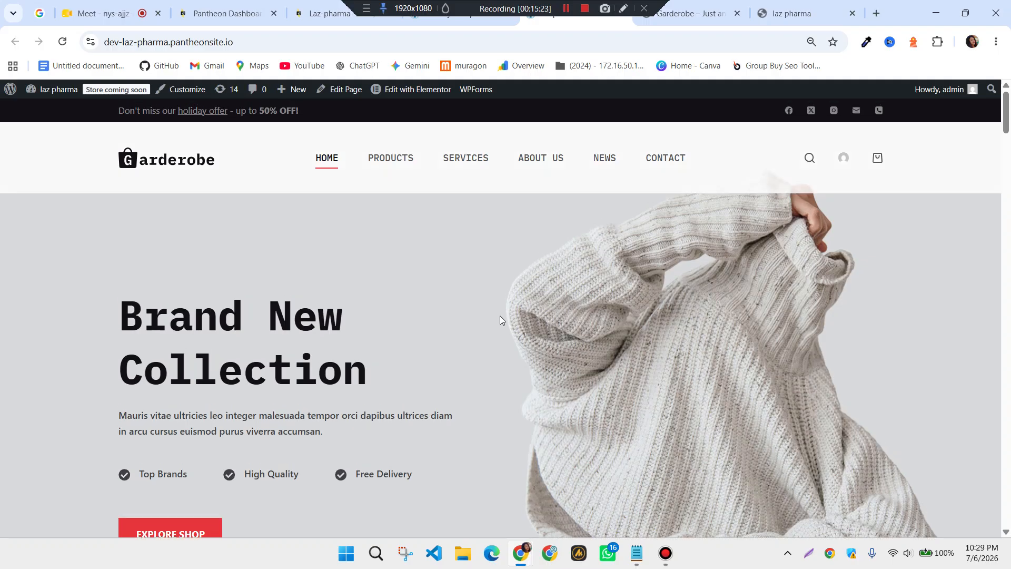
left_click(243, 41)
key("ctrl+c")
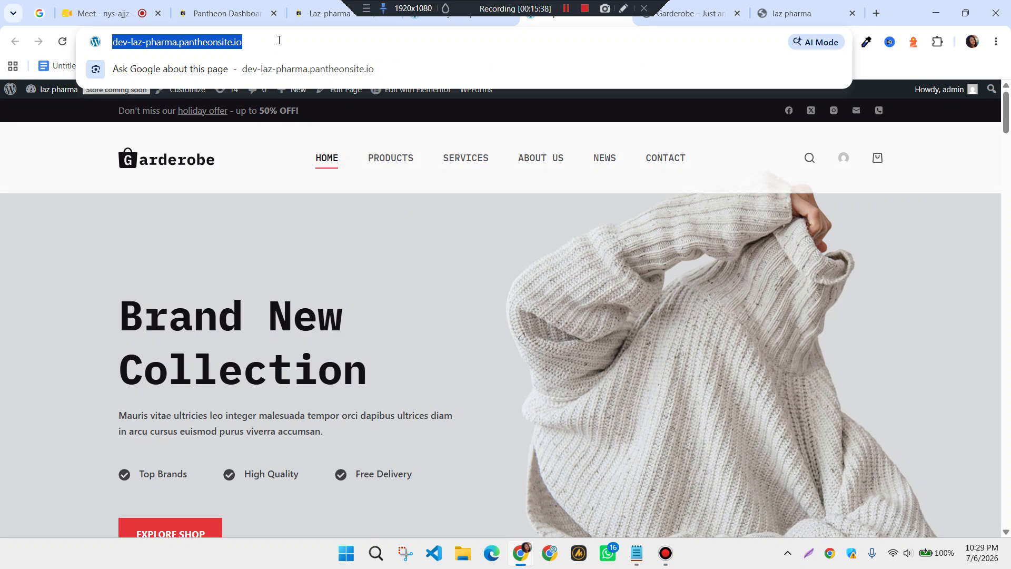
Load the copied site address in a new Incognito window, continuing past the sandbox notice
left_click(277, 191)
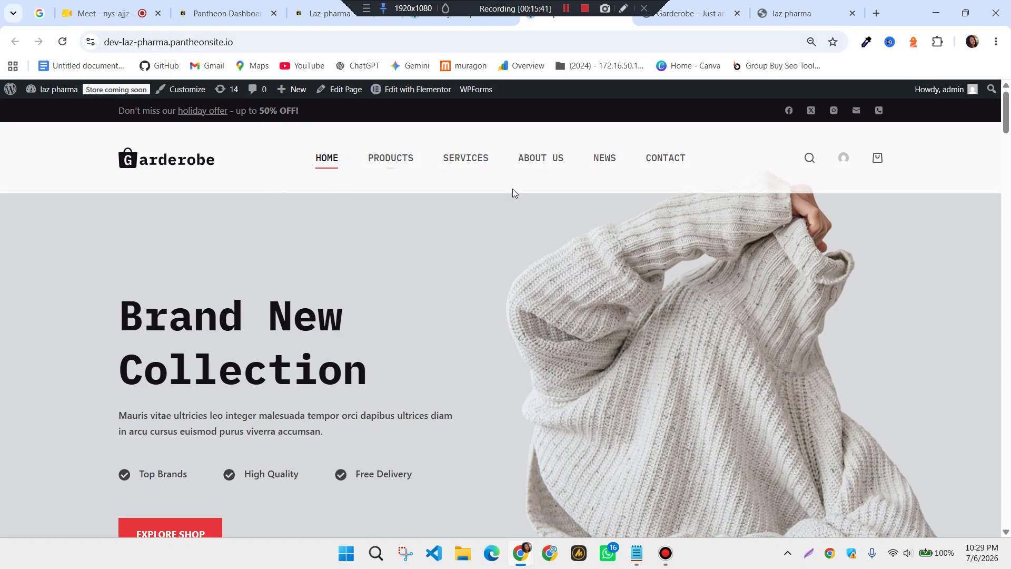
left_click(876, 14)
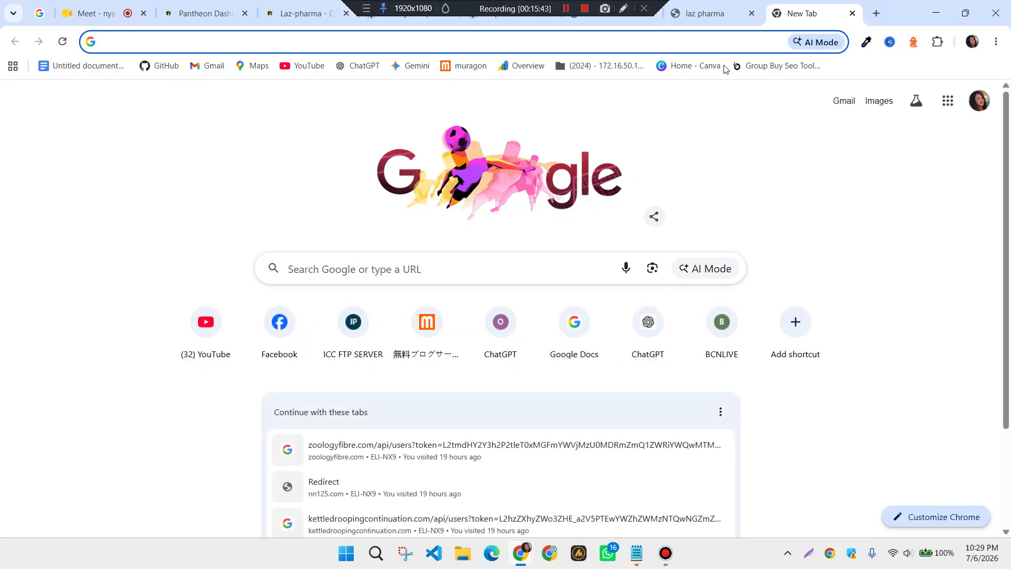
left_click(999, 42)
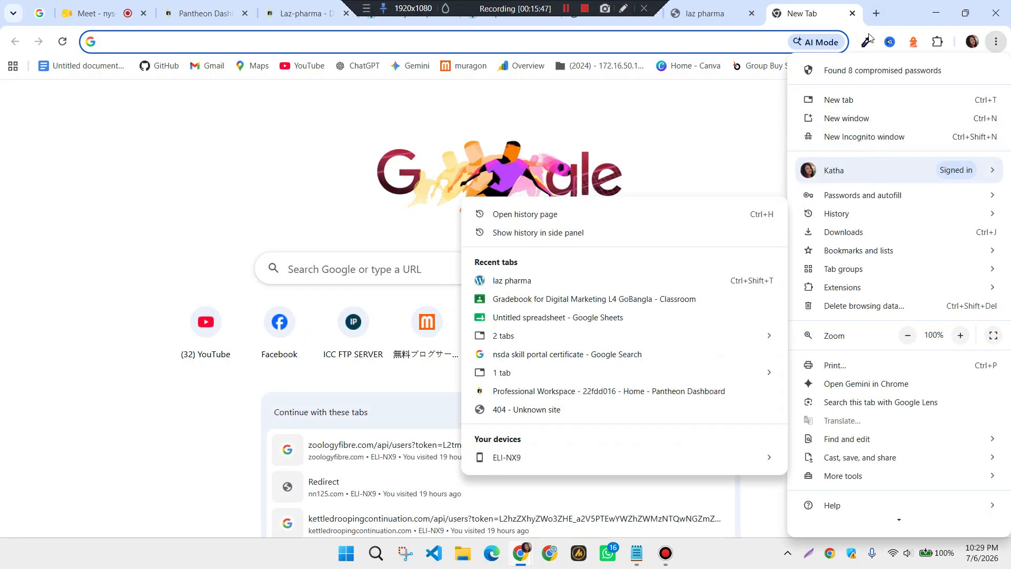
left_click(862, 141)
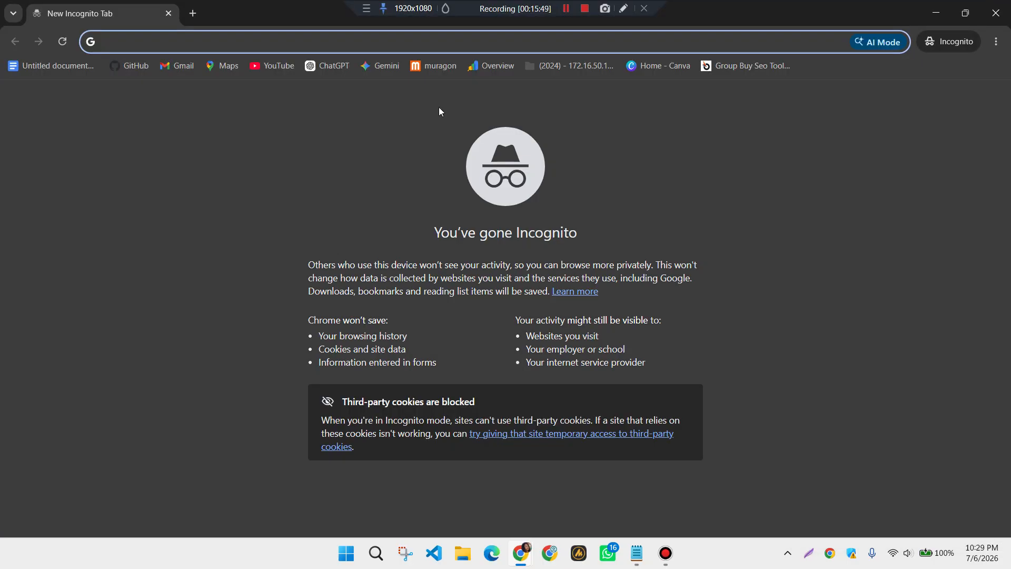
key("ctrl+v")
key("Return")
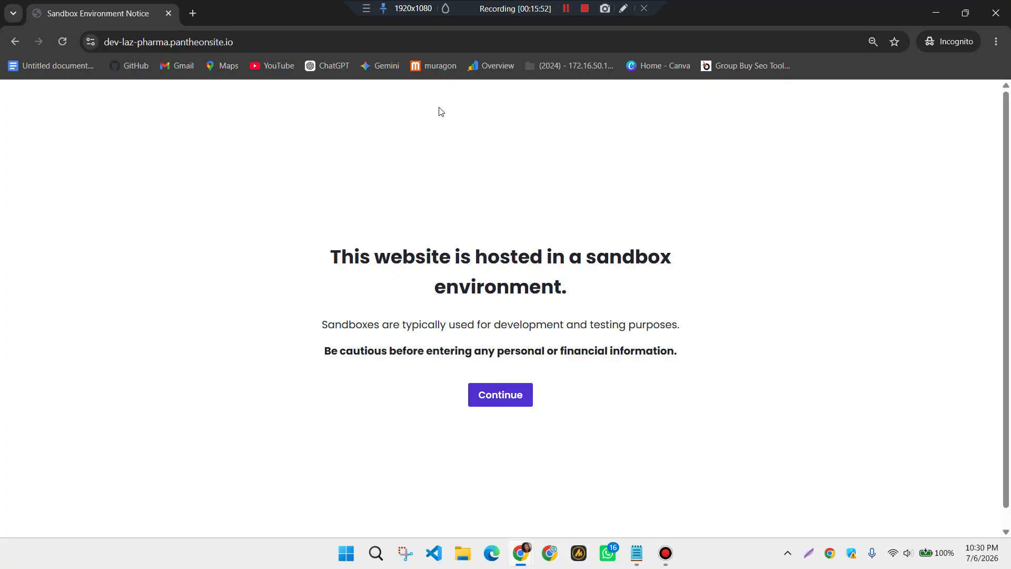
left_click(513, 395)
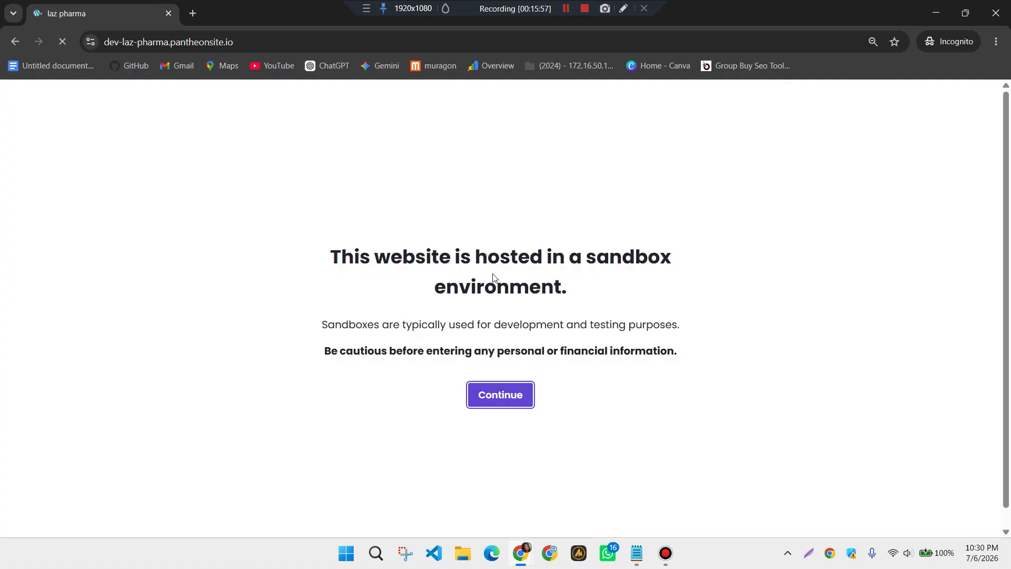
Scroll the logged-out homepage and open PRODUCTS, which shows only a coming-soon message
scroll(548, 292, "down", 7)
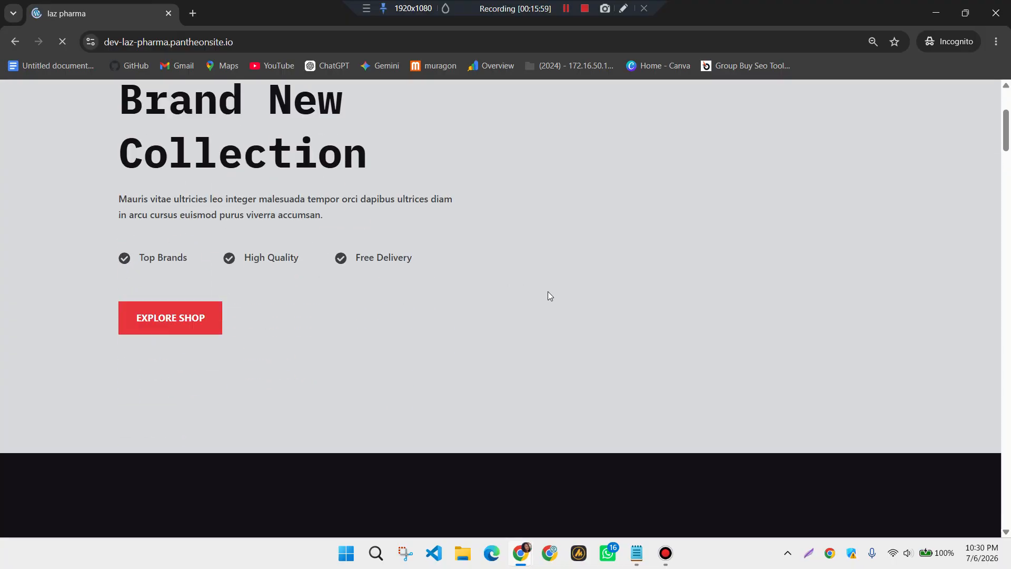
scroll(548, 291, "up", 7)
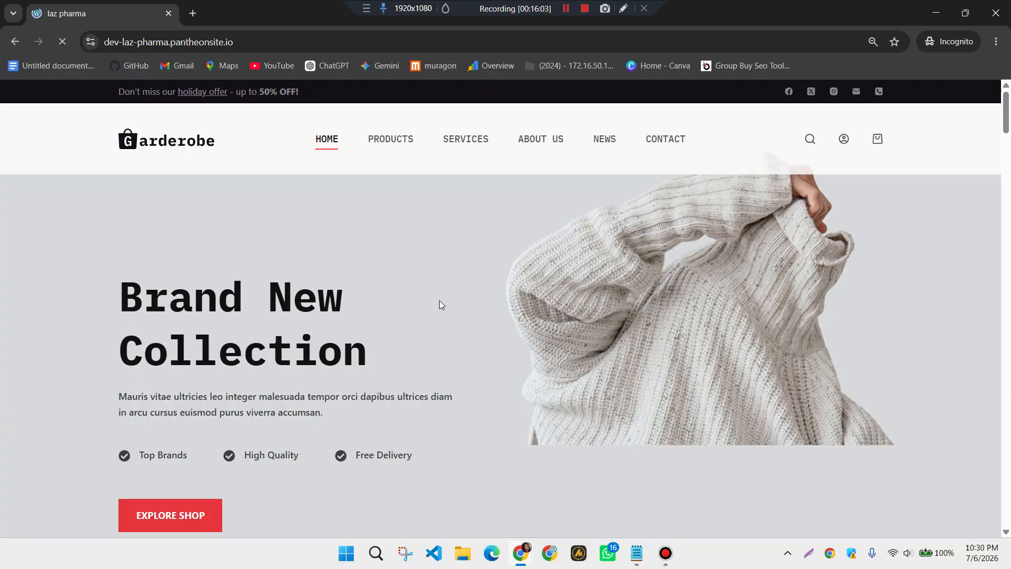
scroll(497, 321, "down", 4)
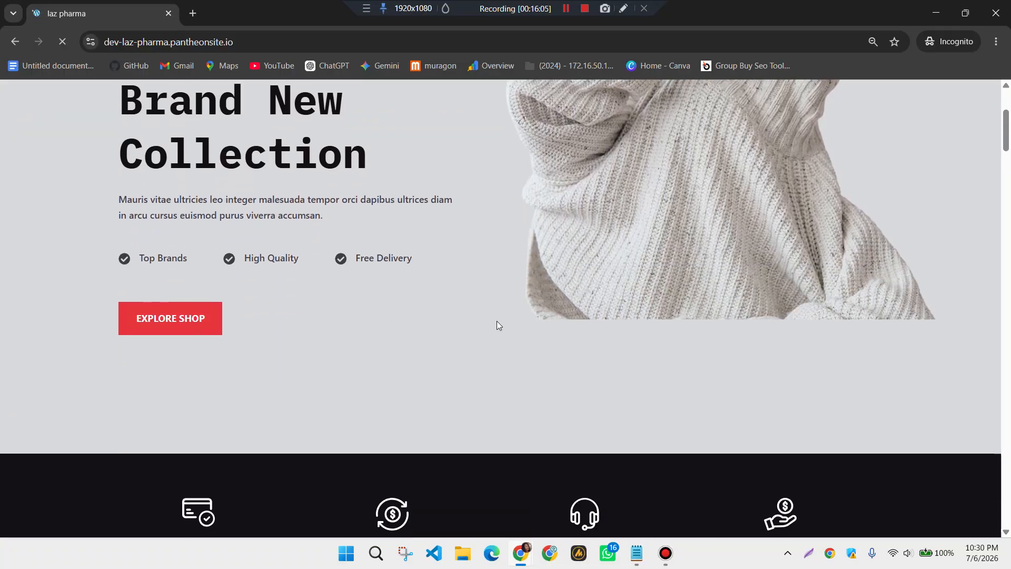
scroll(497, 320, "down", 4)
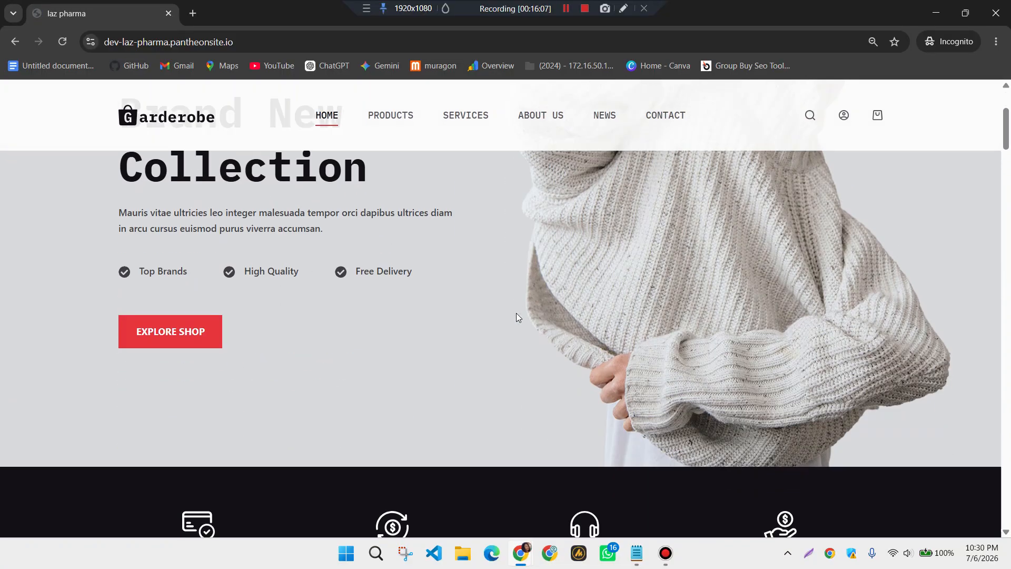
scroll(516, 312, "down", 3)
scroll(516, 312, "up", 8)
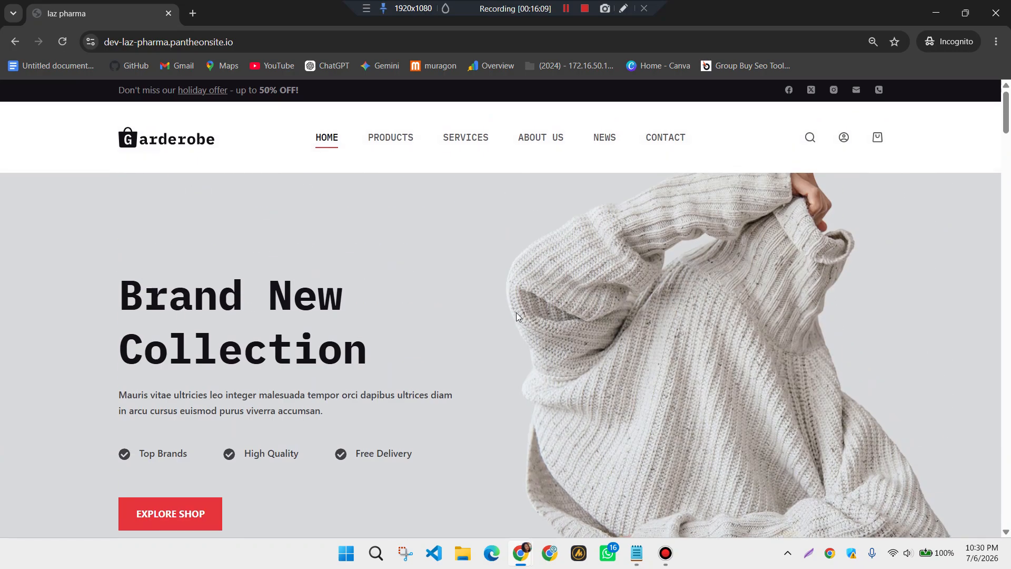
scroll(594, 381, "down", 19)
scroll(594, 381, "up", 15)
scroll(595, 386, "up", 4)
left_click(390, 141)
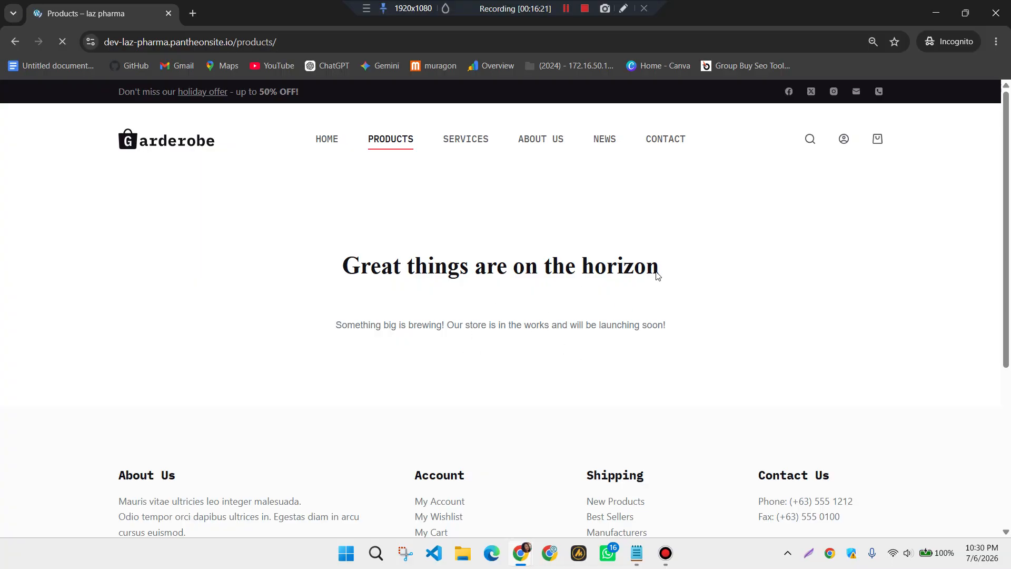
Minimize the private window, switch back to the site homepage tab and close an extra tab
left_click(936, 14)
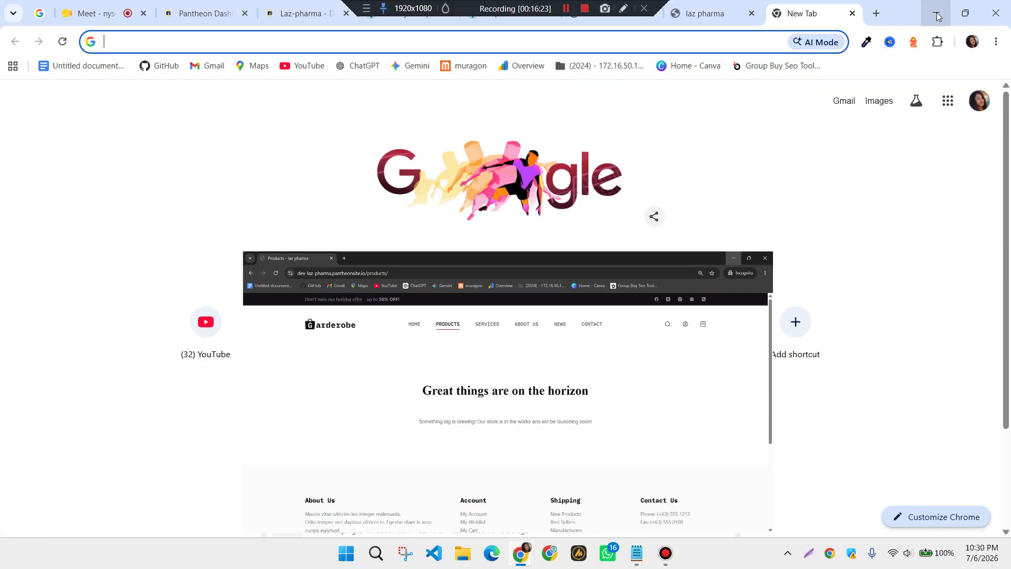
left_click(703, 14)
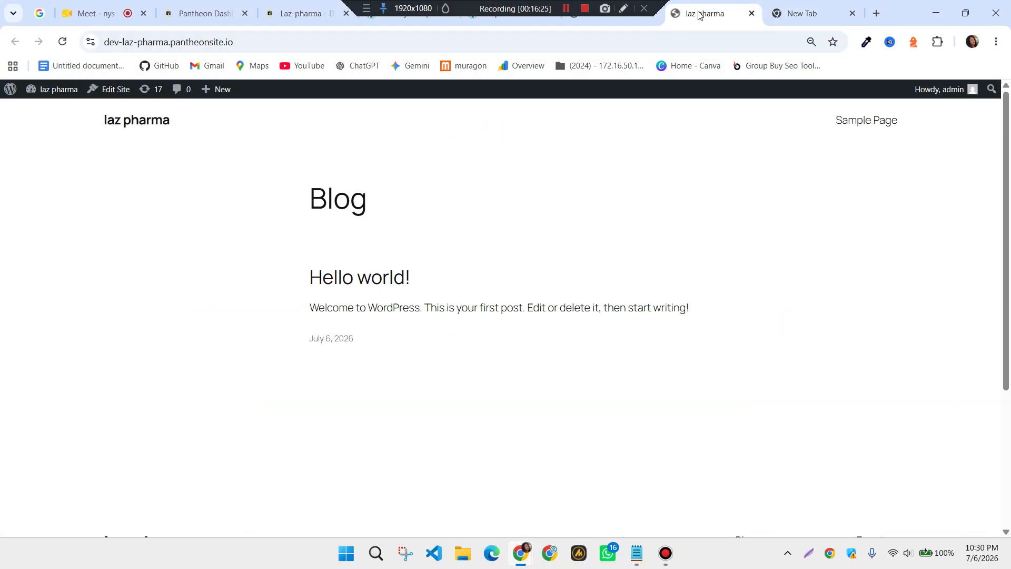
left_click(639, 24)
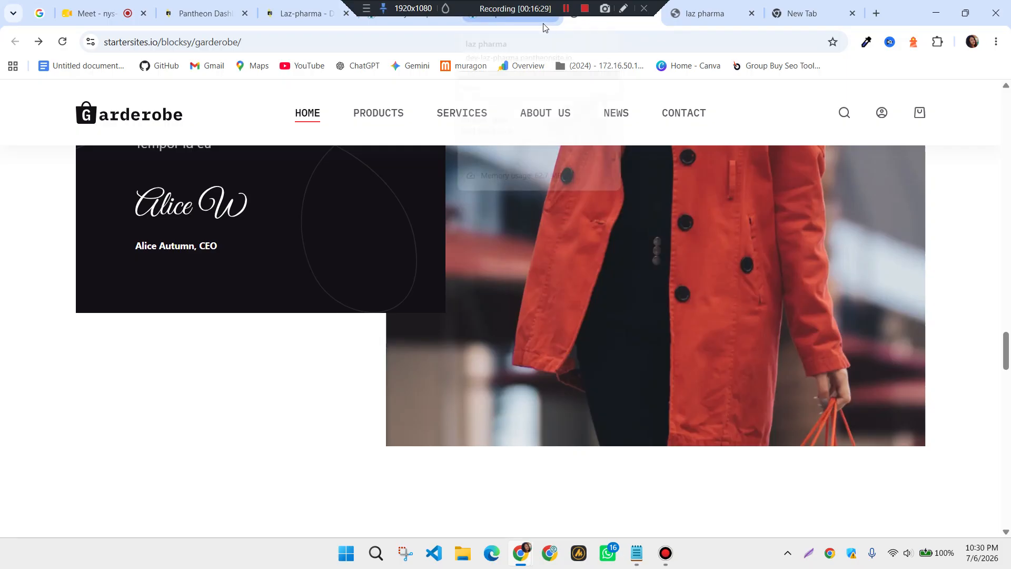
left_click(545, 28)
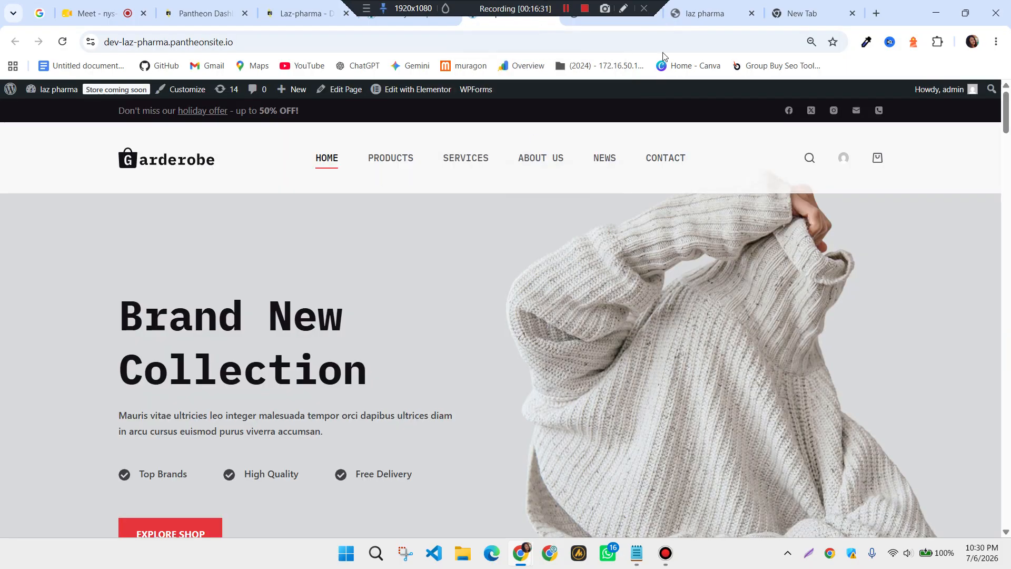
left_click(655, 17)
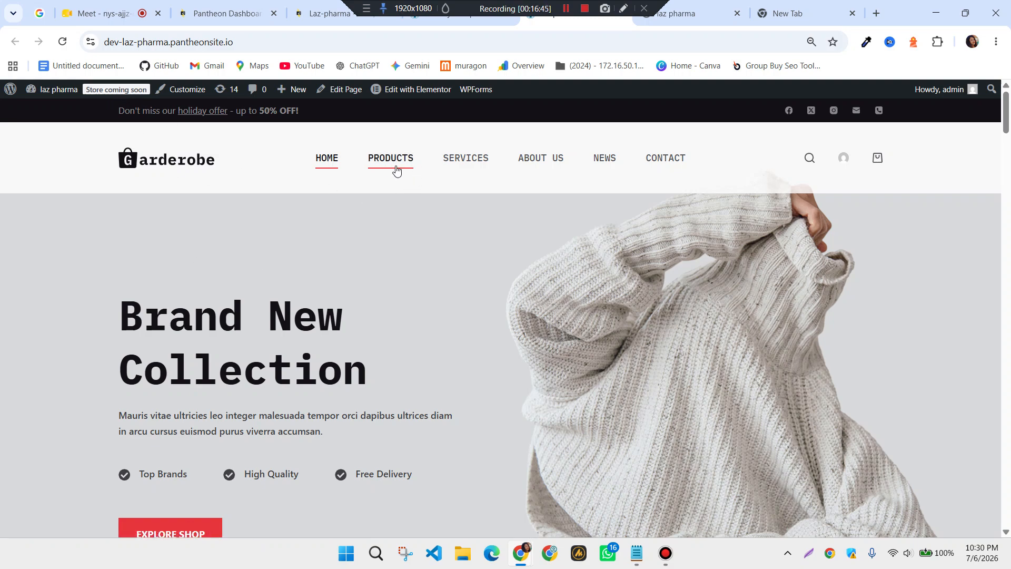
Open the logged-in Products page and scroll through its product grid and price filter
left_click(399, 169)
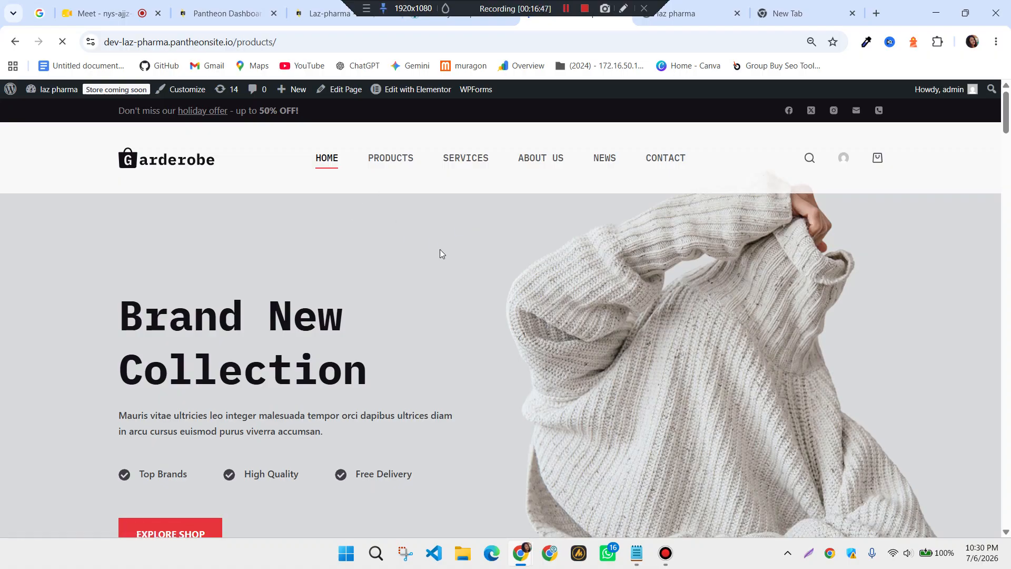
scroll(522, 332, "down", 6)
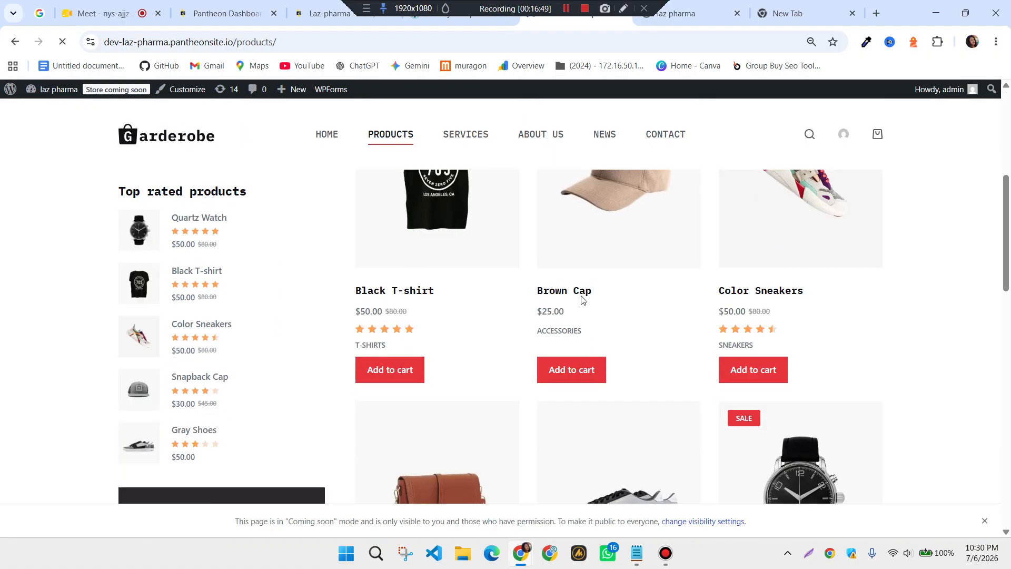
scroll(549, 318, "down", 5)
scroll(549, 318, "up", 3)
scroll(549, 318, "up", 8)
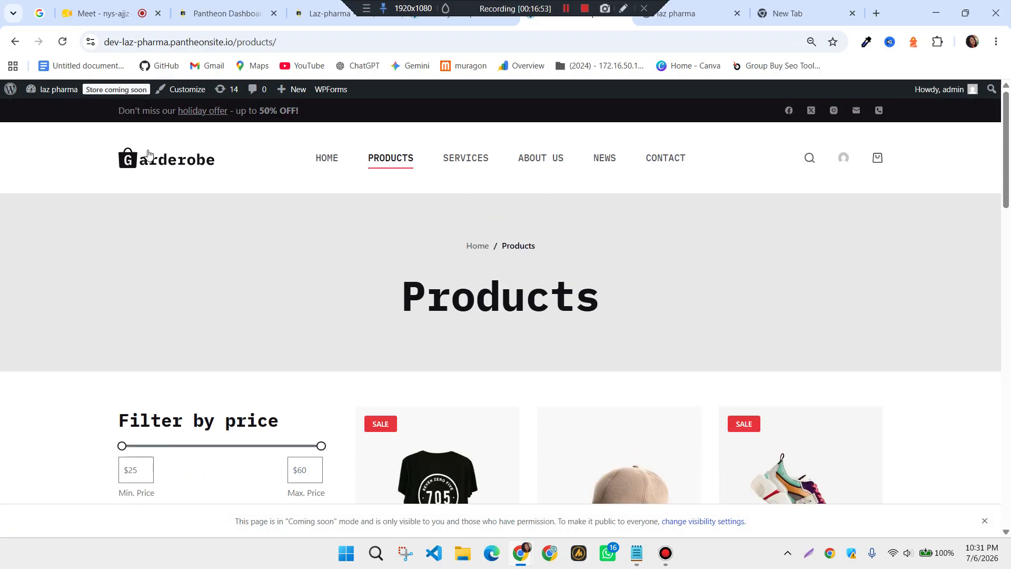
Change WooCommerce site visibility from Coming soon to Live and save the changes
left_click(118, 92)
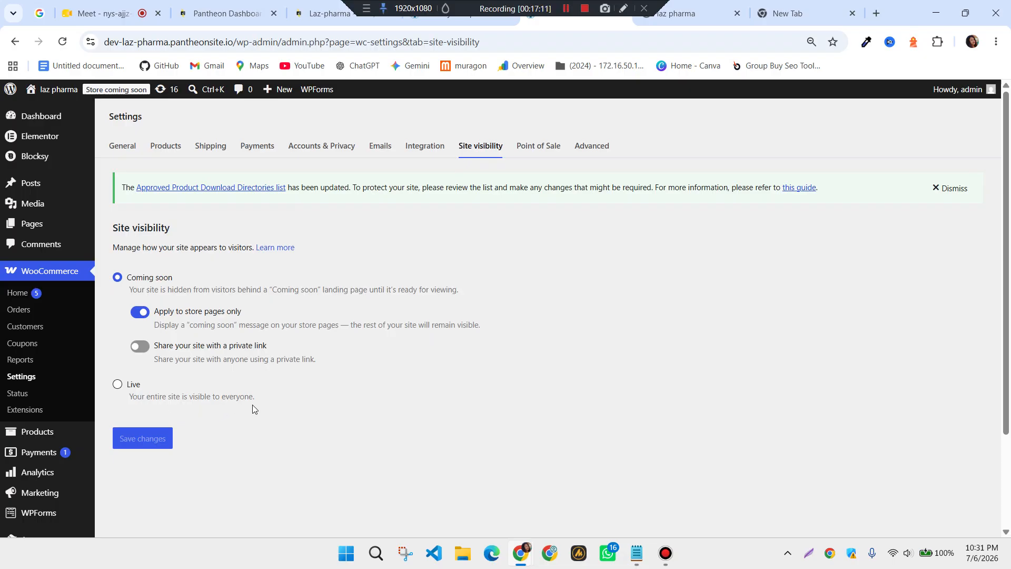
left_click(117, 384)
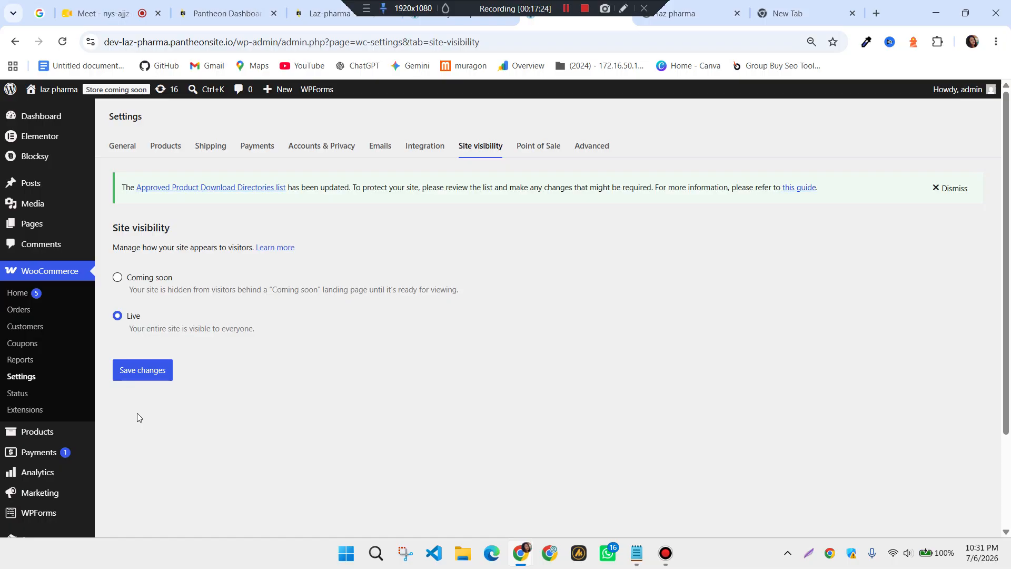
left_click(147, 376)
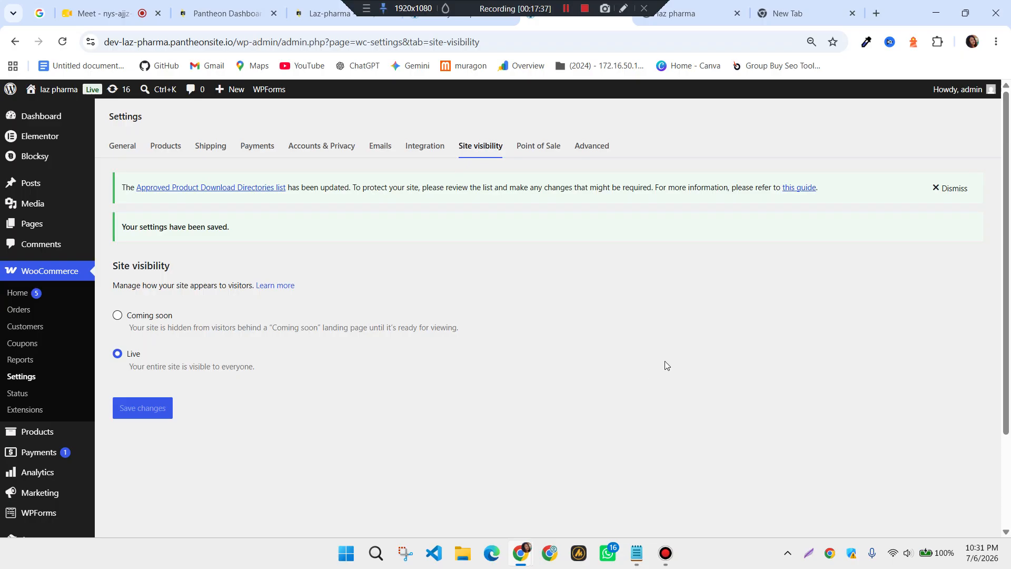
Reload the incognito Products page to confirm the product grid, then return to WooCommerce settings
mouse_move(514, 564)
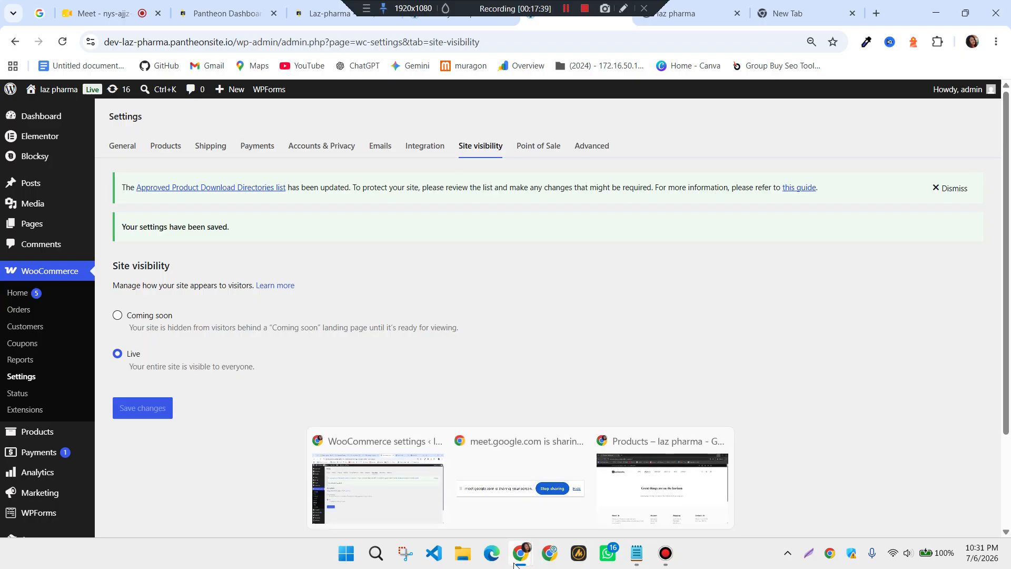
left_click(687, 489)
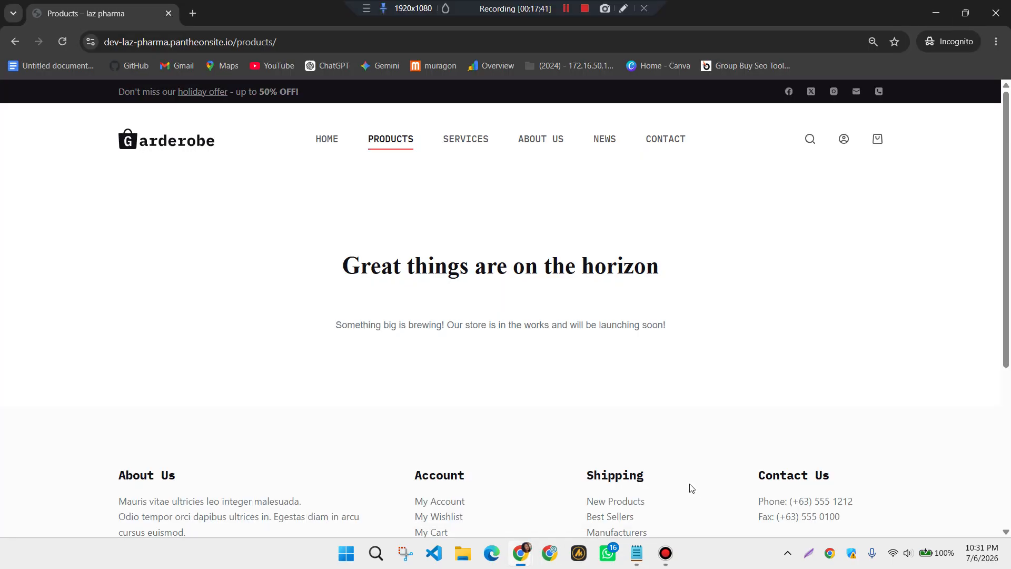
left_click(61, 43)
scroll(455, 262, "down", 3)
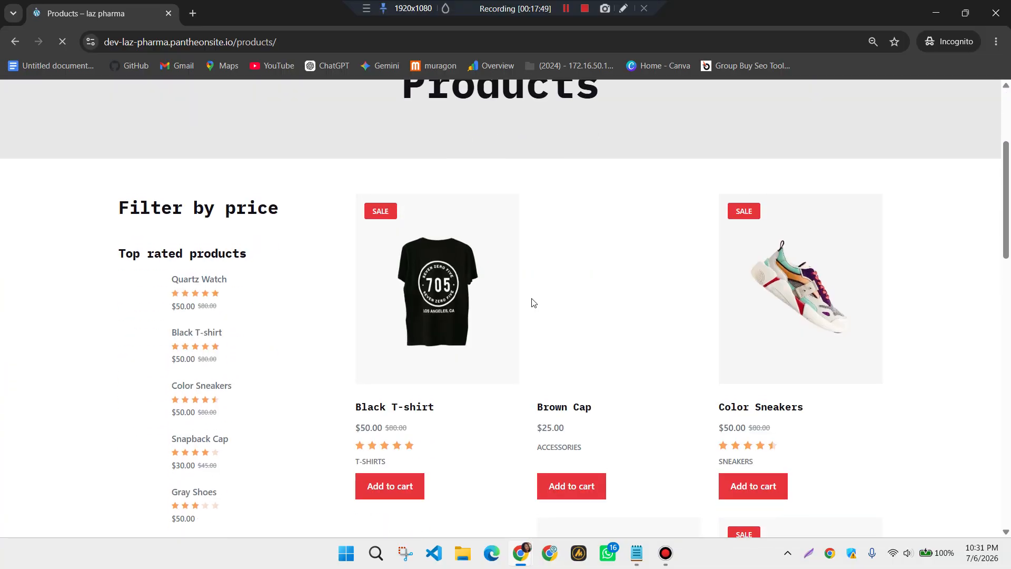
scroll(532, 298, "up", 3)
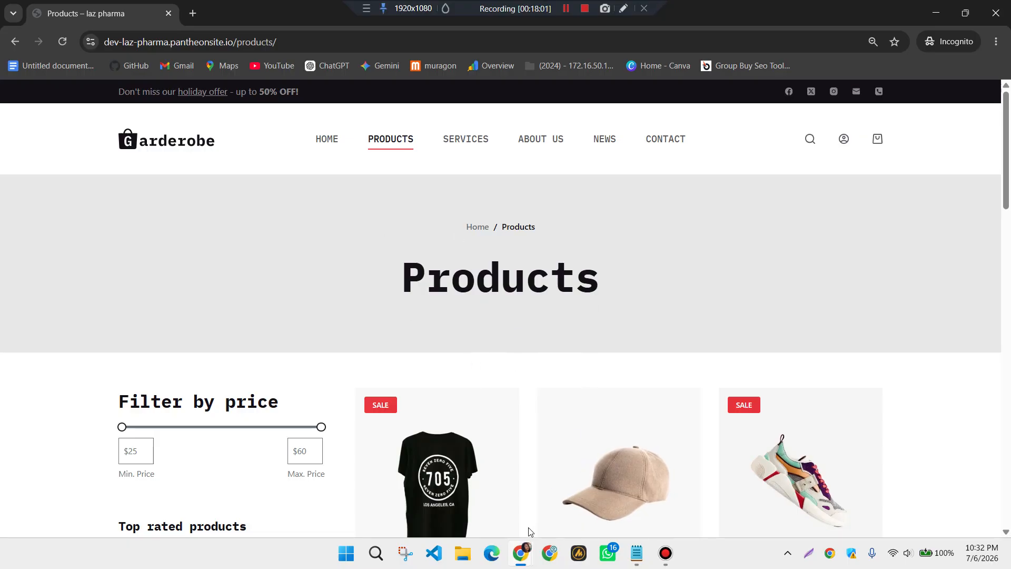
mouse_move(519, 560)
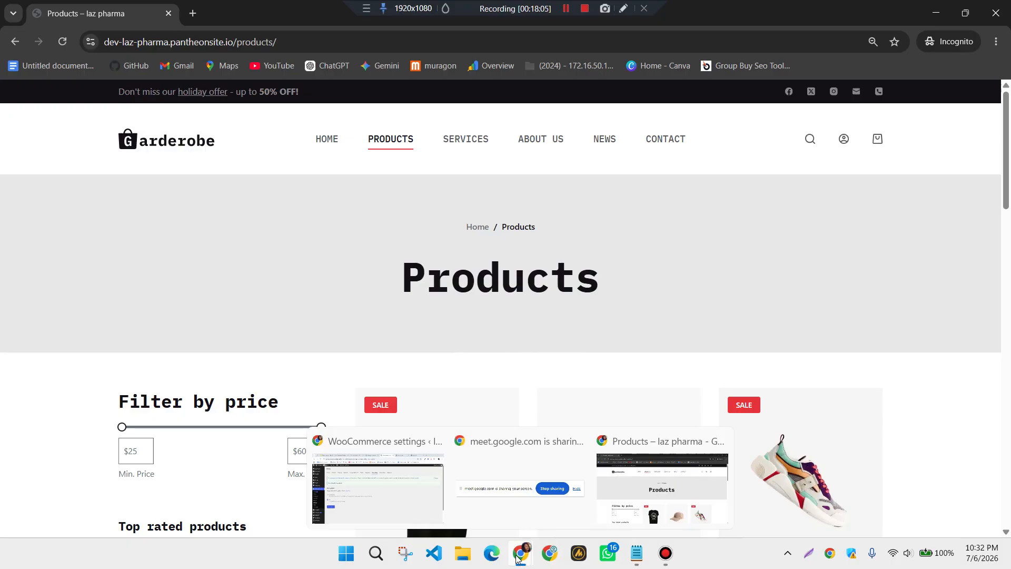
left_click(441, 505)
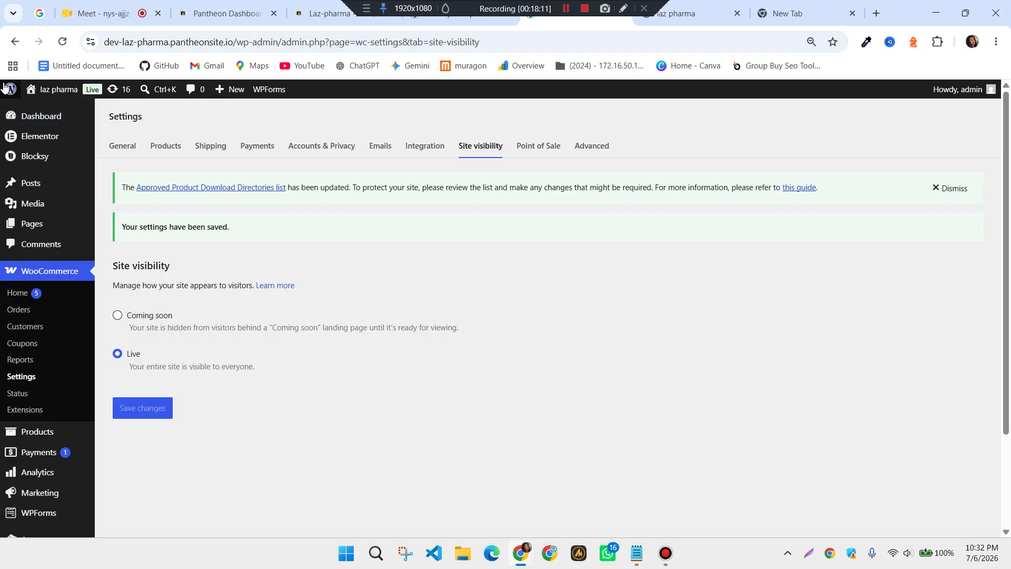
Reload the site visibility settings and close the outdated laz pharma blog tab
left_click(14, 42)
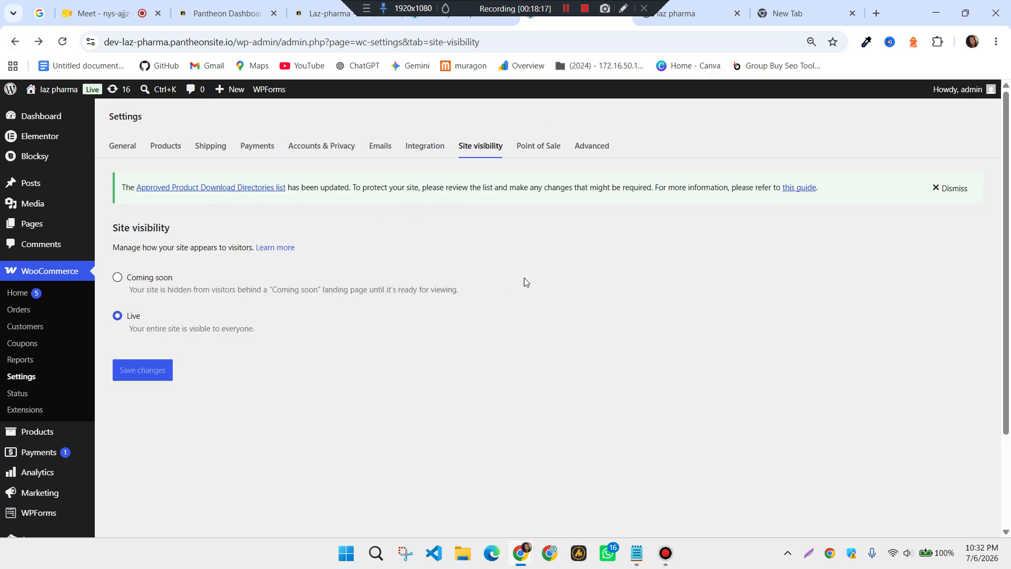
left_click(703, 13)
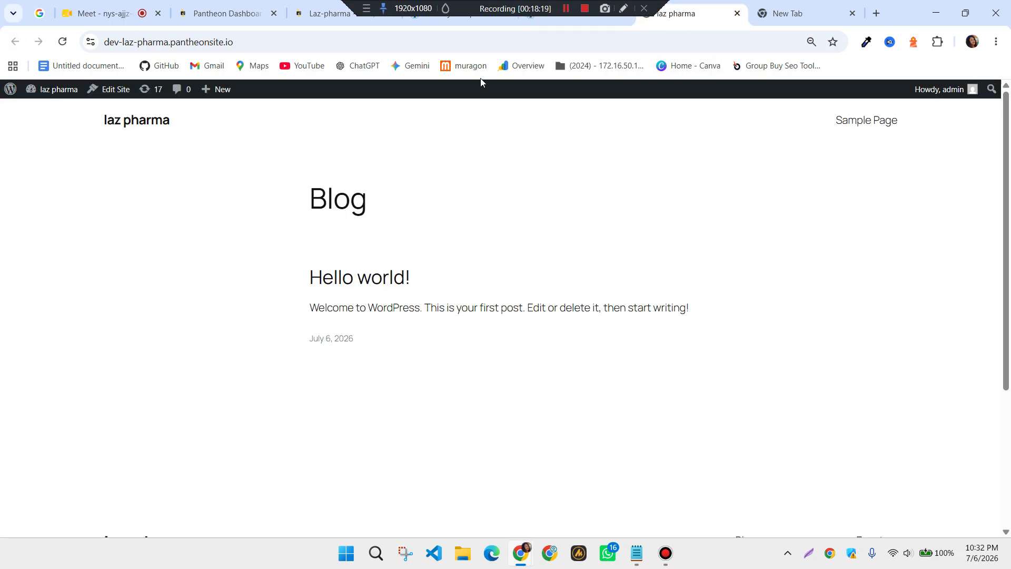
left_click(736, 13)
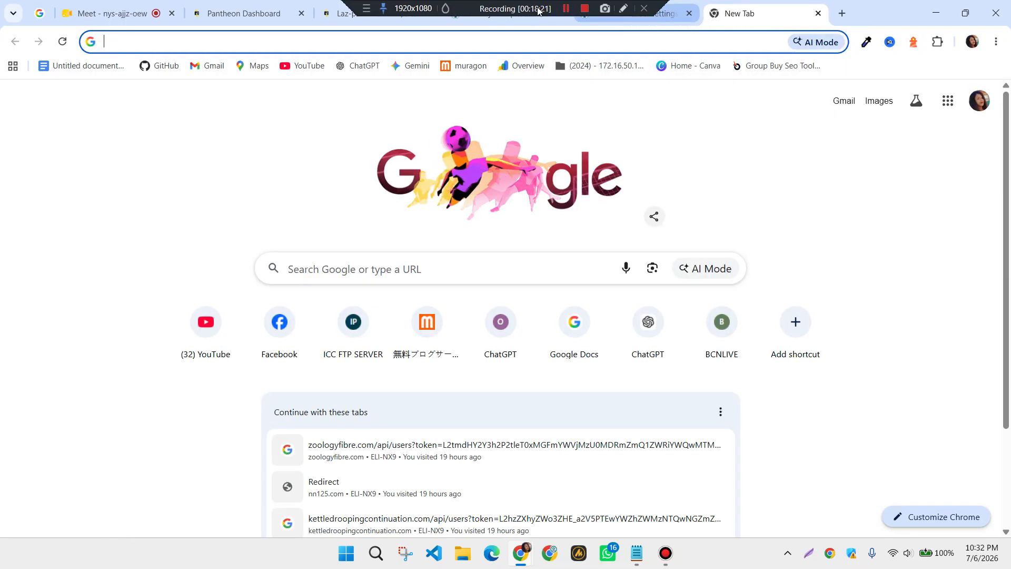
left_click(658, 13)
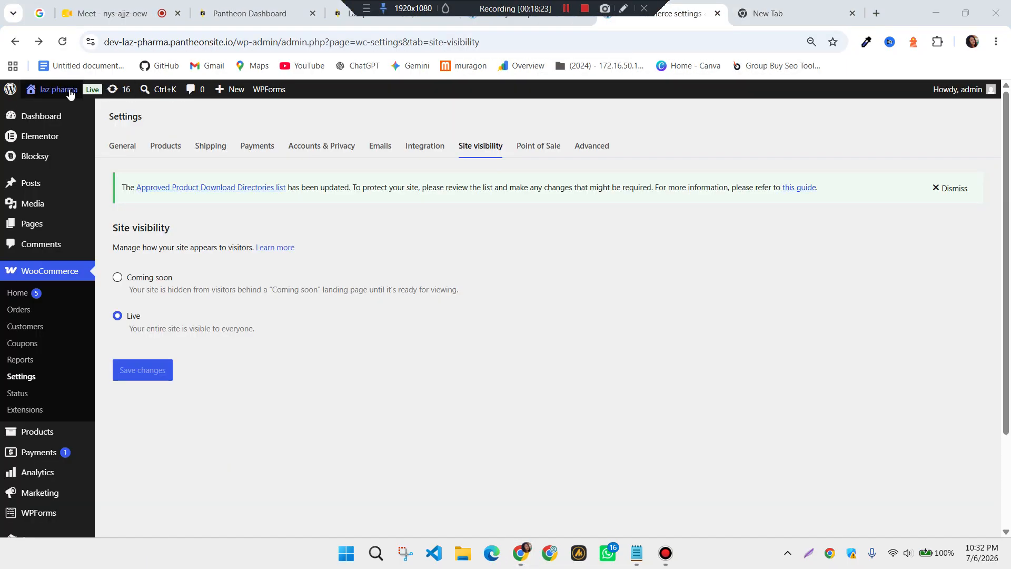
Open the live Garderobe home page in a new tab and scroll through it
mouse_move(58, 90)
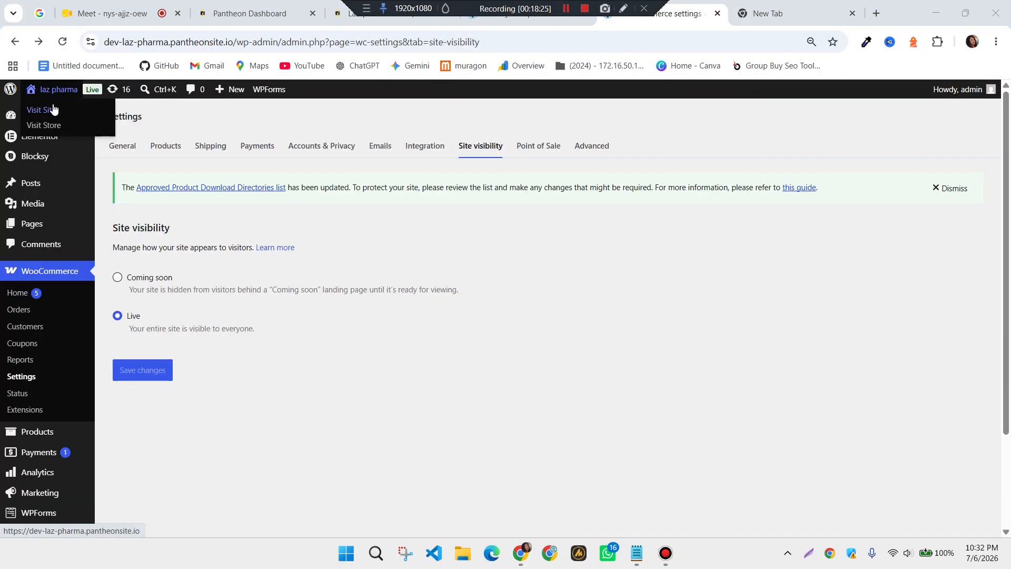
right_click(53, 109)
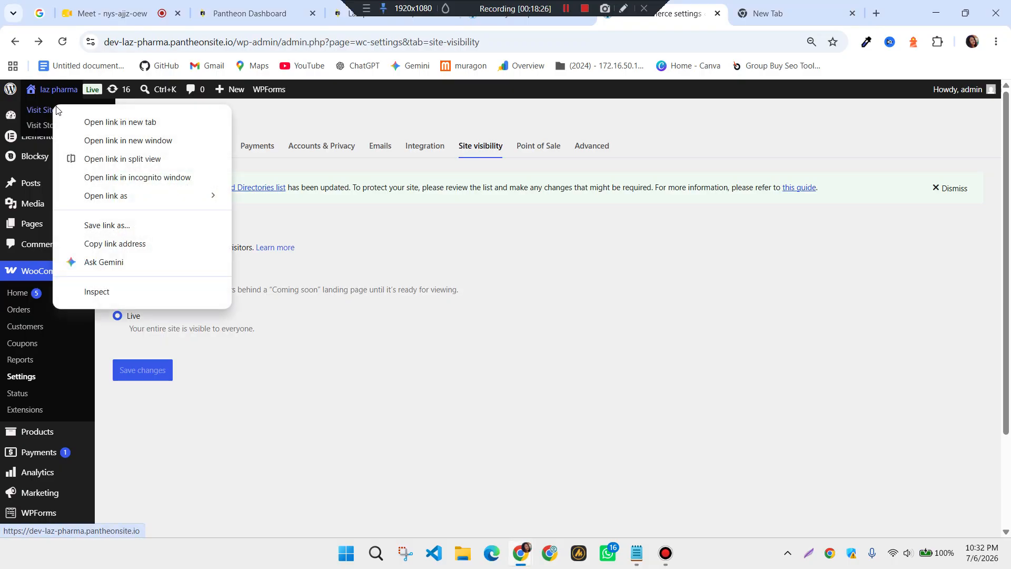
left_click(122, 120)
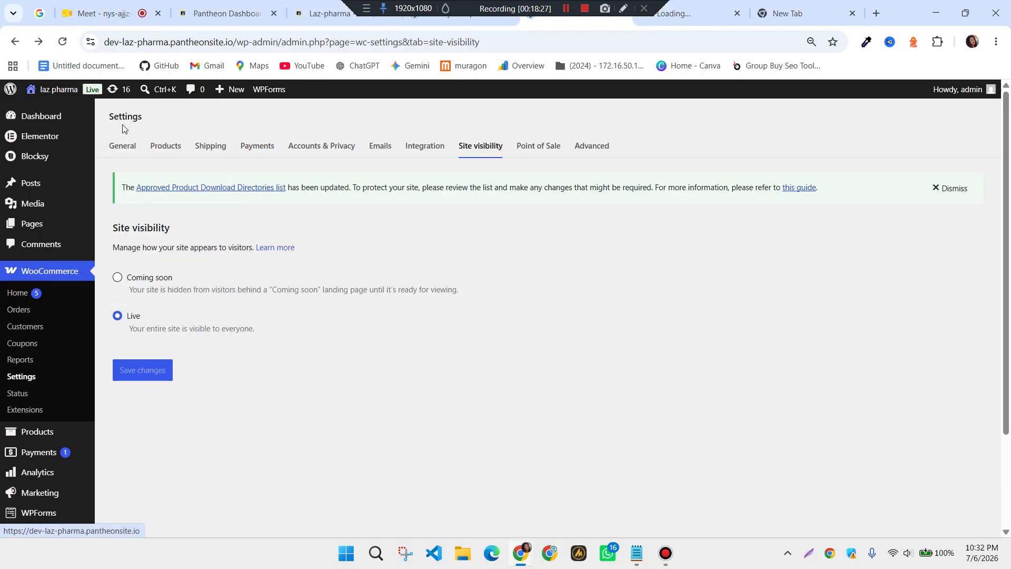
left_click(674, 18)
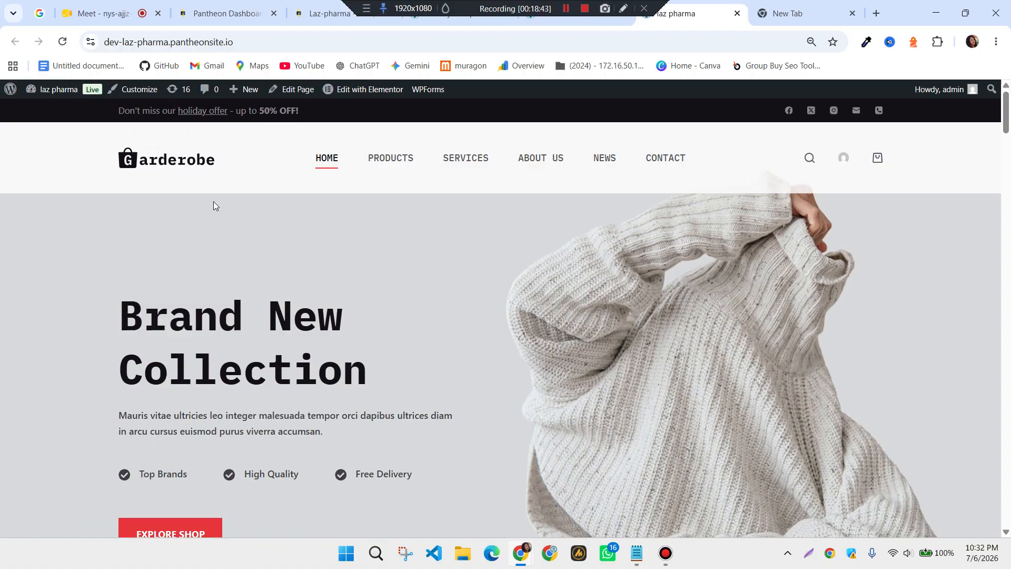
scroll(357, 279, "down", 10)
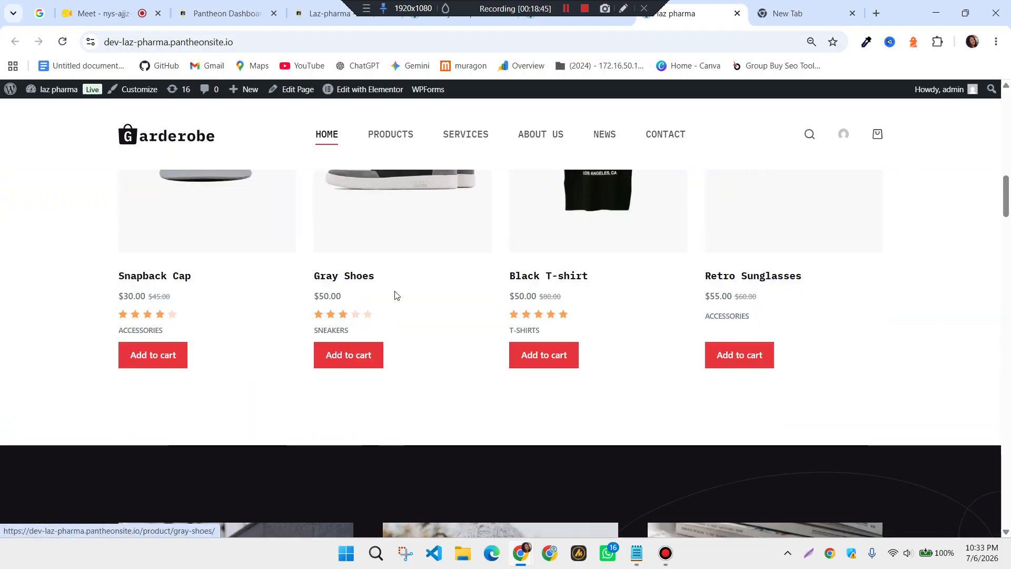
scroll(396, 295, "down", 10)
scroll(396, 294, "up", 15)
scroll(395, 293, "up", 5)
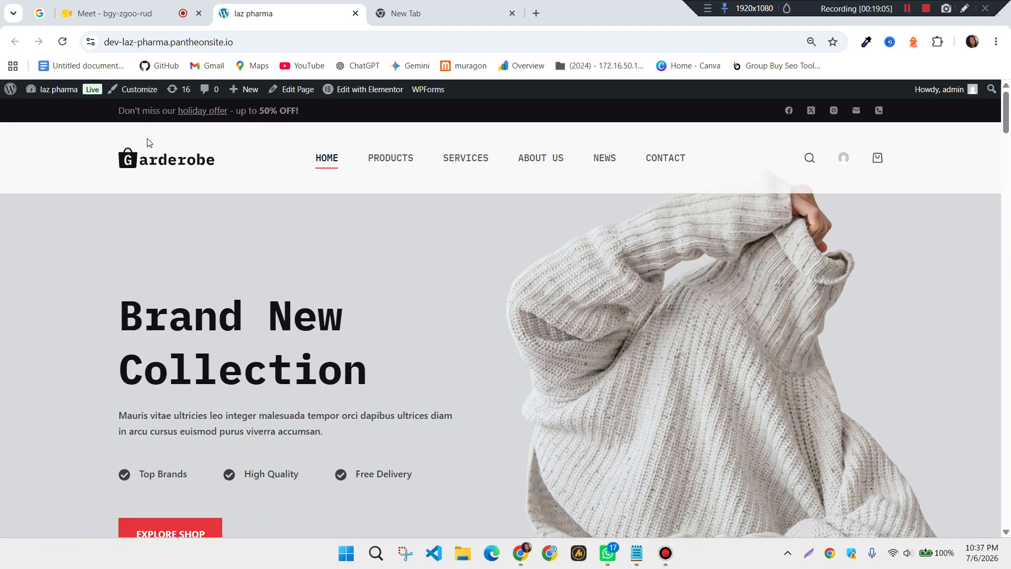
Launch the Customizer, admit the waiting guest in Google Meet, and return to the Customizer
left_click(142, 93)
left_click(136, 19)
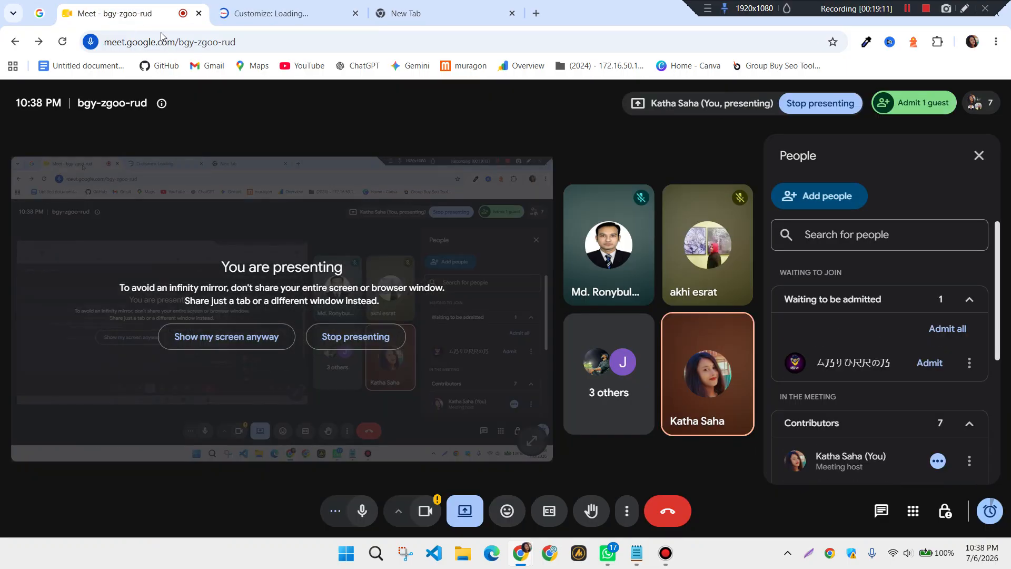
left_click(962, 332)
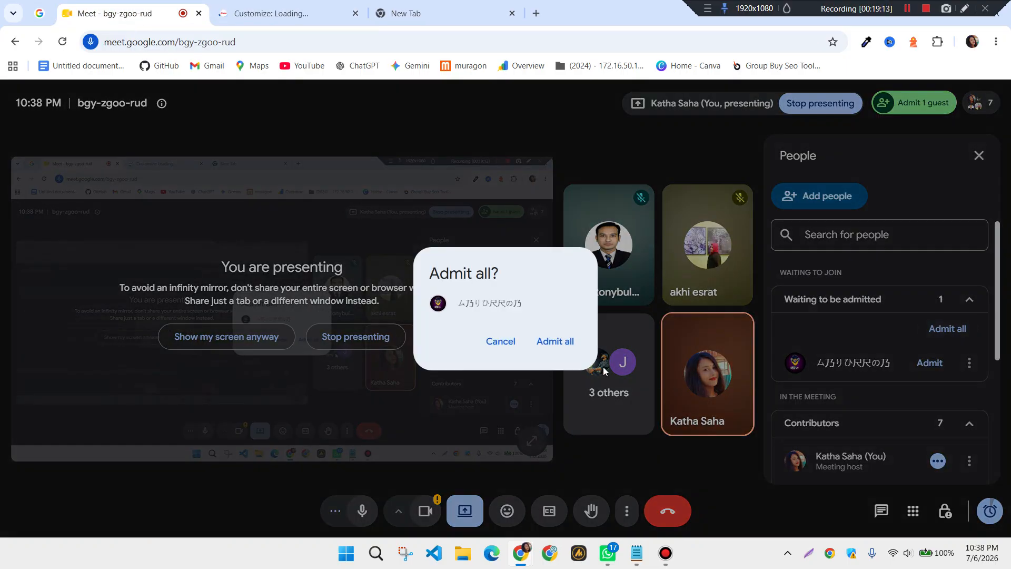
left_click(553, 342)
left_click(261, 5)
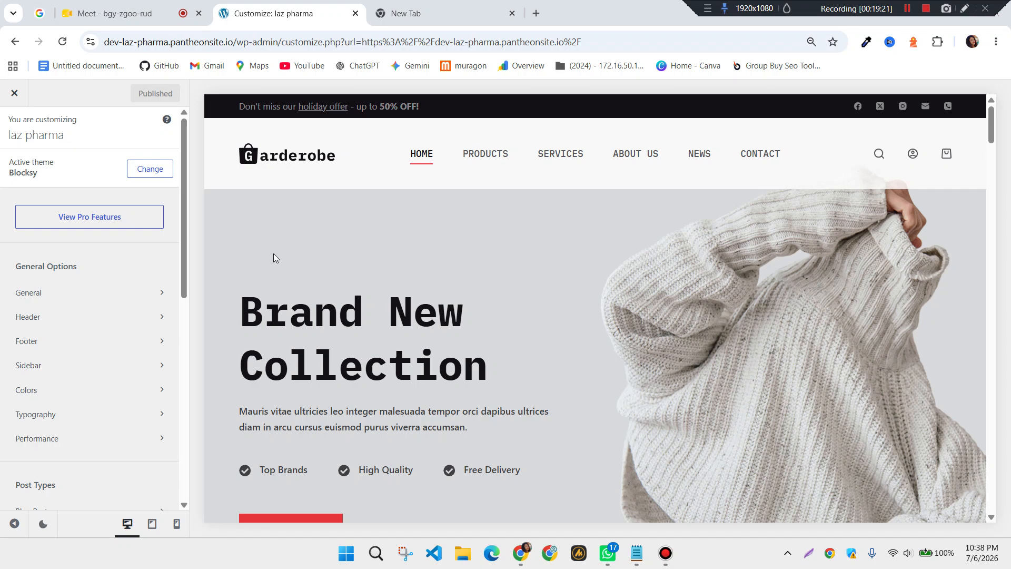
Scan the Customizer sidebar sections, then open Blocksy's General options
scroll(103, 329, "down", 1)
scroll(103, 331, "down", 7)
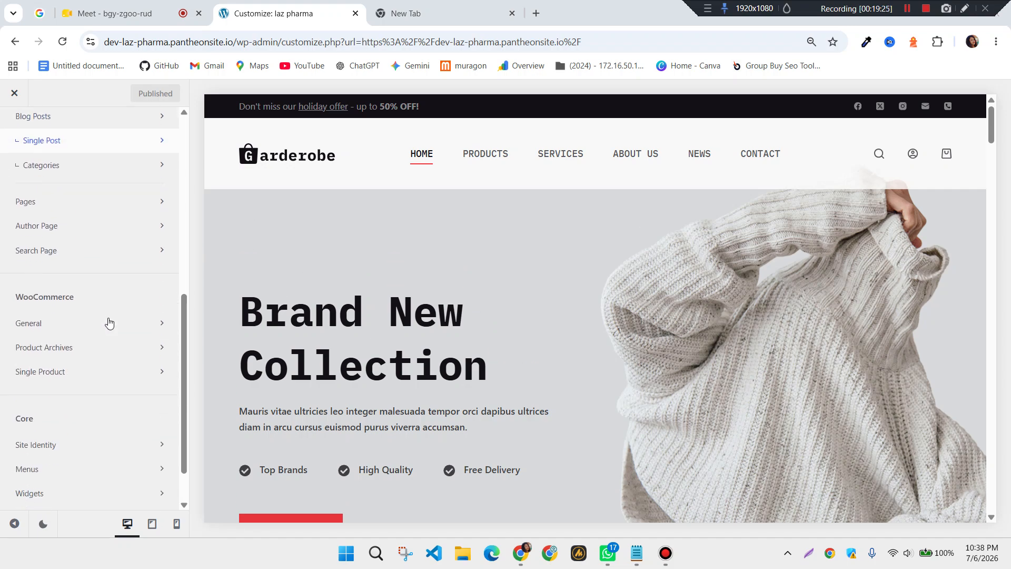
scroll(109, 322, "down", 2)
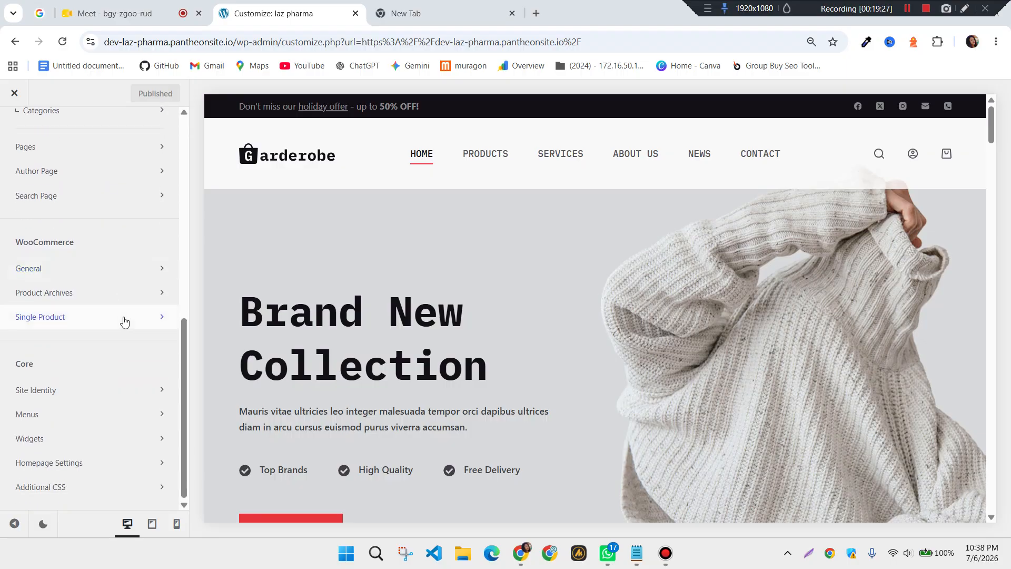
scroll(126, 322, "up", 10)
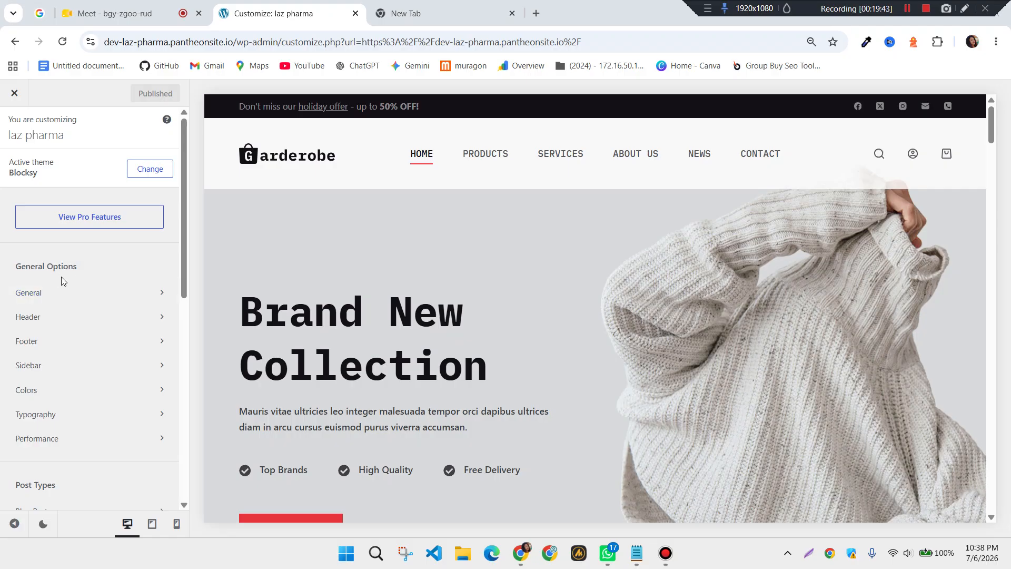
left_click(73, 295)
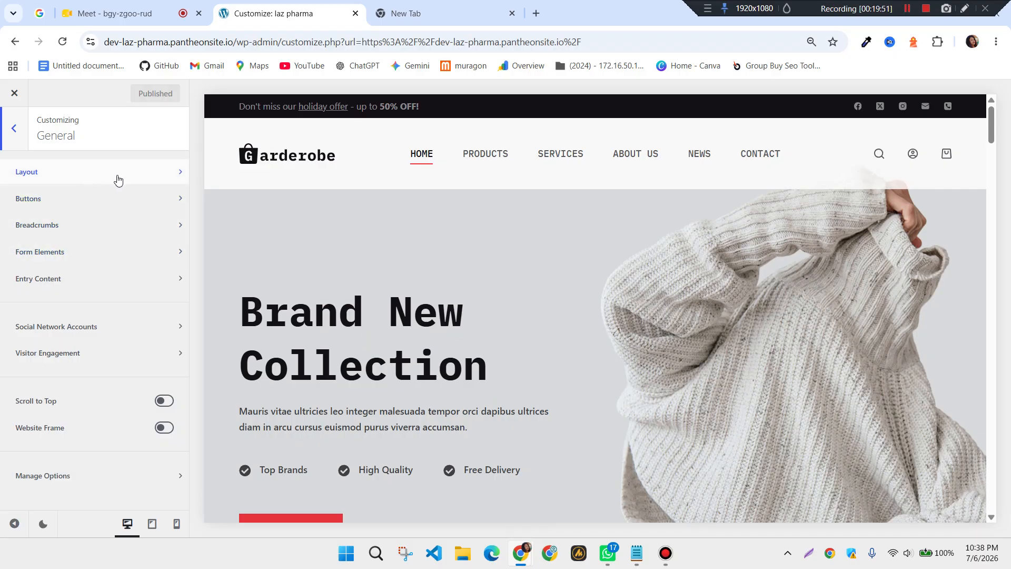
Review Layout's Maximum Site Width and Content Area Spacing without changes, then return to General
left_click(172, 178)
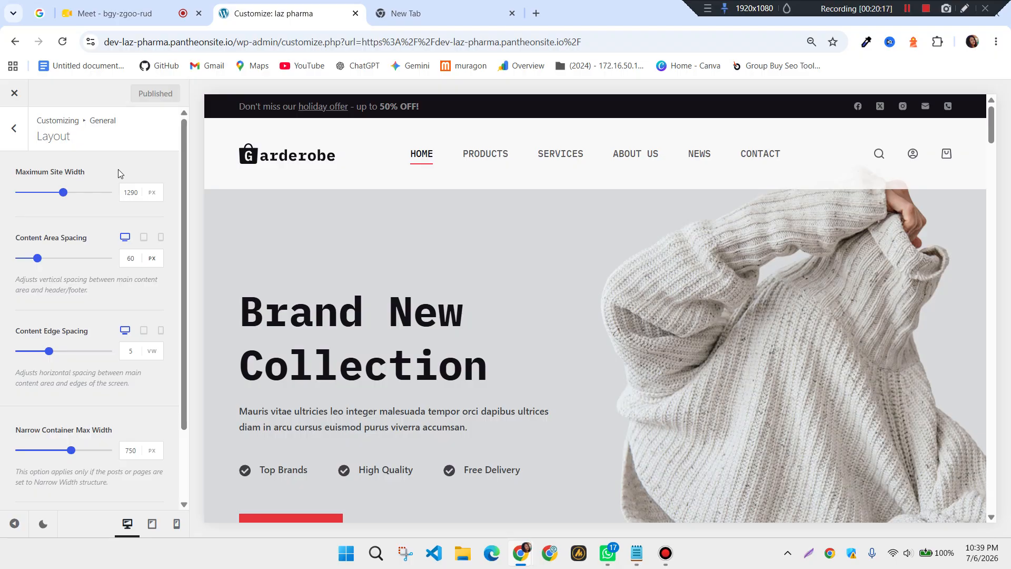
left_click(125, 195)
scroll(72, 206, "down", 2)
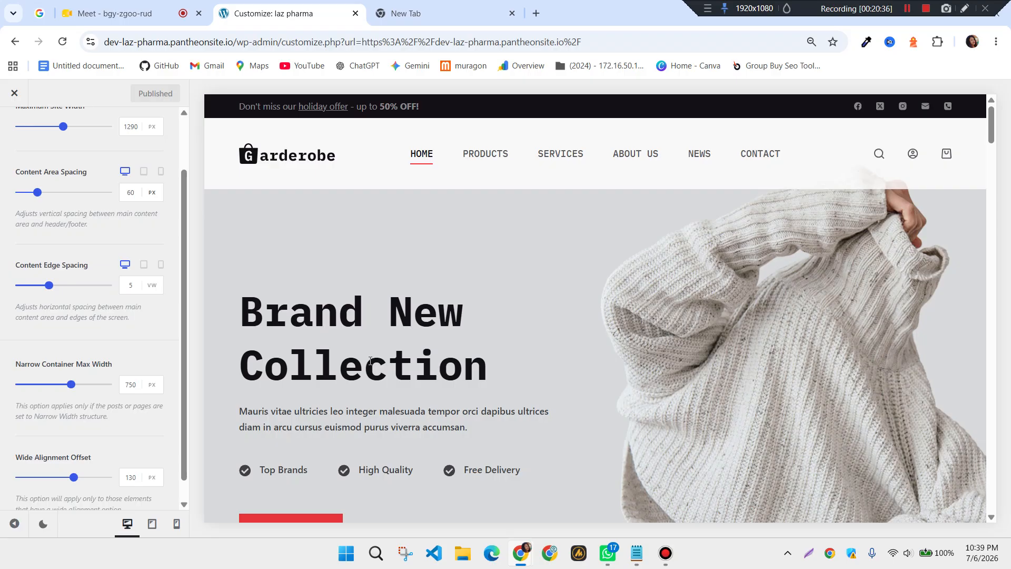
left_click(124, 191)
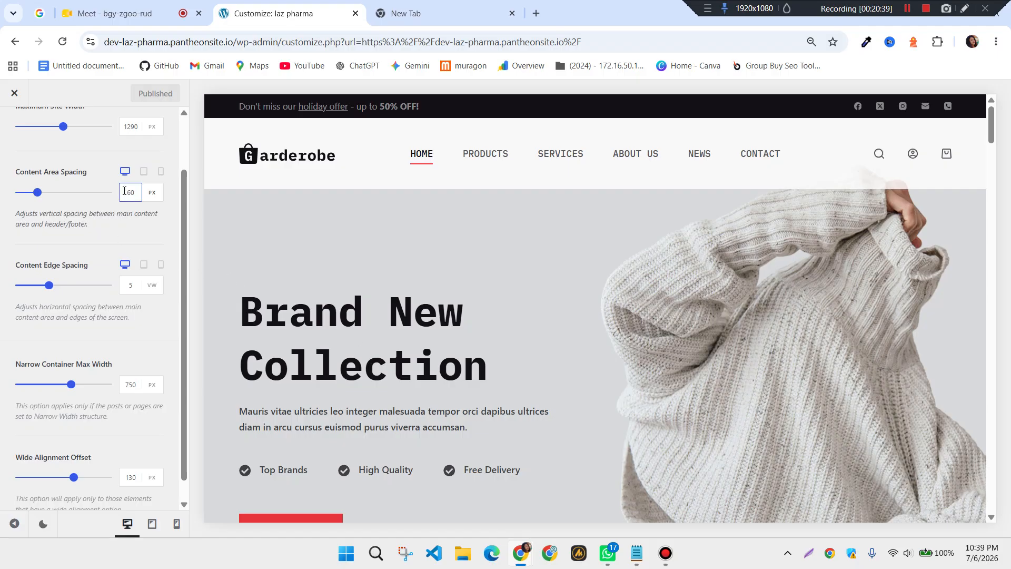
left_click(160, 195)
scroll(65, 225, "down", 1)
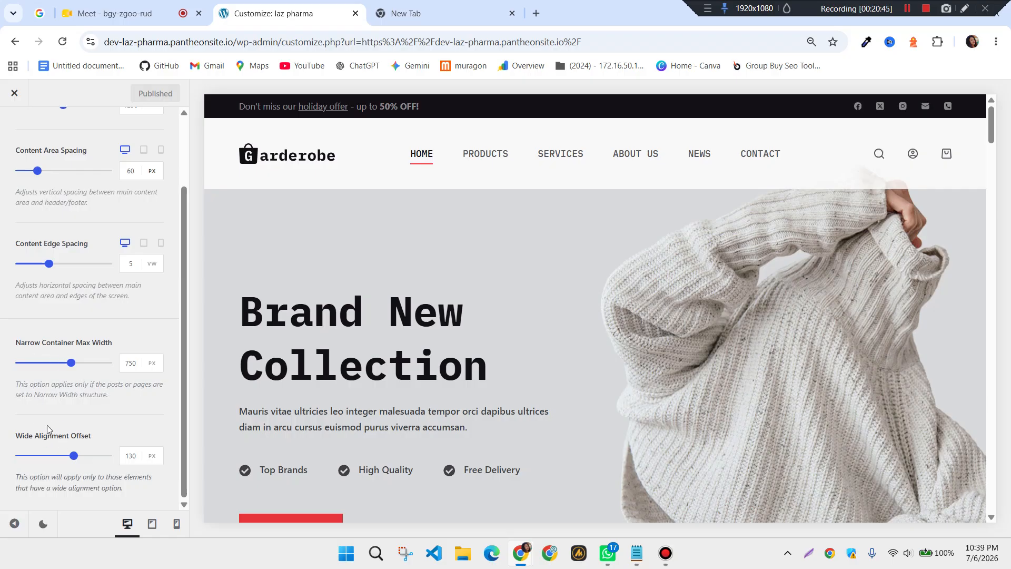
scroll(86, 402, "up", 4)
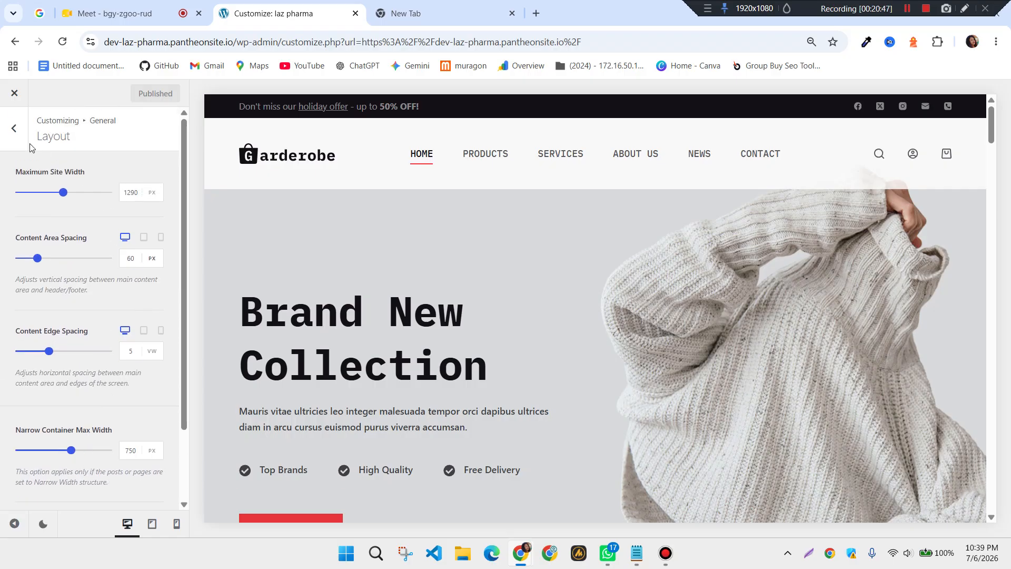
left_click(14, 132)
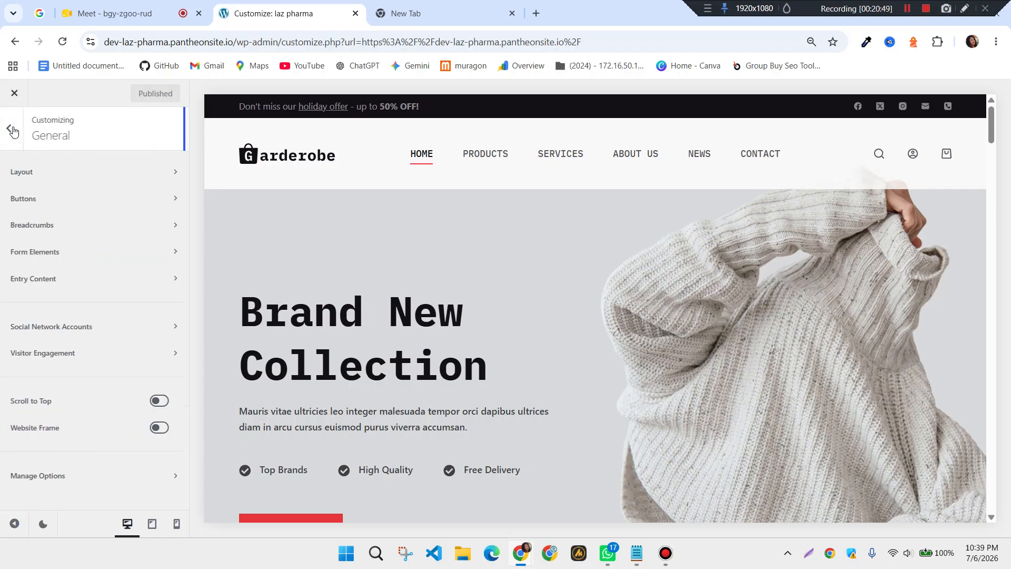
Open the Buttons settings and set the button minimum height to 46 px
left_click(170, 206)
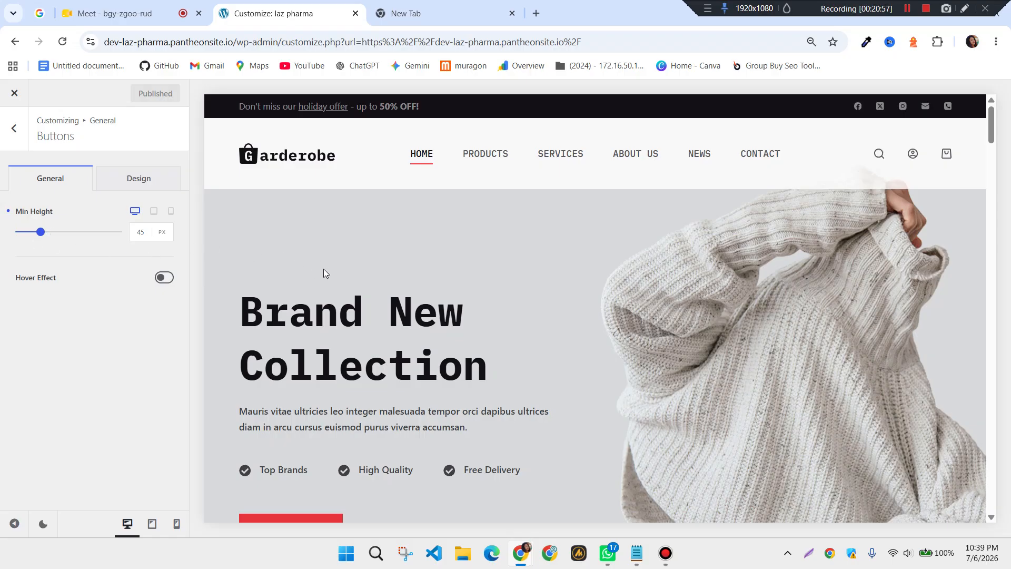
scroll(545, 339, "down", 10)
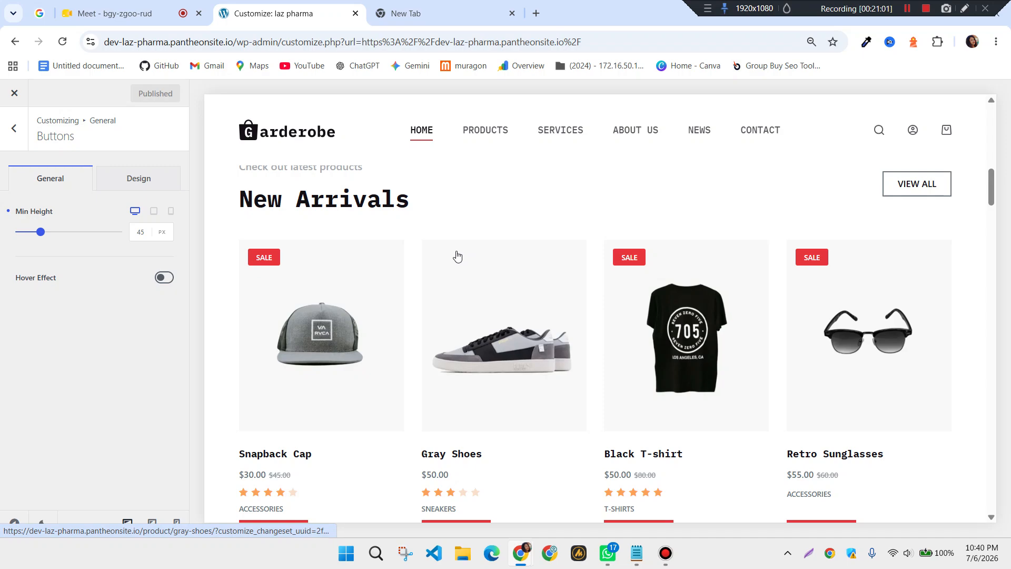
scroll(456, 255, "down", 1)
scroll(457, 257, "down", 1)
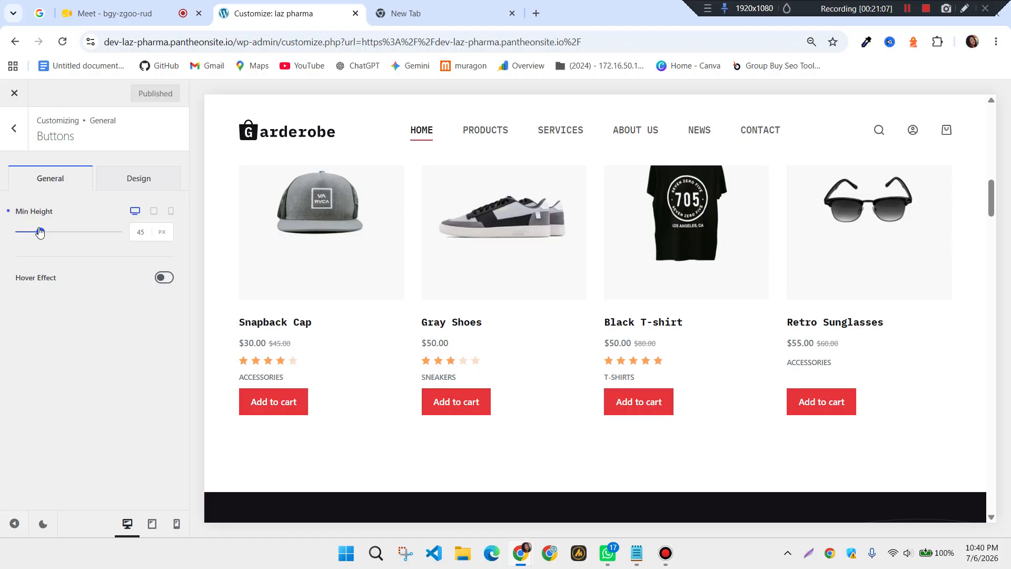
mouse_move(41, 234)
left_mouse_down()
mouse_move(78, 240)
mouse_move(40, 246)
left_mouse_up()
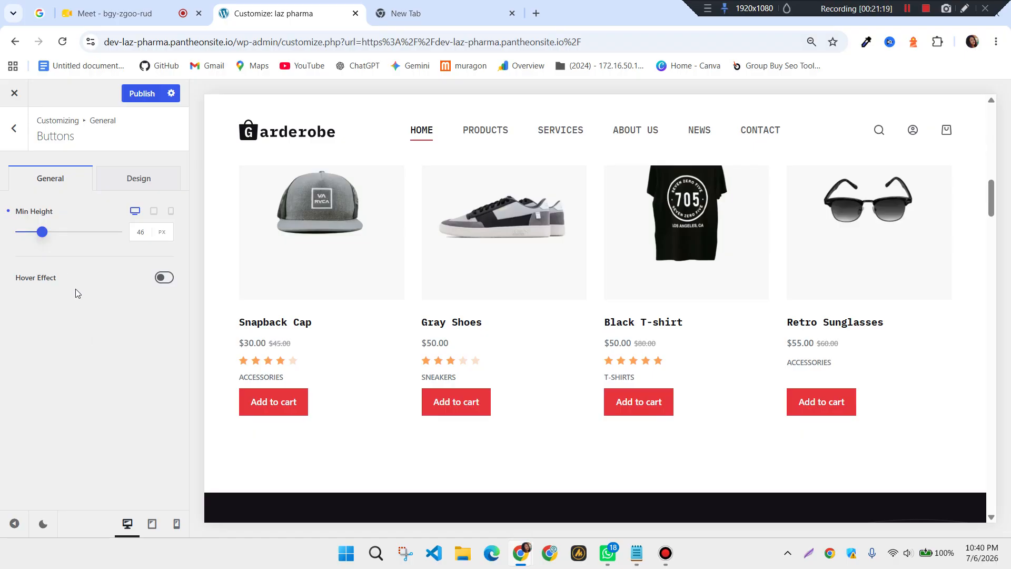
Switch on the button hover effect and bring up the Buttons design options
left_click(146, 183)
left_click(60, 180)
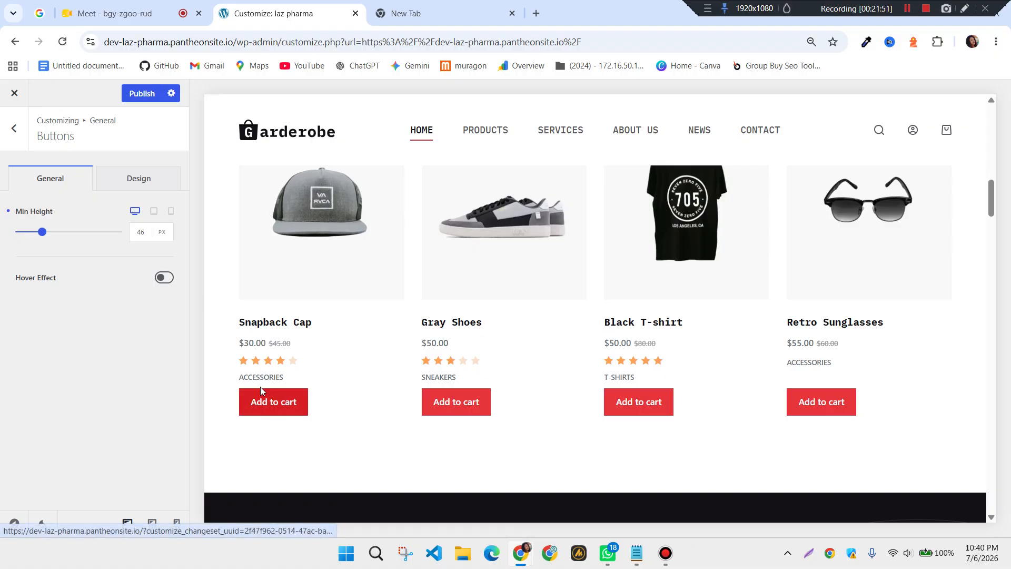
left_click(162, 279)
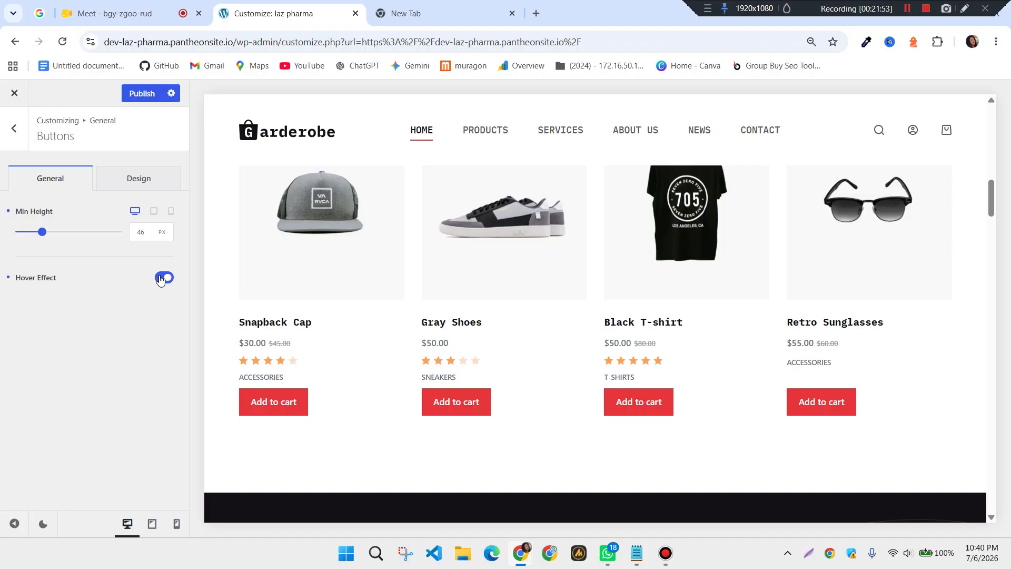
left_click(140, 183)
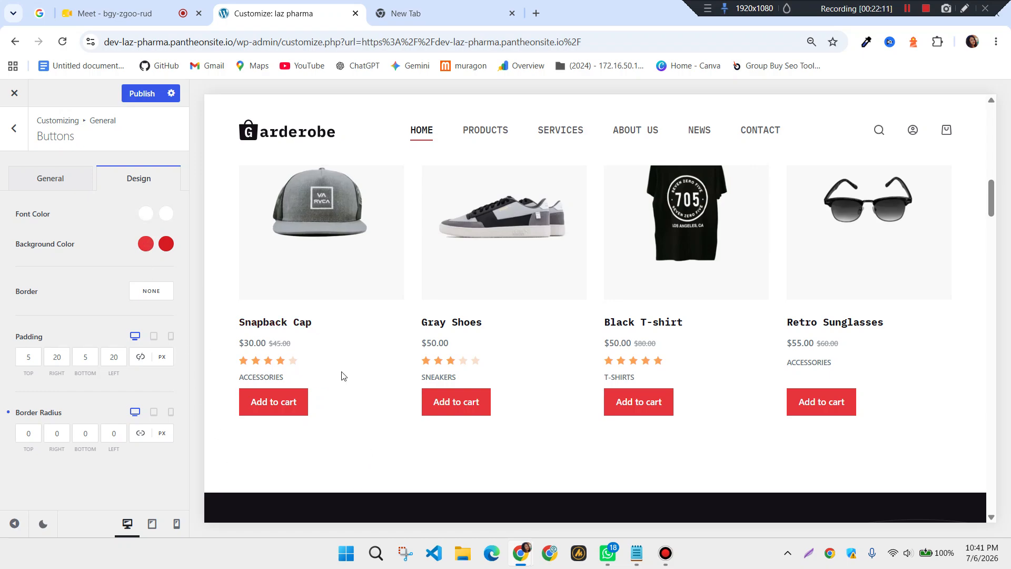
Set the button hover background to teal #12b5c4 and publish the change
left_click(167, 247)
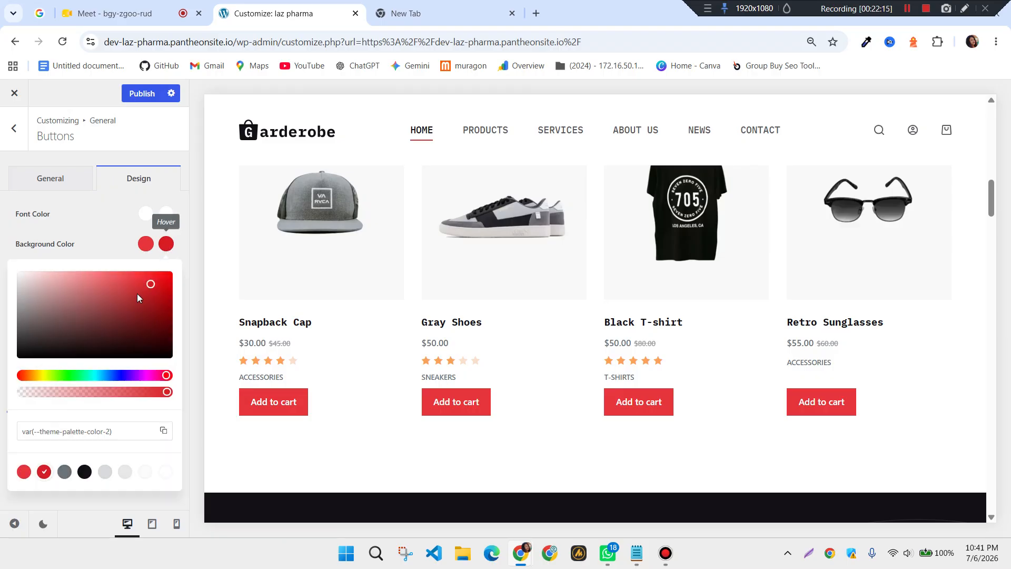
left_click(96, 374)
left_click(156, 291)
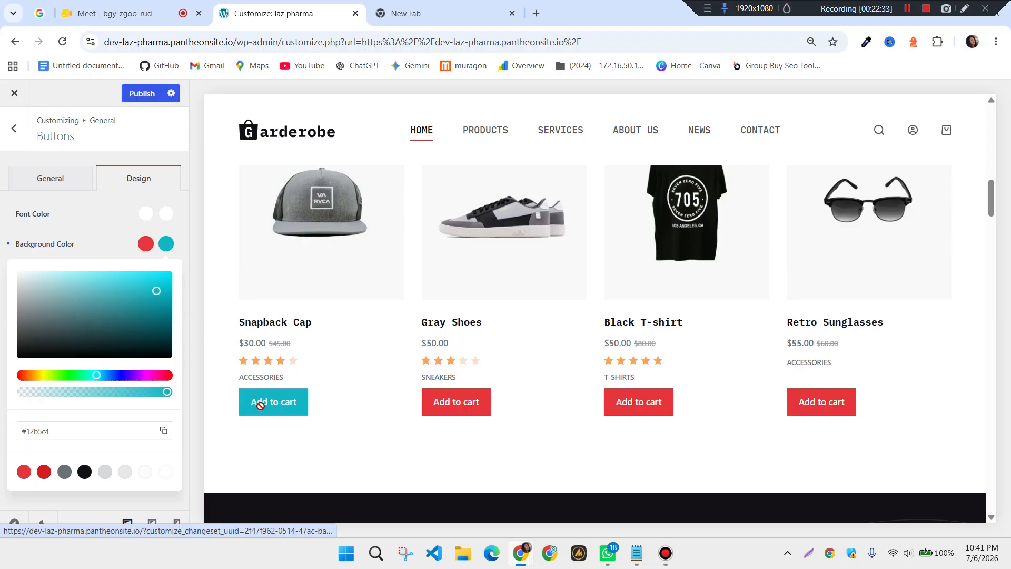
left_click(139, 95)
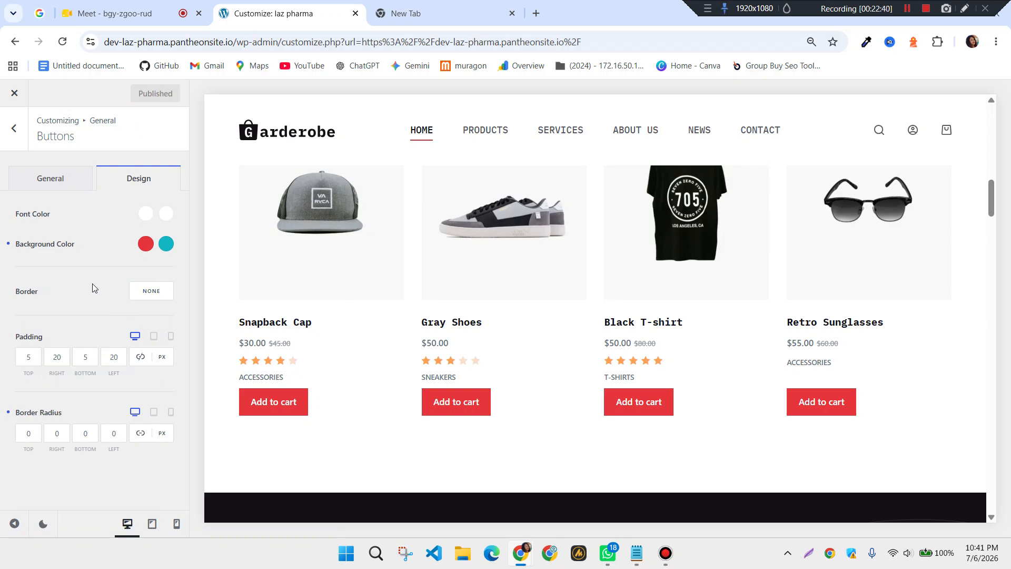
left_click(30, 357)
left_click(155, 296)
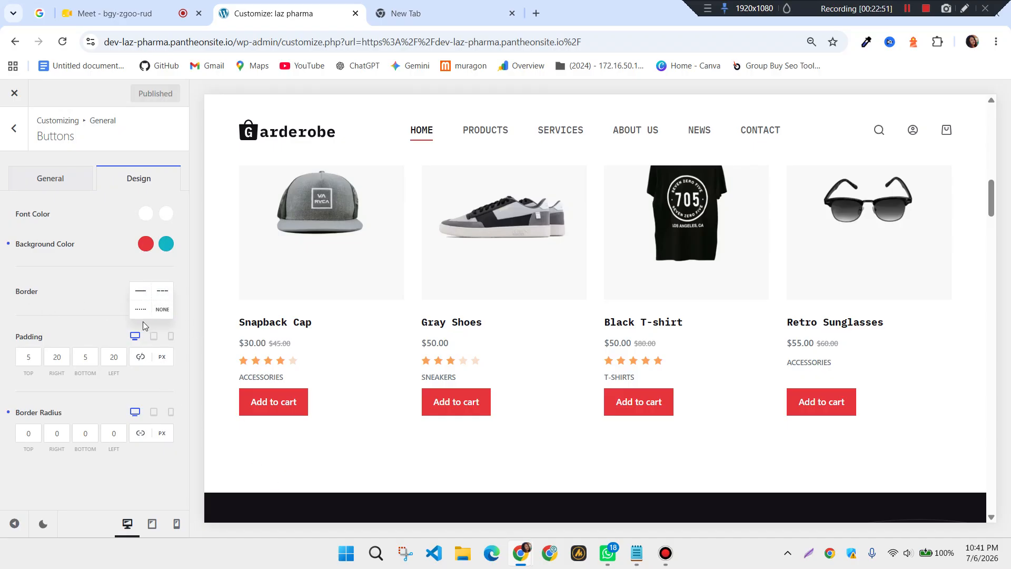
left_click(140, 294)
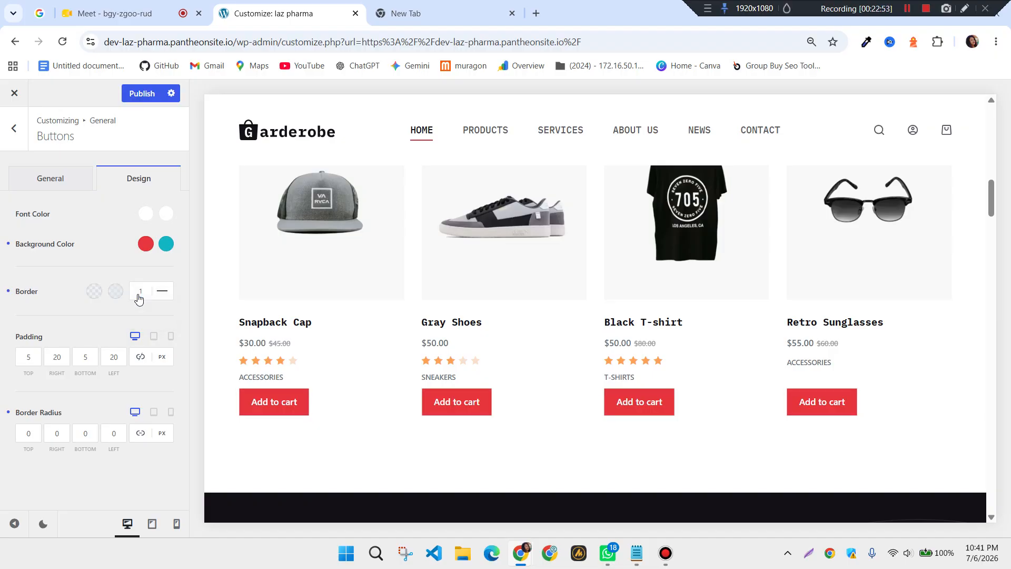
left_click(150, 295)
left_click(141, 295)
key("BackSpace")
type("5")
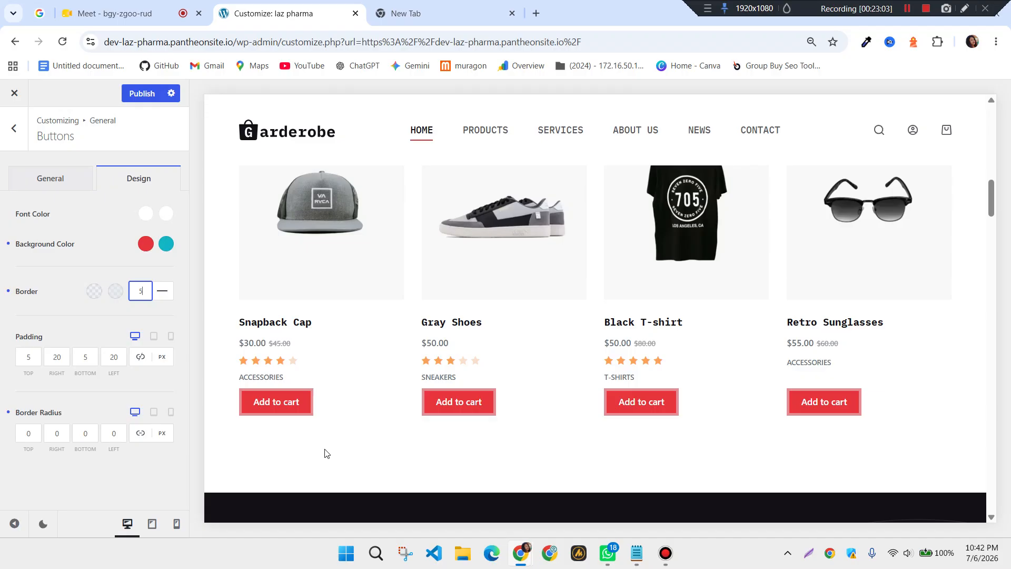
left_click(302, 447)
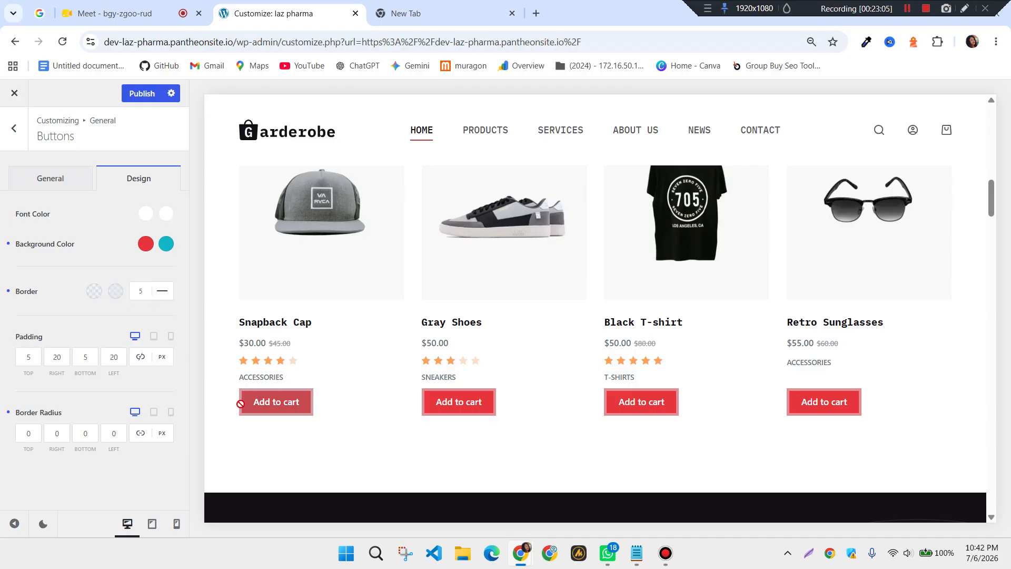
left_click(143, 292)
key("BackSpace")
type("1")
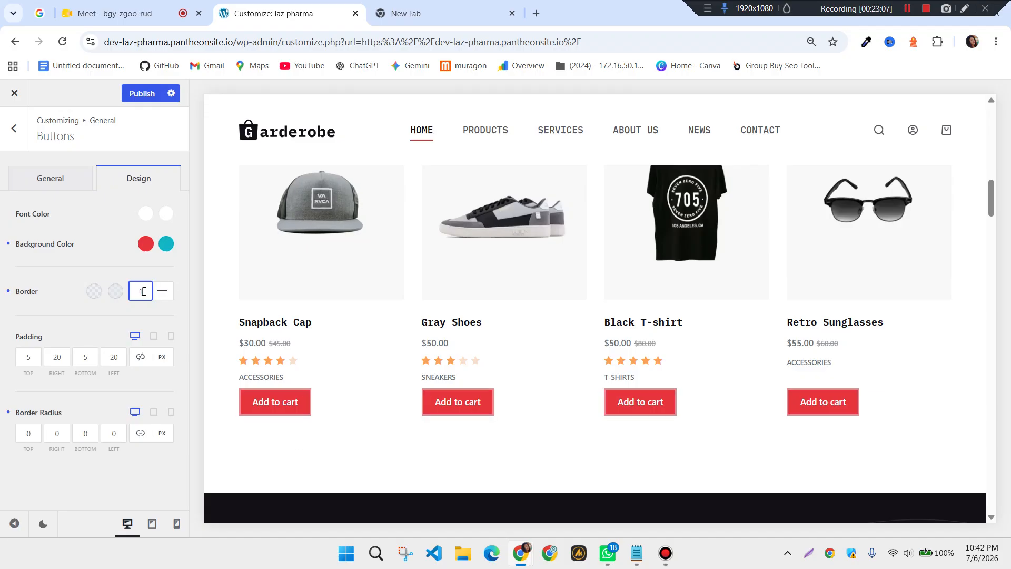
key("BackSpace")
type("5")
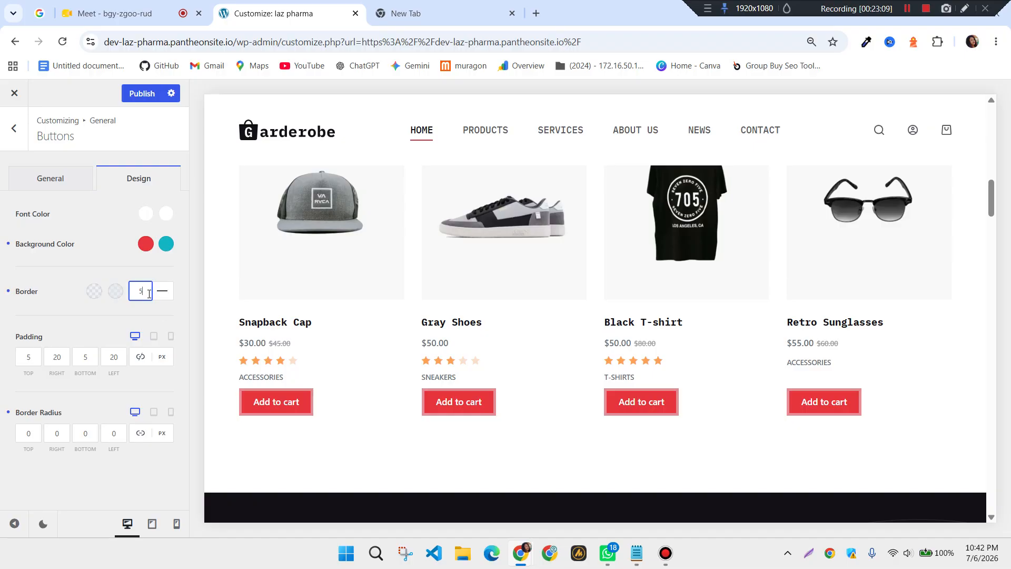
left_click(162, 291)
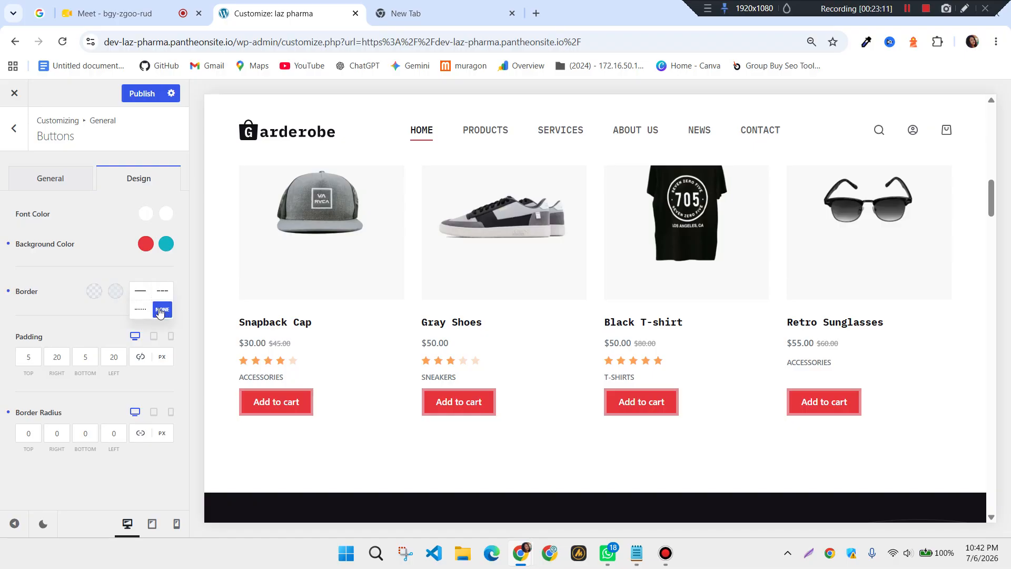
left_click(160, 312)
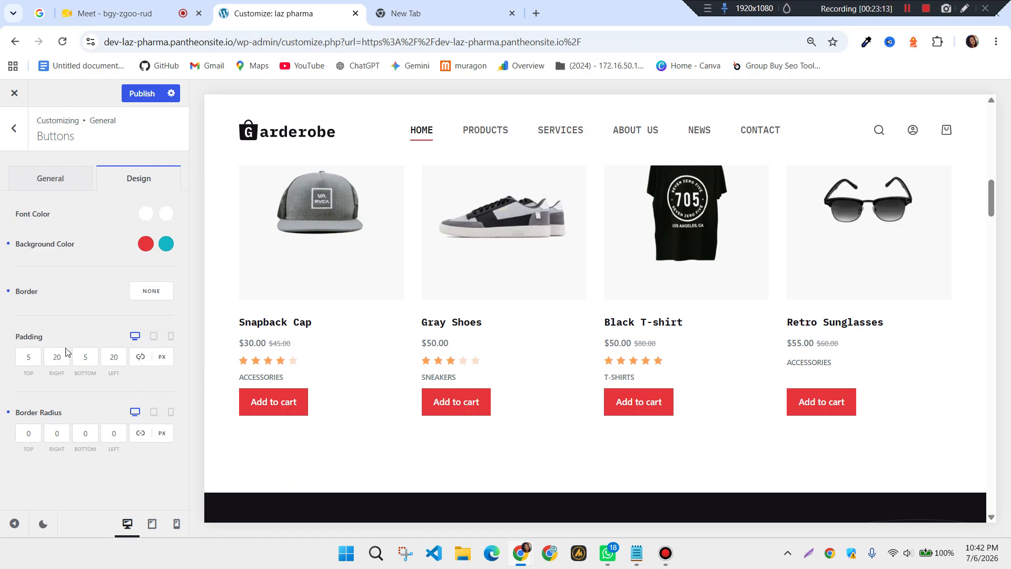
left_click(37, 358)
left_click(59, 373)
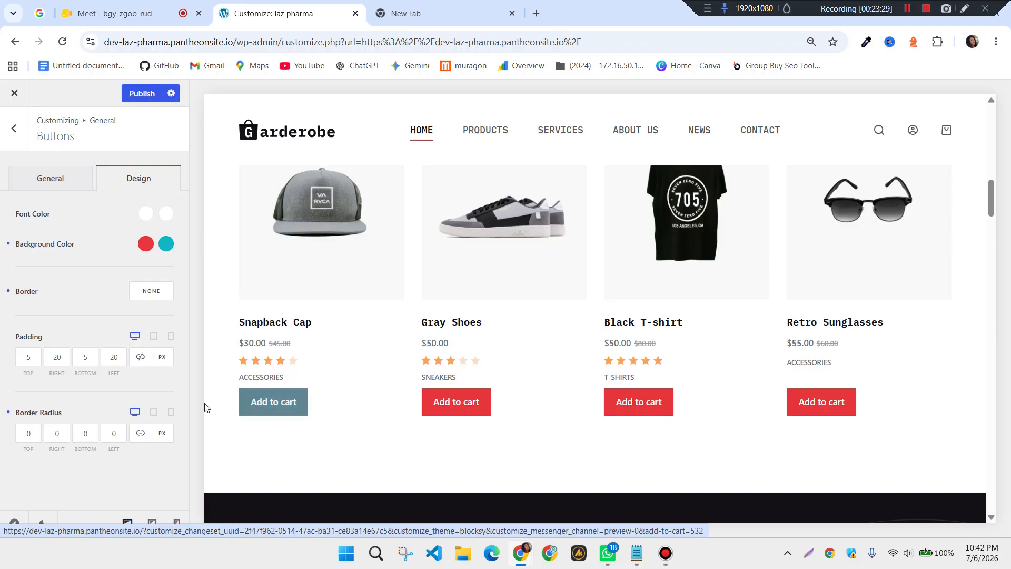
left_click(30, 362)
left_click(31, 371)
left_click(32, 362)
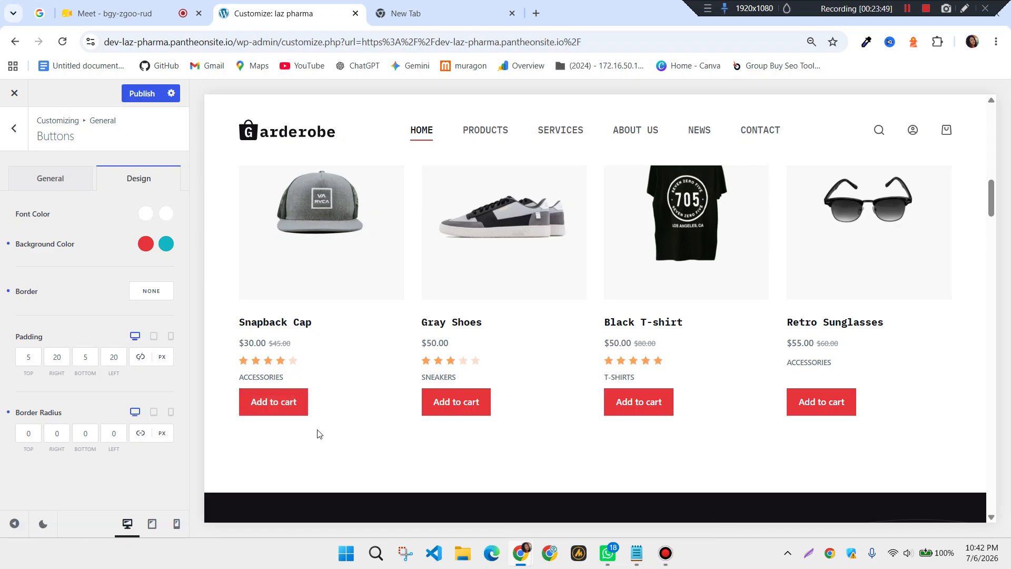
scroll(350, 429, "down", 1)
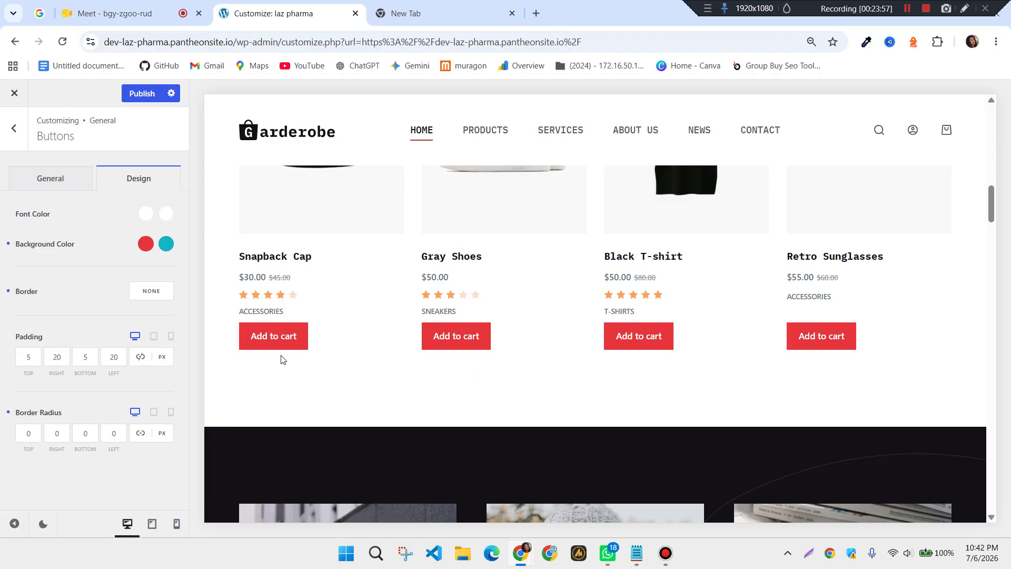
Enter 50 as the top border radius so every linked button corner becomes 50
left_click(33, 435)
left_click(34, 434)
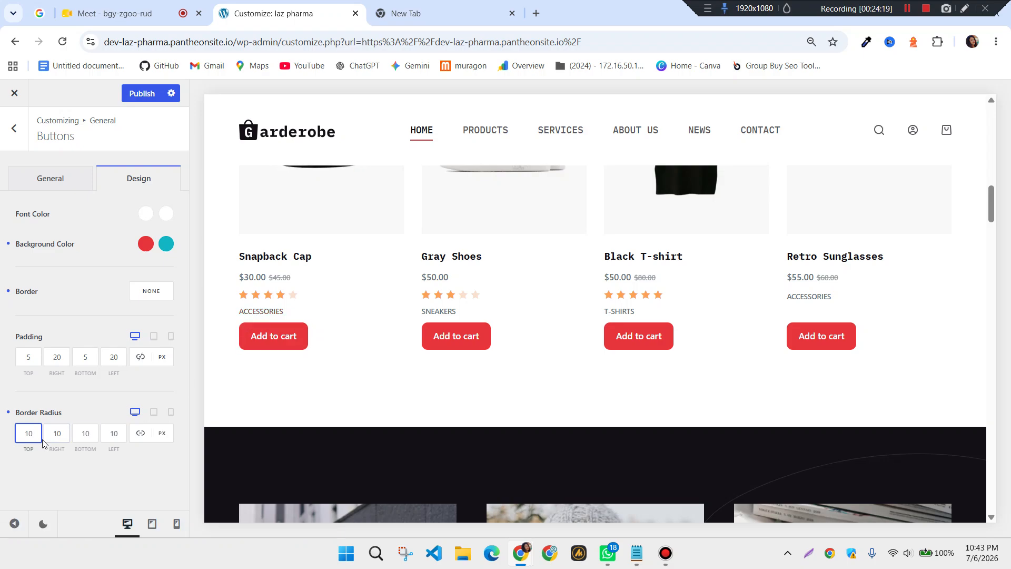
type("50")
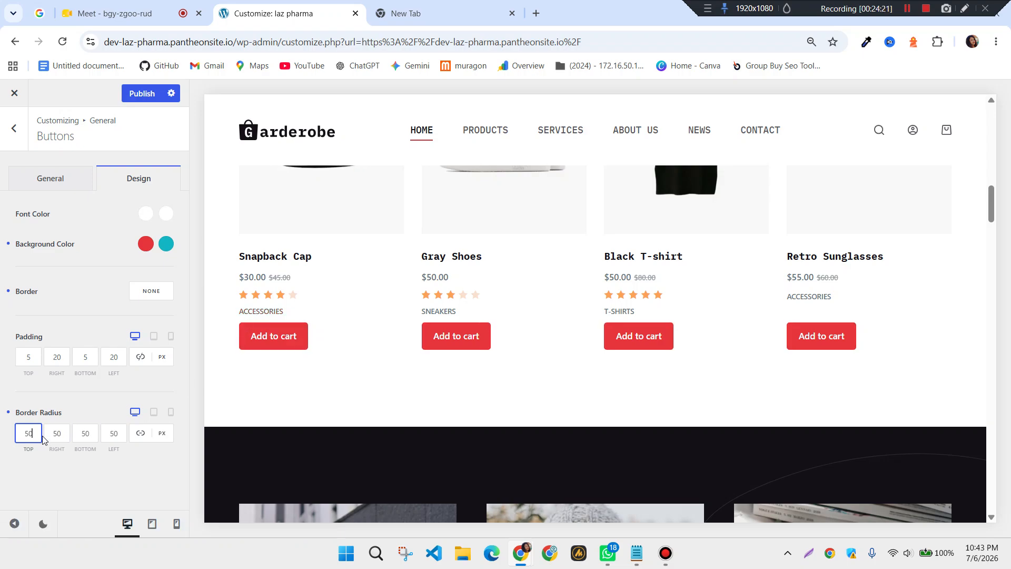
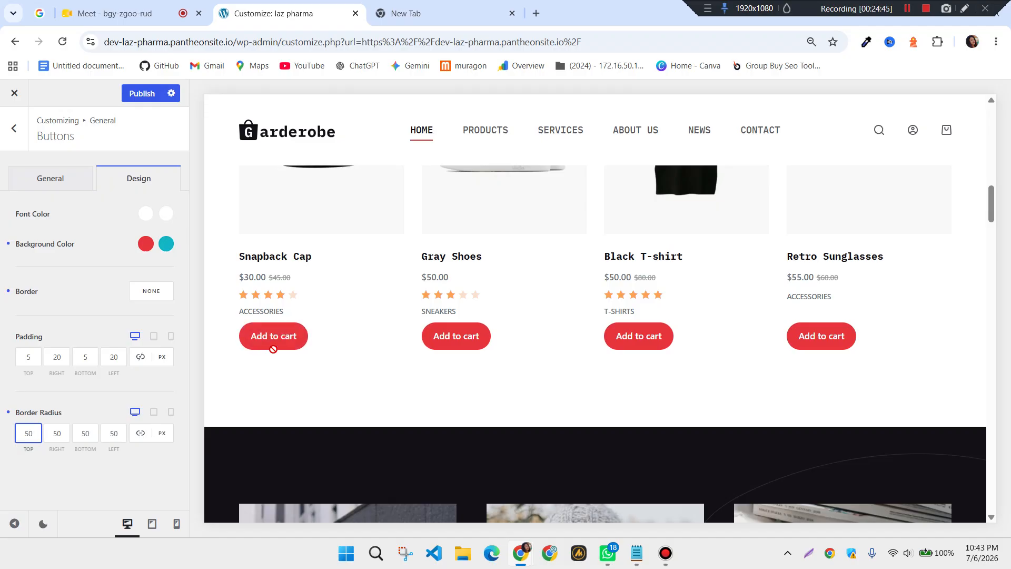
Set the button border radius to 0 on desktop and 50 on tablet
key("BackSpace")
key("BackSpace")
type("0")
left_click(154, 412)
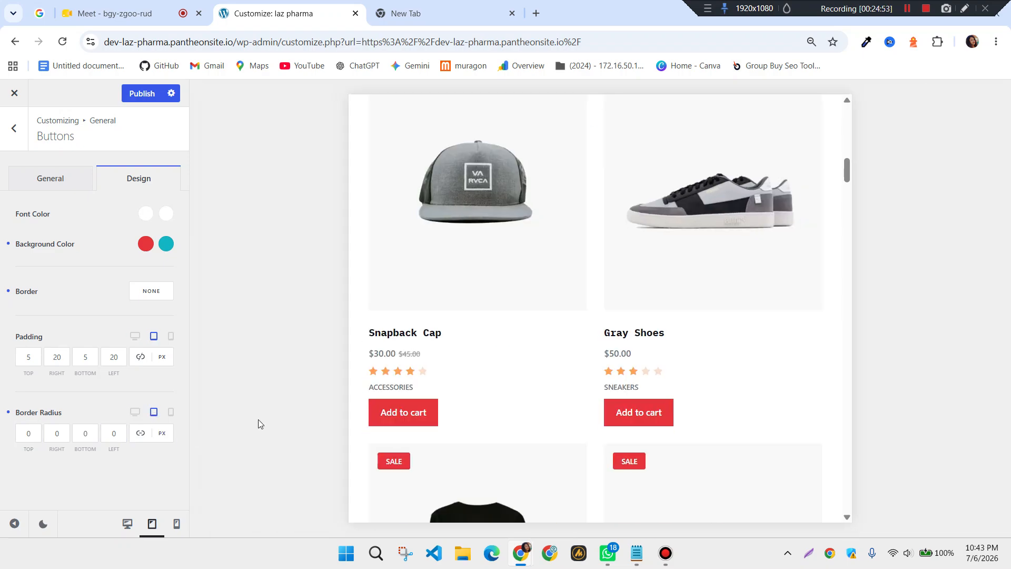
left_click(35, 432)
type("50")
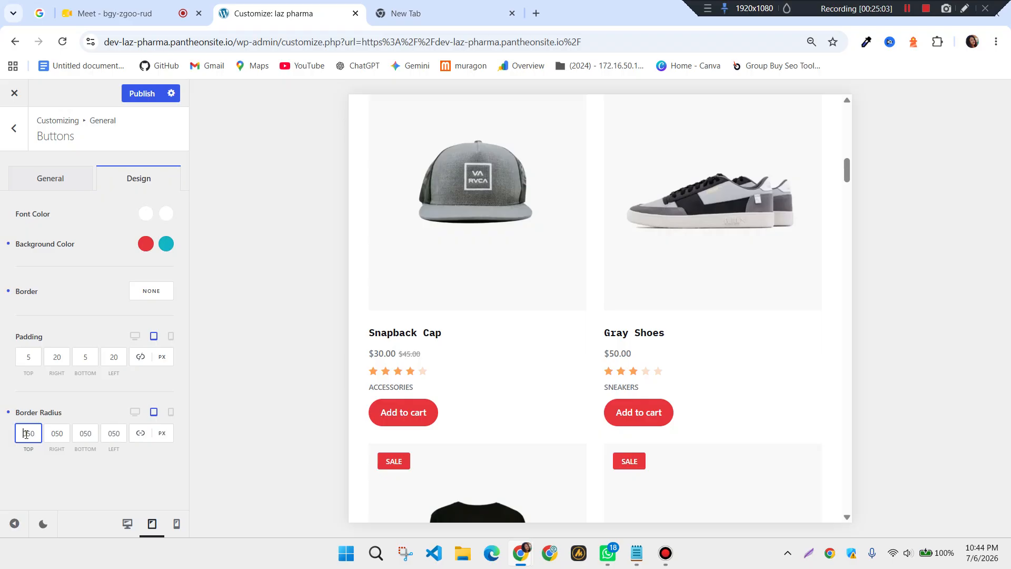
key("BackSpace")
left_click(135, 411)
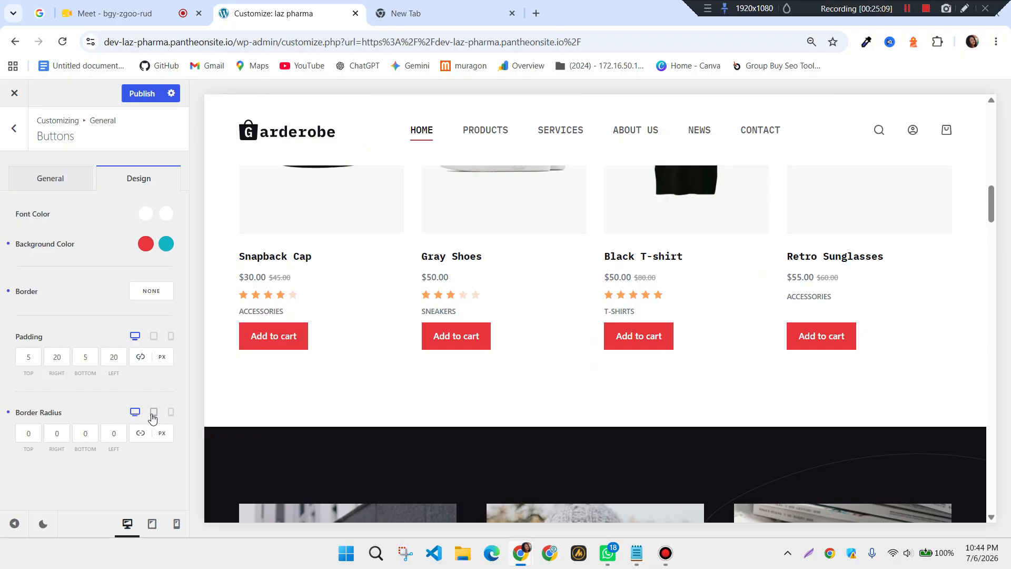
left_click(153, 413)
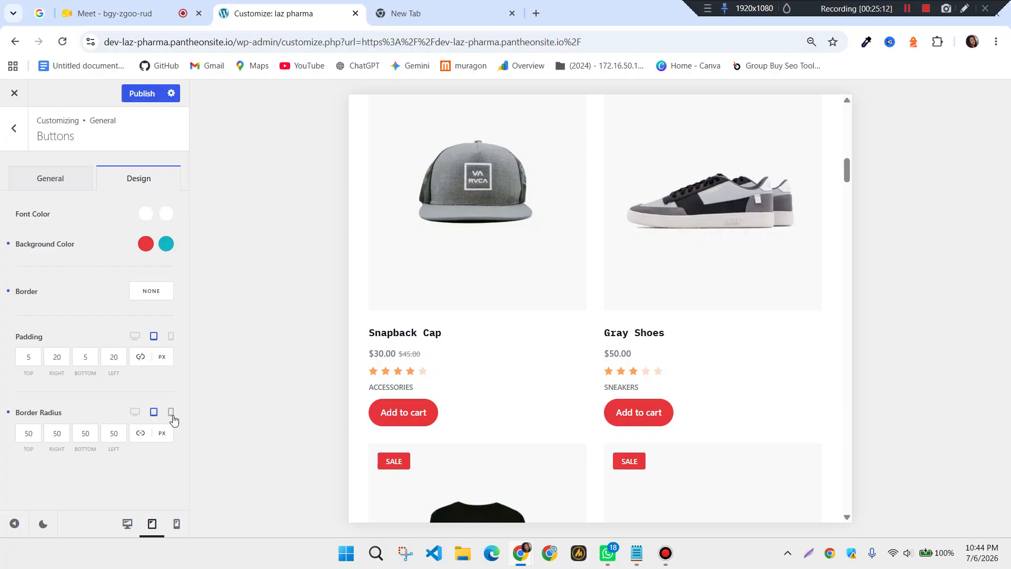
Set the mobile button border radius to 5 and publish the button styles
left_click(174, 414)
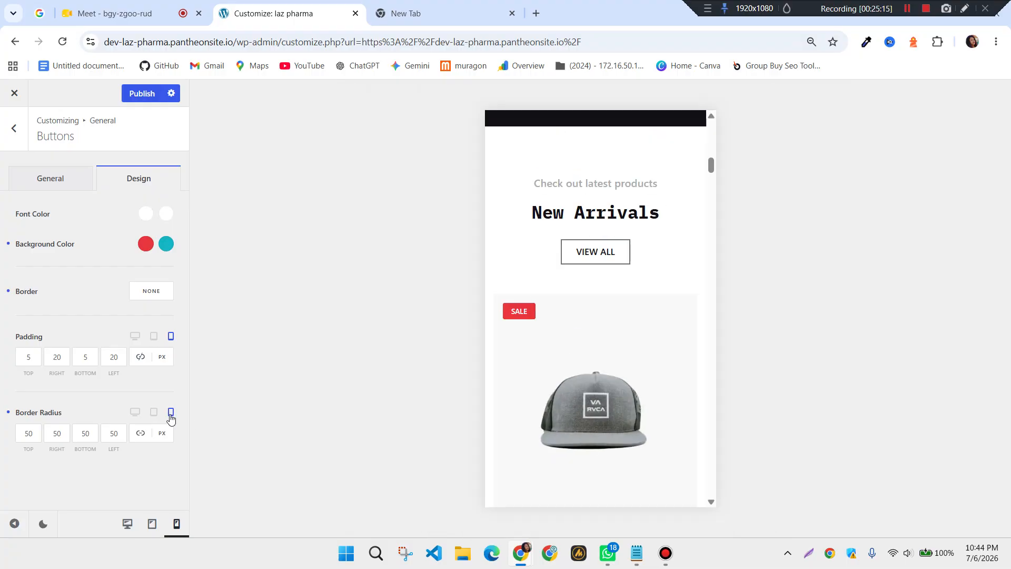
left_click(40, 439)
left_click(35, 435)
key("BackSpace")
left_click(59, 469)
left_click(135, 411)
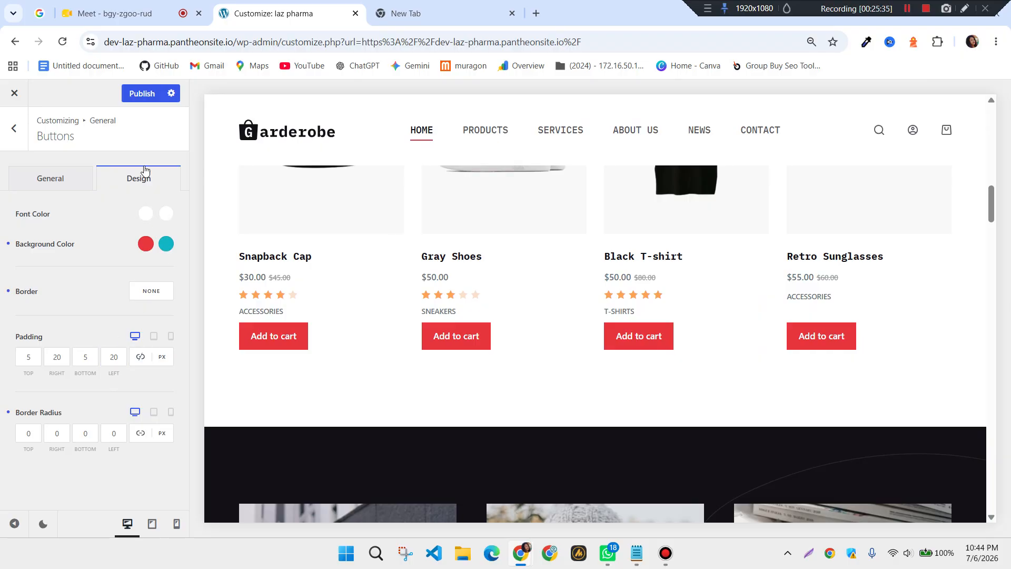
left_click(142, 94)
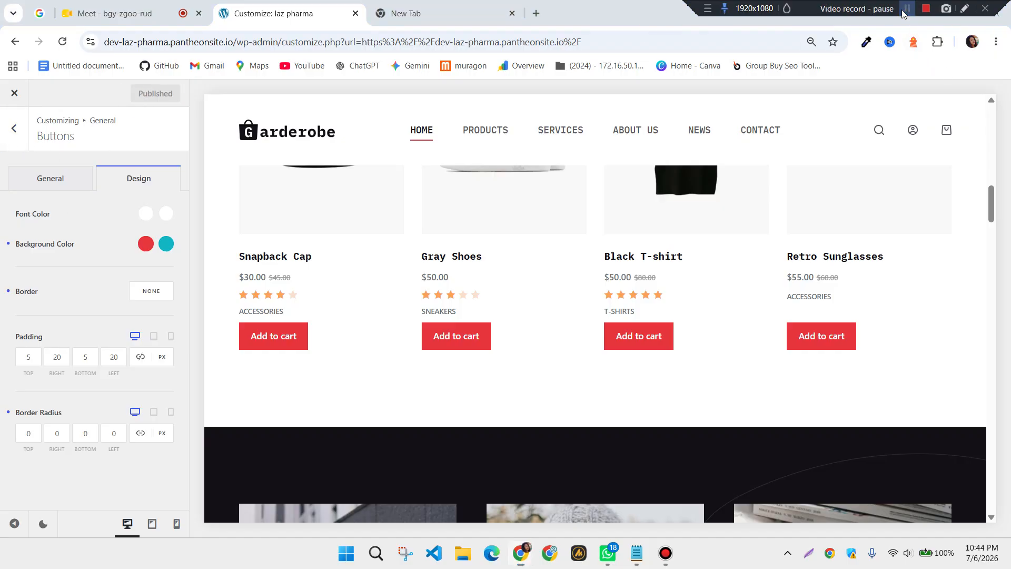
Go back from Buttons to the general list and open the Breadcrumbs settings
left_click(16, 132)
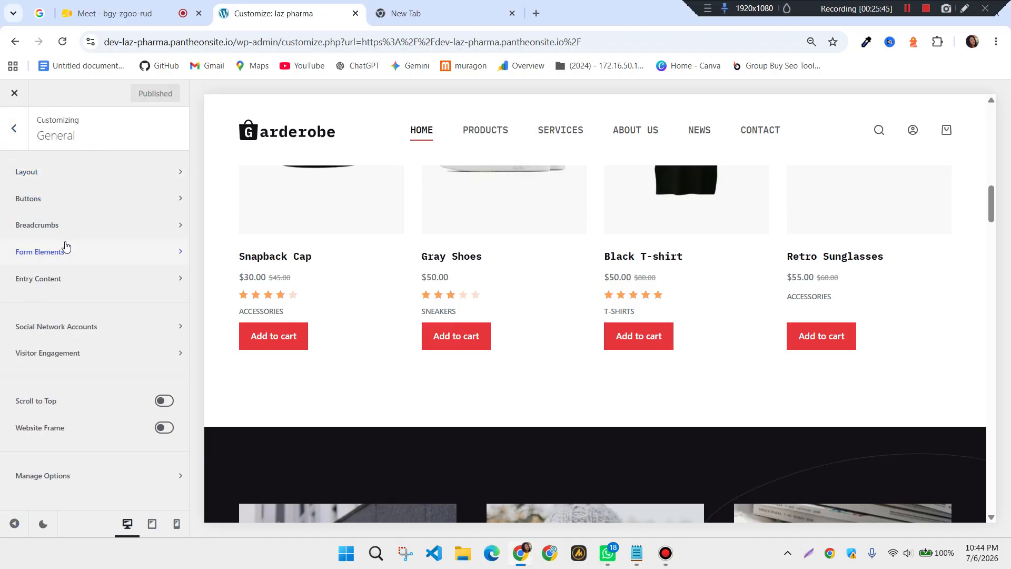
left_click(50, 231)
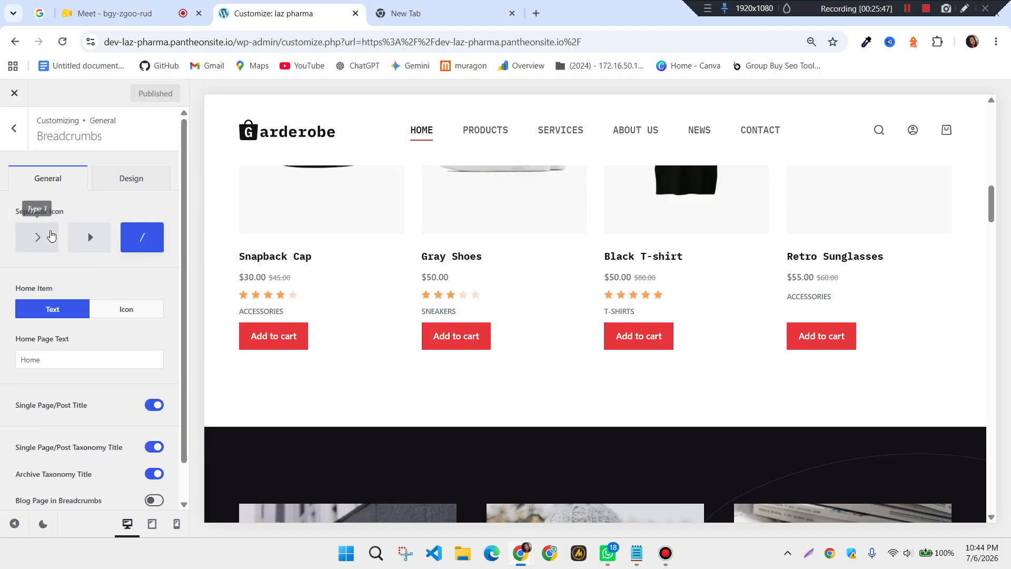
scroll(416, 262, "up", 10)
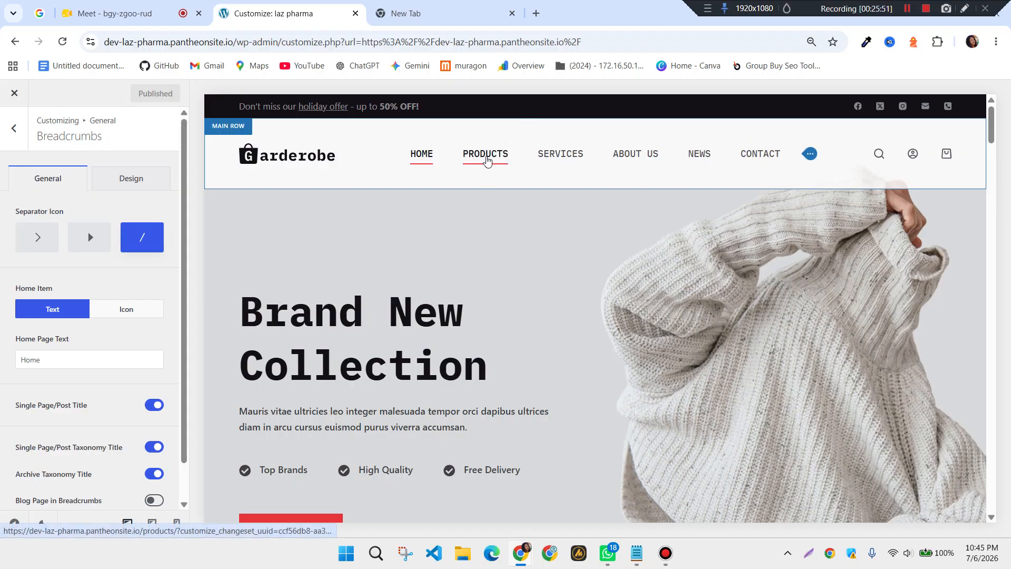
Navigate the preview to Products, then to the Black T-shirt product page
left_click(488, 164)
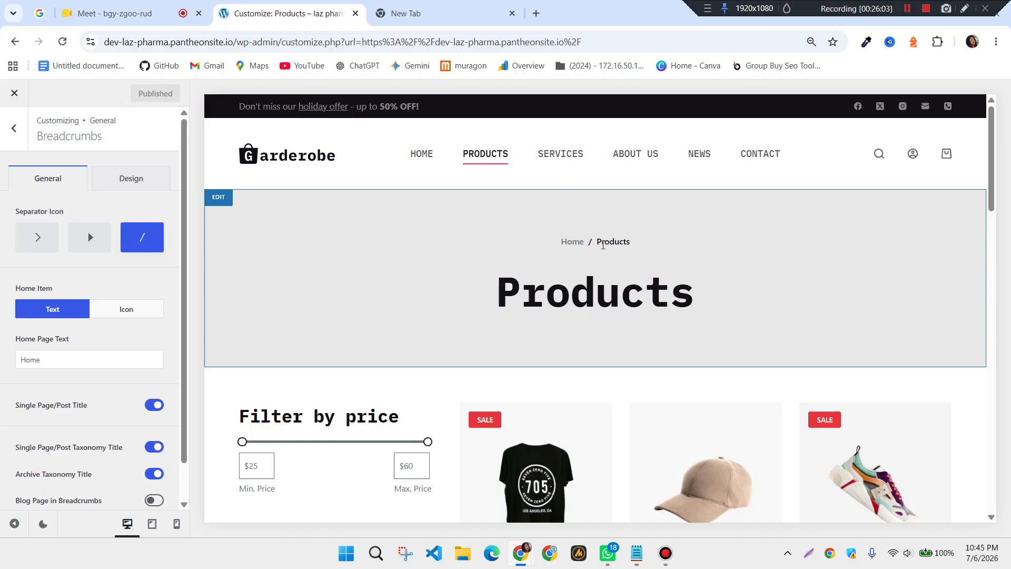
scroll(629, 247, "down", 4)
scroll(586, 388, "up", 1)
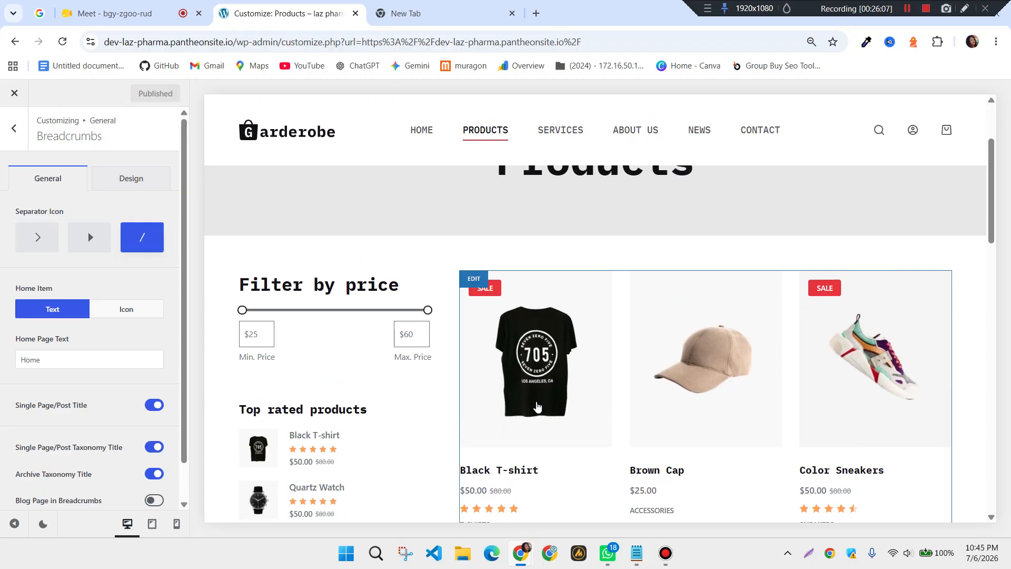
left_click(537, 405)
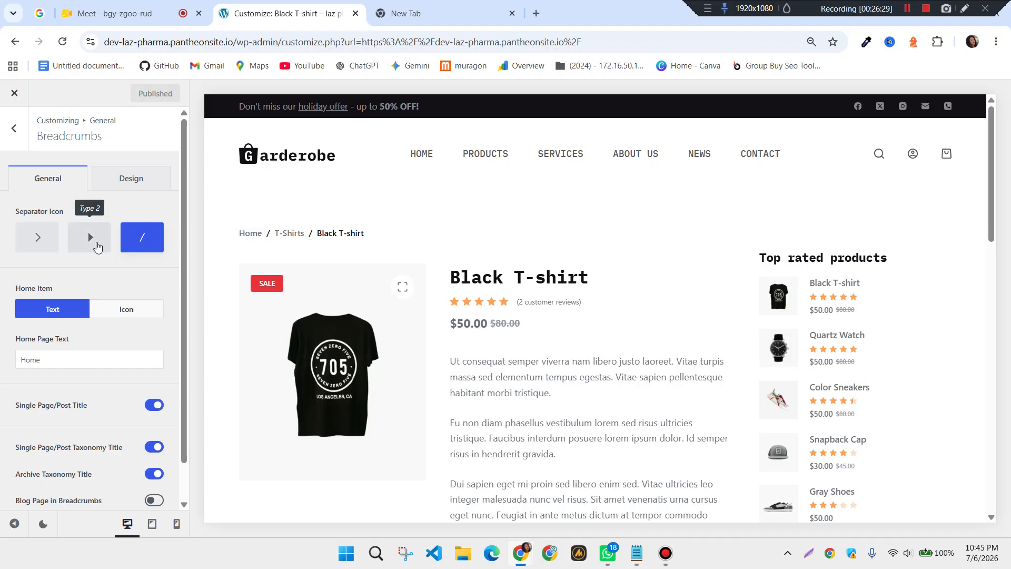
Choose the Type 2 triangle-arrow separator; try the Home item as an icon, then revert to text
left_click(96, 247)
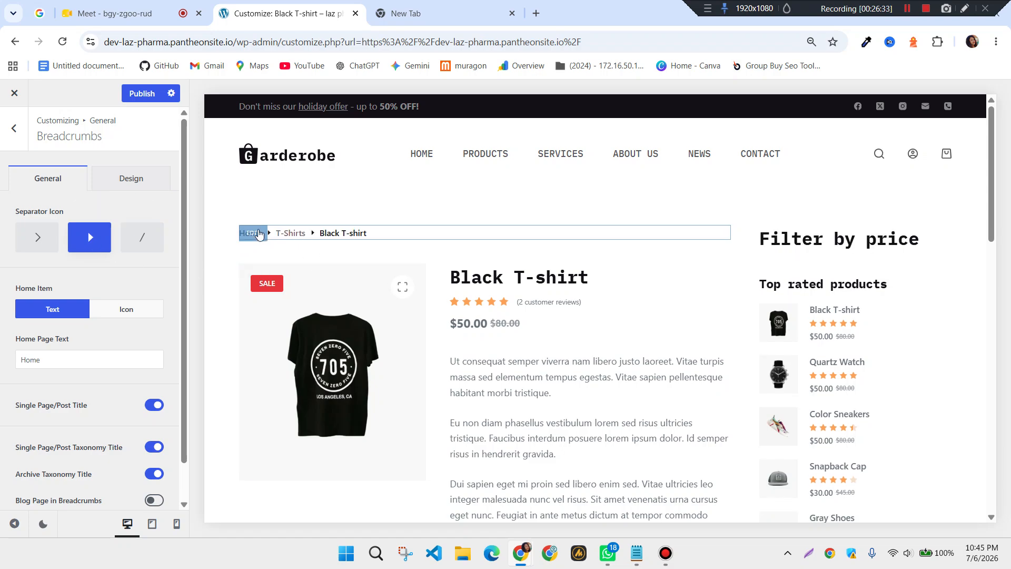
scroll(103, 256, "down", 1)
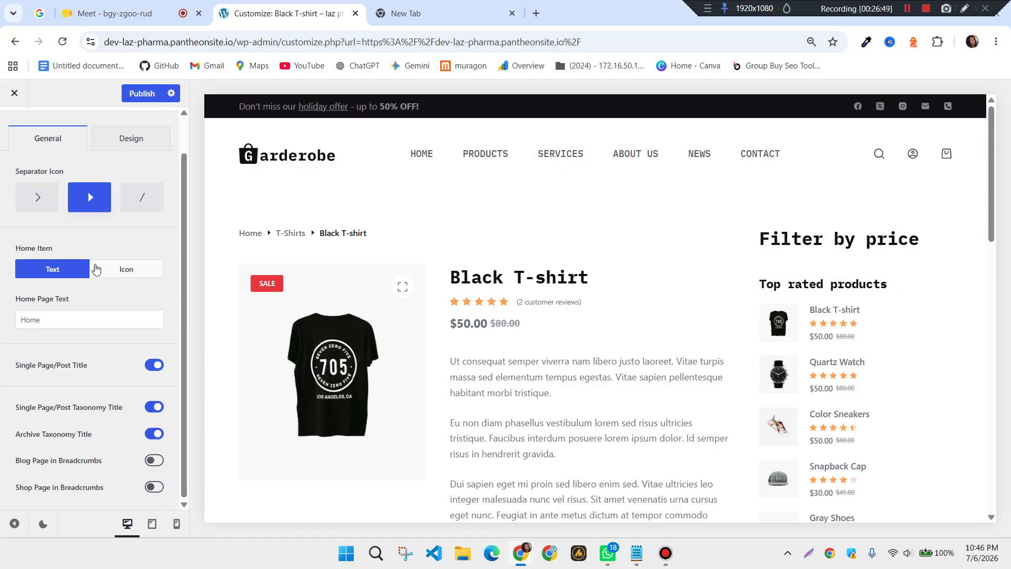
left_click(130, 275)
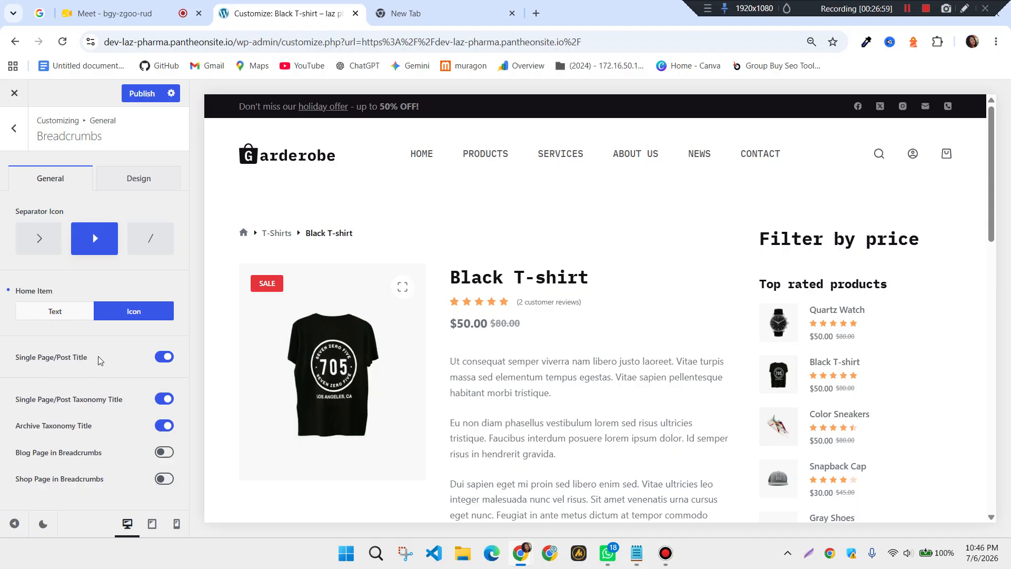
left_click(62, 314)
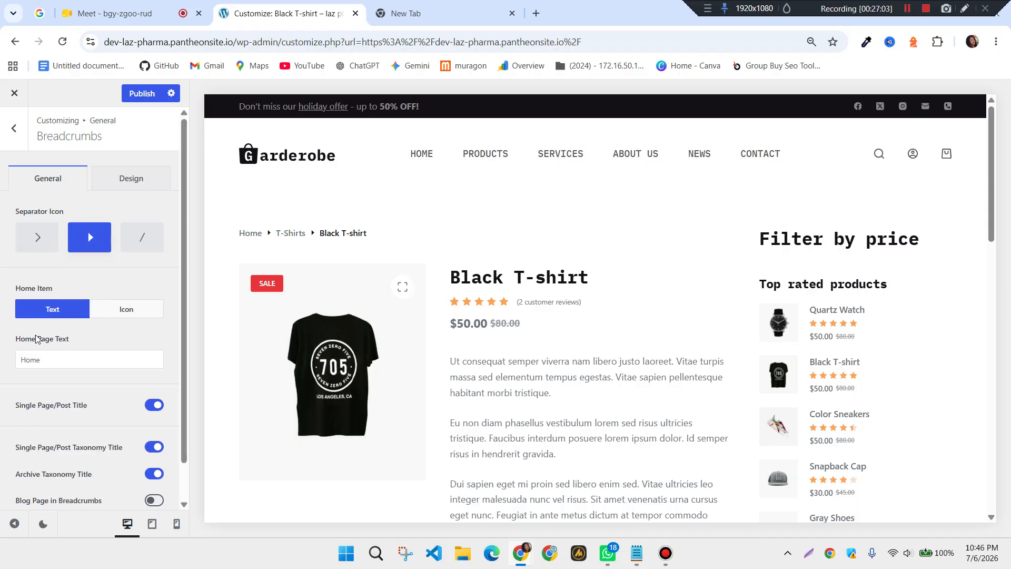
Toggle the product title and category off in the breadcrumb, then back on
scroll(53, 363, "down", 1)
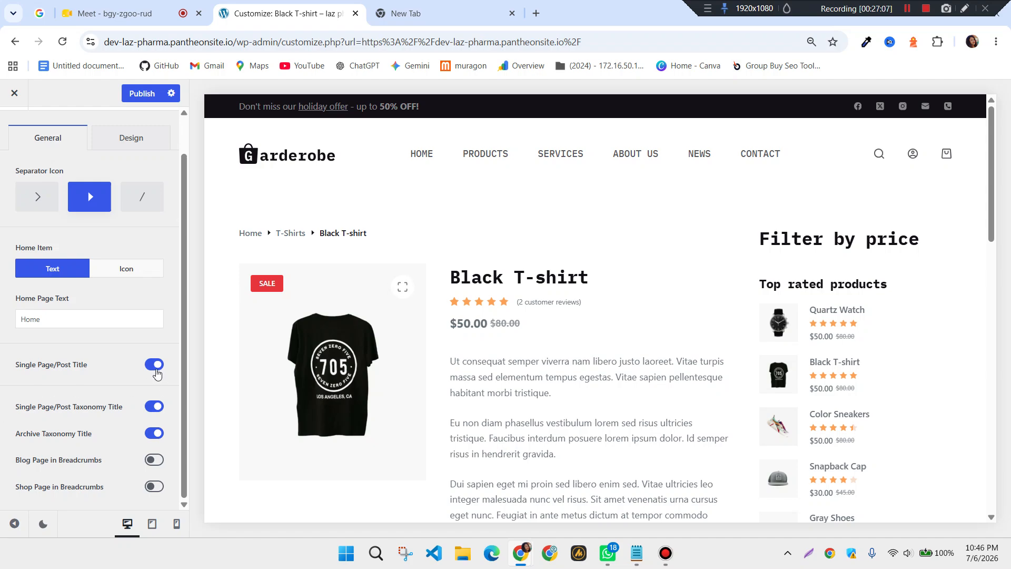
left_click(156, 371)
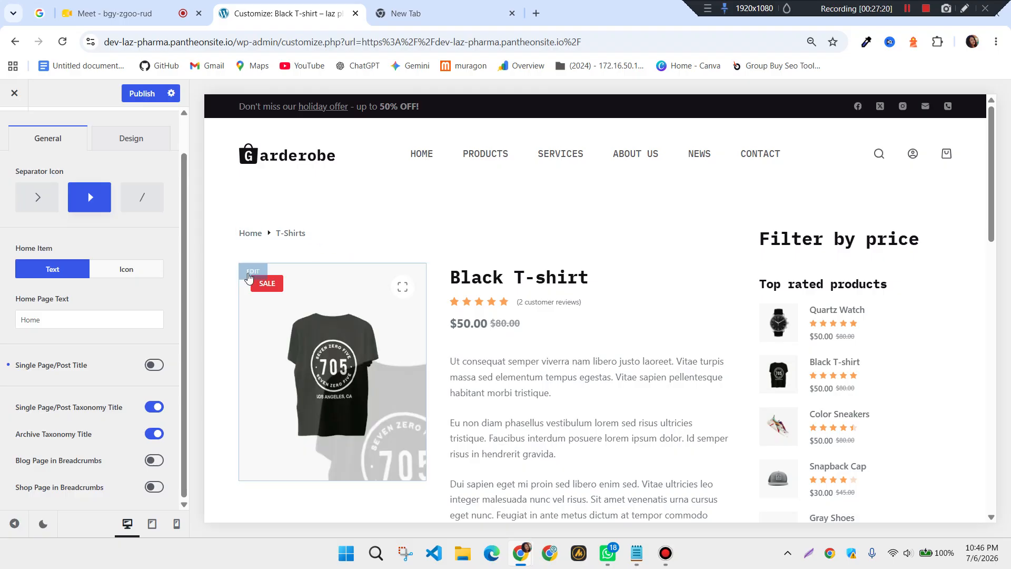
left_click(154, 365)
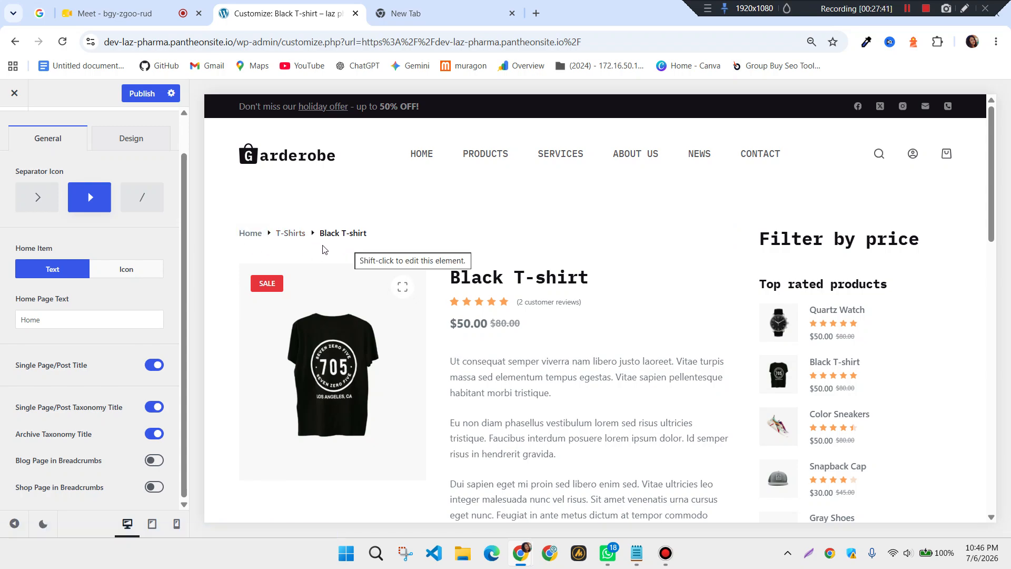
left_click(154, 407)
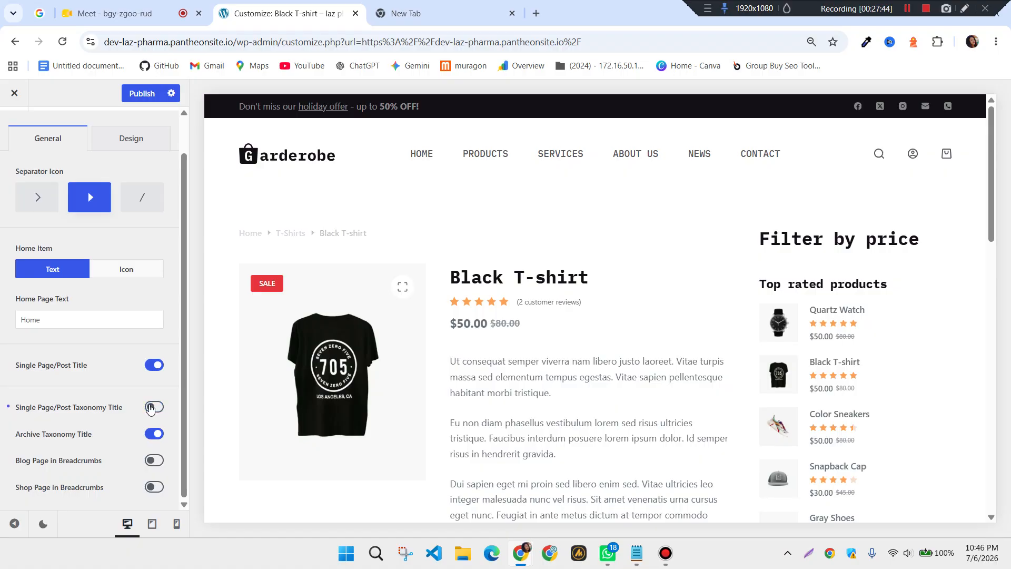
left_click(154, 408)
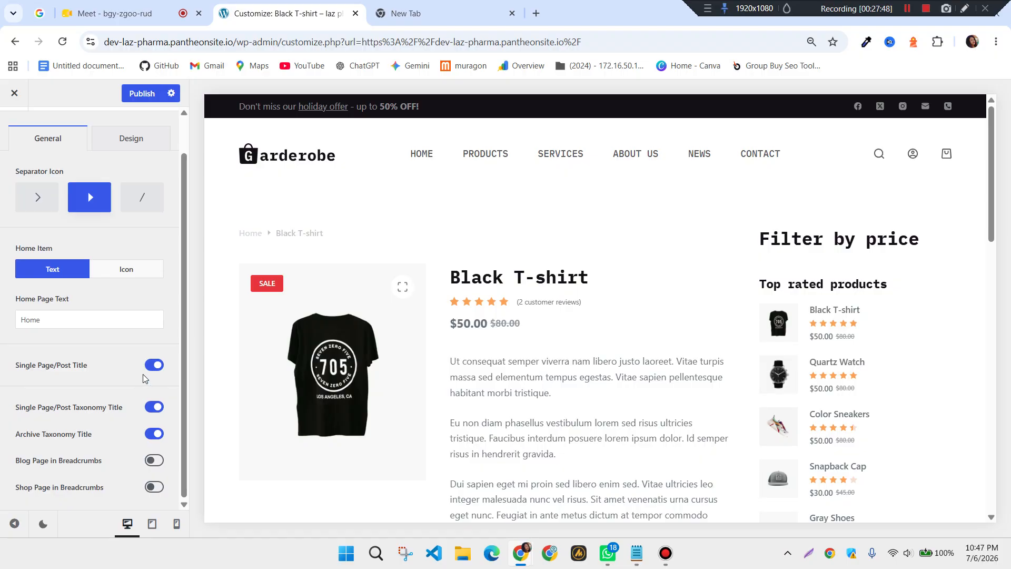
scroll(142, 372, "up", 1)
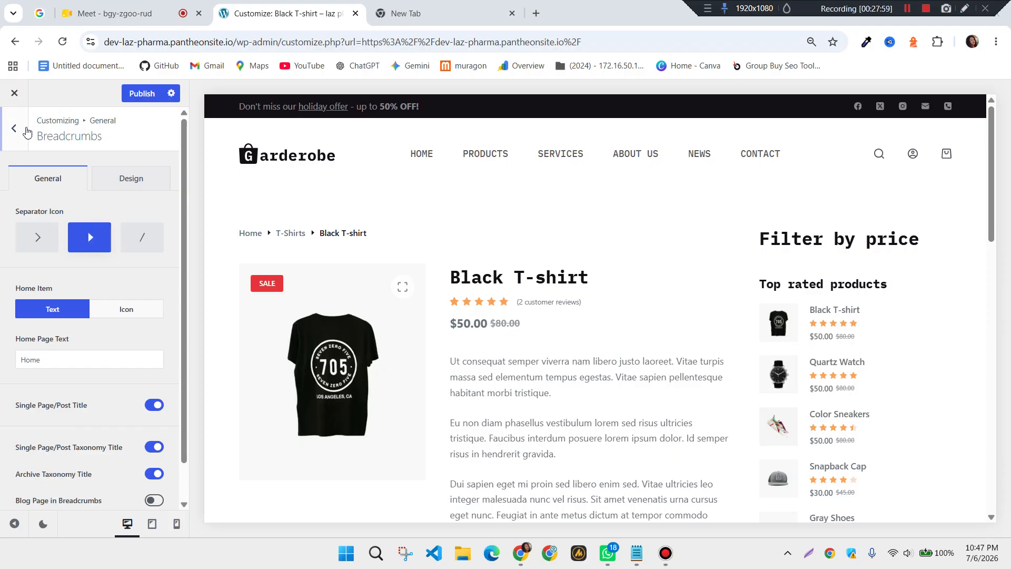
Open Form Elements with the Contact page previewed; try Modern style, then keep Classic
left_click(21, 133)
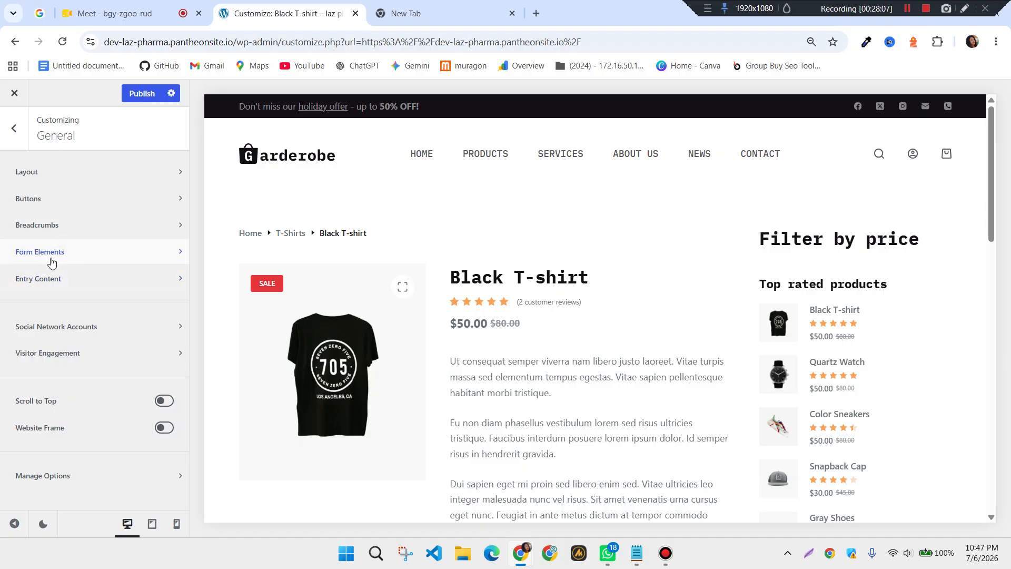
left_click(68, 260)
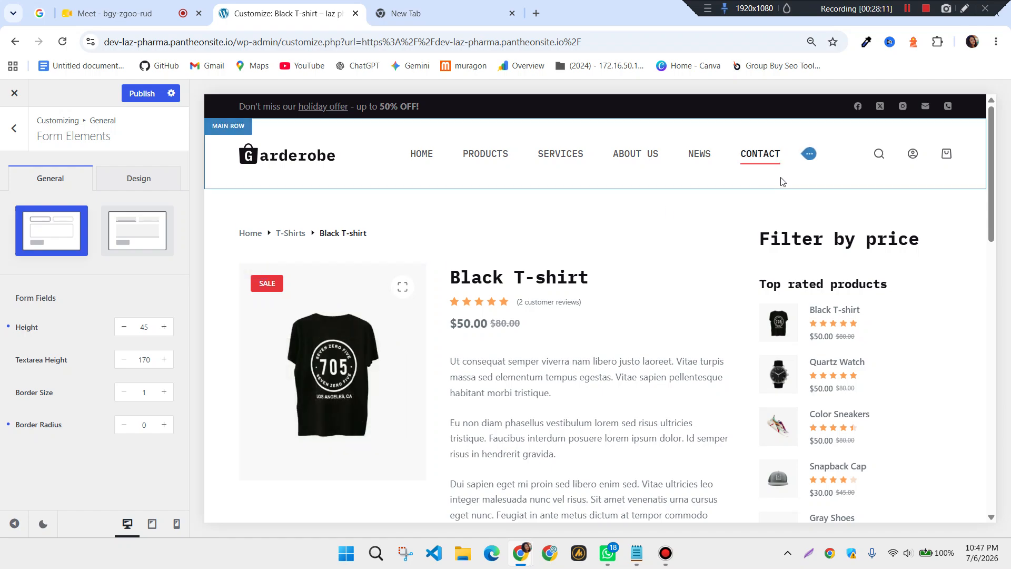
left_click(758, 163)
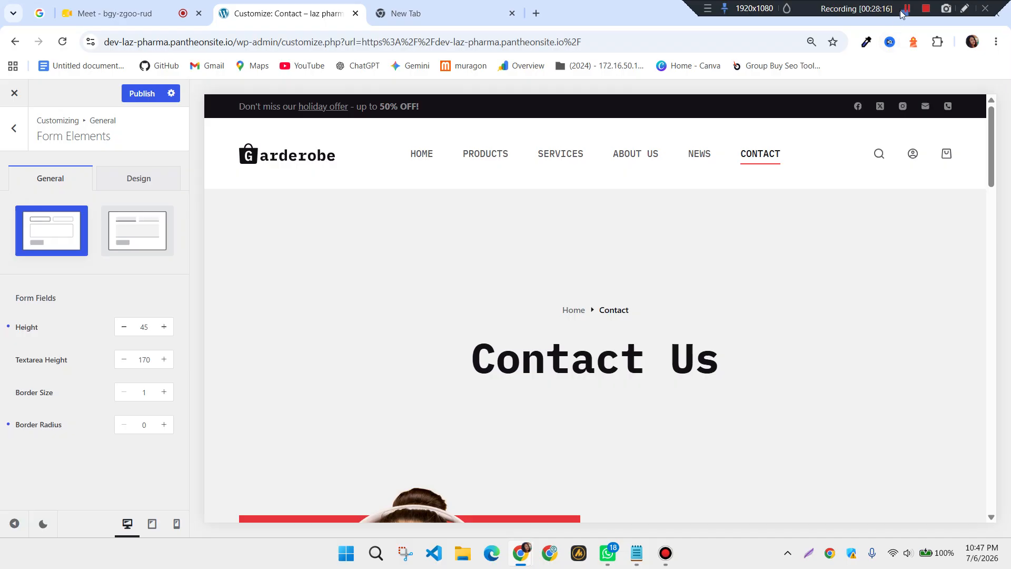
left_click(902, 14)
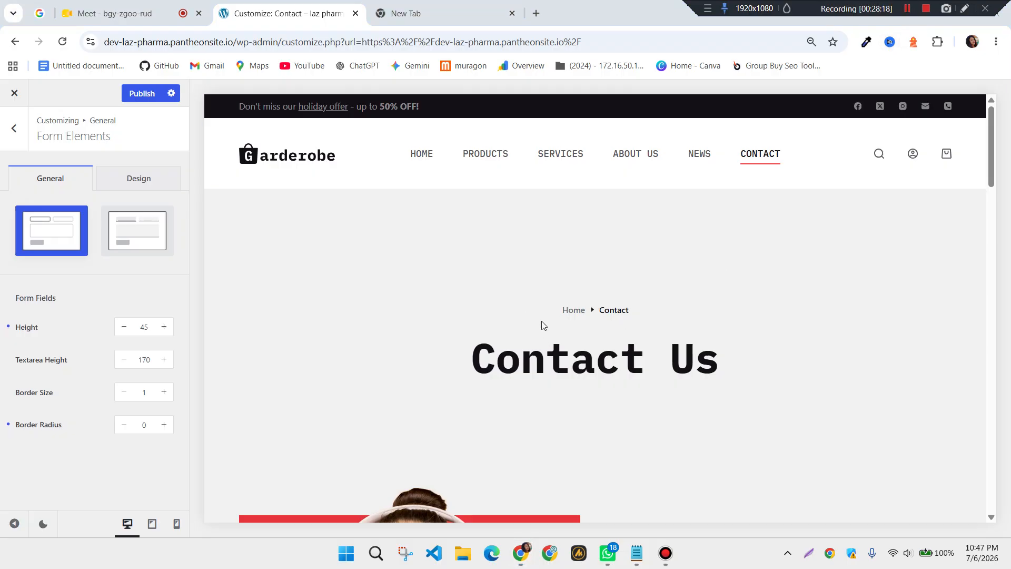
scroll(542, 321, "down", 8)
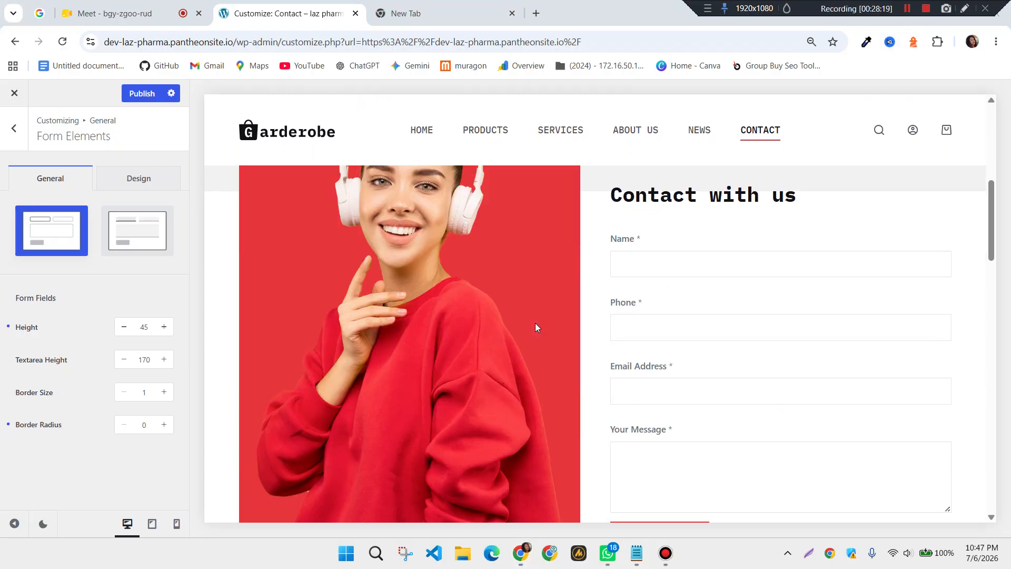
scroll(545, 325, "up", 1)
left_click(124, 238)
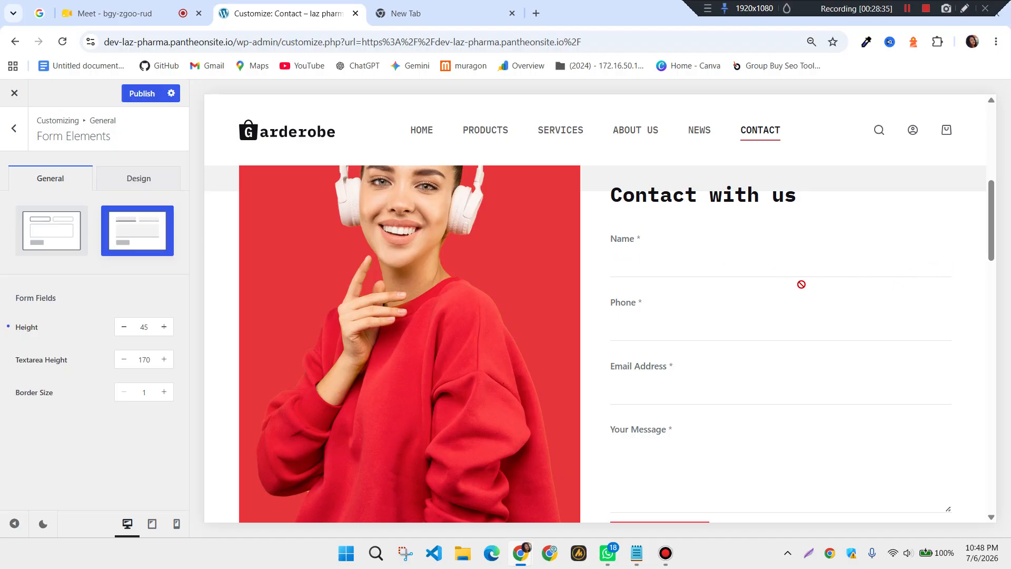
left_click(58, 241)
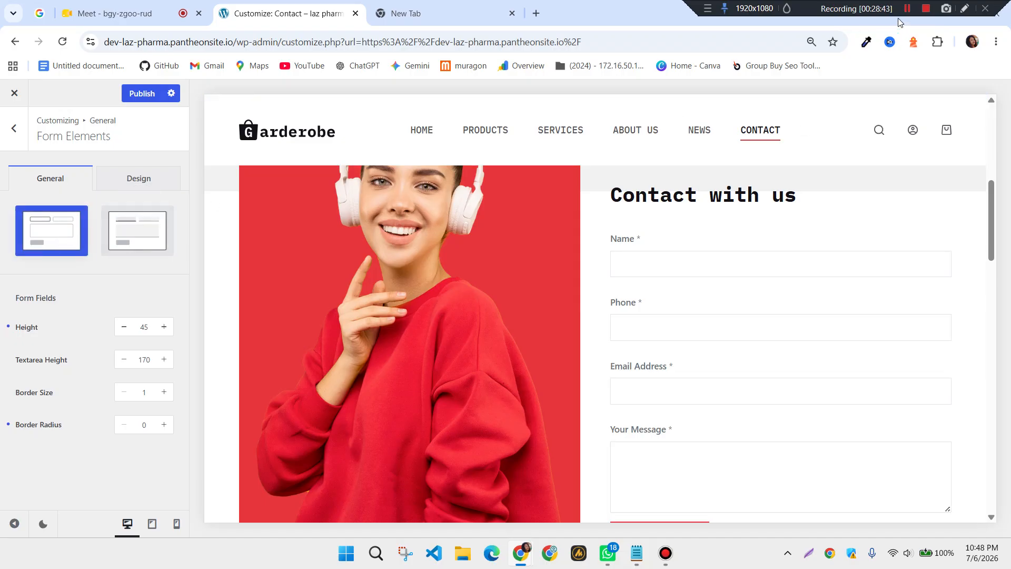
left_click(912, 9)
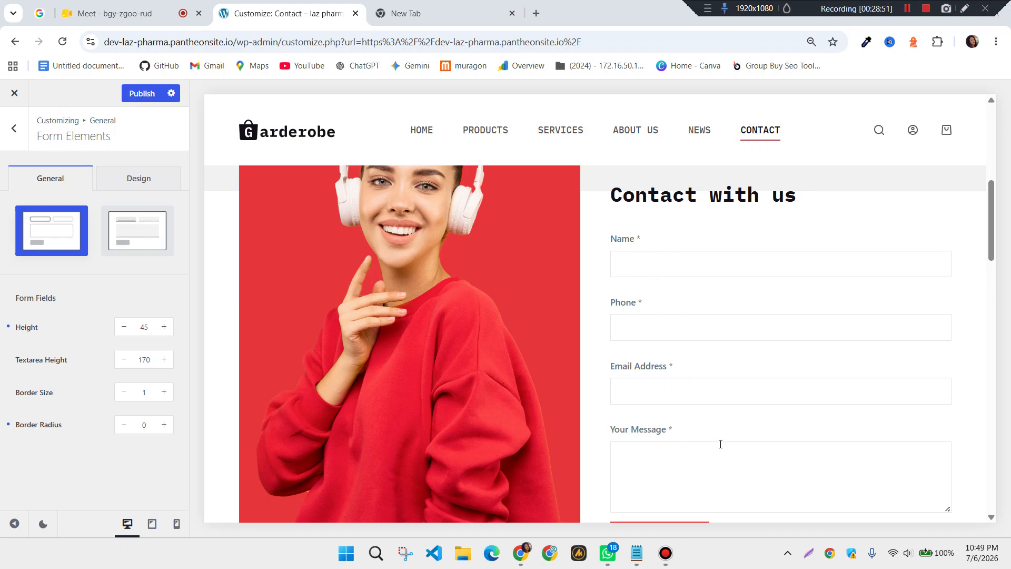
Raise the form field border radius to 8 and publish
scroll(688, 445, "down", 3)
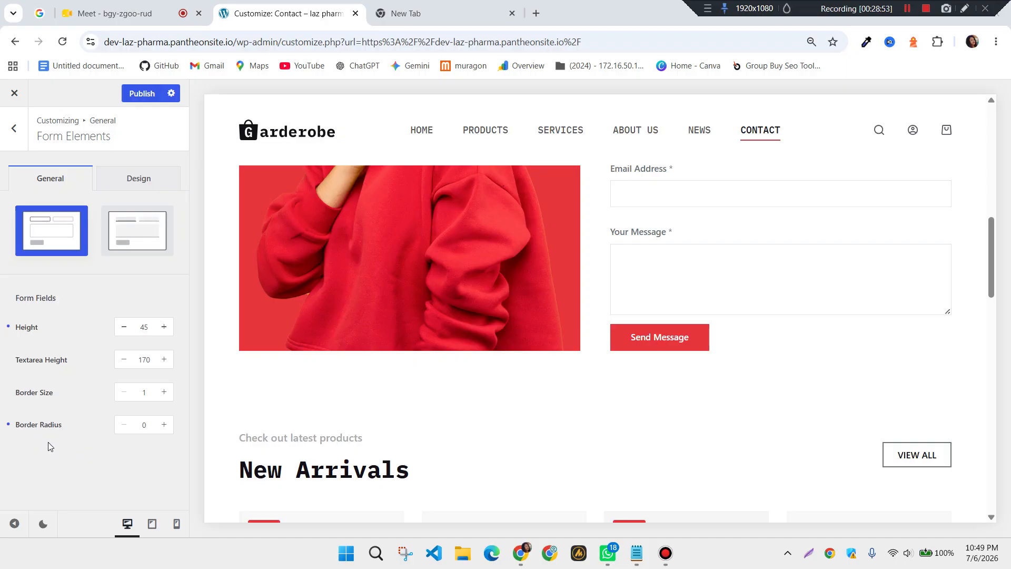
left_click(144, 430)
left_click(169, 428)
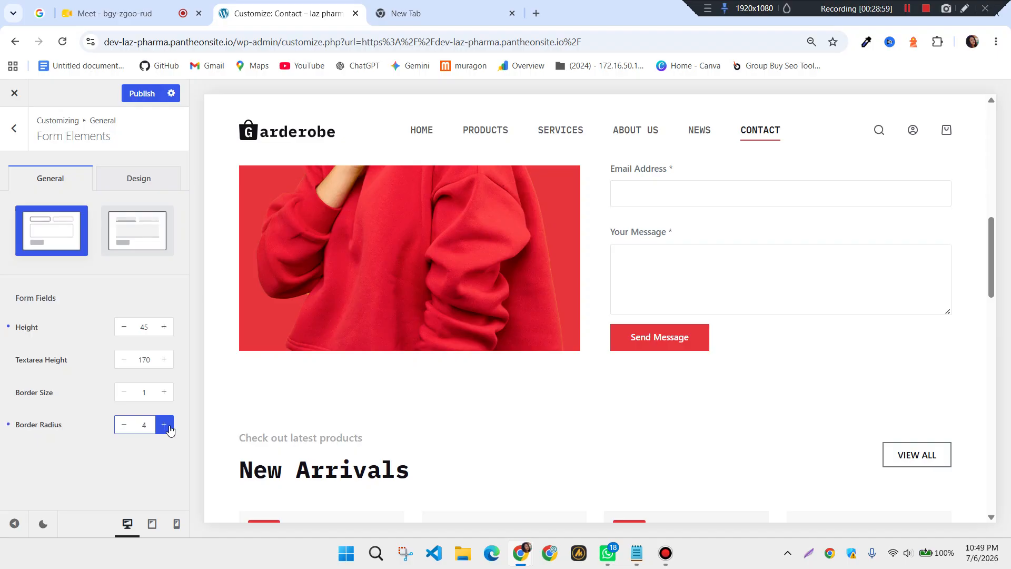
double_click(168, 428)
left_click(142, 93)
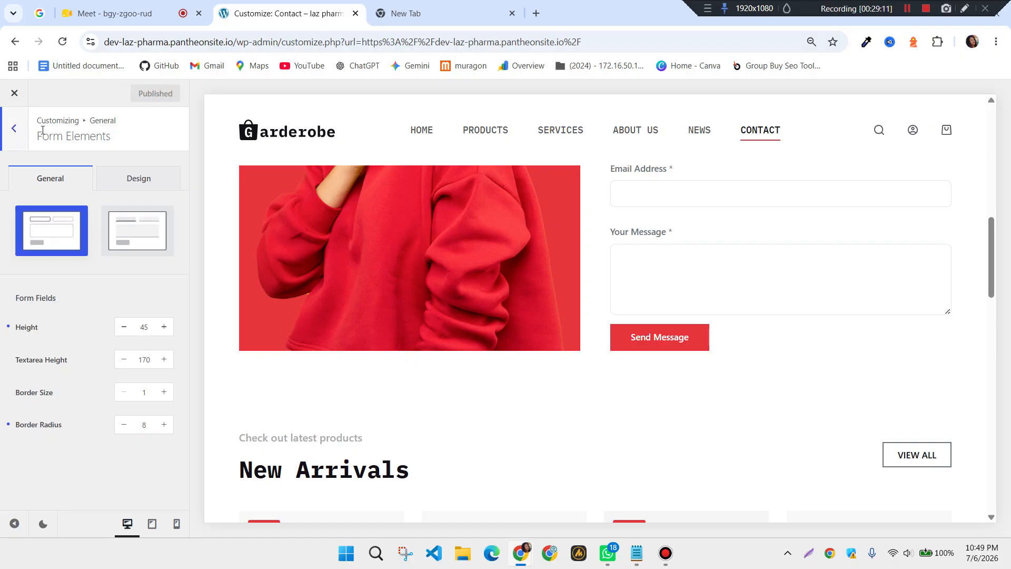
Review Entry Content settings (Comfortable spacing, Type 2 links), then return to General
left_click(16, 137)
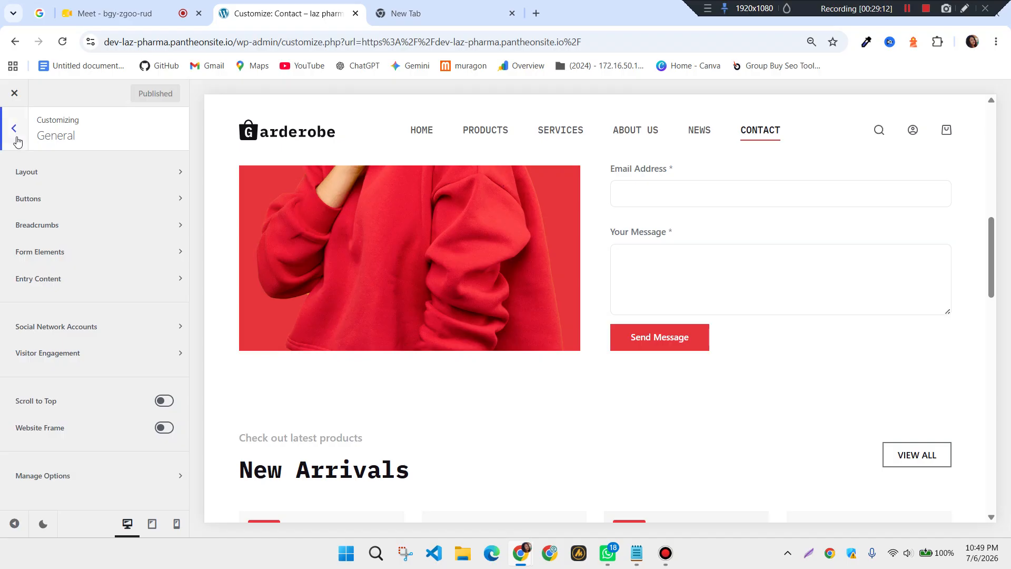
left_click(72, 289)
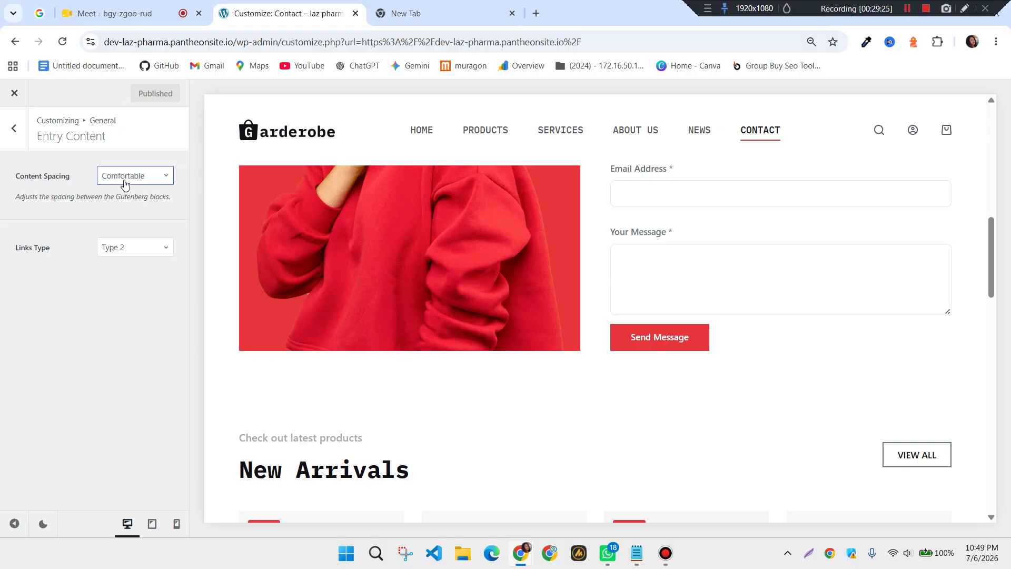
left_click(22, 143)
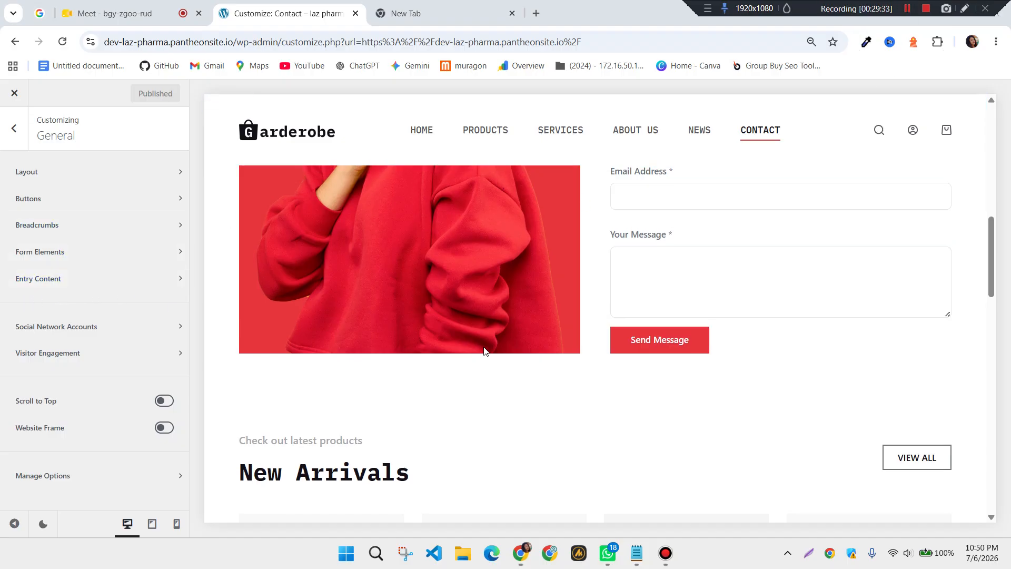
scroll(483, 346, "up", 8)
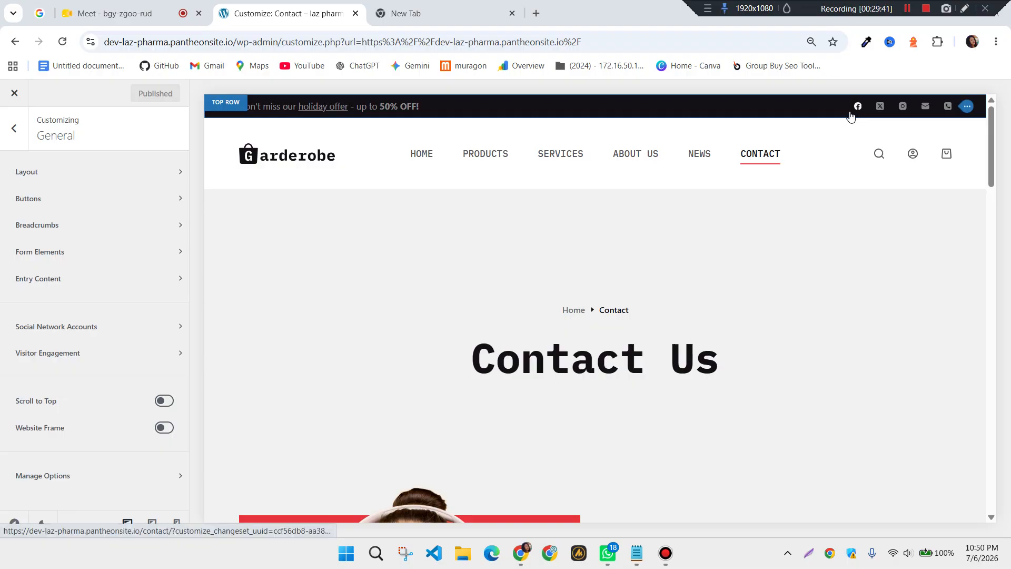
Open the Social Network Accounts settings and scroll to the Facebook field
left_click(84, 327)
left_click(84, 330)
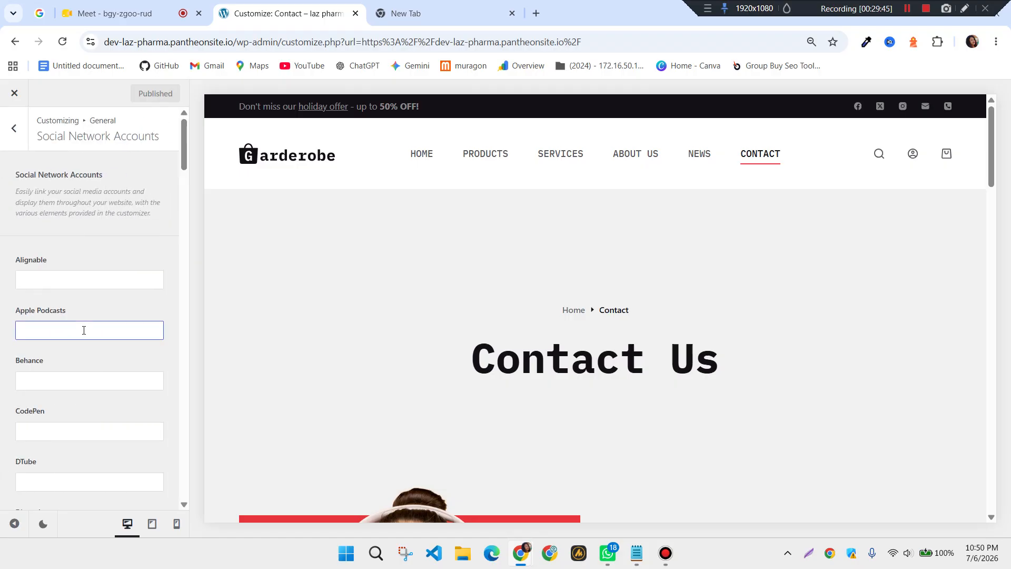
scroll(117, 329, "down", 5)
left_click(117, 328)
scroll(118, 328, "up", 4)
scroll(118, 328, "down", 5)
Start entering a Facebook link, then clear the Facebook field completely
left_click(76, 409)
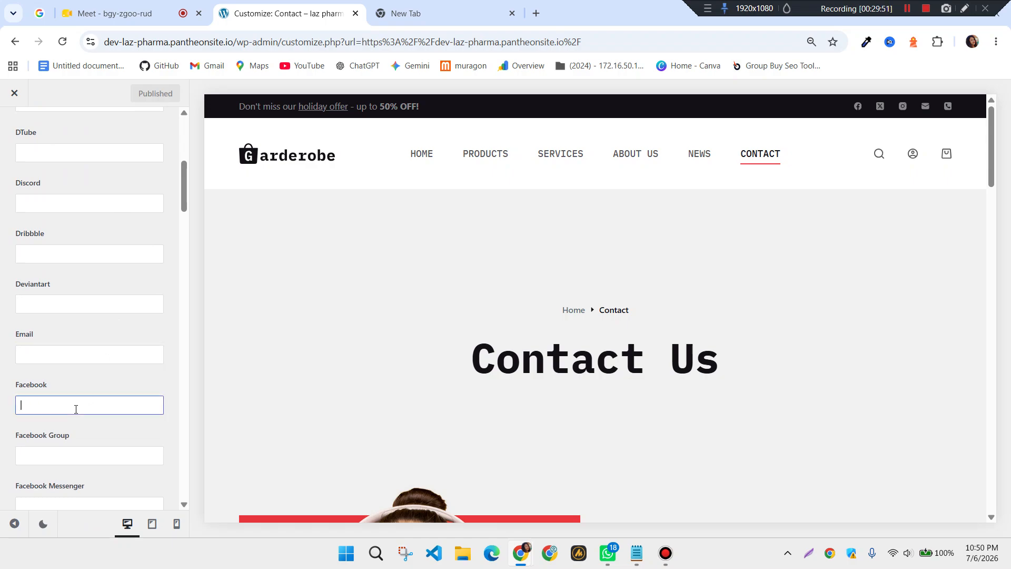
type("www.facebook.com")
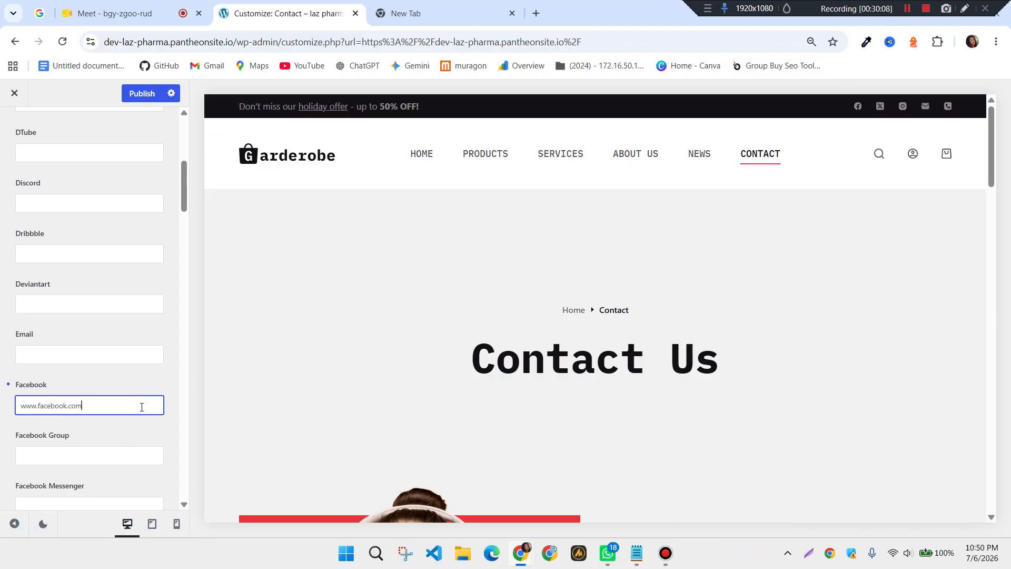
key("ctrl+BackSpace")
key("ctrl+BackSpace")
left_click(906, 14)
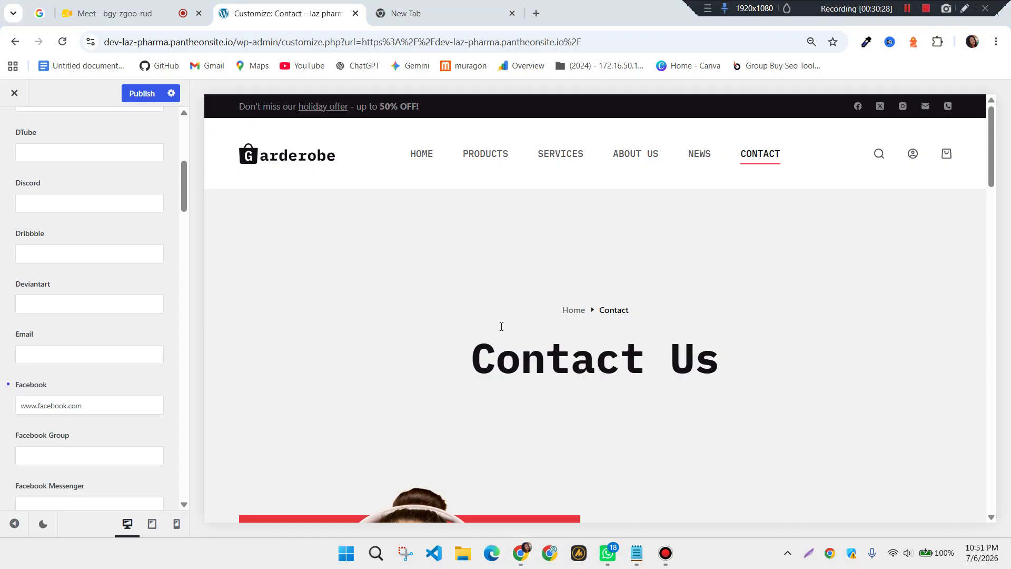
left_click(122, 410)
scroll(130, 405, "down", 1)
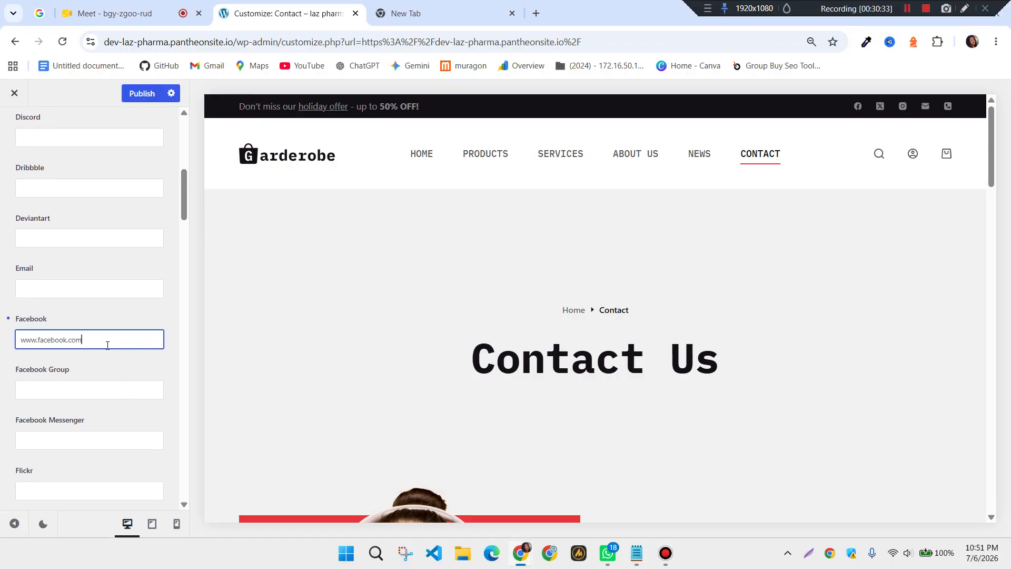
key("ctrl+a")
key("BackSpace")
scroll(139, 278, "down", 15)
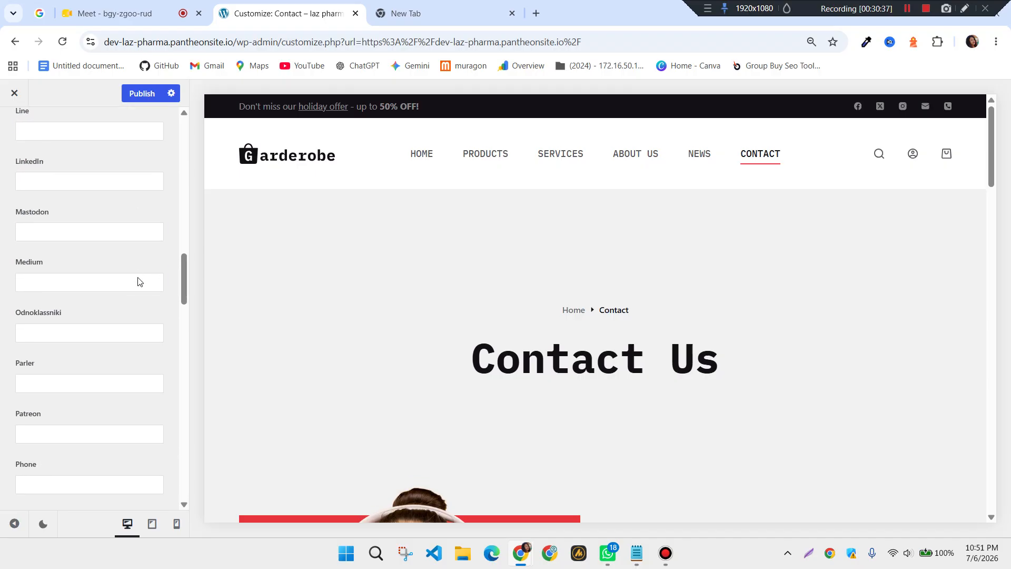
scroll(138, 278, "up", 15)
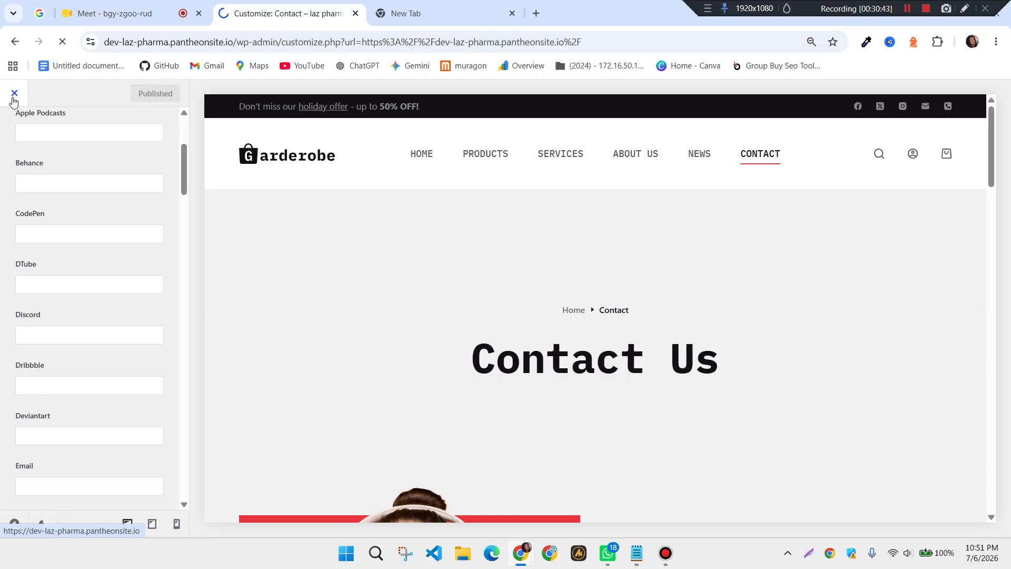
Close the customizer, relaunch it from the home page, and open General
left_click(13, 98)
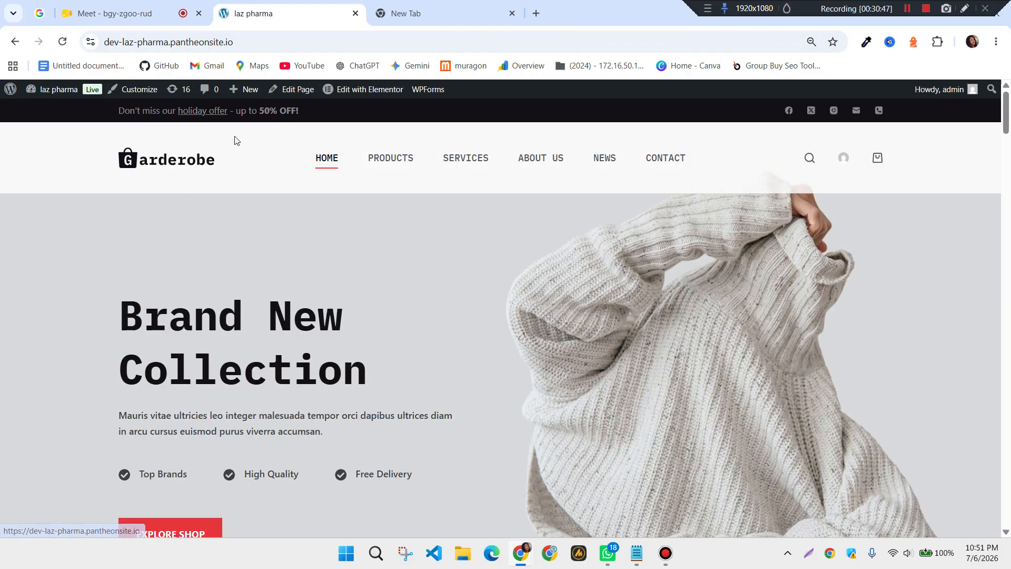
left_click(131, 89)
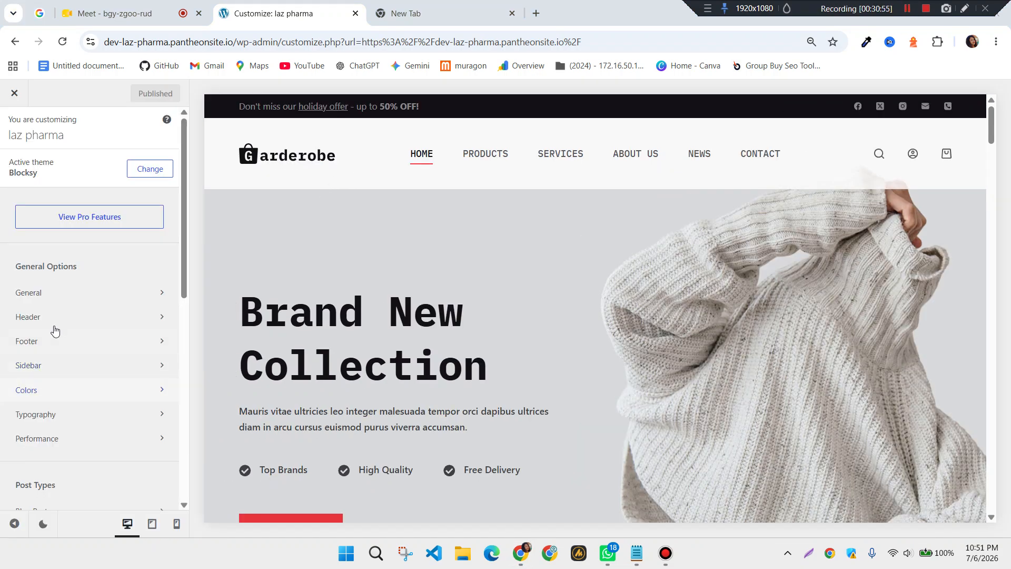
left_click(69, 289)
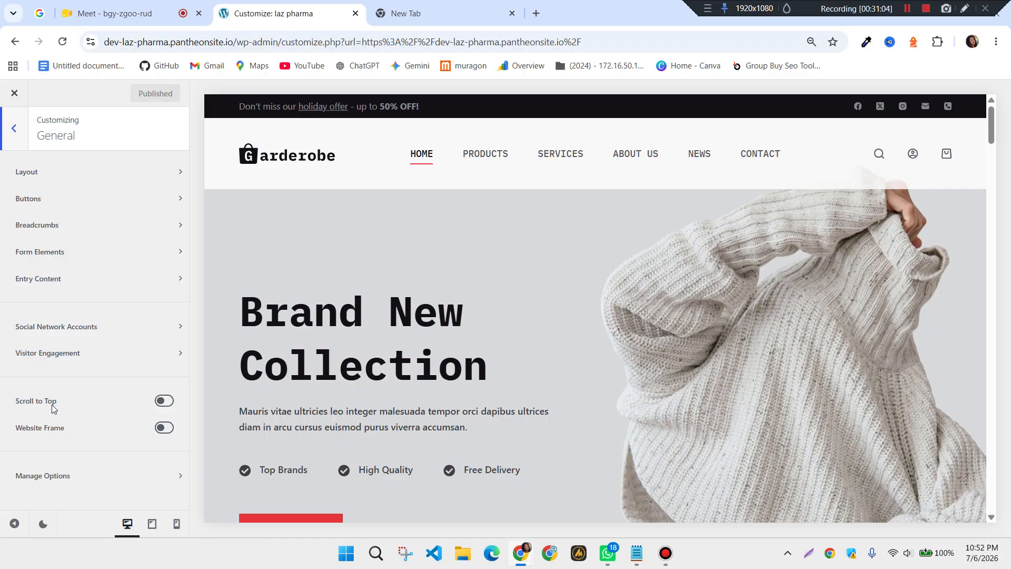
Enable Scroll to Top and test the back-to-top arrow in the home page preview
scroll(745, 342, "down", 20)
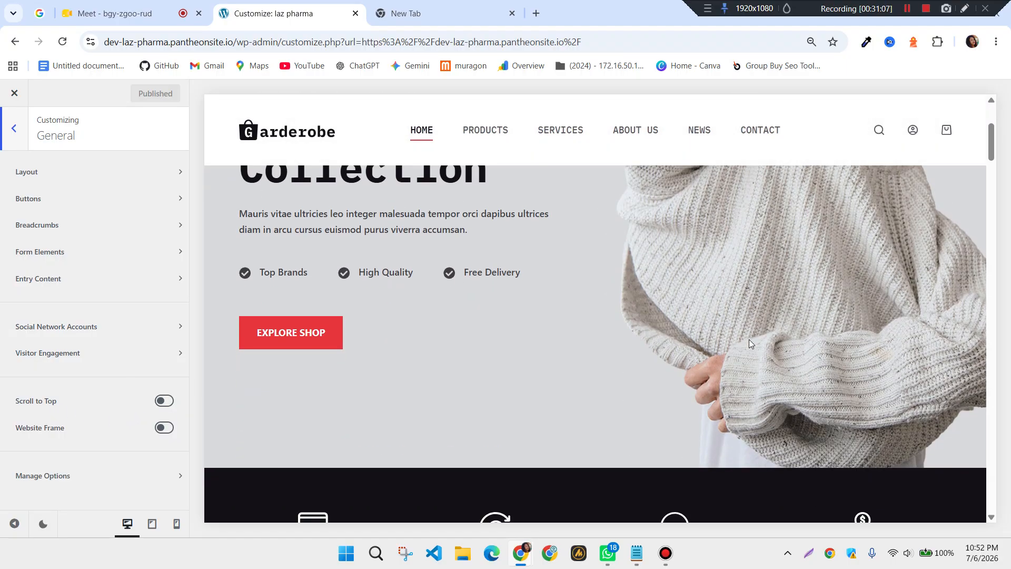
scroll(751, 343, "down", 4)
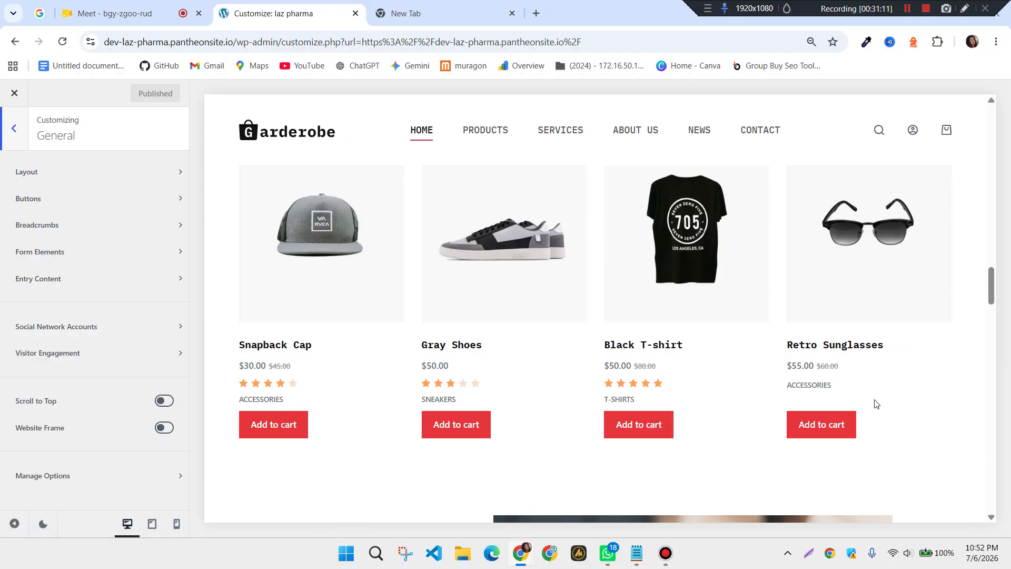
scroll(874, 399, "up", 20)
scroll(874, 403, "up", 5)
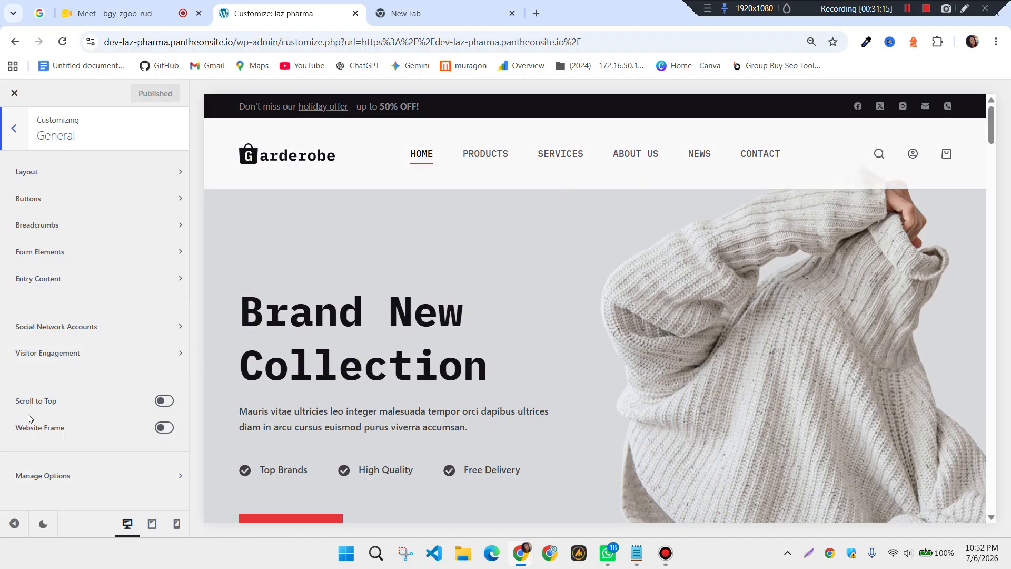
left_click(163, 401)
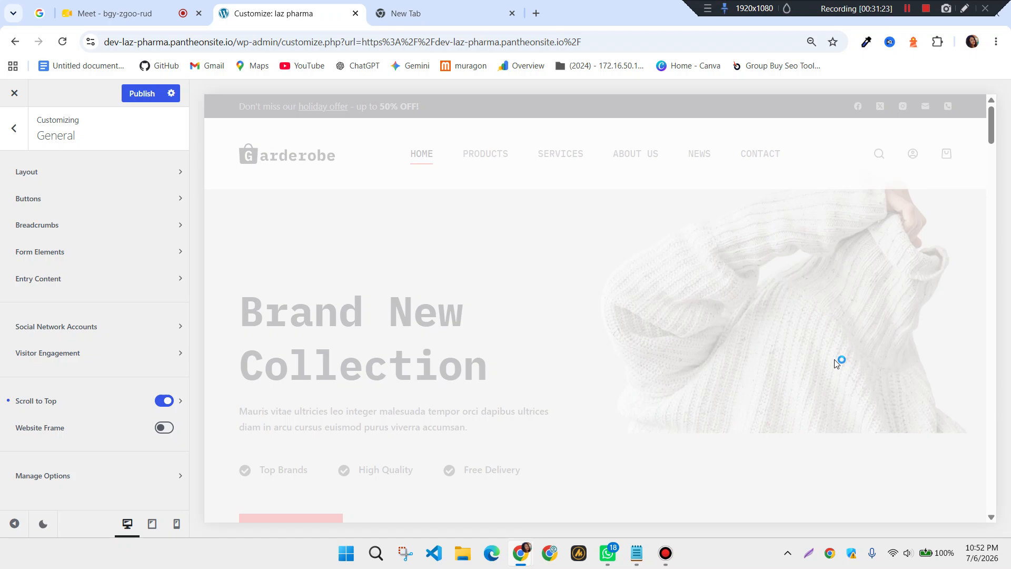
scroll(835, 363, "down", 10)
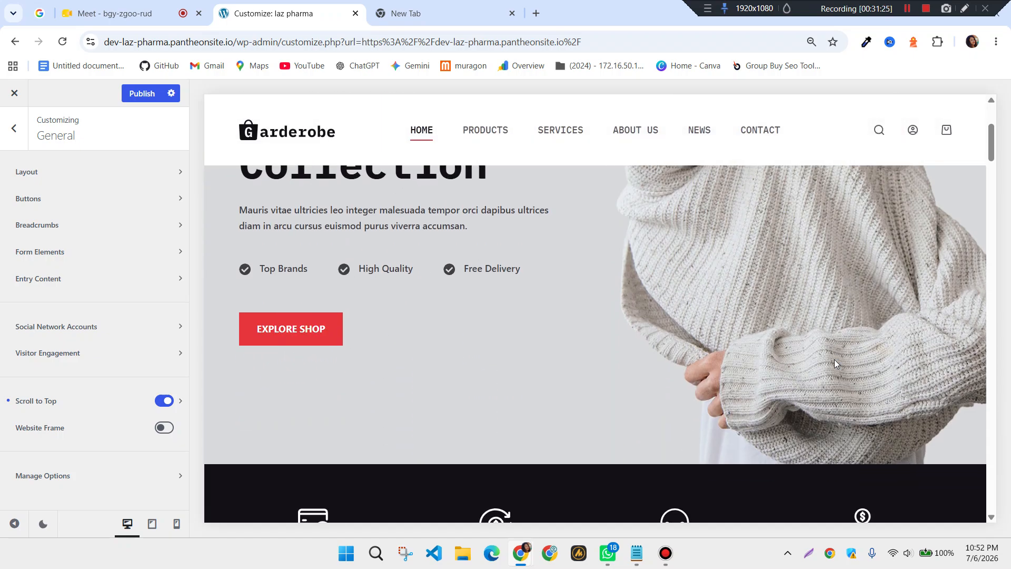
scroll(835, 363, "down", 2)
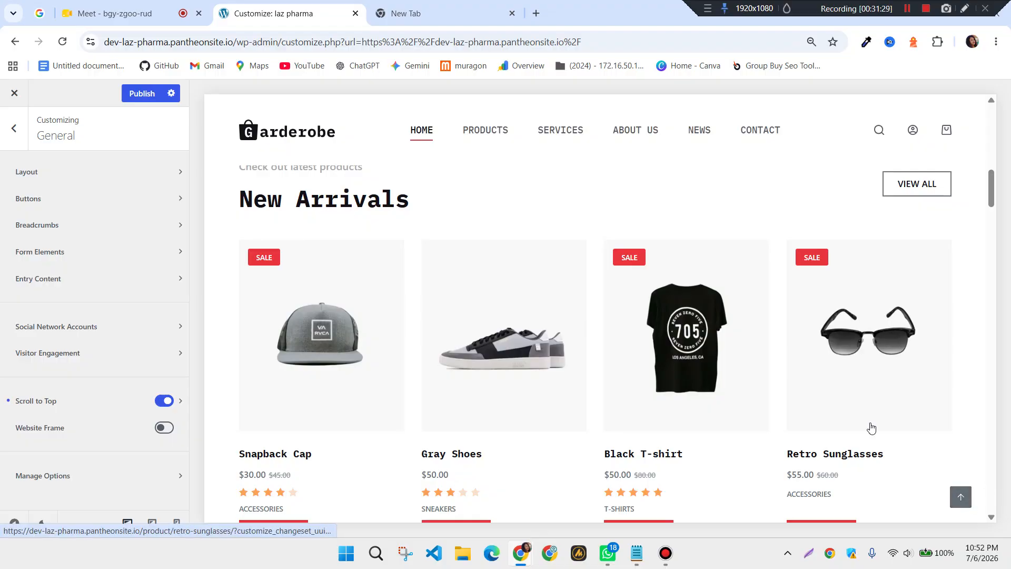
scroll(870, 423, "down", 8)
scroll(870, 423, "down", 3)
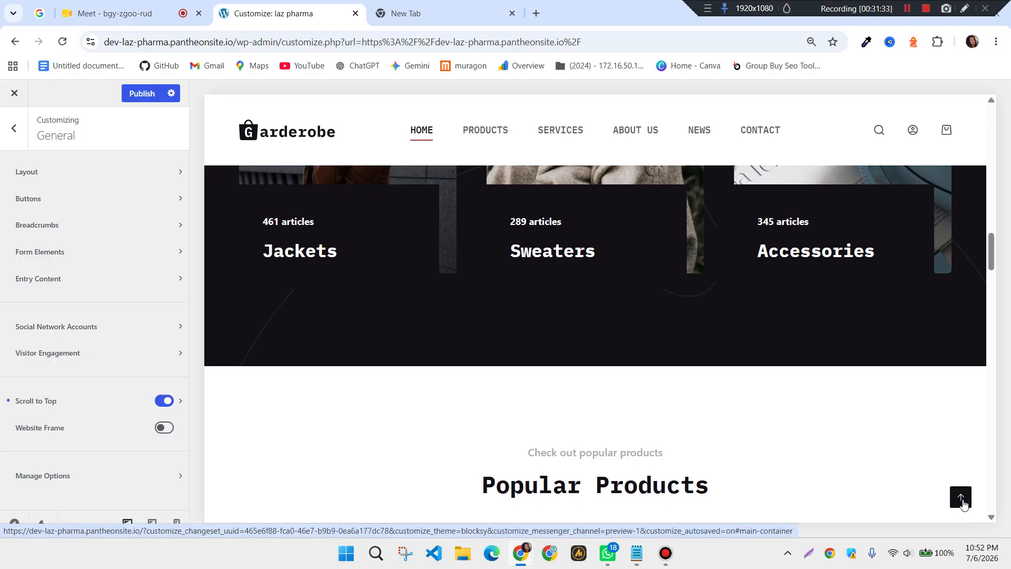
left_click(961, 497)
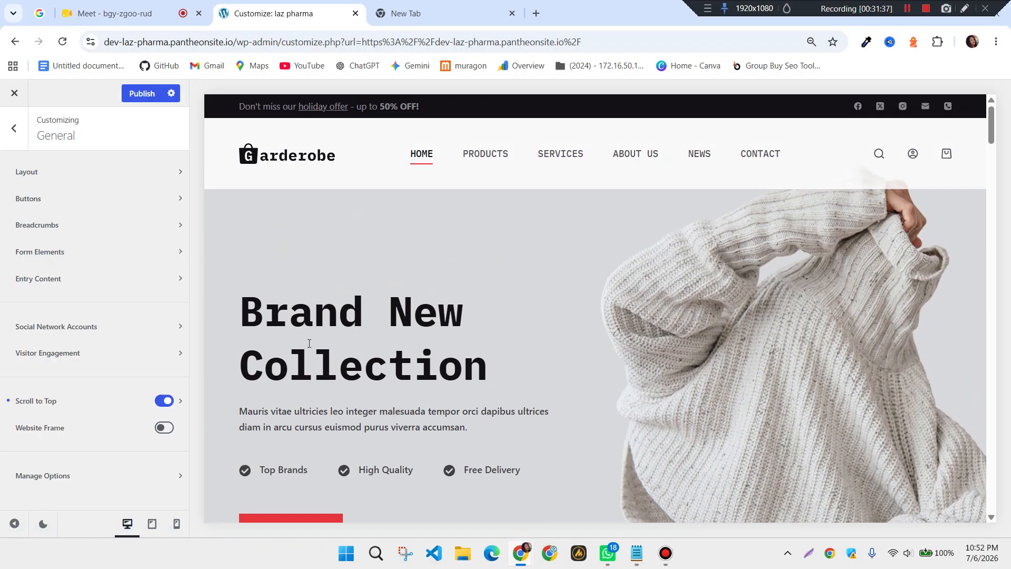
Open the Scroll to Top settings and enlarge the back-to-top icon to about 18 px
left_click(181, 402)
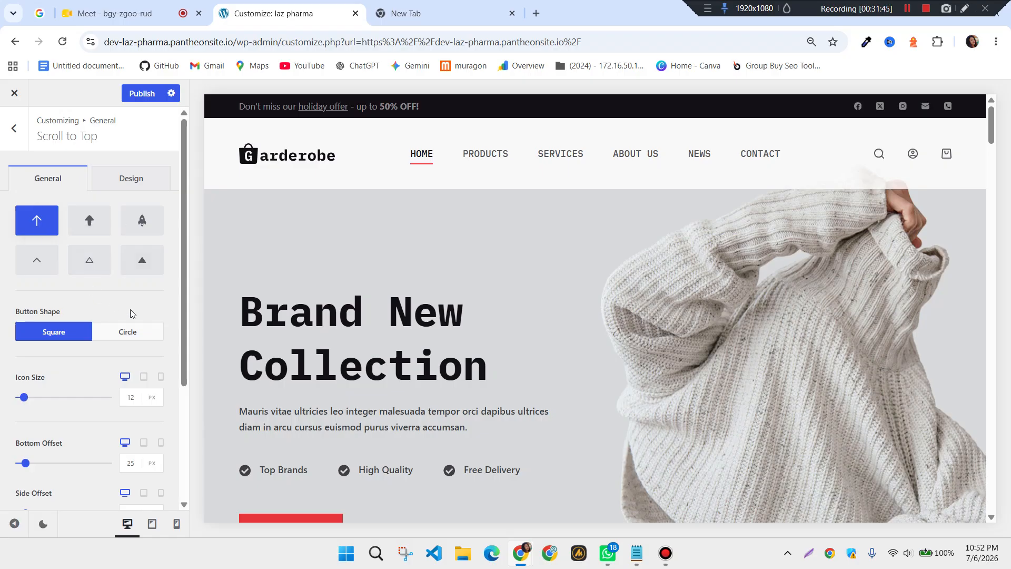
scroll(130, 314, "down", 2)
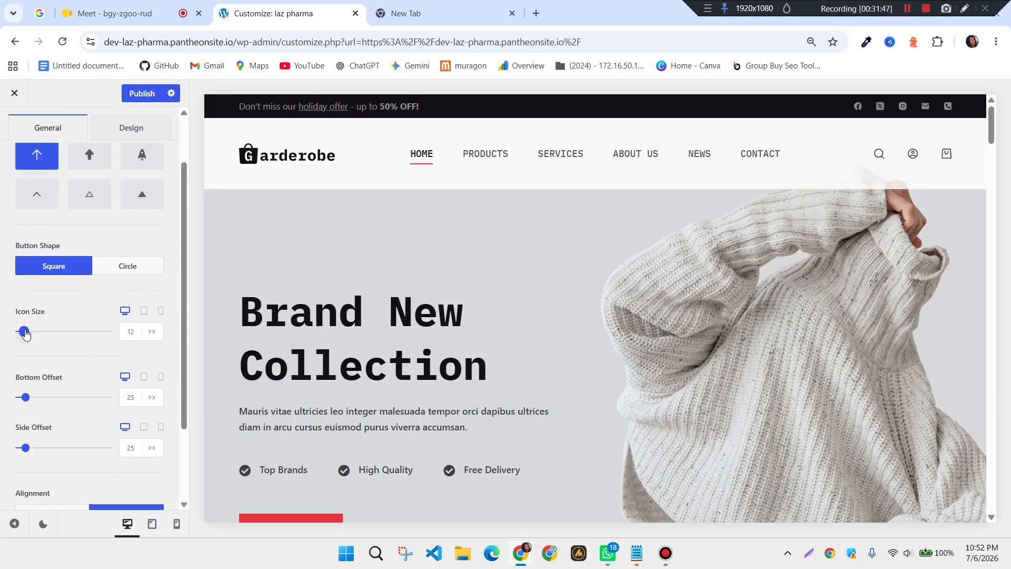
left_click_drag(26, 333, 34, 333)
scroll(77, 391, "down", 3)
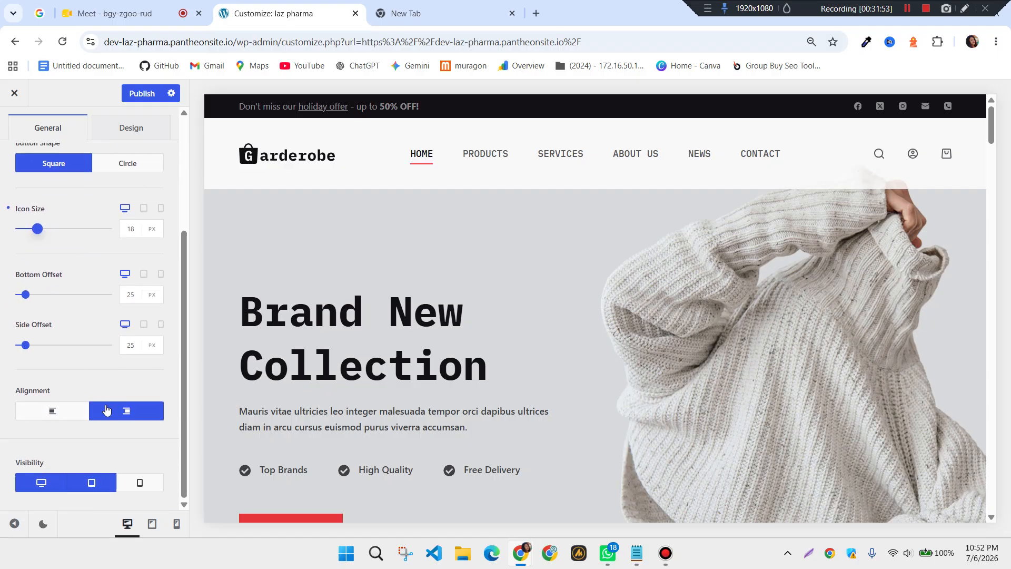
scroll(782, 398, "down", 6)
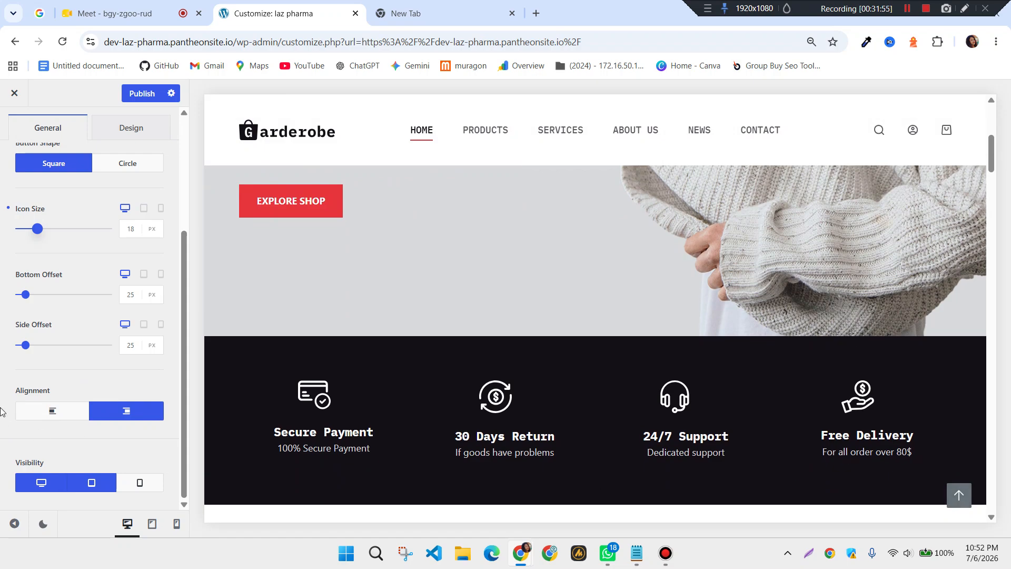
Align the back-to-top button to the right, publish, and return to General
left_click(55, 416)
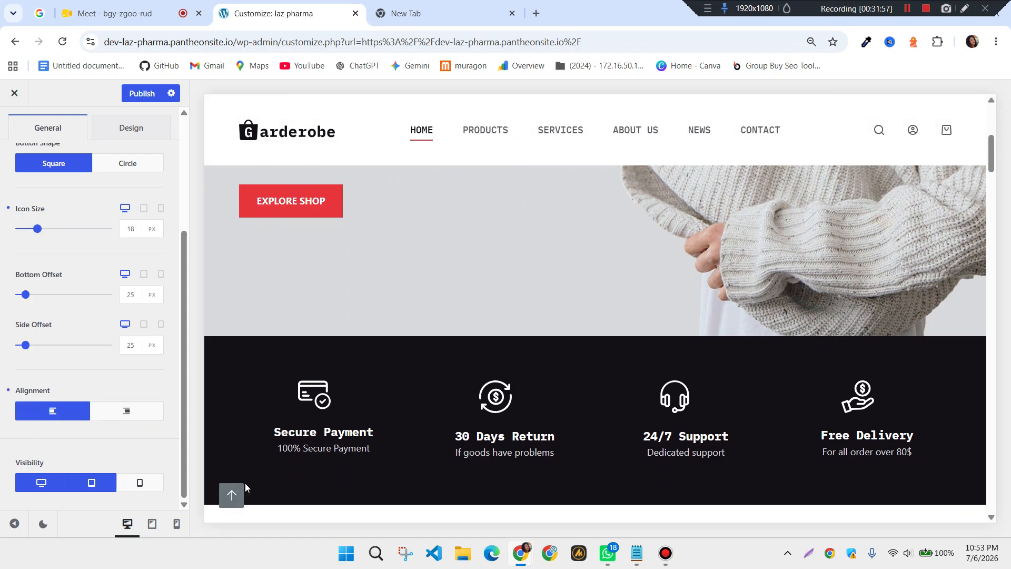
left_click(122, 415)
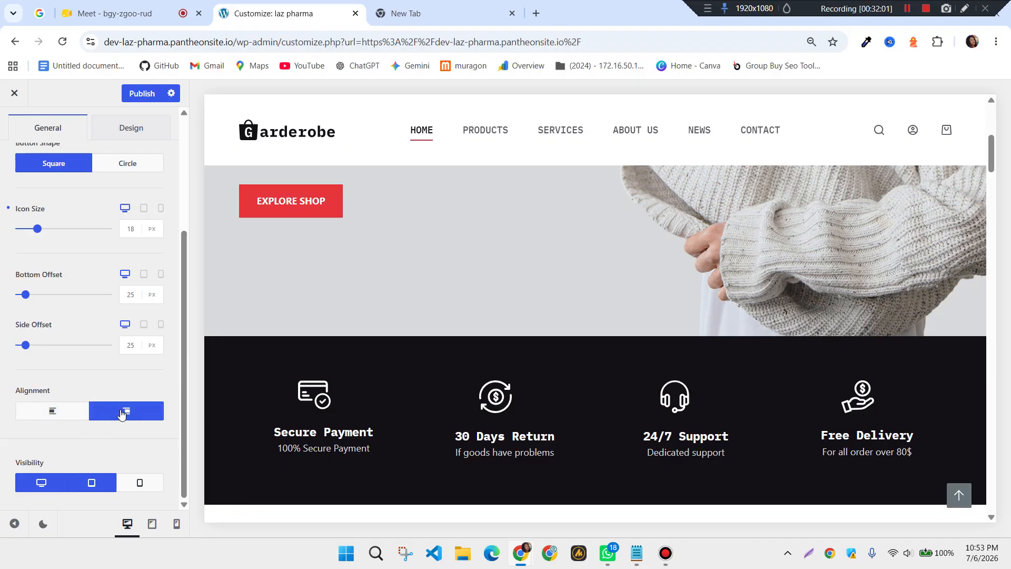
scroll(129, 380, "up", 4)
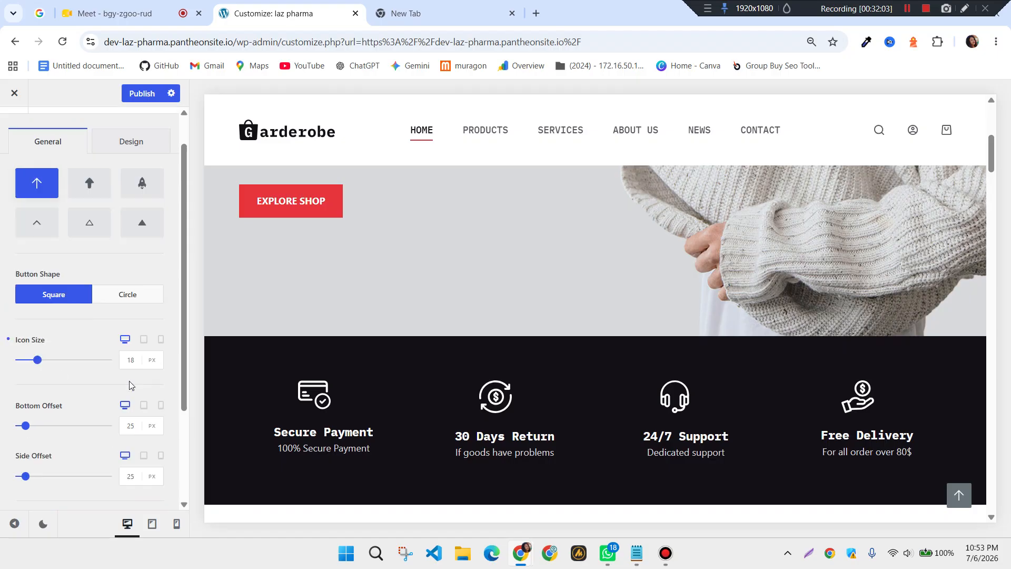
left_click(141, 93)
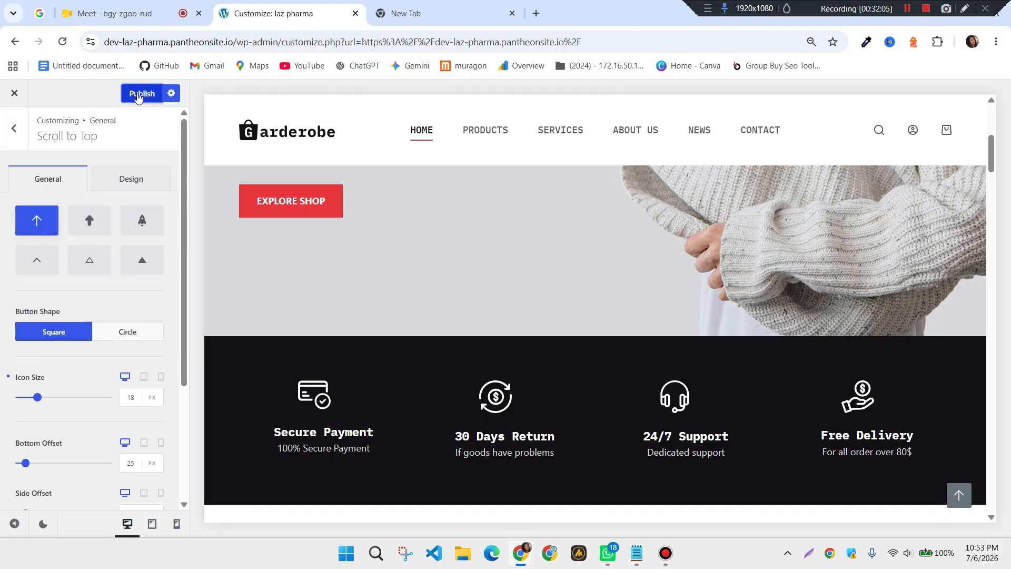
left_click(14, 129)
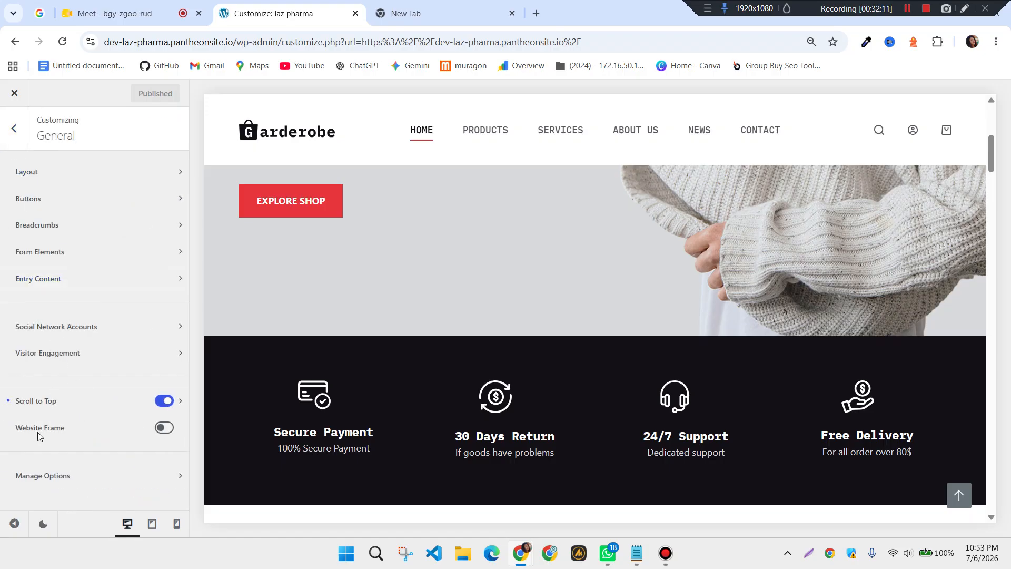
left_click(163, 428)
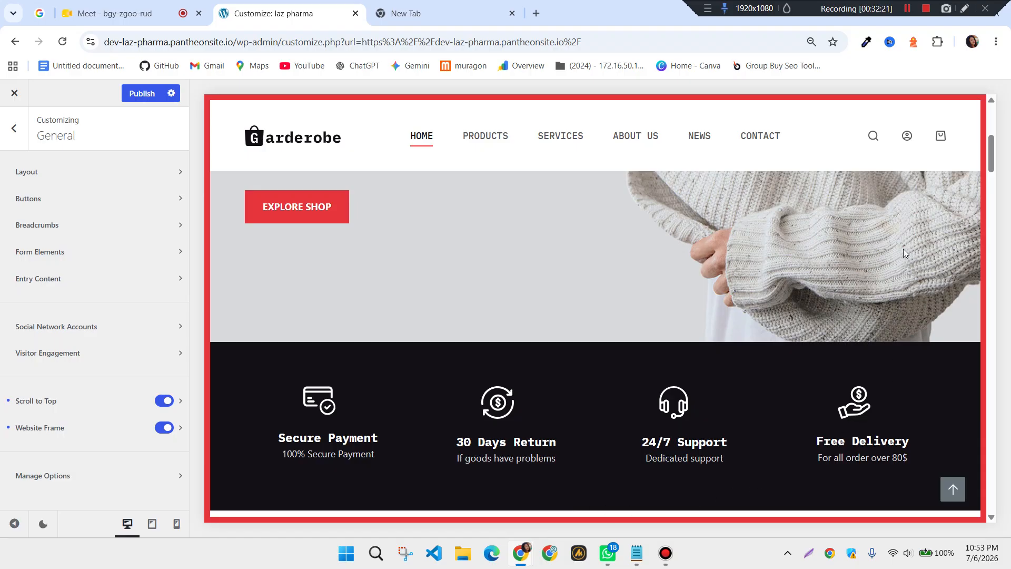
left_click(179, 429)
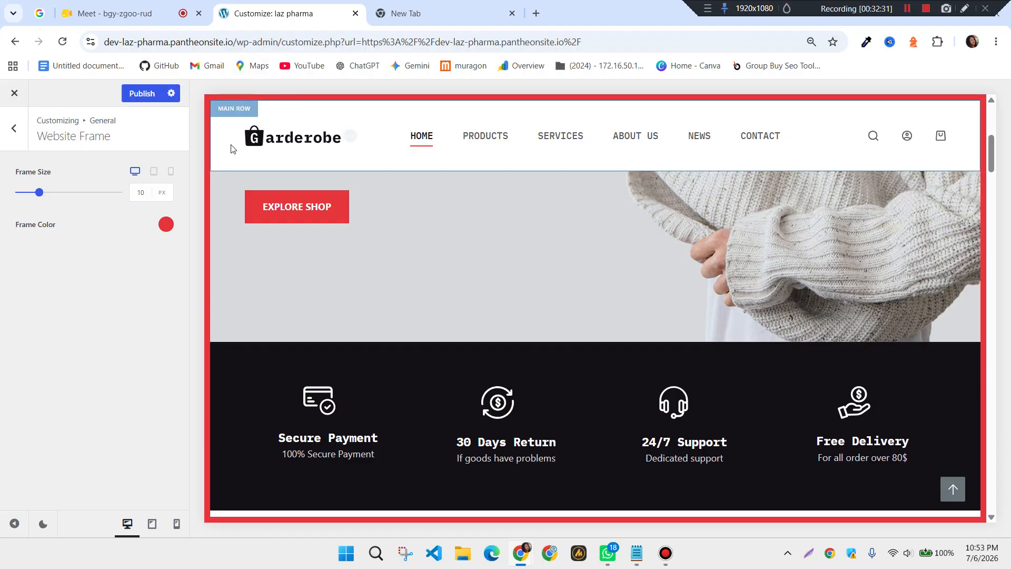
left_click_drag(42, 200, 24, 202)
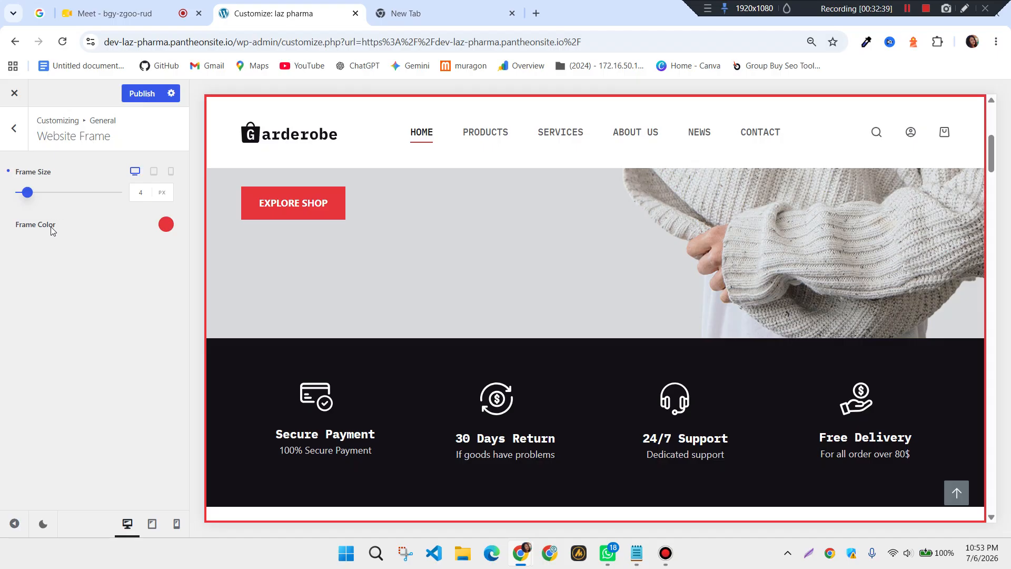
left_click(15, 129)
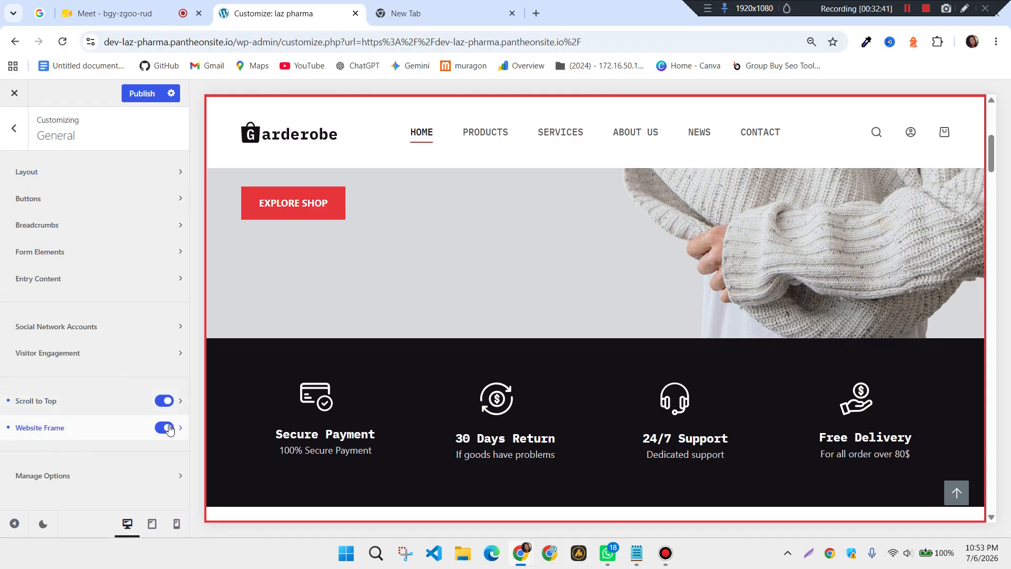
left_click(164, 428)
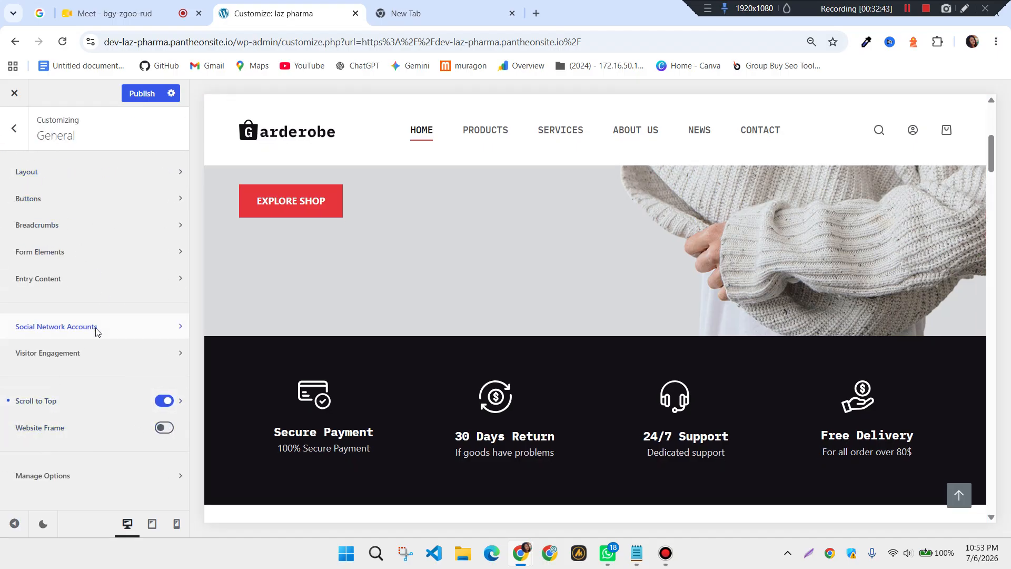
Look at Manage Options, then back out to the main Customizer panel
left_click(175, 478)
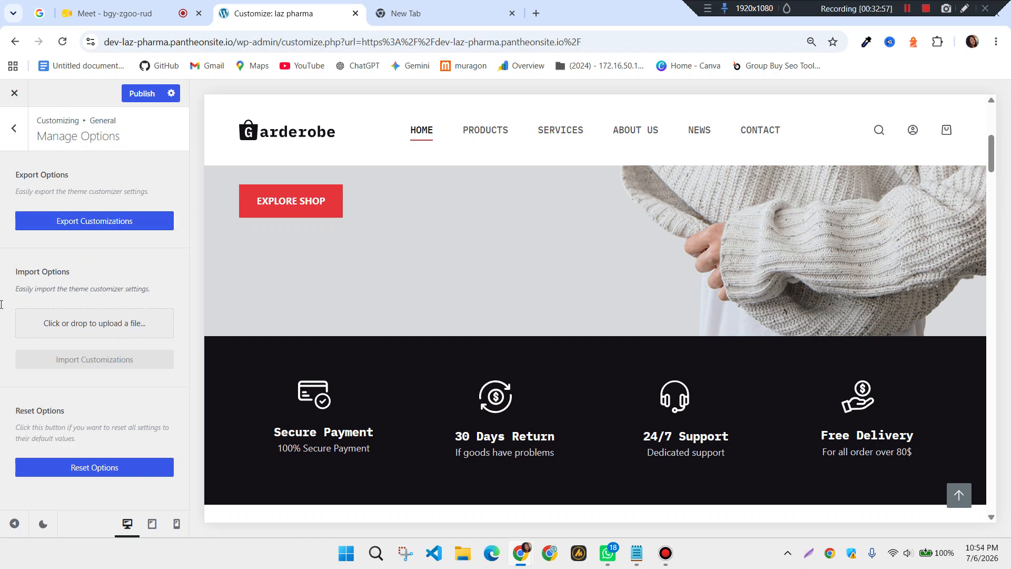
left_click(14, 129)
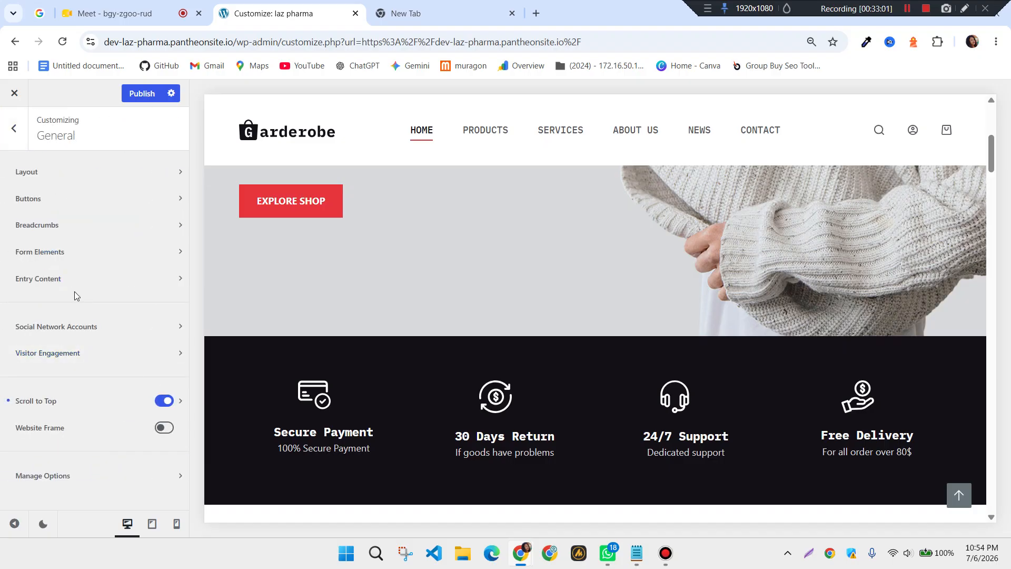
left_click(20, 138)
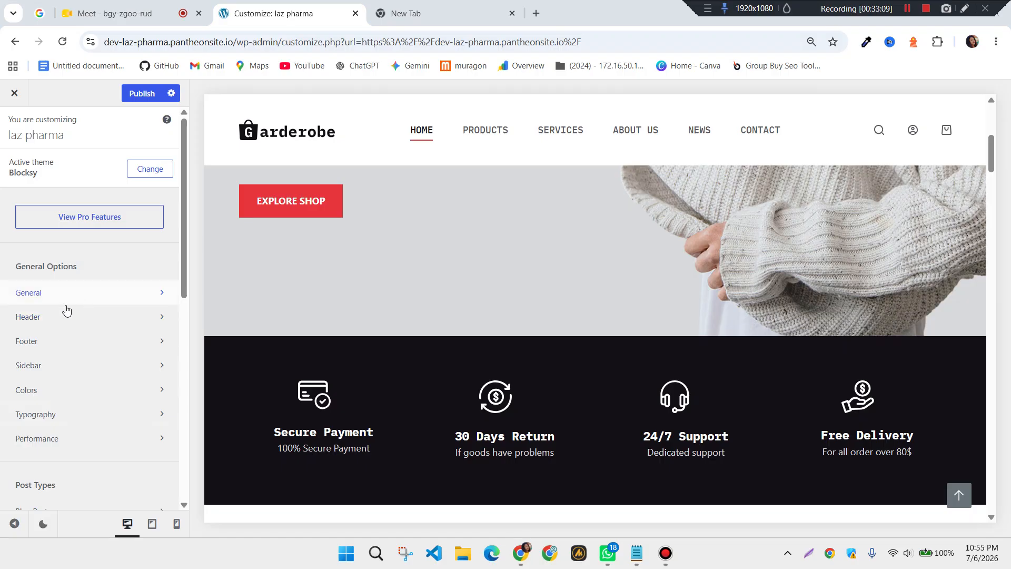
Open the header builder's Cart element settings, showing the Type 1 cart icon at 17 px
left_click(153, 323)
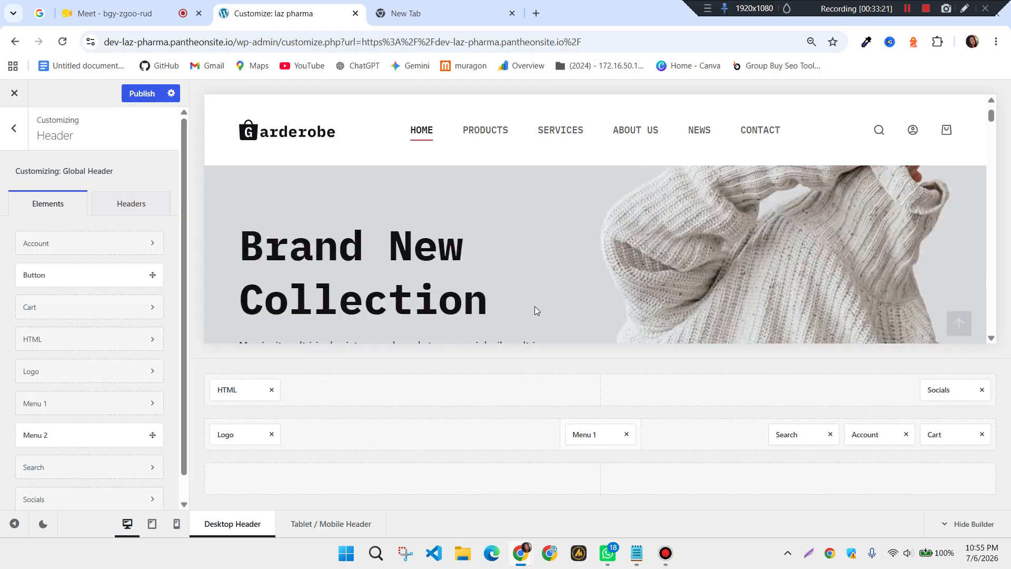
scroll(535, 305, "up", 1)
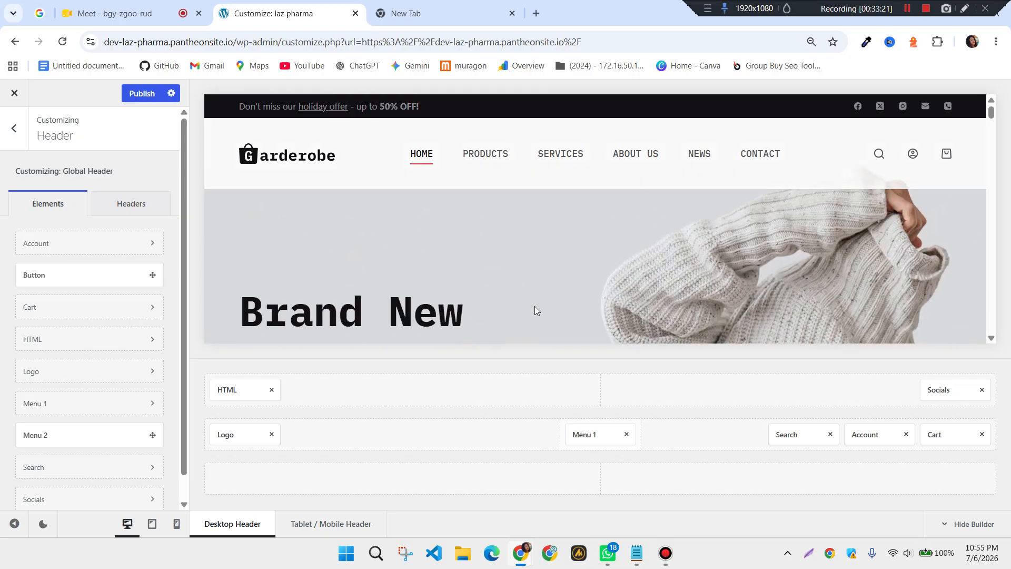
left_click(46, 308)
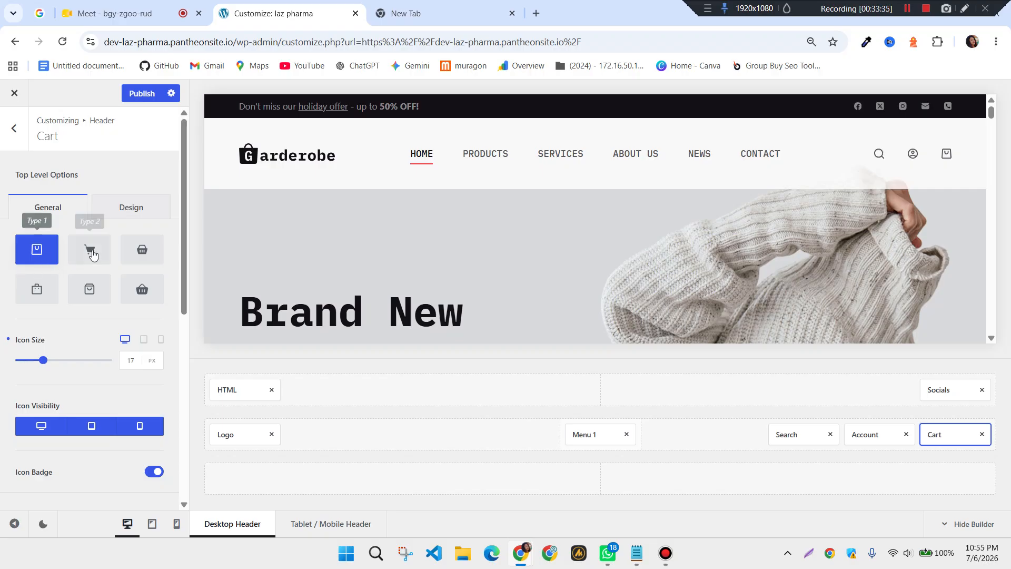
Switch the header cart icon to the Type 3 style
left_click(143, 259)
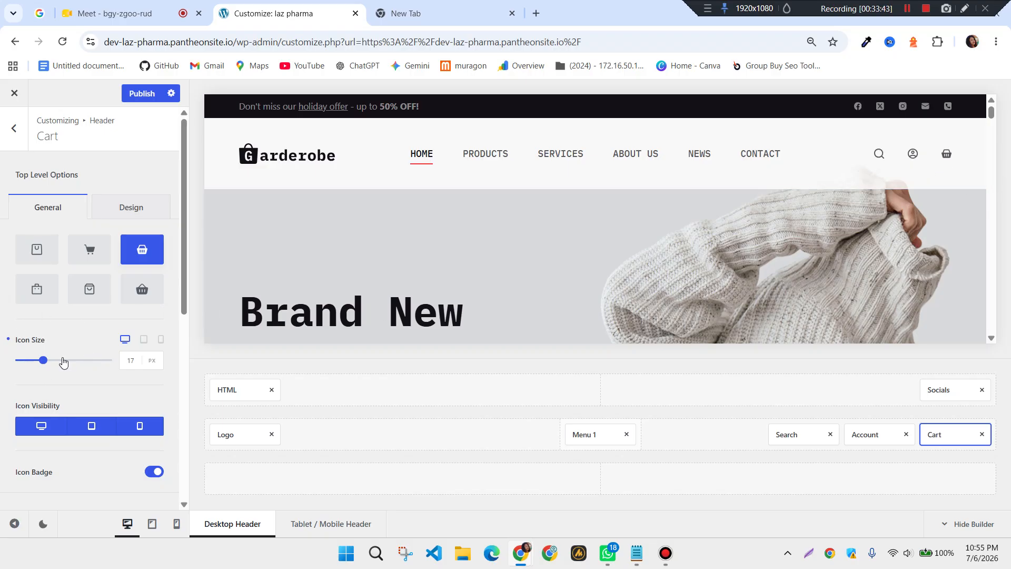
scroll(63, 361, "down", 3)
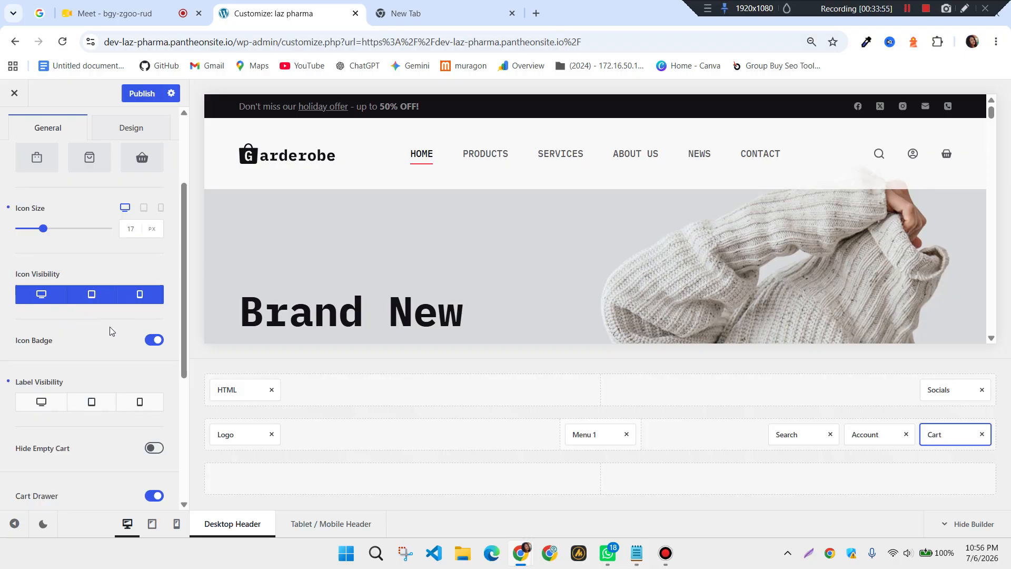
scroll(39, 346, "down", 2)
scroll(33, 327, "up", 1)
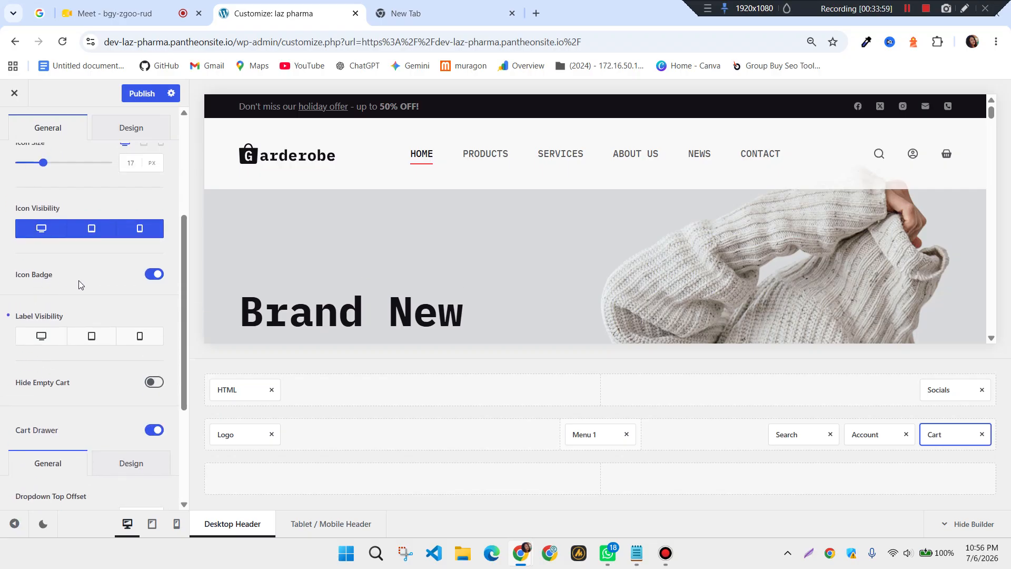
Load the Products page in the preview and add the Black T-shirt to the cart
left_click(496, 157)
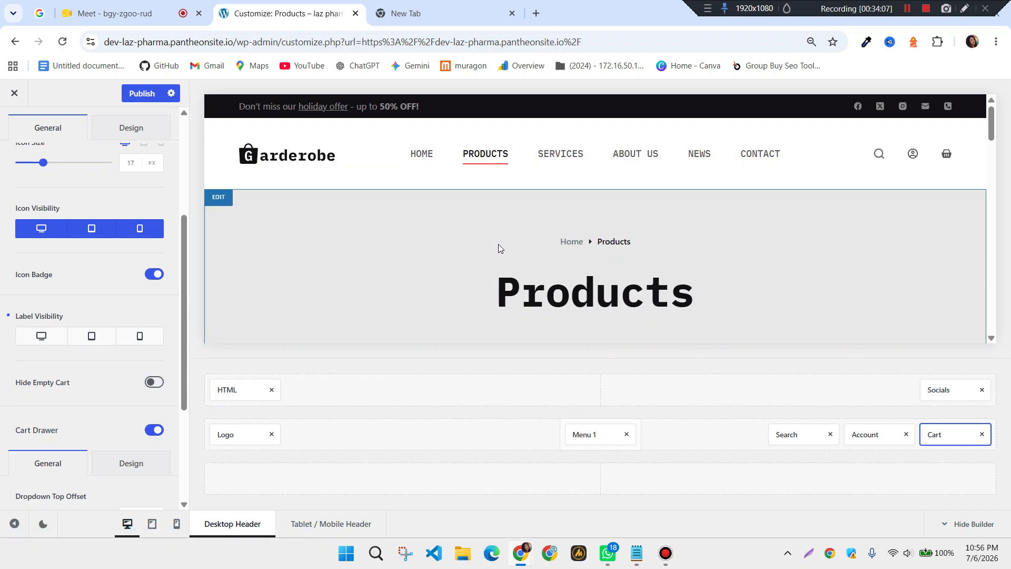
scroll(503, 250, "down", 8)
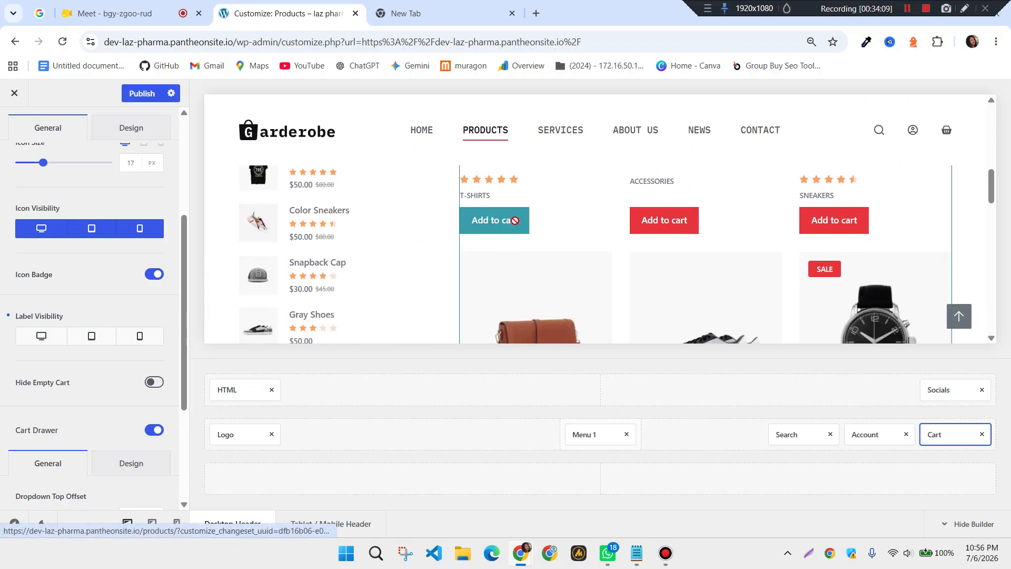
scroll(538, 260, "up", 1)
left_click(515, 293)
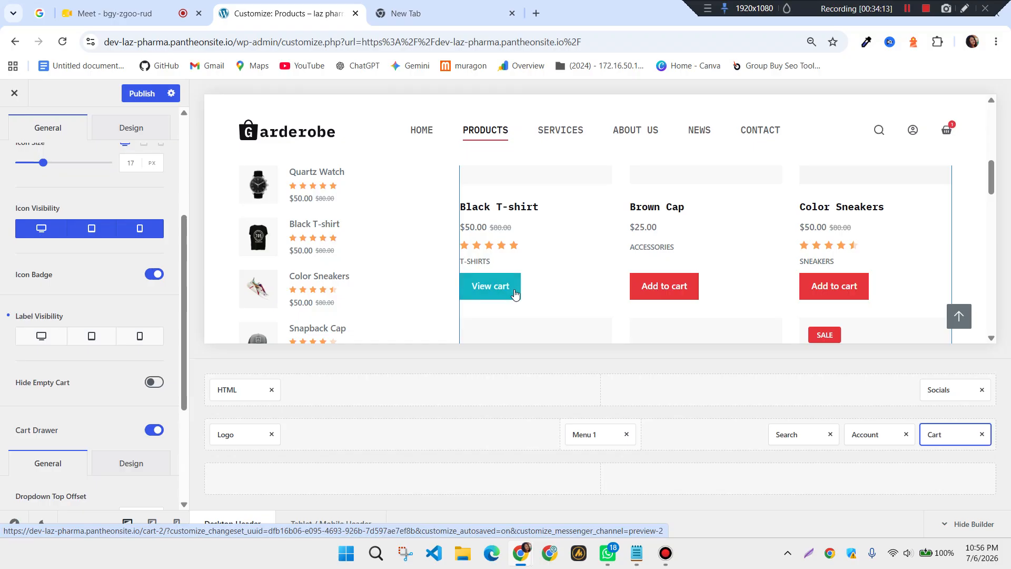
Test the Icon Badge and Hide Empty Cart toggles, leaving both as they were
mouse_move(950, 131)
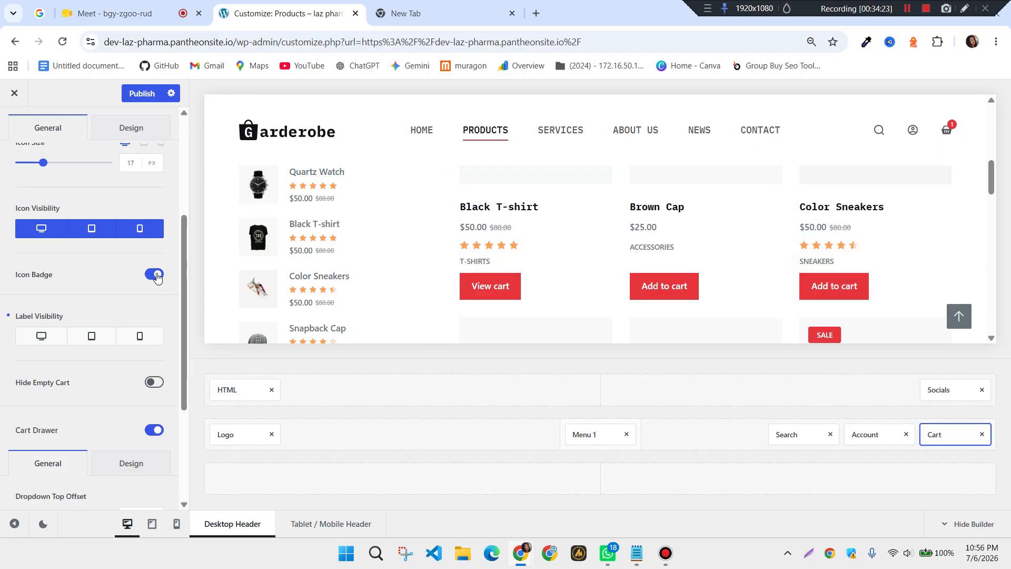
left_click(155, 275)
left_click(152, 279)
scroll(126, 287, "down", 2)
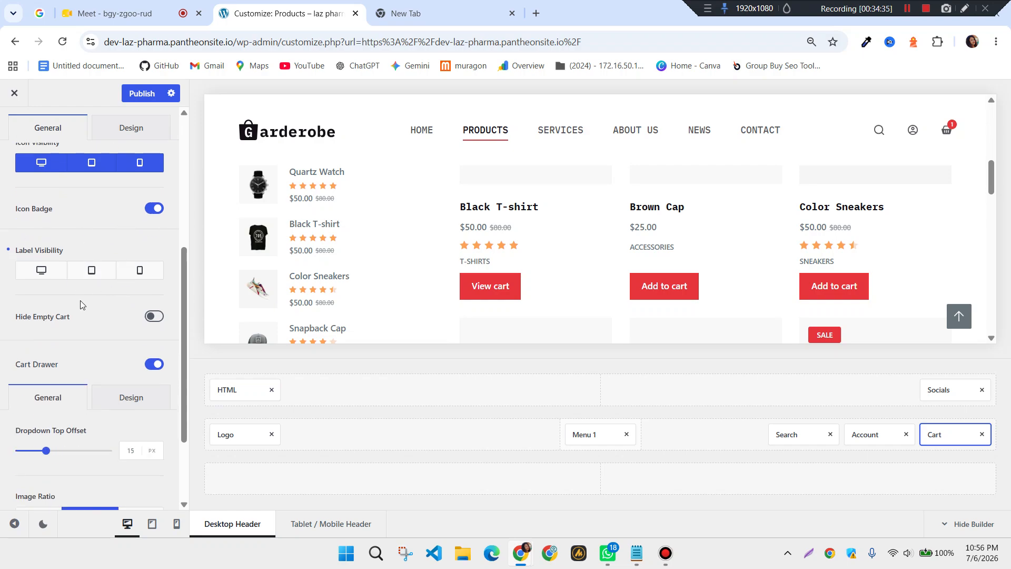
scroll(80, 300, "down", 2)
scroll(37, 213, "up", 2)
left_click(148, 317)
left_click(154, 317)
Review the Cart Drawer design settings, with the Black T-shirt at $50.00 in the cart
scroll(79, 316, "down", 1)
scroll(93, 293, "down", 1)
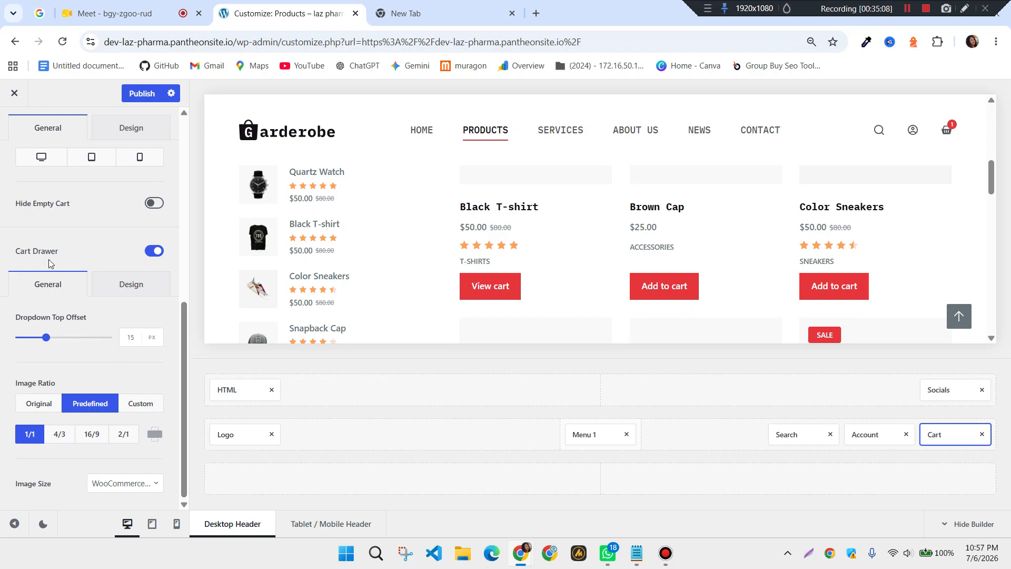
left_click(131, 285)
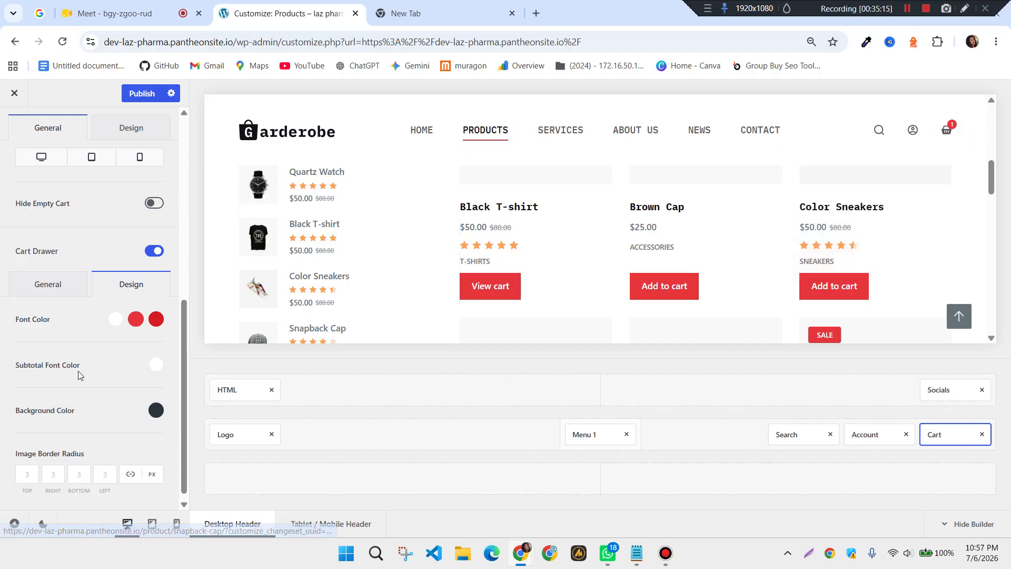
scroll(78, 371, "down", 1)
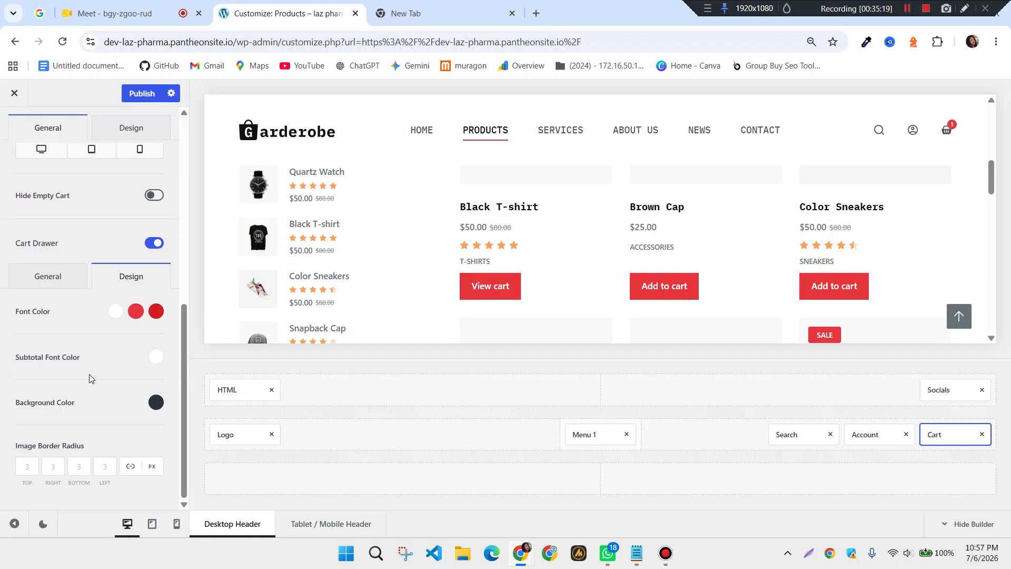
scroll(89, 368, "up", 5)
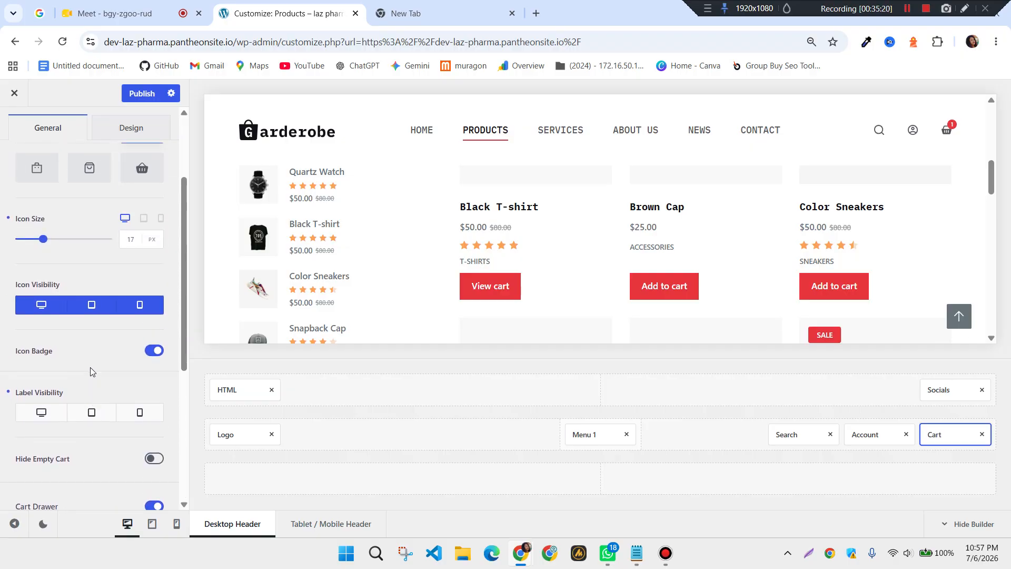
scroll(90, 366, "up", 3)
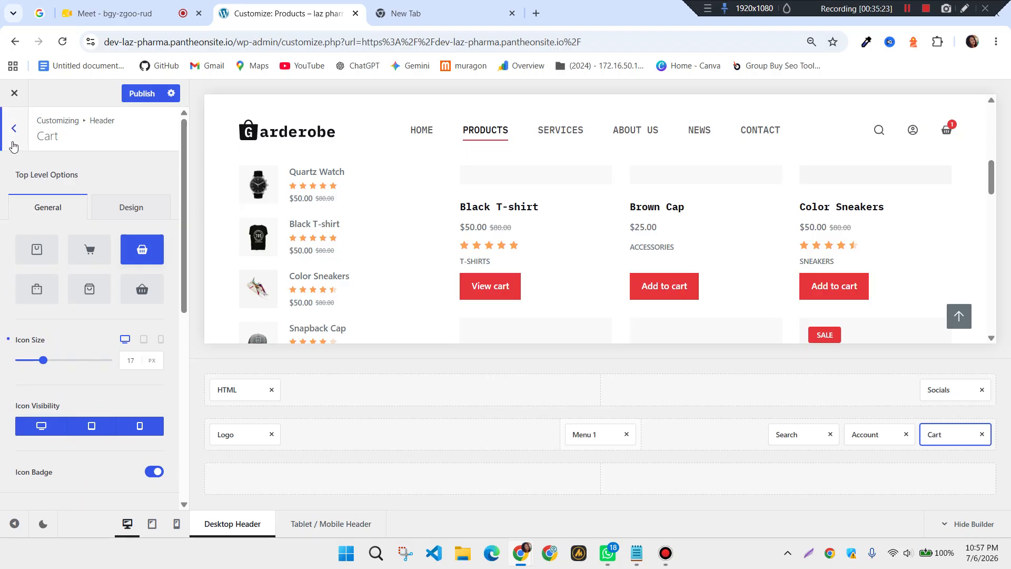
Publish the cart changes and open the header HTML element with the home page previewed
left_click(147, 95)
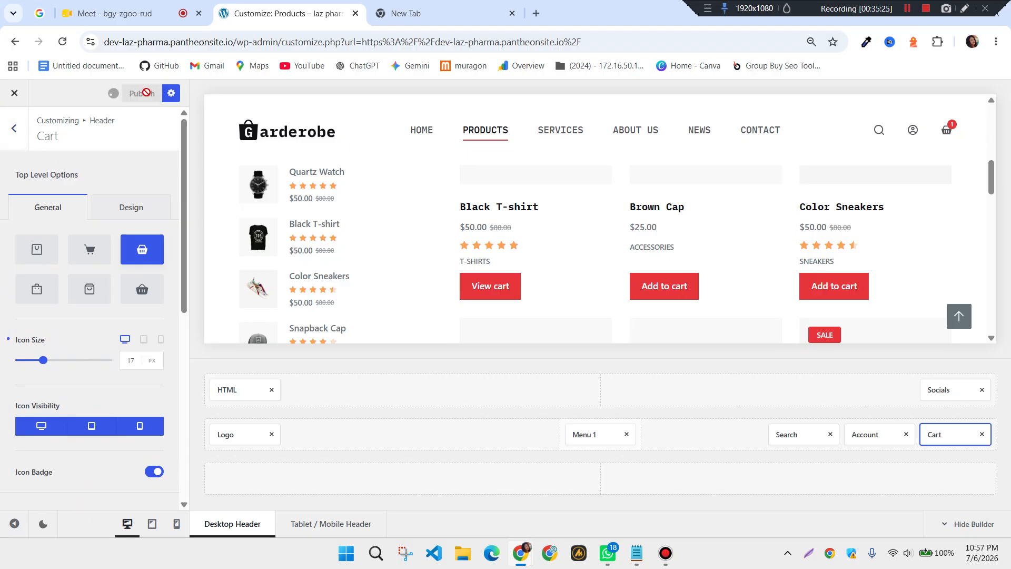
left_click(19, 138)
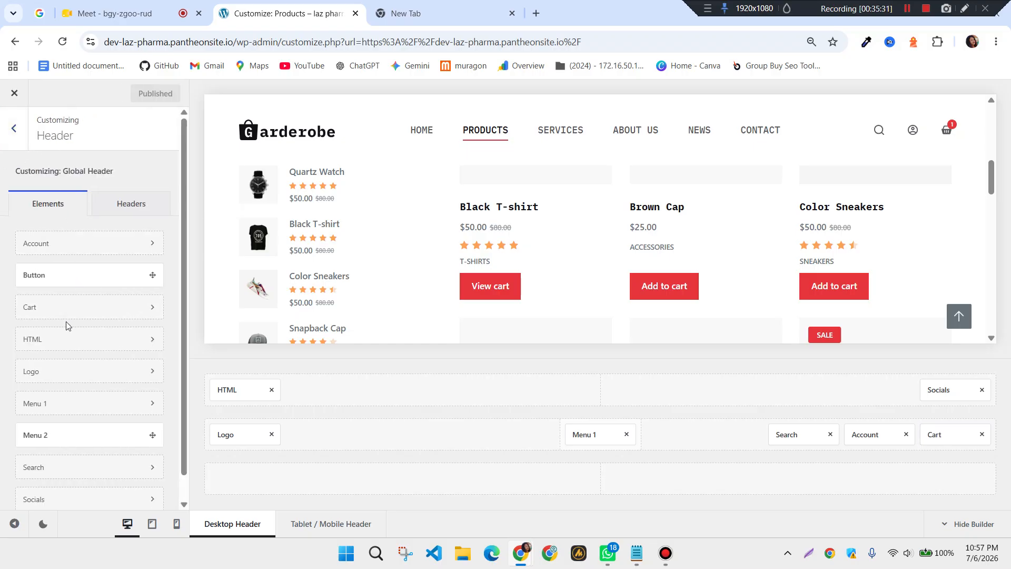
left_click(47, 347)
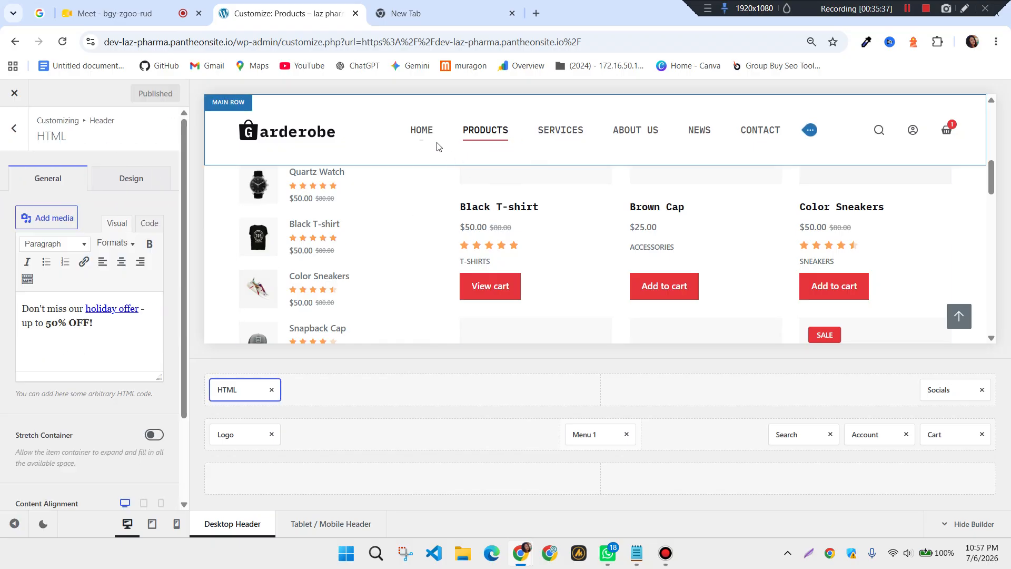
left_click(422, 131)
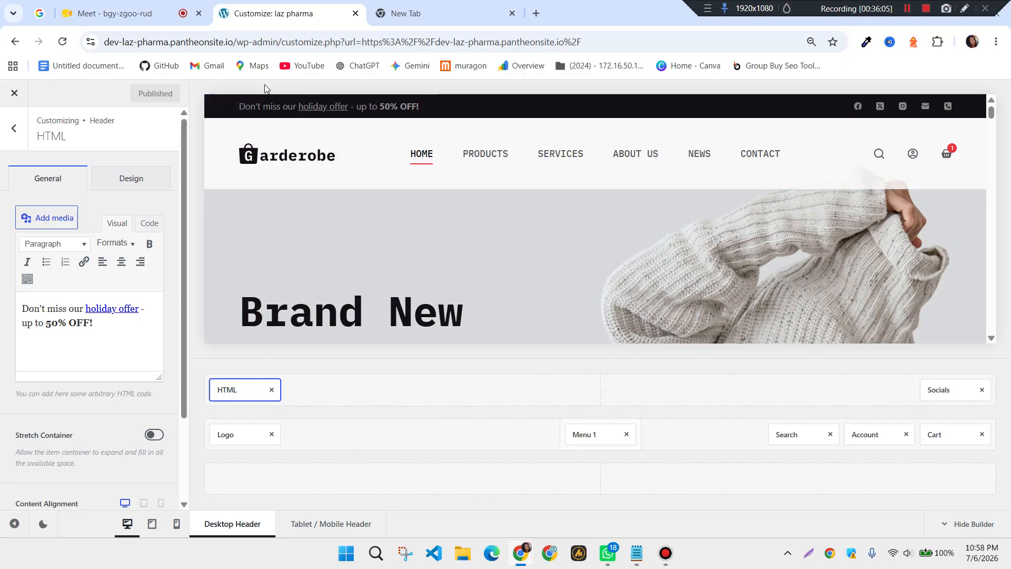
Replace the top-bar holiday offer text with 'Welcome Our Shop'
left_click(97, 322)
left_click_drag(93, 323, 24, 313)
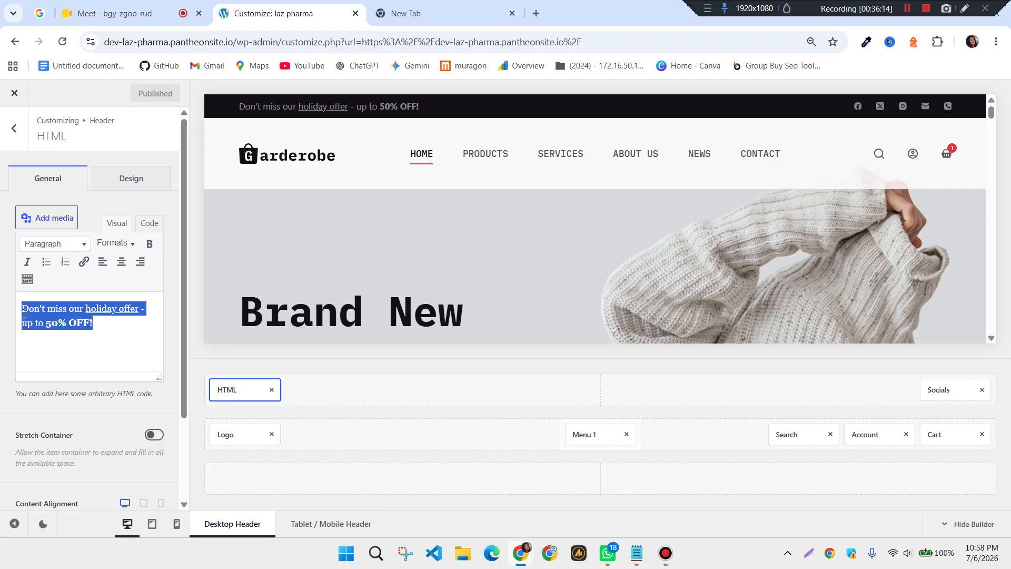
type("W")
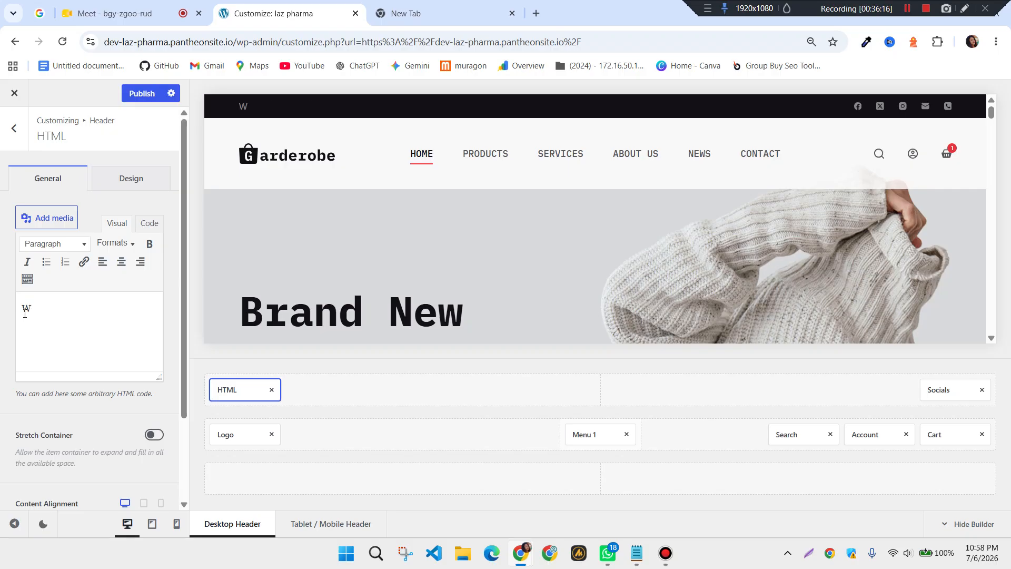
type("elcome Our Shop")
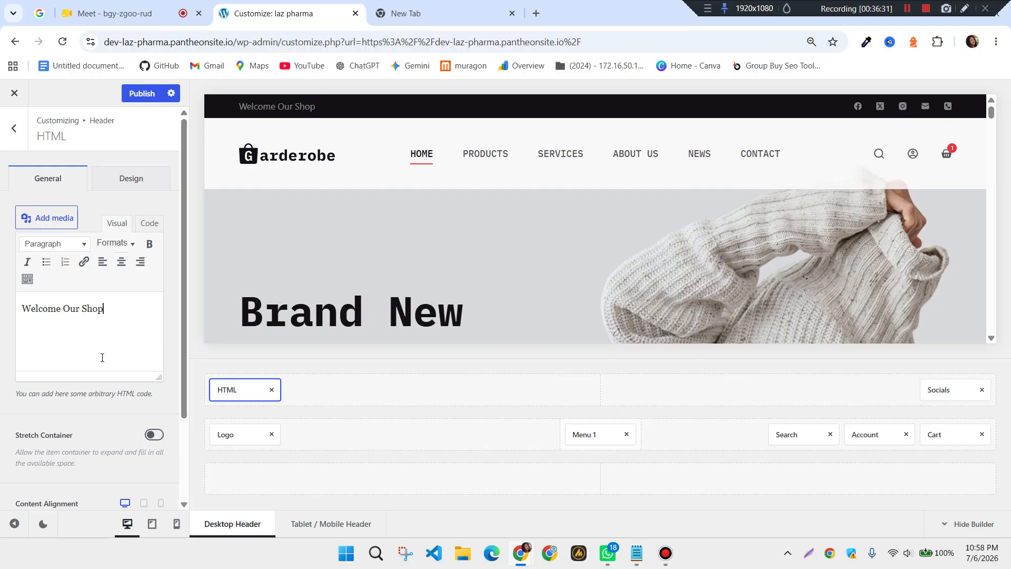
Switch the HTML element to Code view and delete the <p> paragraph markup
left_click(150, 225)
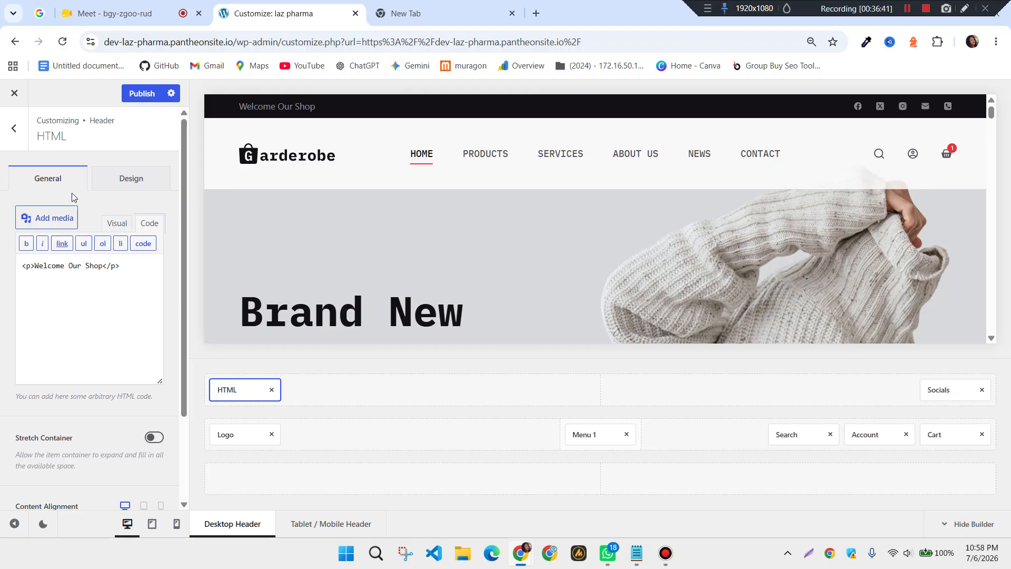
left_click(117, 224)
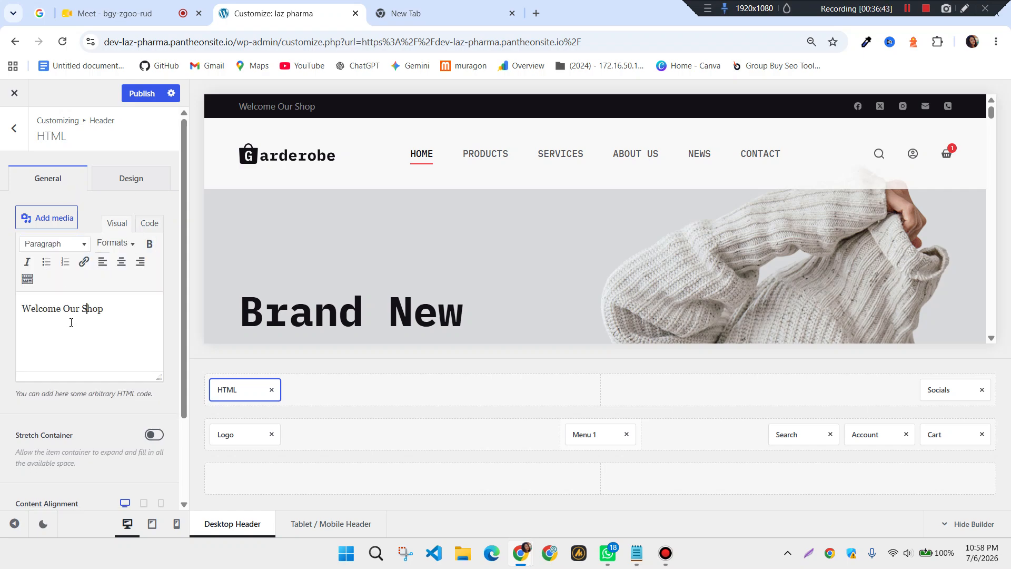
left_click(150, 224)
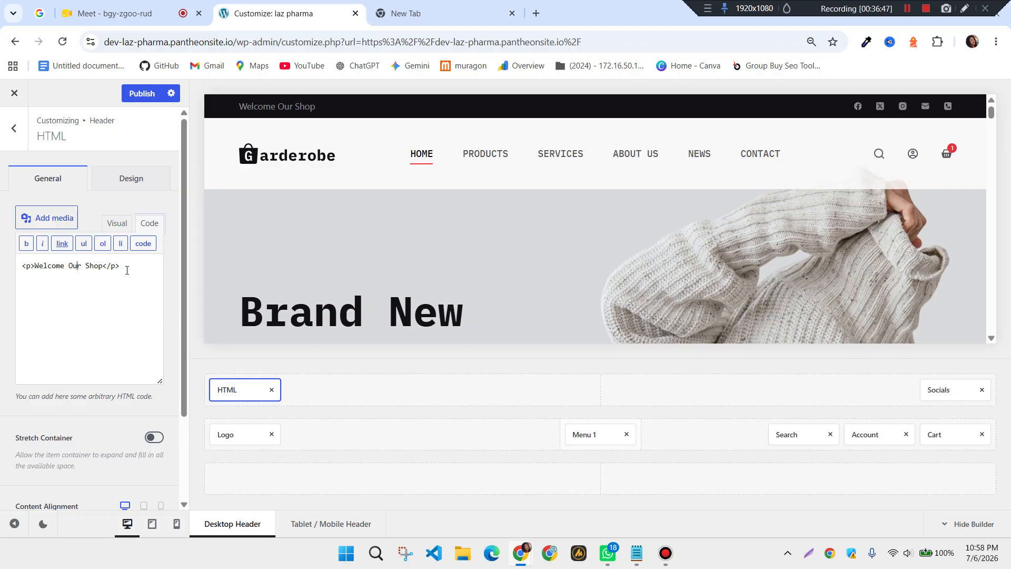
left_click_drag(122, 267, 105, 273)
left_click_drag(20, 270, 36, 266)
key("Right")
left_click_drag(120, 267, 22, 276)
key("BackSpace")
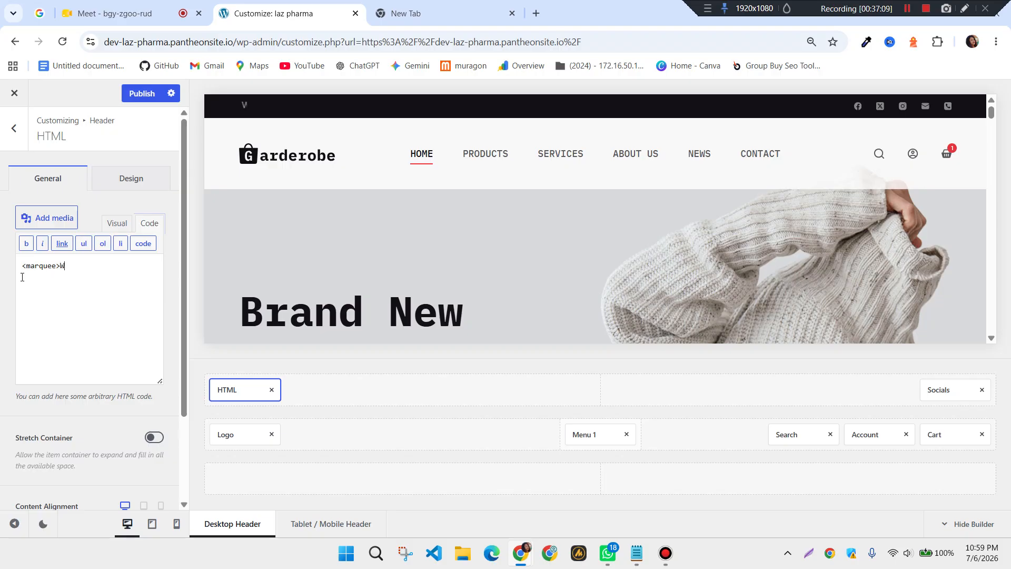
Enter <marquee>Welcome Our Shop</marquee> as the element's HTML so the text scrolls
type("lcome Our Shop</")
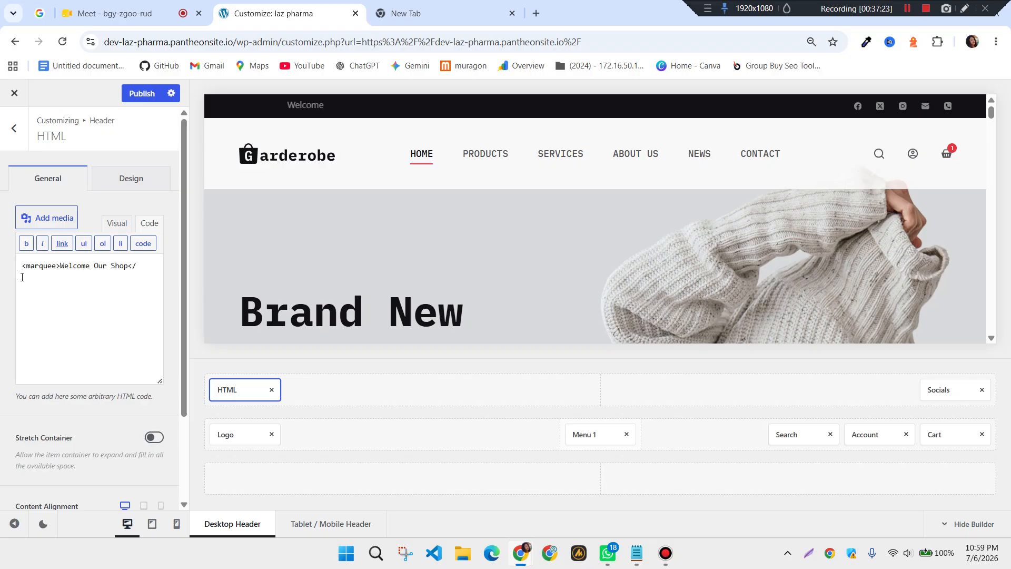
type("marquee>")
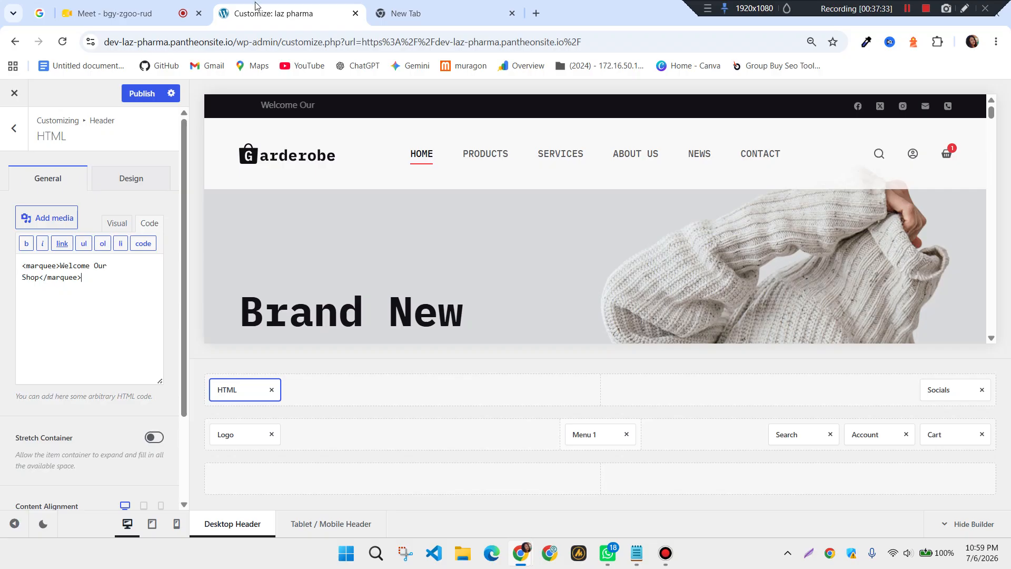
scroll(110, 288, "down", 2)
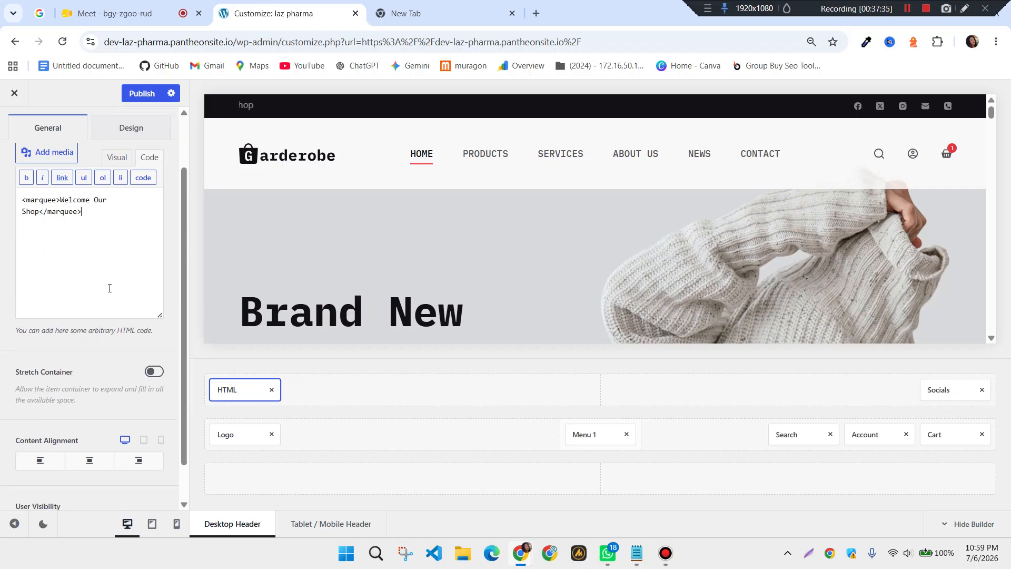
scroll(110, 288, "down", 1)
scroll(112, 285, "up", 3)
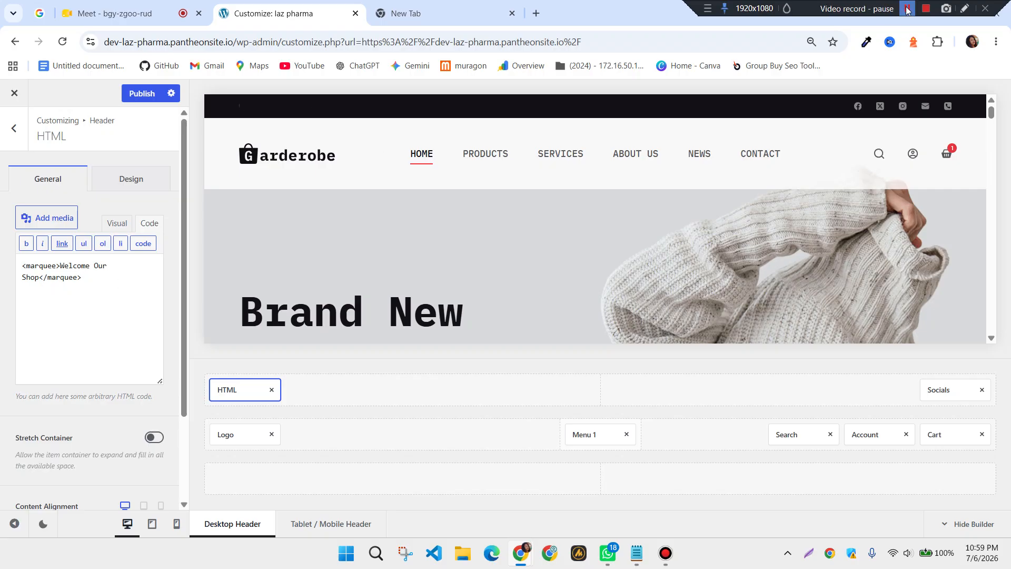
Set the top-bar welcome text's font family to Impact in the Design settings
left_click(113, 180)
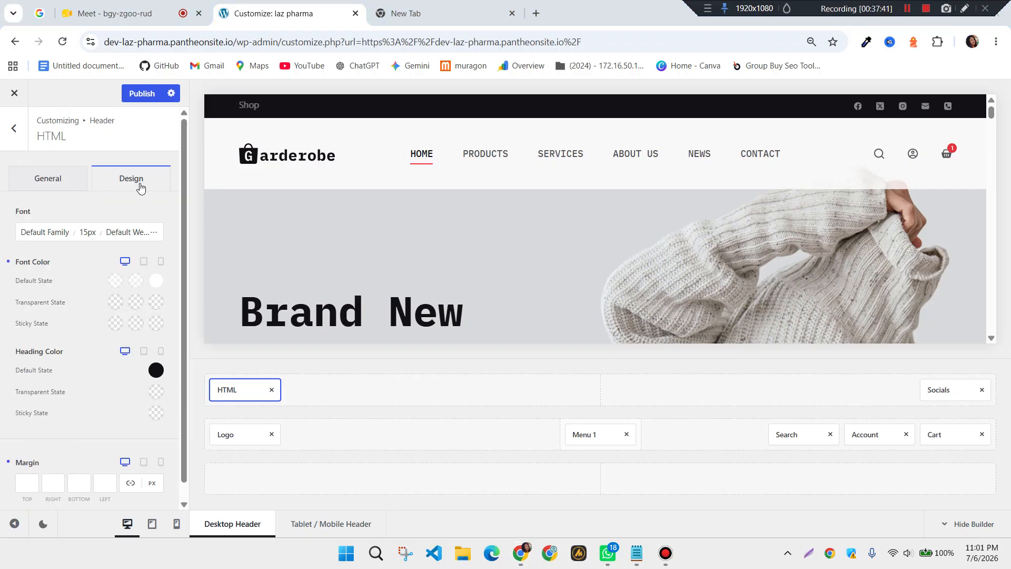
scroll(127, 237, "down", 1)
left_click(26, 461)
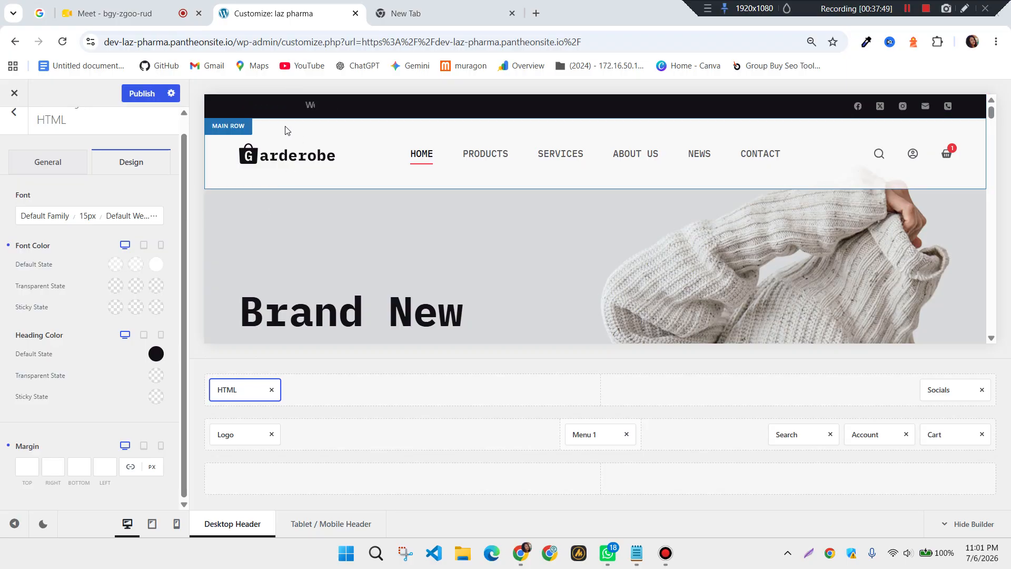
left_click(28, 468)
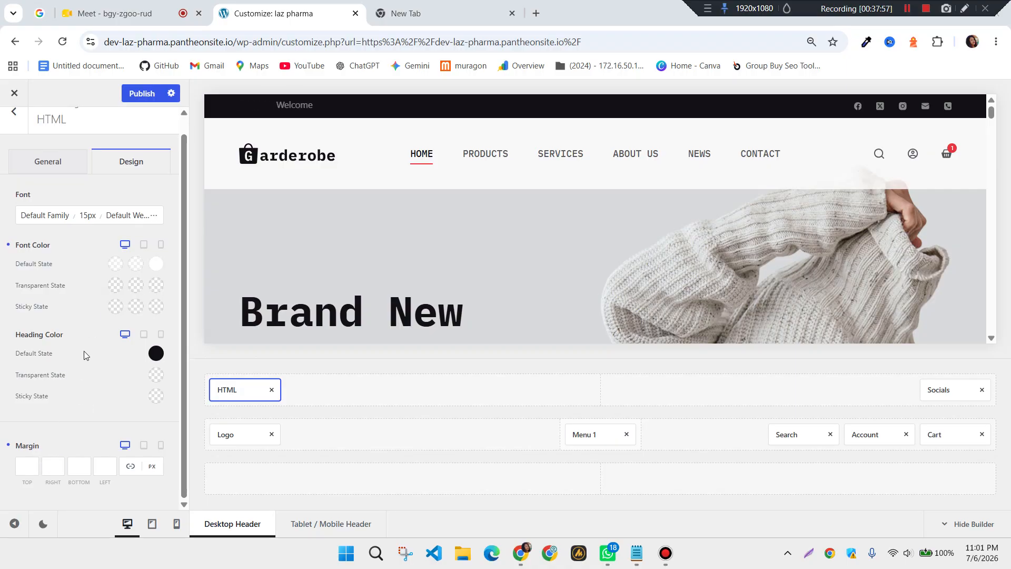
scroll(83, 351, "up", 1)
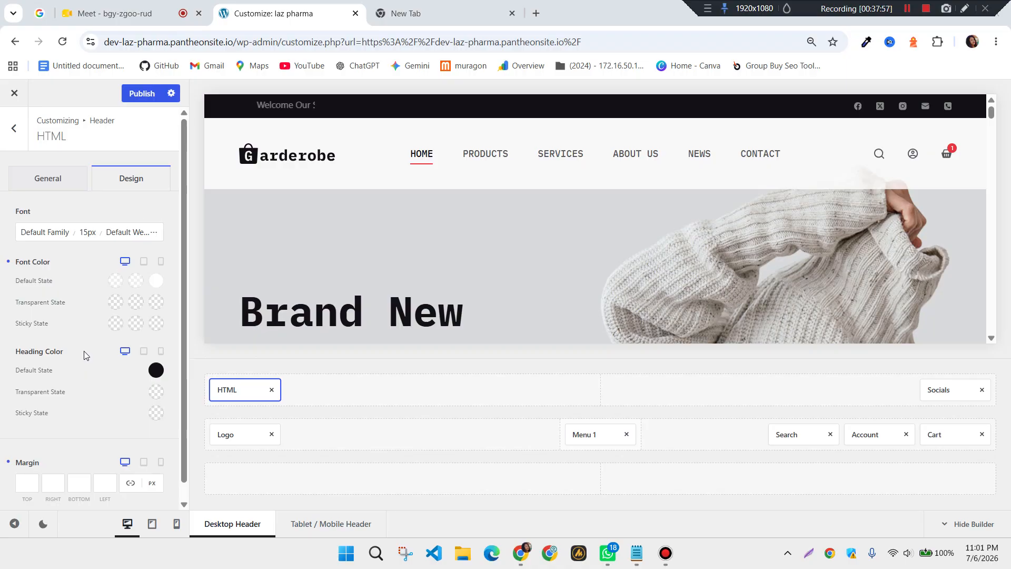
left_click(58, 236)
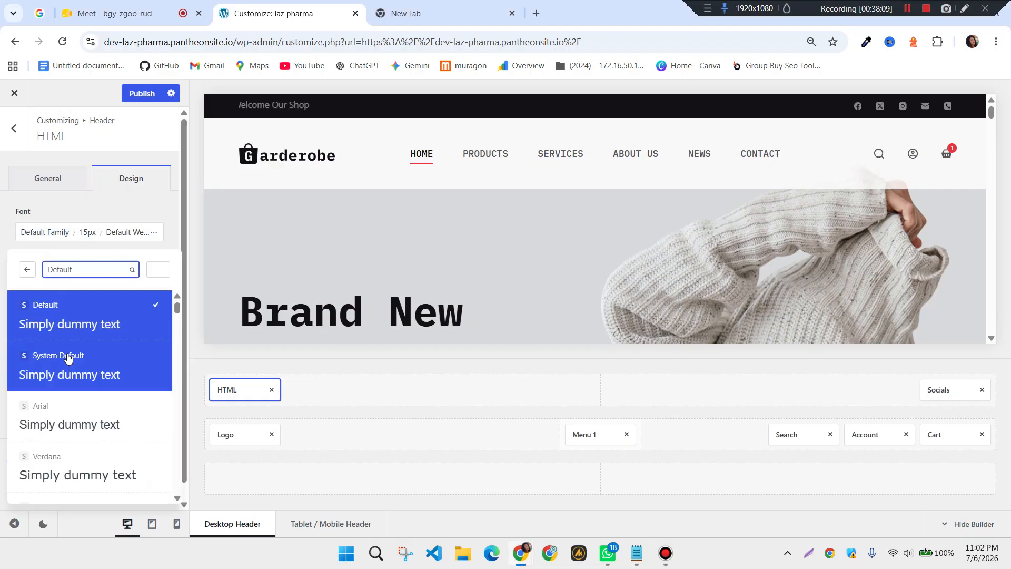
scroll(75, 422, "down", 5)
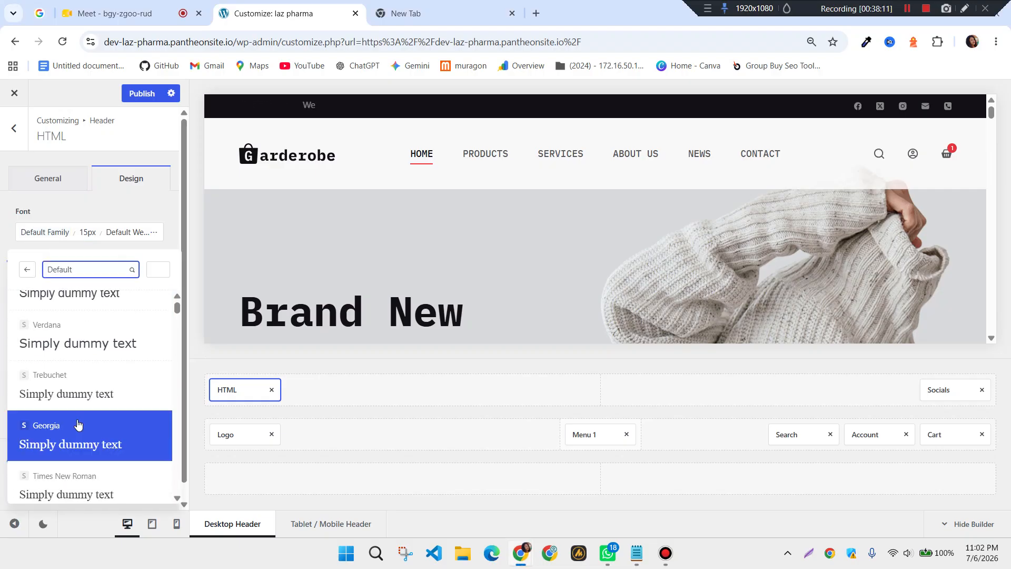
scroll(77, 423, "down", 3)
left_click(78, 343)
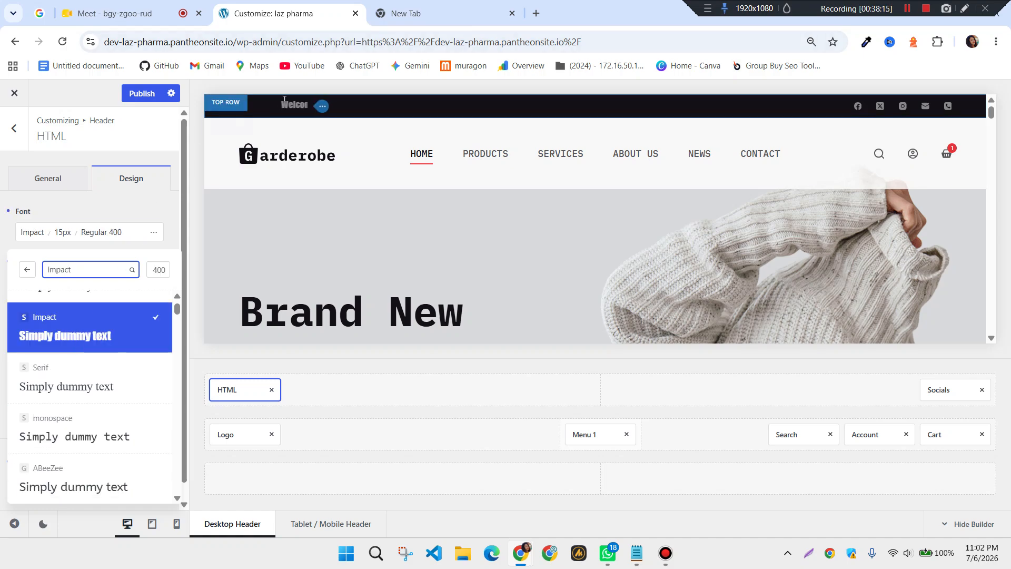
Set the font size to 30px with Regular 400 weight and publish the header
left_click(63, 234)
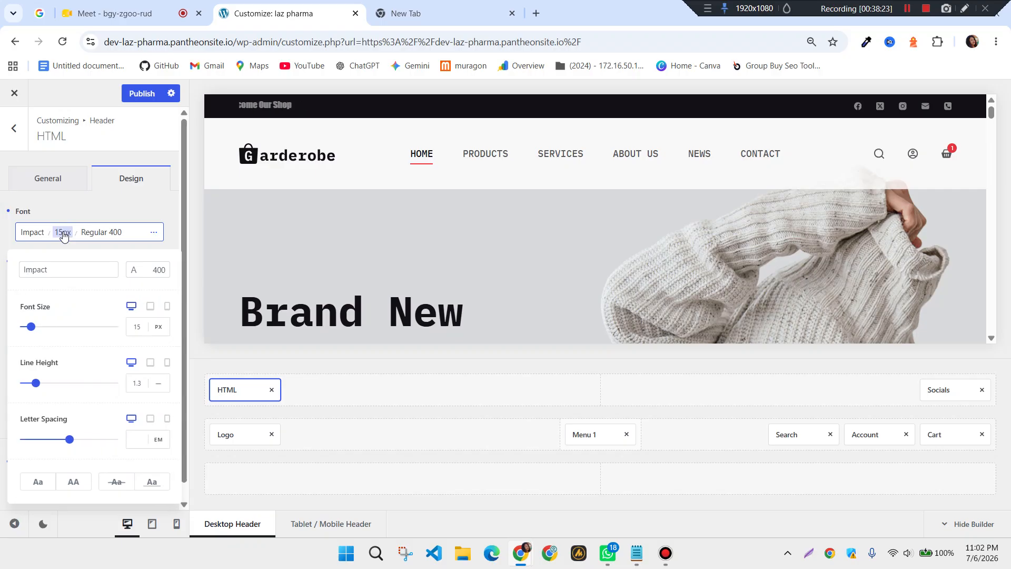
left_click_drag(31, 328, 37, 328)
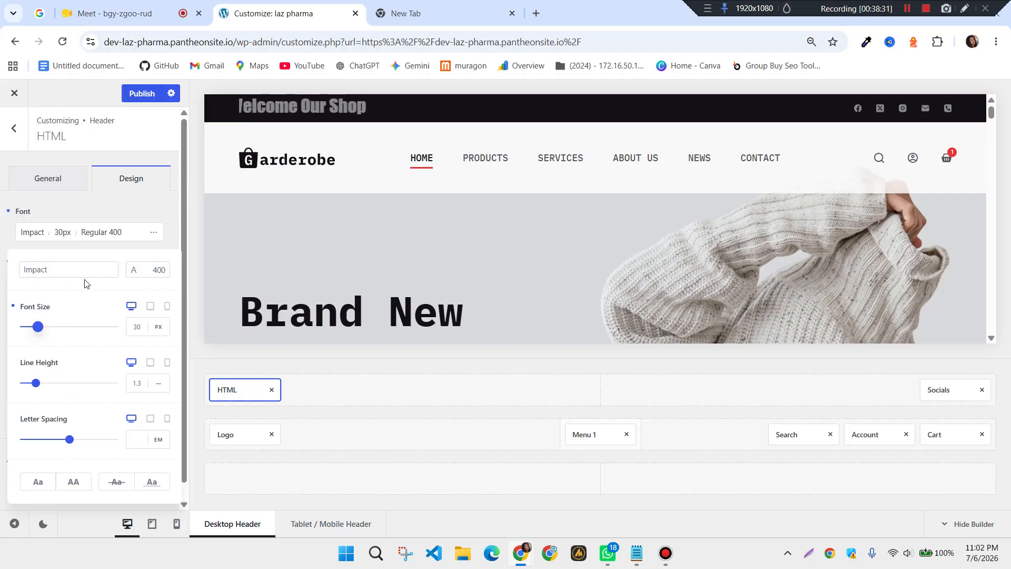
triple_click(108, 234)
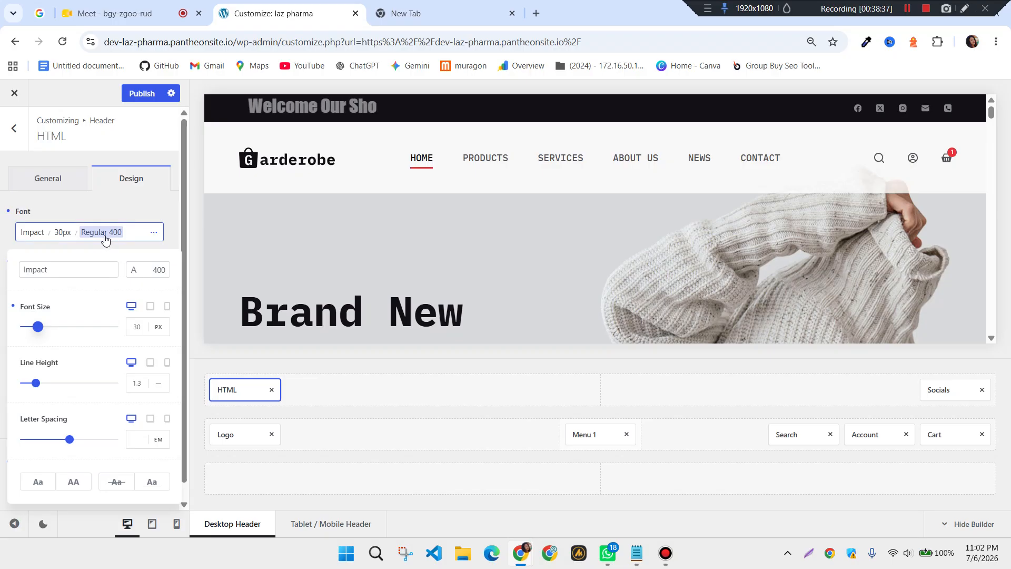
left_click(106, 238)
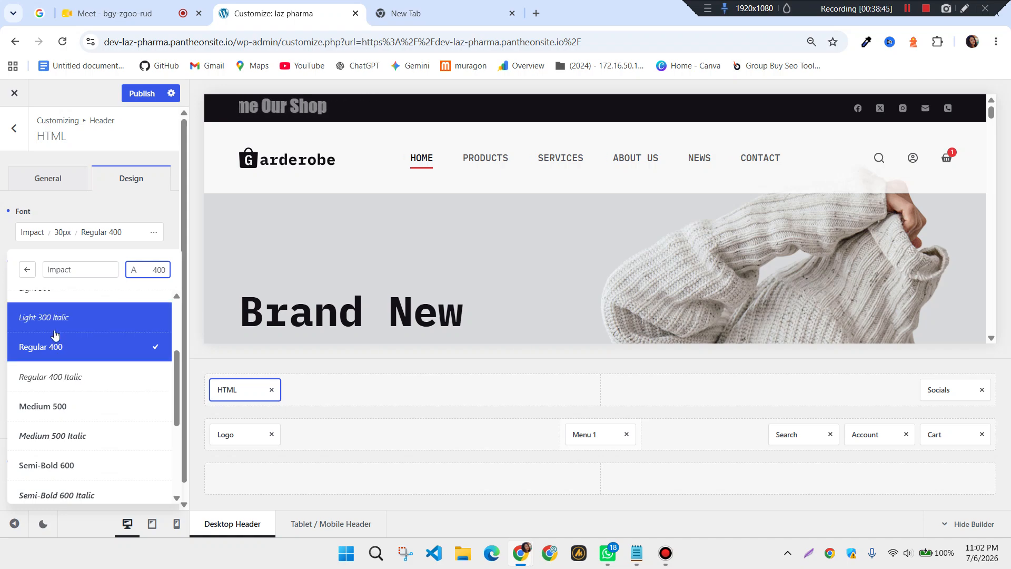
scroll(63, 428, "down", 3)
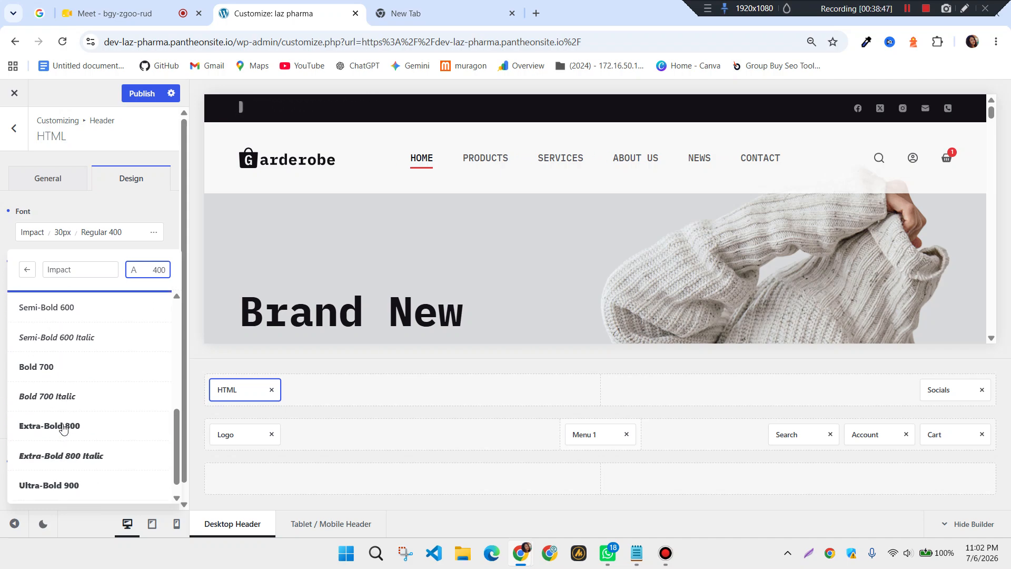
scroll(59, 492, "up", 5)
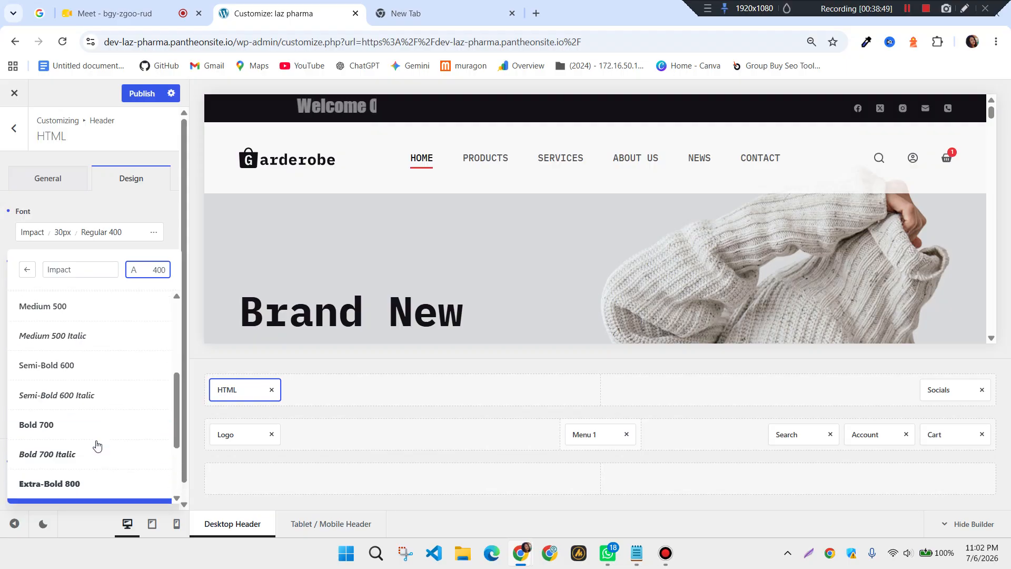
left_click(141, 95)
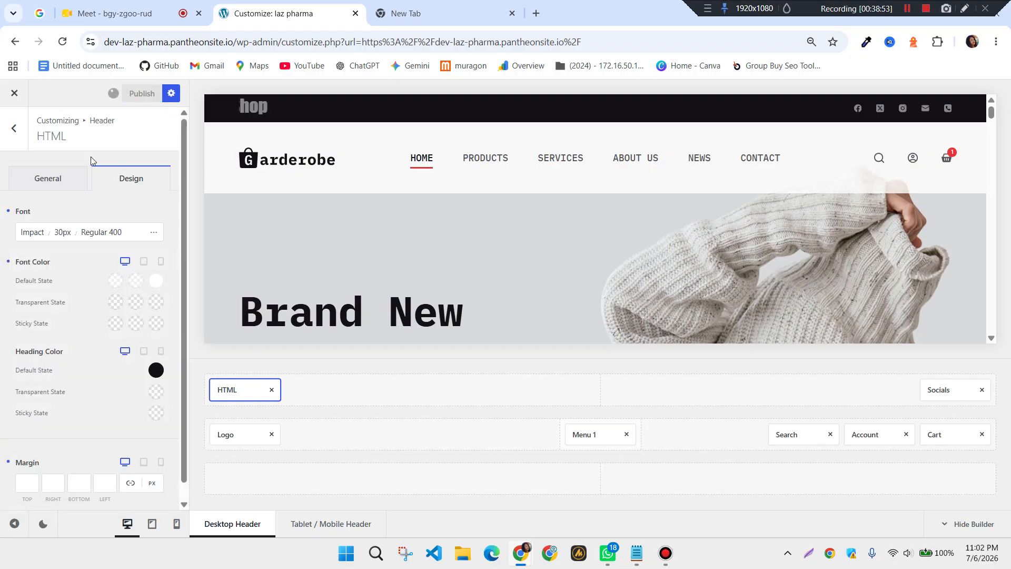
Rearrange the top row: HTML welcome text on the left, Socials element in the right column
left_click(64, 187)
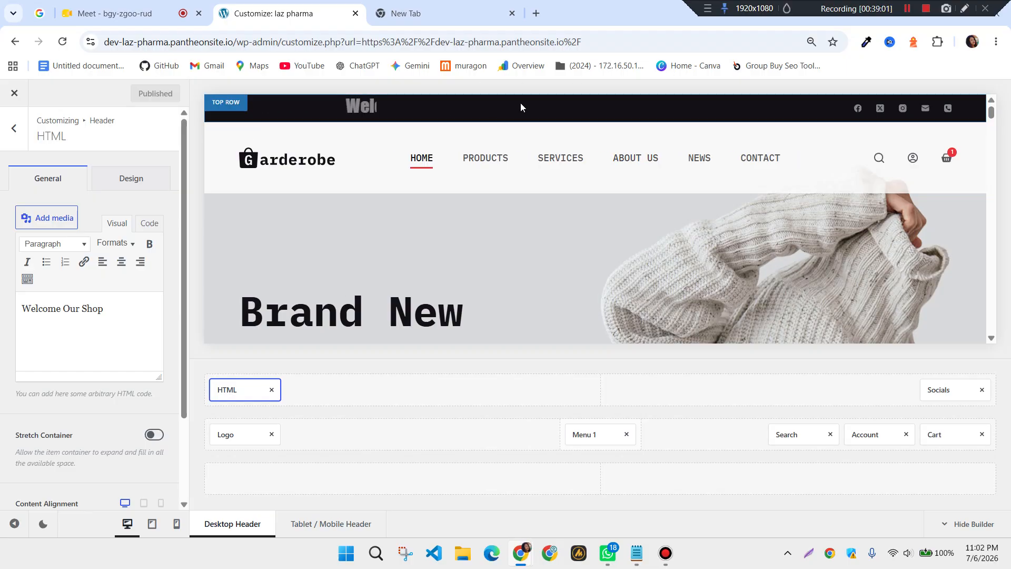
left_click(272, 390)
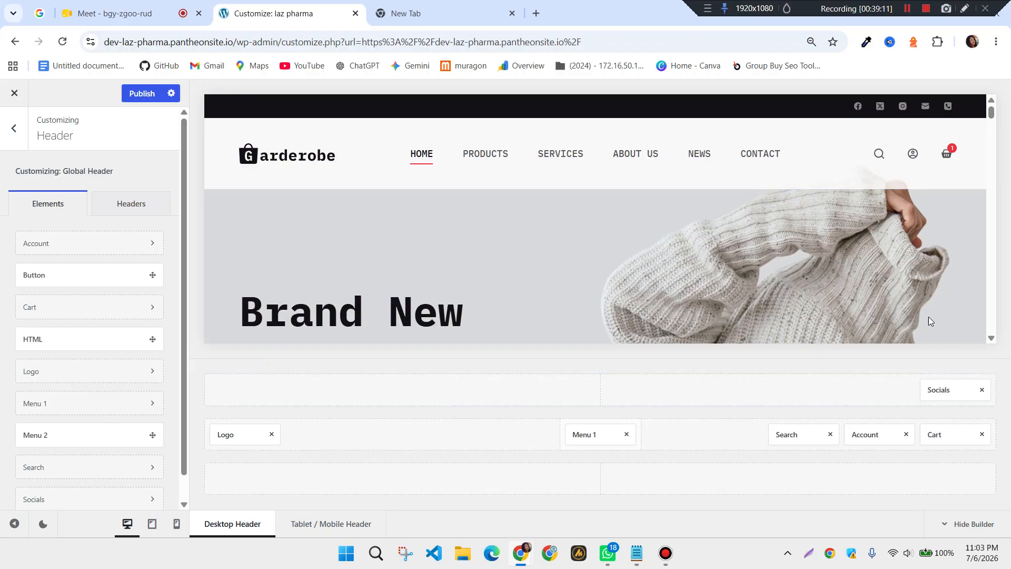
left_click(983, 390)
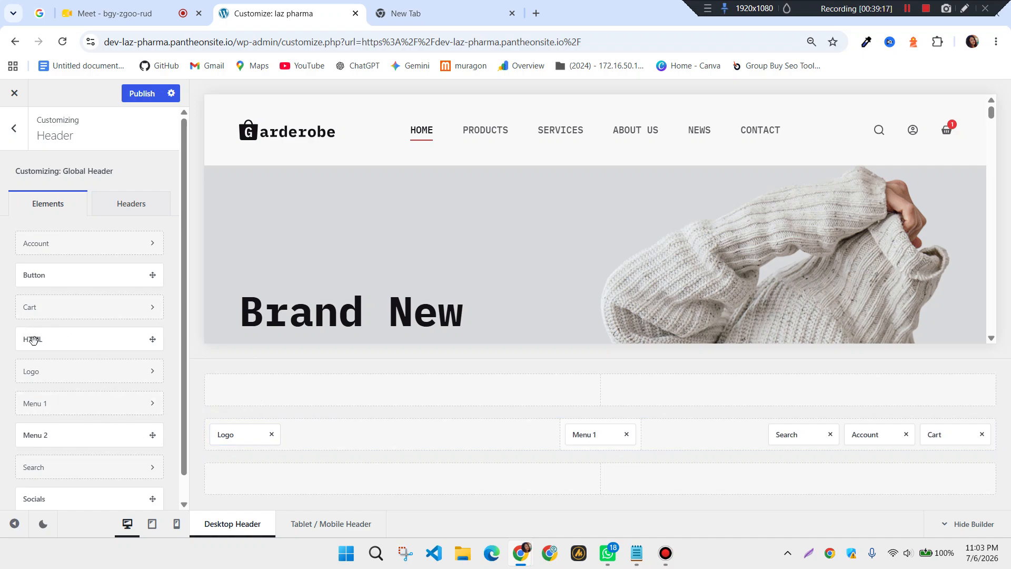
left_click_drag(35, 340, 237, 389)
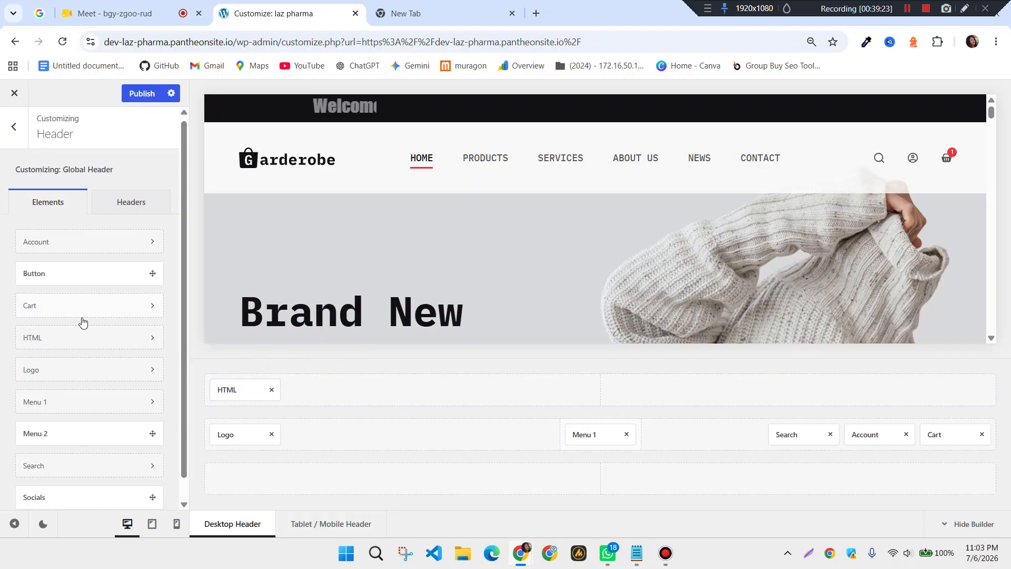
scroll(82, 322, "down", 1)
left_click_drag(48, 472, 578, 390)
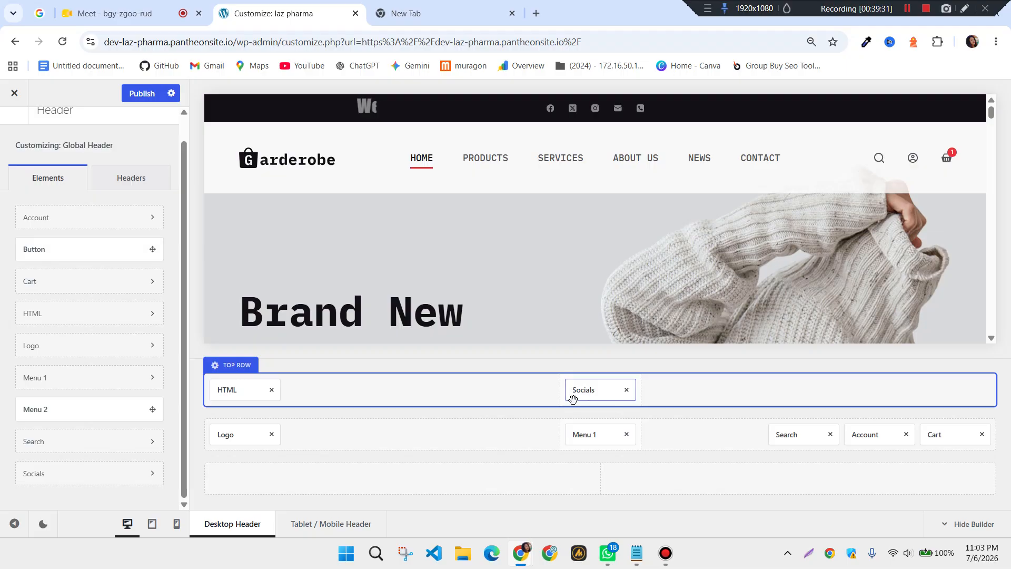
left_click_drag(585, 389, 943, 388)
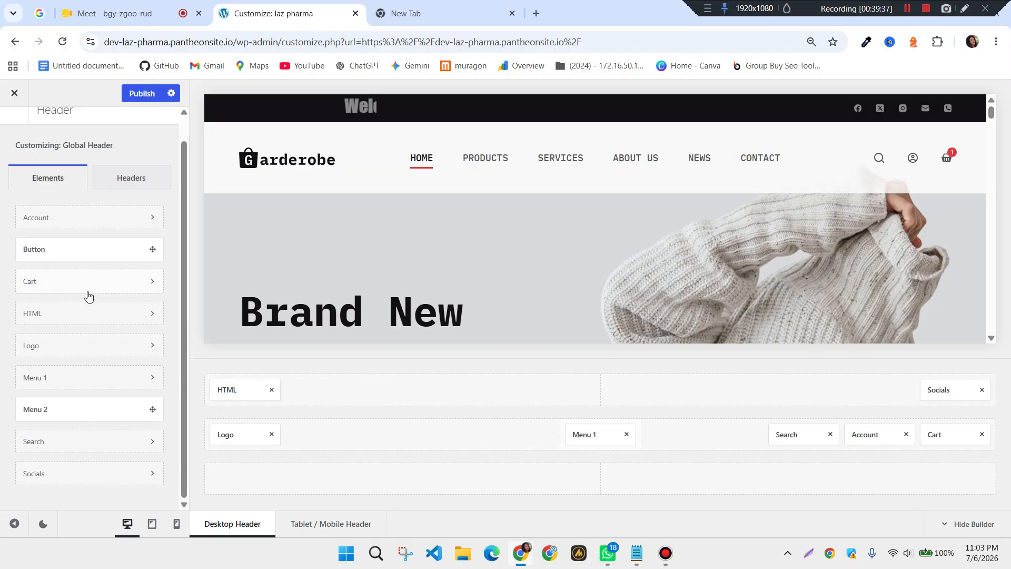
scroll(86, 293, "up", 1)
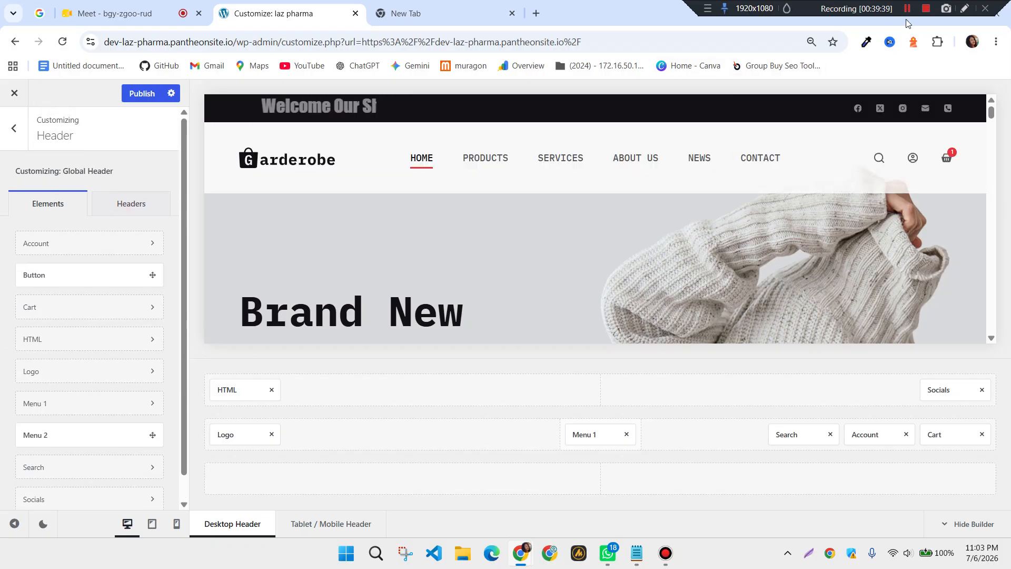
Open the Global Footer builder and look over Widget Areas 1–5 and the Copyright row
left_click(18, 136)
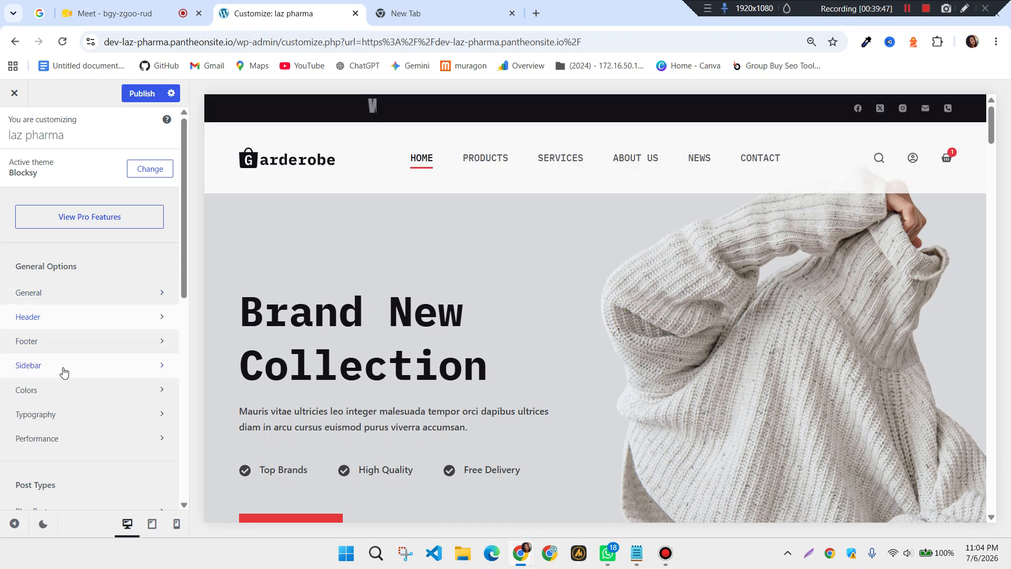
left_click(64, 342)
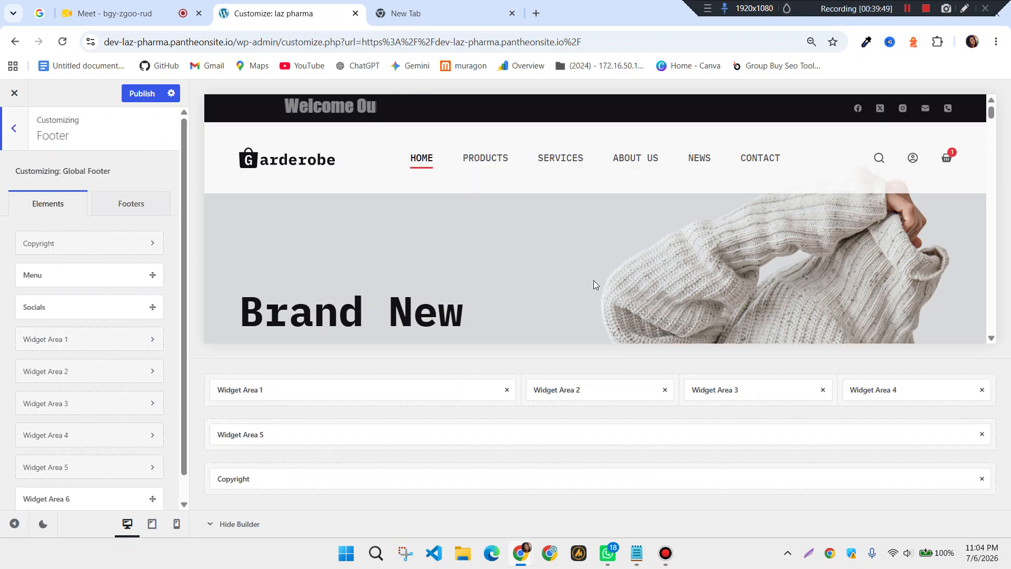
scroll(738, 321, "down", 5)
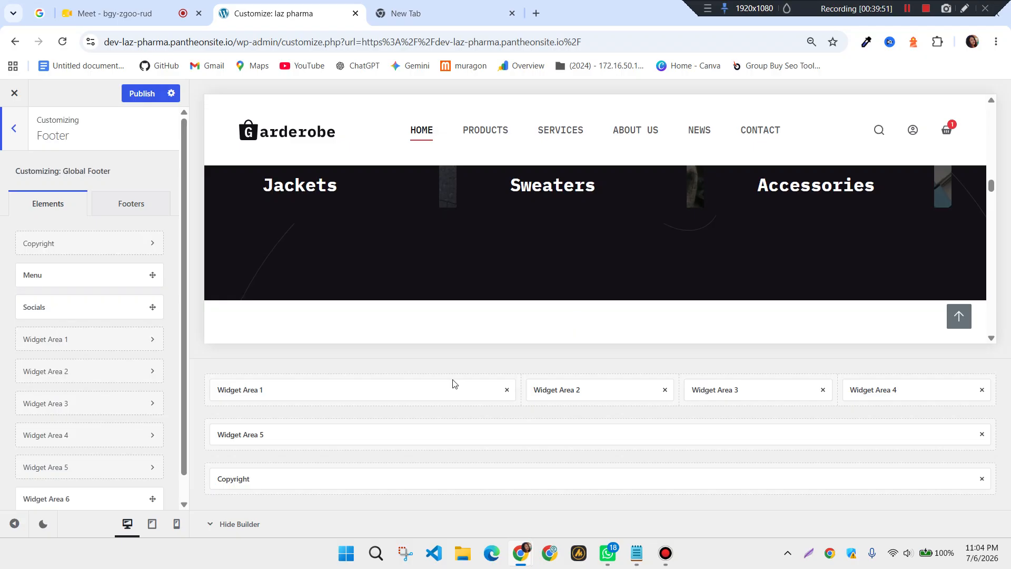
scroll(662, 245, "down", 10)
scroll(663, 244, "down", 5)
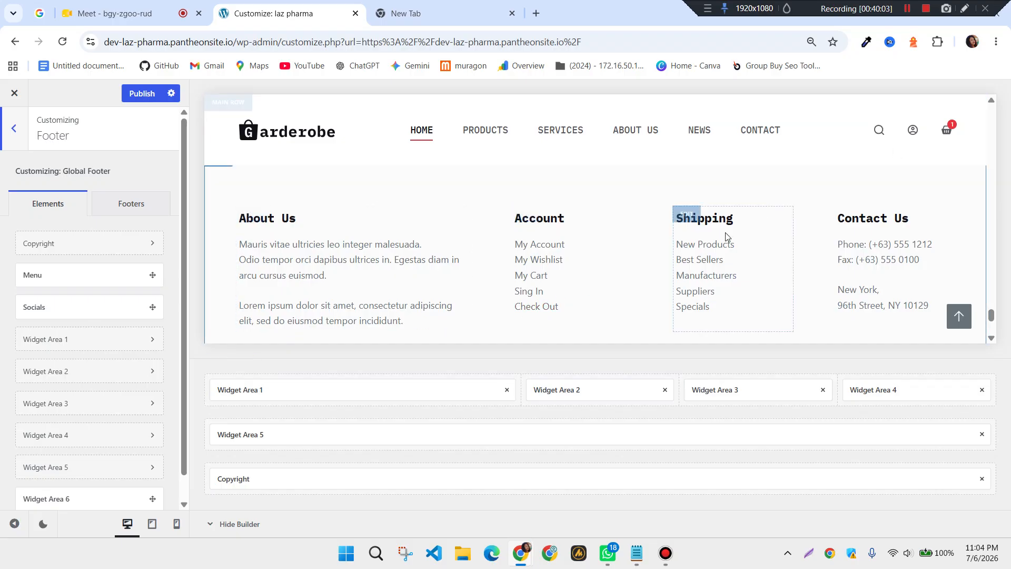
scroll(597, 219, "up", 10)
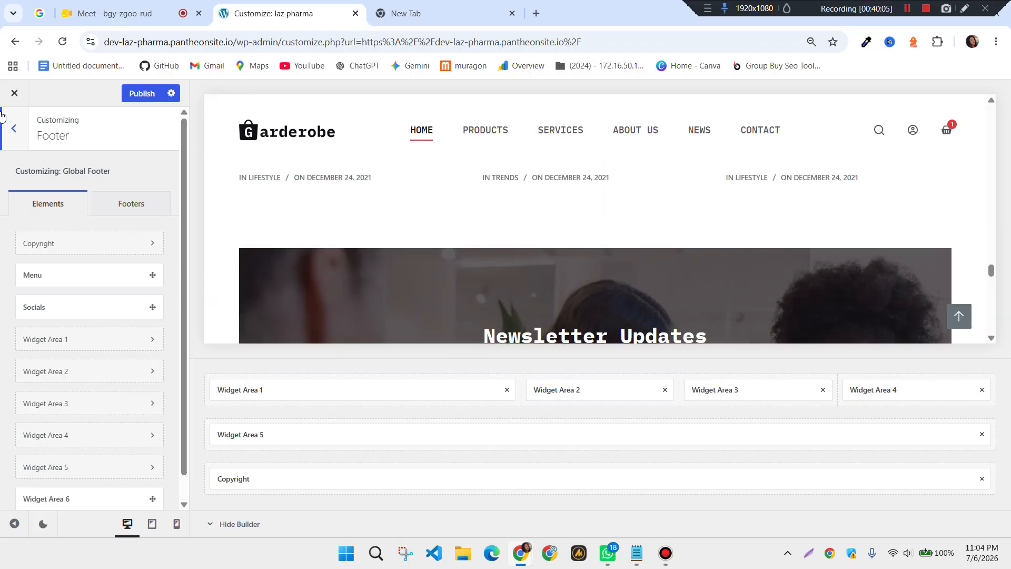
Open the Sidebar settings (27% width, 4% gap) and load the Products page in the preview
left_click(21, 128)
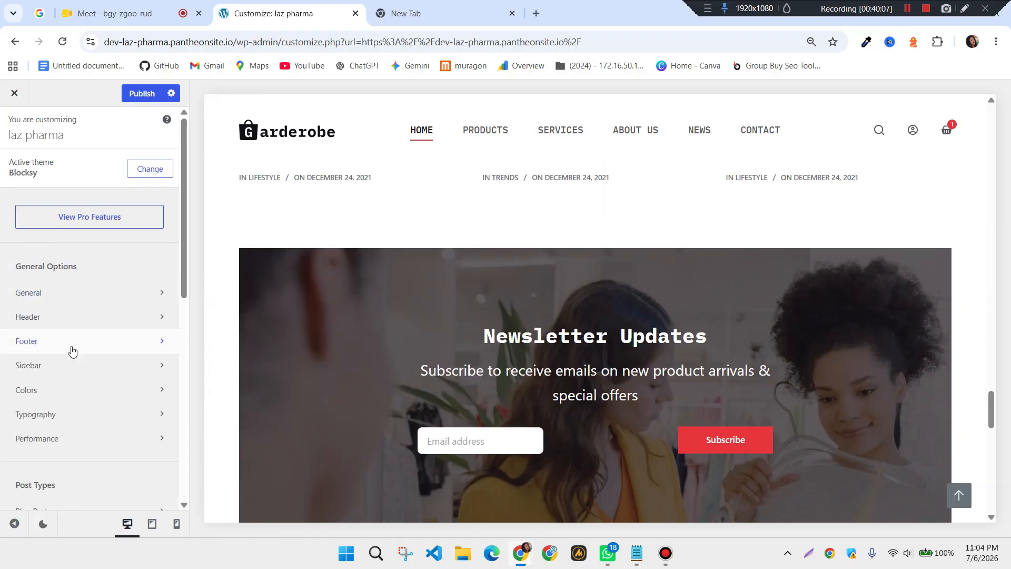
left_click(57, 375)
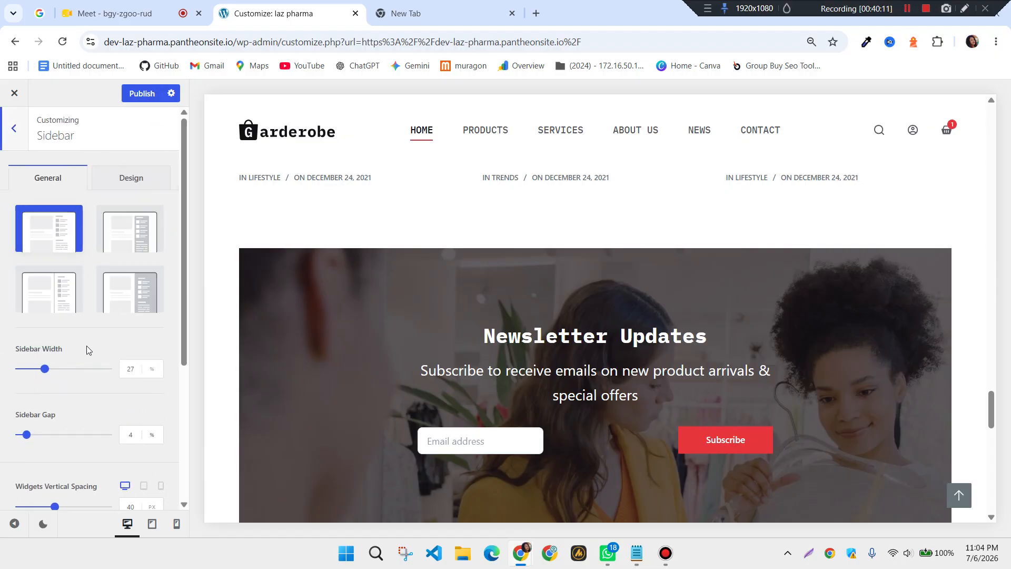
left_click(475, 136)
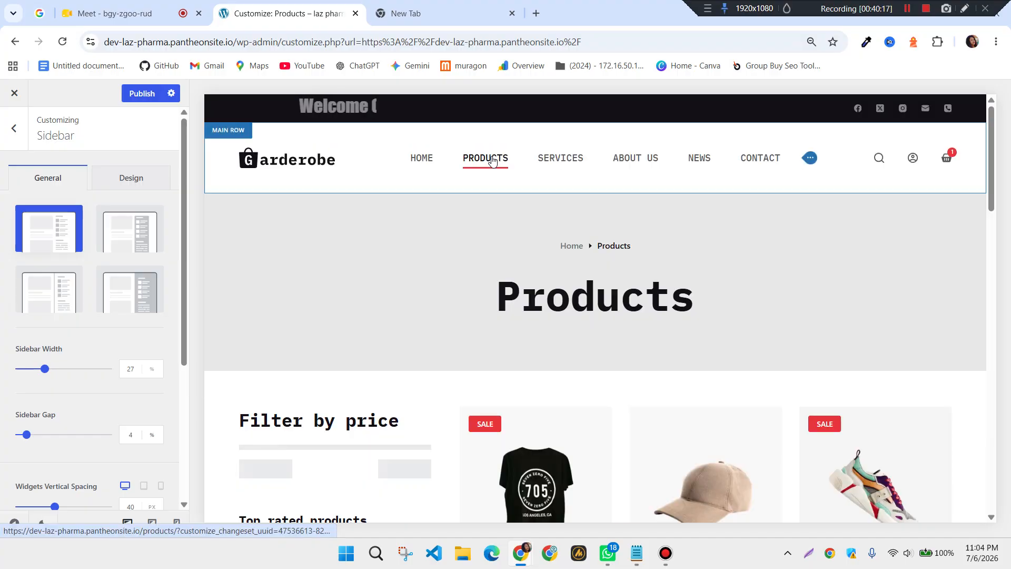
Scroll the Products page to inspect the price filter and top-rated products sidebar
scroll(384, 320, "down", 4)
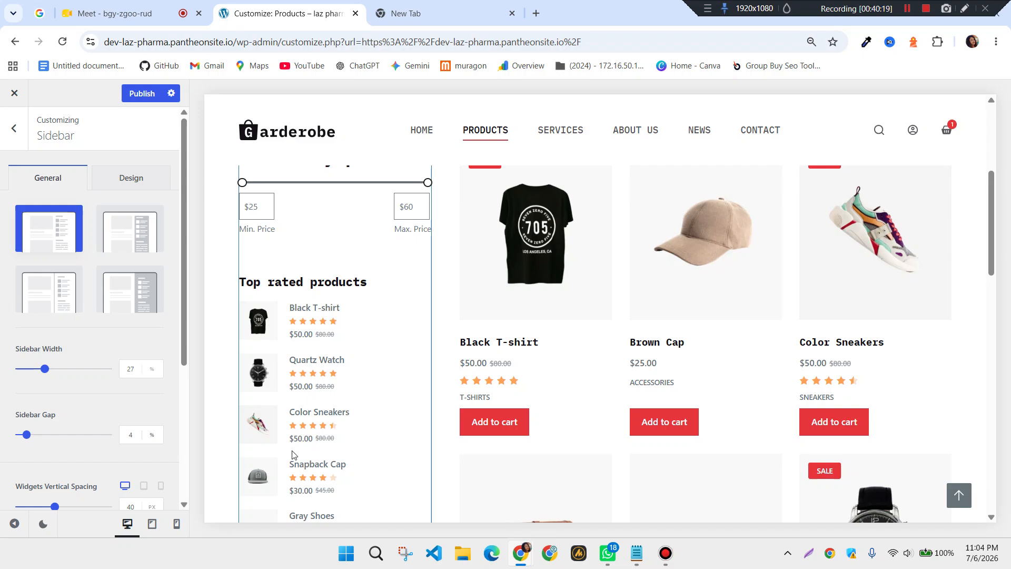
scroll(384, 361, "down", 4)
scroll(323, 348, "down", 2)
scroll(323, 348, "down", 2)
scroll(342, 398, "up", 5)
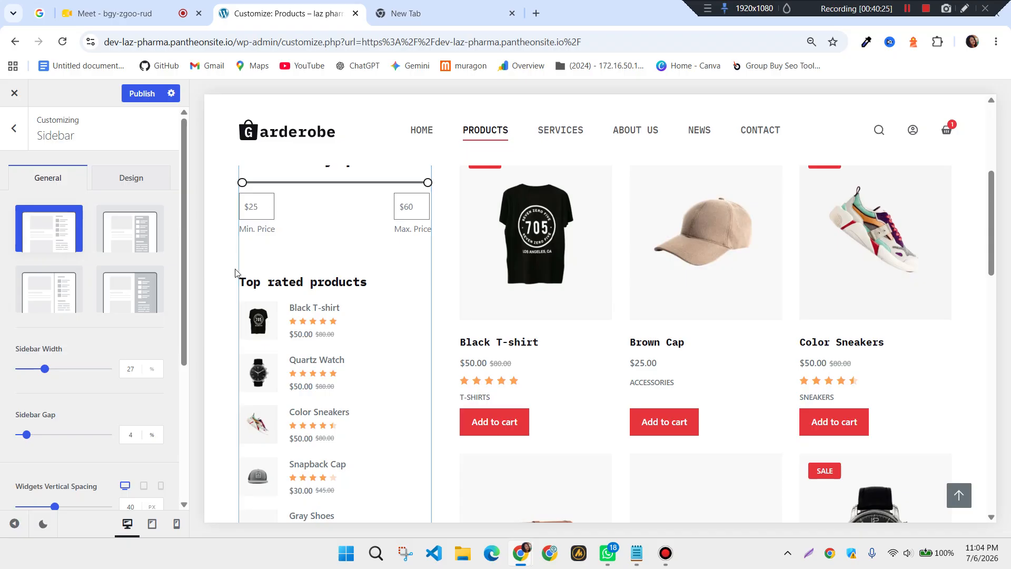
scroll(355, 235, "up", 3)
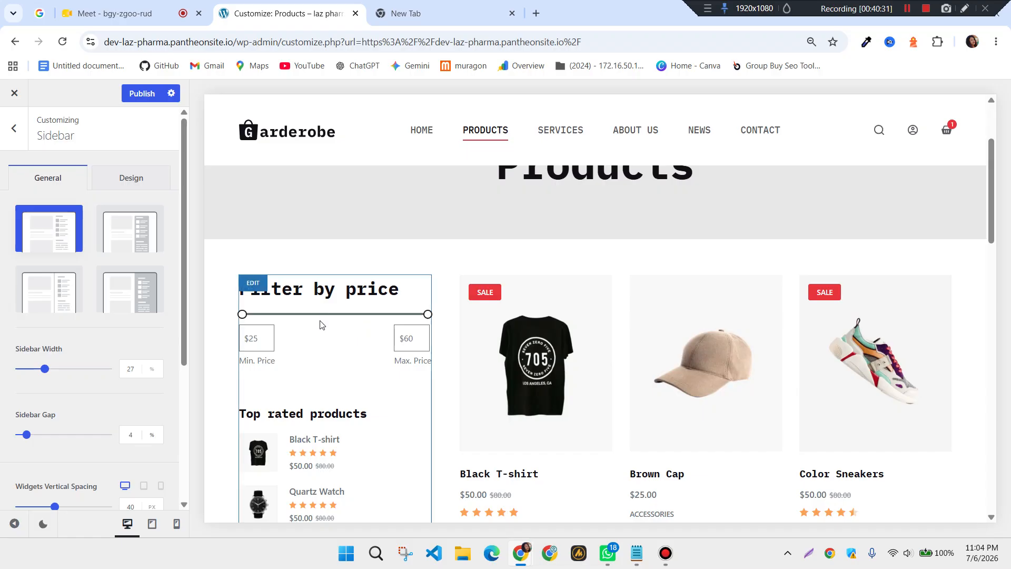
scroll(323, 323, "down", 3)
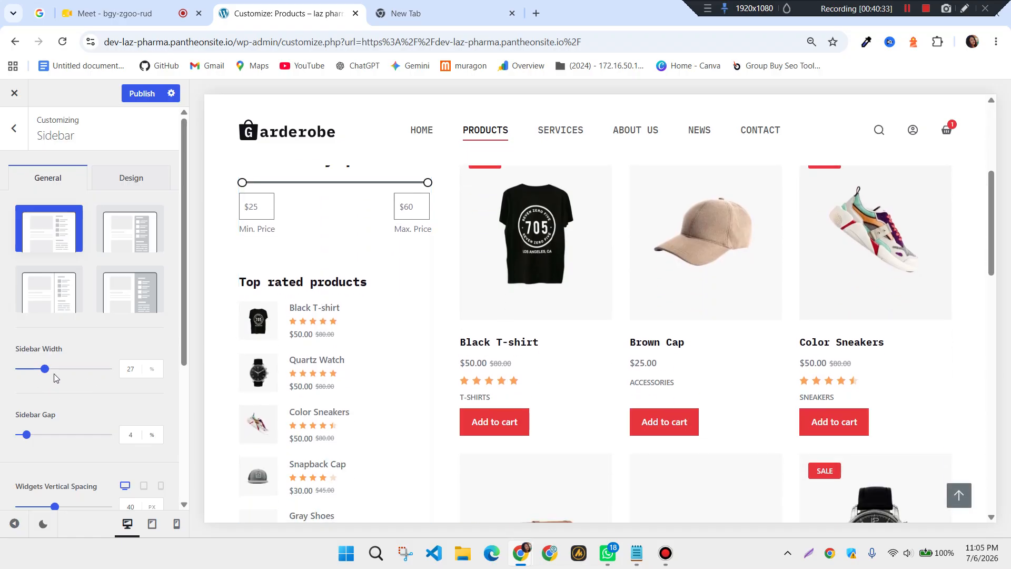
scroll(320, 367, "down", 3)
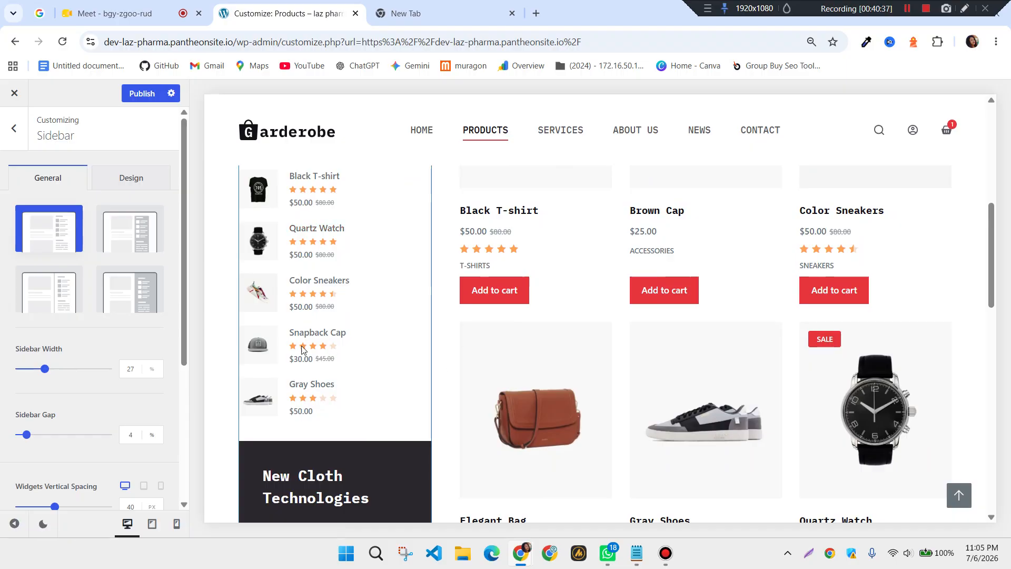
scroll(83, 444, "down", 1)
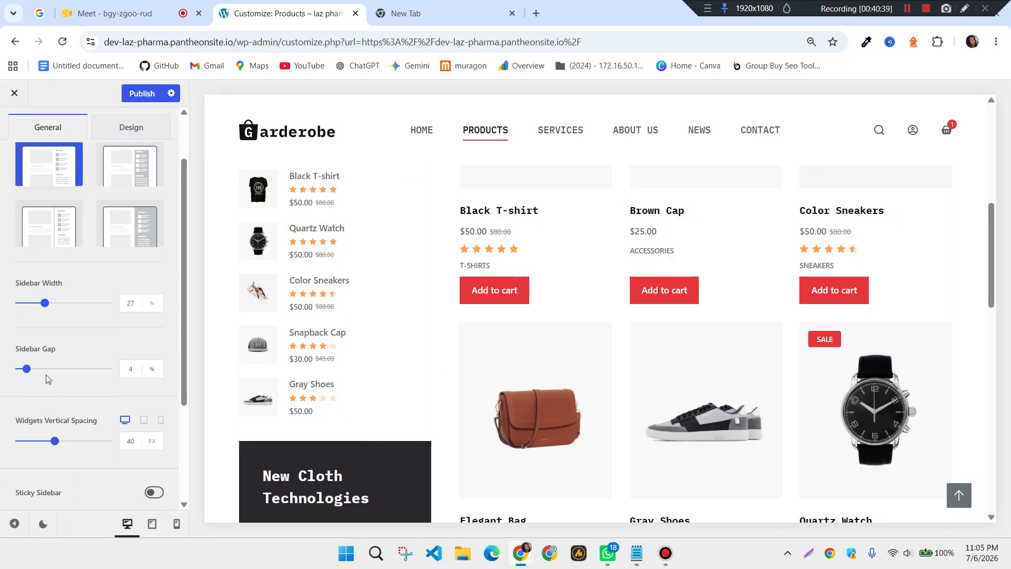
scroll(105, 382, "down", 1)
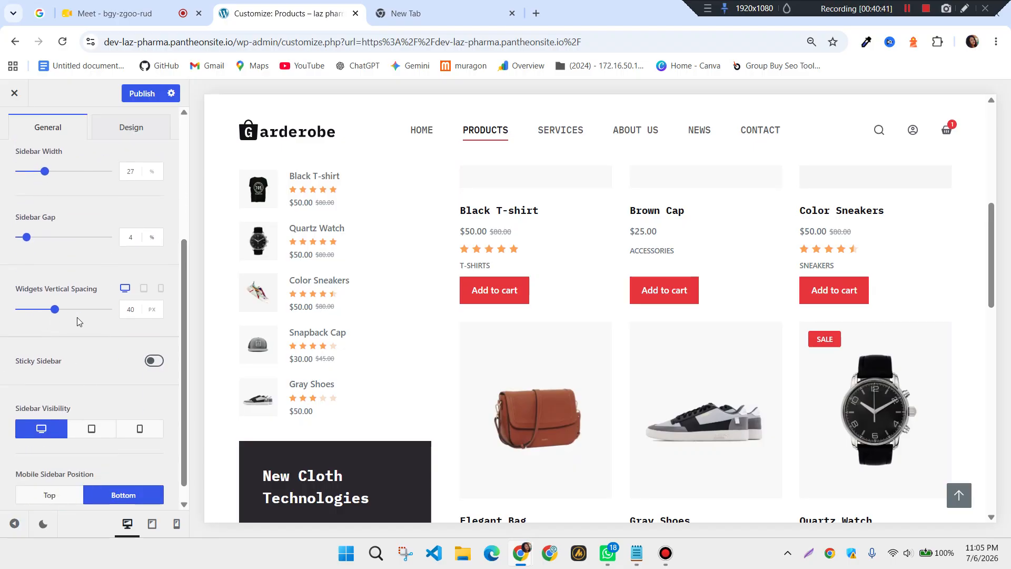
scroll(77, 321, "down", 1)
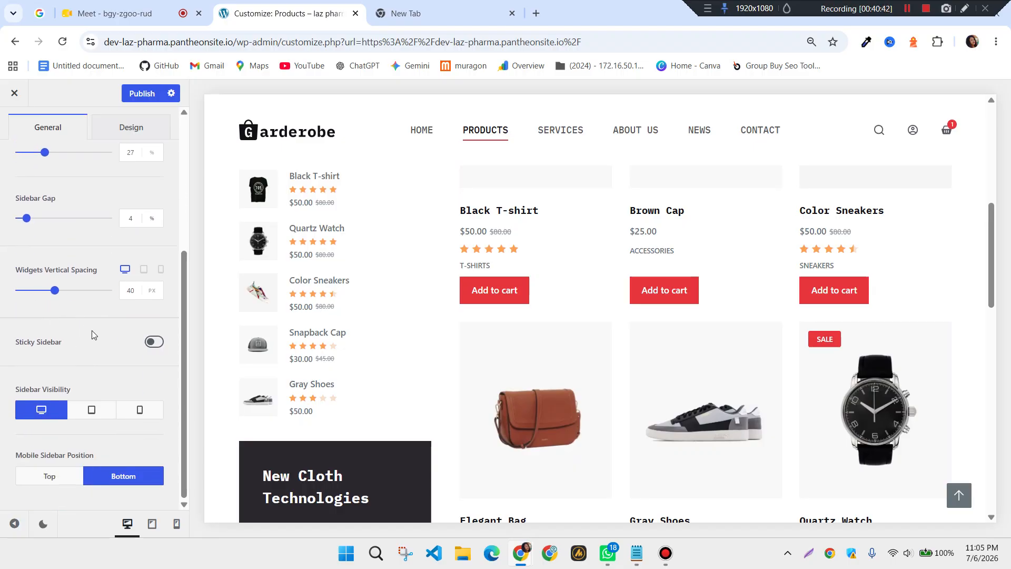
scroll(103, 340, "up", 1)
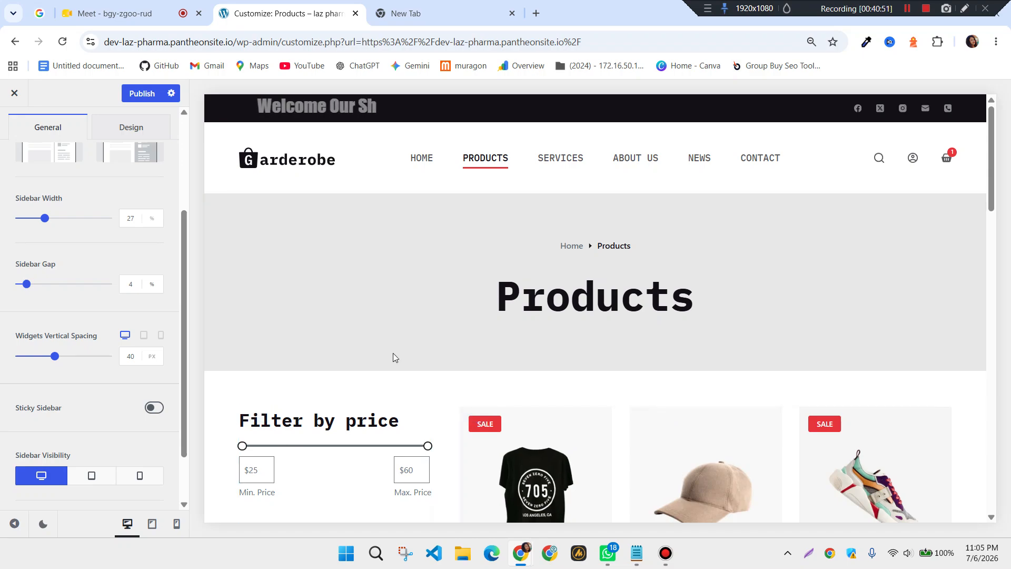
scroll(329, 399, "down", 6)
scroll(537, 264, "down", 5)
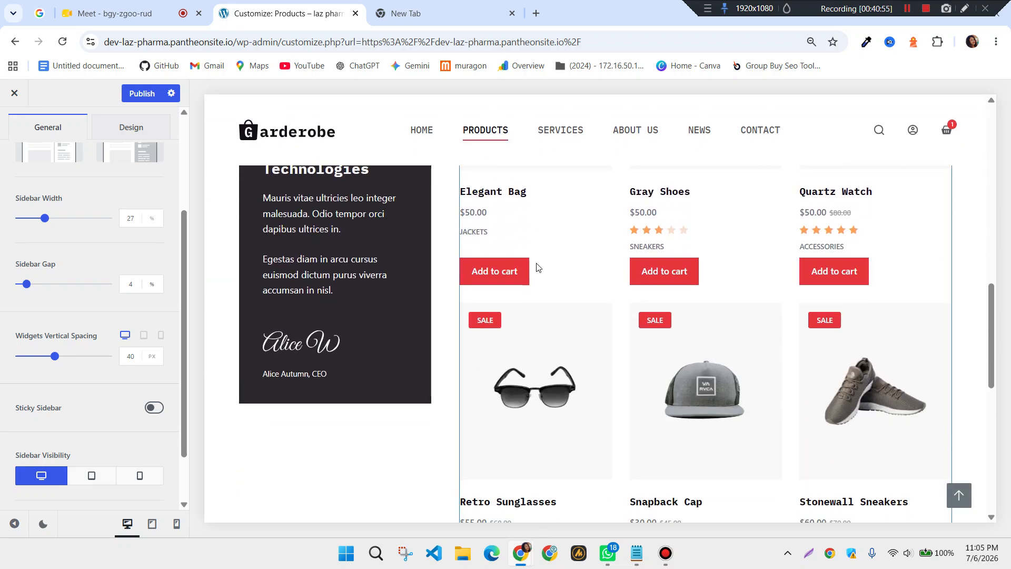
scroll(420, 365, "down", 1)
scroll(420, 365, "down", 3)
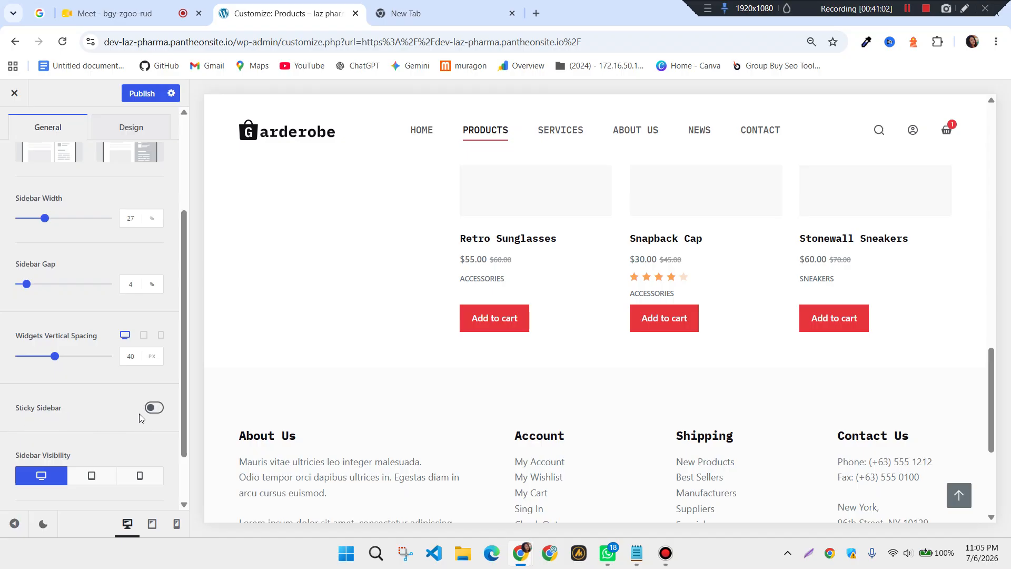
scroll(140, 418, "down", 1)
scroll(395, 299, "up", 10)
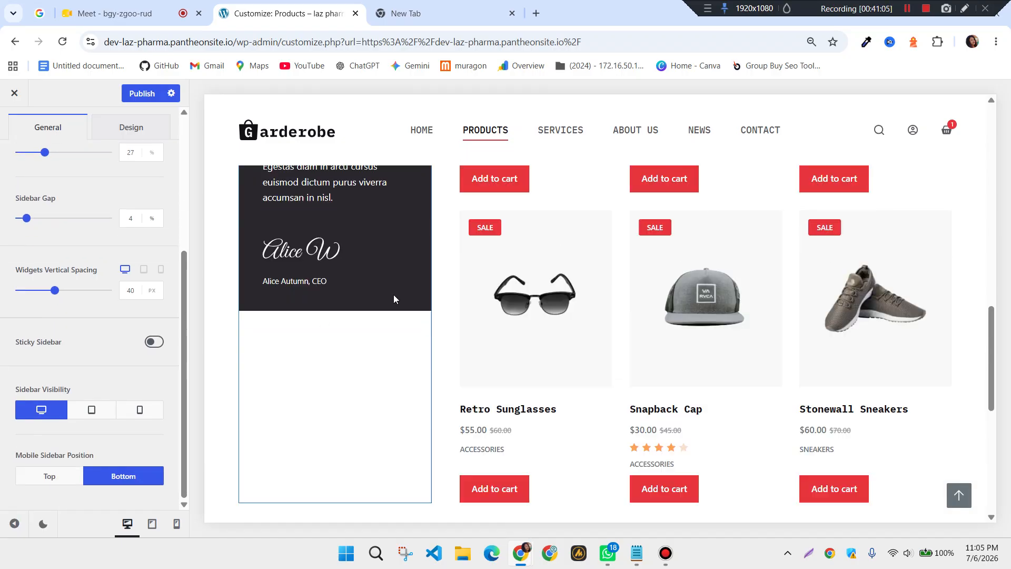
scroll(403, 305, "down", 2)
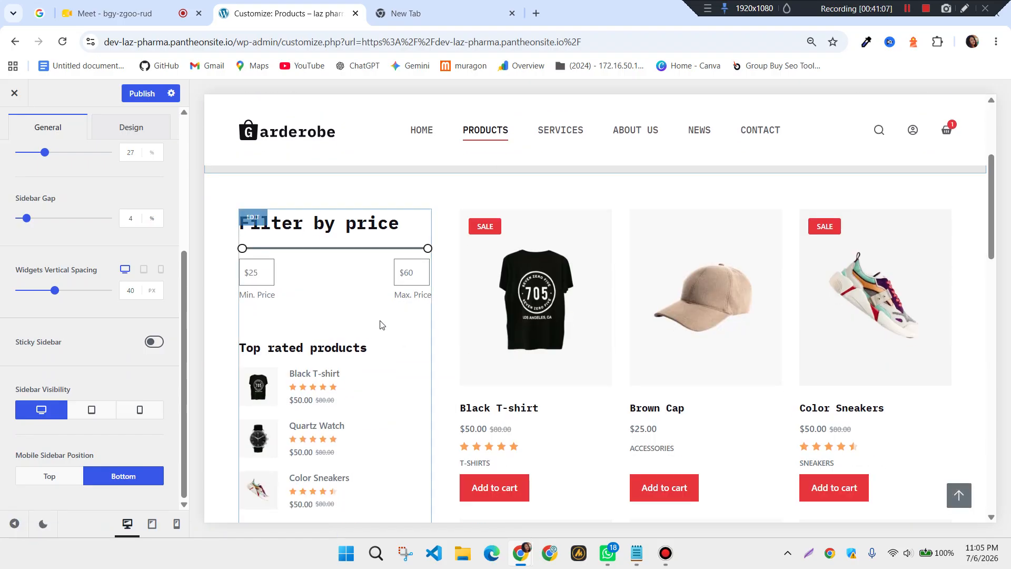
scroll(78, 352, "up", 1)
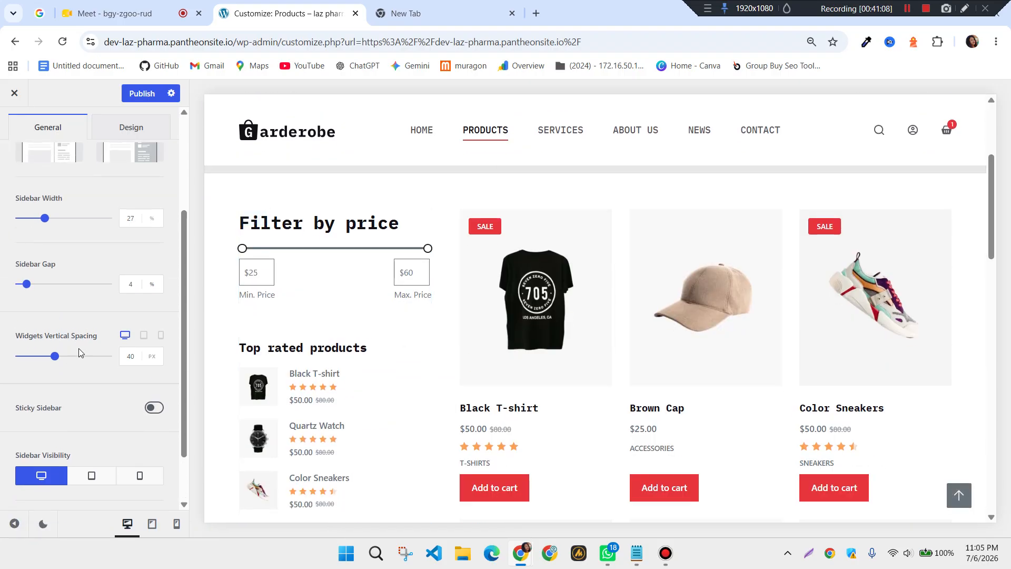
left_click(152, 413)
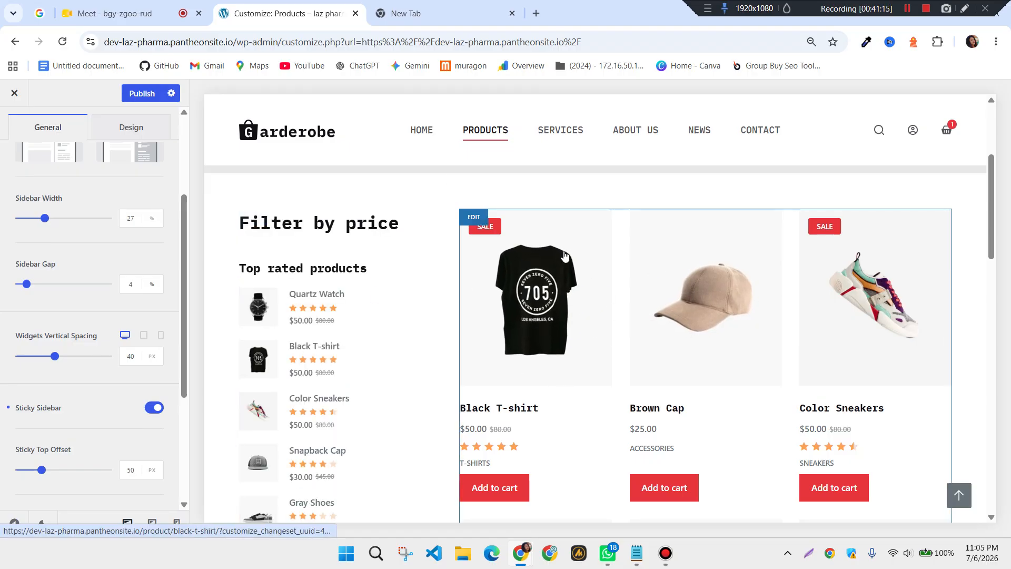
scroll(606, 363, "down", 4)
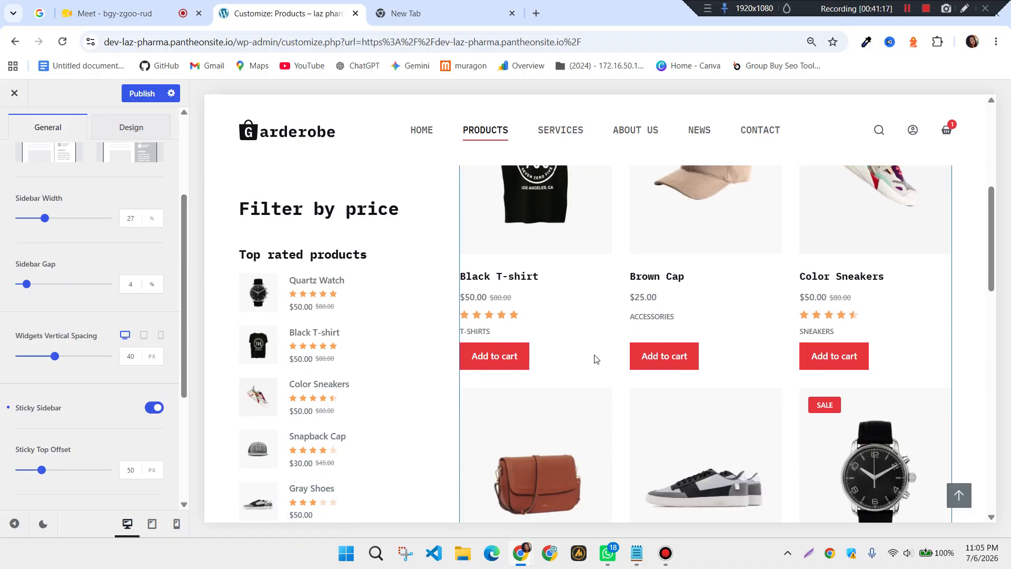
scroll(509, 385, "down", 8)
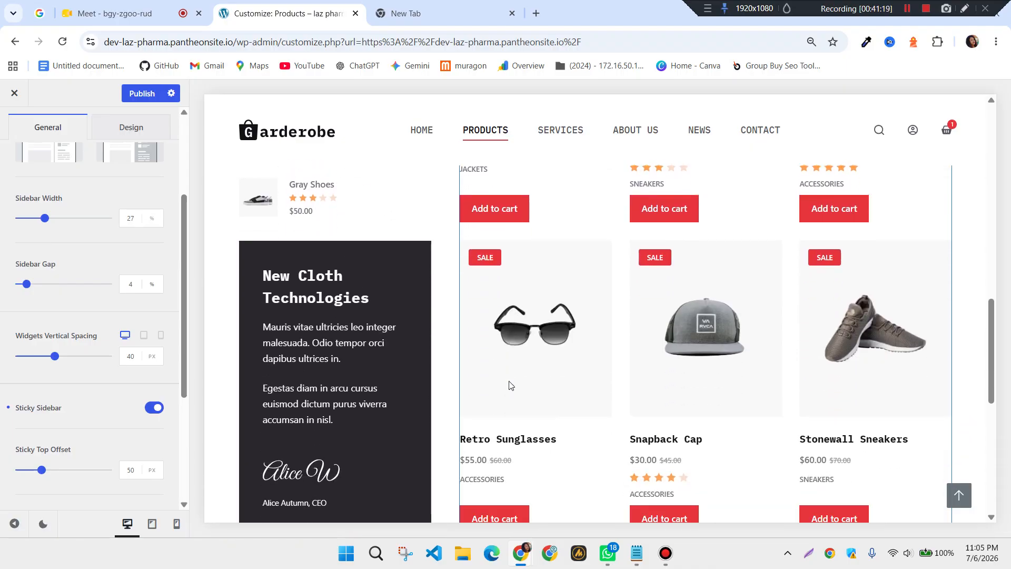
scroll(509, 385, "down", 2)
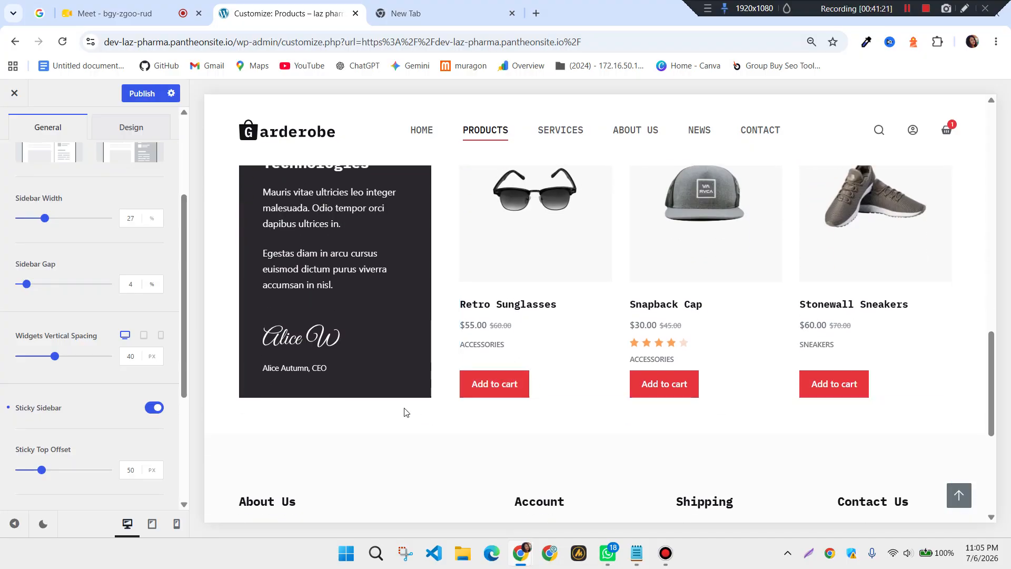
scroll(424, 405, "down", 1)
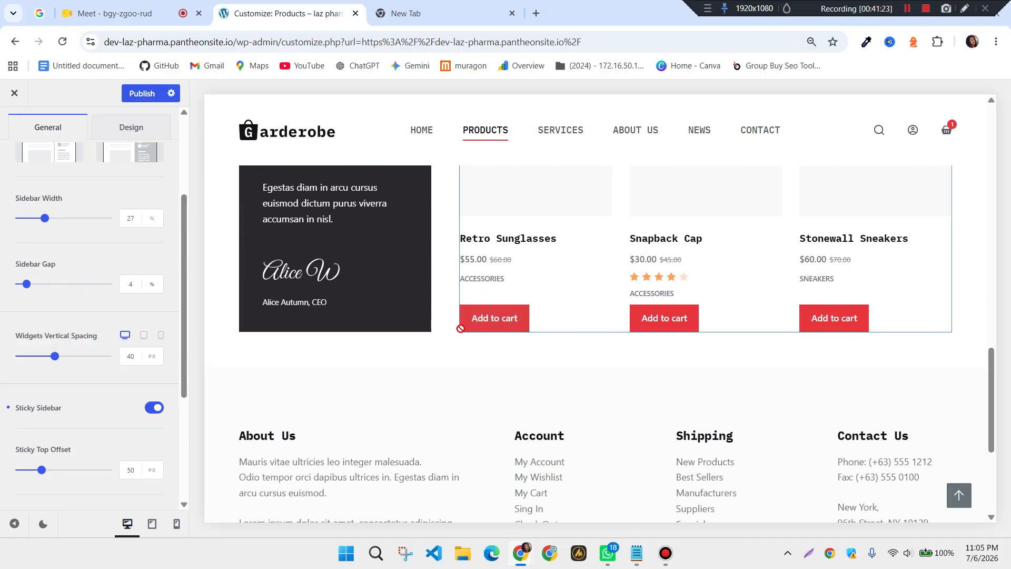
scroll(343, 311, "up", 6)
scroll(344, 315, "up", 8)
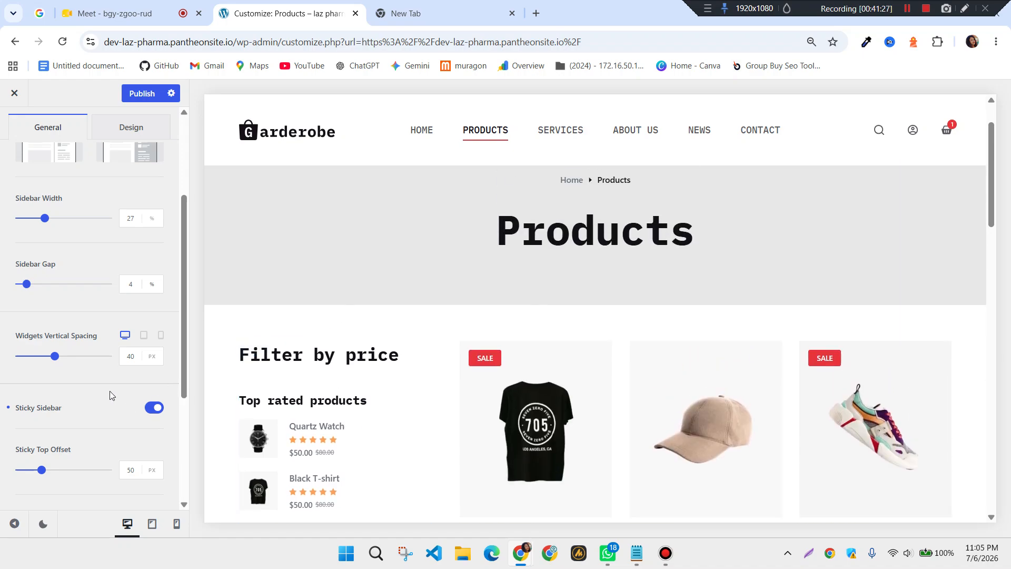
scroll(110, 395, "down", 3)
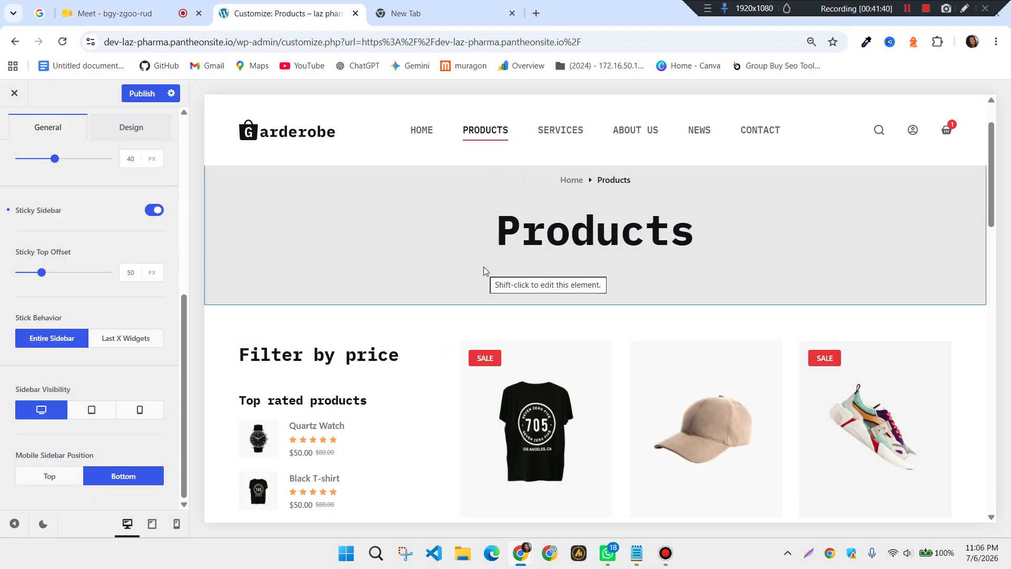
scroll(484, 266, "down", 2)
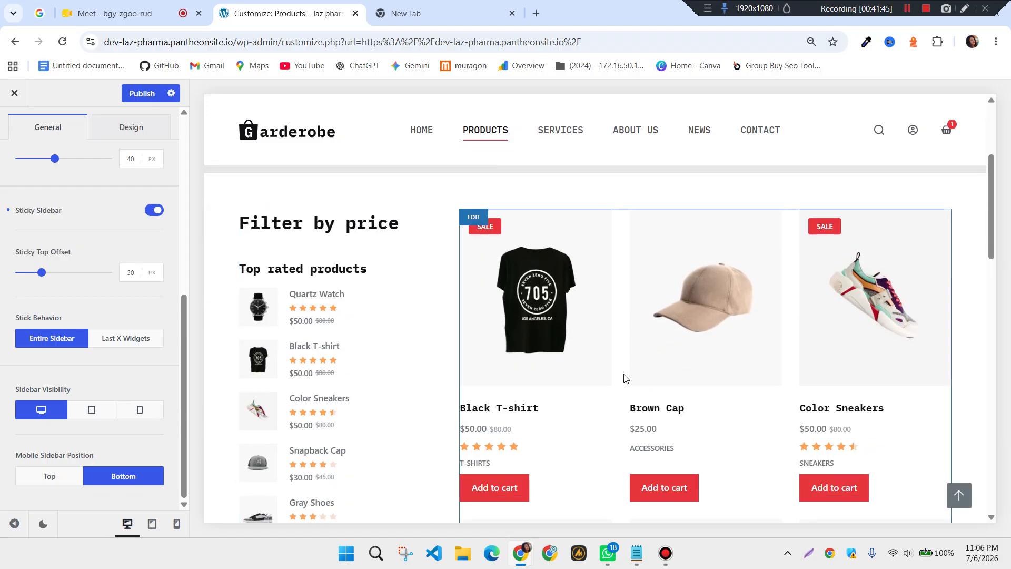
scroll(406, 346, "up", 3)
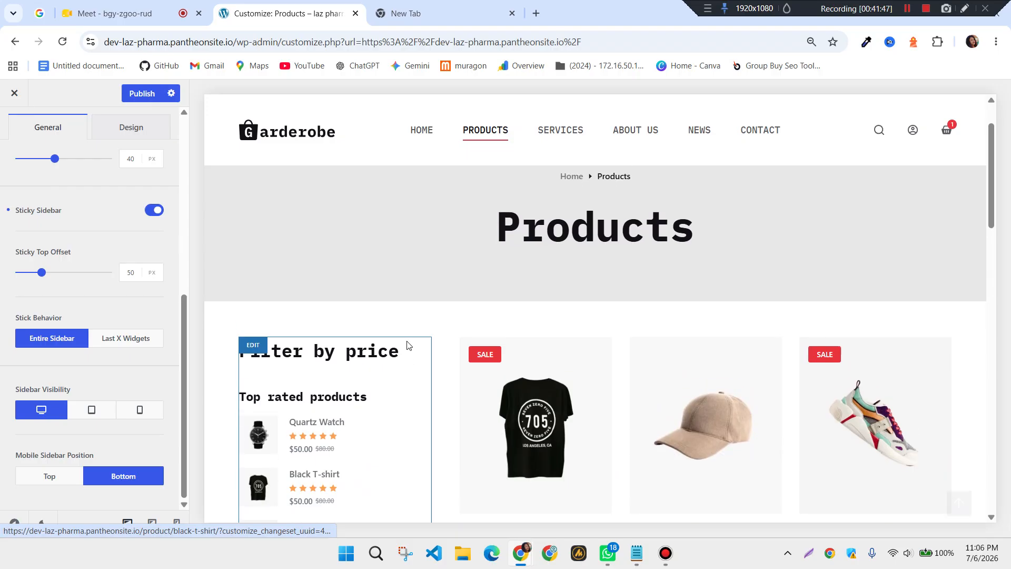
scroll(131, 353, "up", 1)
scroll(131, 353, "up", 6)
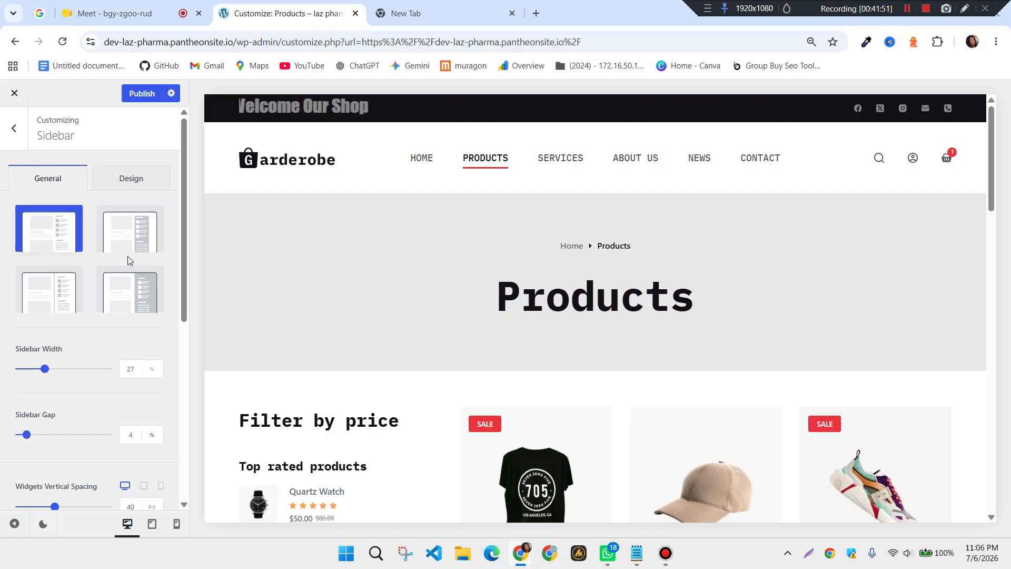
Publish the pending sidebar settings and return to the main customizer options
left_click(142, 95)
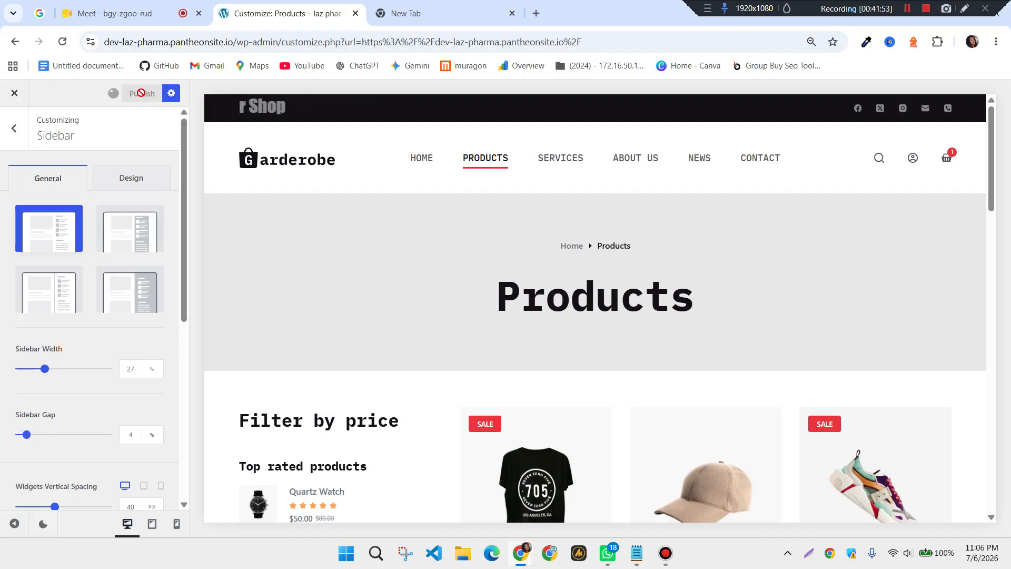
left_click(19, 135)
scroll(74, 326, "down", 1)
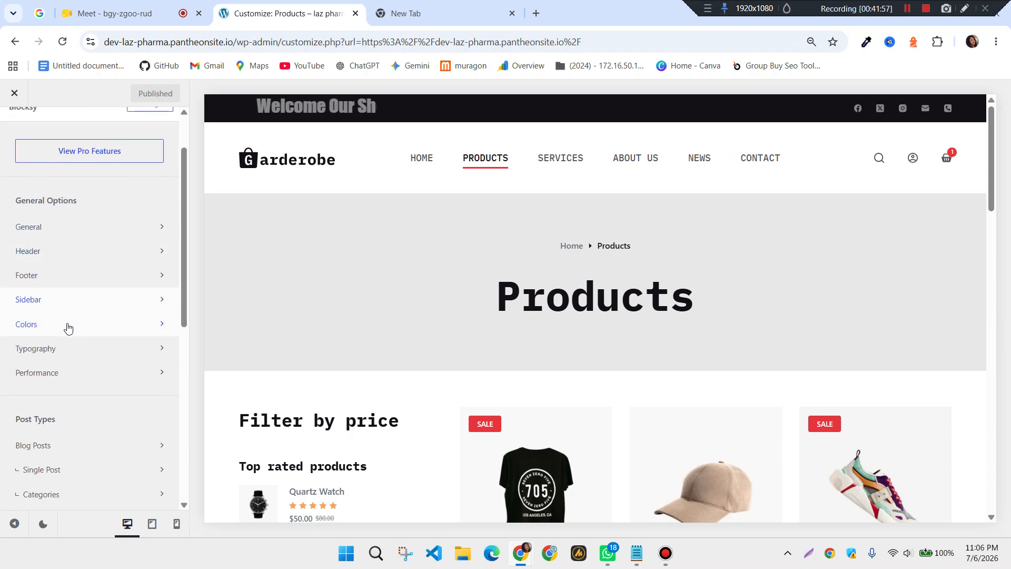
Review the Global Color Palette and base text, link, border and heading colours
left_click(63, 322)
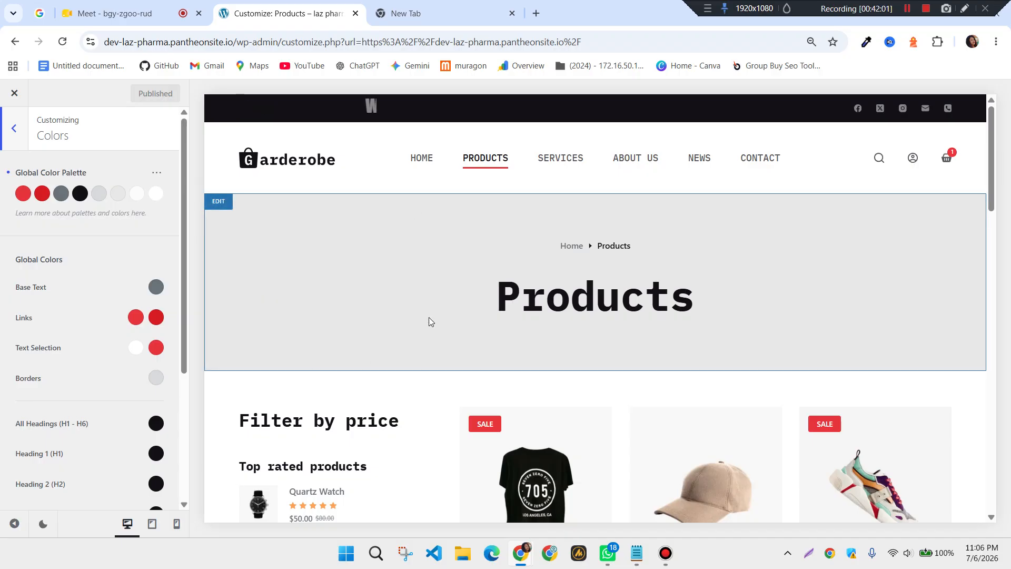
scroll(428, 318, "down", 4)
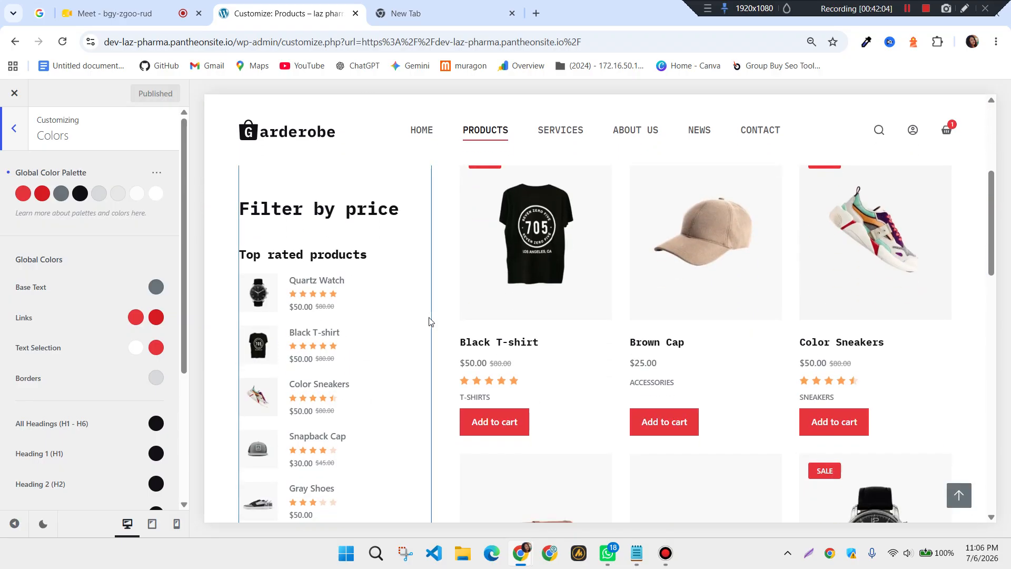
scroll(97, 372, "down", 3)
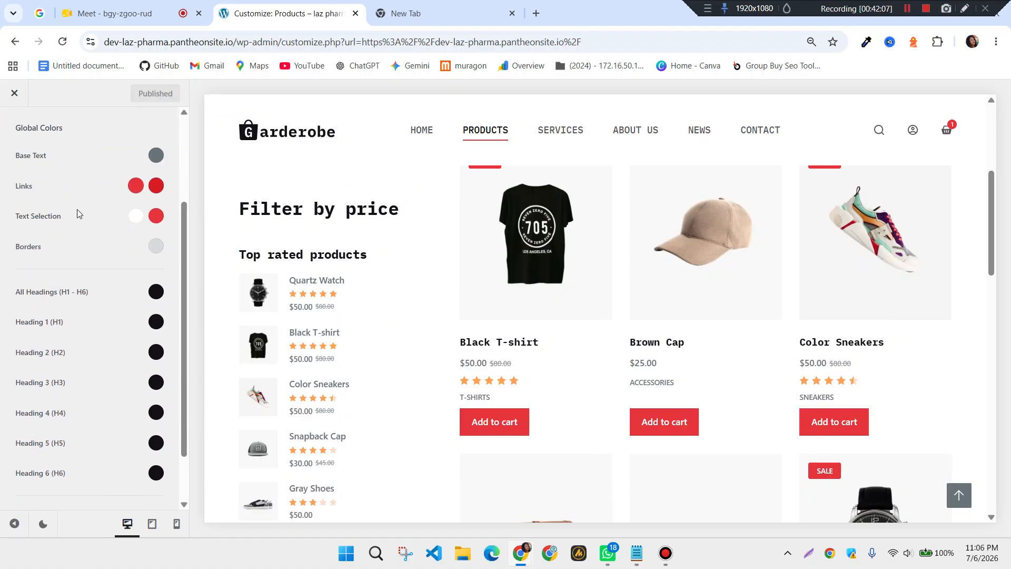
scroll(106, 341, "down", 2)
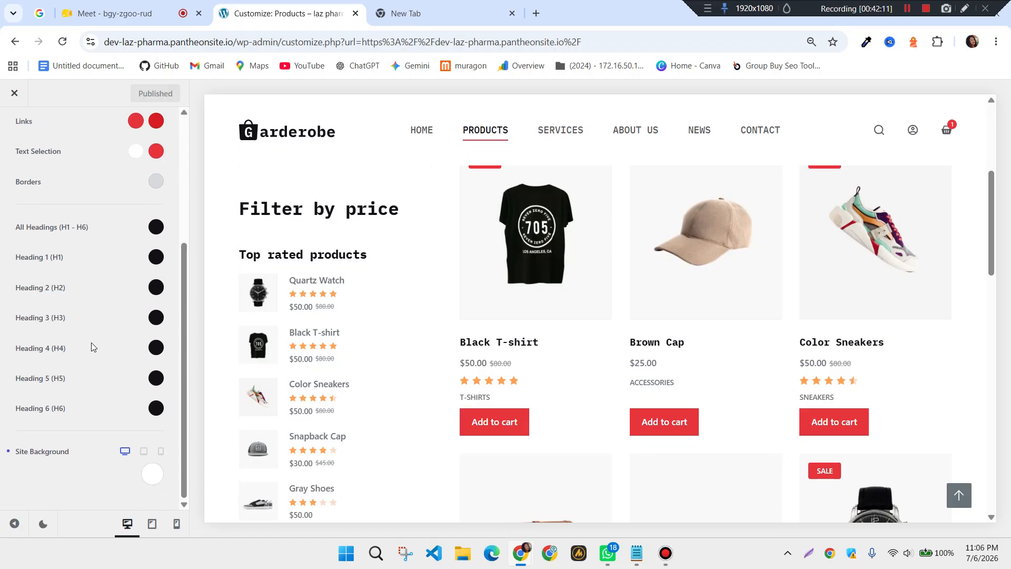
scroll(91, 339, "up", 5)
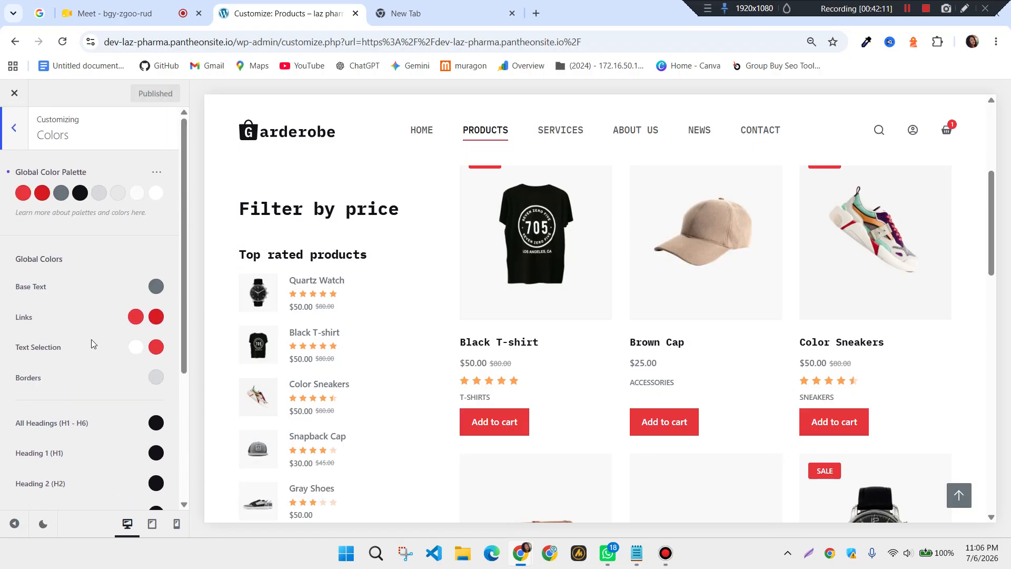
left_click(14, 128)
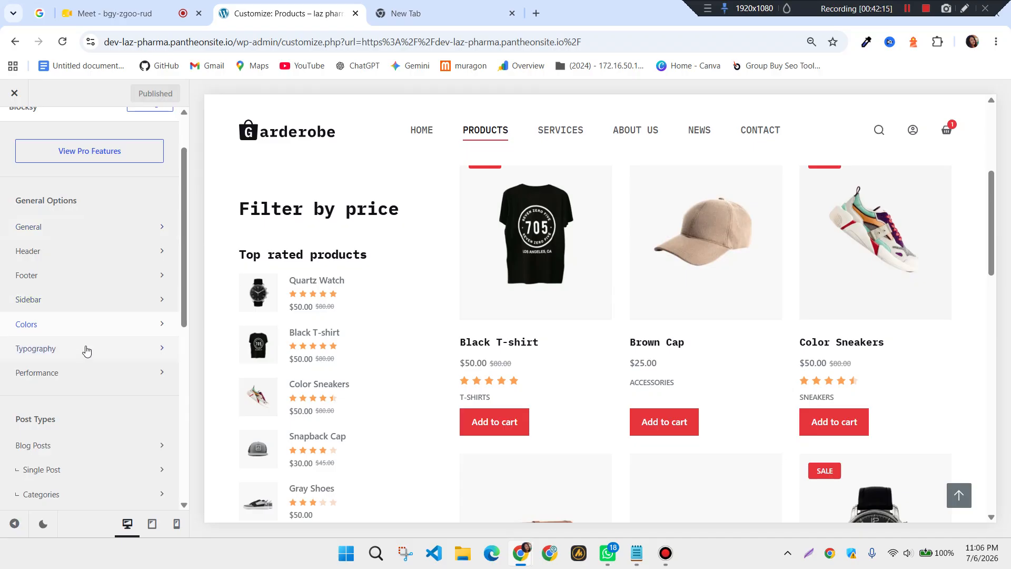
left_click(59, 351)
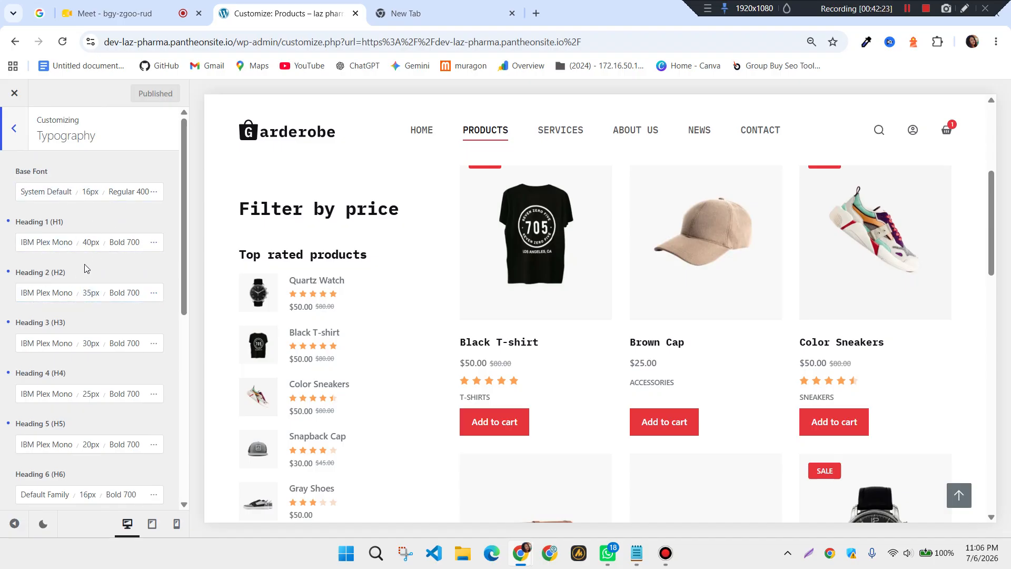
scroll(570, 275, "up", 4)
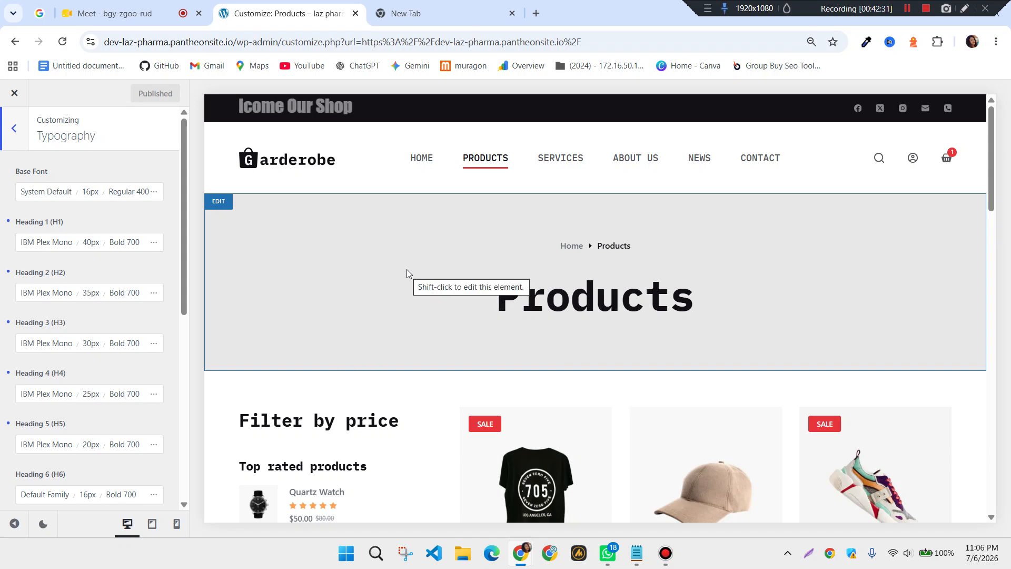
scroll(95, 232, "down", 3)
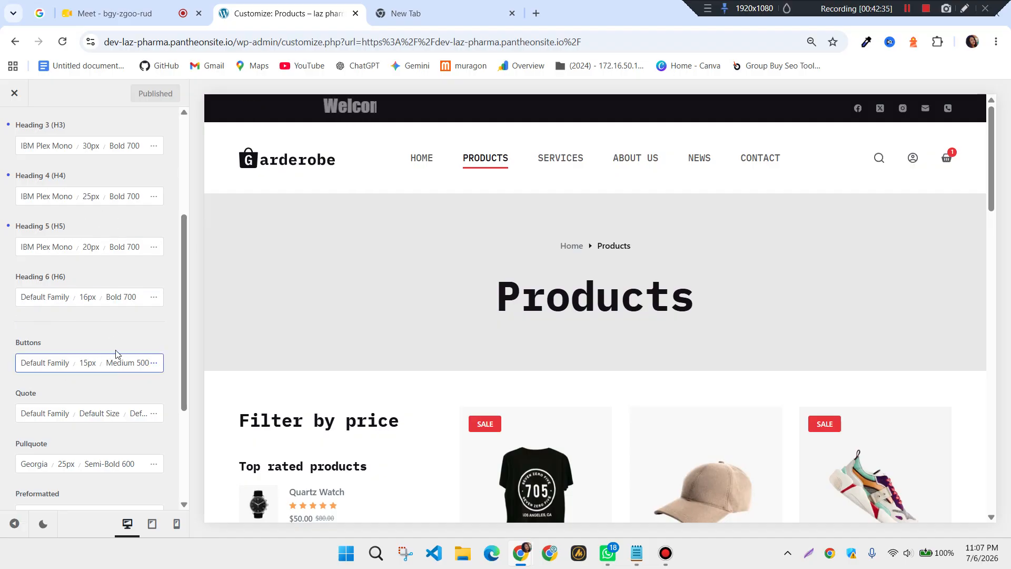
scroll(106, 352, "down", 2)
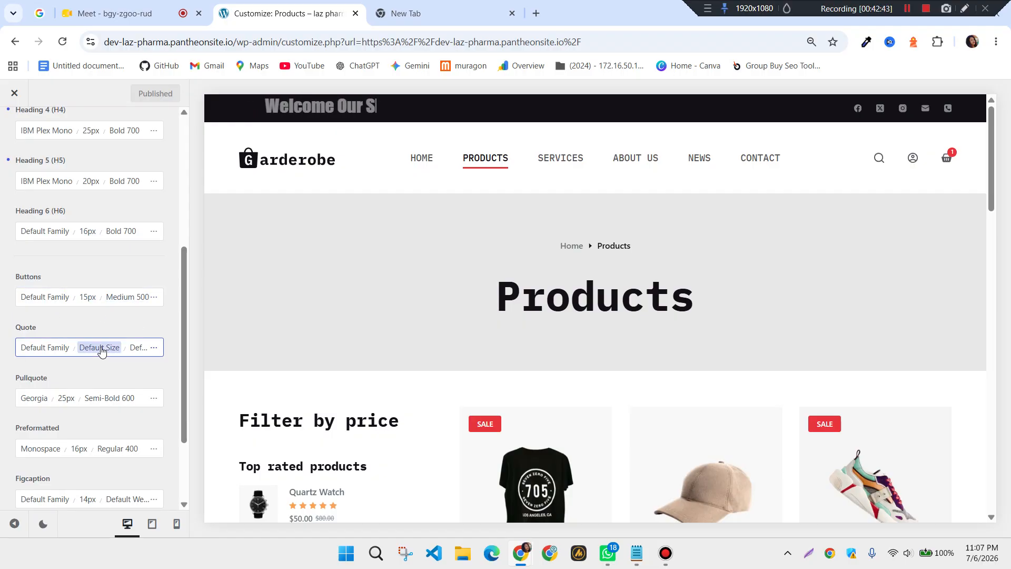
scroll(52, 310, "down", 1)
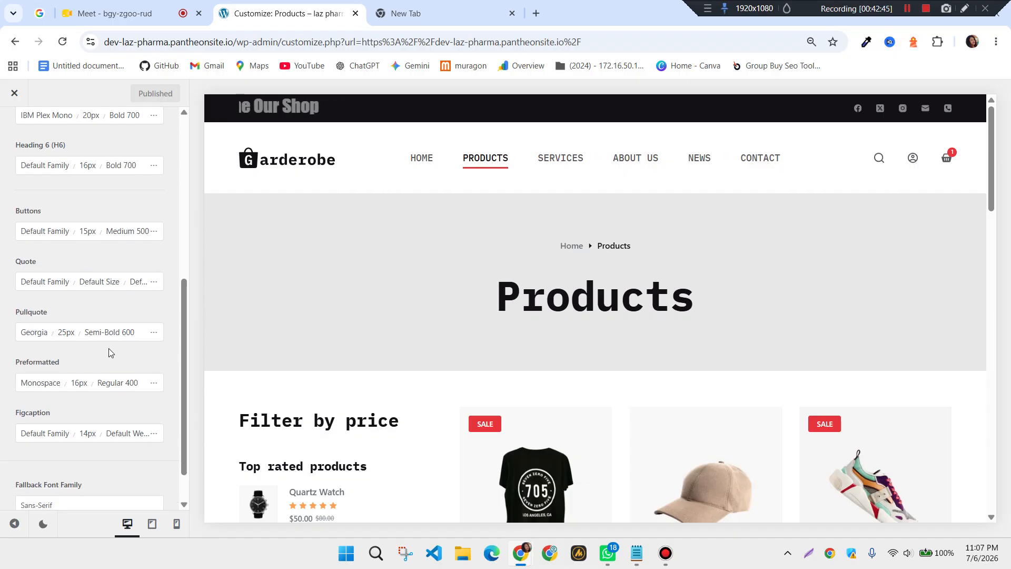
scroll(108, 348, "up", 8)
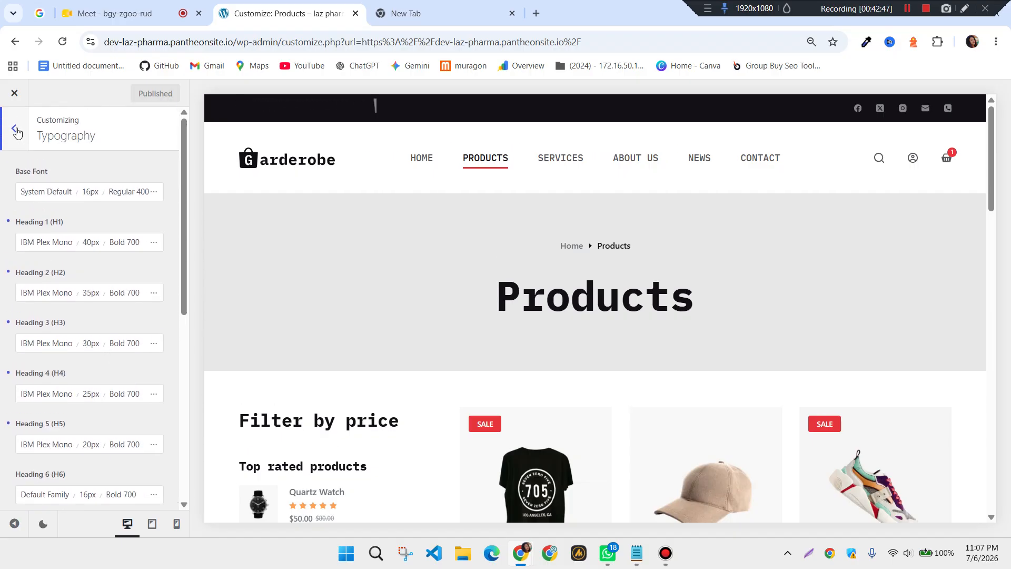
left_click(16, 129)
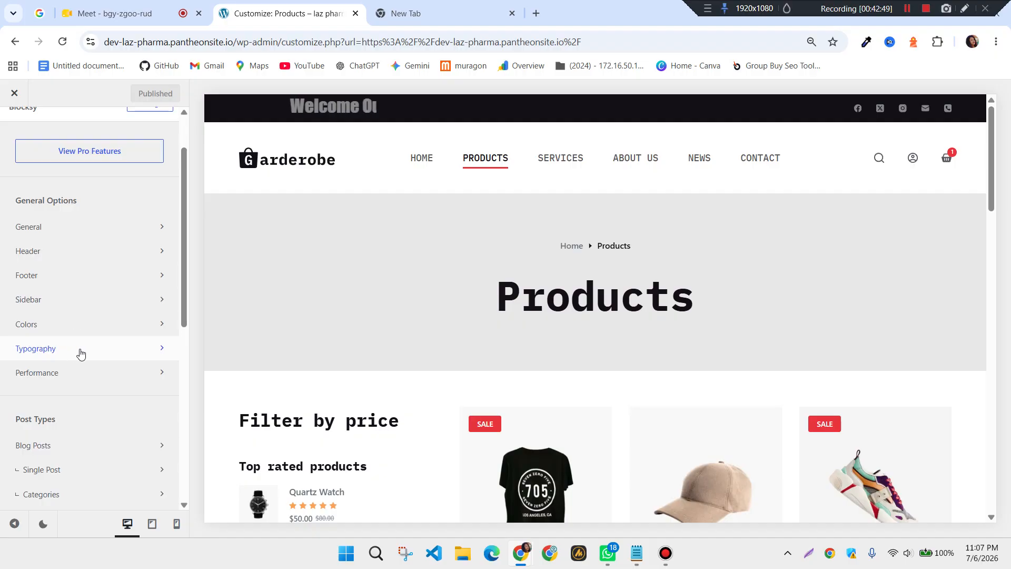
left_click(78, 373)
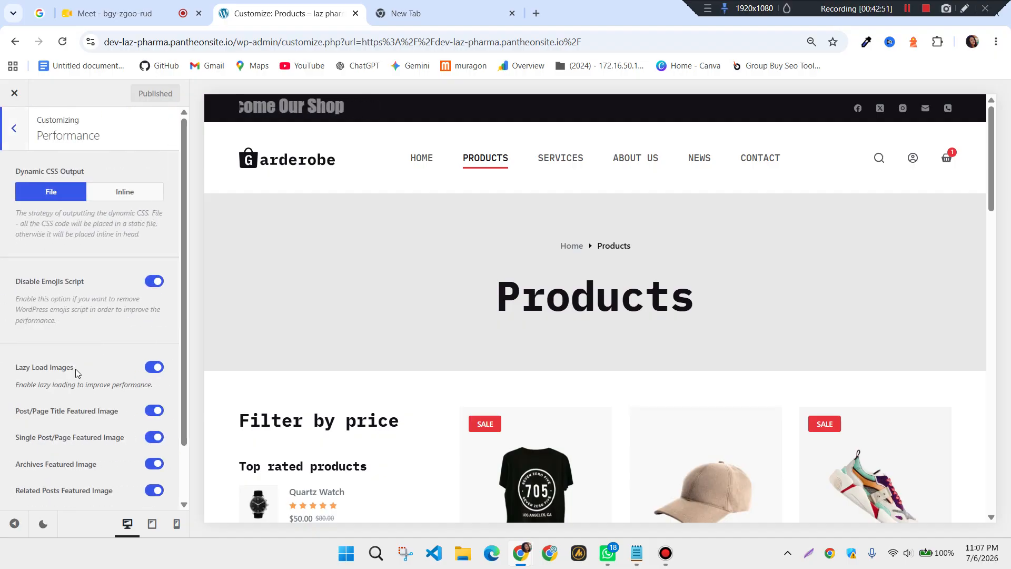
Scan the Performance toggles, then open Blog Posts, showing Blog Title on and Grid structure
scroll(98, 316, "down", 1)
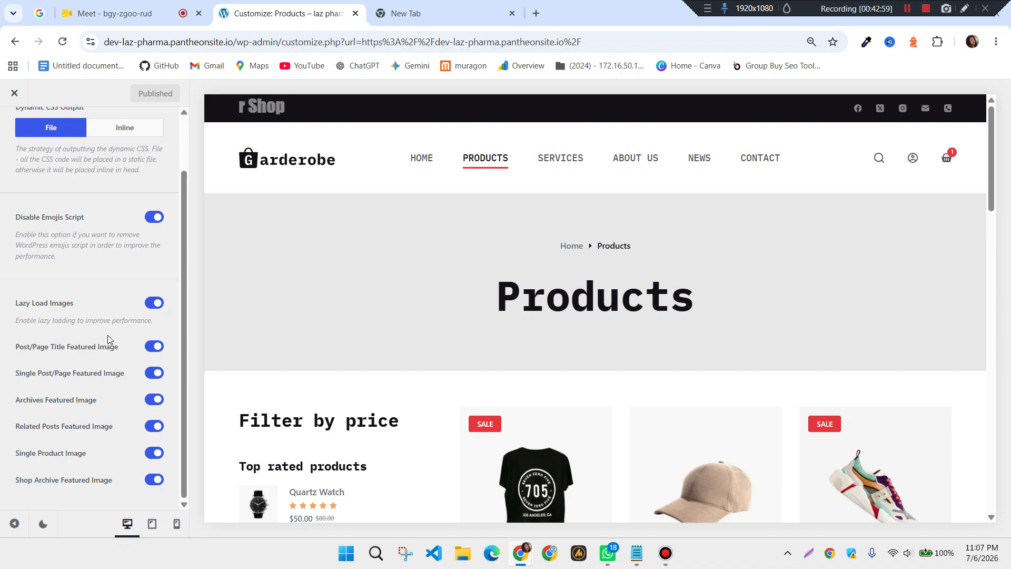
scroll(107, 334, "up", 1)
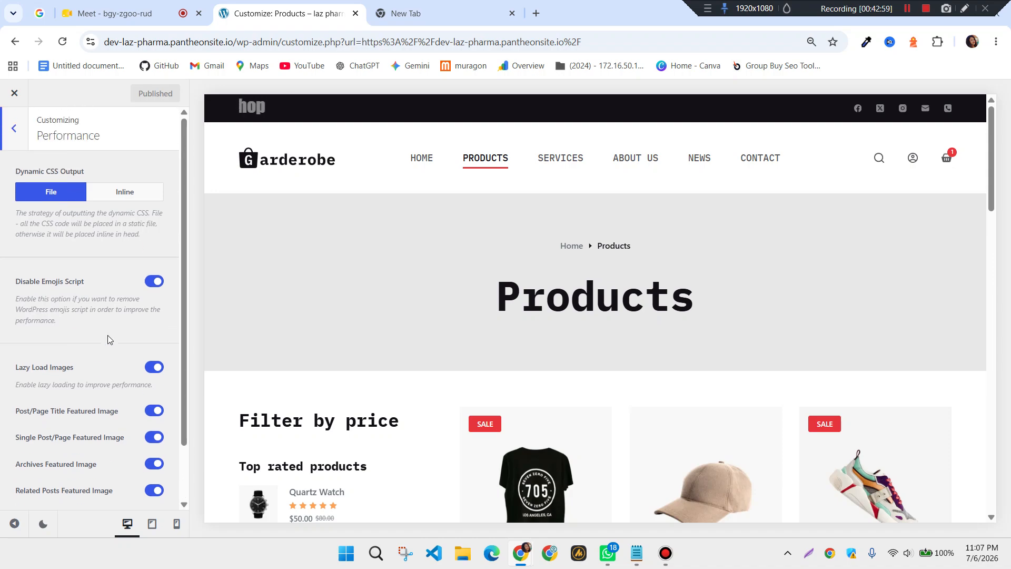
left_click(12, 129)
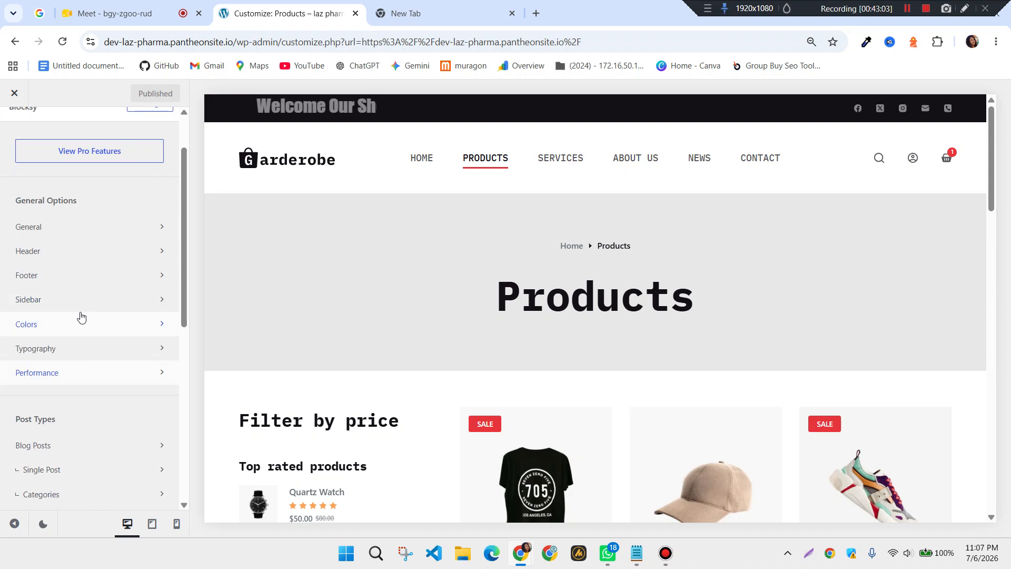
scroll(126, 284, "down", 3)
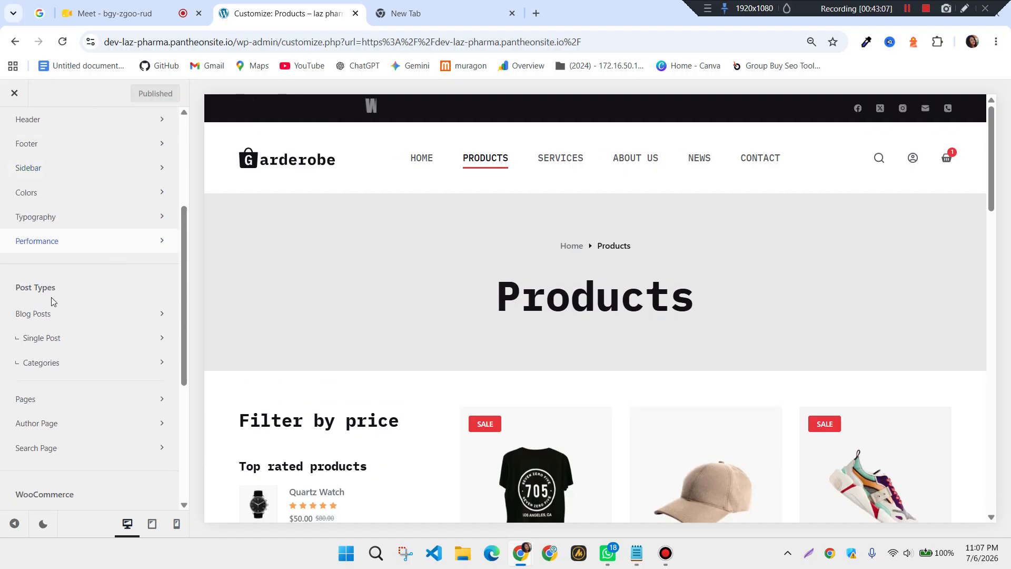
scroll(74, 296, "down", 1)
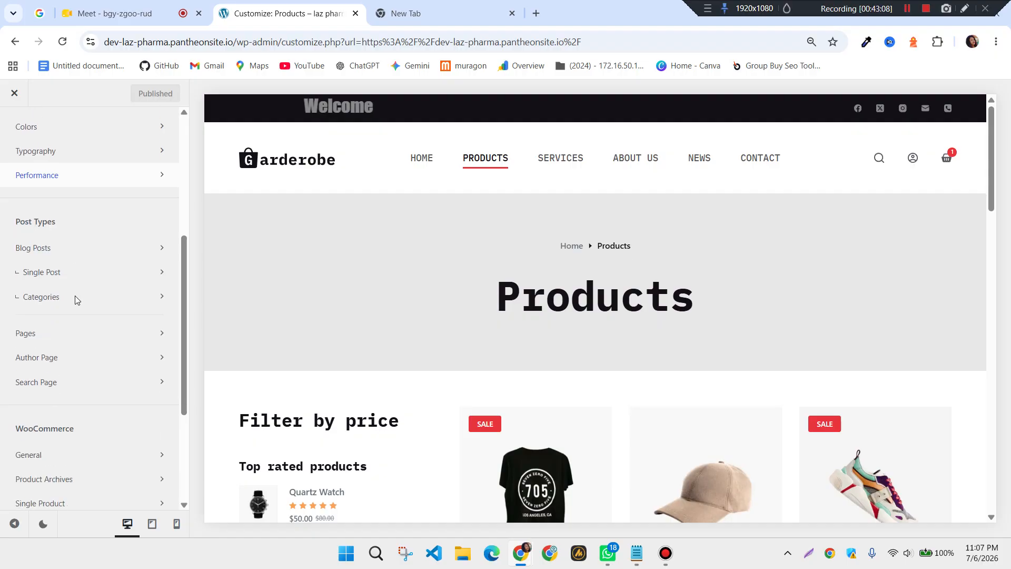
left_click(121, 251)
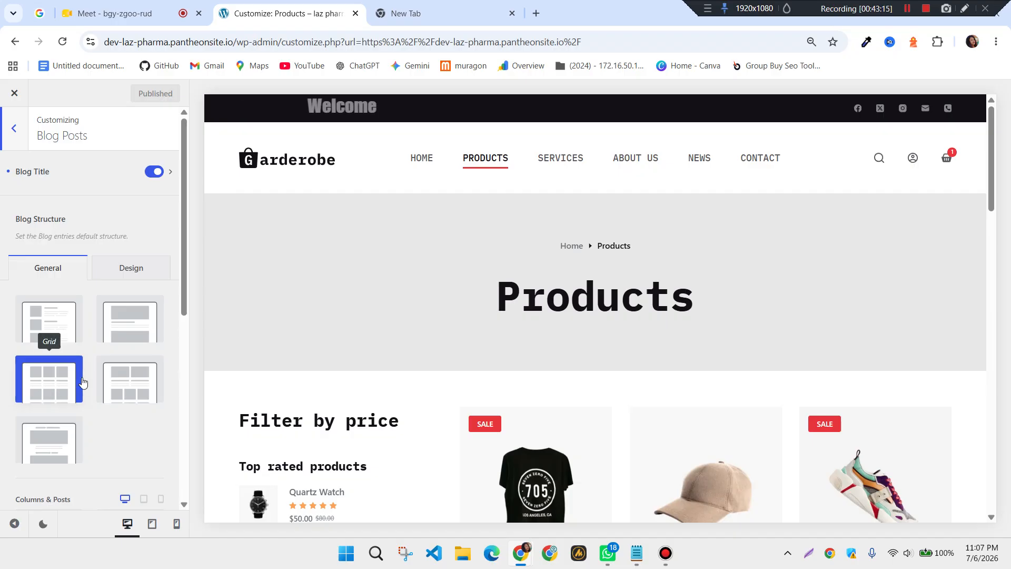
Scroll past Blog Structure to reach the blog Card Options (Simple card type, 30 px gap)
scroll(647, 388, "down", 4)
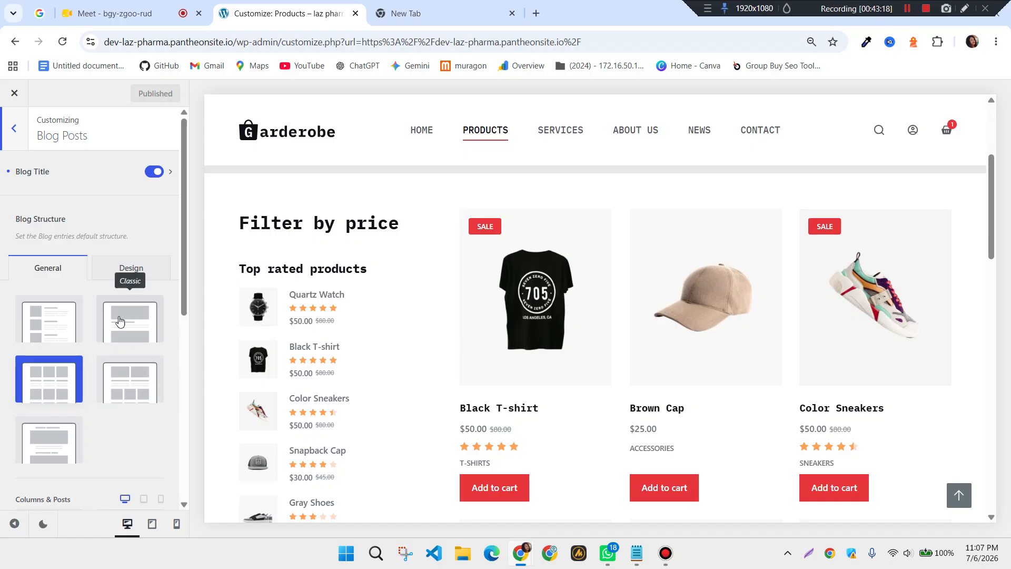
scroll(120, 319, "down", 4)
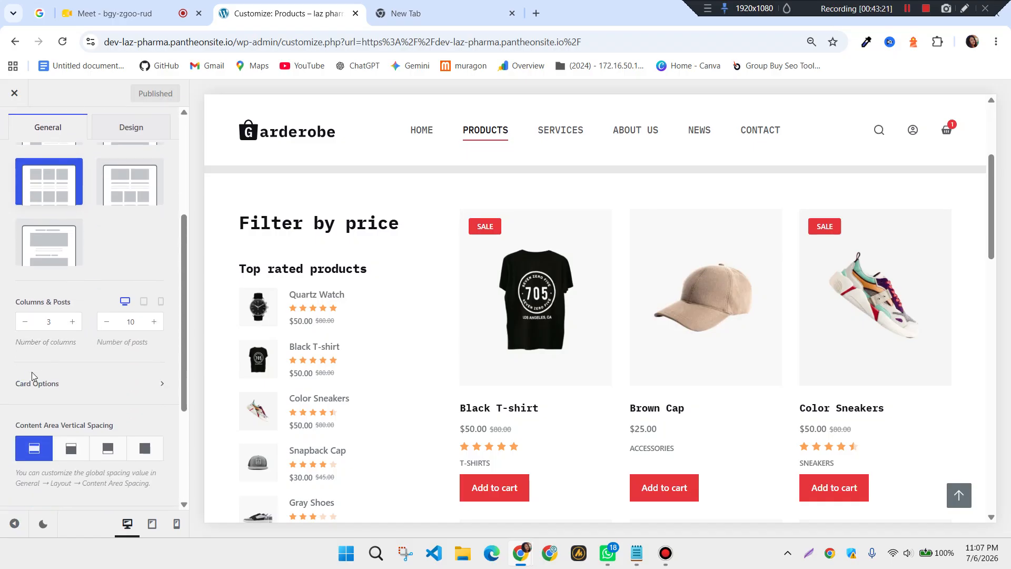
scroll(79, 383, "down", 1)
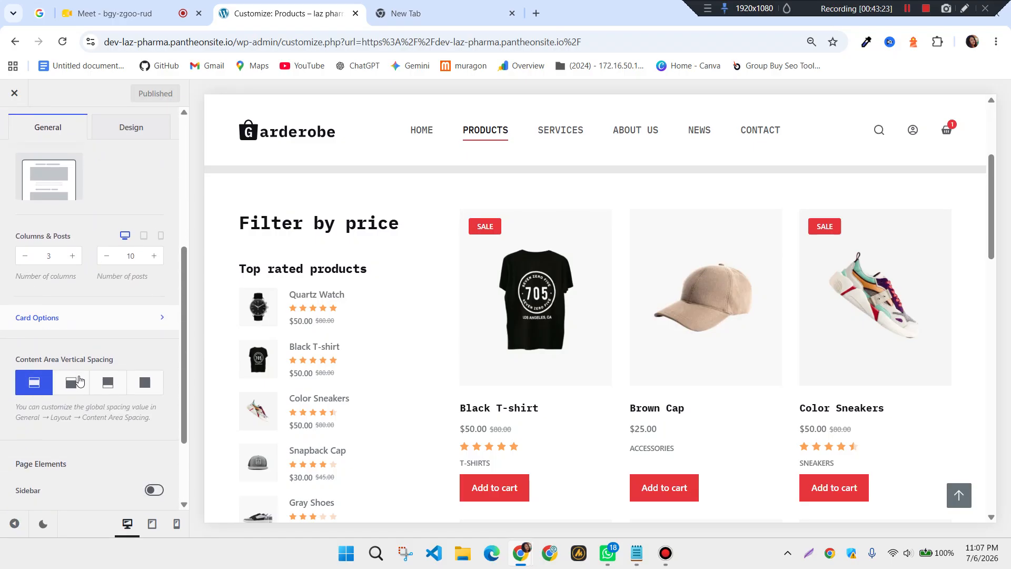
left_click(157, 323)
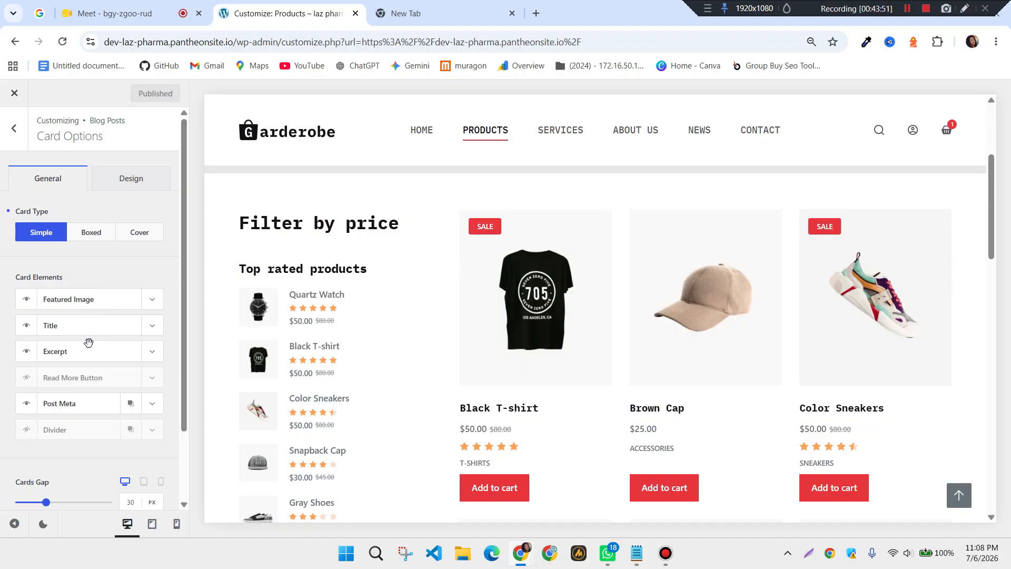
Move the Excerpt element above Title in blog cards and switch the card type to Boxed
left_click_drag(83, 356, 104, 333)
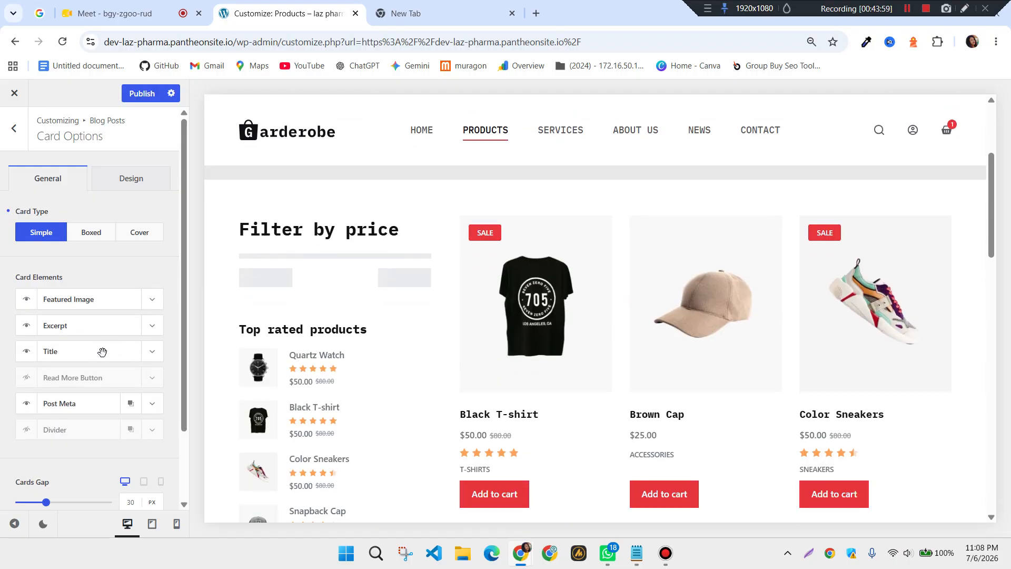
scroll(102, 353, "down", 2)
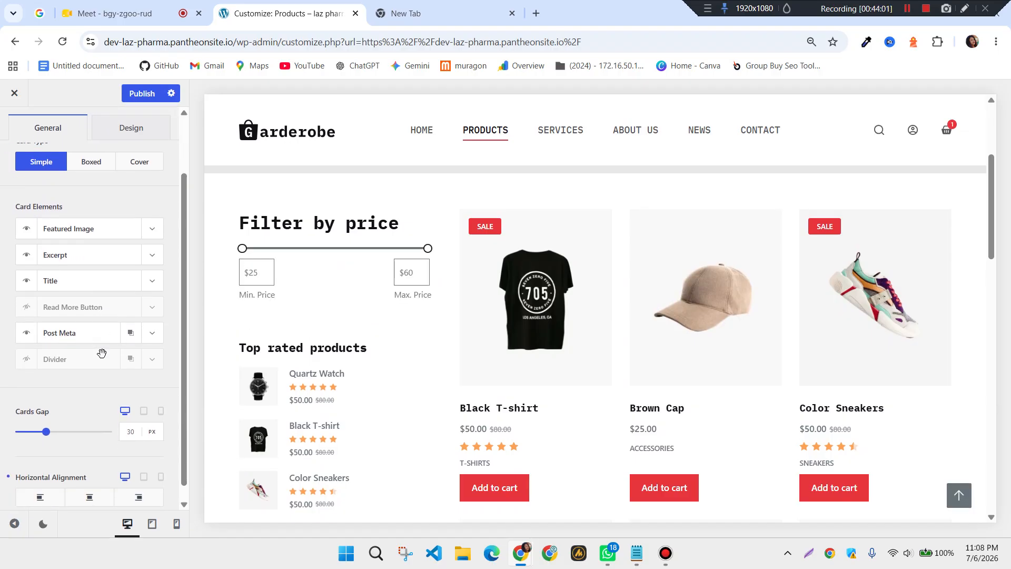
scroll(104, 352, "up", 2)
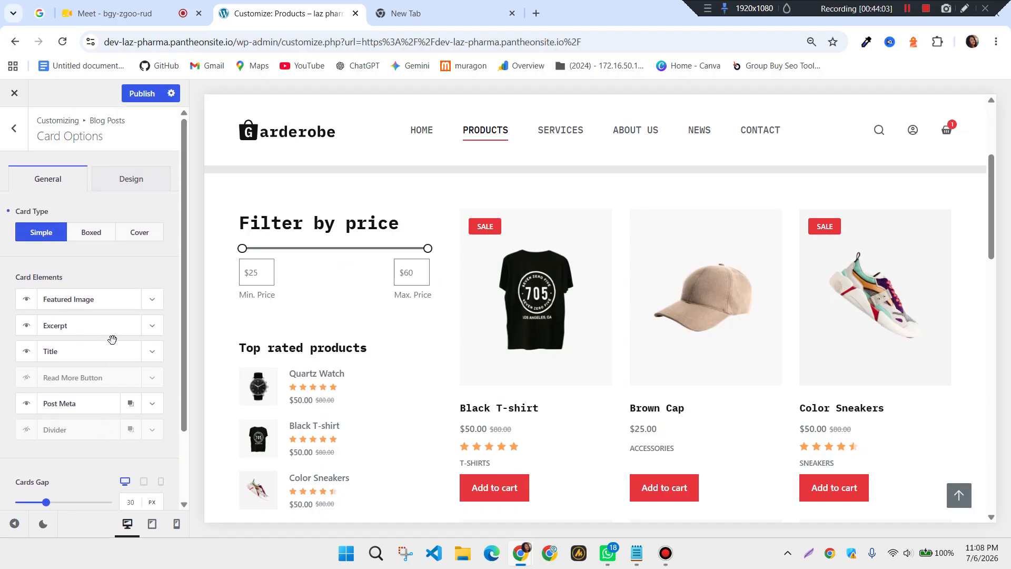
left_click(91, 233)
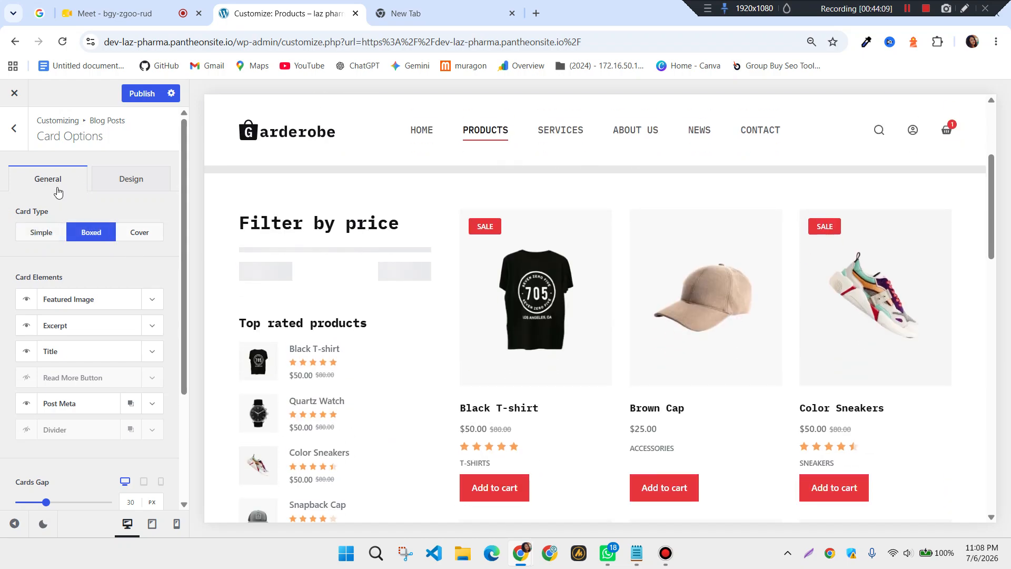
left_click(14, 128)
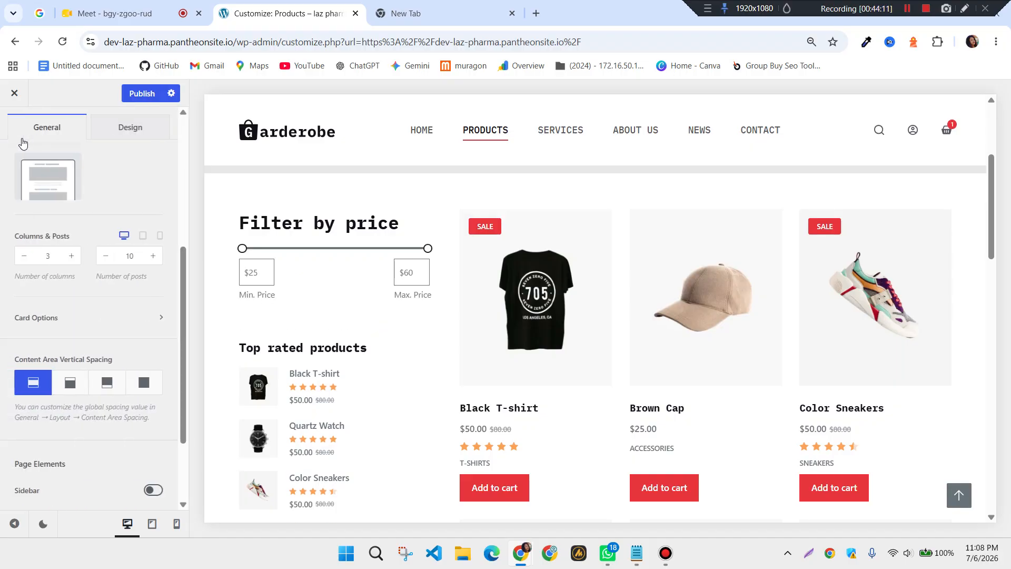
Scroll down to Page Elements and bring up the blog Pagination settings
scroll(131, 307, "up", 1)
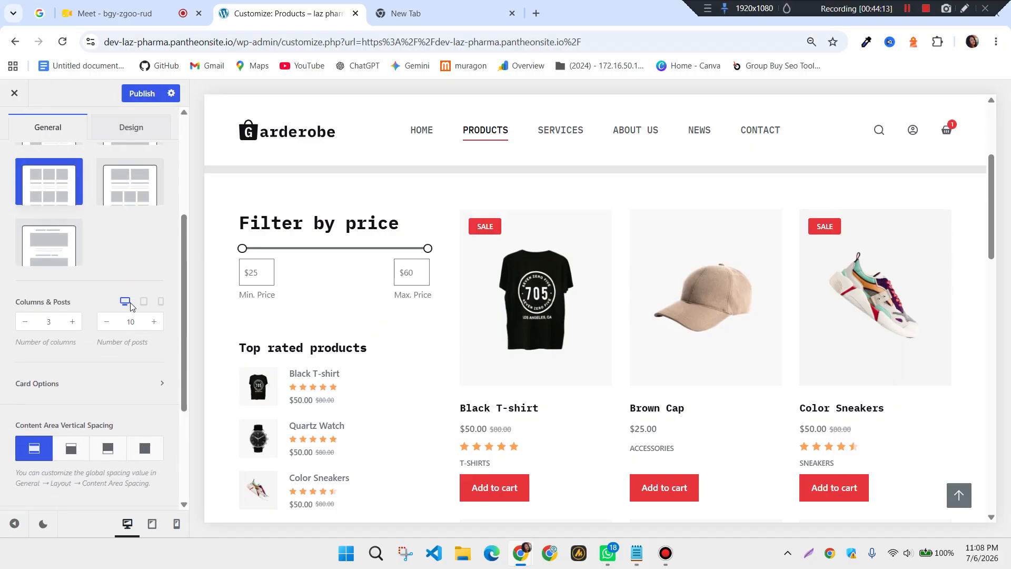
scroll(98, 344, "down", 3)
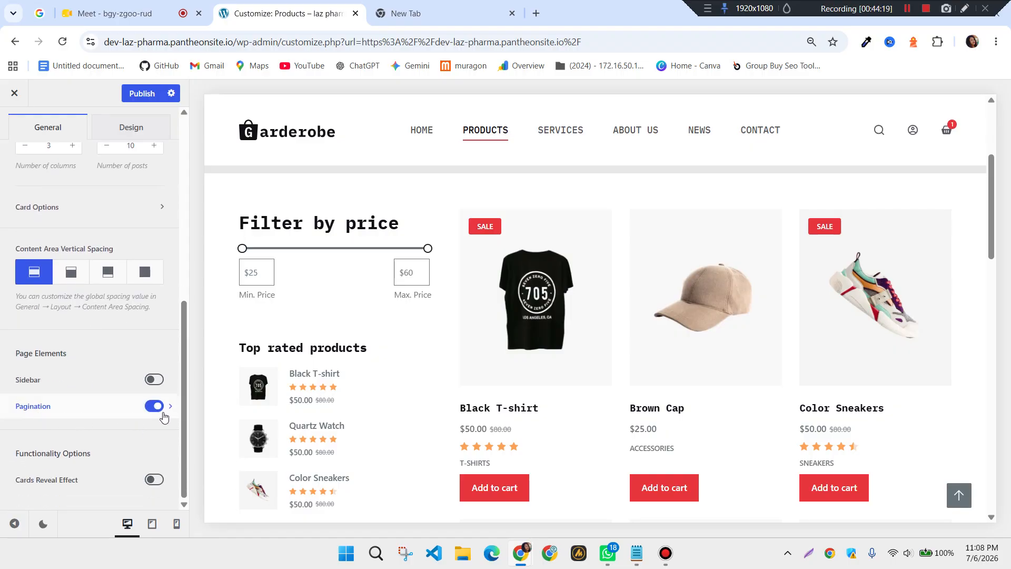
scroll(612, 337, "down", 16)
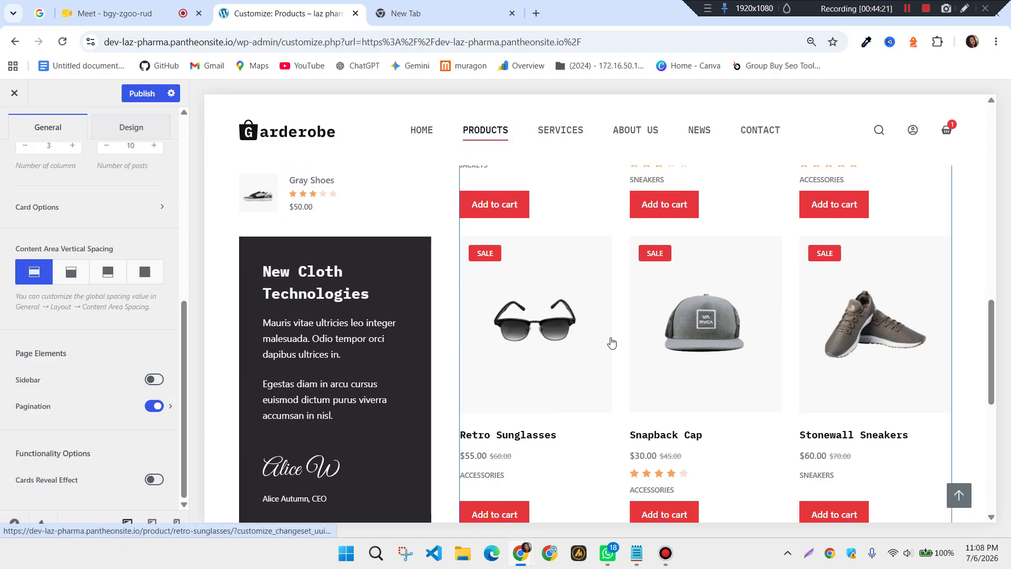
scroll(613, 342, "down", 1)
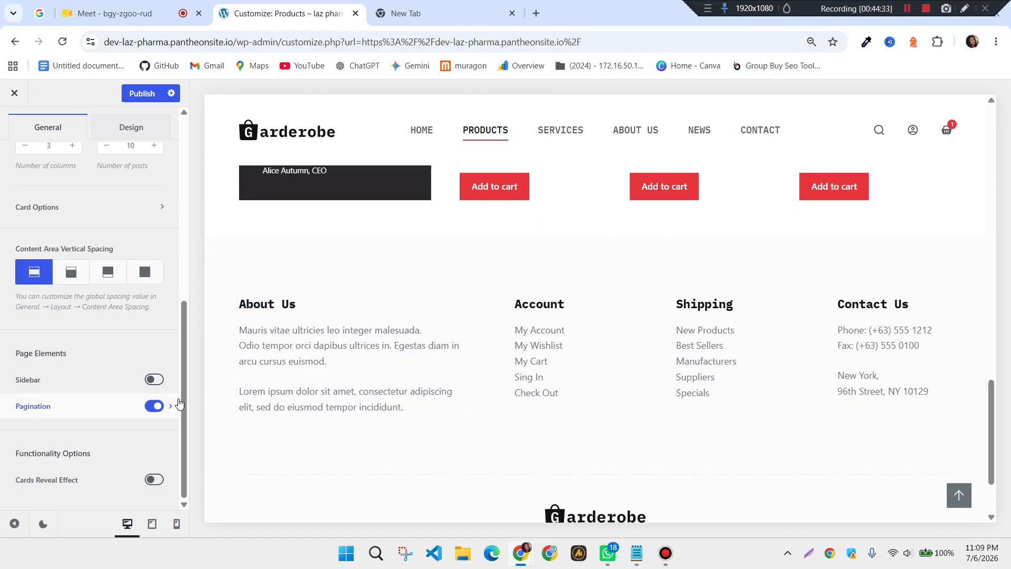
left_click(168, 417)
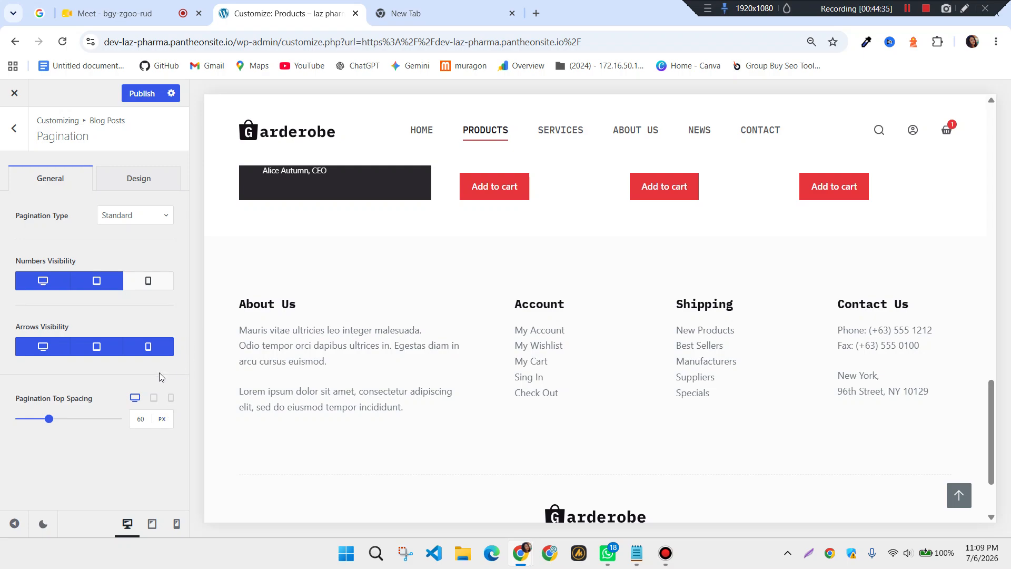
Check the pagination Design and General options and the type list, keeping Standard pagination
left_click(151, 179)
left_click(50, 179)
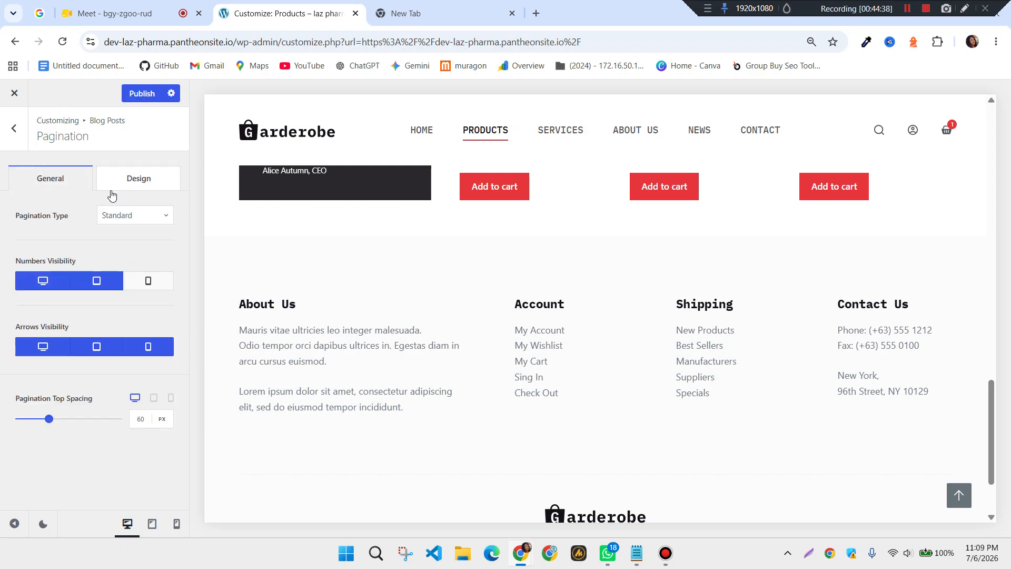
left_click(168, 221)
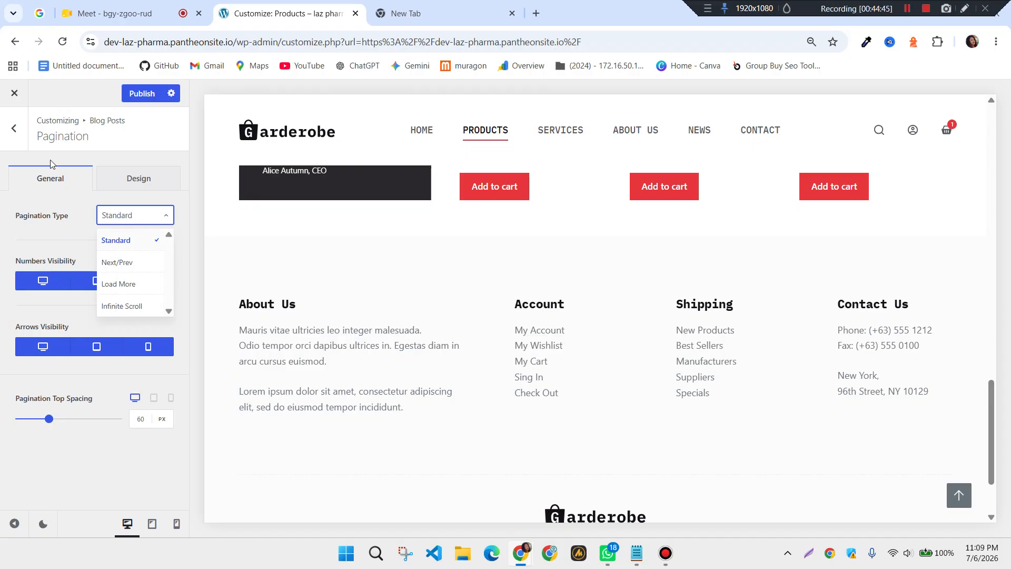
left_click(14, 137)
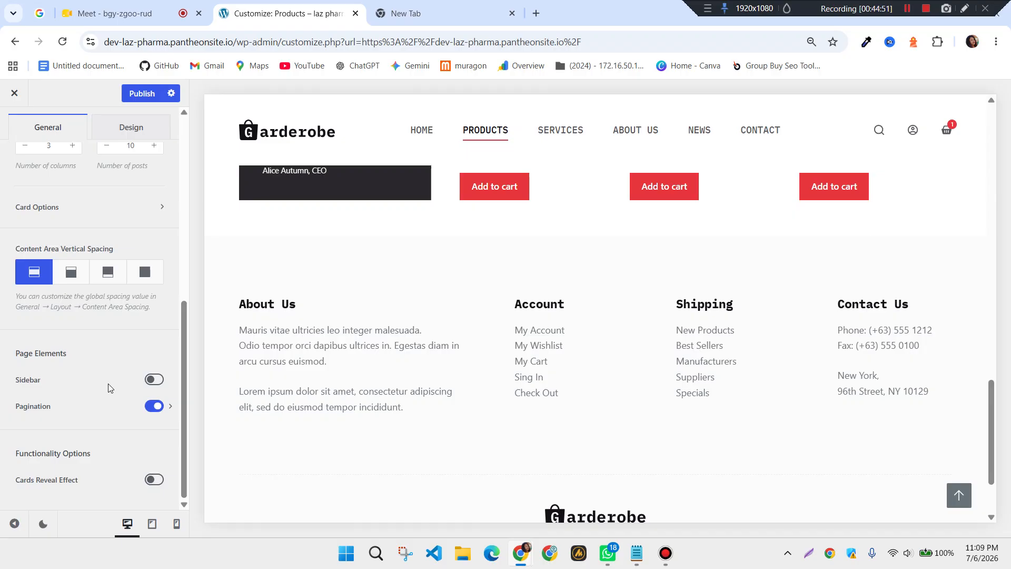
Scroll back up and review the Blog Structure design options
scroll(108, 388, "up", 2)
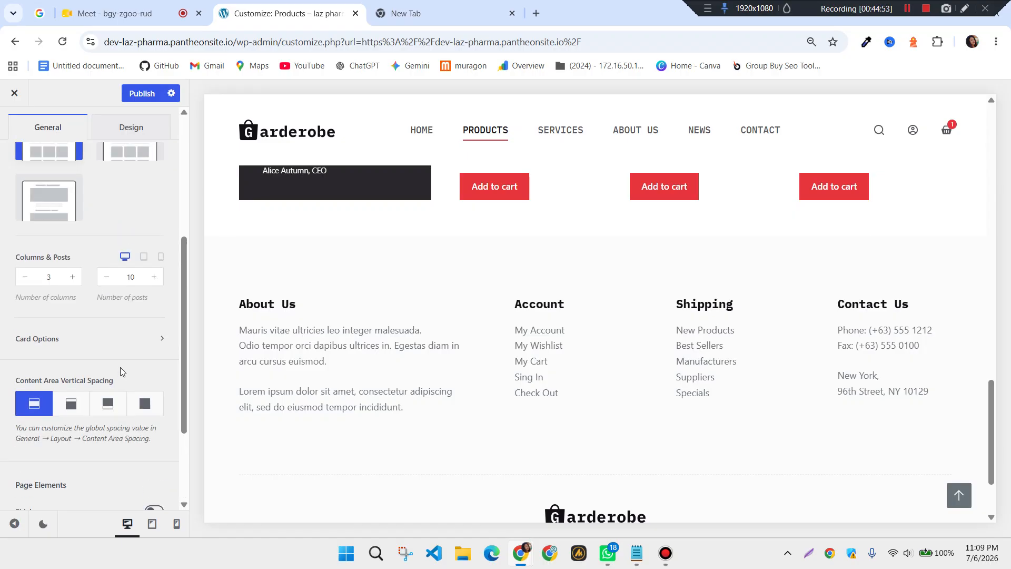
scroll(122, 311, "up", 1)
scroll(520, 341, "up", 5)
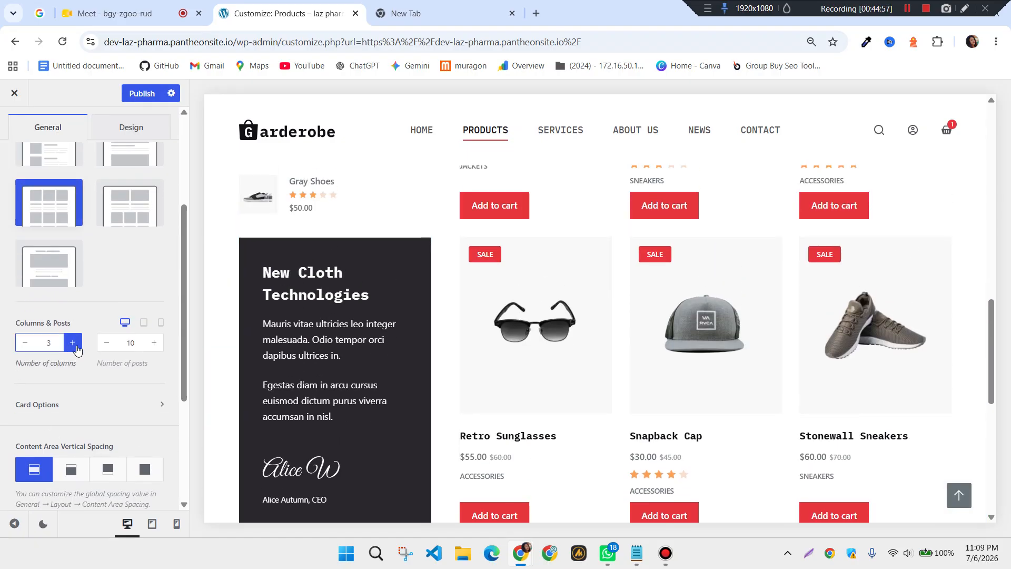
scroll(551, 373, "up", 1)
scroll(550, 372, "up", 1)
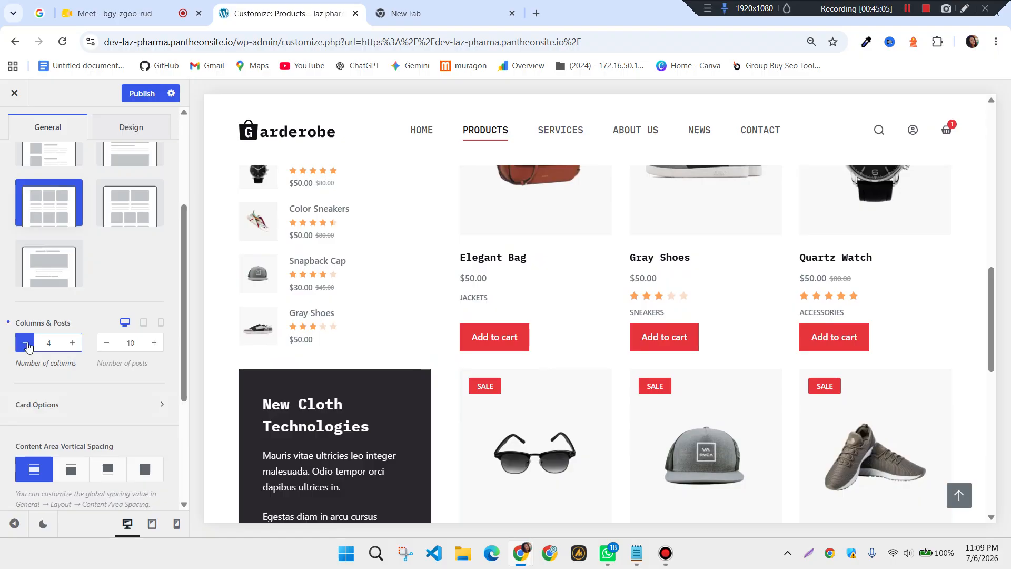
scroll(105, 393, "up", 3)
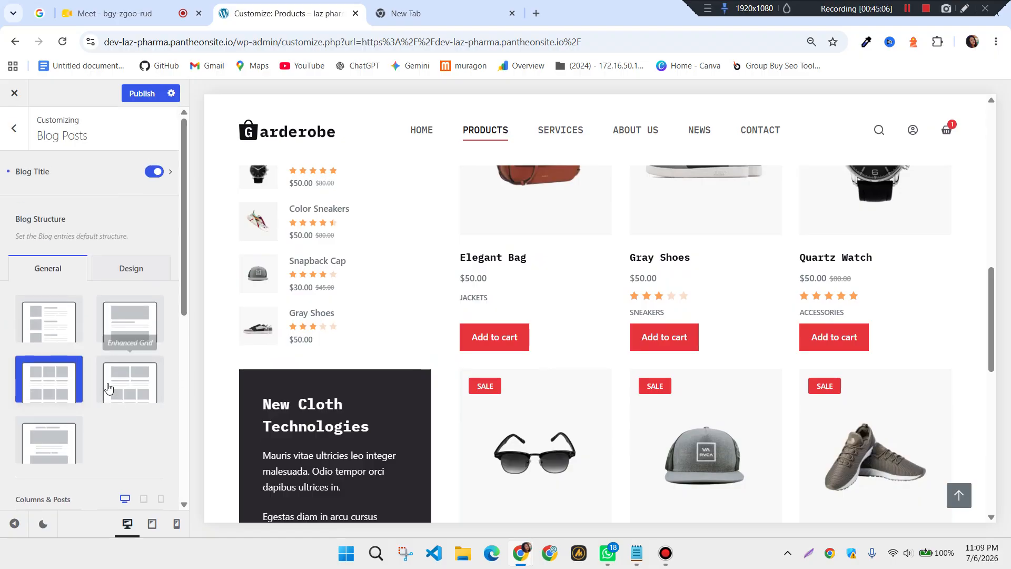
left_click(131, 269)
Return to the main Customizer list and go to the Single Post settings
scroll(123, 352, "down", 1)
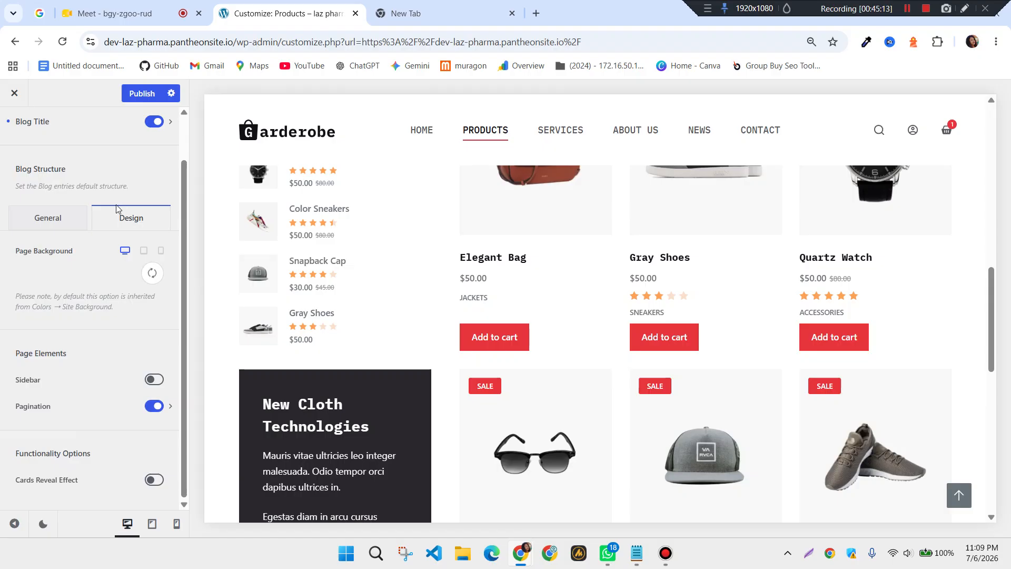
scroll(23, 155, "up", 1)
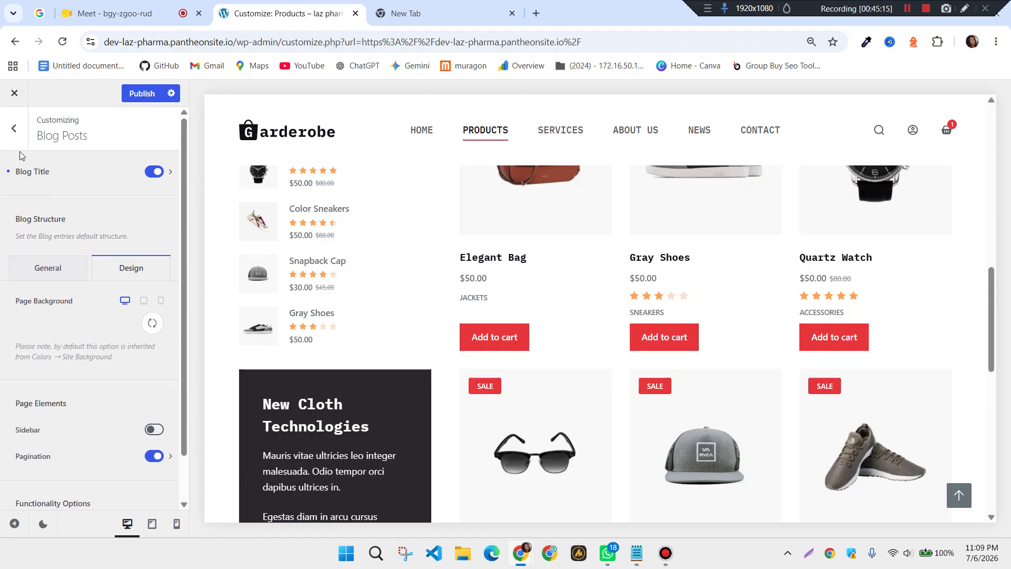
left_click(19, 134)
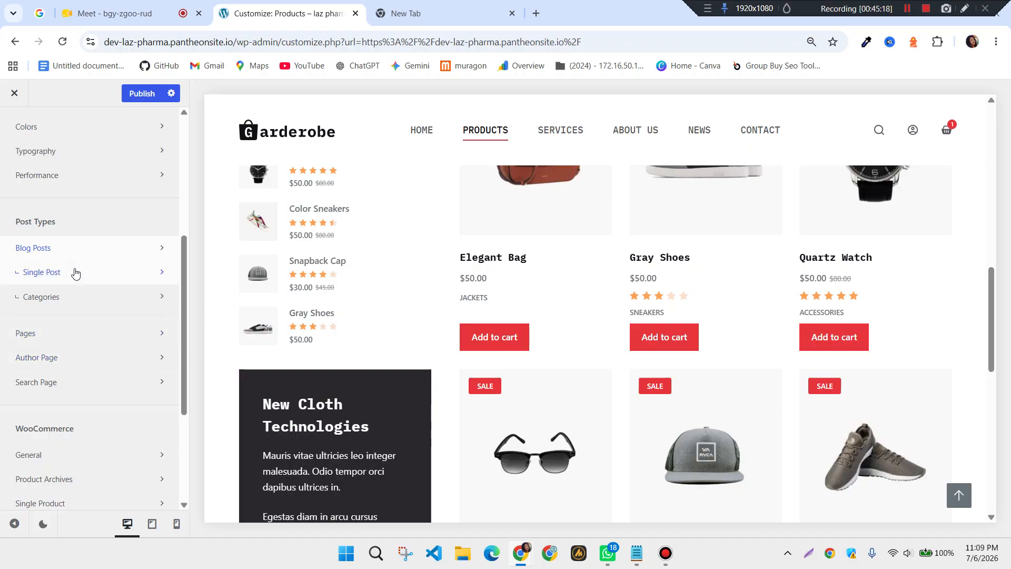
left_click(71, 273)
Turn on the Featured Image under Single Post elements
scroll(72, 279, "down", 5)
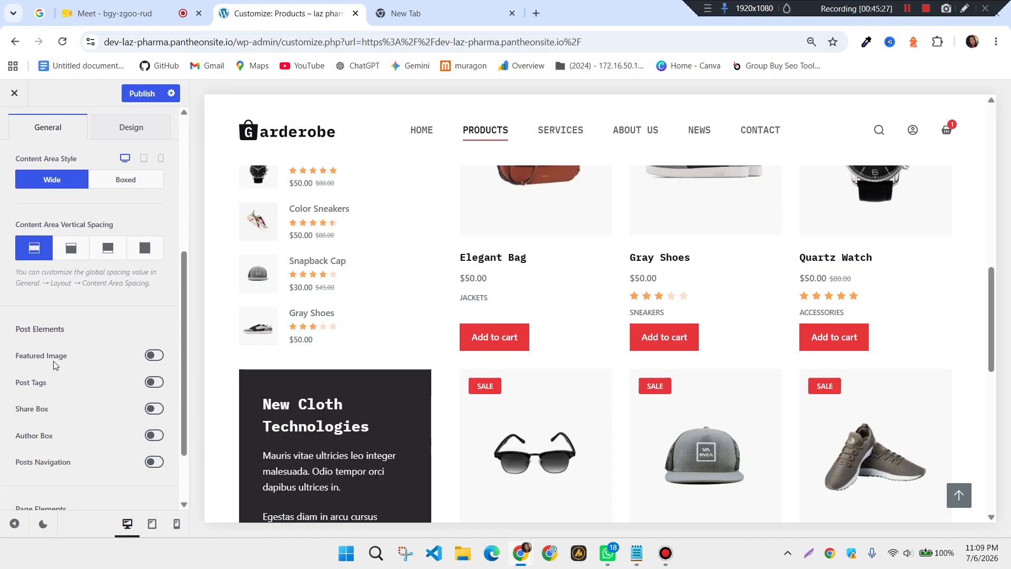
scroll(560, 401, "up", 5)
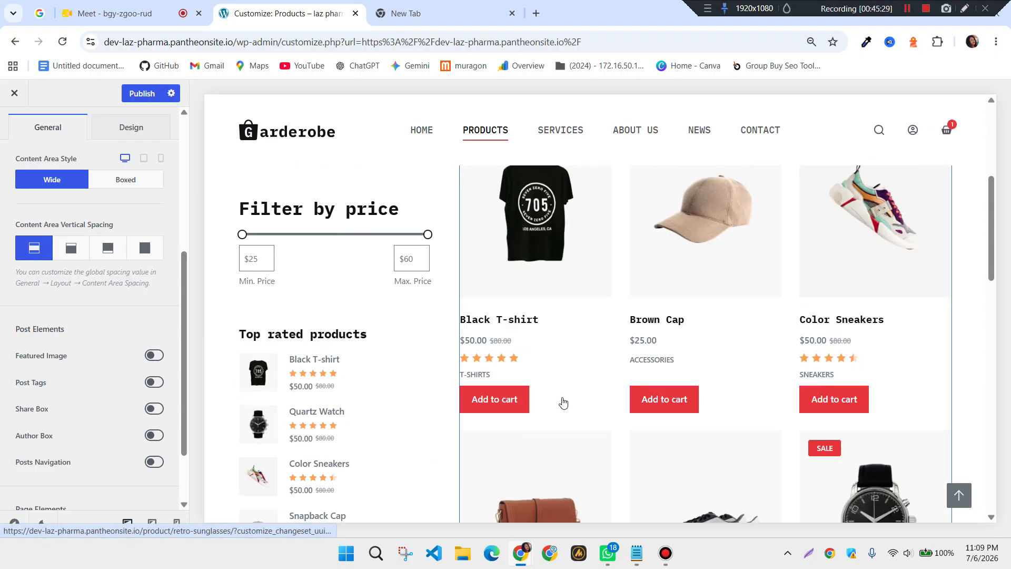
scroll(79, 358, "down", 2)
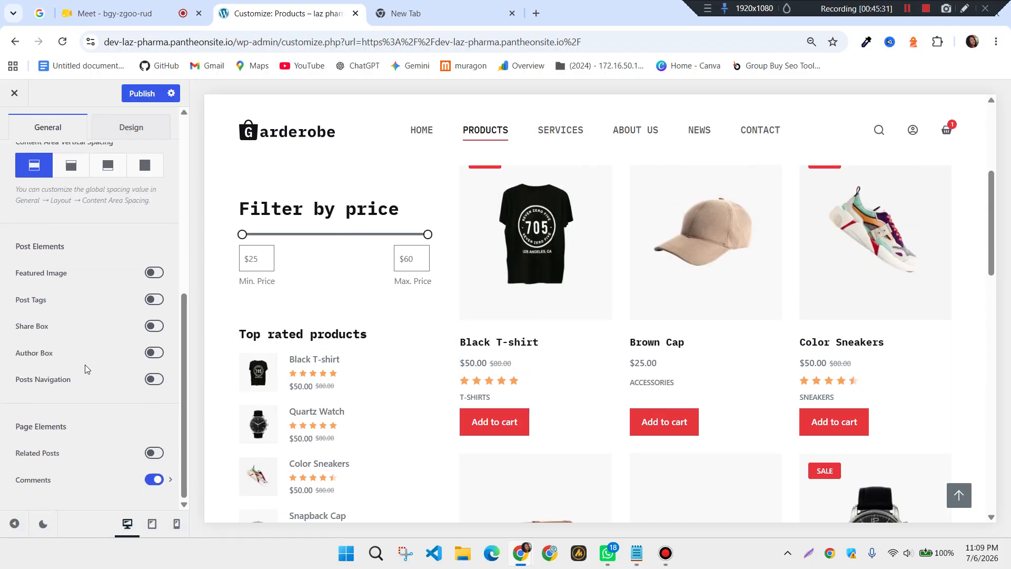
scroll(82, 362, "up", 1)
left_click(153, 338)
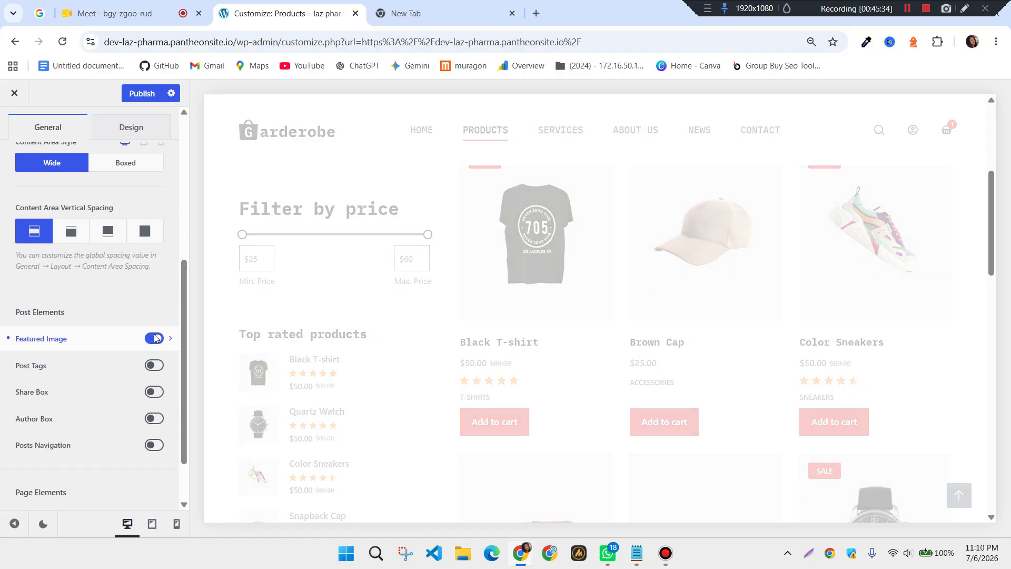
Review the Single Post design options and return to the main Customizer sections list
scroll(74, 330, "up", 4)
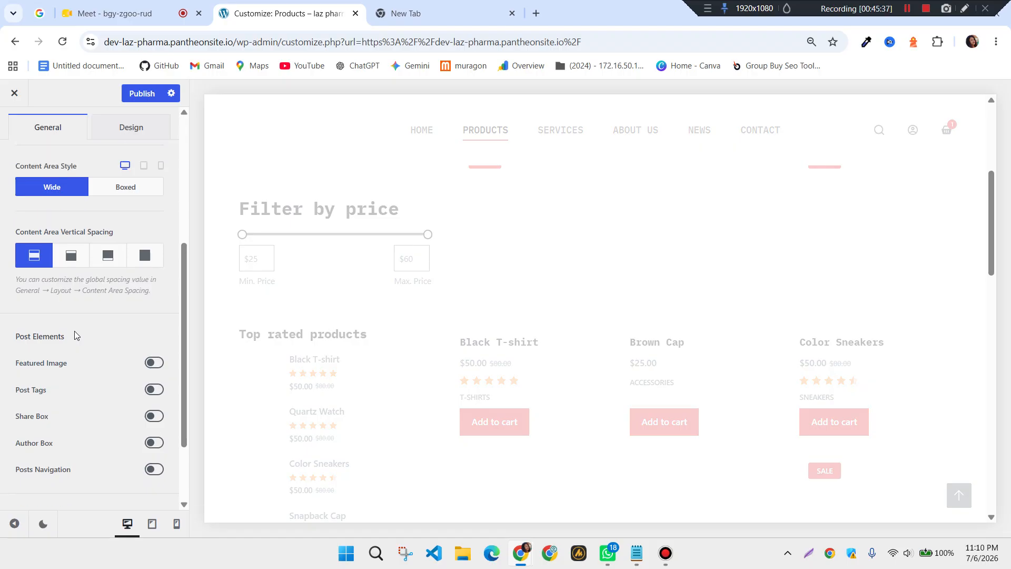
scroll(87, 336, "up", 2)
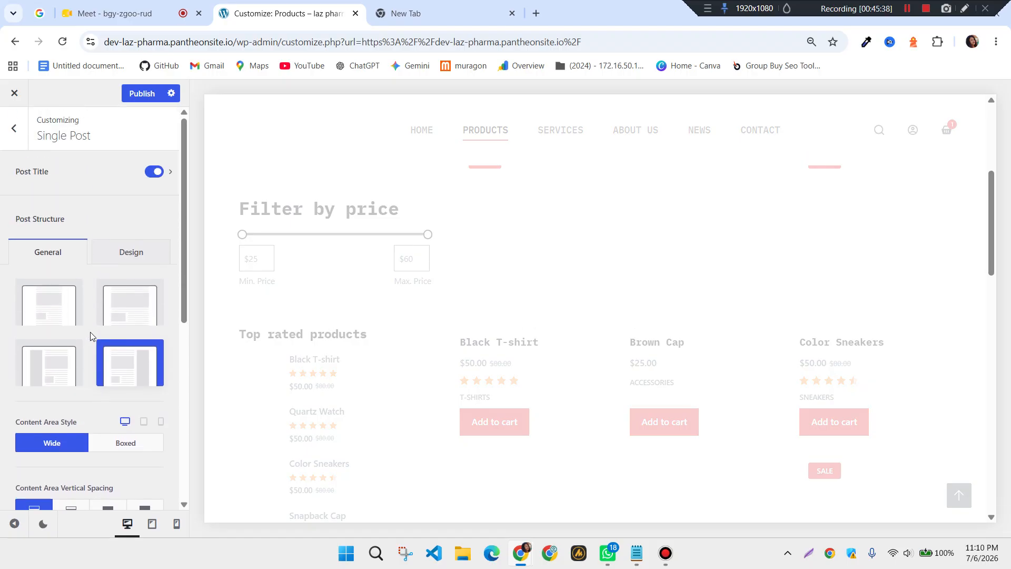
left_click(139, 263)
scroll(104, 336, "down", 1)
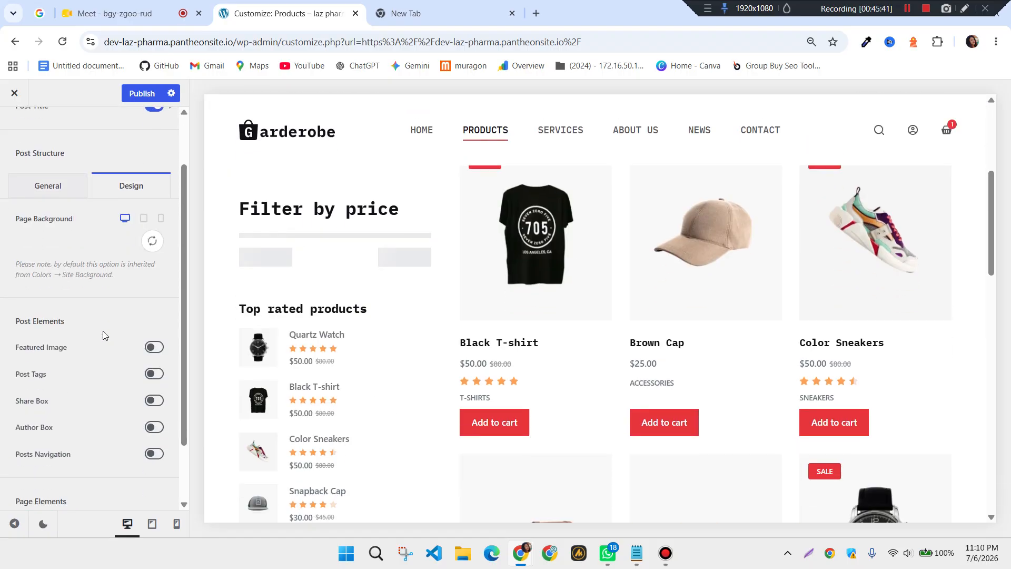
scroll(103, 333, "down", 1)
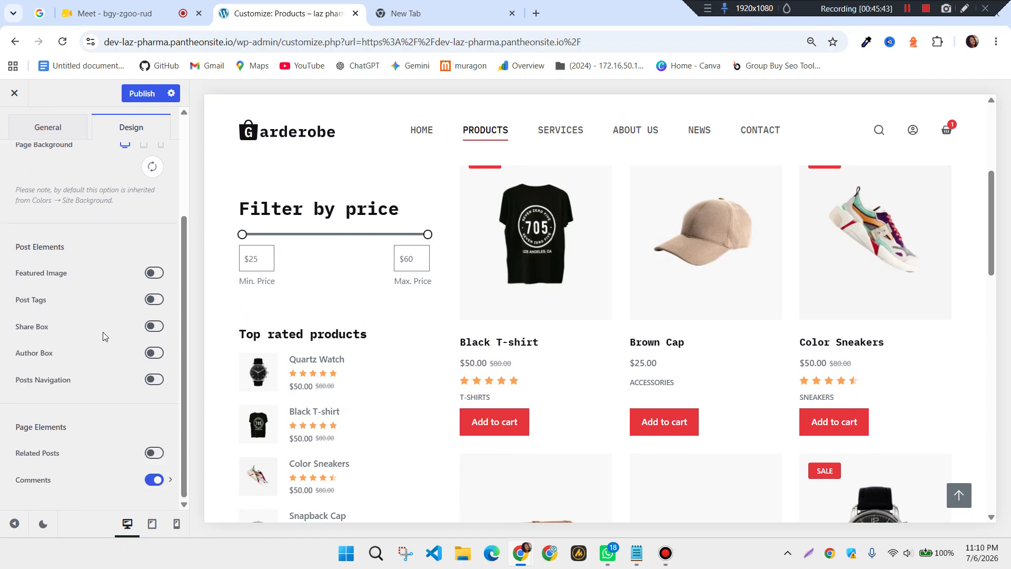
scroll(102, 332, "up", 3)
left_click(14, 127)
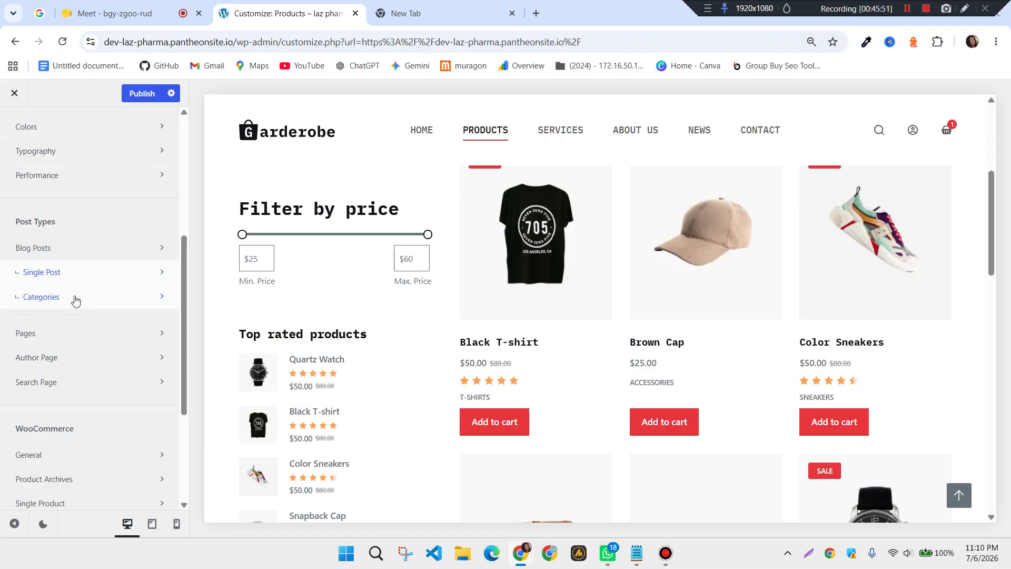
In the Categories archive settings, reduce the product grid to 3 columns
left_click(75, 298)
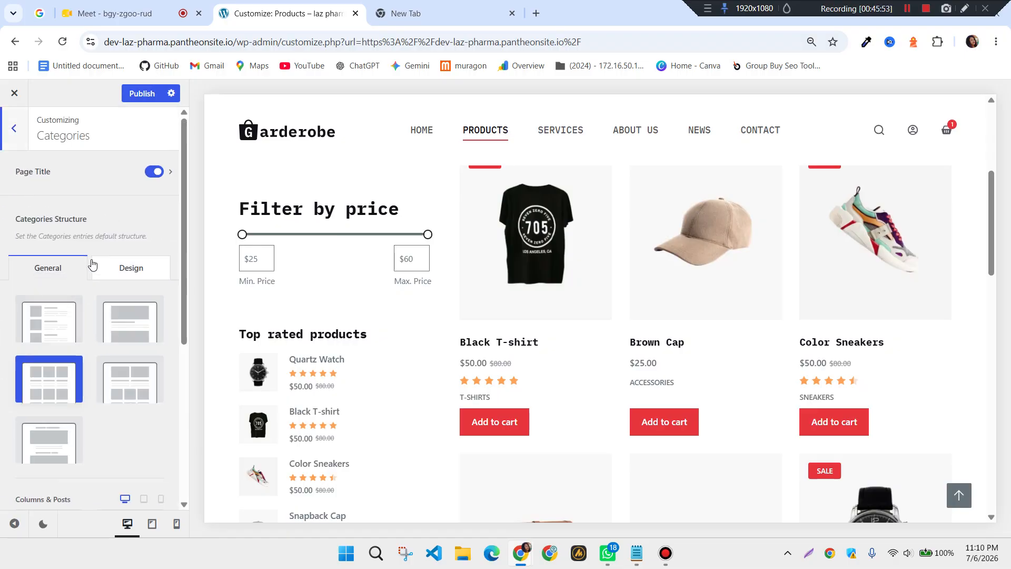
scroll(94, 269, "down", 5)
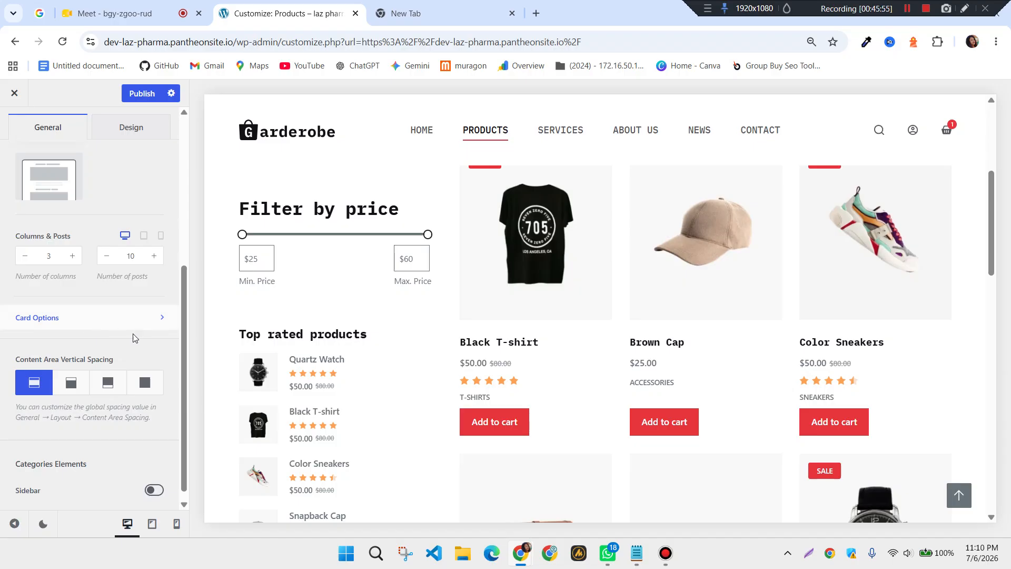
scroll(548, 377, "up", 2)
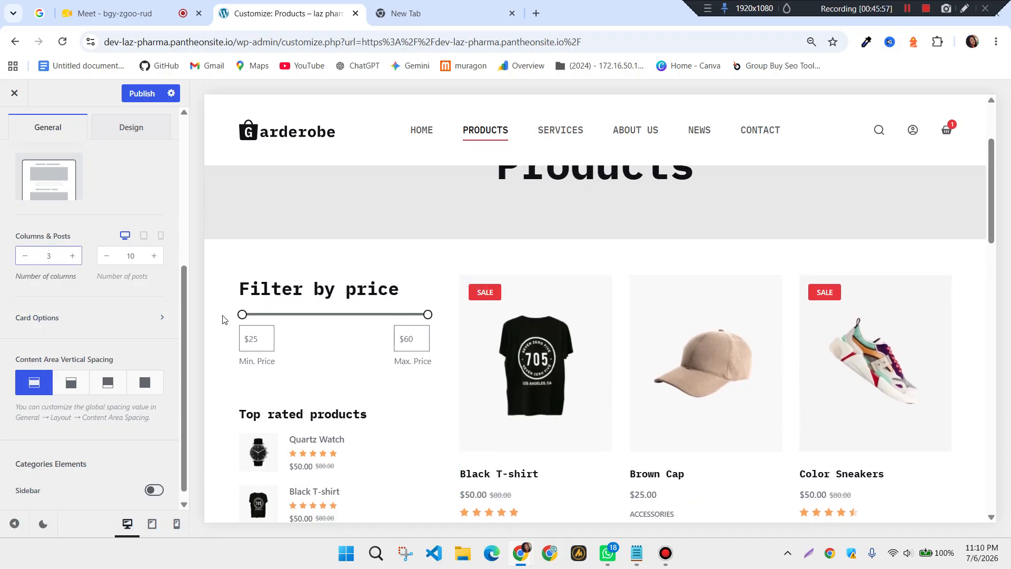
scroll(706, 469, "down", 2)
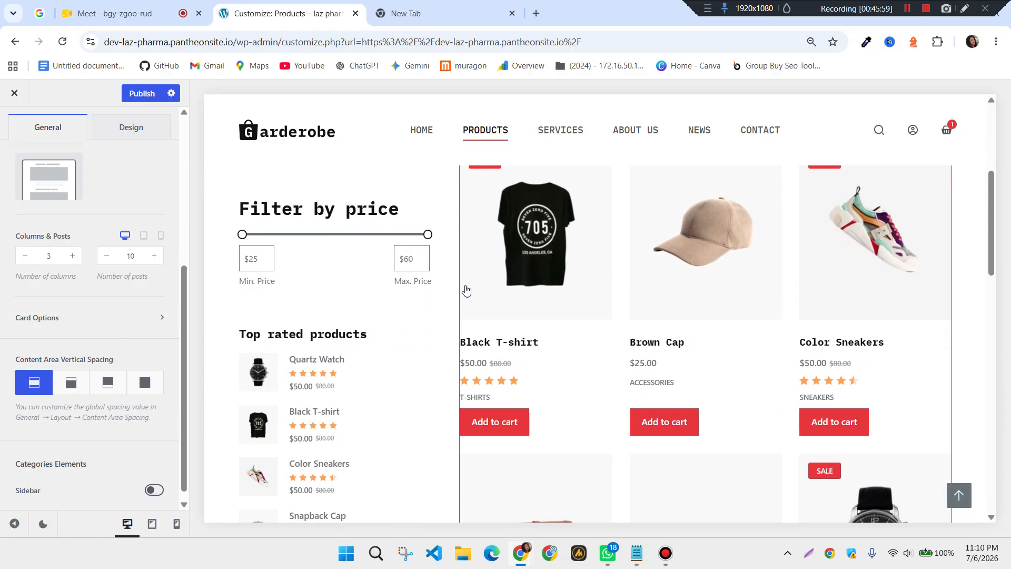
scroll(527, 300, "up", 2)
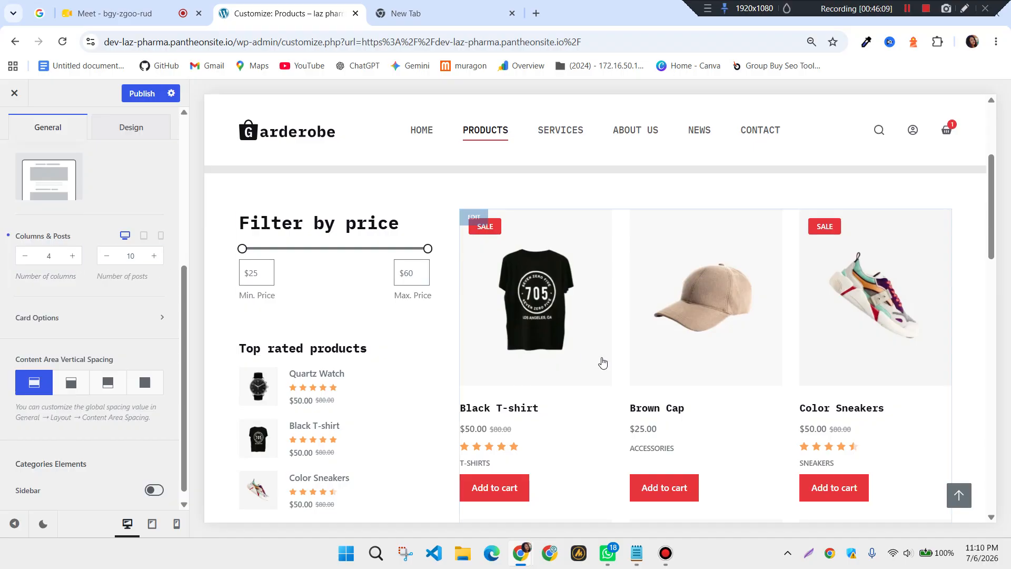
left_click(23, 255)
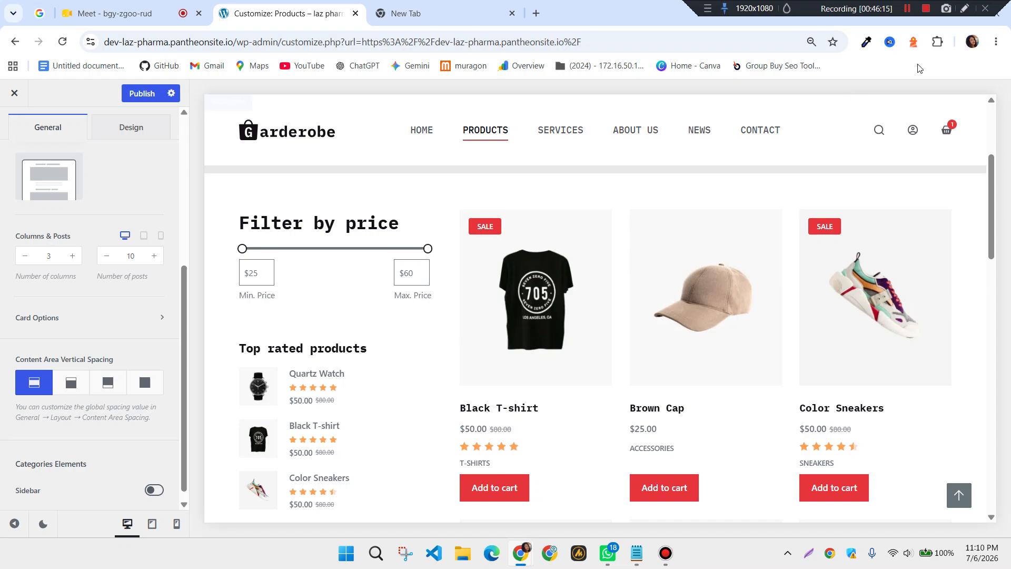
left_click(907, 9)
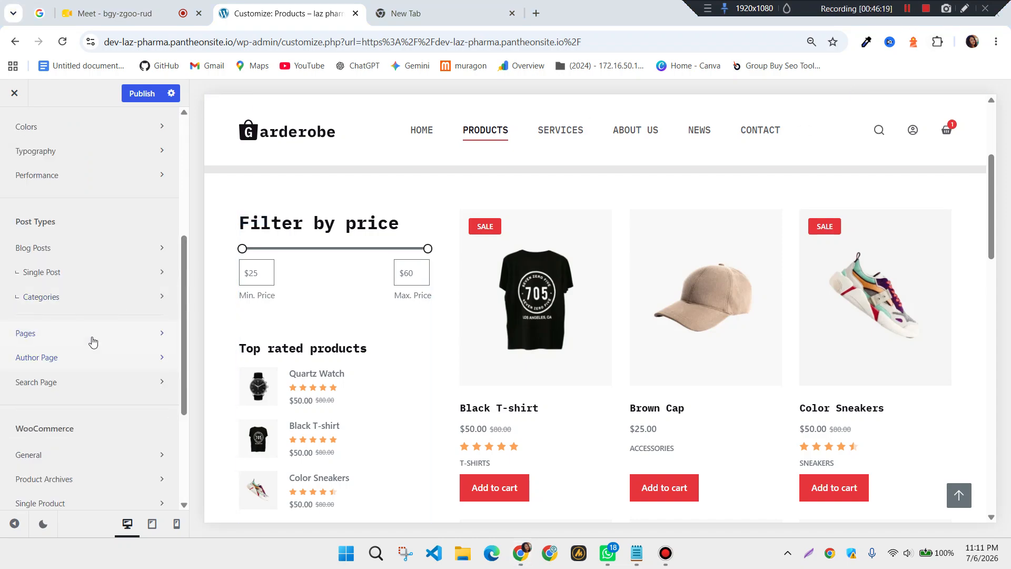
Look over the WooCommerce store message colour settings
scroll(77, 354, "down", 8)
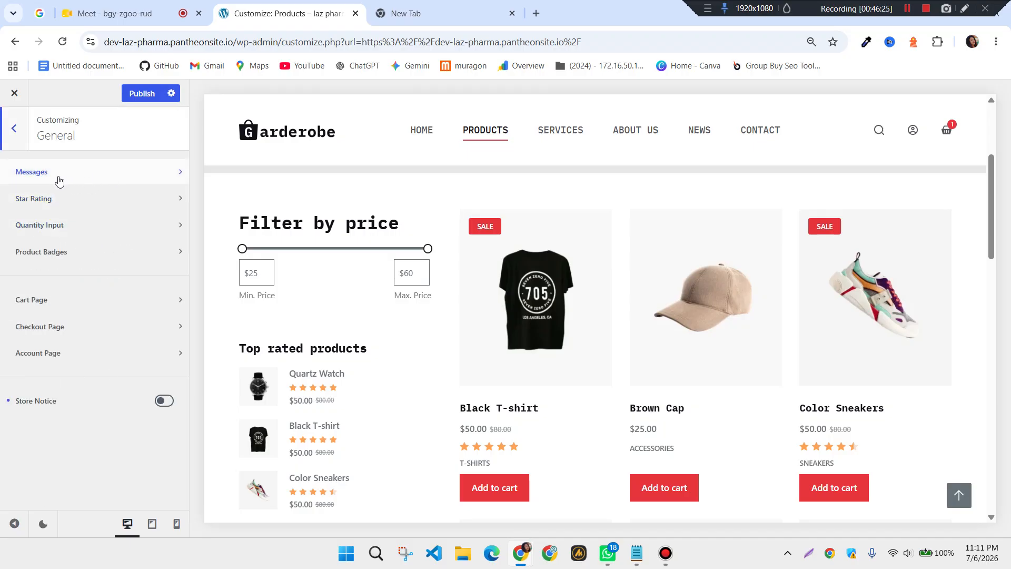
left_click(122, 180)
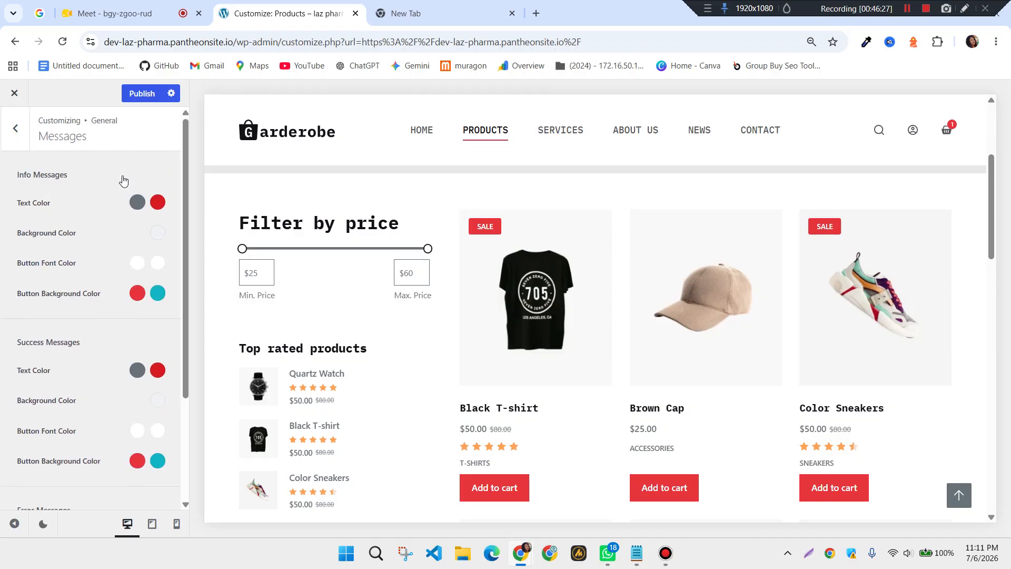
left_click(14, 127)
Set the Star Rating Color to red #df0a0a
left_click(75, 209)
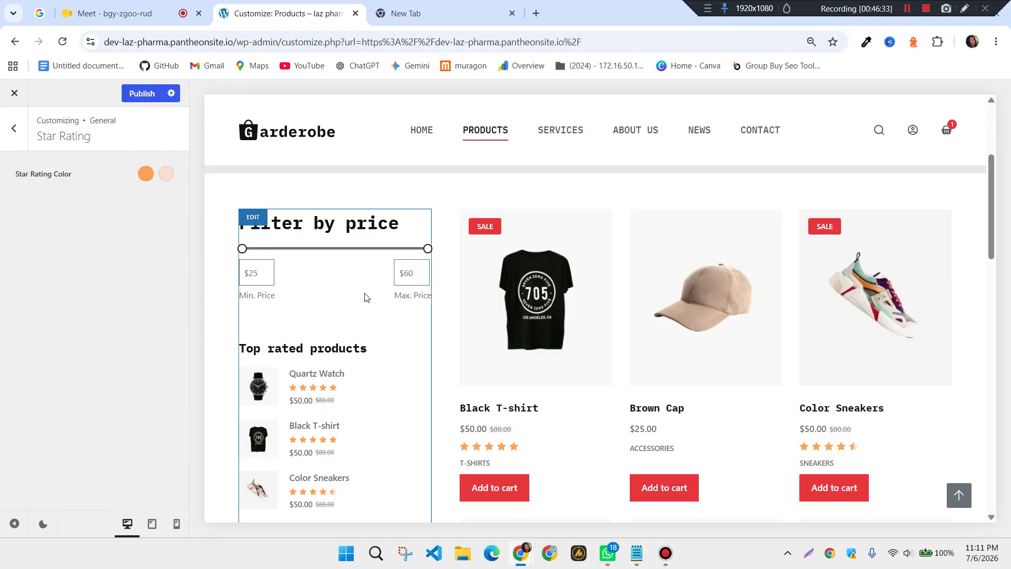
scroll(463, 371, "down", 1)
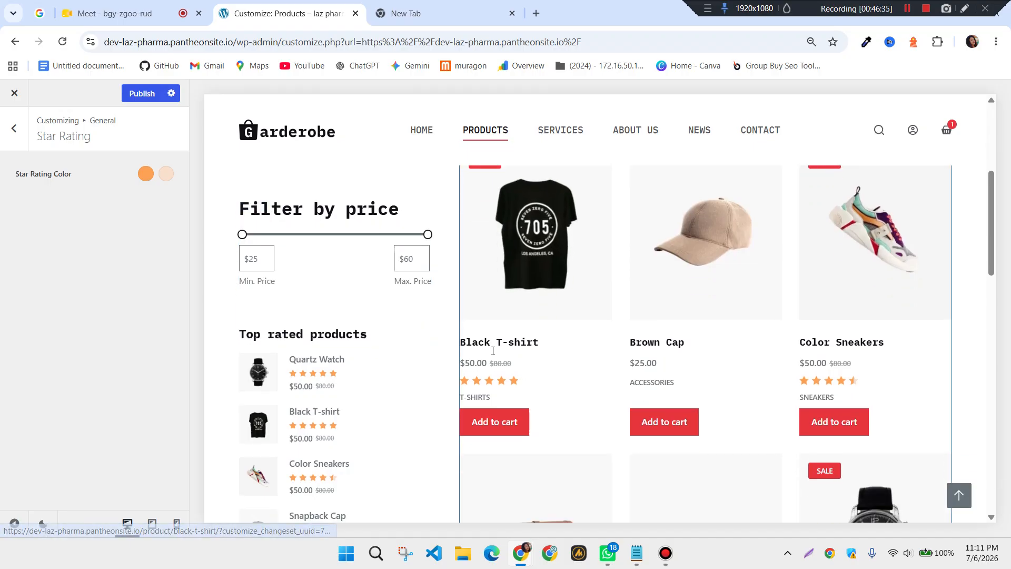
left_click(146, 174)
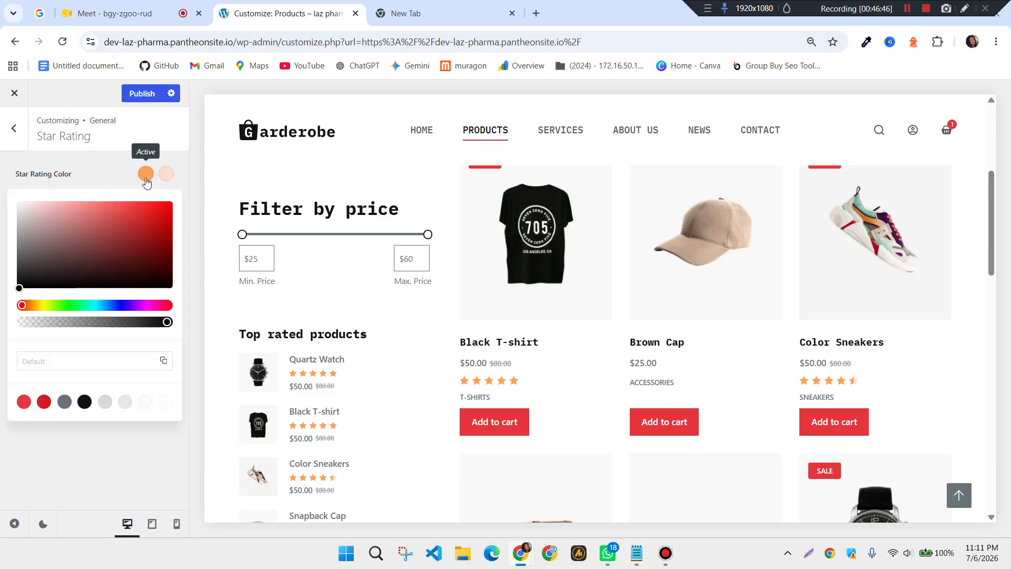
left_click(163, 212)
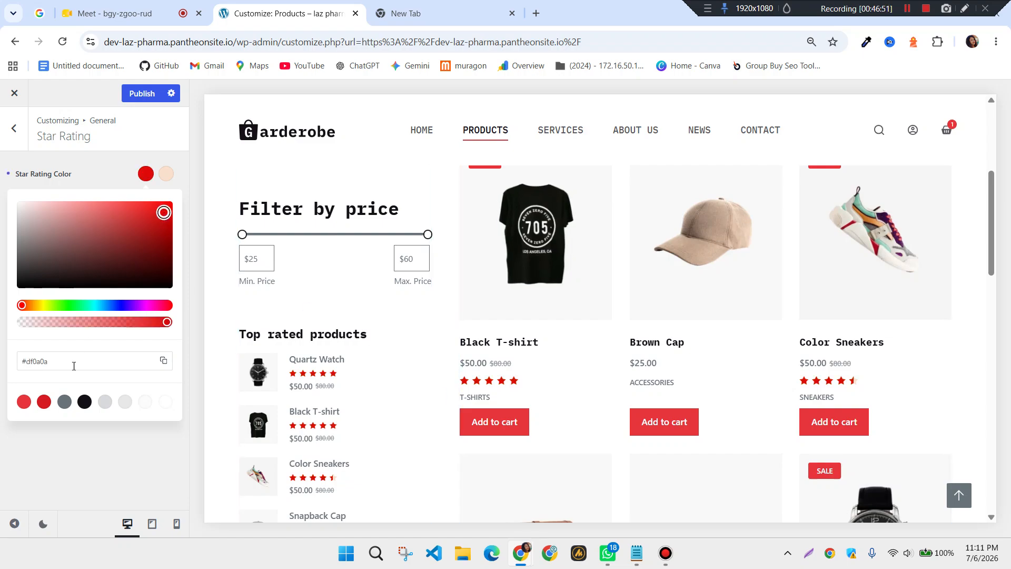
left_click(77, 441)
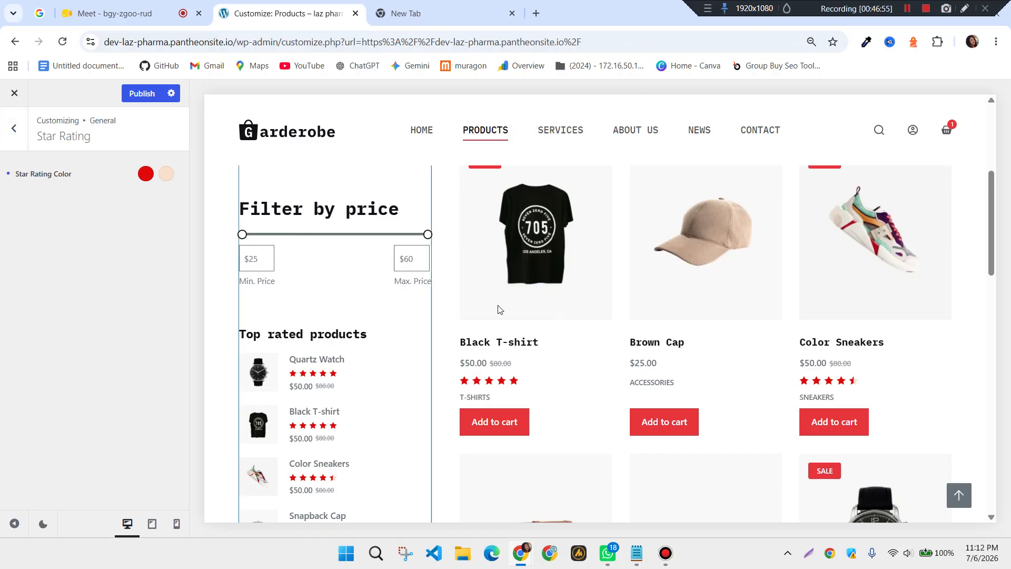
left_click(16, 131)
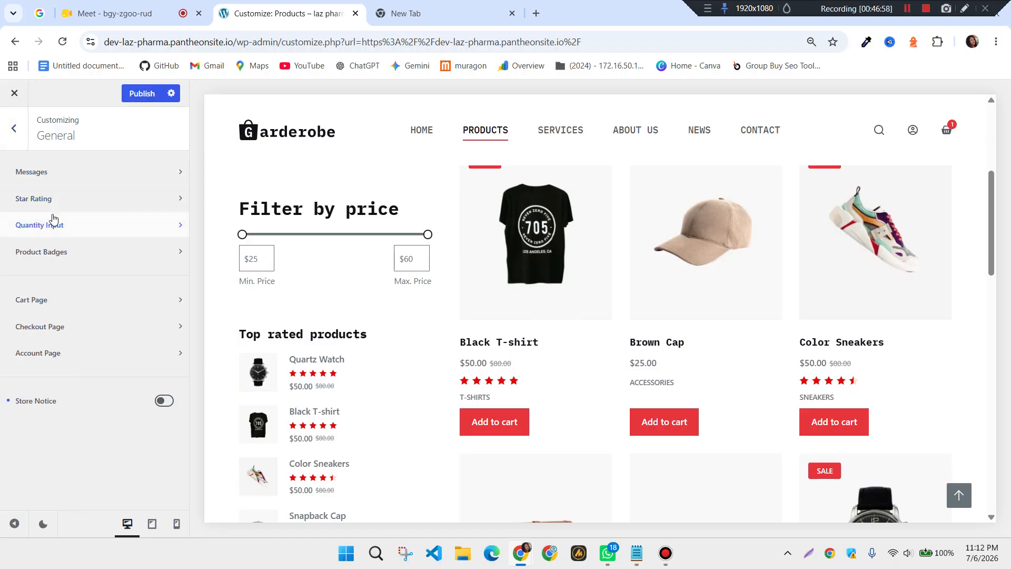
Look over the Quantity Input settings and its colour design options
left_click(75, 235)
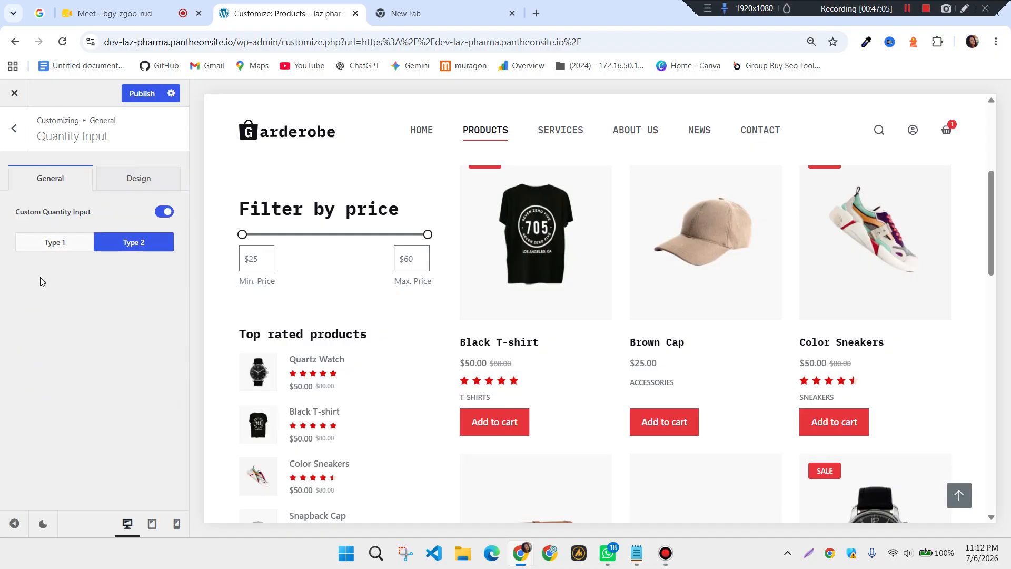
left_click(115, 181)
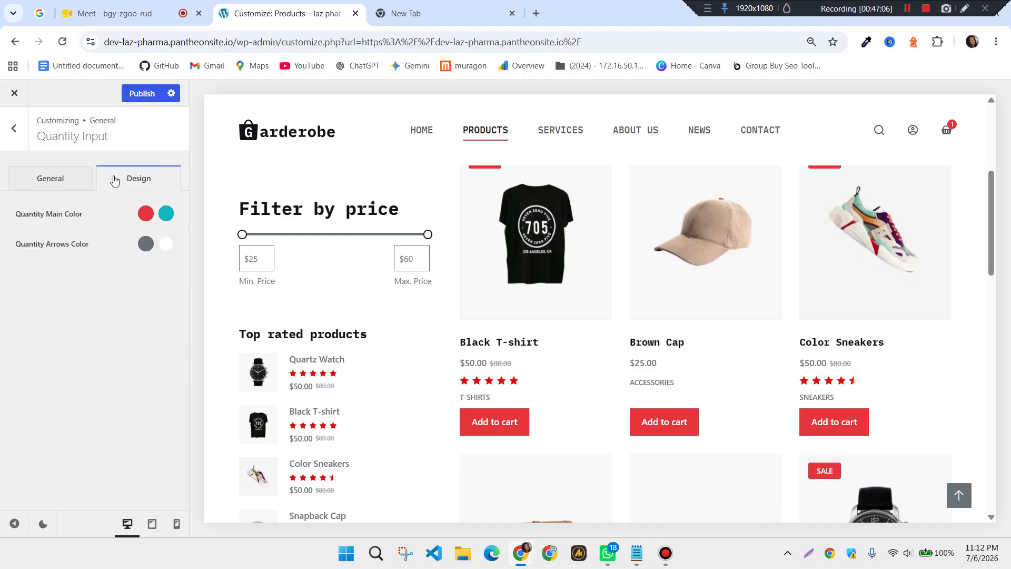
left_click(14, 129)
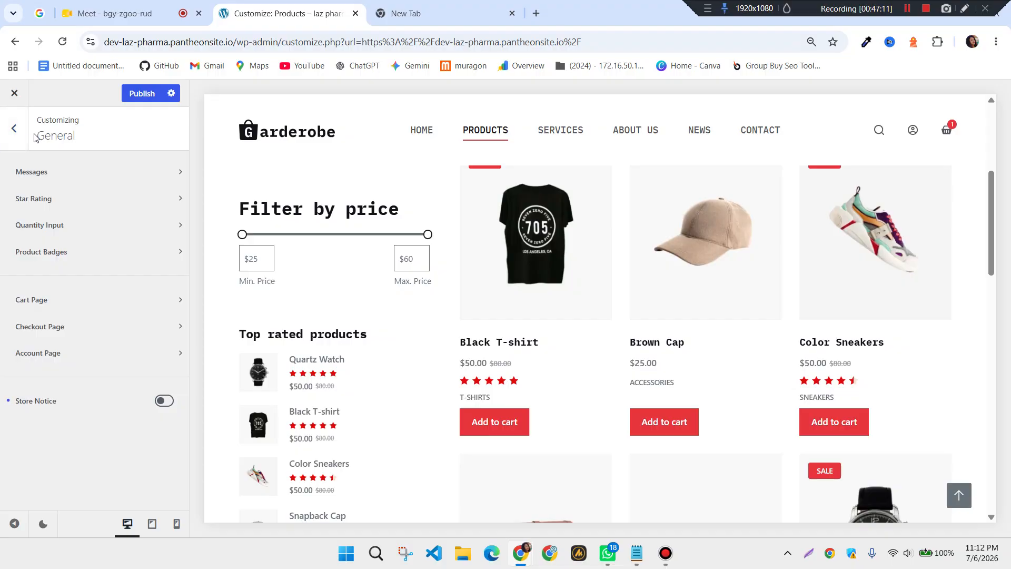
Set the Product Badges shape to the circular Type 3
left_click(40, 253)
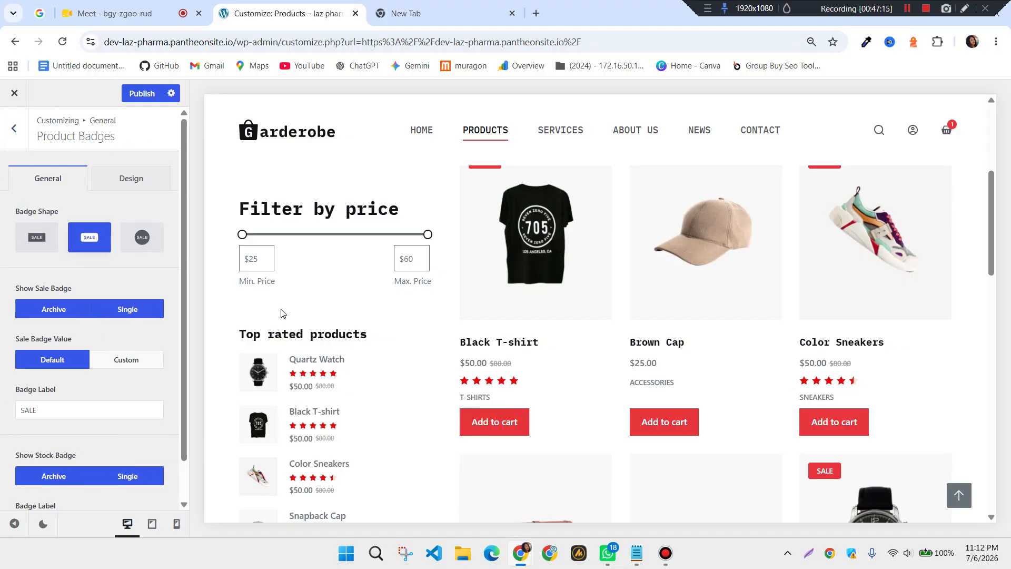
scroll(446, 334, "up", 2)
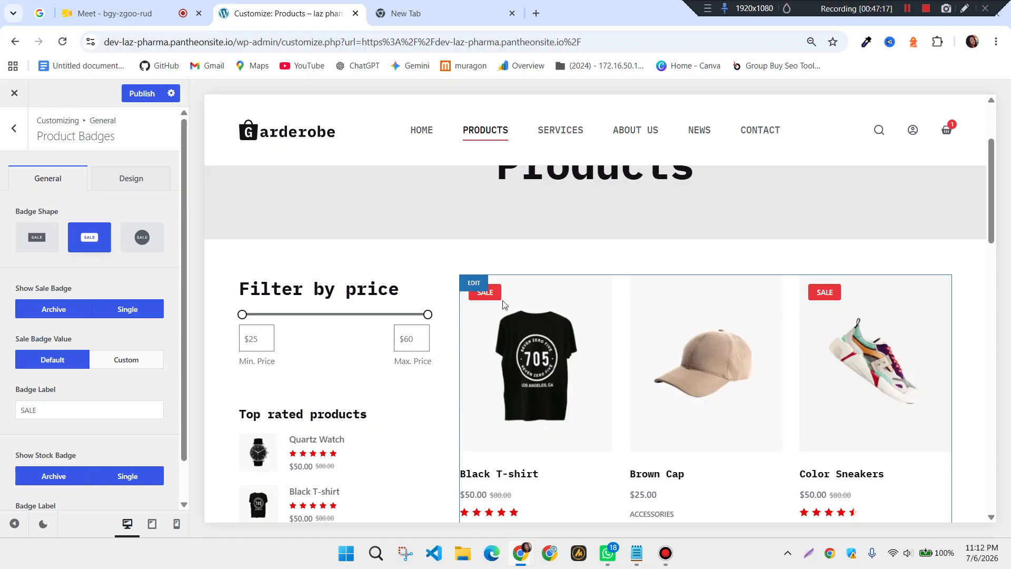
left_click(145, 243)
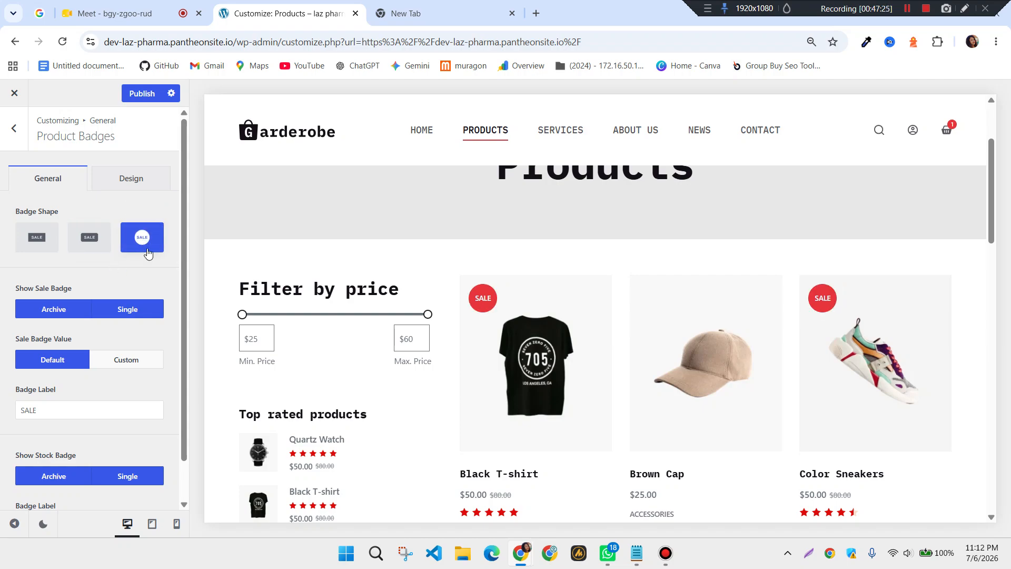
scroll(107, 236, "down", 1)
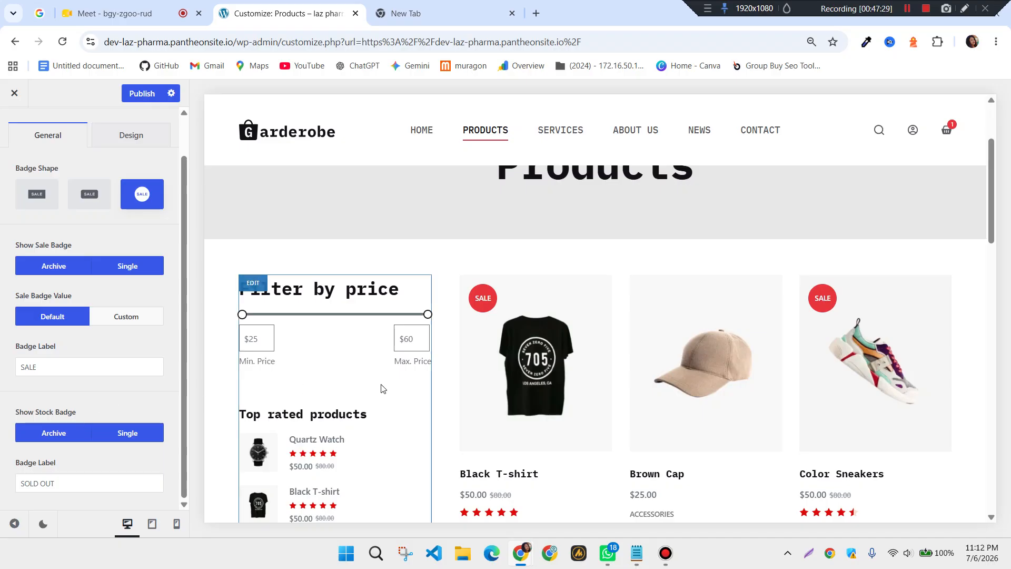
scroll(383, 388, "down", 1)
scroll(113, 340, "up", 1)
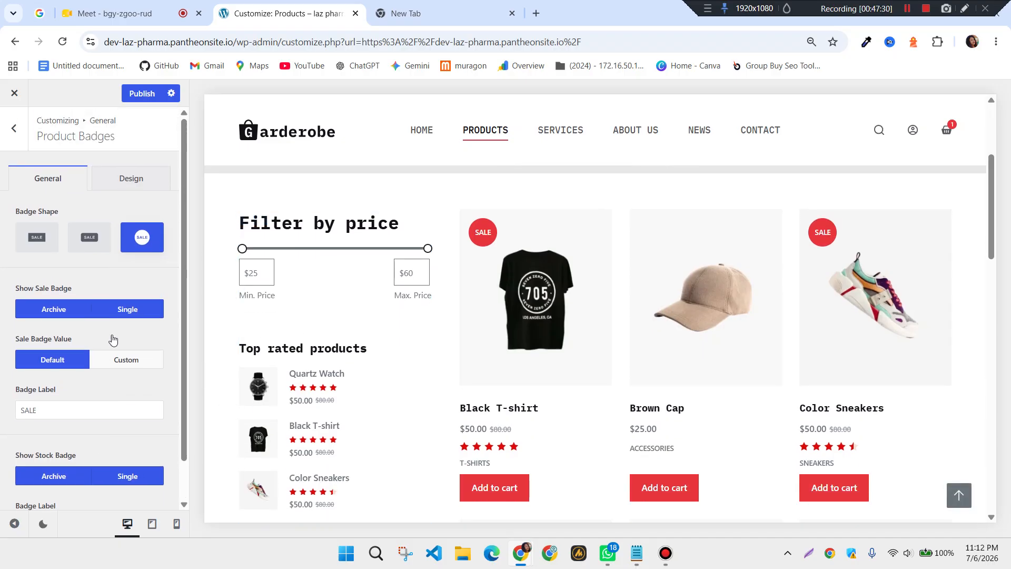
left_click(15, 134)
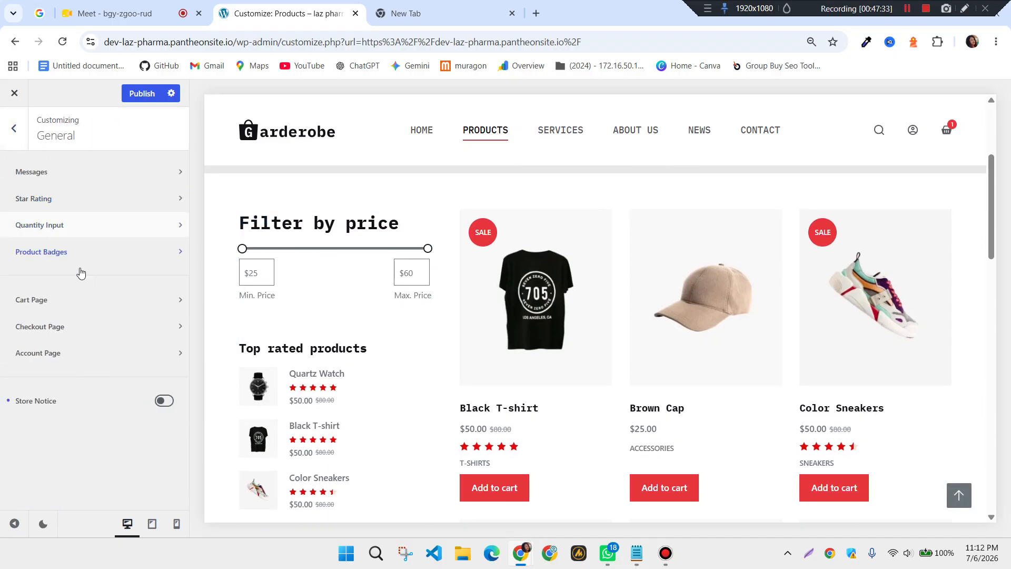
left_click(88, 311)
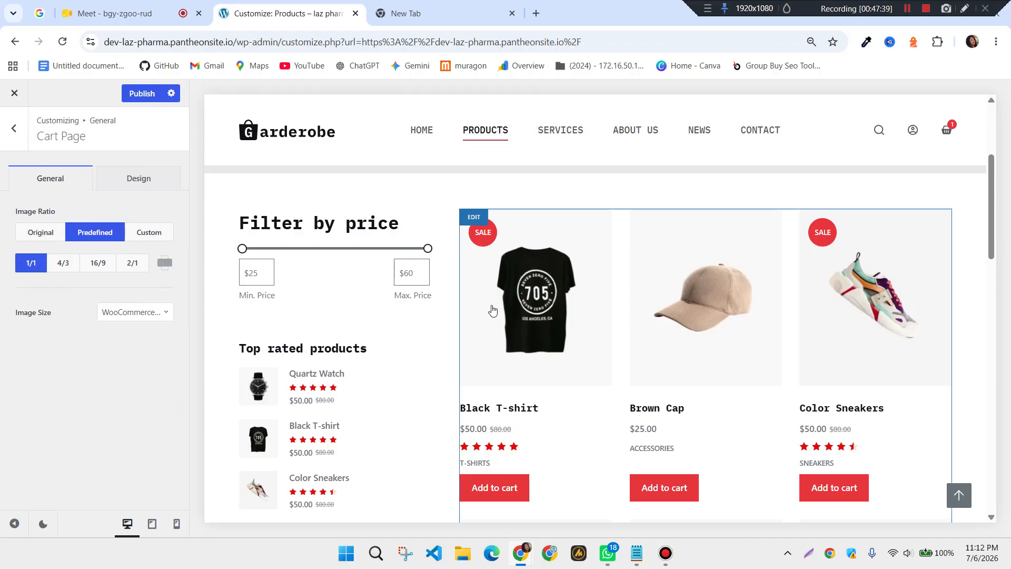
left_click(160, 187)
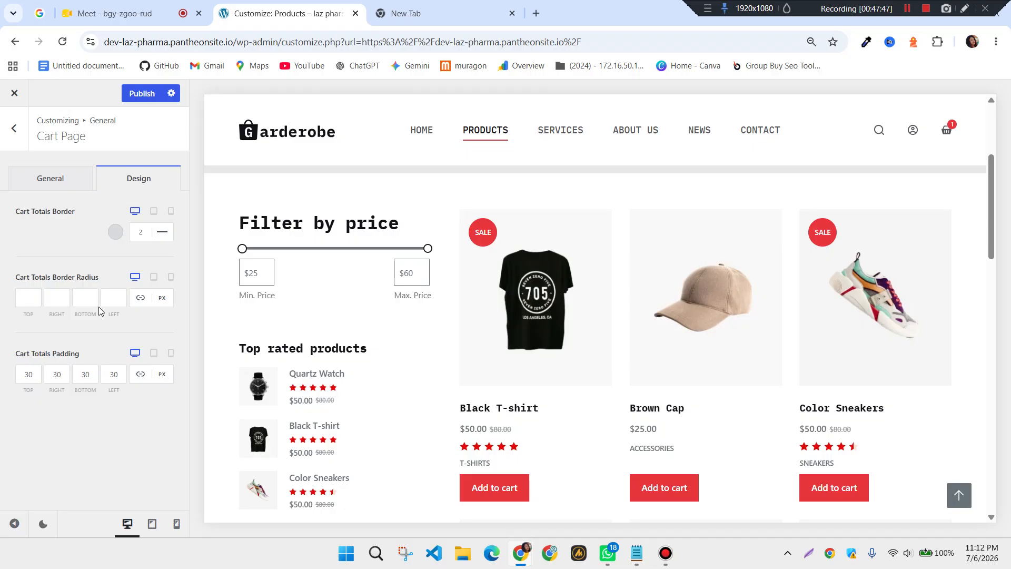
left_click(15, 128)
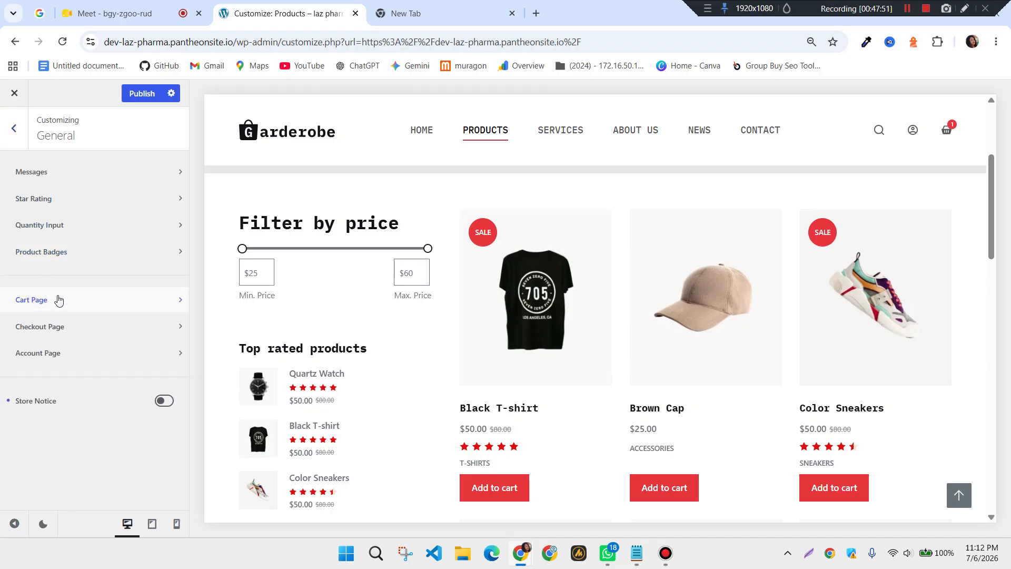
left_click(63, 331)
scroll(79, 327, "down", 5)
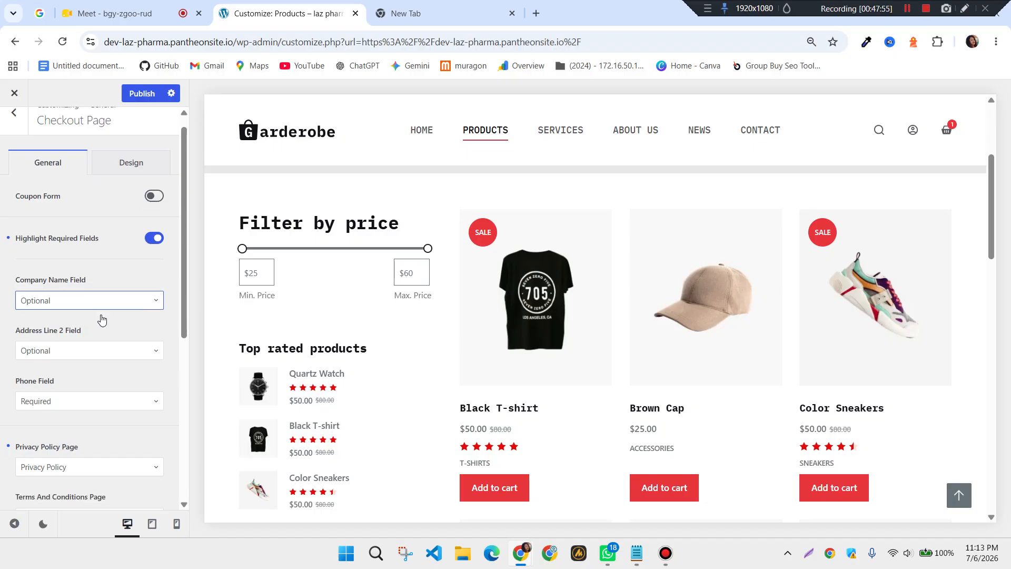
scroll(101, 320, "up", 5)
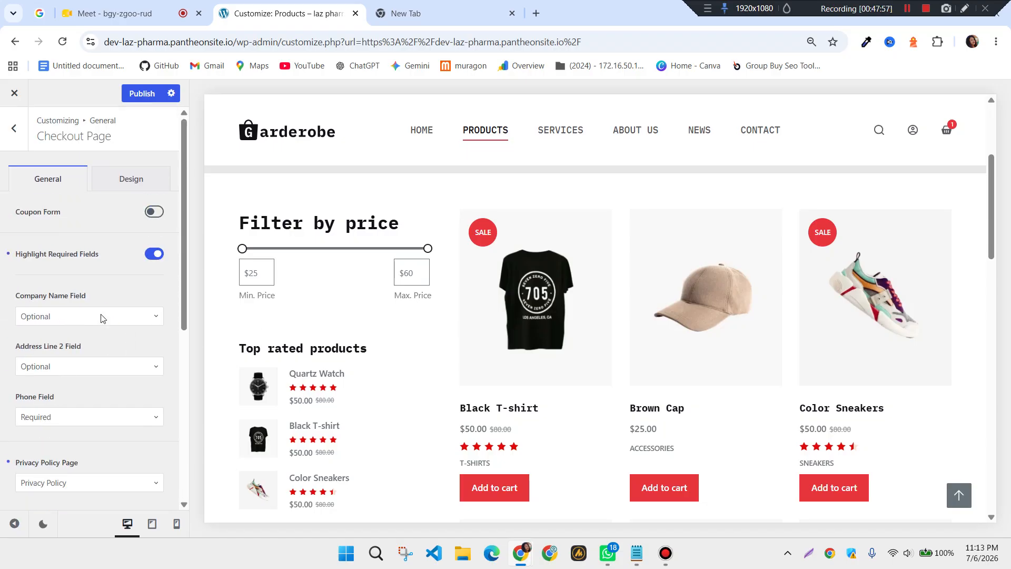
left_click(14, 128)
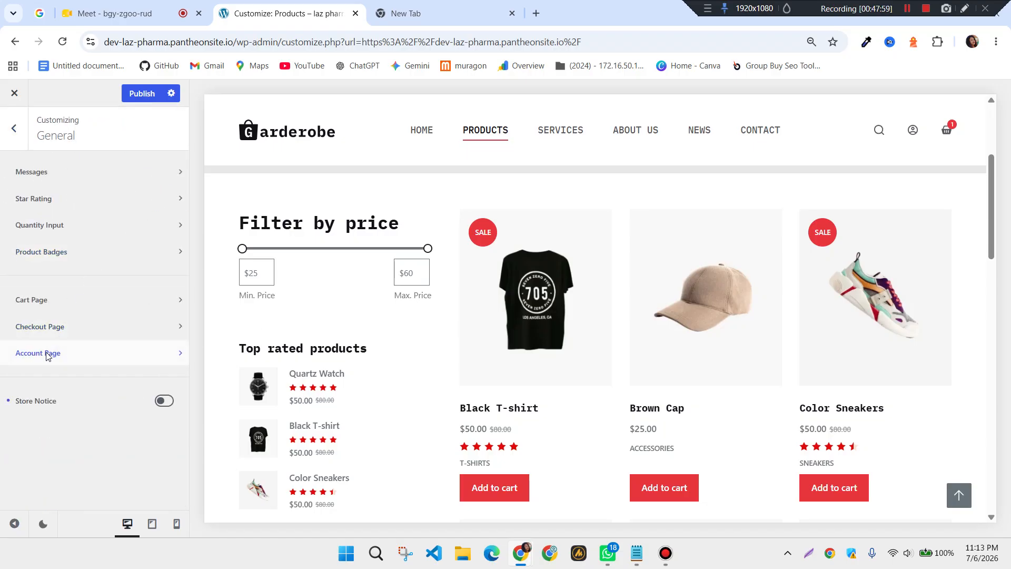
left_click(47, 354)
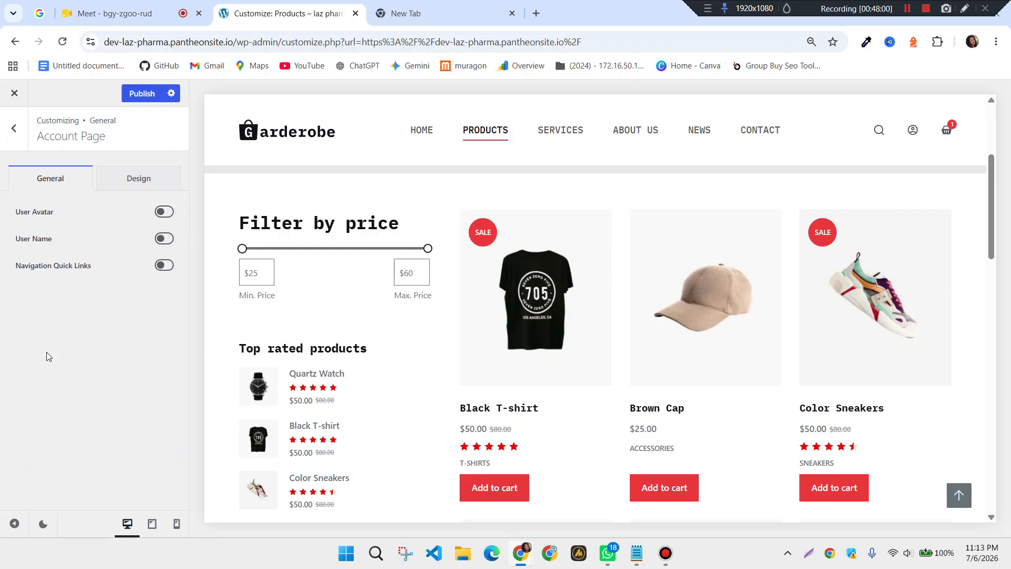
left_click(913, 132)
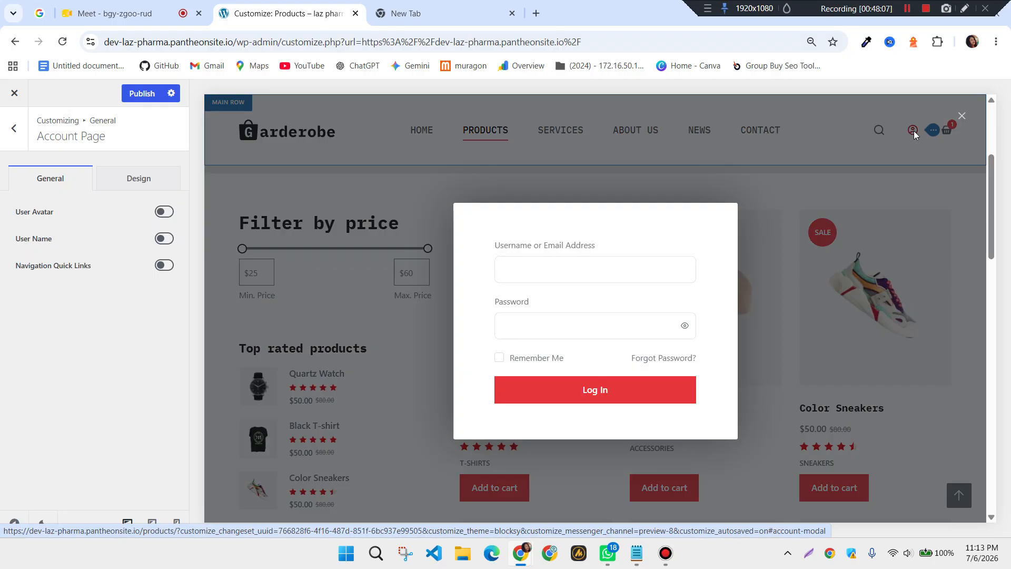
left_click(406, 340)
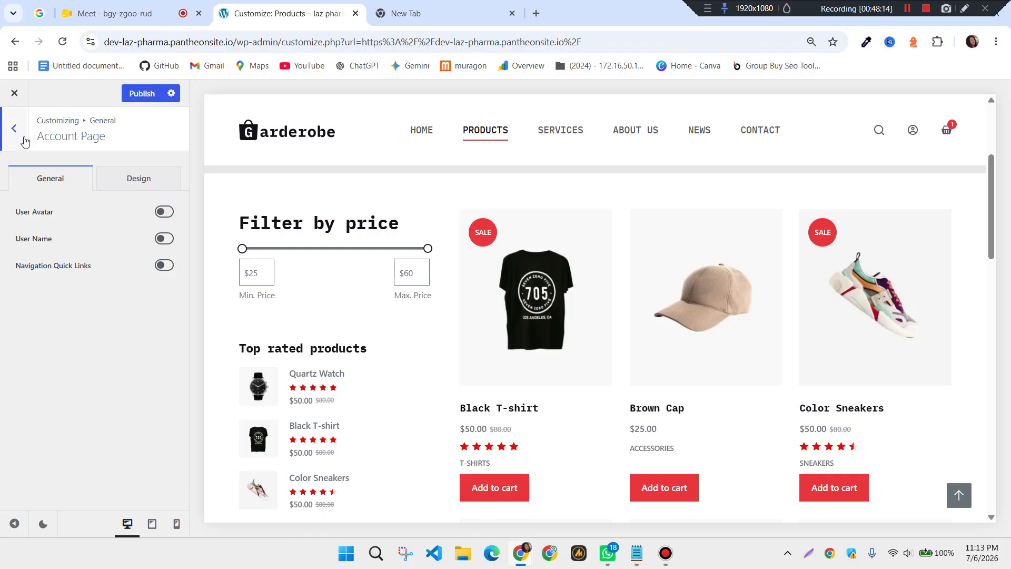
left_click(141, 185)
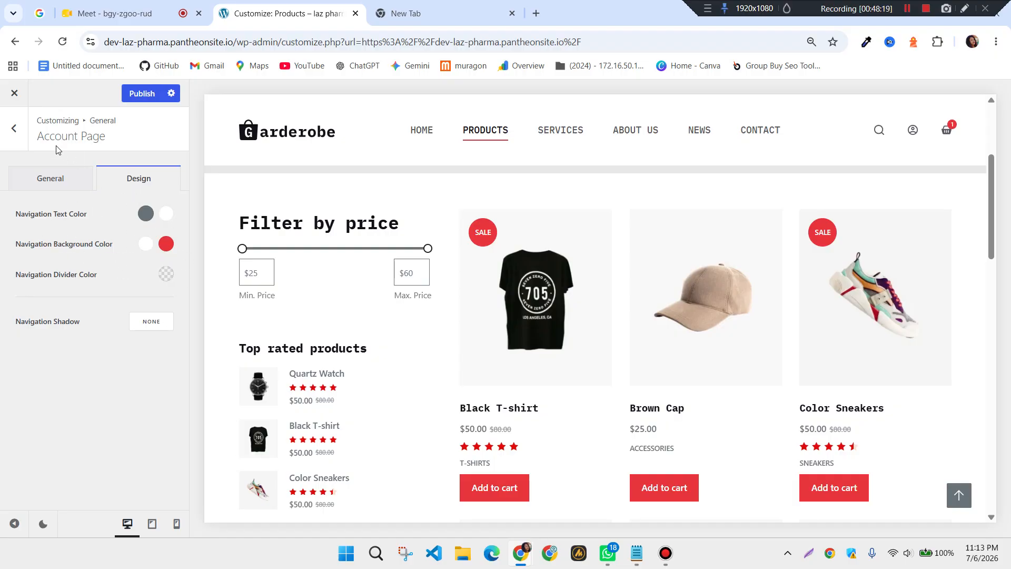
left_click(14, 129)
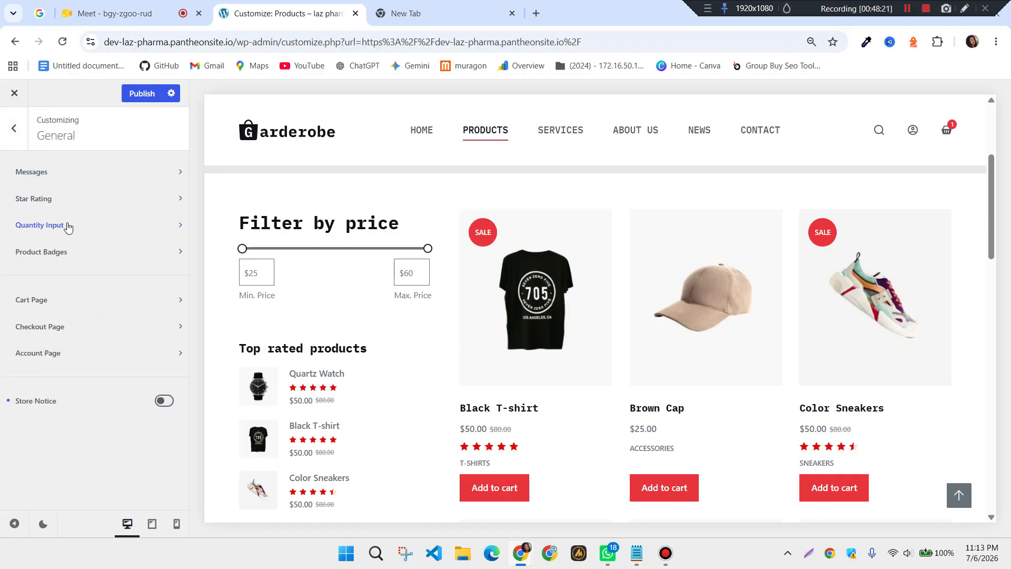
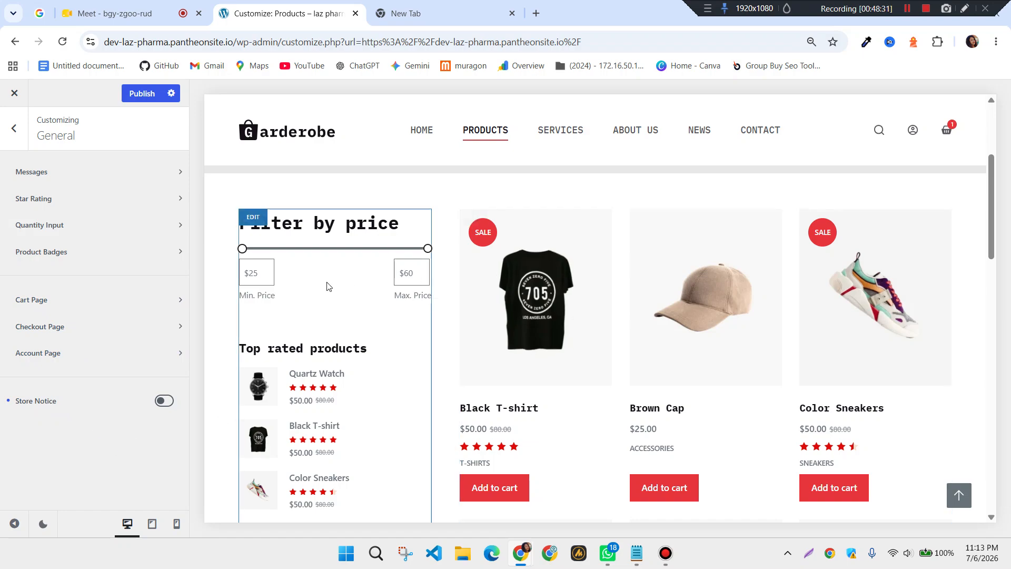
Open WooCommerce Product Archives and set the shop grid to 4 columns
left_click(15, 129)
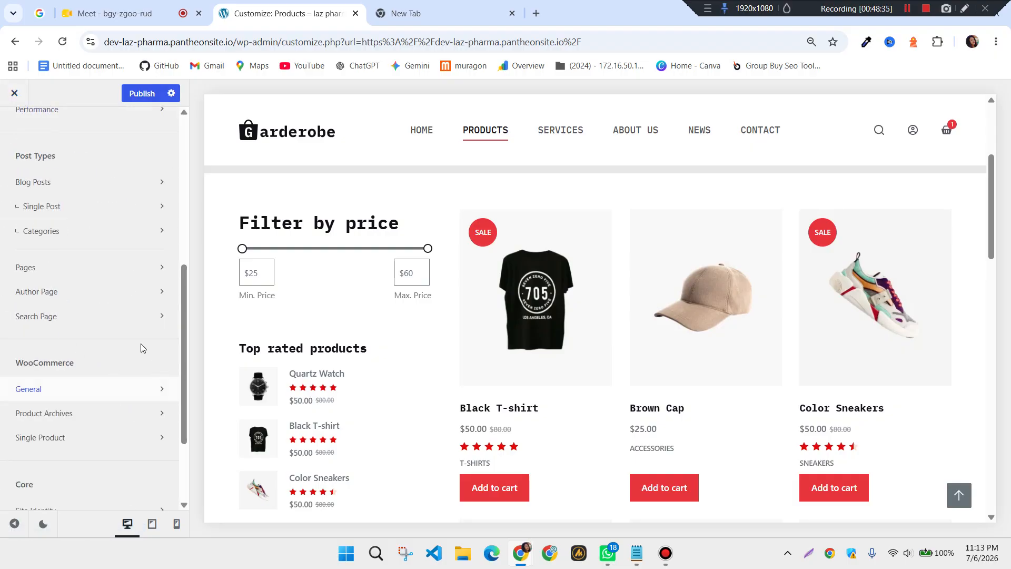
scroll(115, 382, "down", 1)
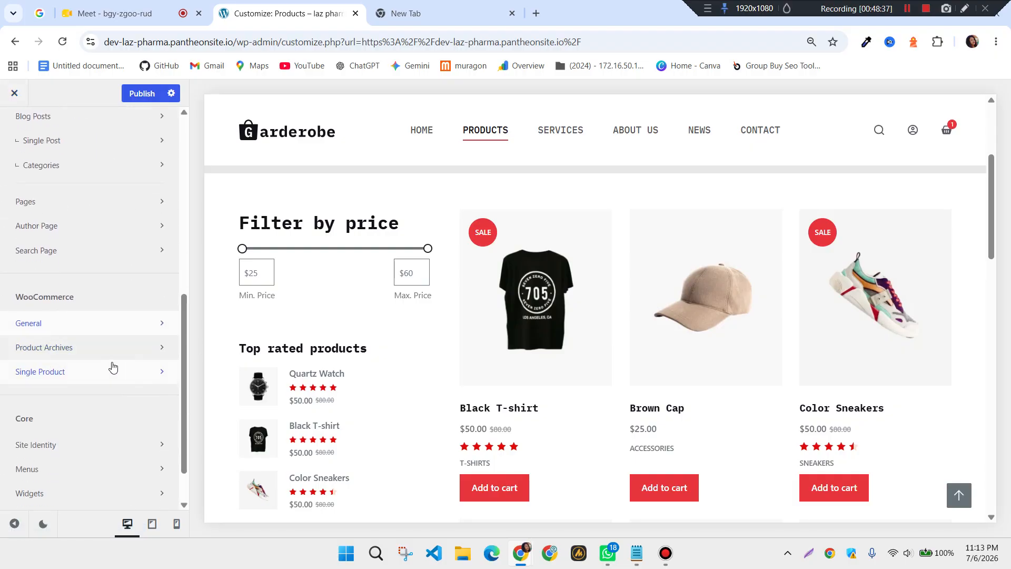
left_click(80, 349)
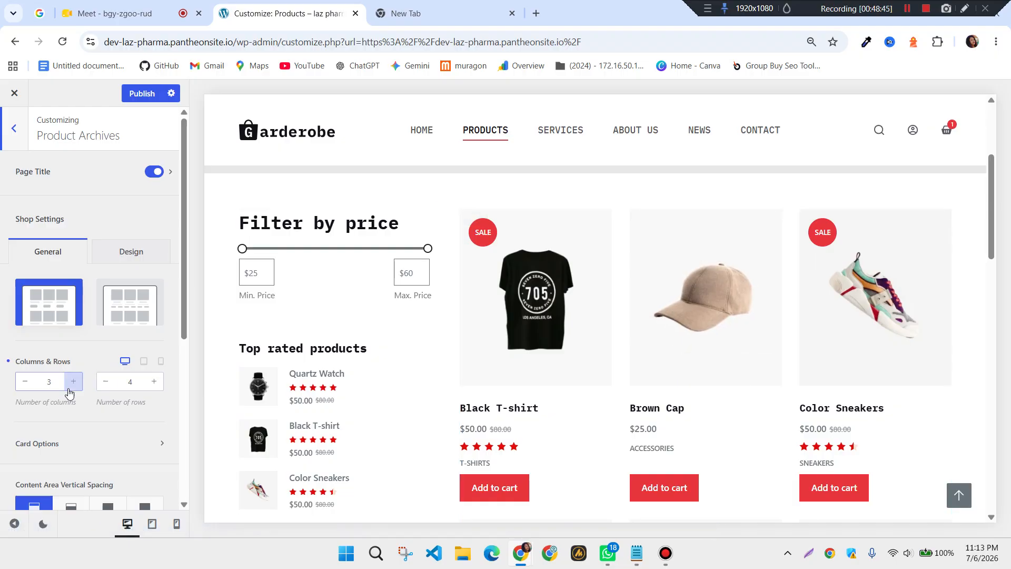
scroll(112, 414, "down", 1)
left_click(74, 315)
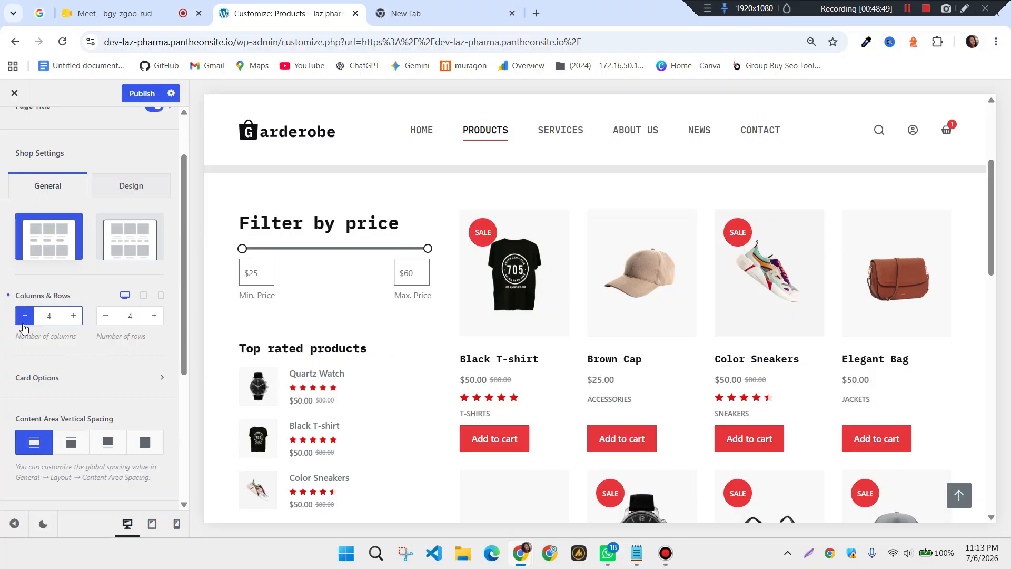
left_click(24, 320)
scroll(109, 260, "up", 1)
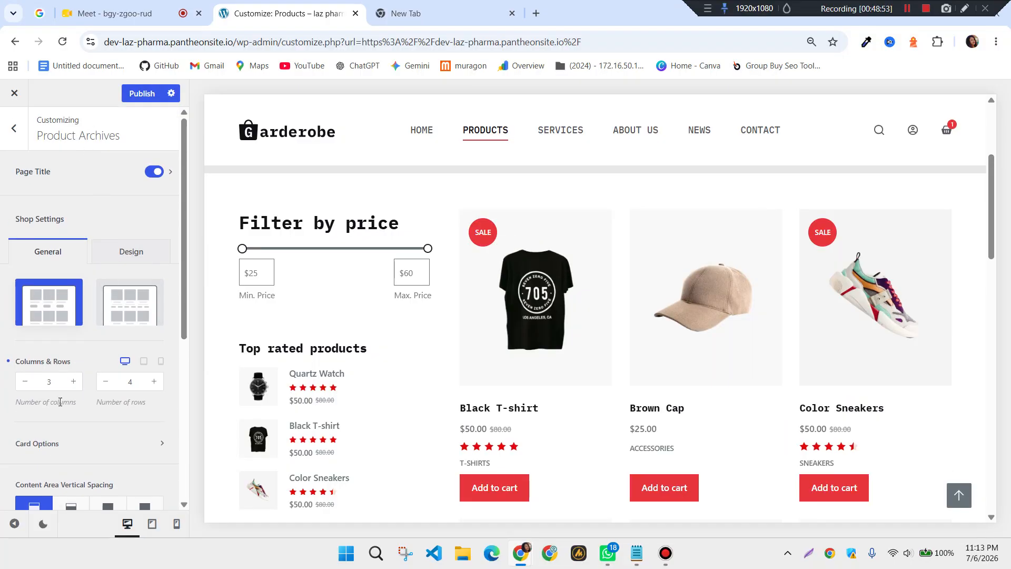
scroll(59, 401, "down", 1)
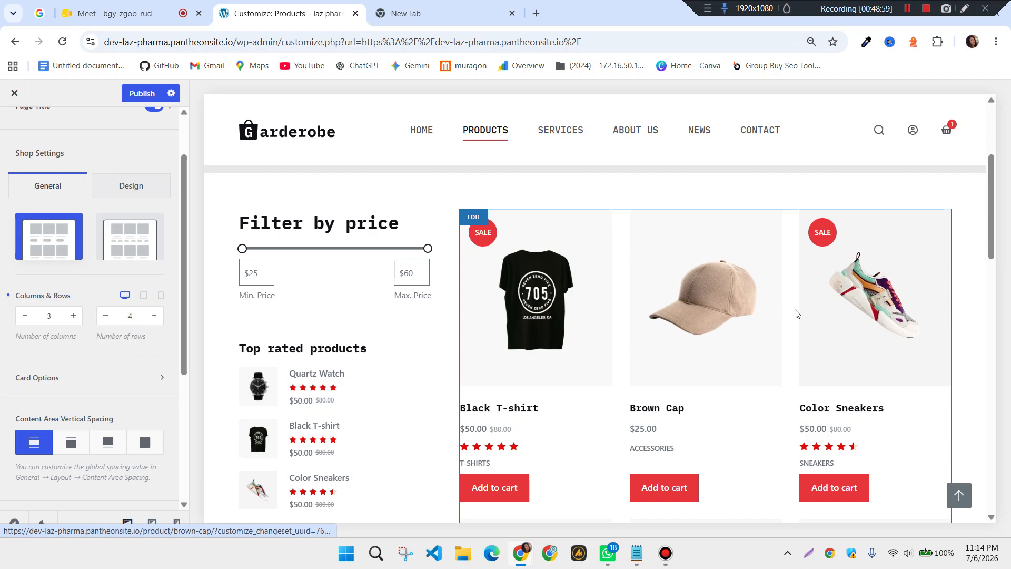
left_click(75, 318)
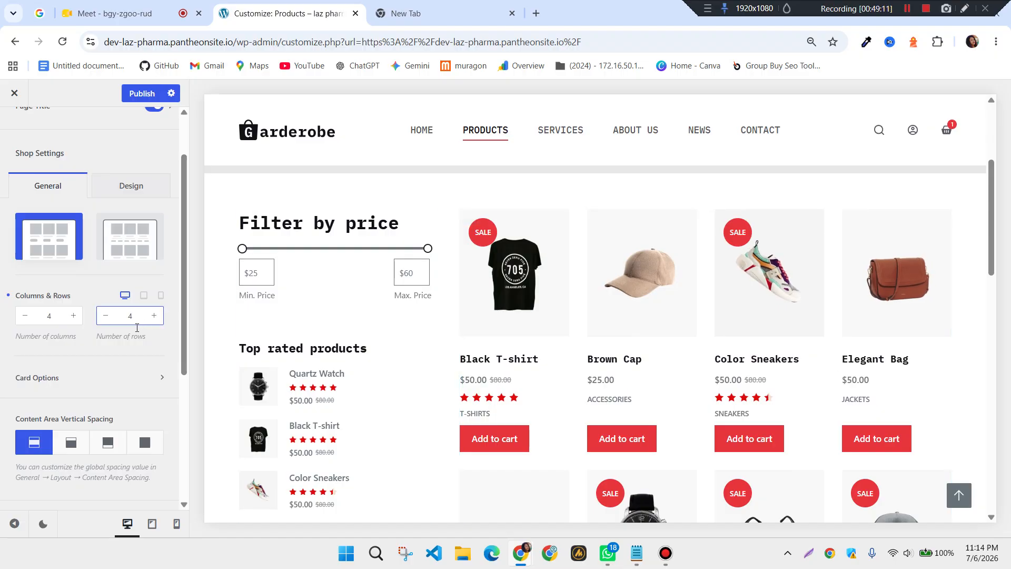
Reduce the product rows per page to 2
scroll(713, 409, "down", 8)
scroll(714, 410, "up", 5)
scroll(714, 410, "up", 2)
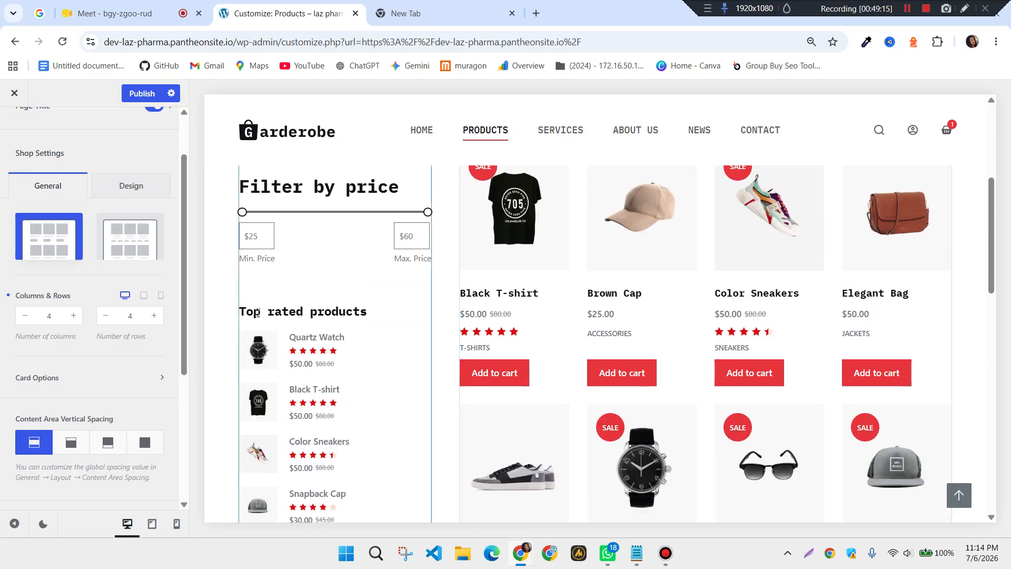
left_click(103, 322)
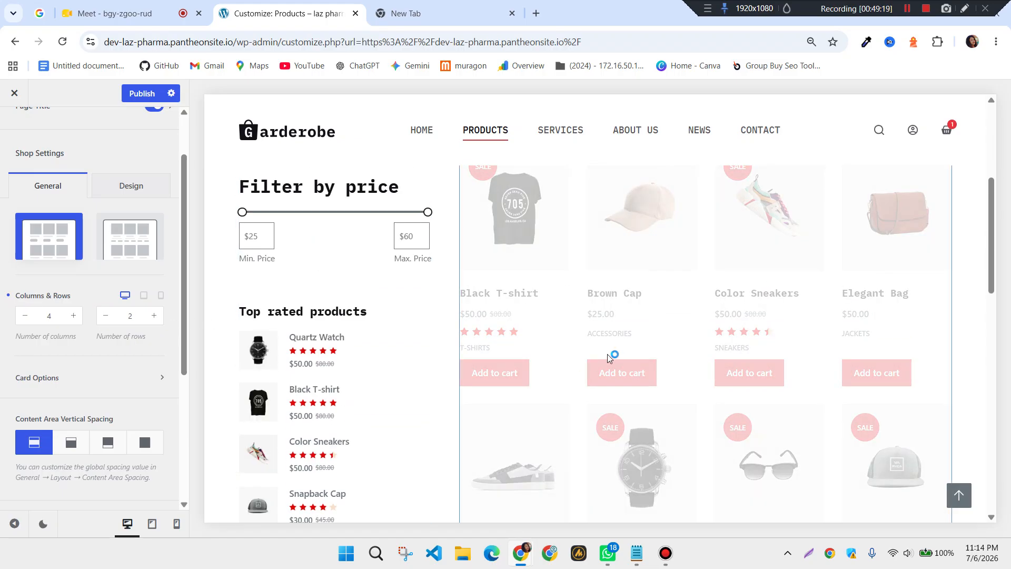
scroll(718, 331, "down", 5)
scroll(719, 329, "down", 4)
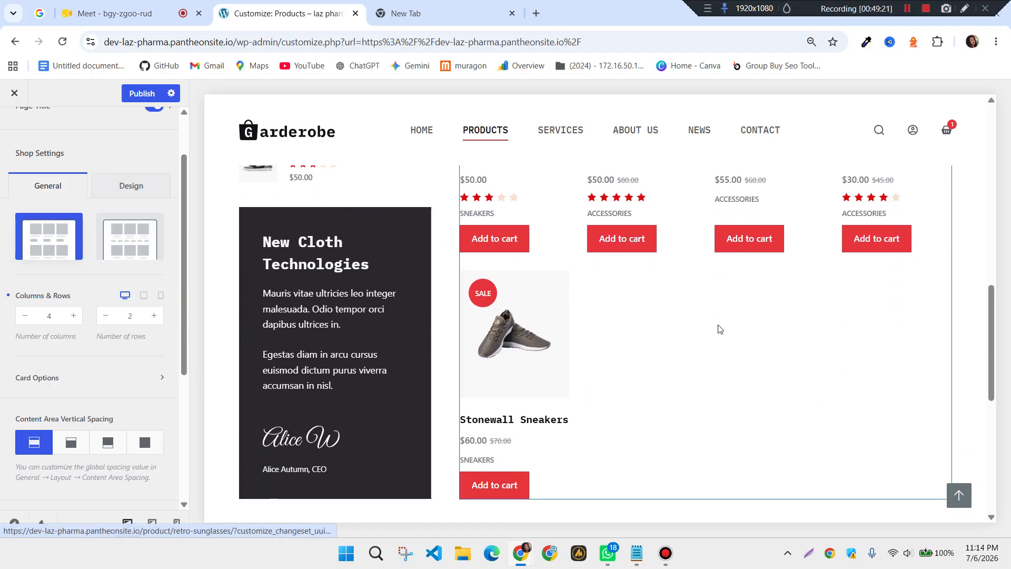
scroll(719, 330, "up", 5)
scroll(718, 331, "up", 5)
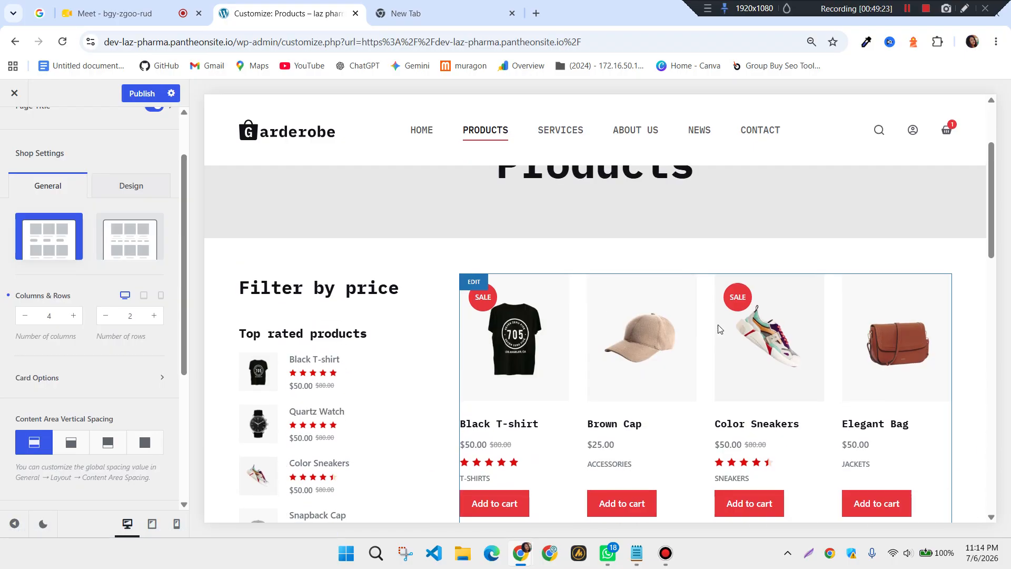
scroll(717, 331, "down", 3)
scroll(34, 370, "down", 3)
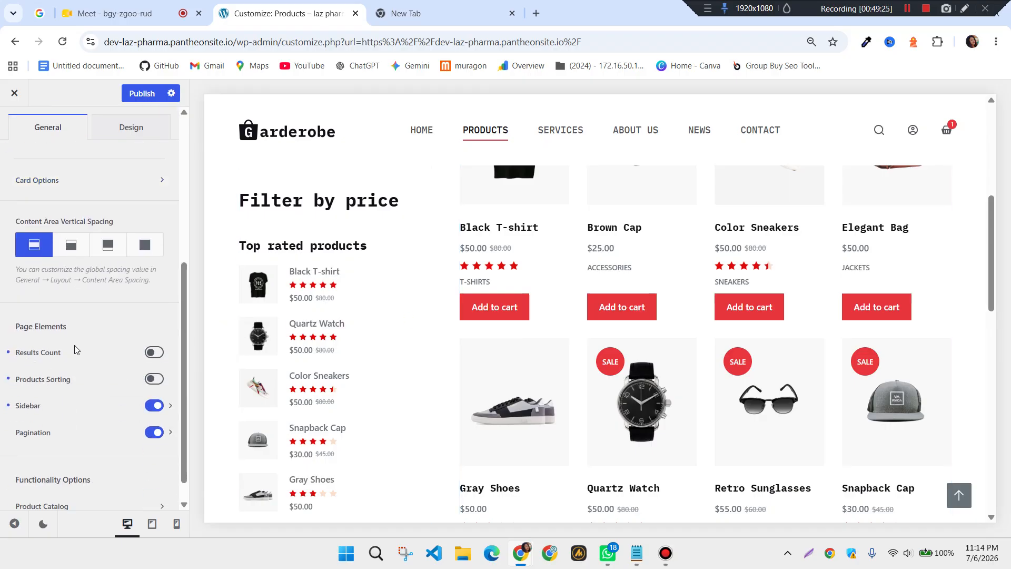
Set the shop Pagination Type to Next/Prev
left_click(169, 432)
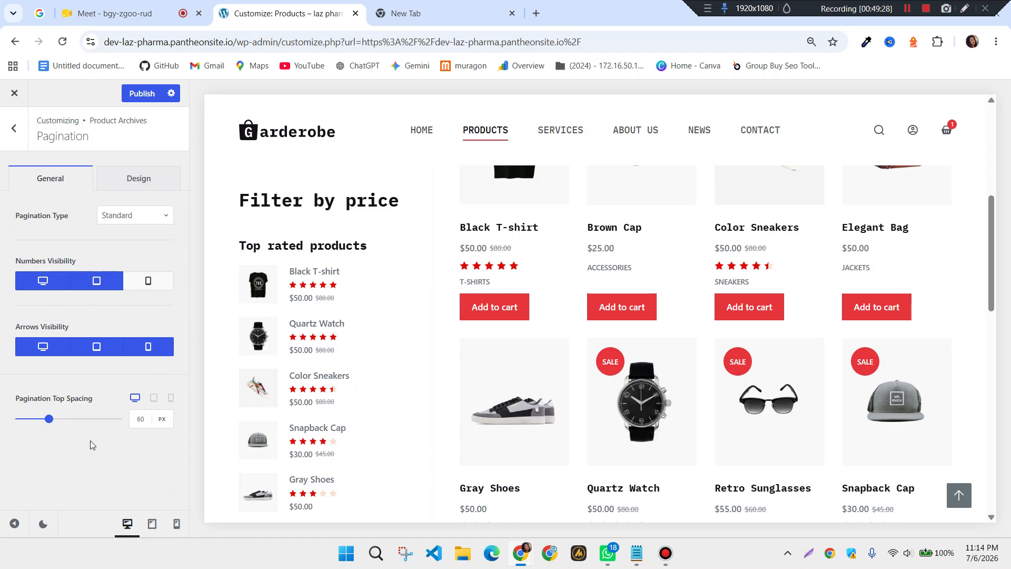
left_click(165, 215)
left_click(134, 266)
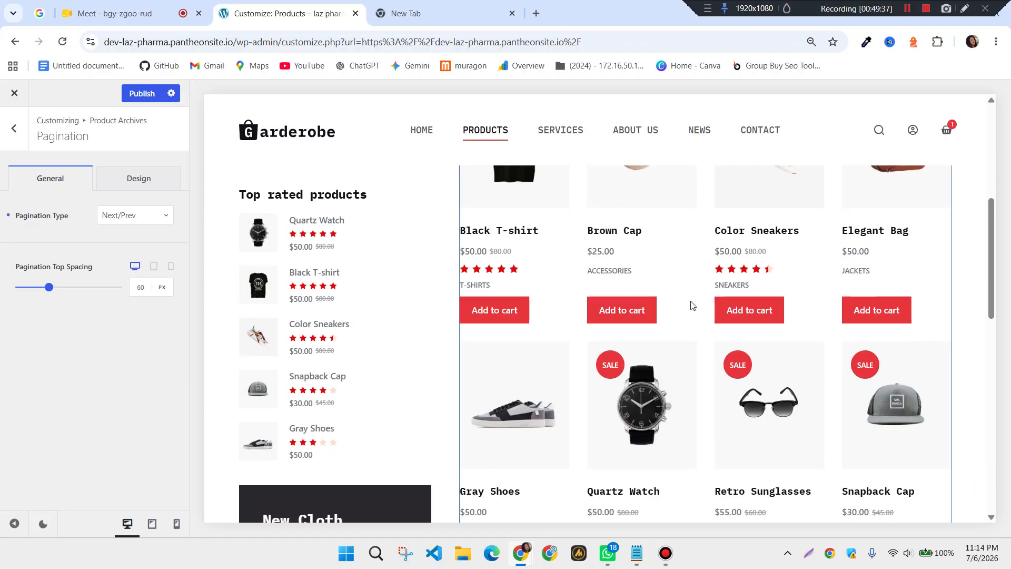
scroll(692, 306, "down", 5)
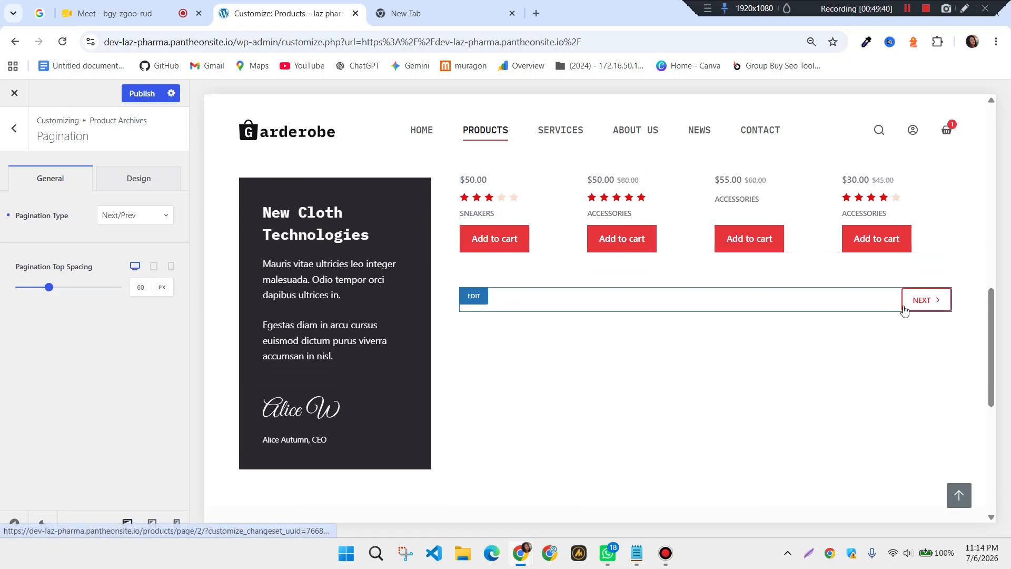
scroll(808, 332, "up", 8)
scroll(808, 332, "down", 4)
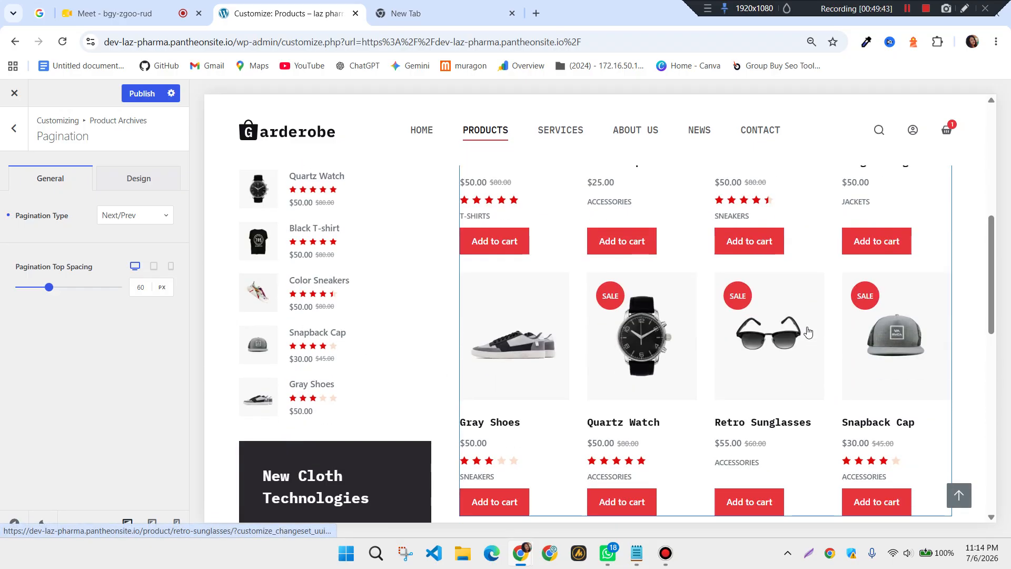
scroll(808, 331, "up", 2)
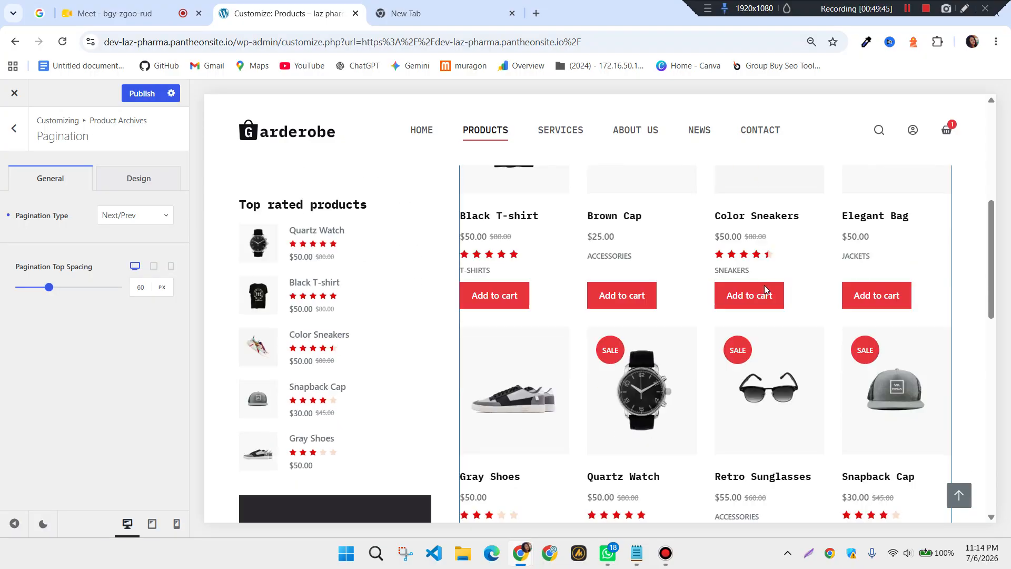
scroll(764, 288, "down", 7)
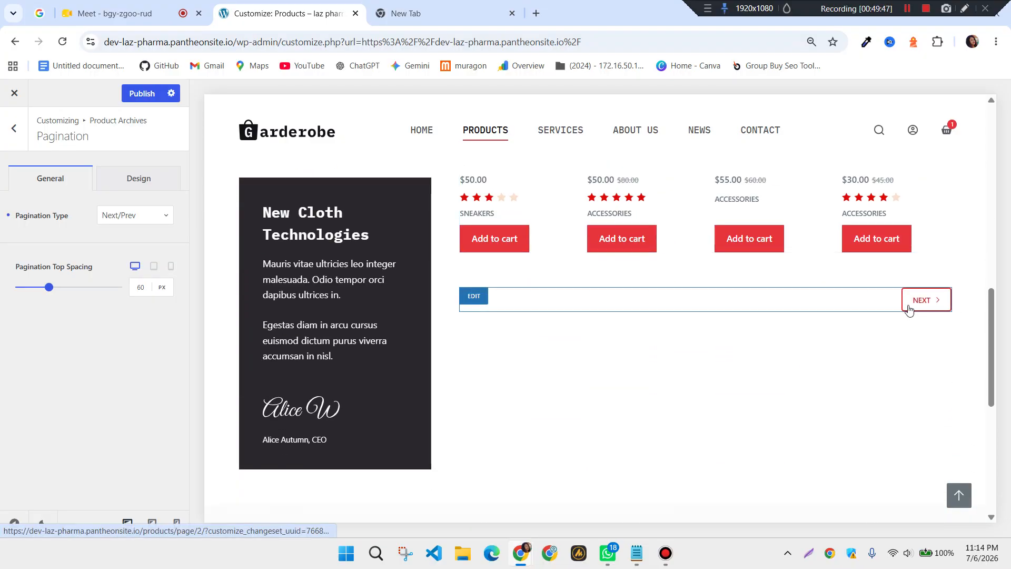
scroll(799, 334, "up", 7)
scroll(685, 327, "down", 3)
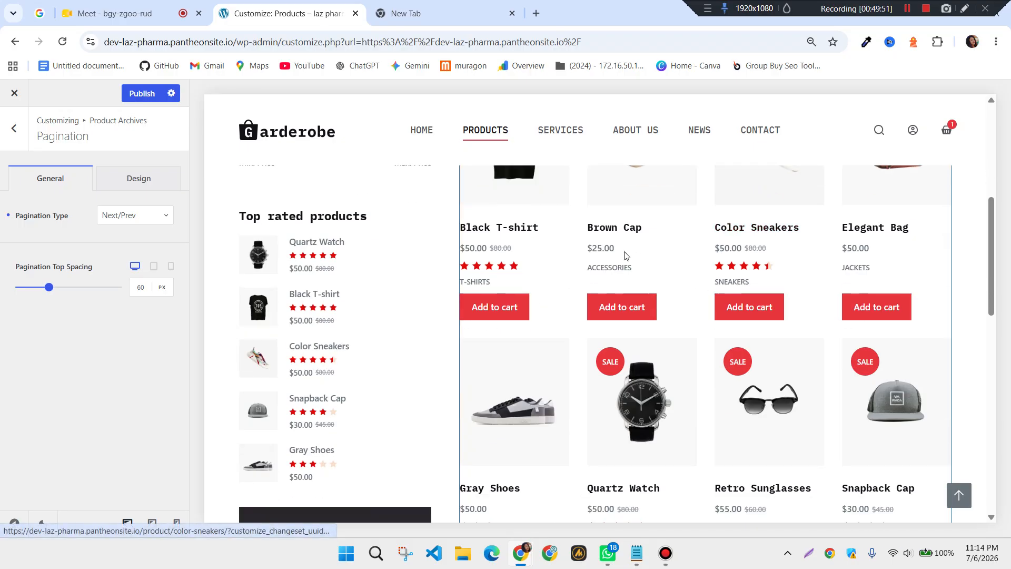
scroll(679, 243, "up", 1)
scroll(681, 258, "down", 4)
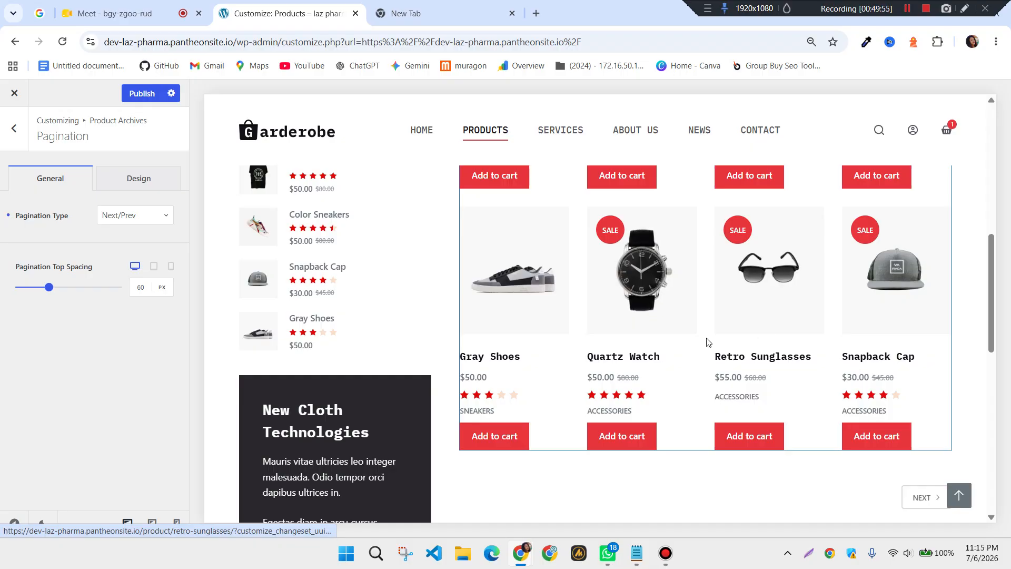
Load the second product page in the preview to test the NEXT link
left_click(928, 500)
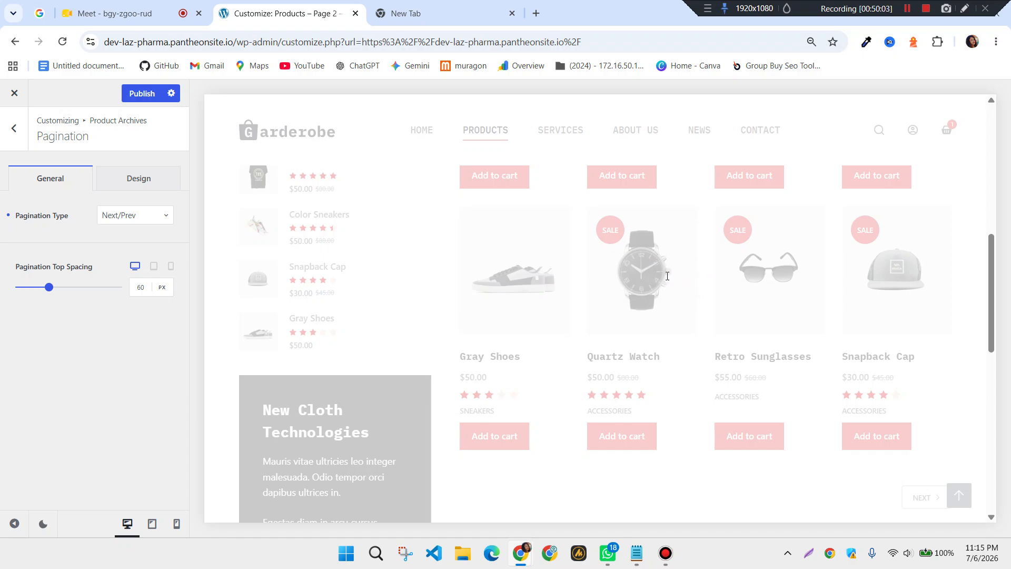
scroll(560, 330, "down", 2)
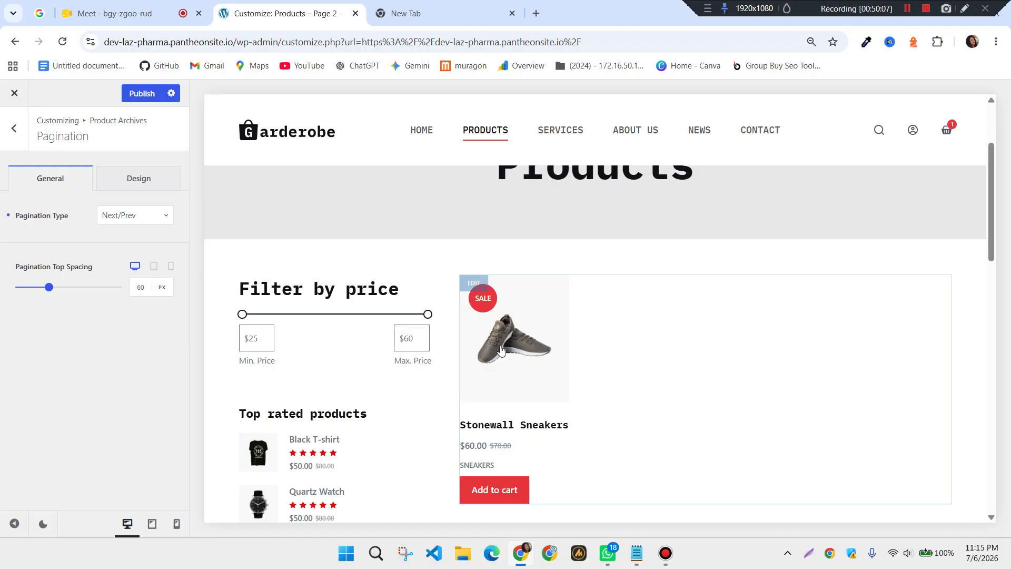
scroll(368, 326, "up", 3)
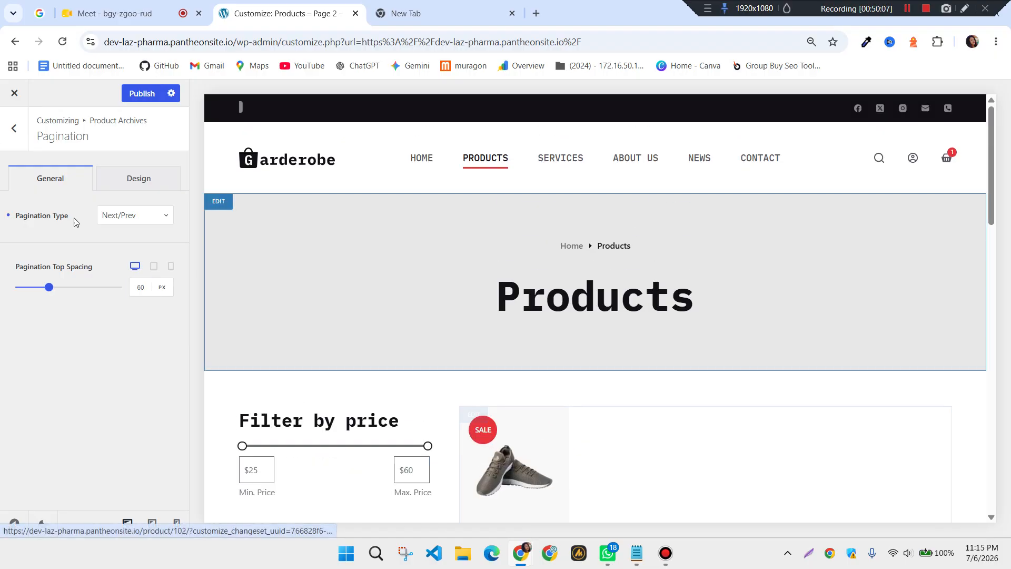
Return to Product Archives and publish the Customizer changes
left_click(14, 134)
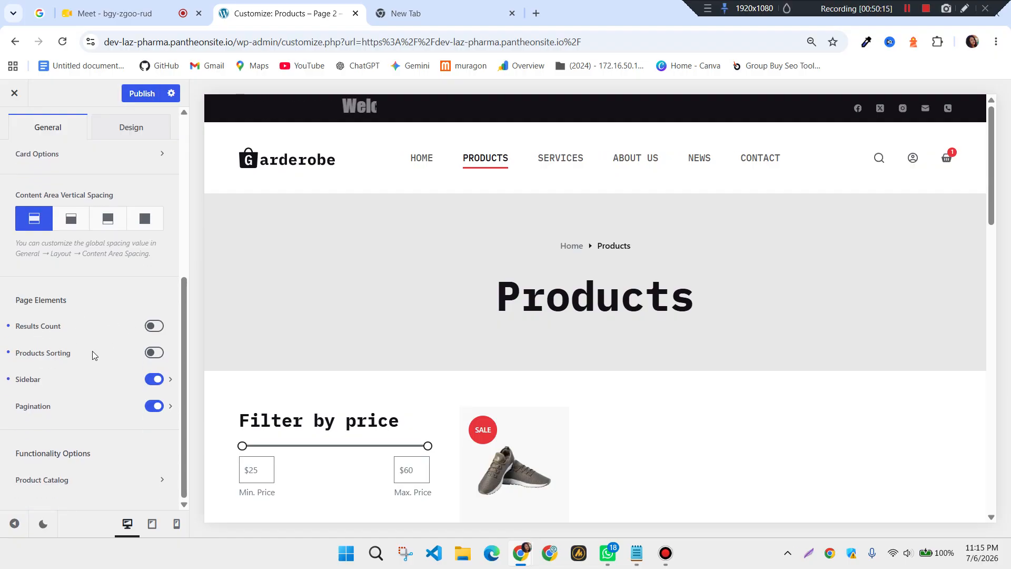
scroll(90, 353, "up", 2)
scroll(79, 277, "down", 3)
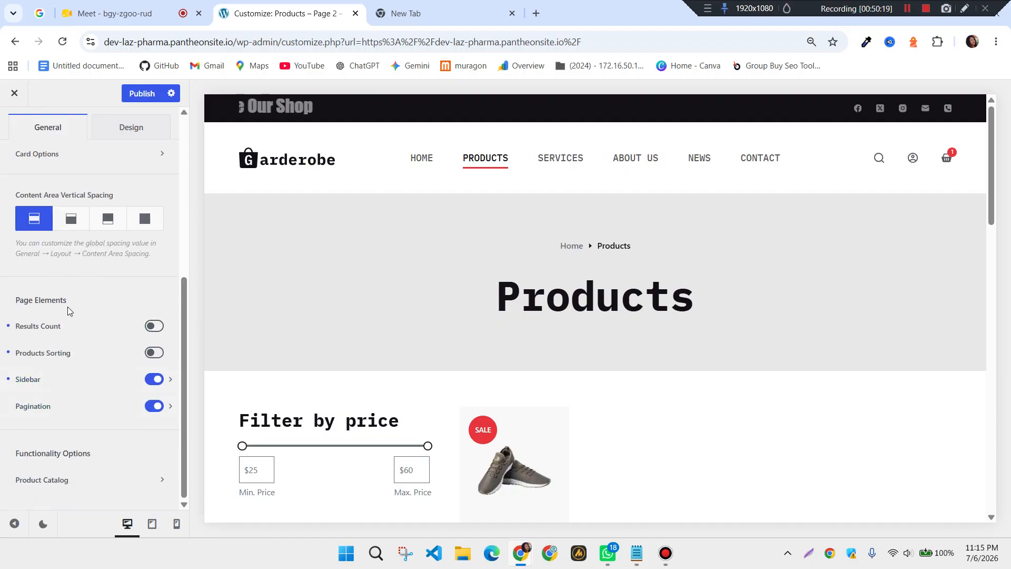
scroll(81, 400, "up", 5)
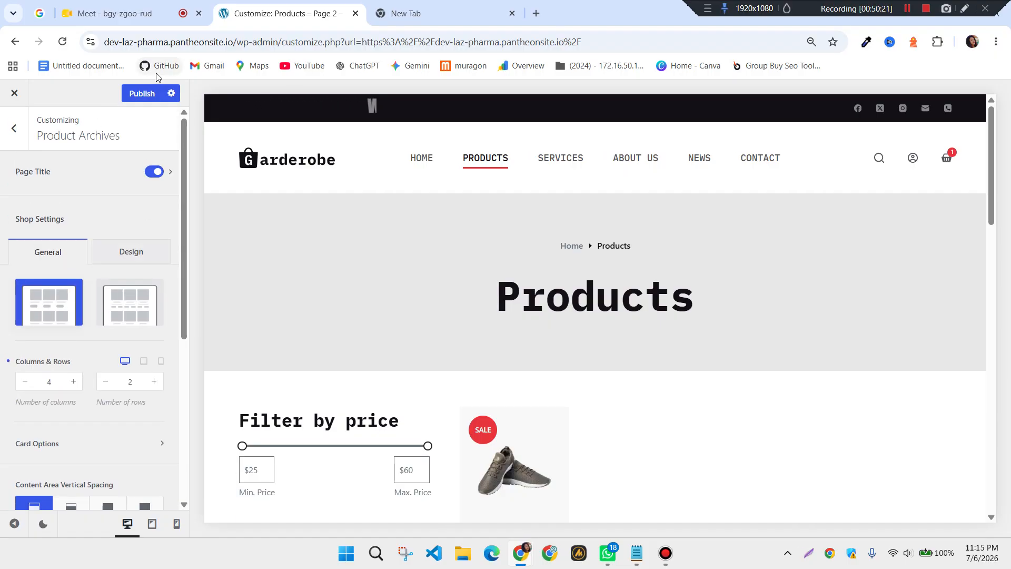
left_click(142, 94)
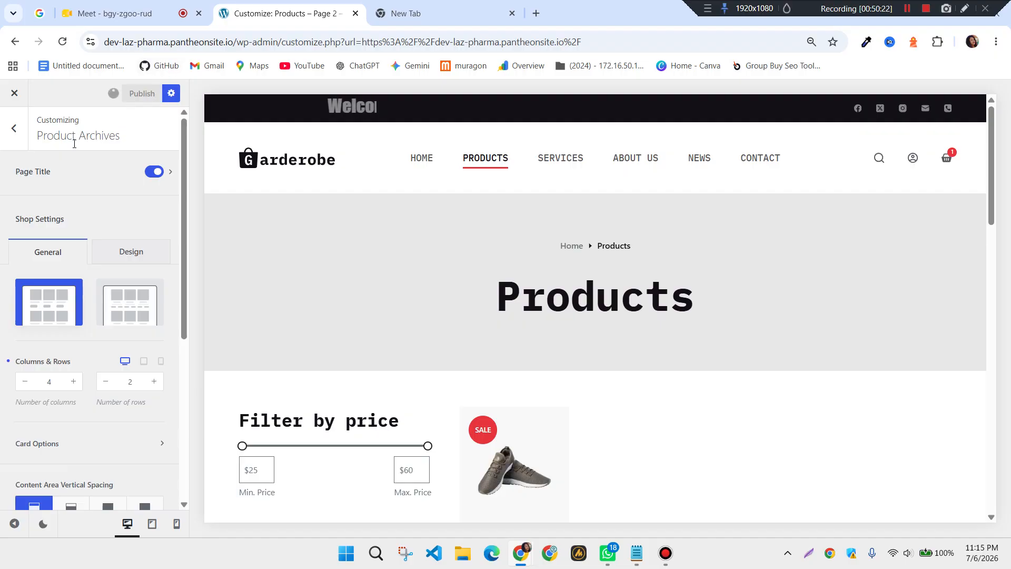
Open the Single Product settings and look through its options
left_click(13, 141)
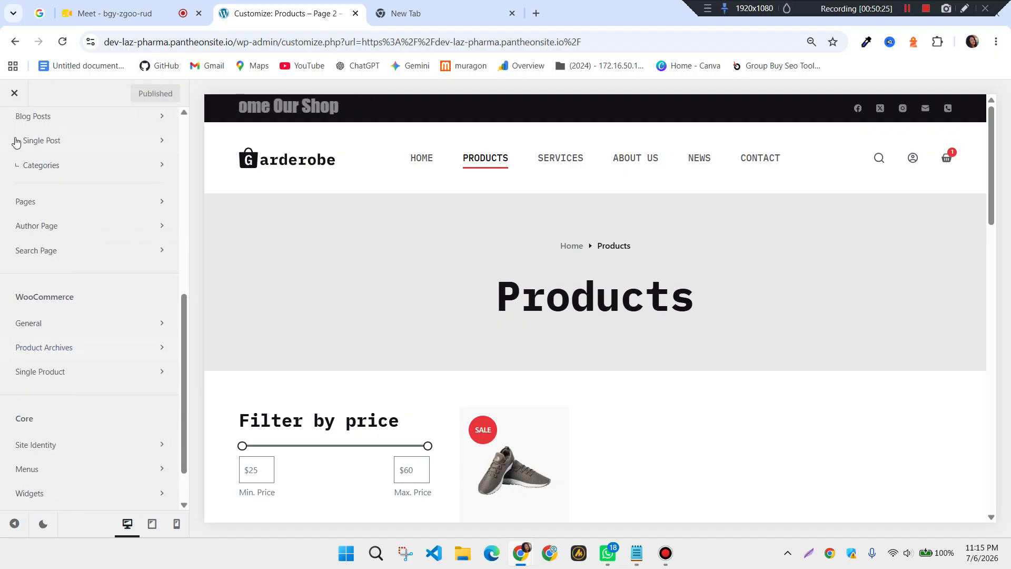
left_click(57, 377)
scroll(118, 337, "down", 3)
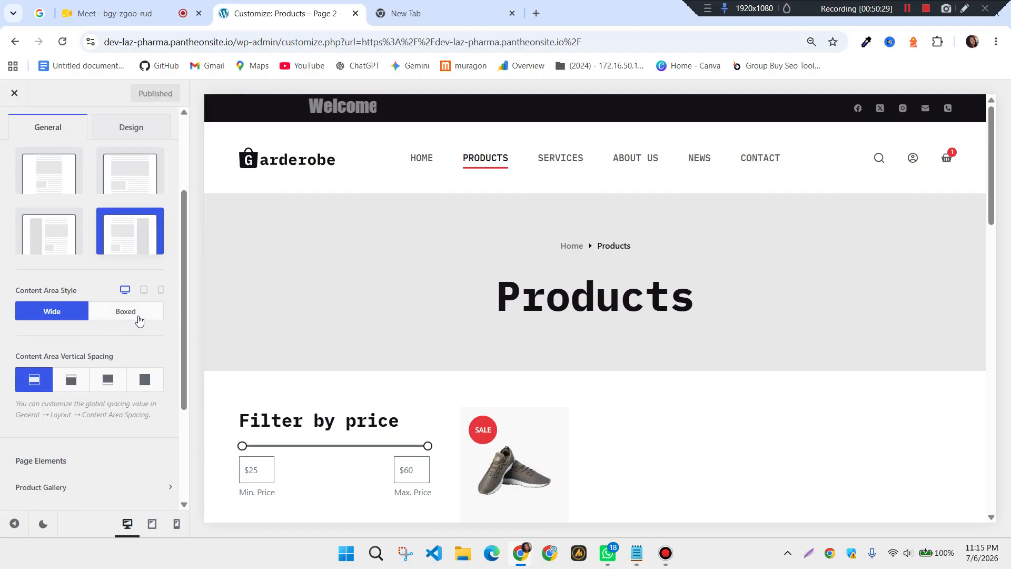
scroll(158, 315, "down", 3)
scroll(524, 322, "down", 3)
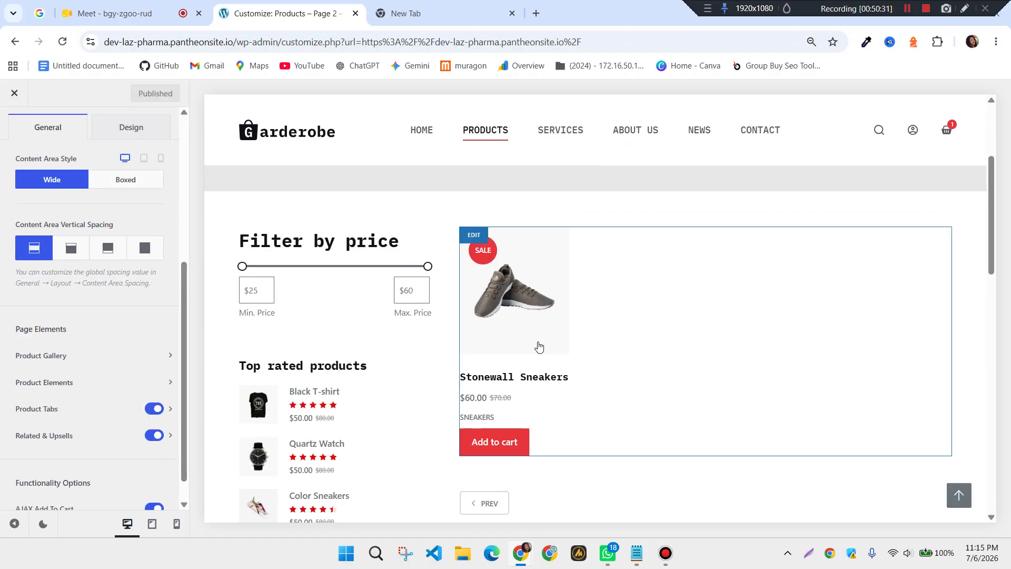
scroll(550, 327, "up", 3)
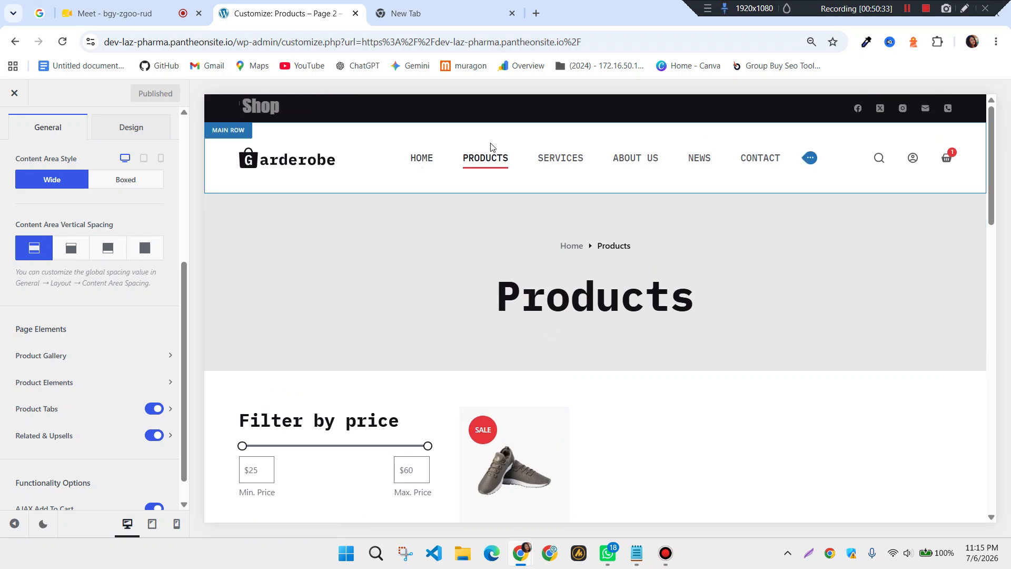
scroll(534, 200, "down", 3)
scroll(512, 341, "down", 3)
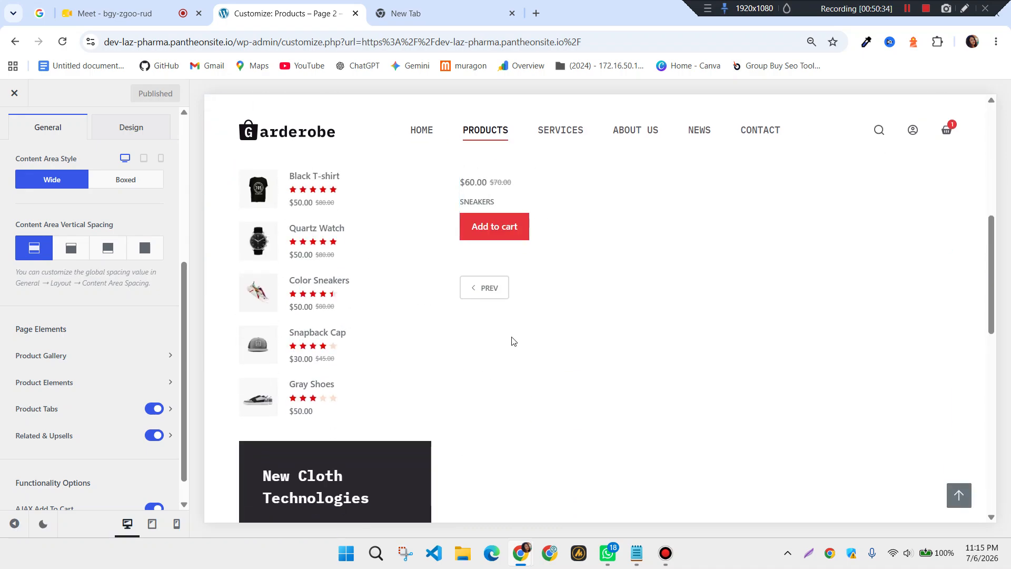
Show the Black T-shirt product in the preview via PREV, then reopen Product Archives
left_click(489, 300)
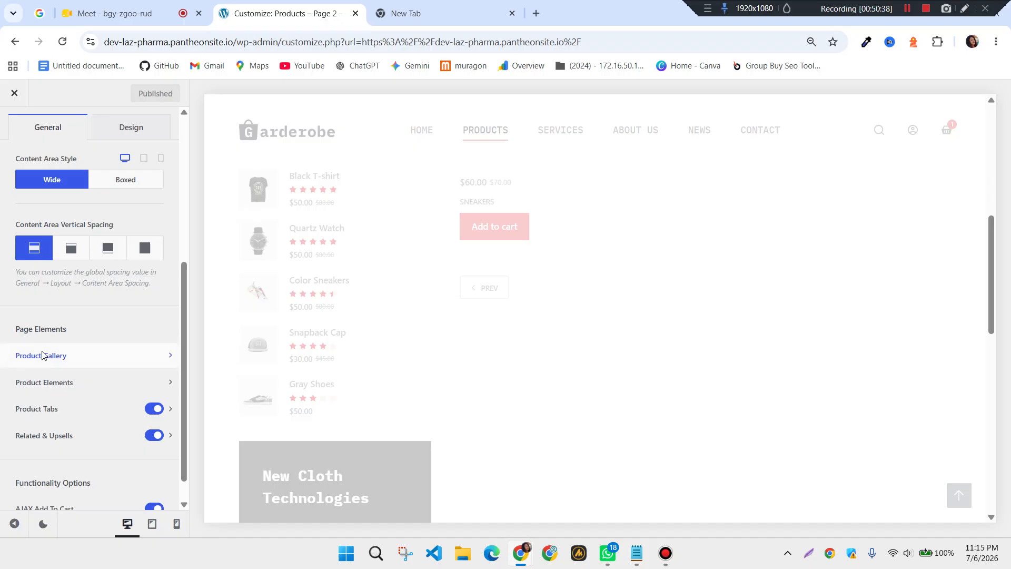
scroll(94, 361, "down", 1)
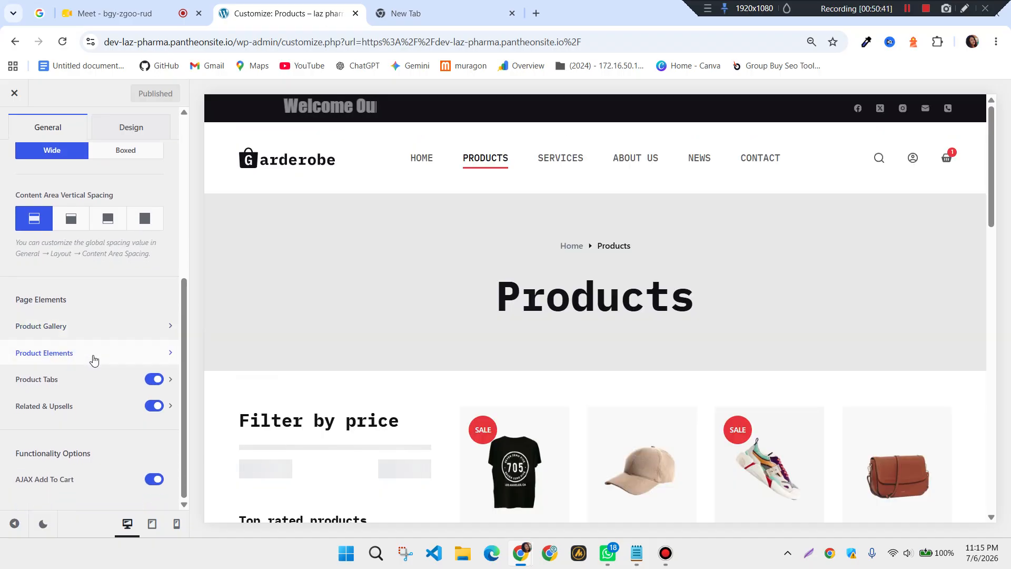
scroll(100, 351, "up", 3)
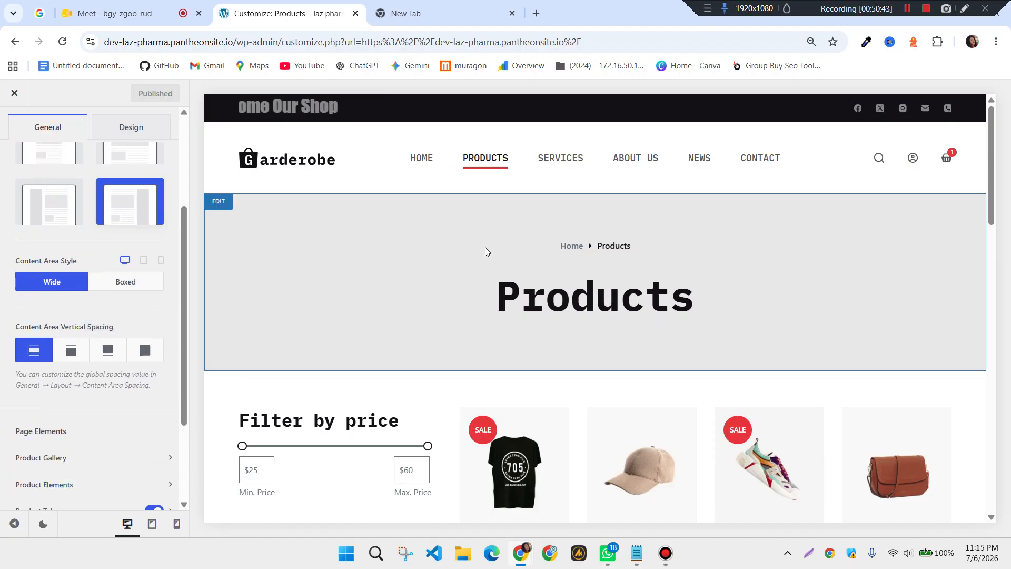
scroll(485, 253, "down", 3)
left_click(531, 324)
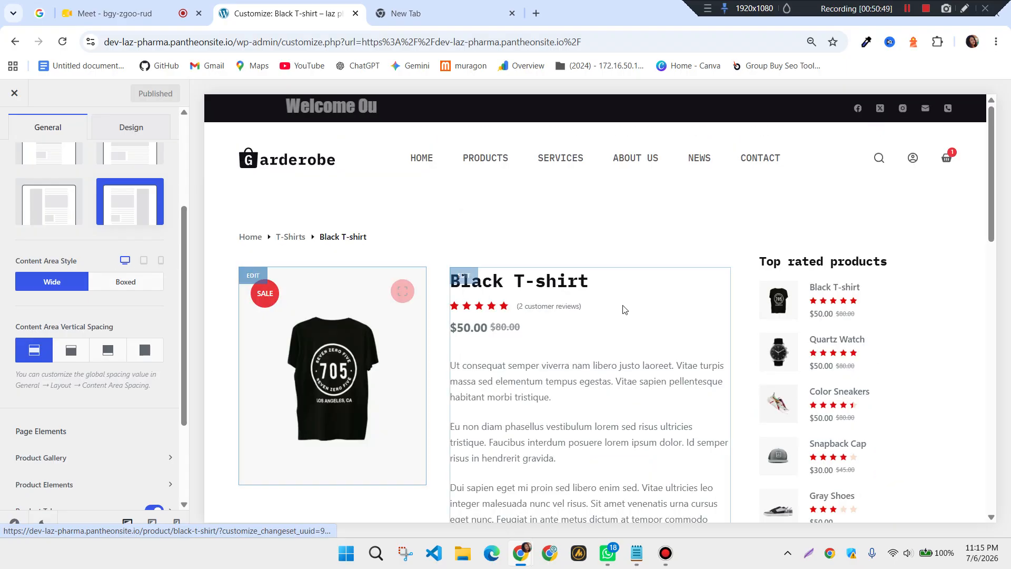
scroll(40, 431, "up", 3)
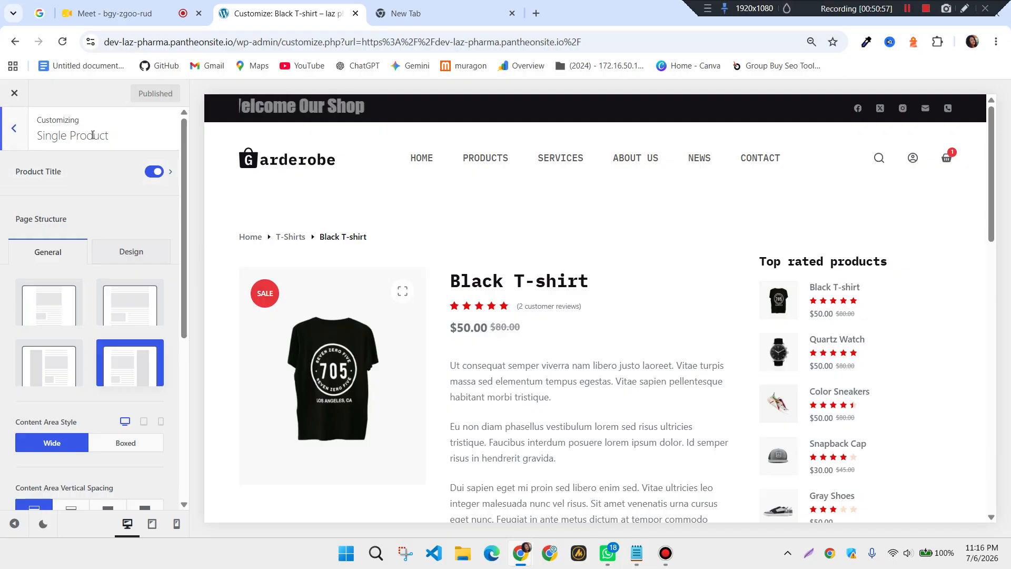
left_click(19, 130)
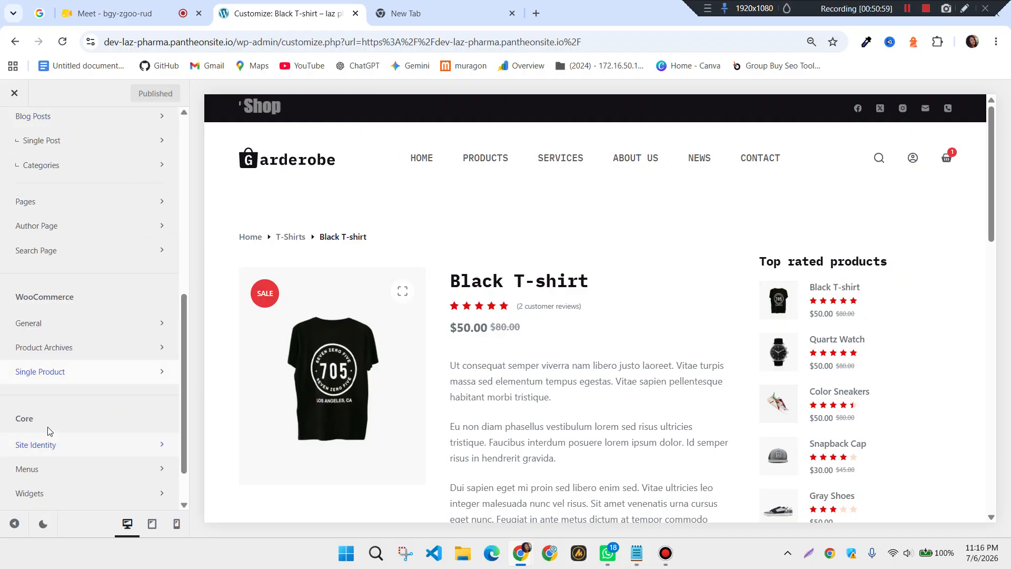
left_click(30, 349)
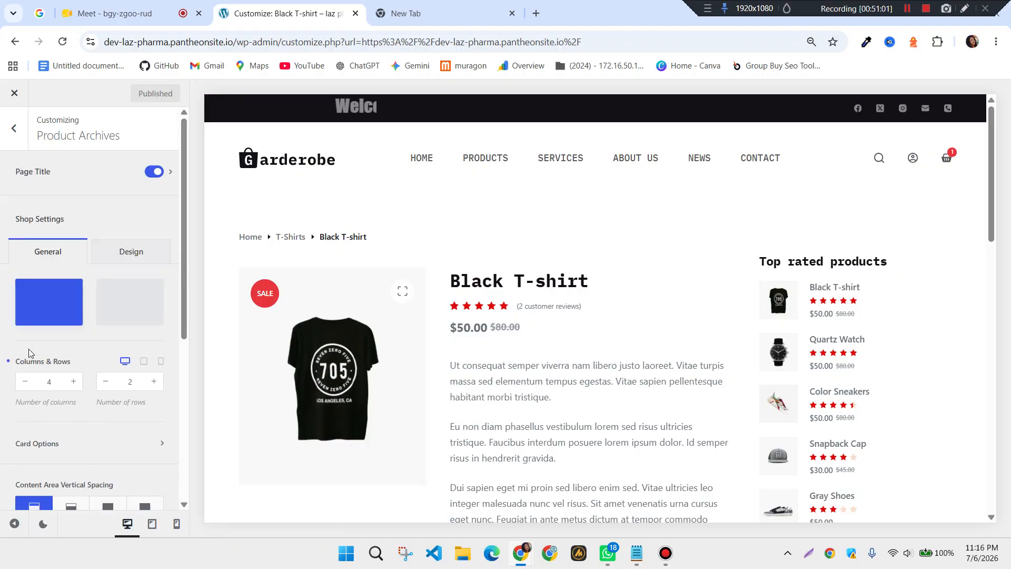
Preview the Products shop page, toggle Page Title off and back on, and publish
left_click(489, 174)
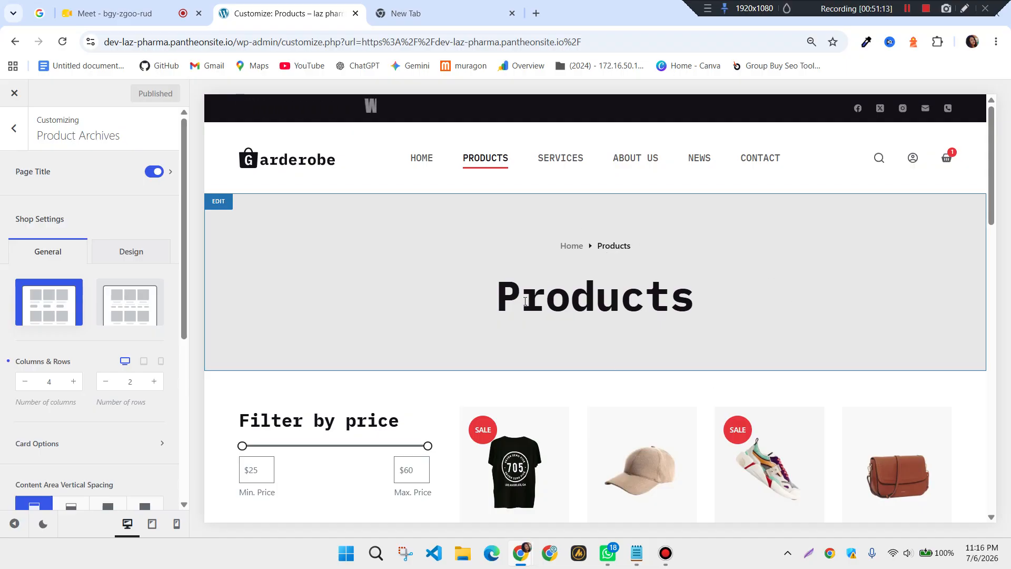
left_click(156, 173)
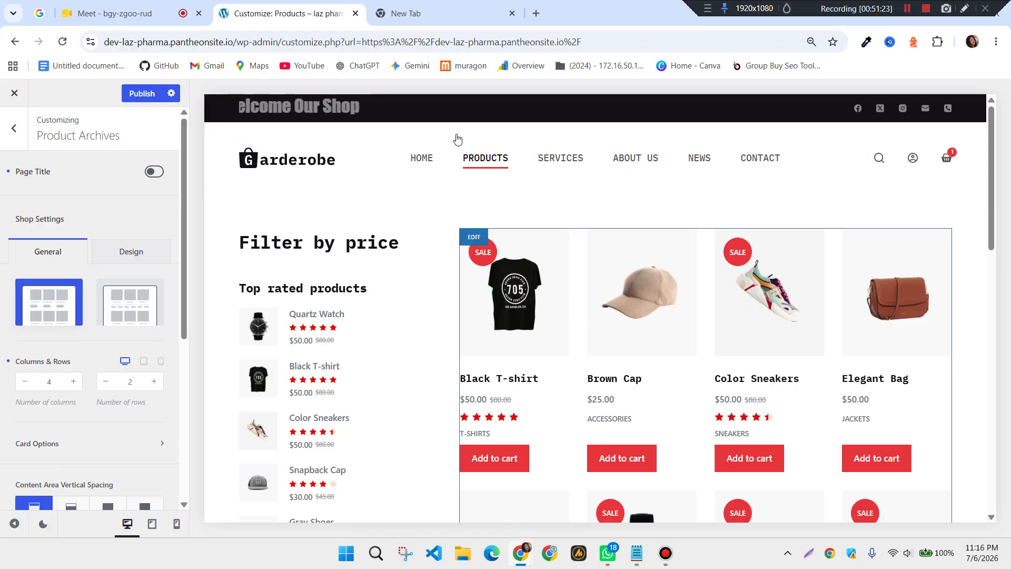
left_click(152, 173)
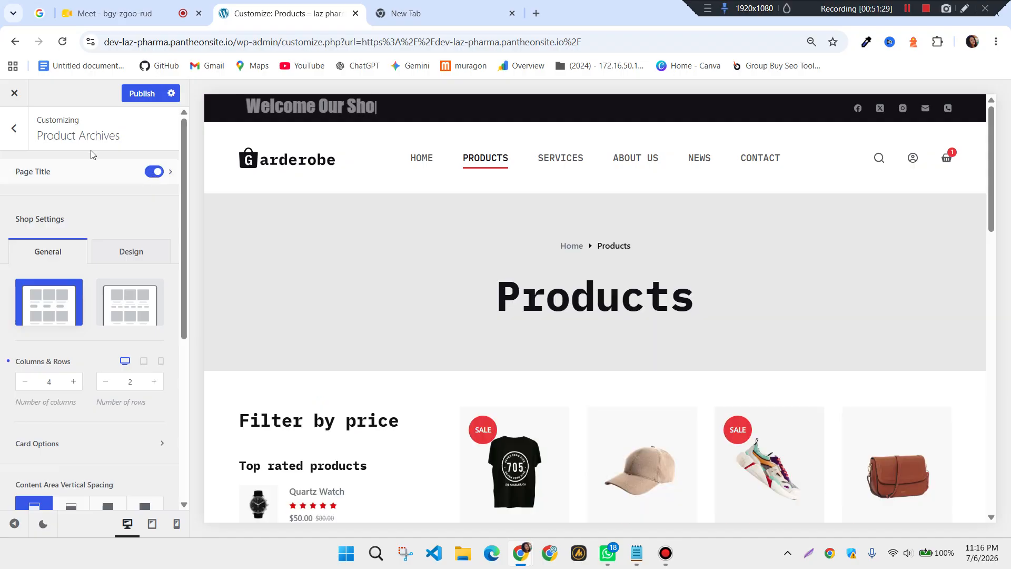
left_click(140, 94)
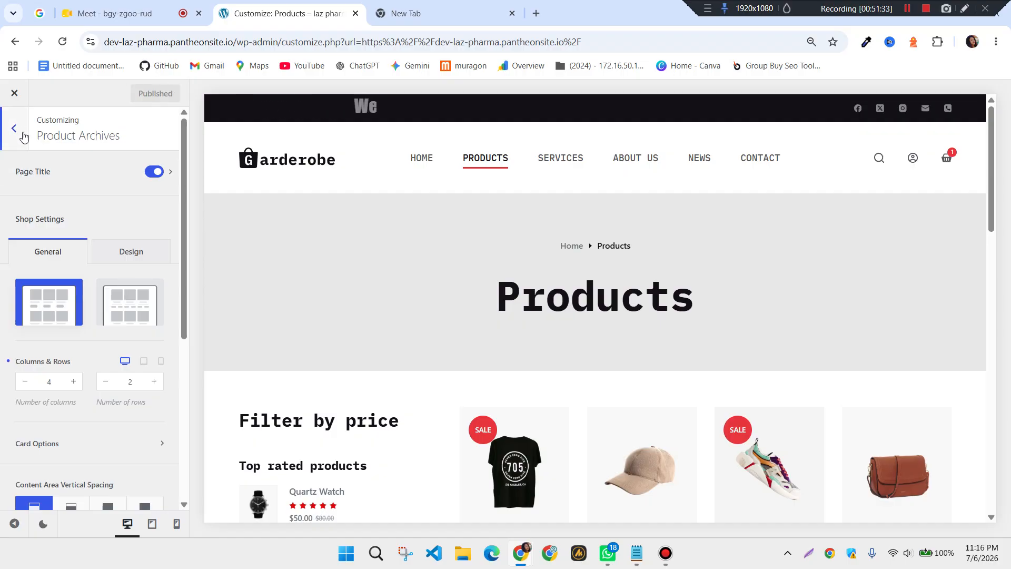
Open Core > Site Identity from the main Customizer list
left_click(24, 138)
scroll(91, 352, "down", 1)
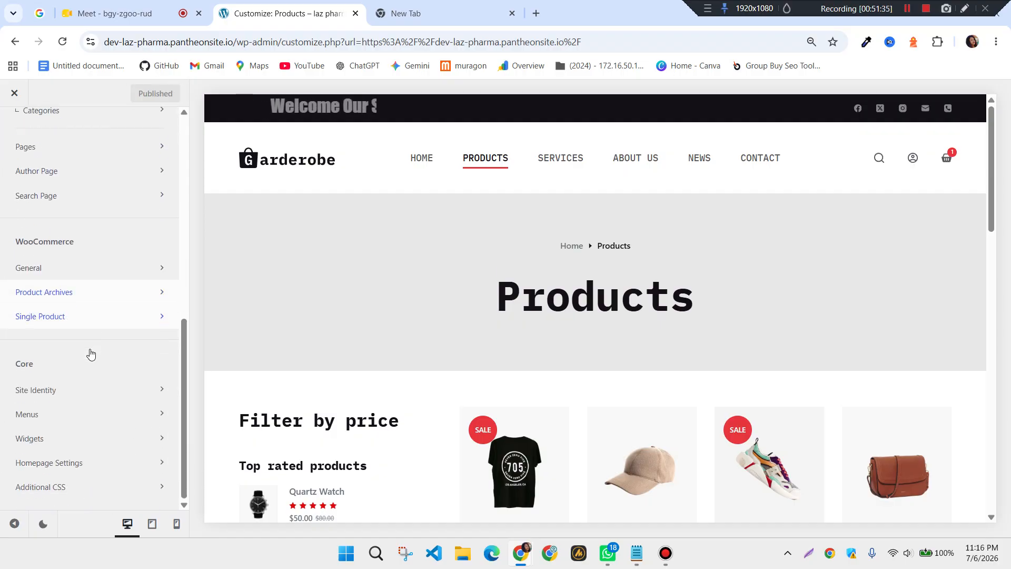
left_click(74, 396)
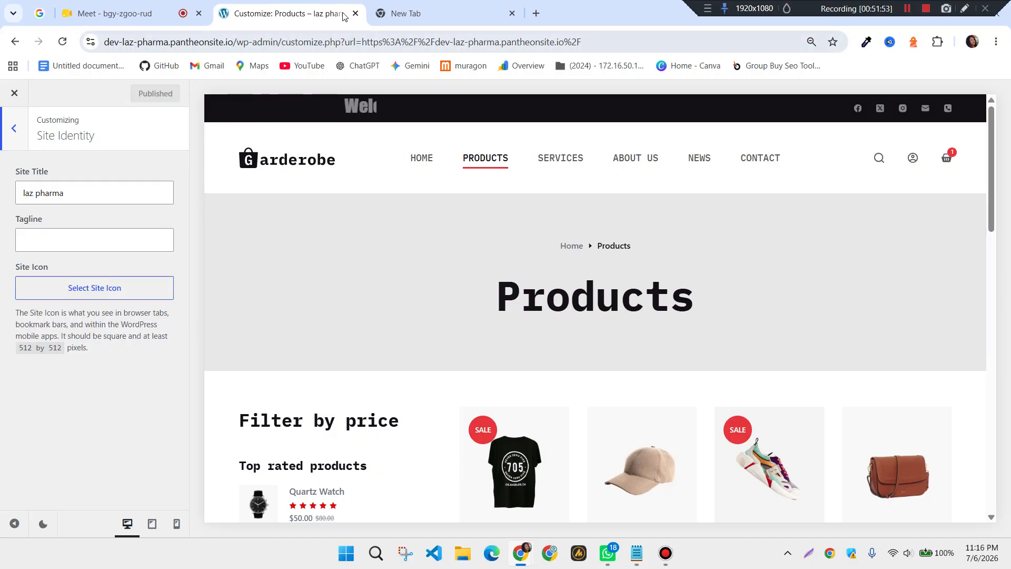
mouse_move(375, 14)
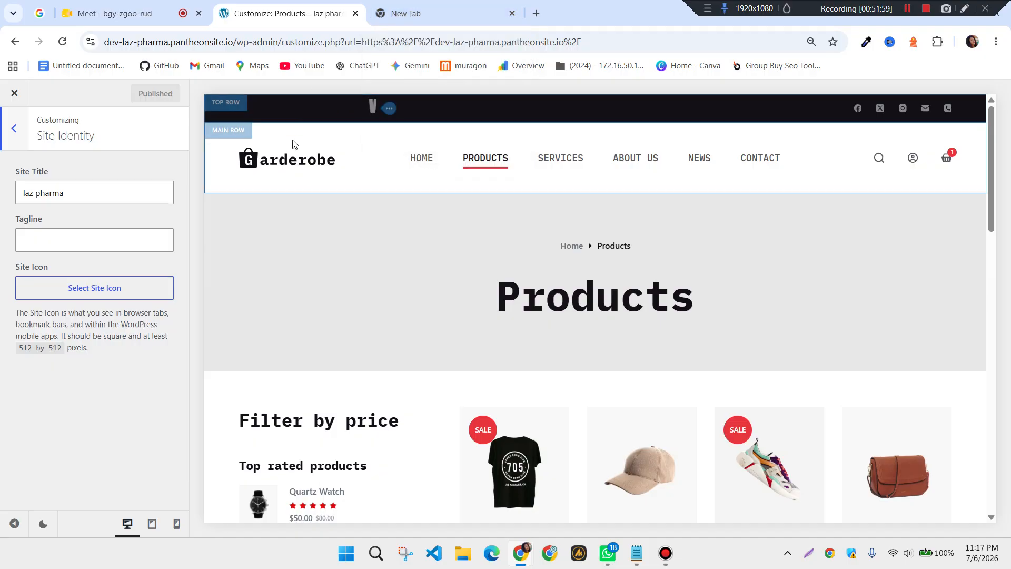
Upload the image file download (5) for the site icon
left_click(114, 290)
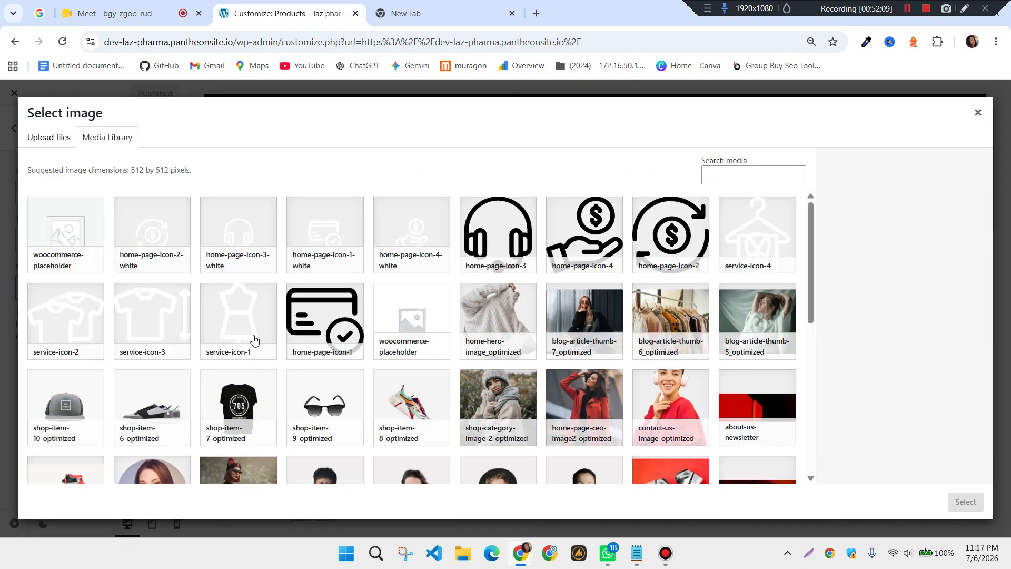
scroll(214, 320, "down", 3)
scroll(214, 321, "up", 3)
left_click(63, 146)
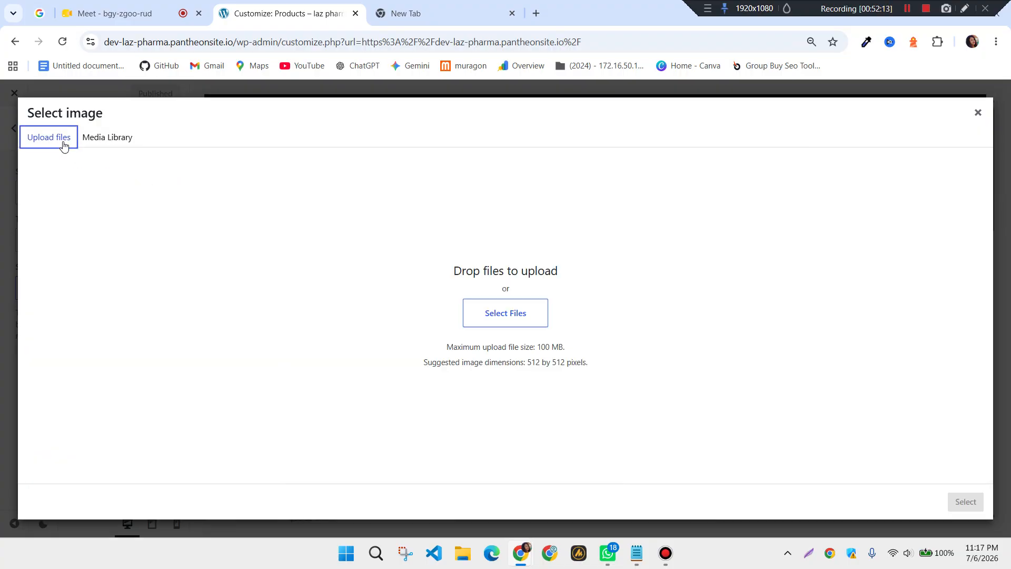
left_click(509, 319)
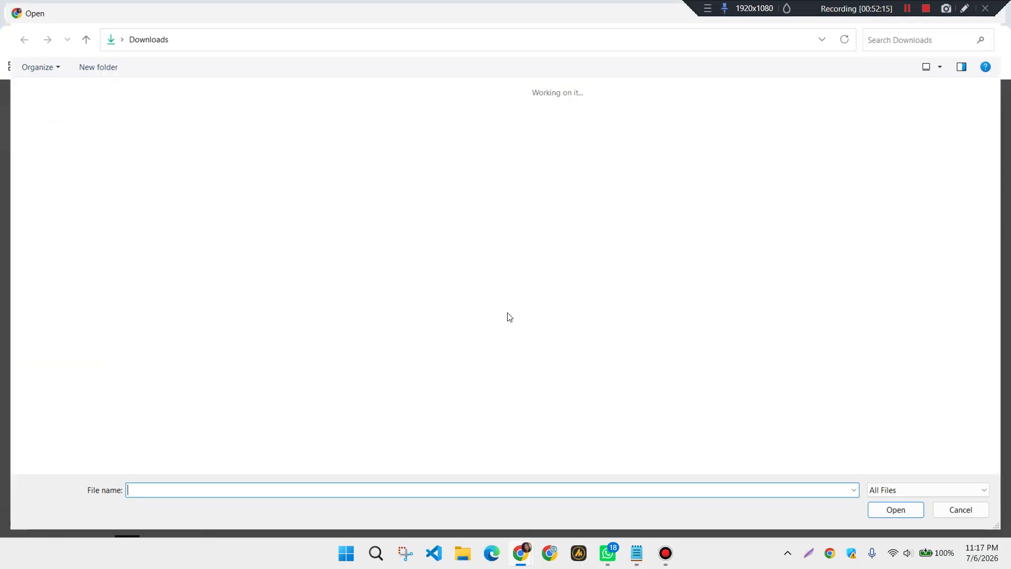
left_click(736, 350)
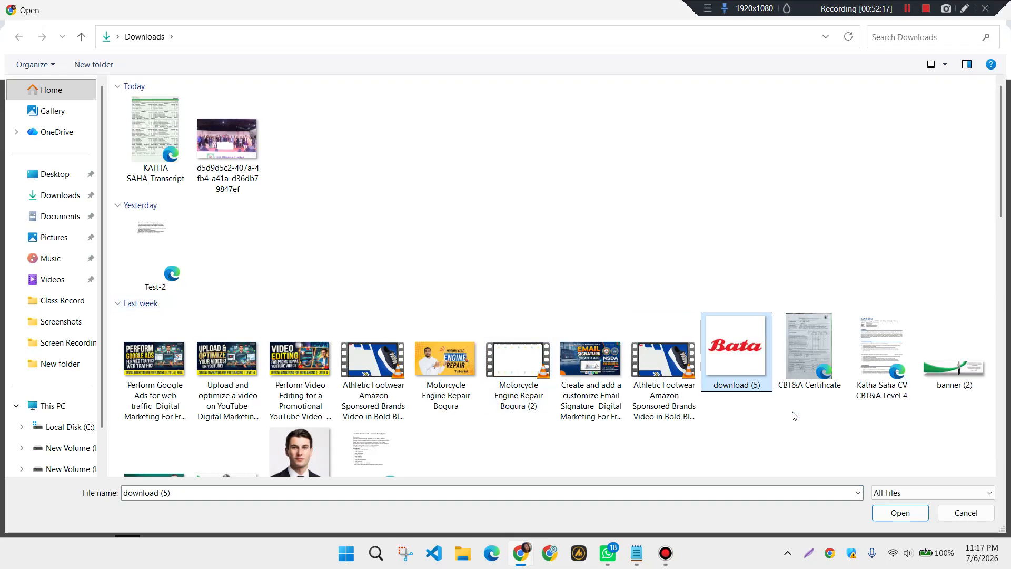
left_click(900, 512)
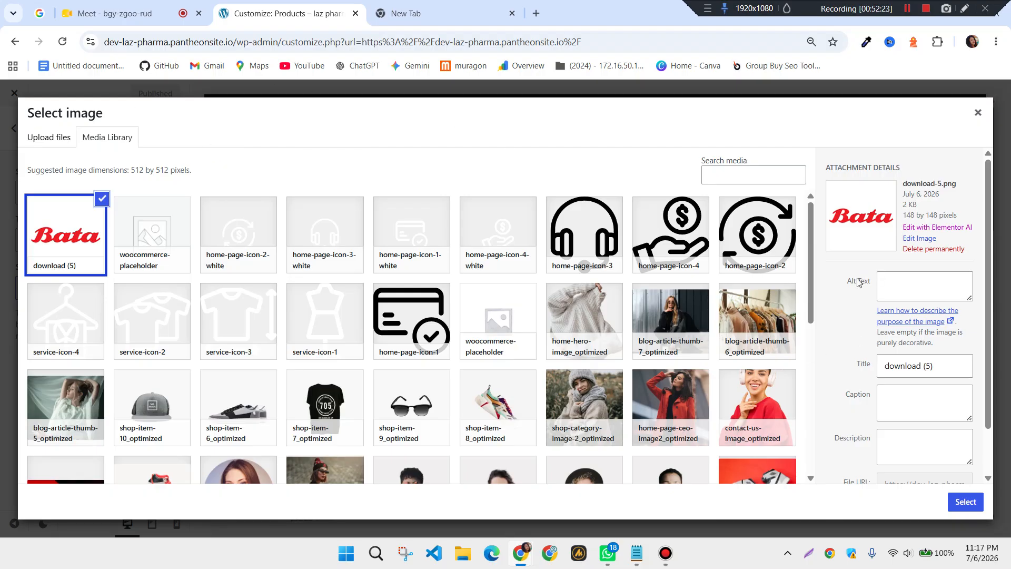
Use the uploaded Bata image as the site icon, skipping cropping
left_click(898, 287)
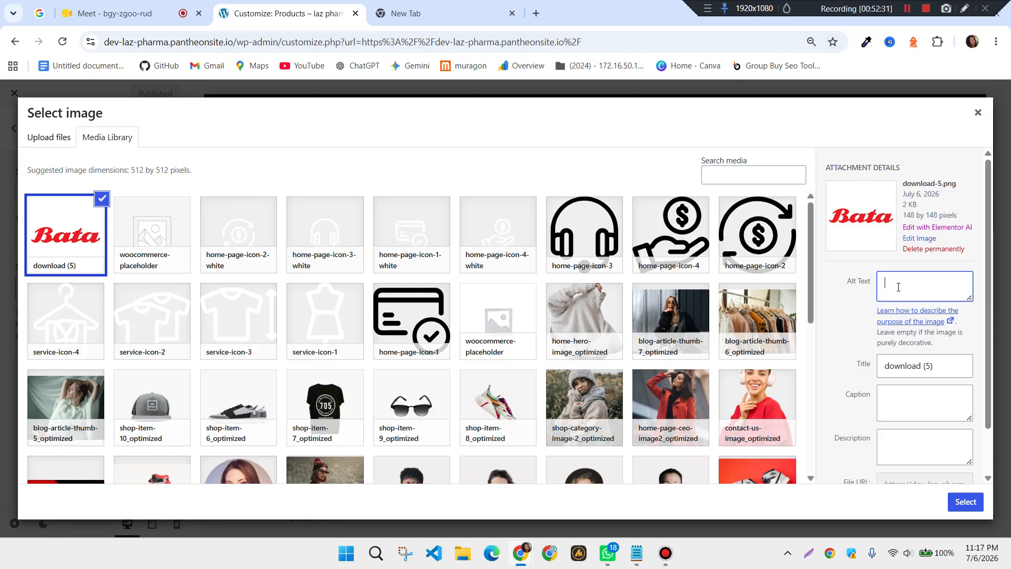
scroll(885, 368, "down", 1)
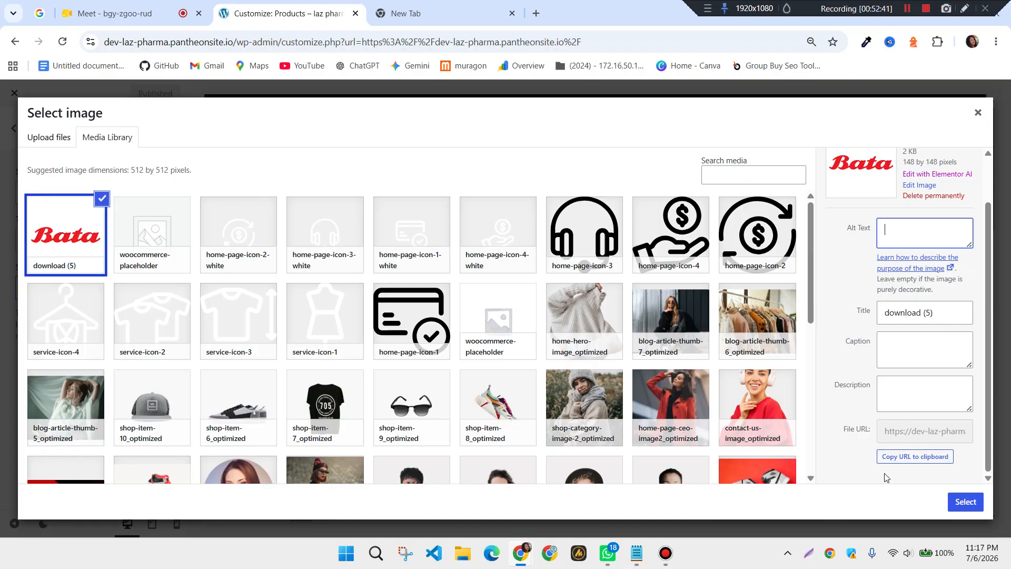
left_click(966, 502)
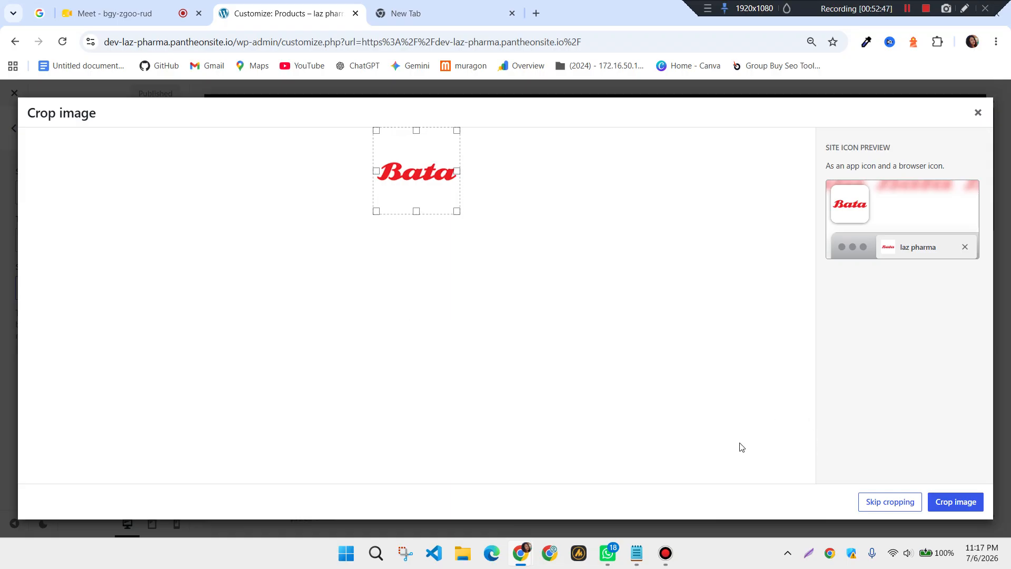
left_click(886, 507)
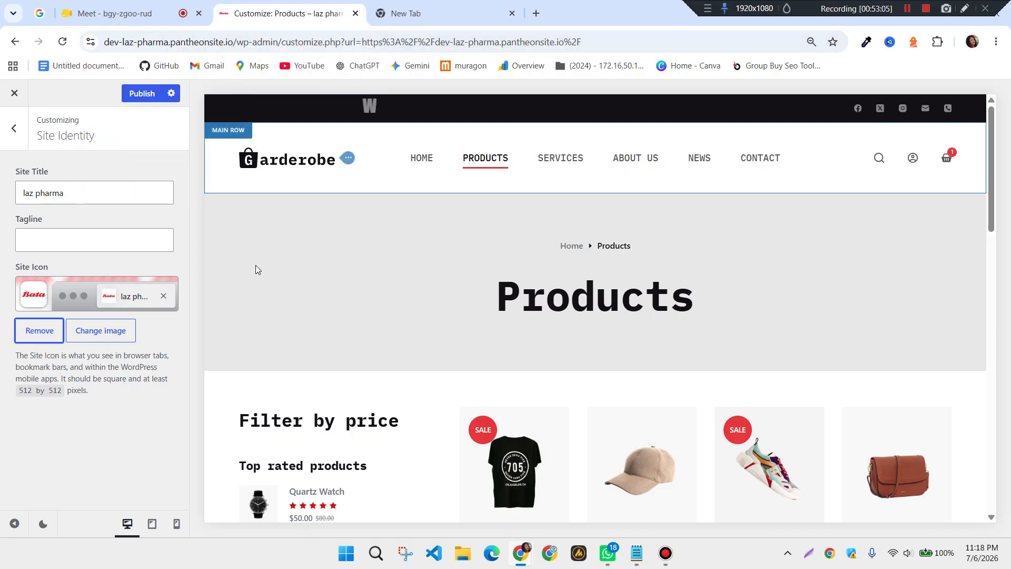
Publish the Customizer so the Bata site icon goes live
left_click(62, 428)
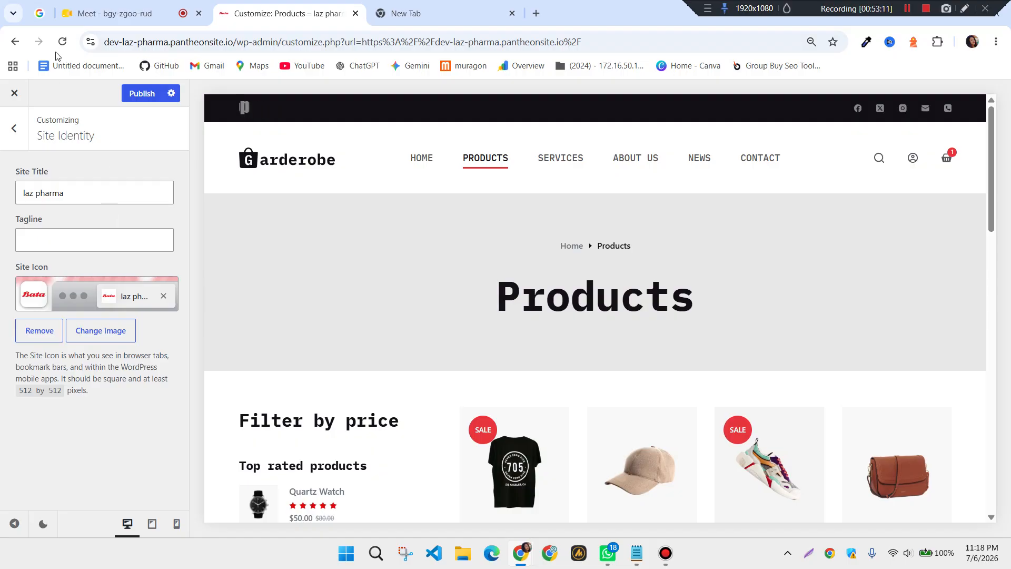
left_click(138, 95)
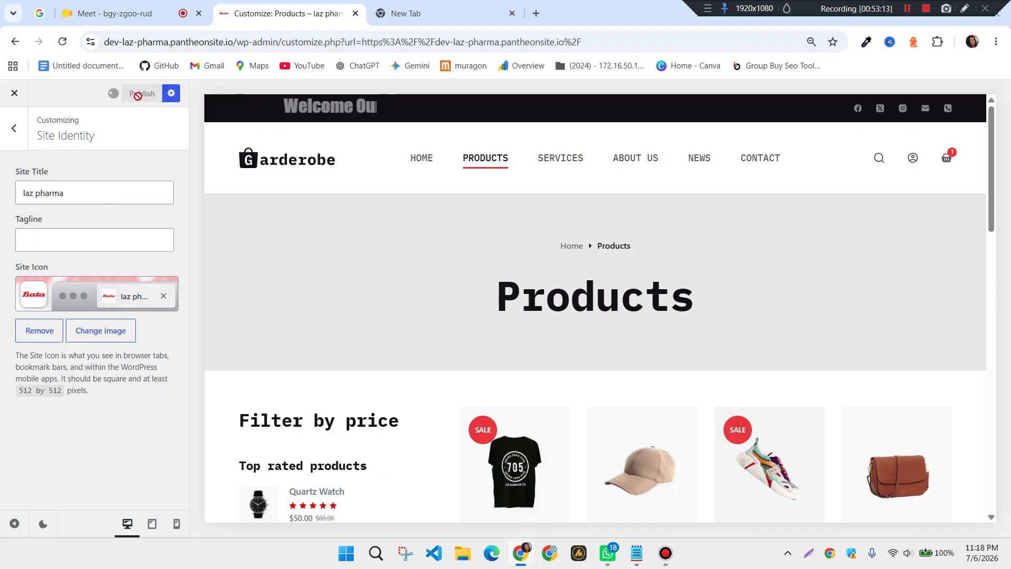
Glance at the Menus and Widgets panels, then open Homepage Settings
left_click(15, 129)
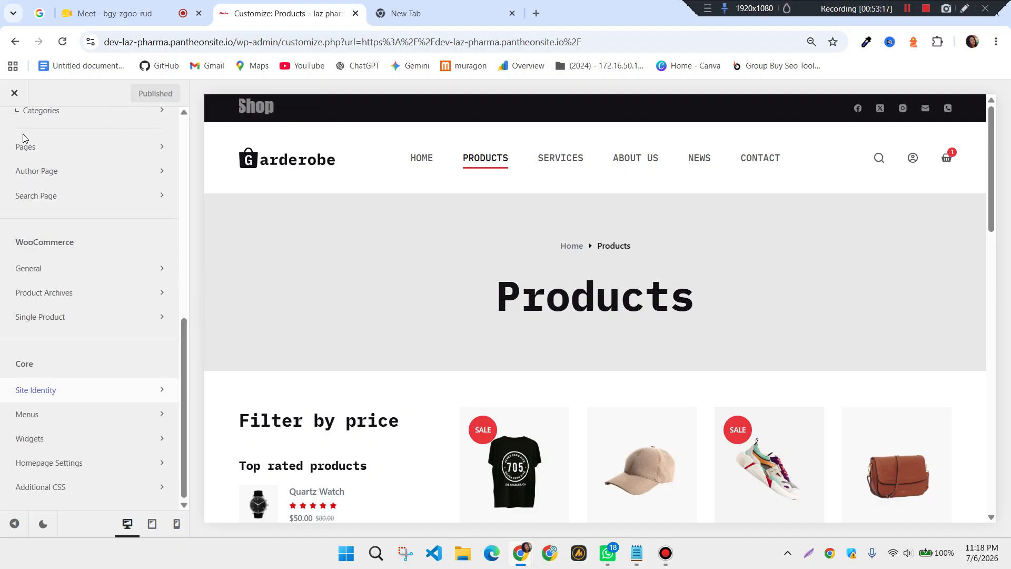
left_click(52, 416)
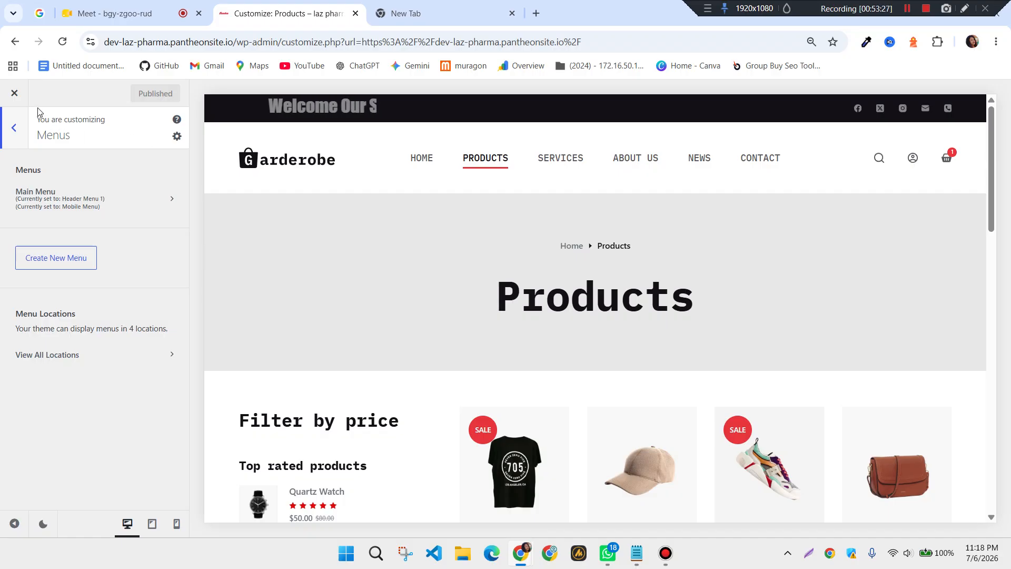
left_click(16, 133)
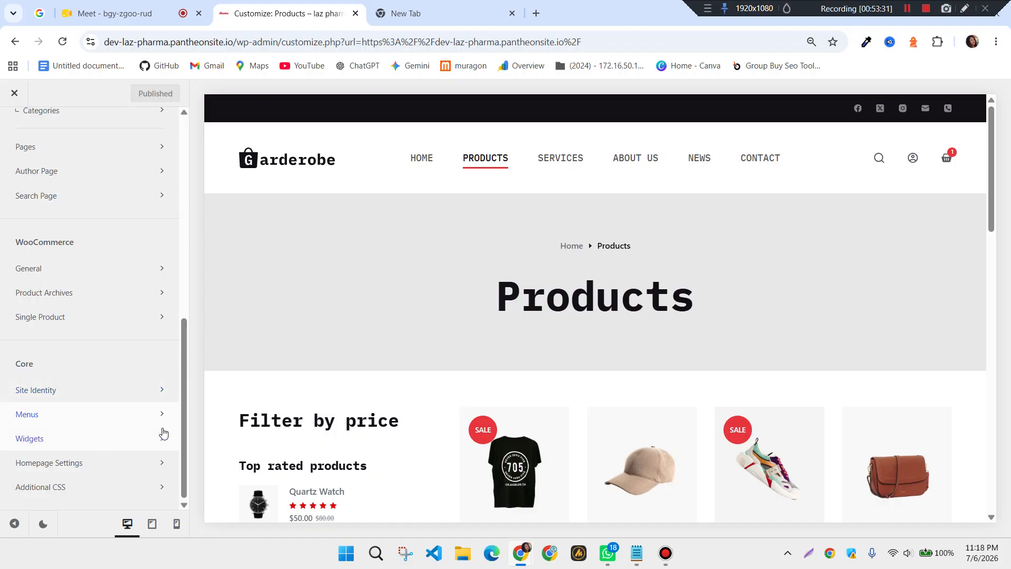
left_click(137, 437)
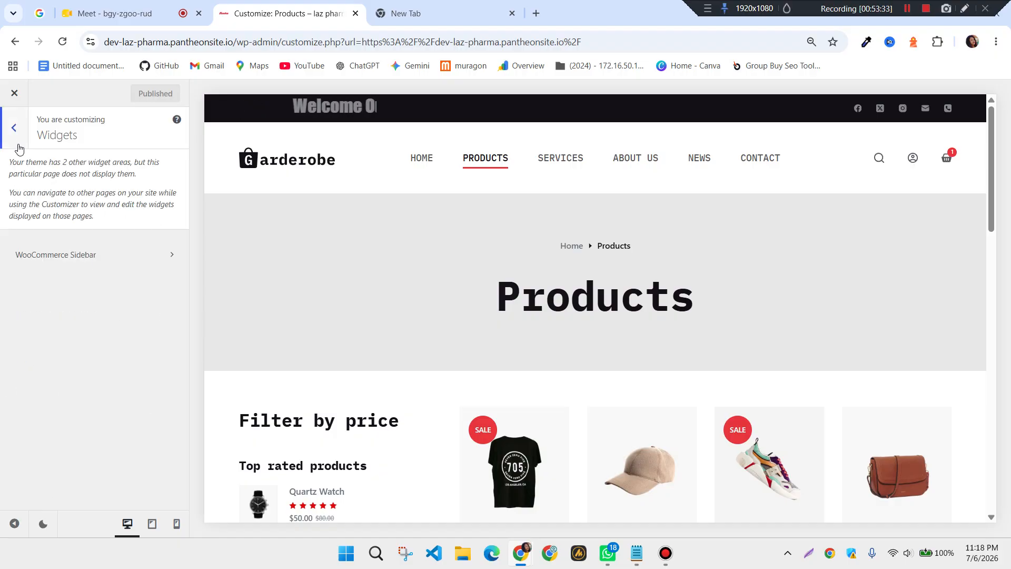
left_click(14, 129)
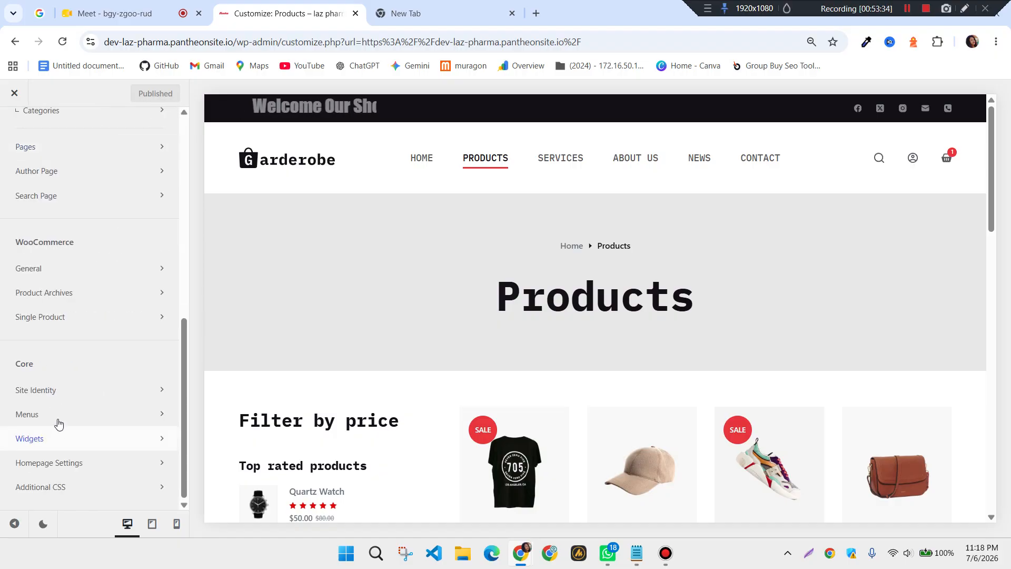
left_click(57, 468)
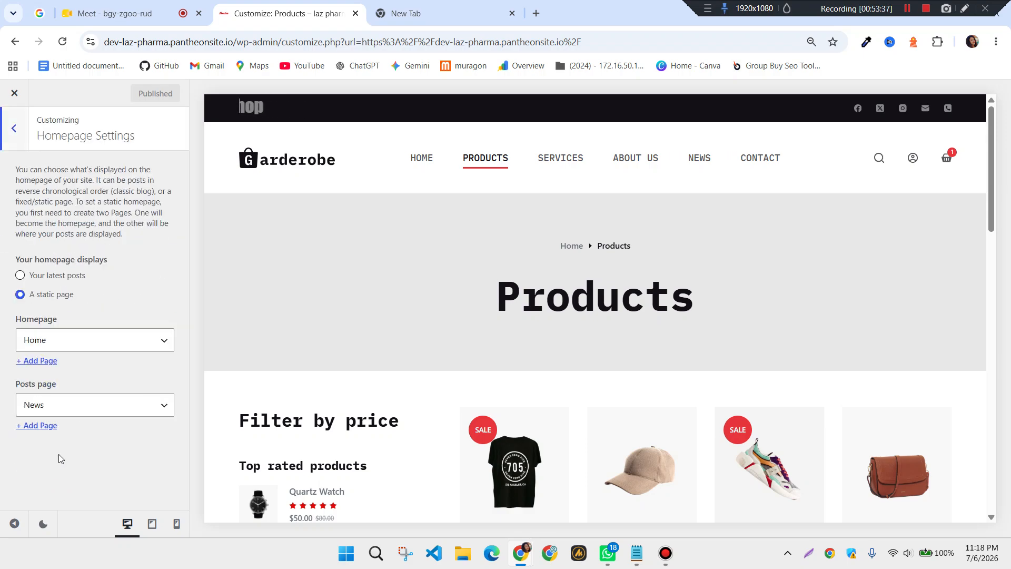
Switch homepage display to A static page and select About Us as the homepage
left_click(20, 275)
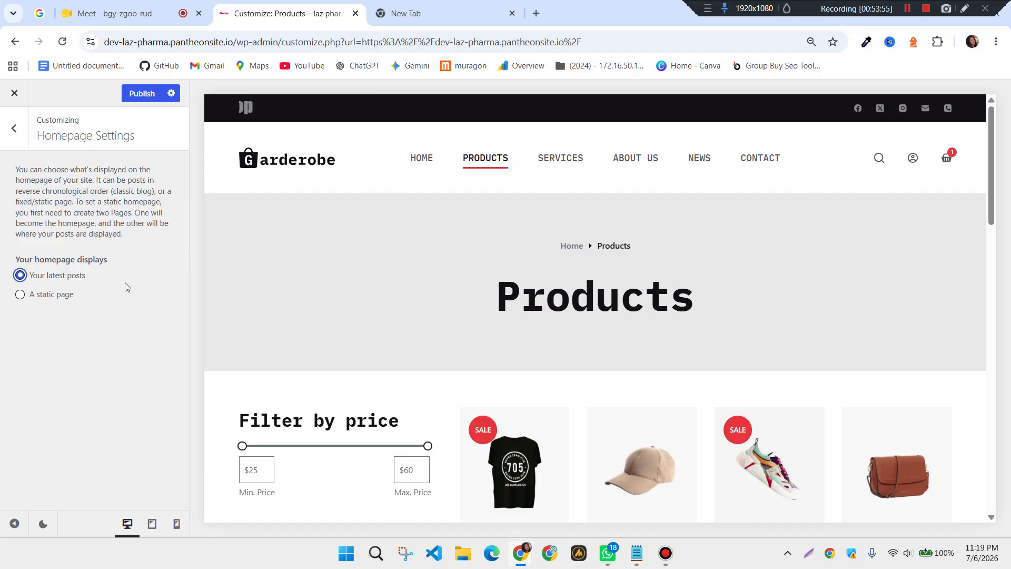
left_click(19, 298)
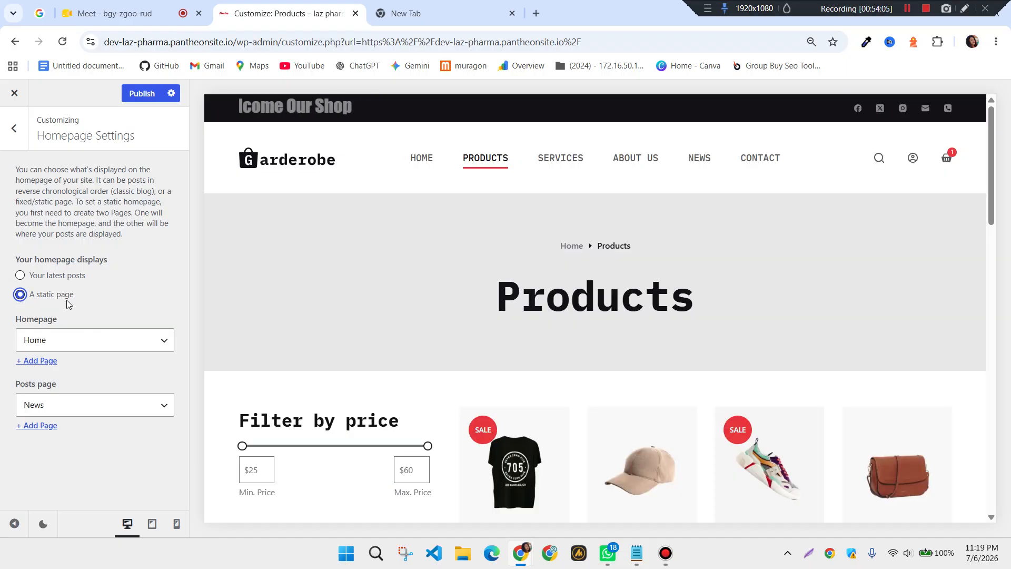
left_click(160, 342)
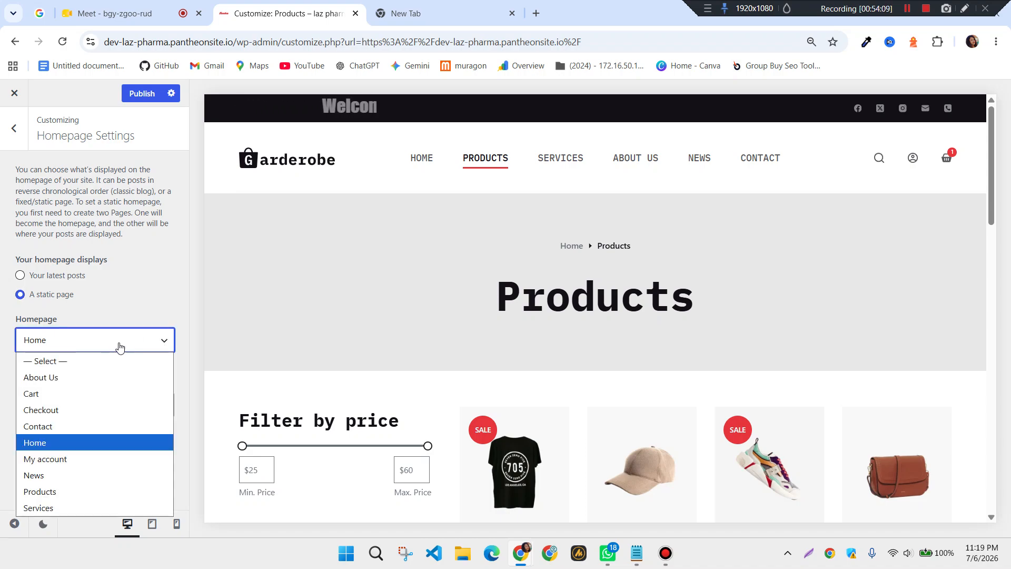
left_click(61, 379)
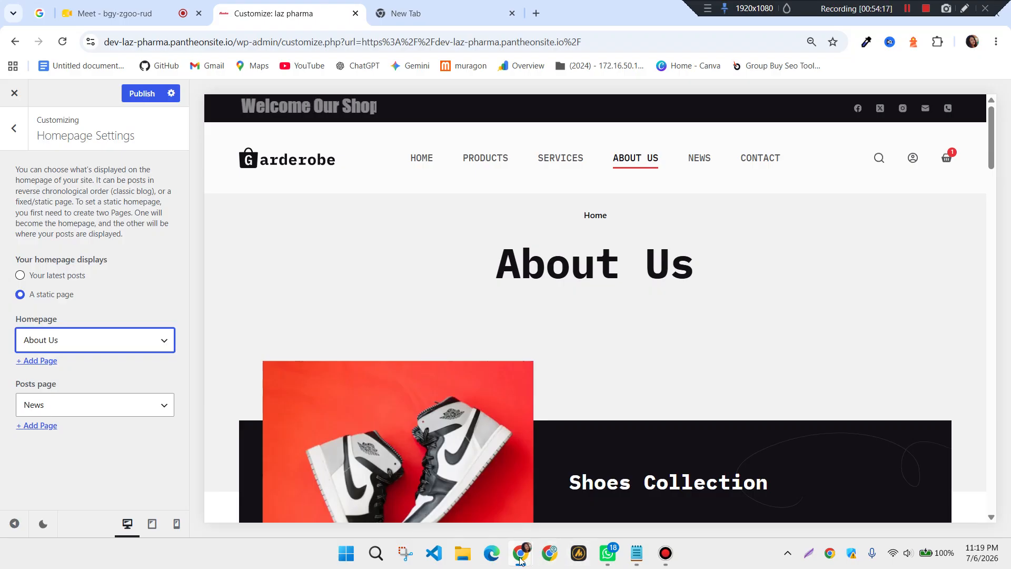
Reload the live products page in the incognito window
mouse_move(522, 559)
left_click(525, 504)
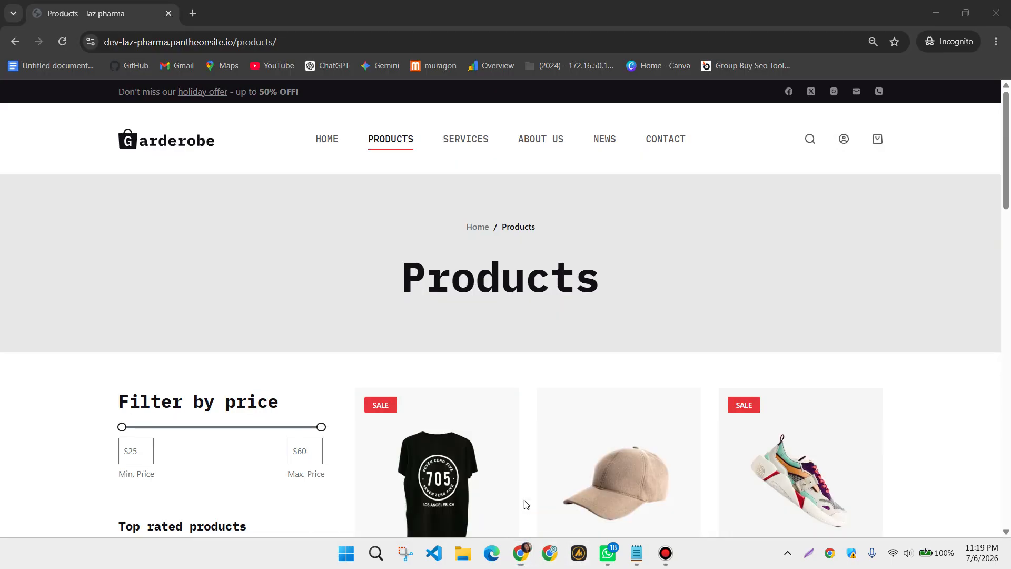
left_click(65, 44)
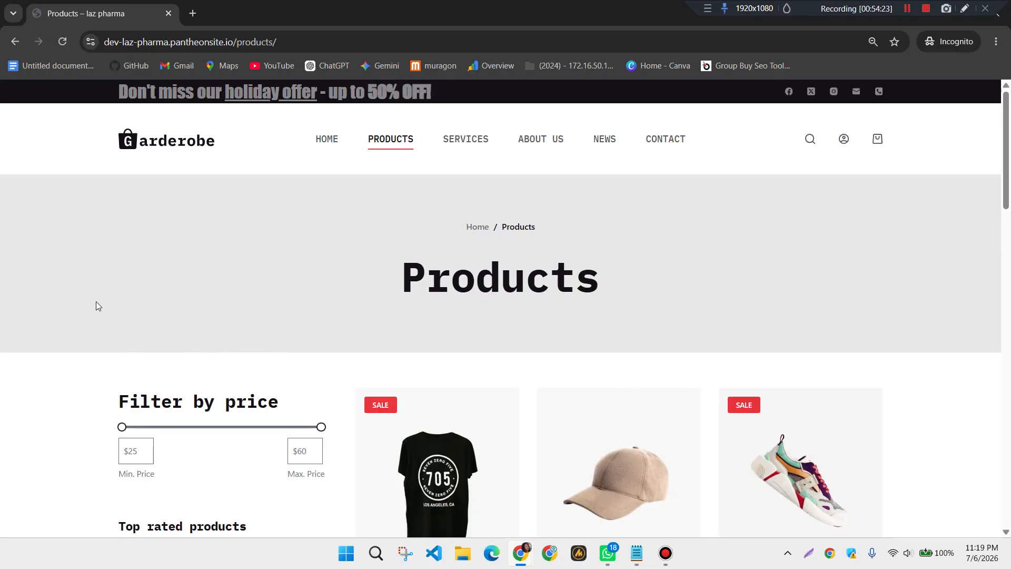
left_click(63, 44)
Publish the About Us homepage change from the Customizer
mouse_move(519, 557)
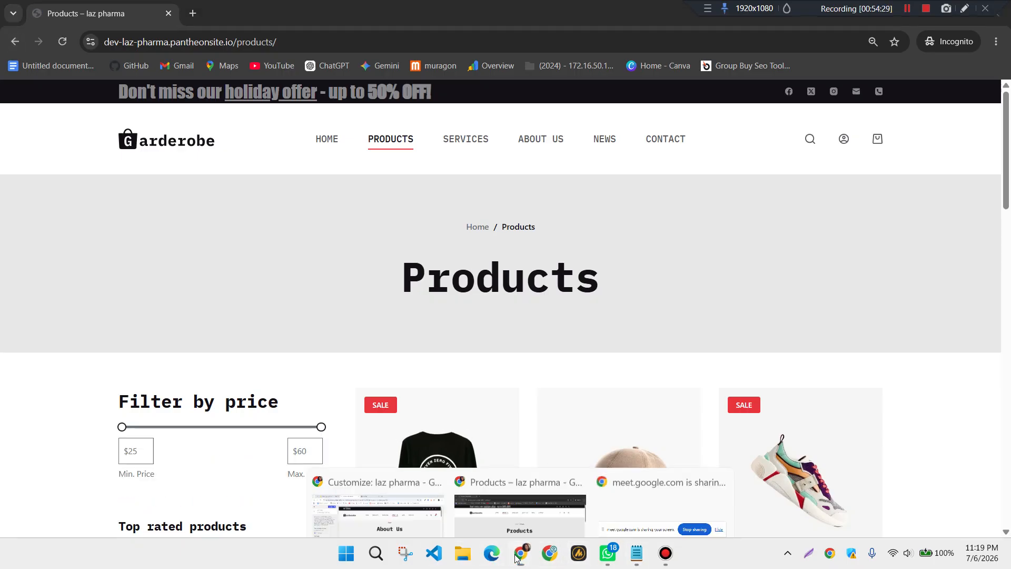
mouse_move(324, 485)
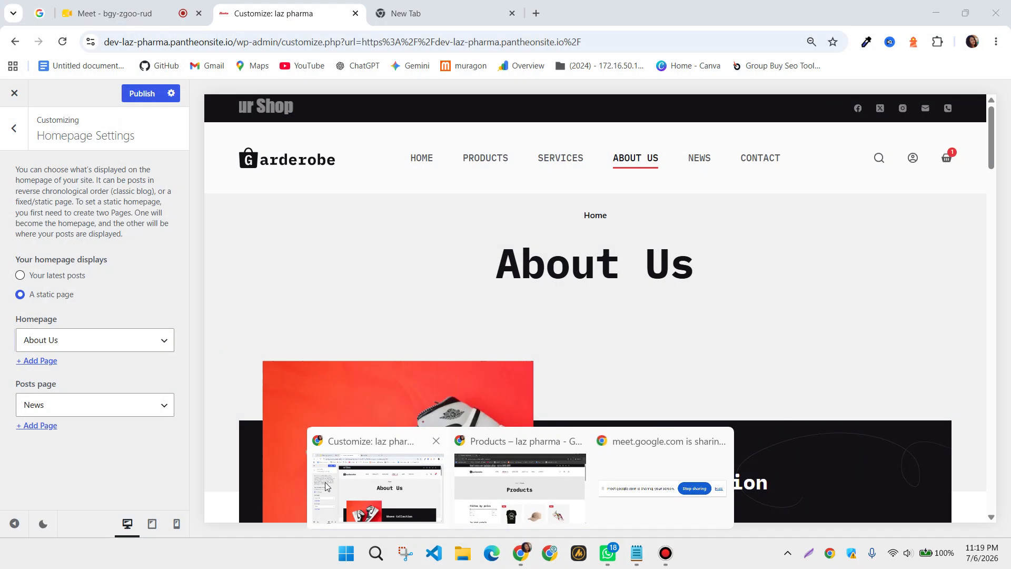
left_click(412, 499)
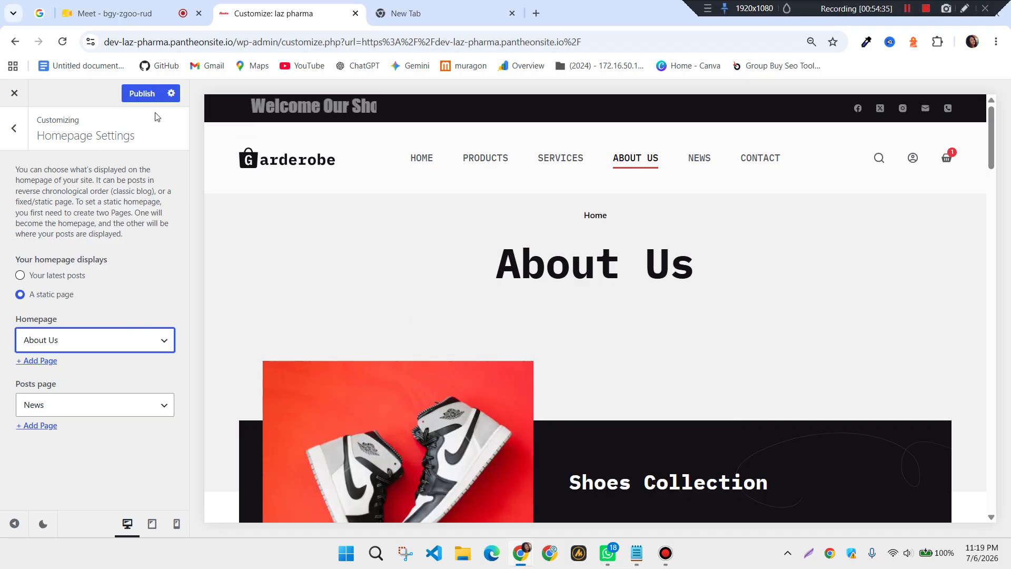
left_click(142, 94)
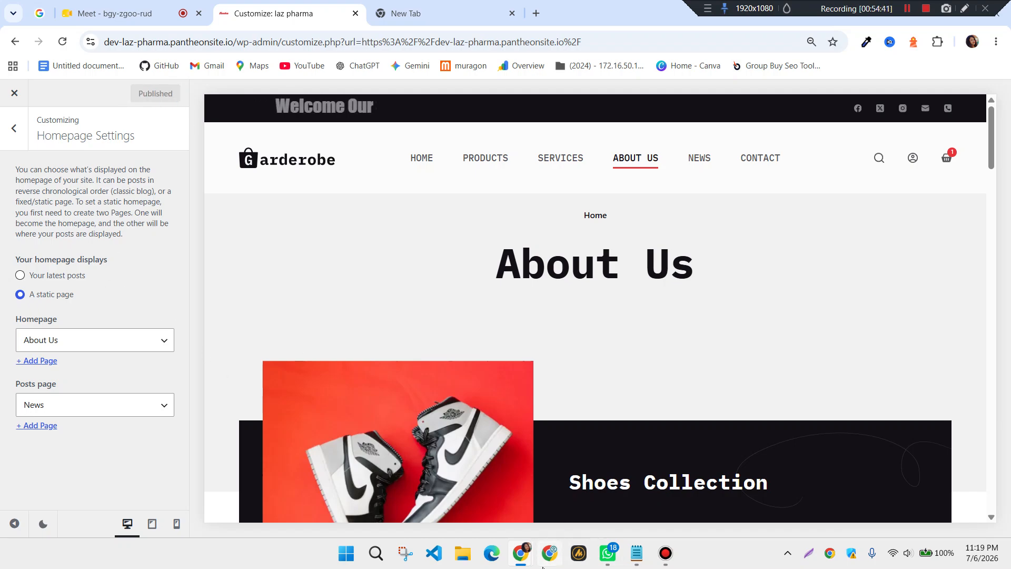
Check the incognito live site, then go back to the Customizer
mouse_move(527, 564)
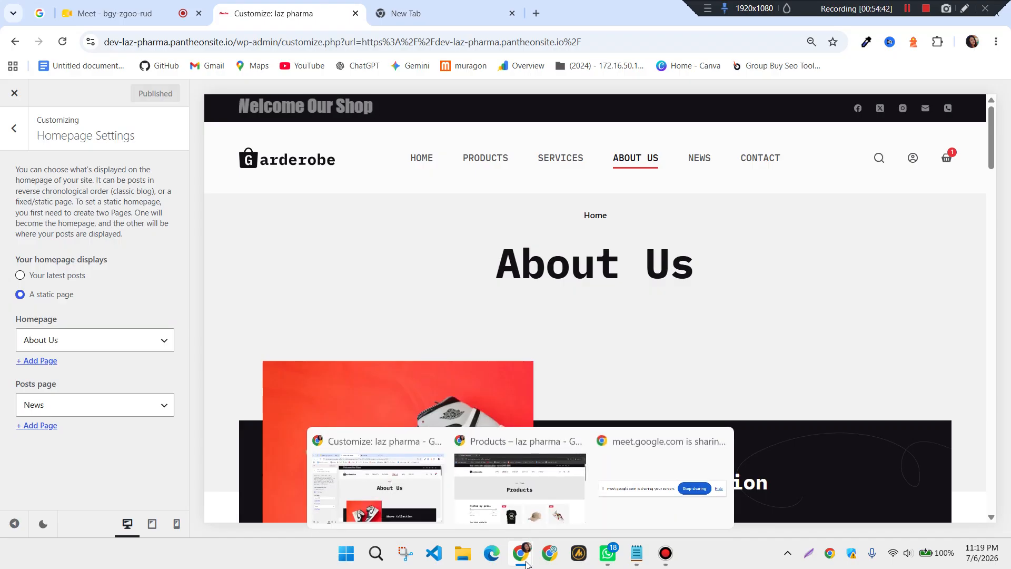
left_click(539, 484)
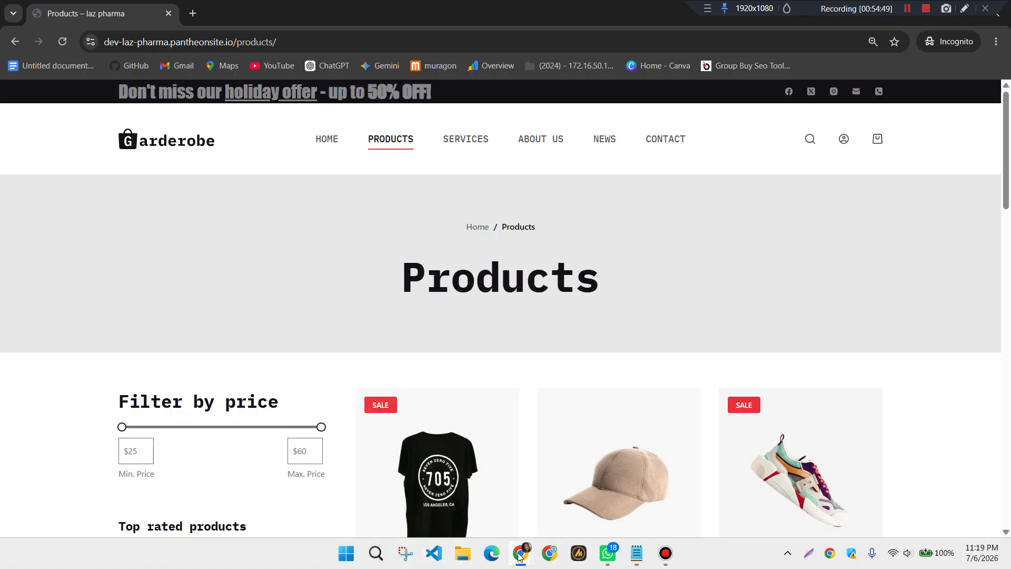
mouse_move(519, 556)
left_click(377, 487)
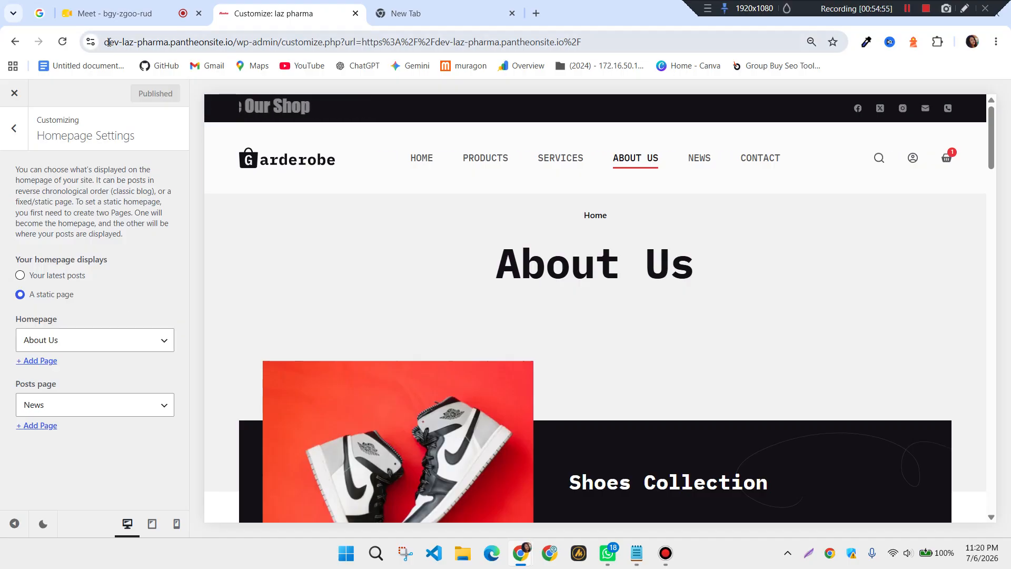
left_click_drag(104, 42, 232, 48)
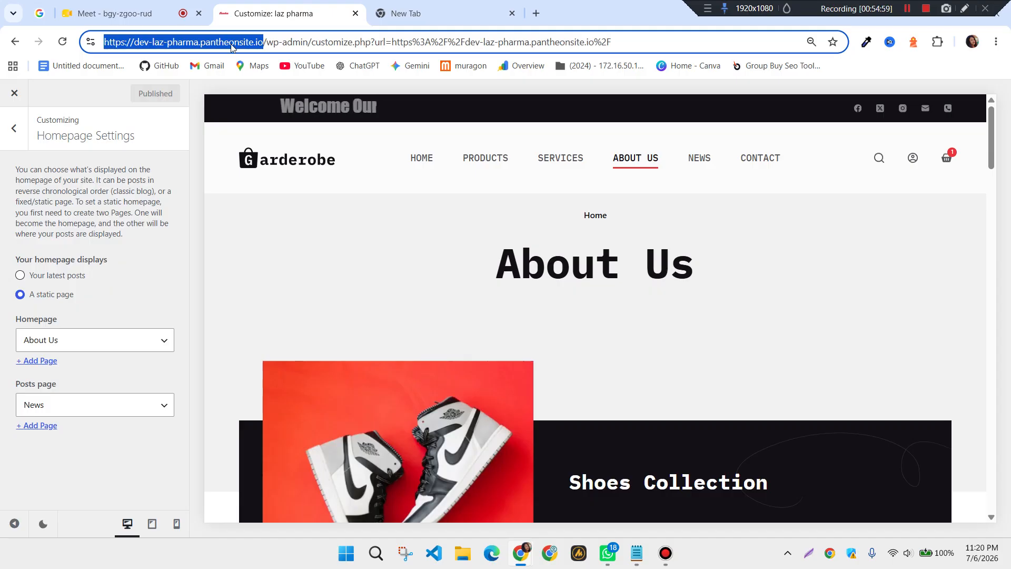
mouse_move(519, 555)
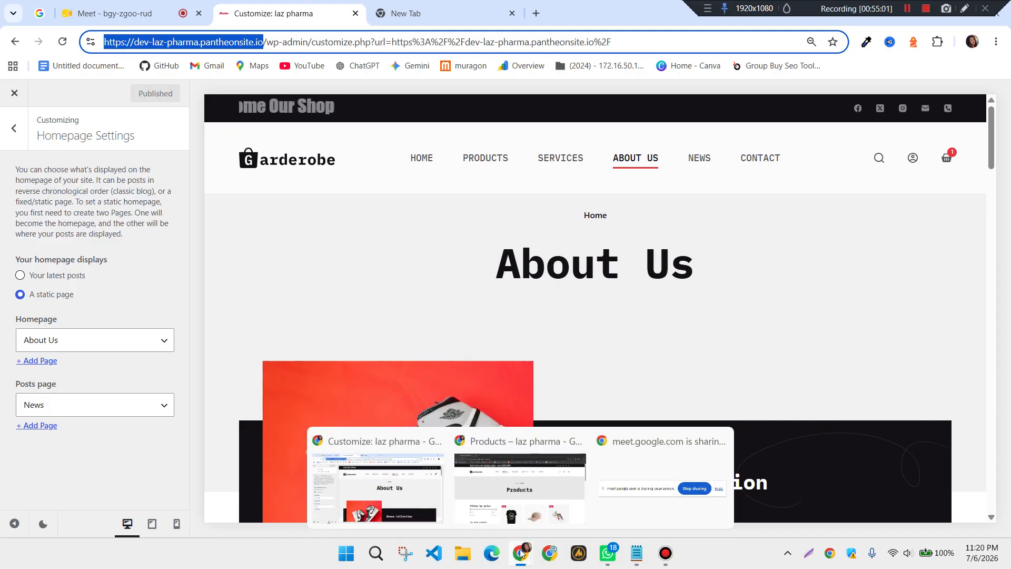
left_click(515, 441)
left_click(313, 42)
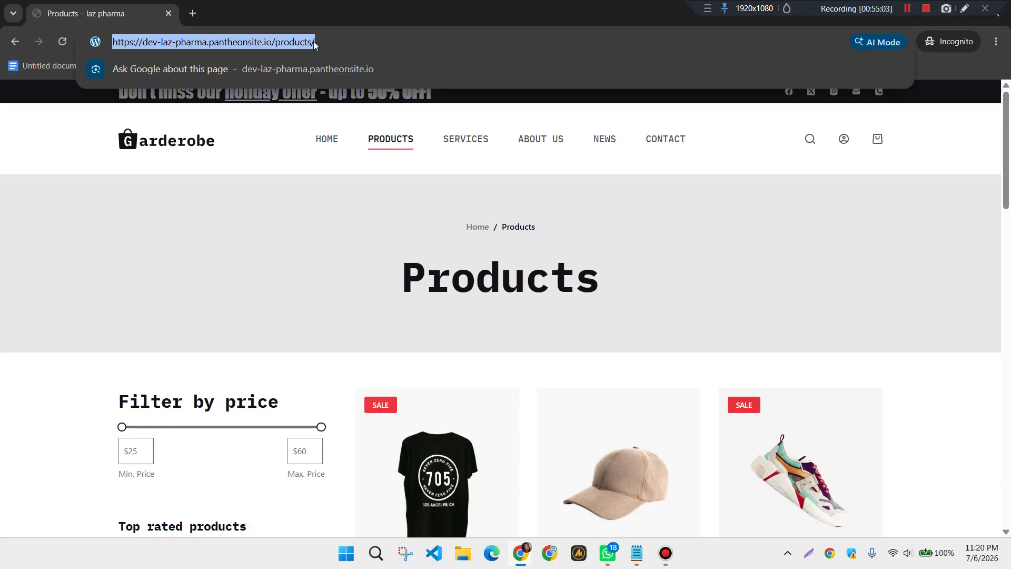
key("End")
key("BackSpace")
key("BackSpace")
key("BackSpace")
key("BackSpace")
key("BackSpace")
key("BackSpace")
key("BackSpace")
key("BackSpace")
key("BackSpace")
key("Return")
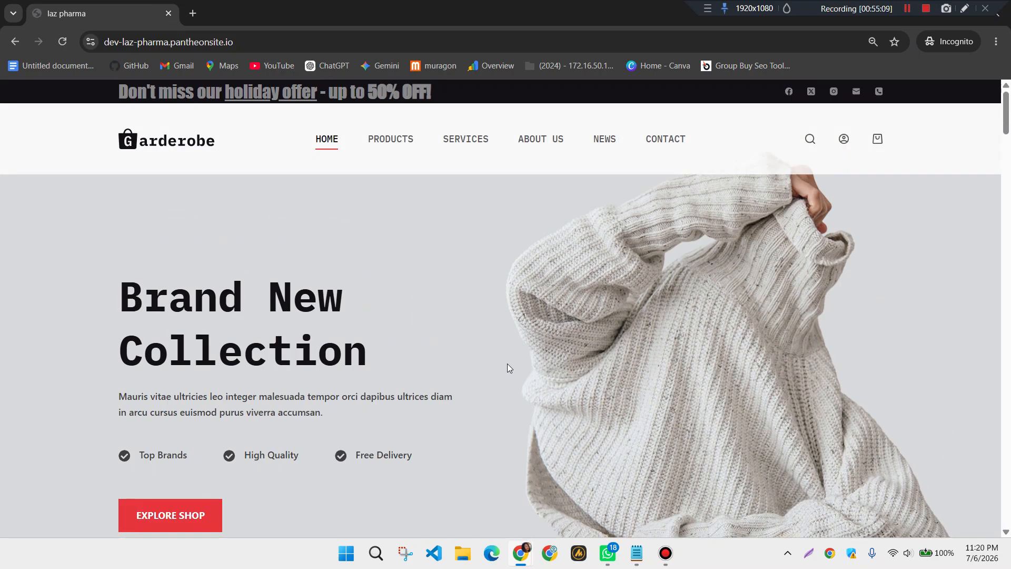
scroll(439, 347, "down", 10)
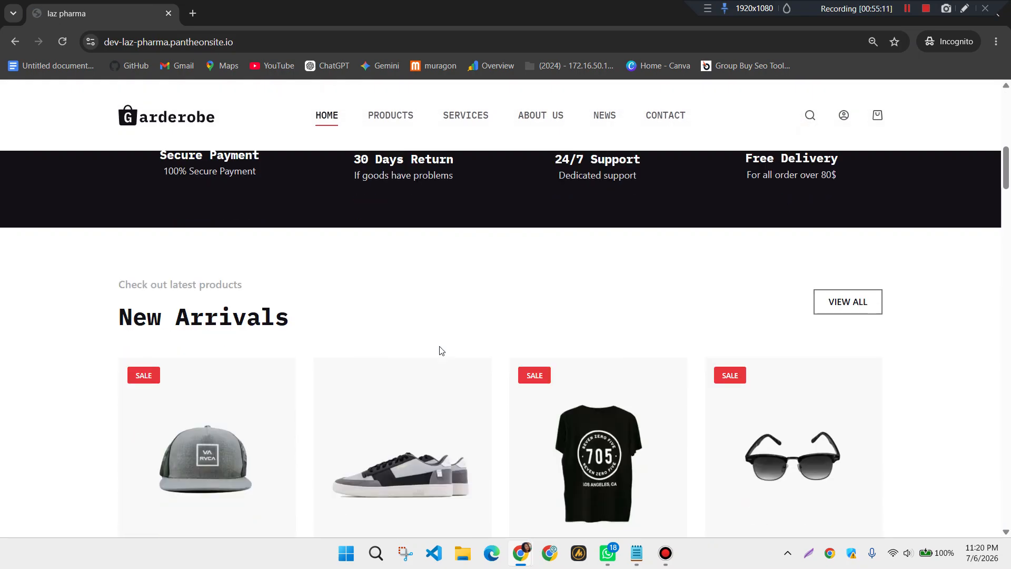
scroll(439, 287, "up", 8)
scroll(439, 287, "up", 3)
left_click(537, 139)
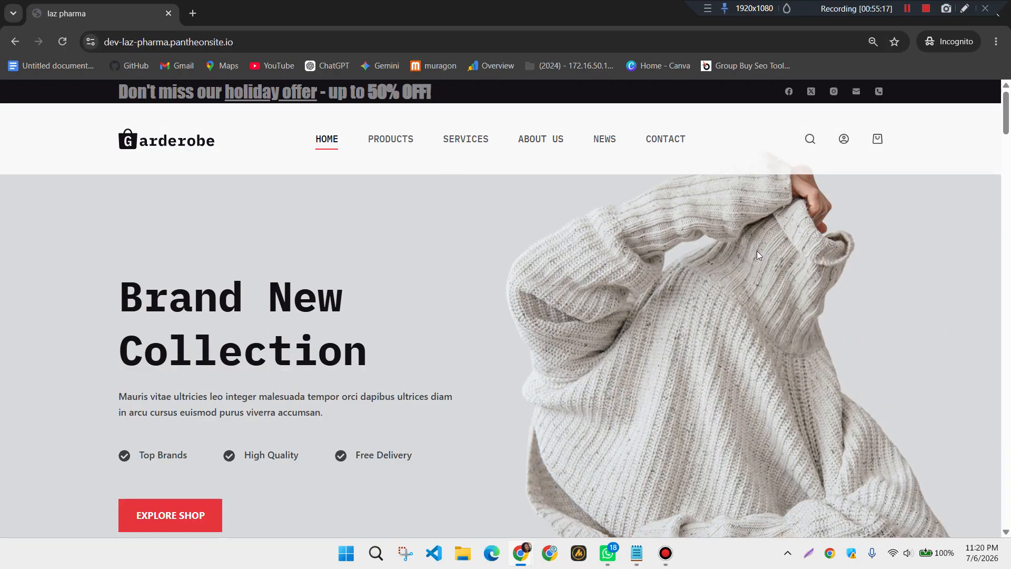
mouse_move(512, 567)
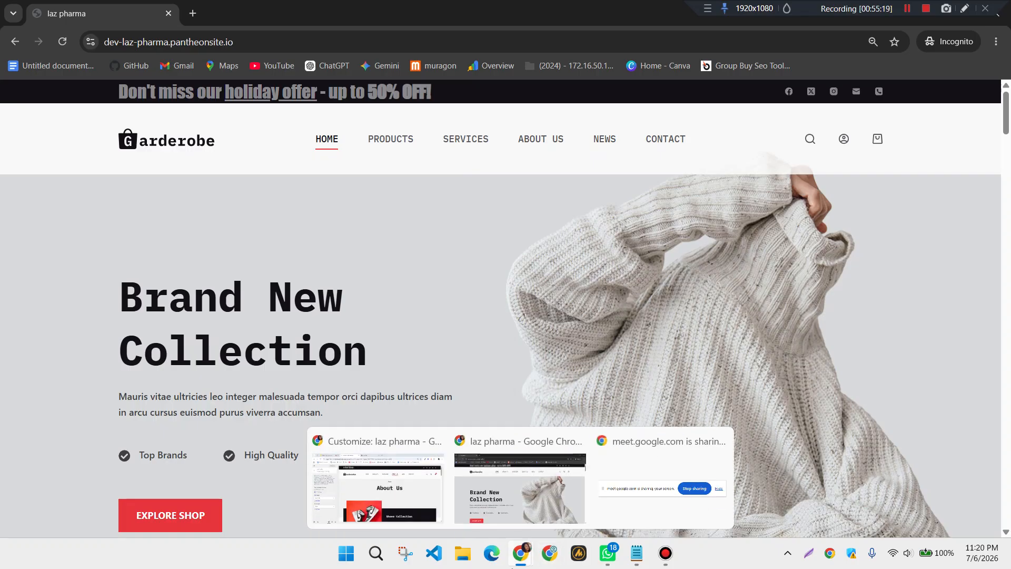
left_click(416, 503)
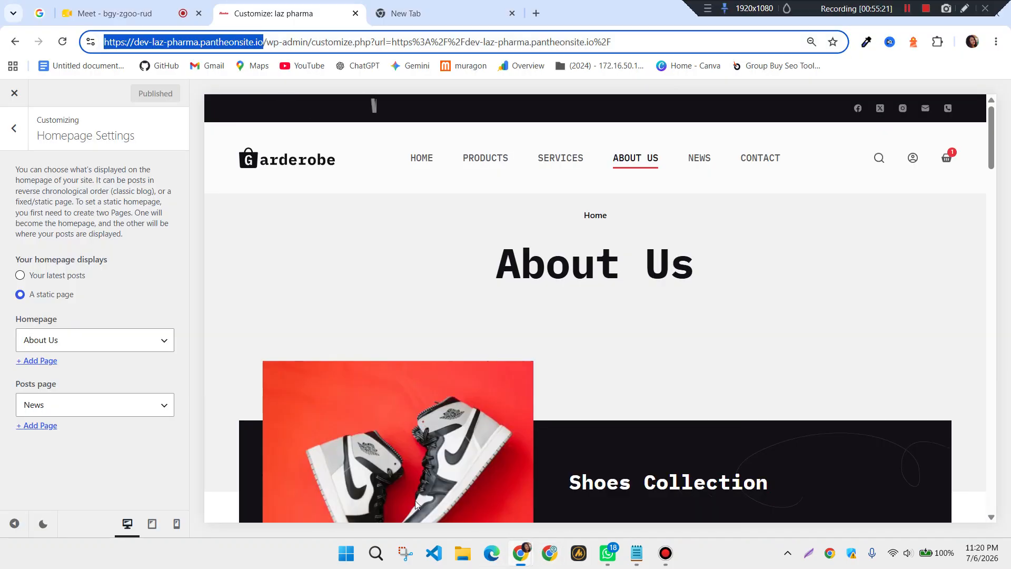
Select Home as the static homepage, publish, and return to the main Customizer list
left_click(166, 341)
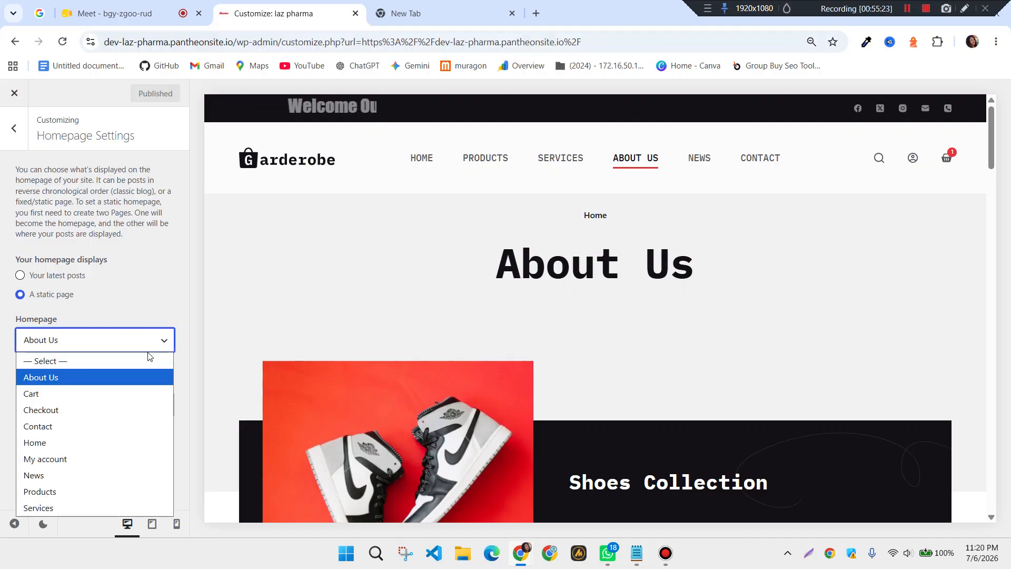
left_click(52, 443)
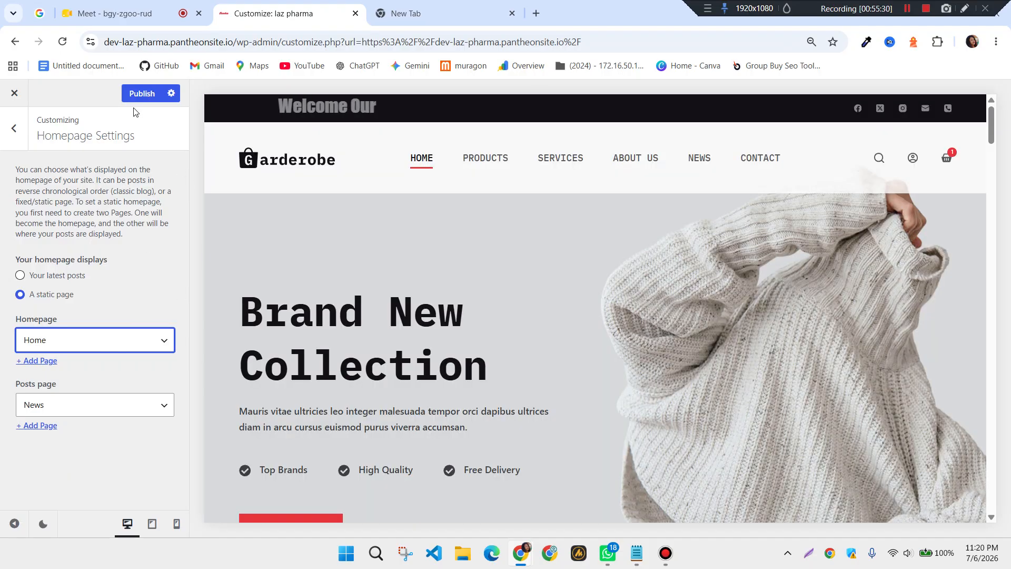
left_click(139, 94)
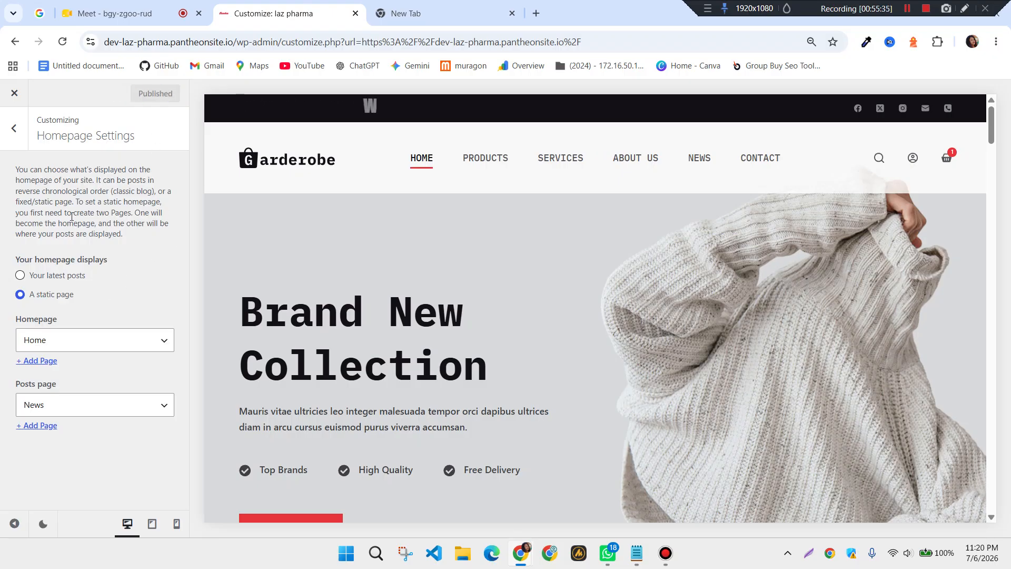
left_click(16, 132)
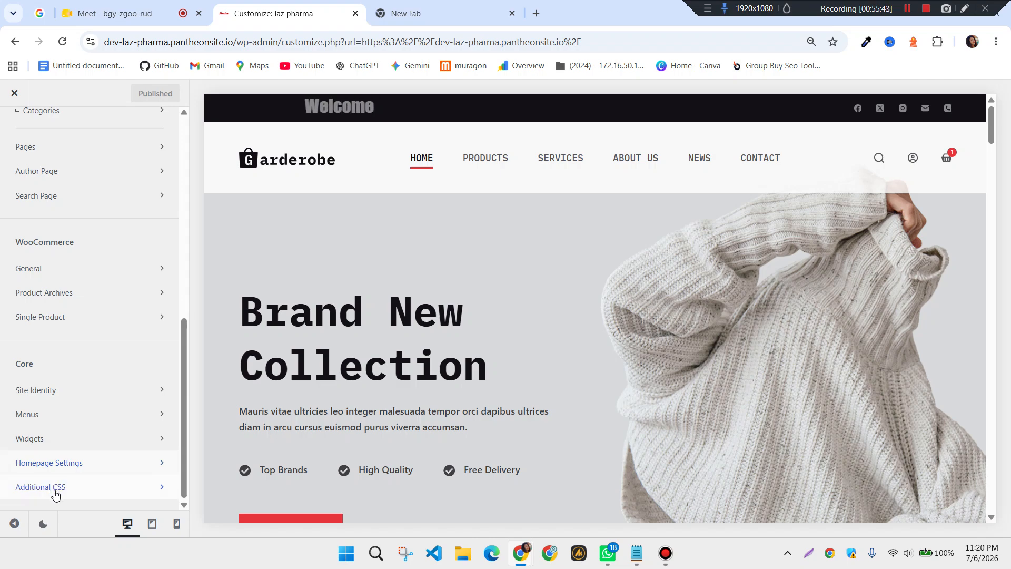
Look into the Additional CSS panel, then return to the main Customizer list
left_click(40, 486)
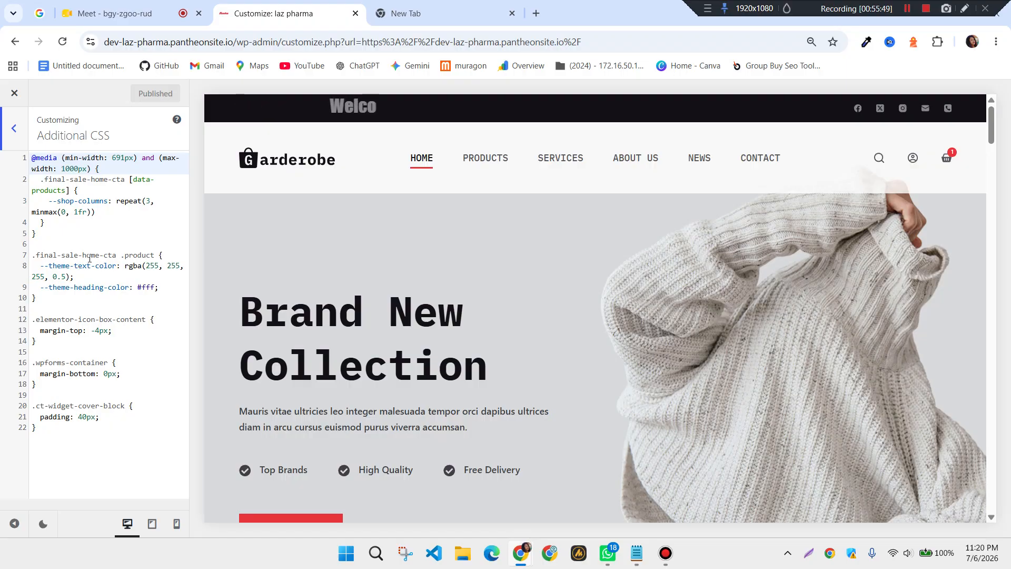
left_click(14, 135)
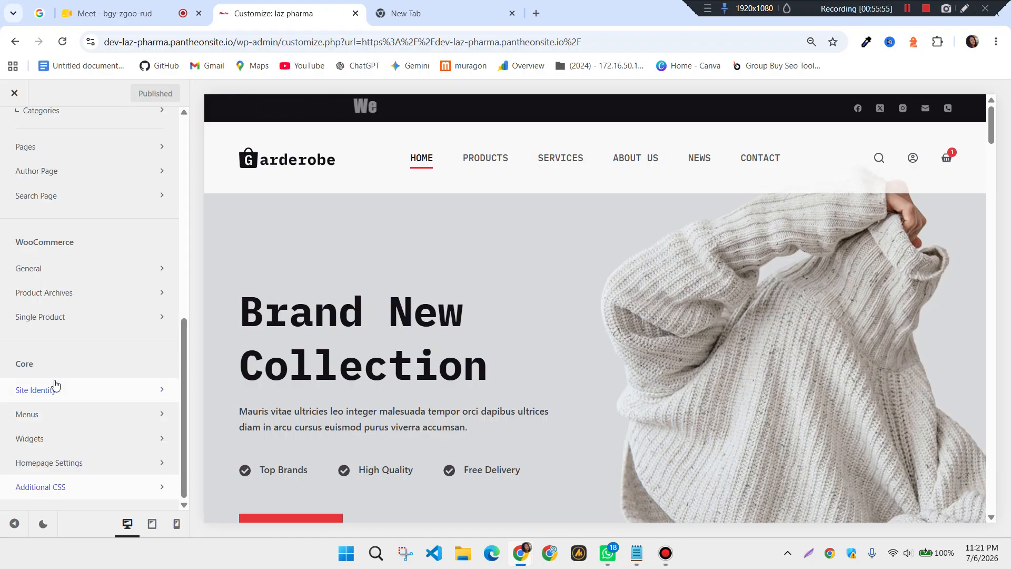
scroll(54, 384, "up", 10)
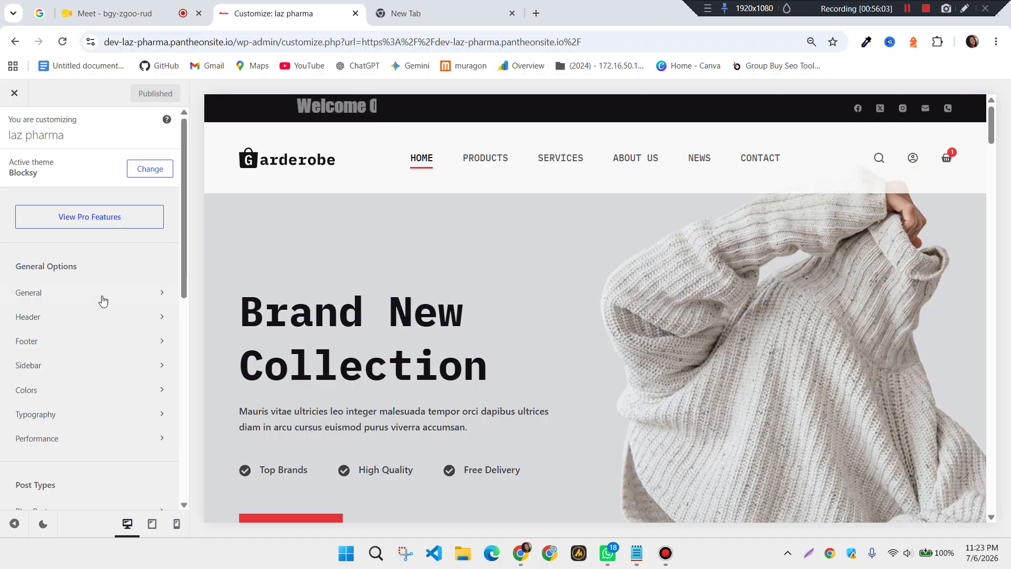
Close the Customizer and go through the Dashboard to Appearance > Menus to show the Main Menu
left_click(20, 95)
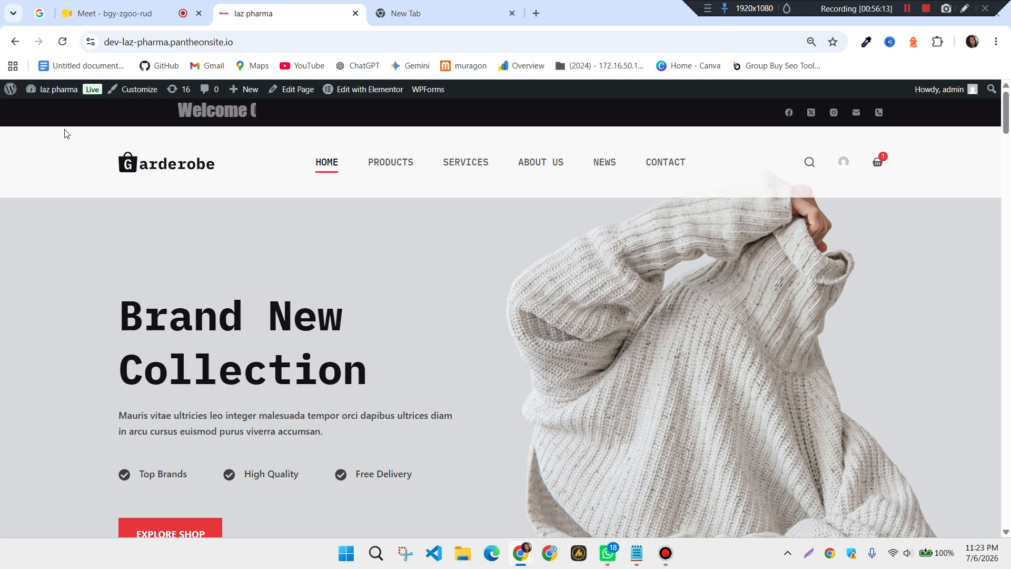
mouse_move(48, 92)
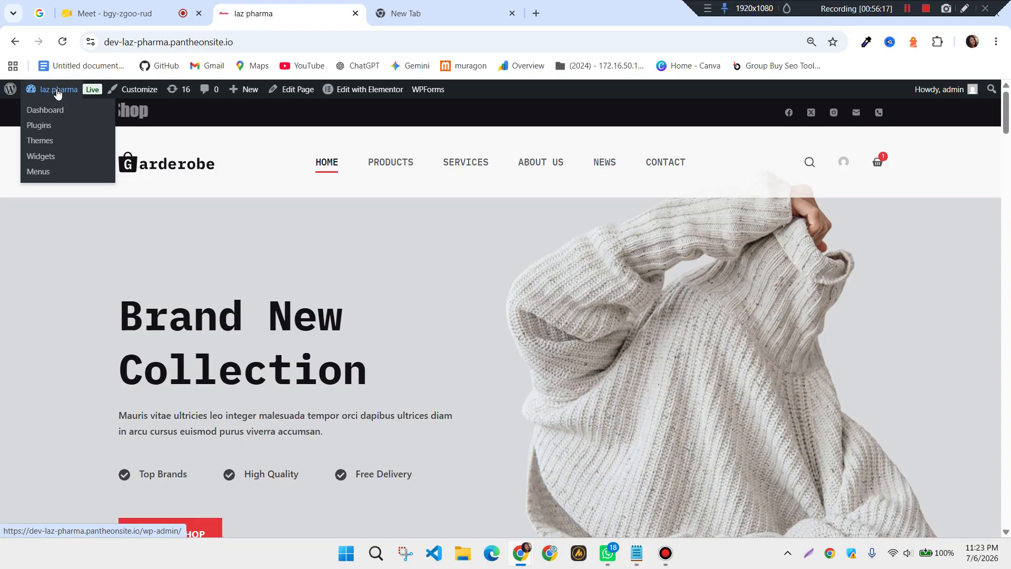
left_click(53, 111)
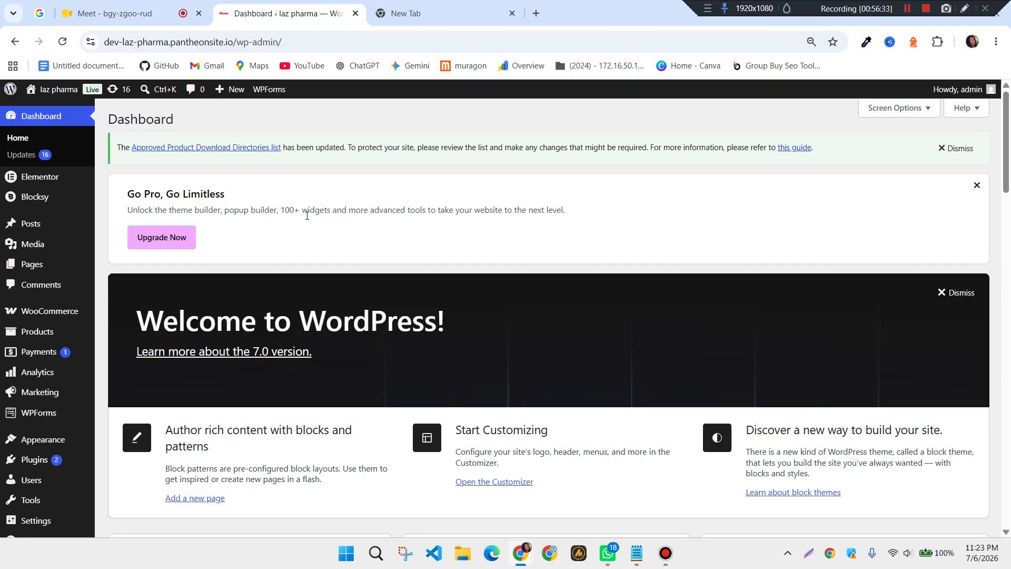
mouse_move(52, 270)
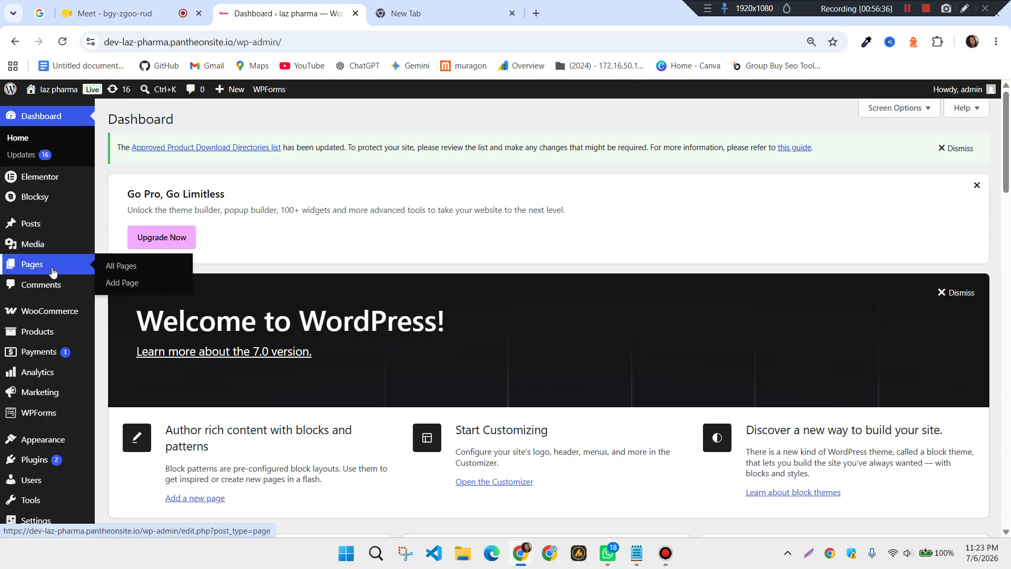
mouse_move(33, 451)
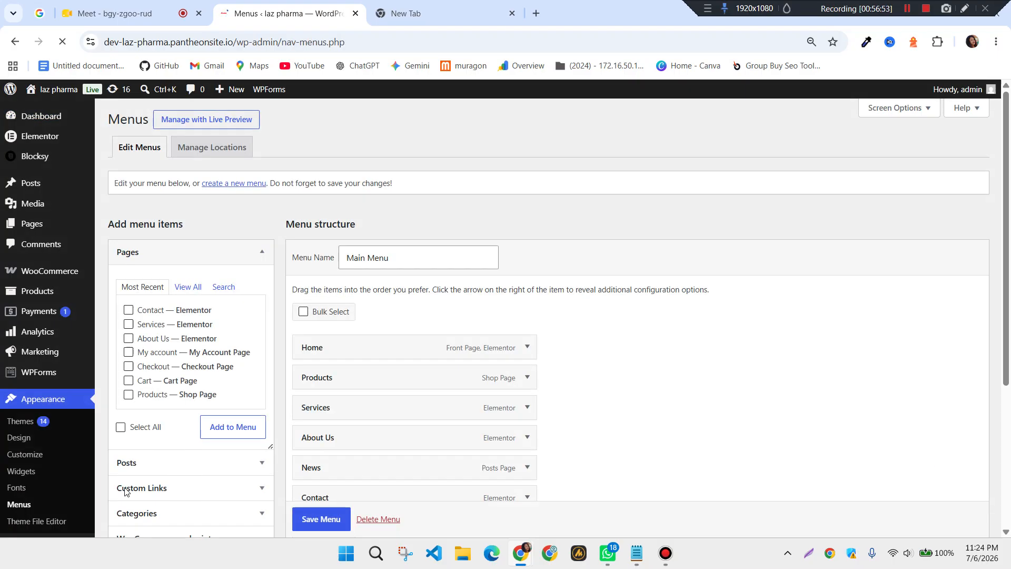
Open the live site in a new tab and compare its homepage with the menu editor
mouse_move(49, 97)
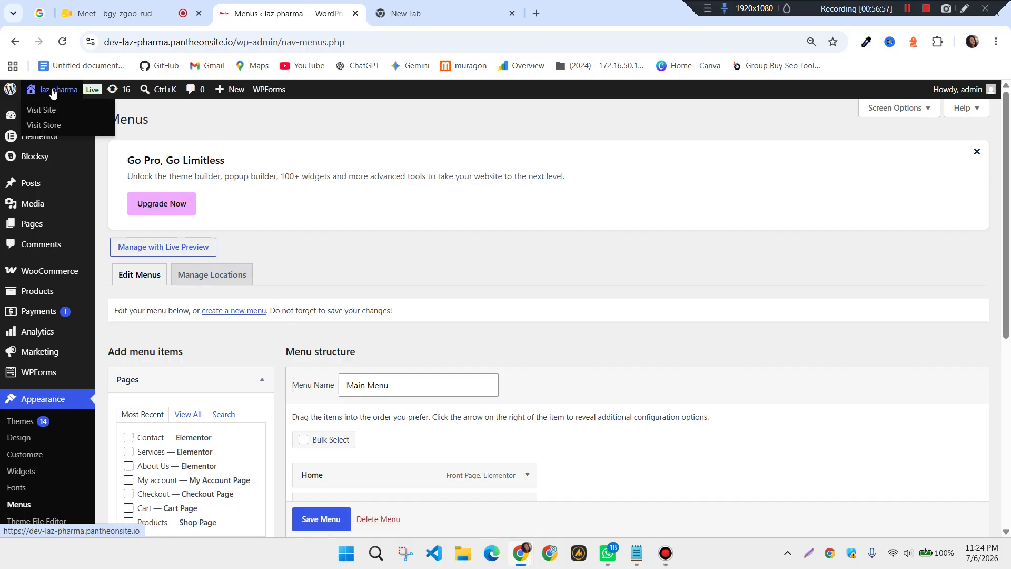
right_click(55, 93)
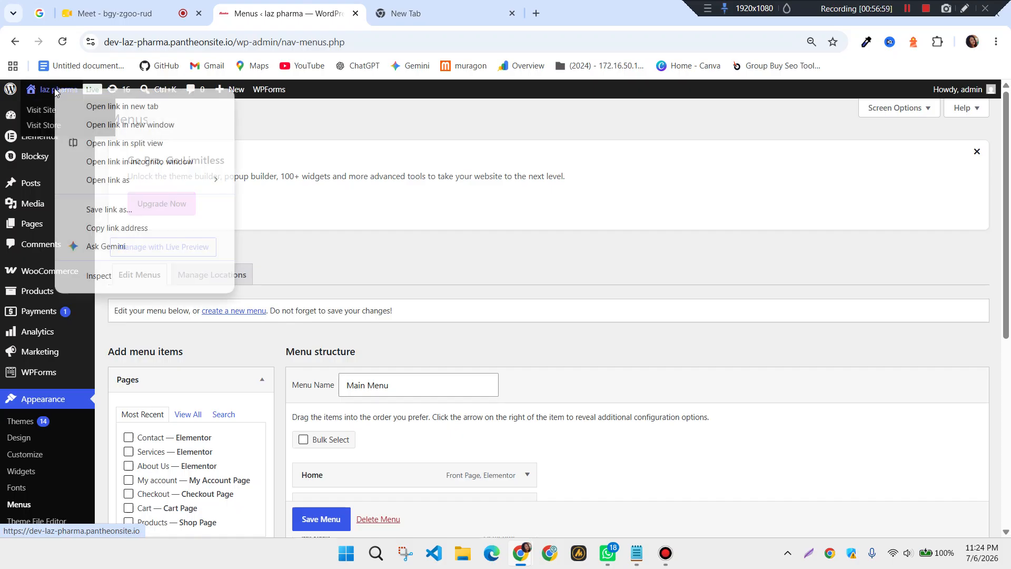
left_click(122, 107)
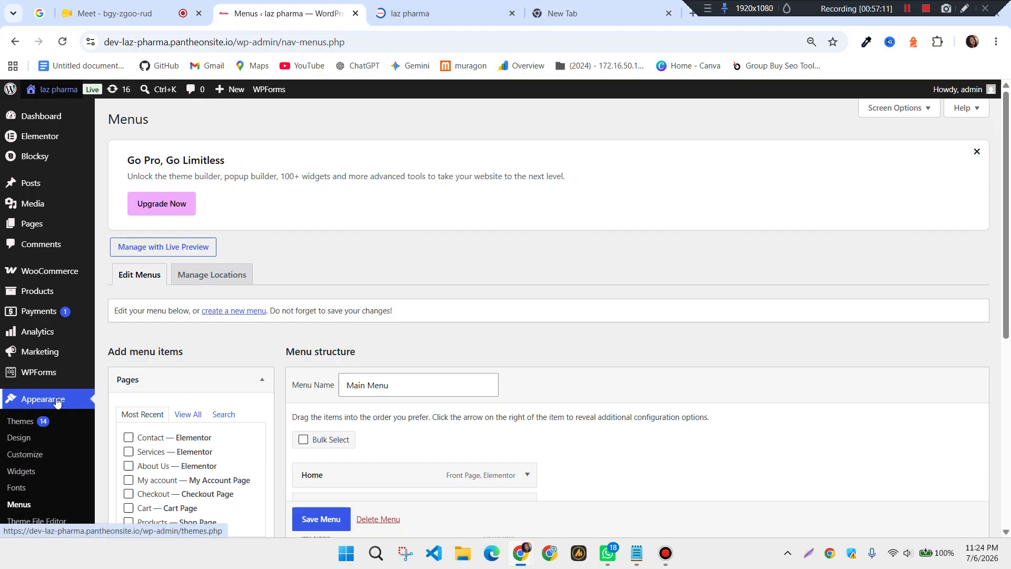
scroll(352, 314, "down", 5)
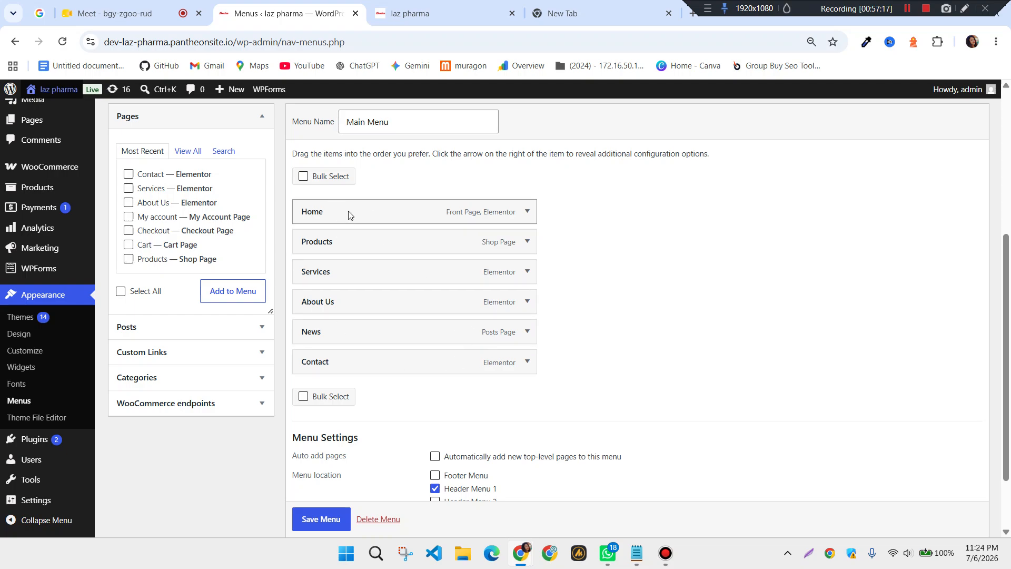
left_click(432, 13)
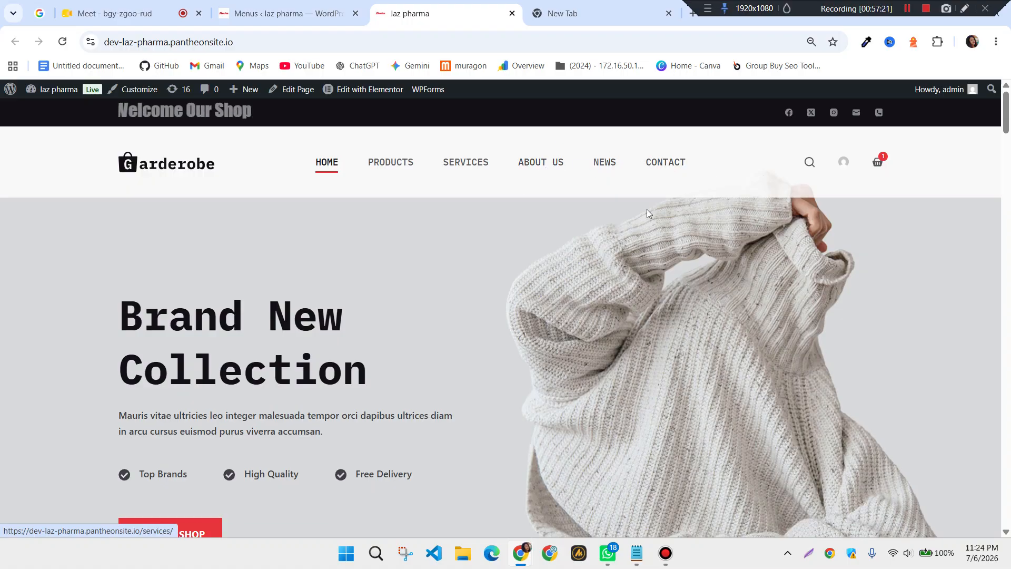
left_click(258, 15)
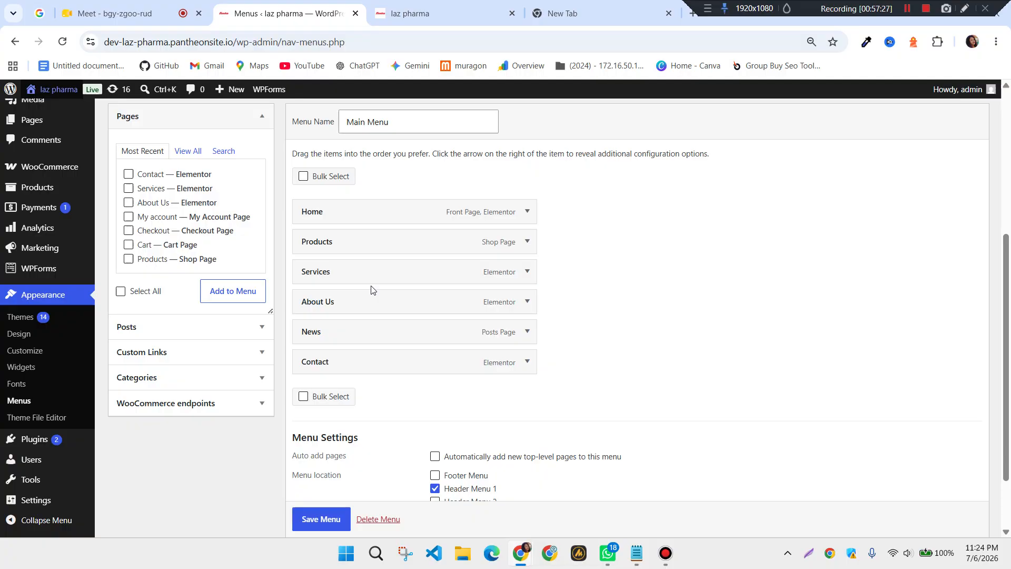
left_click(485, 6)
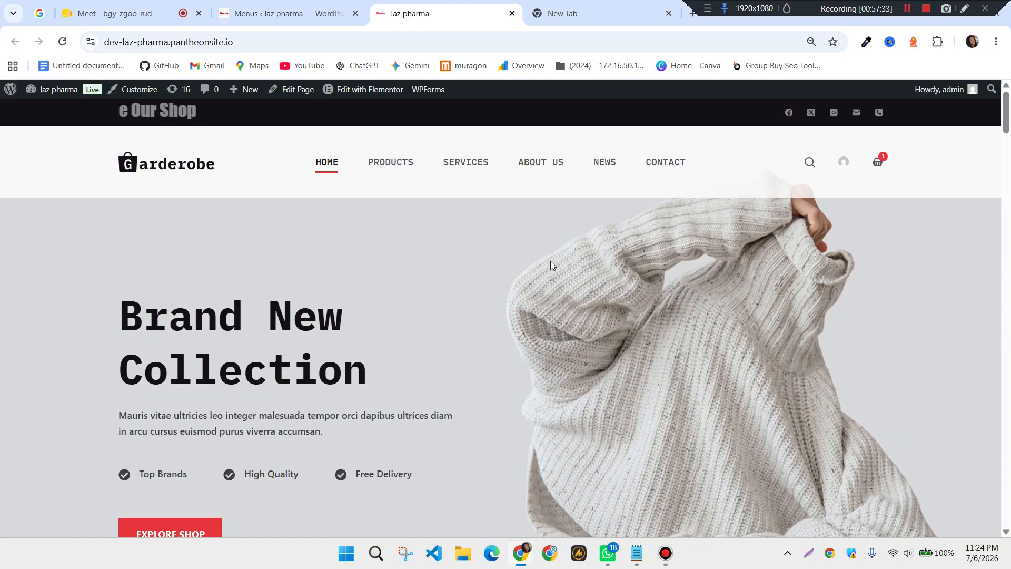
left_click(247, 16)
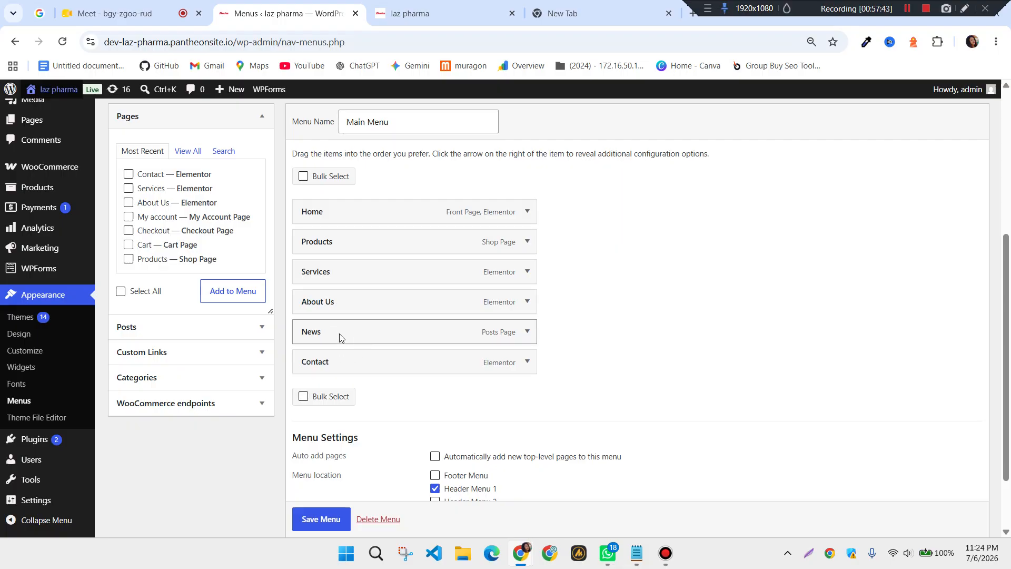
Nest News and Contact as sub-items under About Us and save the Main Menu
left_click_drag(323, 337, 348, 341)
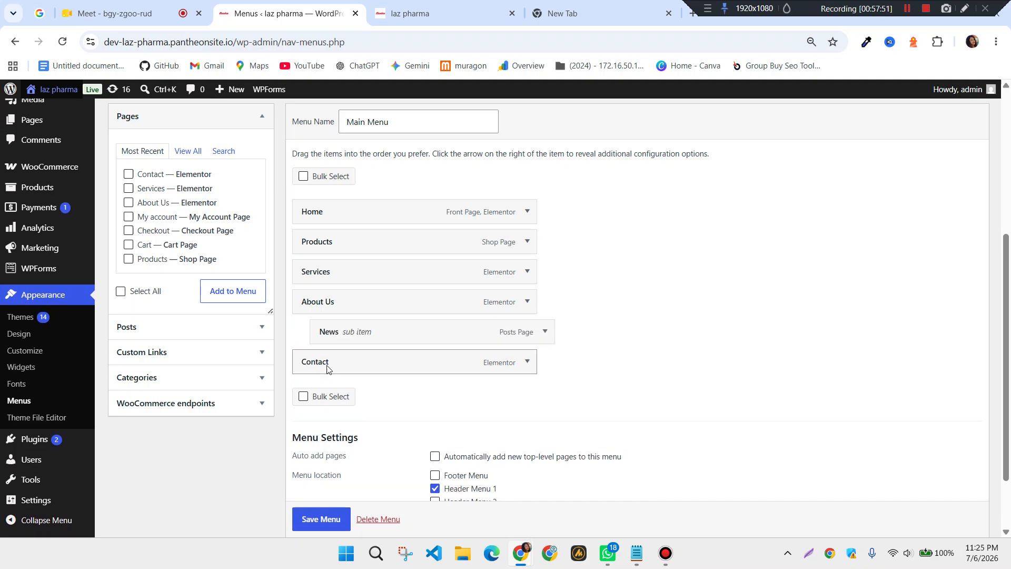
left_click_drag(318, 371, 354, 374)
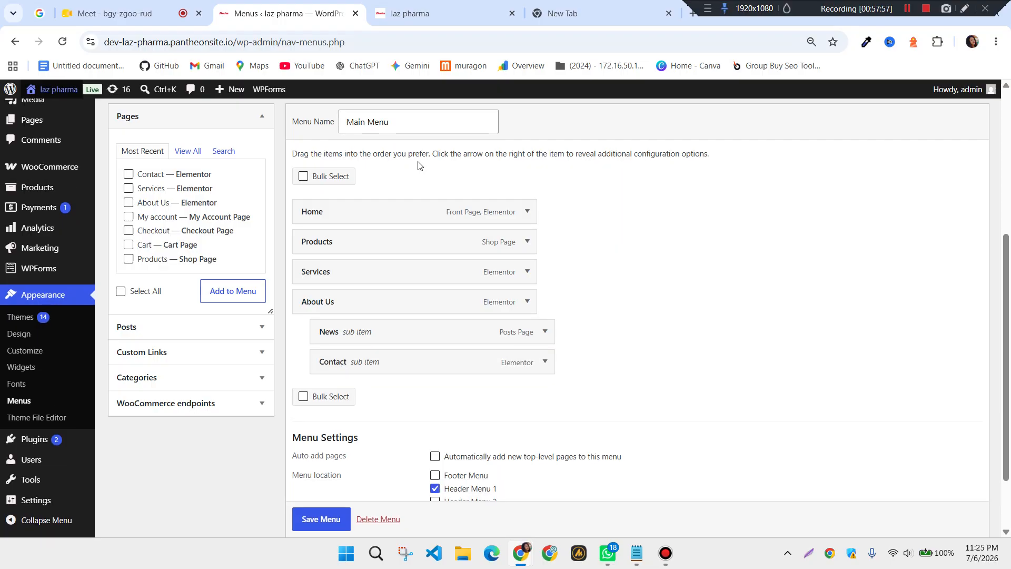
scroll(384, 355, "down", 2)
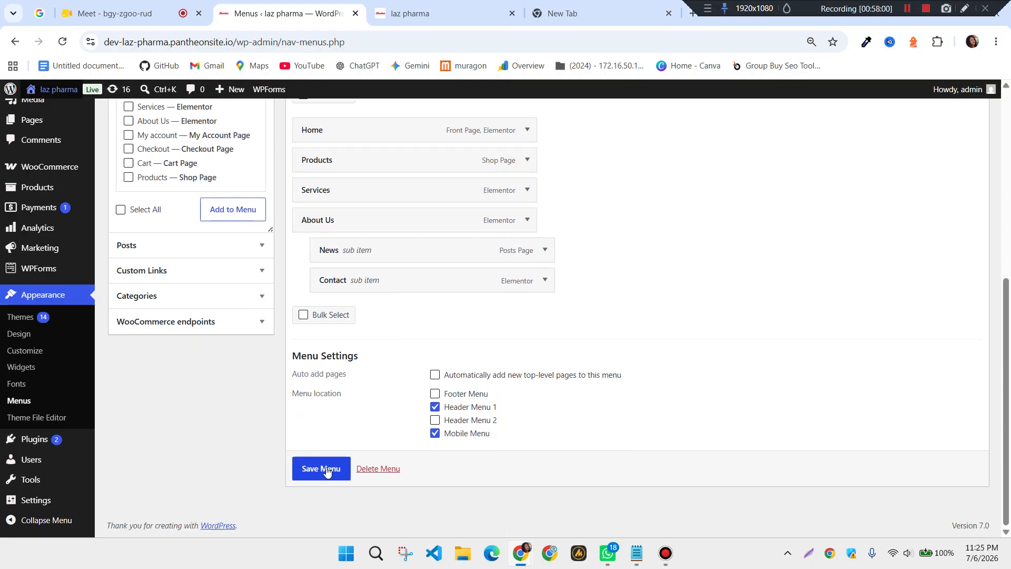
left_click(326, 470)
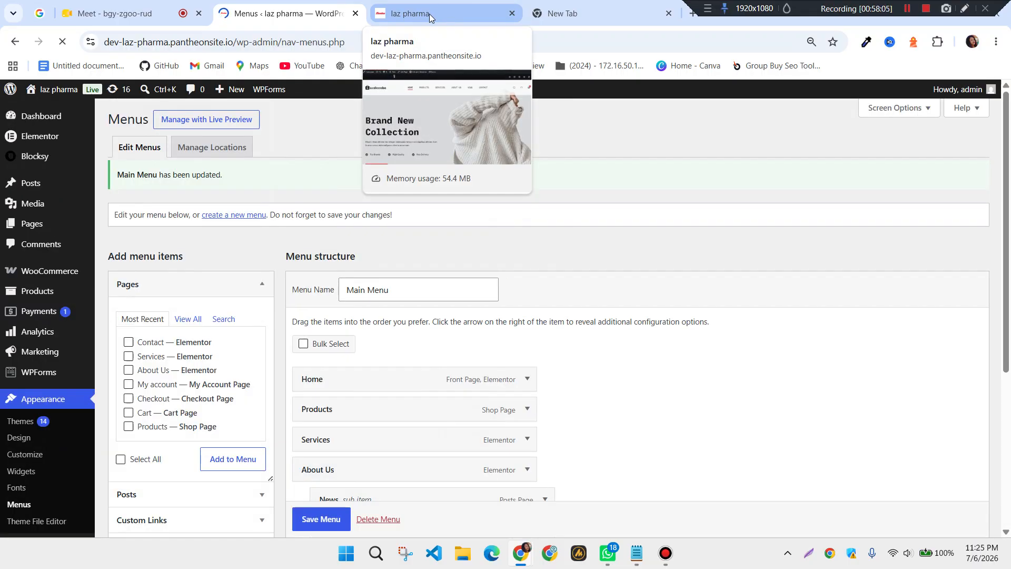
left_click(429, 13)
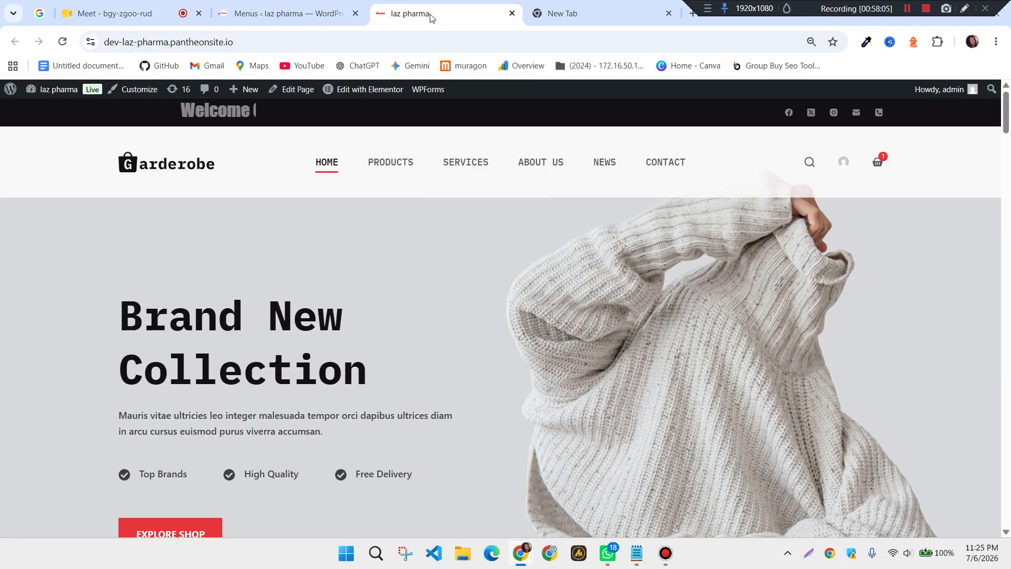
left_click(57, 43)
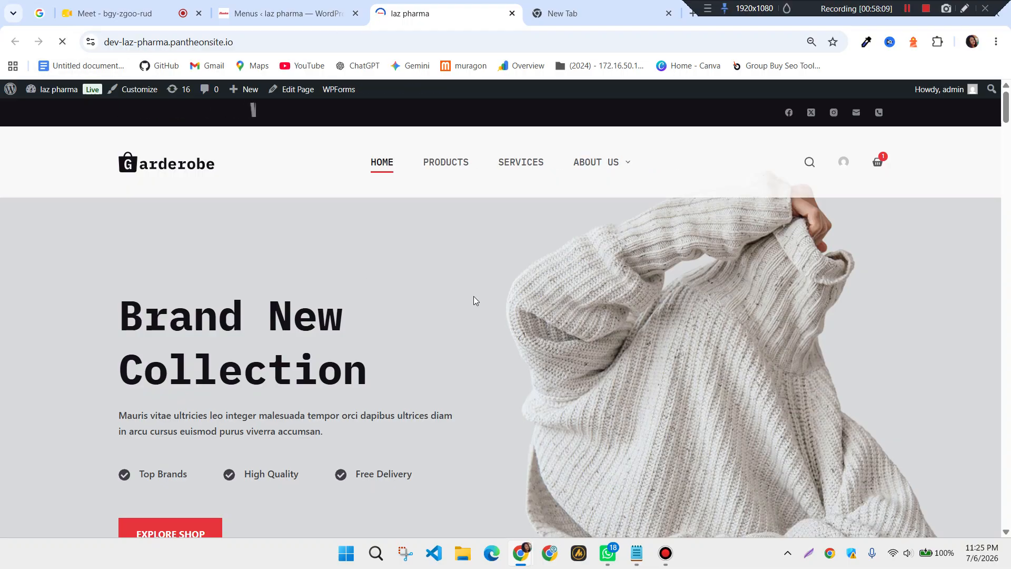
mouse_move(616, 165)
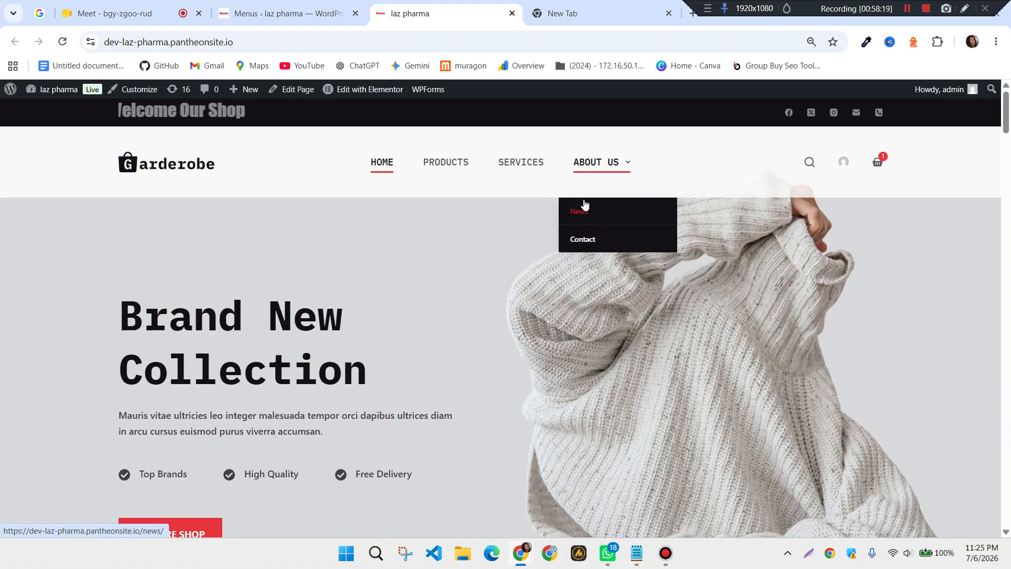
left_click(299, 13)
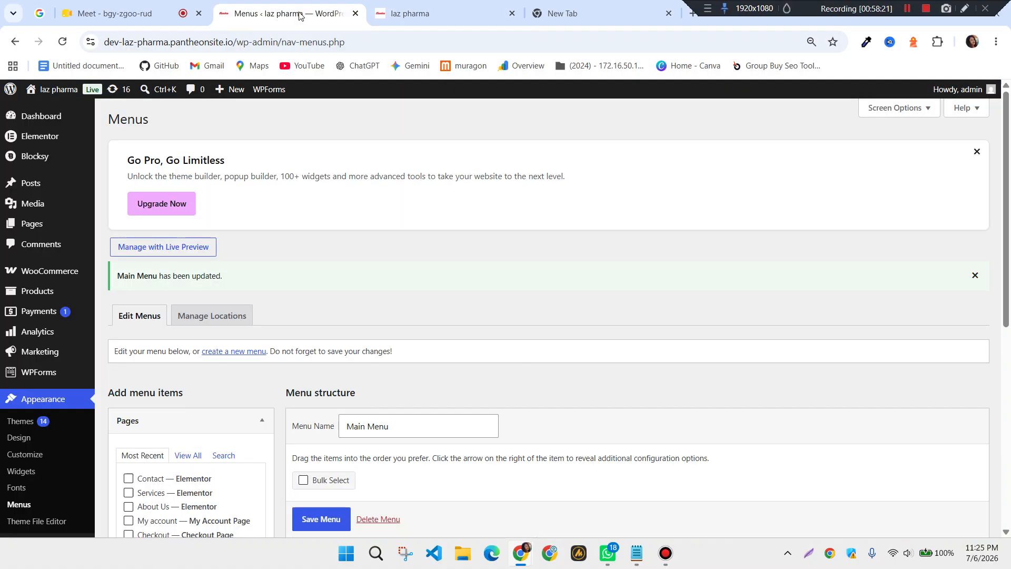
scroll(409, 248, "down", 6)
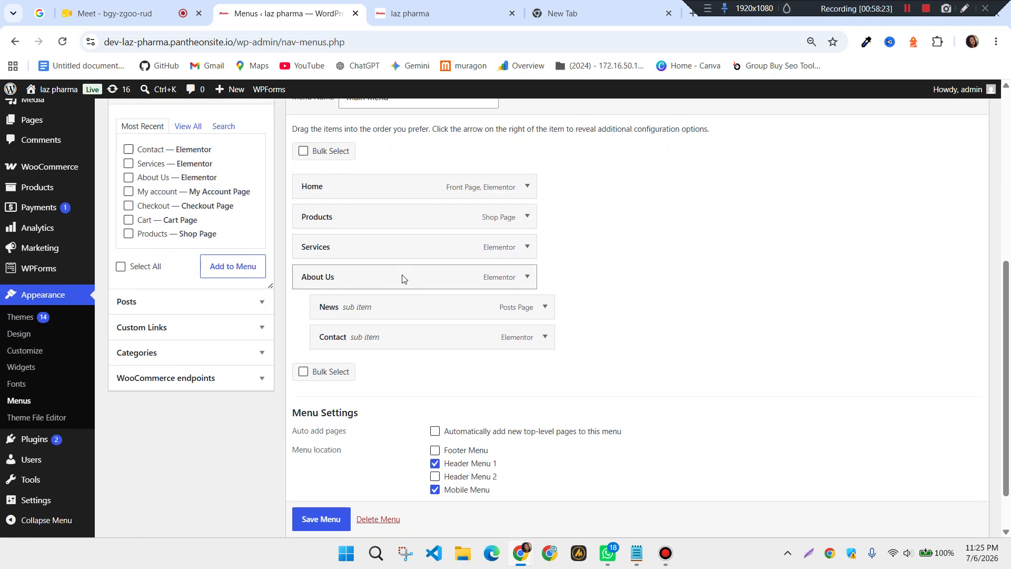
Move News back out to the top level and reload the live site
left_click_drag(417, 312, 324, 316)
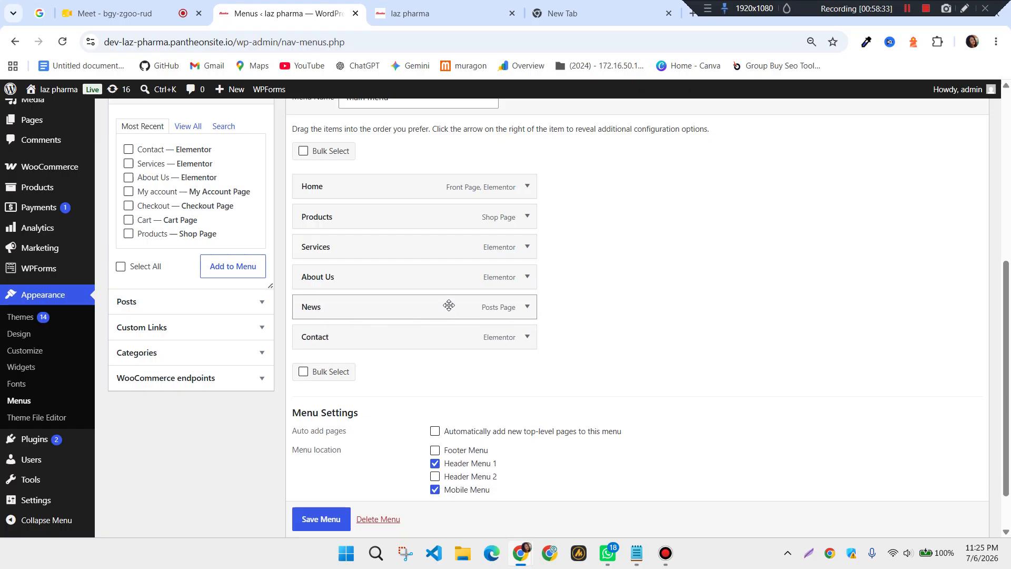
left_click(421, 13)
left_click(62, 44)
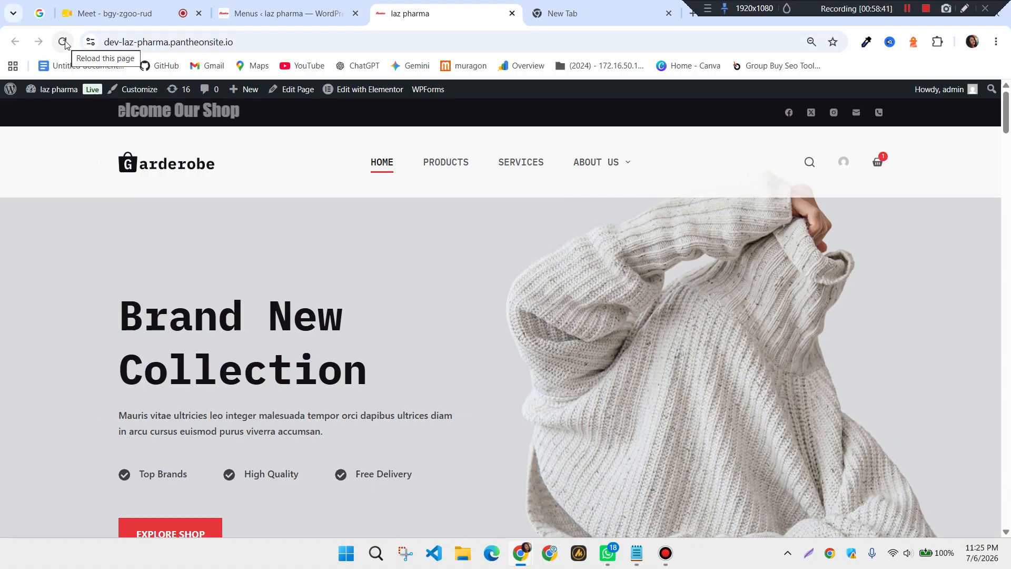
left_click(331, 12)
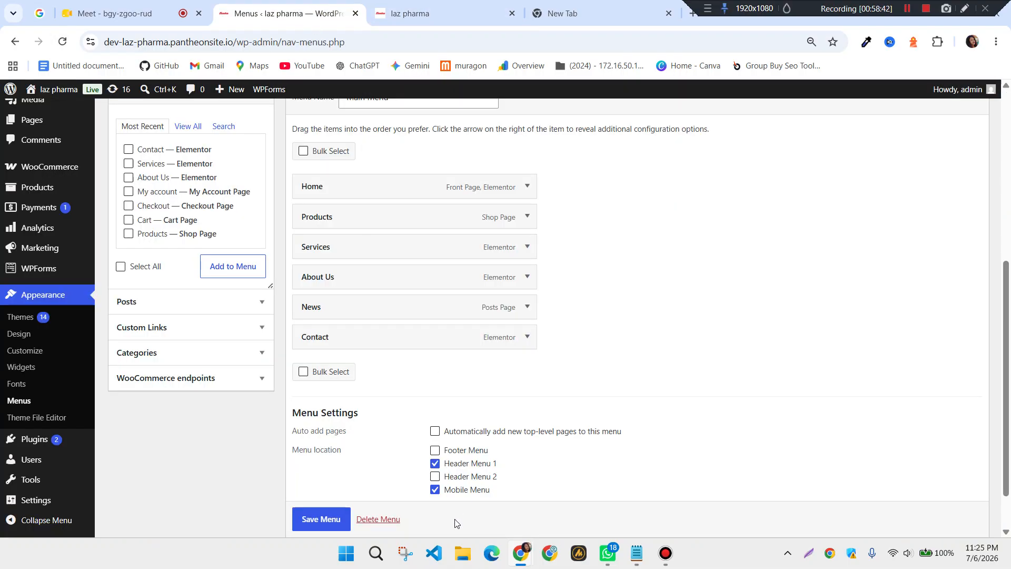
Save the restored Main Menu and reload the live site to check its navigation
left_click(327, 519)
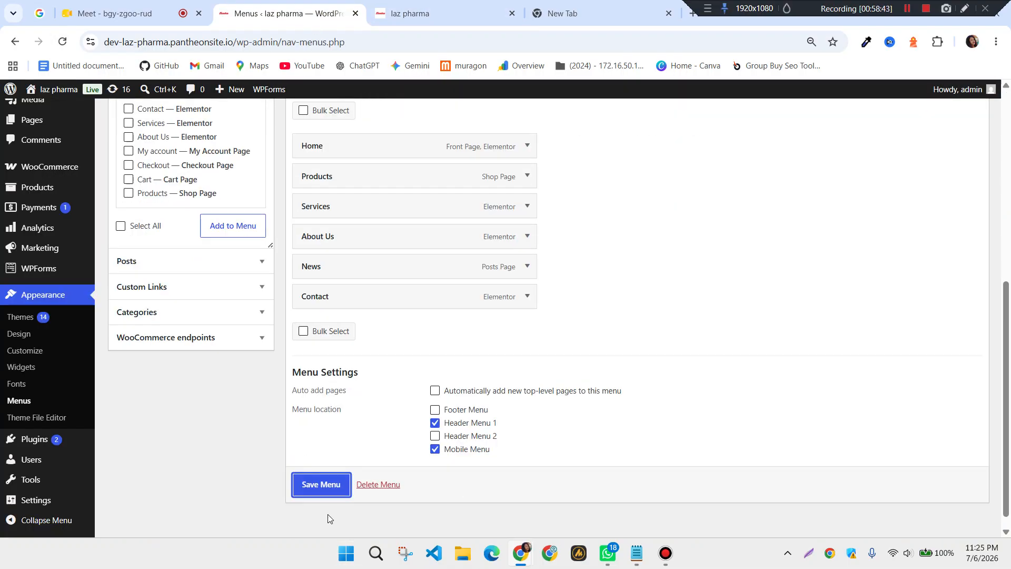
left_click(312, 485)
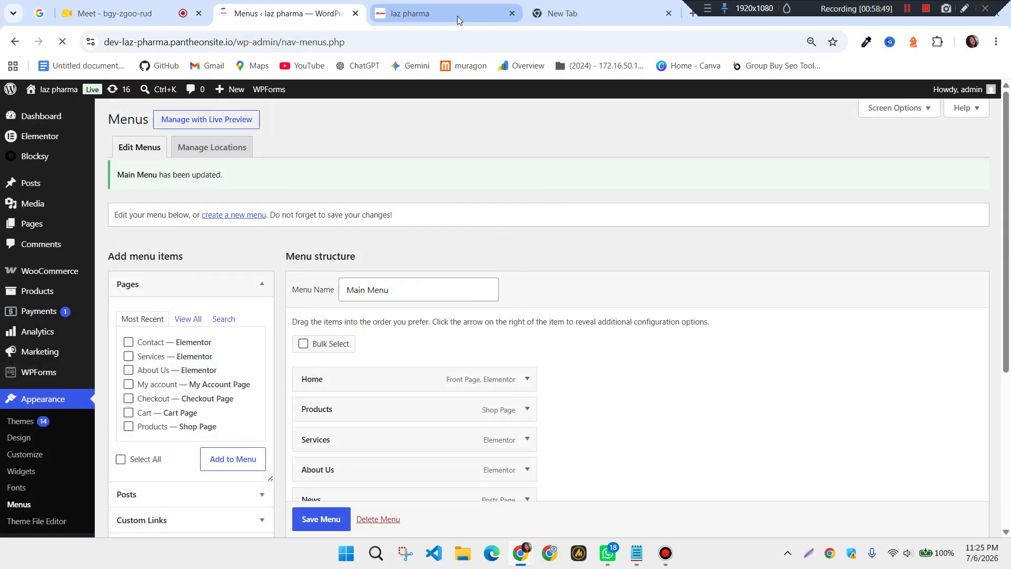
left_click(457, 16)
left_click(62, 43)
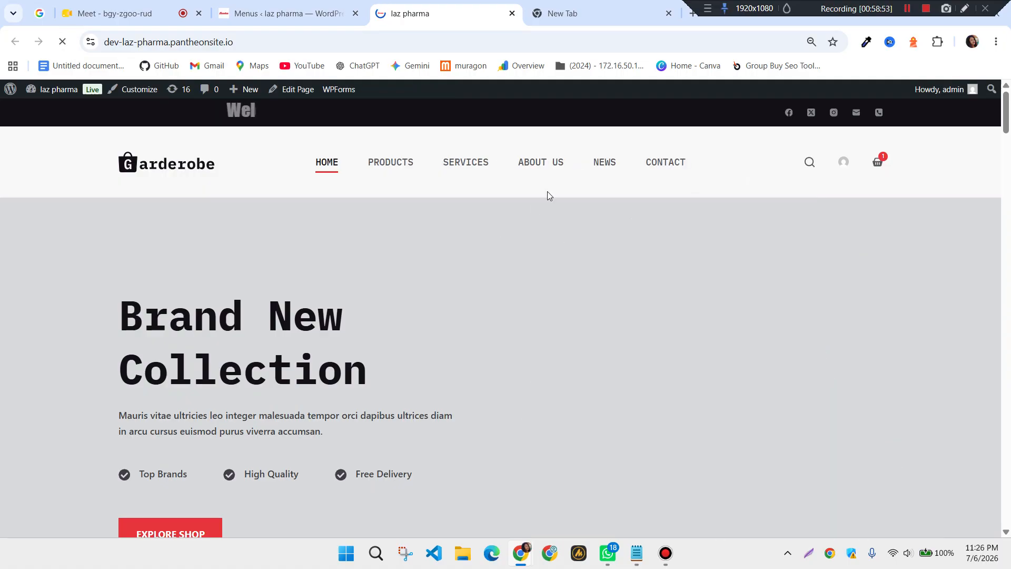
left_click(262, 17)
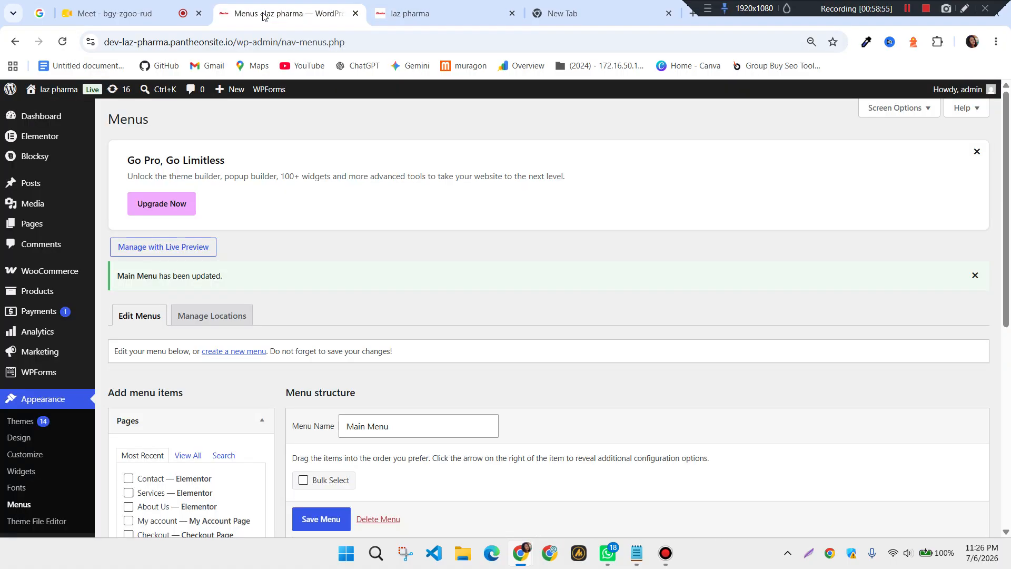
Expand the News menu item and remove it, leaving Home, Products, Services, About Us and Contact
scroll(444, 314, "down", 5)
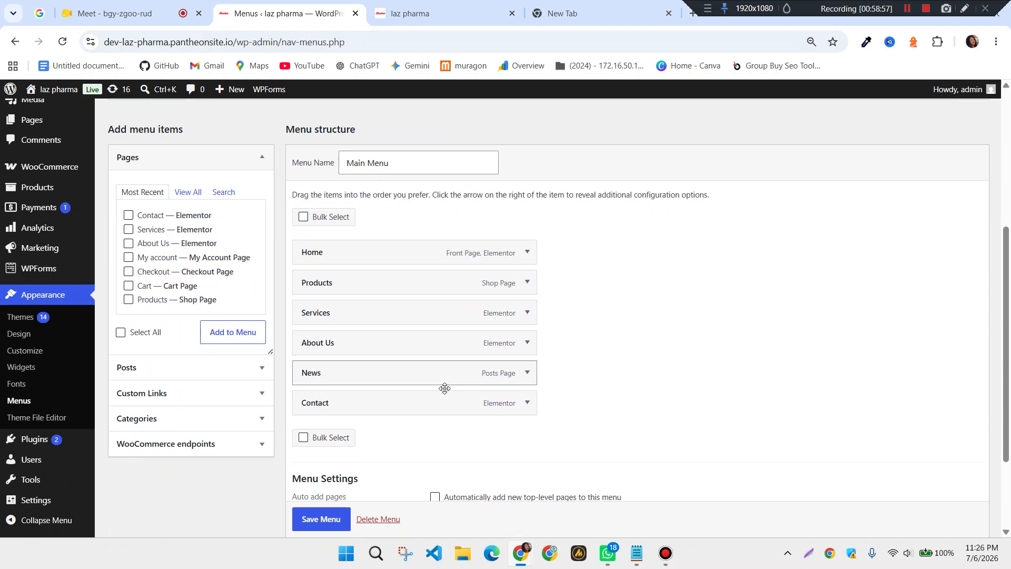
scroll(482, 332, "down", 1)
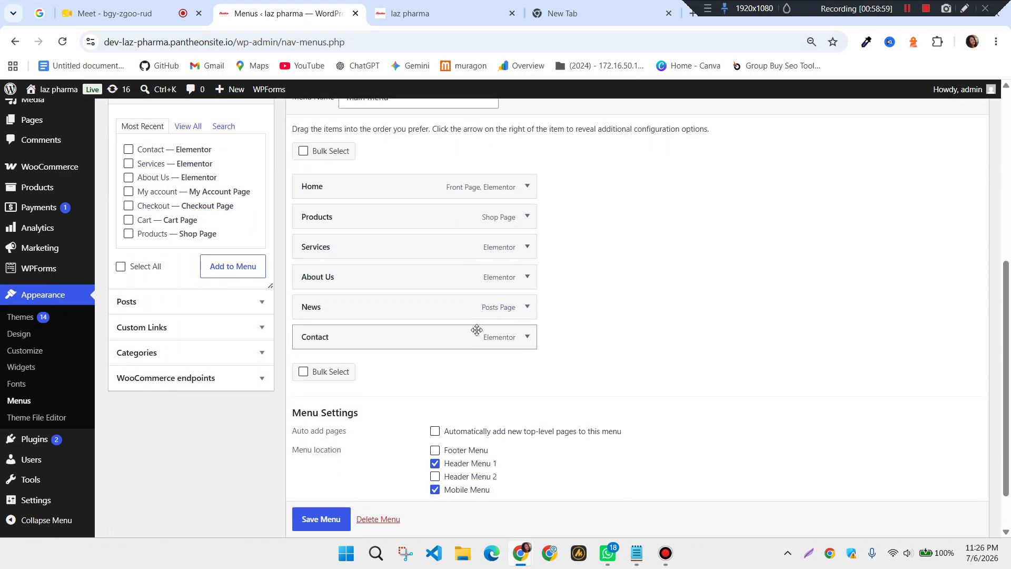
scroll(412, 309, "up", 1)
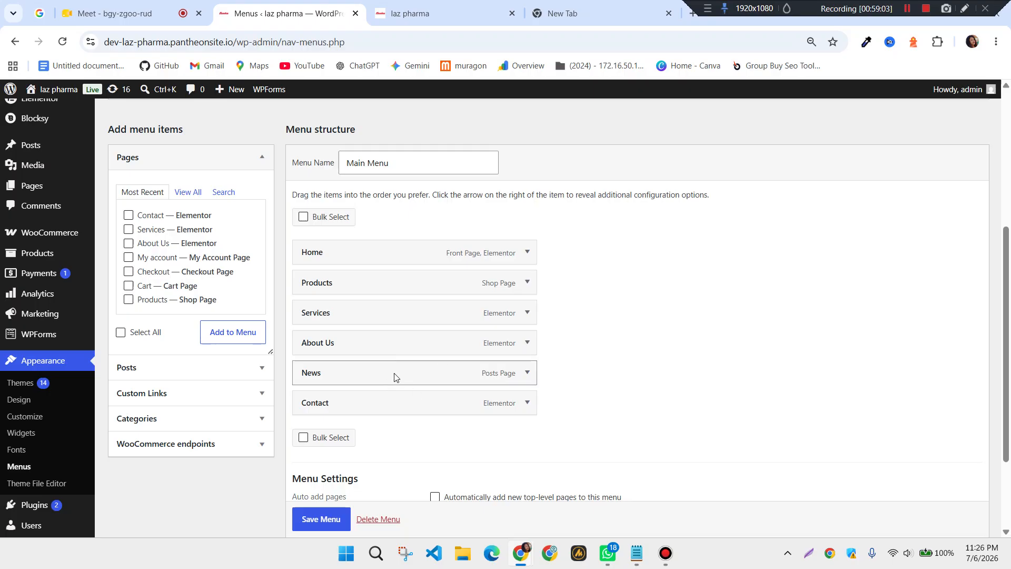
scroll(424, 375, "up", 1)
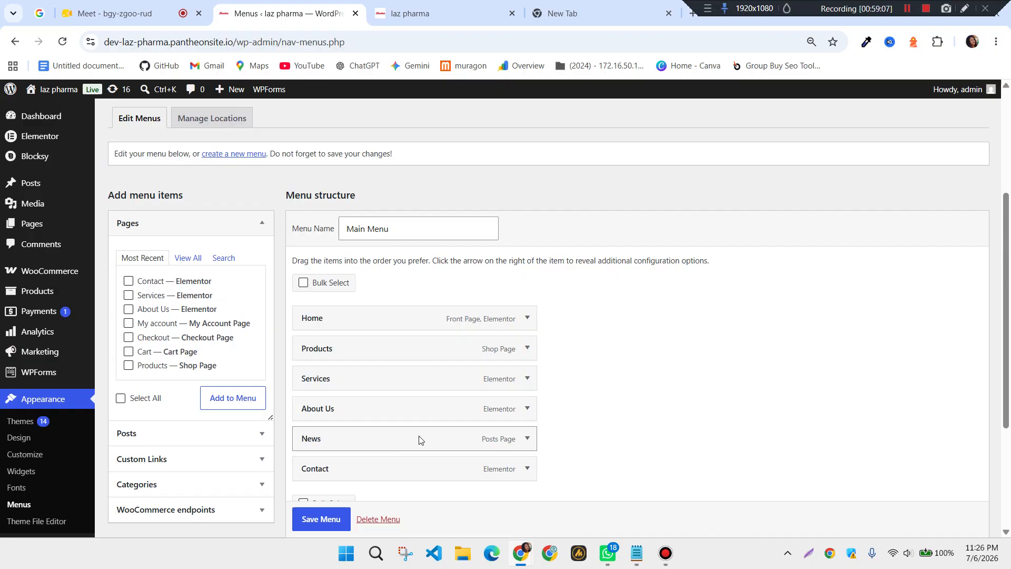
left_click(527, 439)
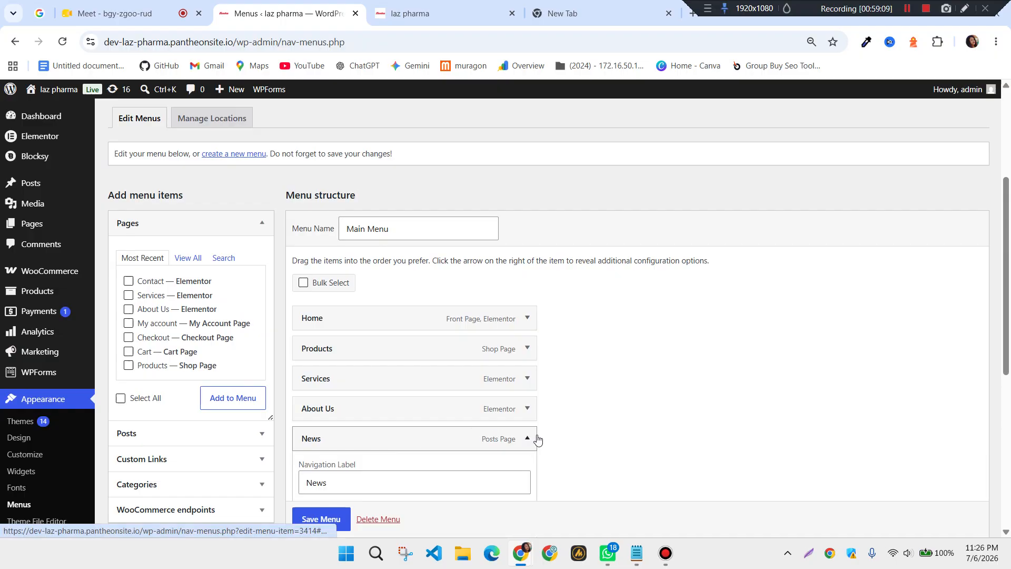
scroll(536, 440, "down", 1)
scroll(530, 372, "down", 2)
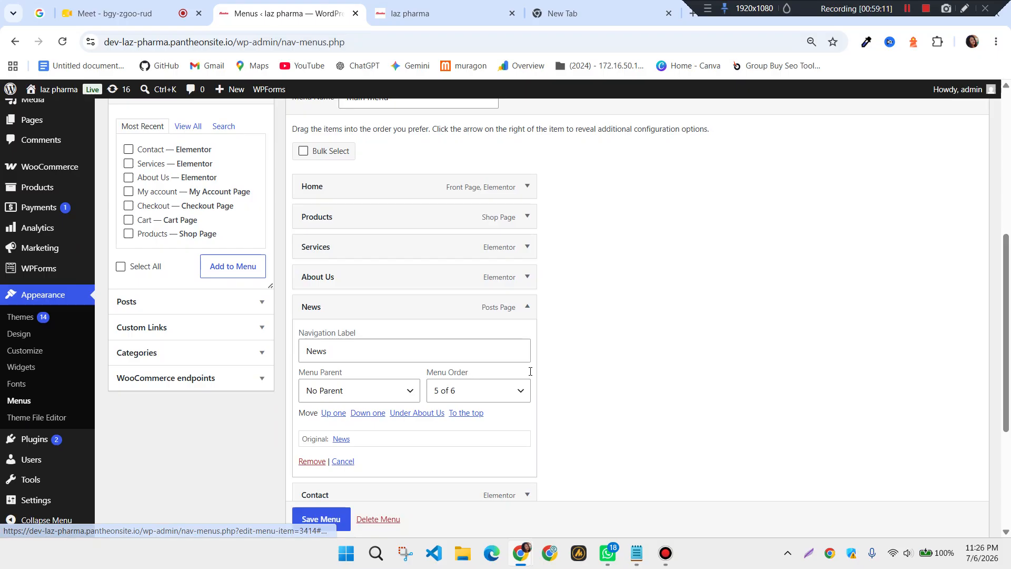
scroll(506, 340, "down", 1)
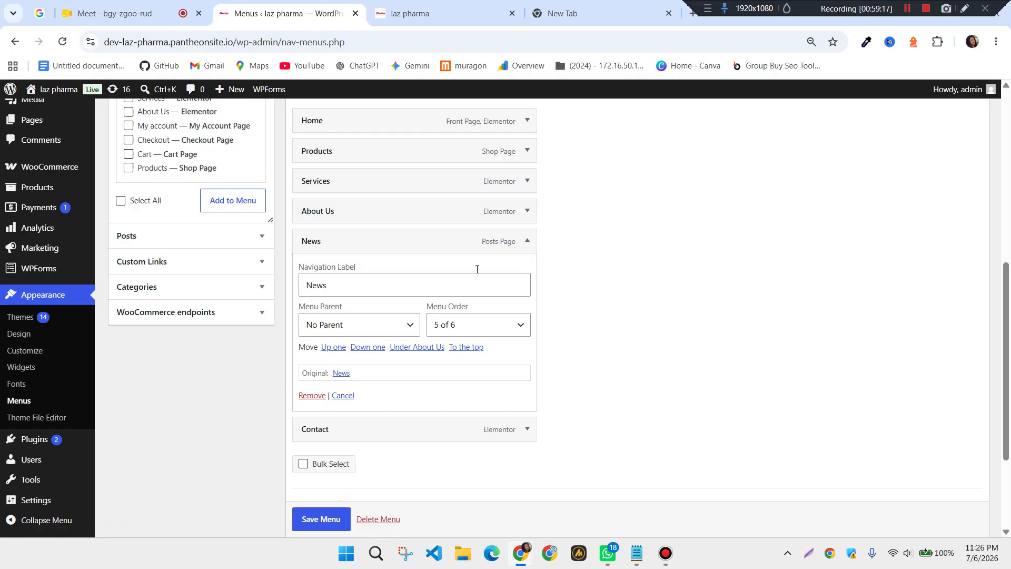
scroll(380, 275, "down", 1)
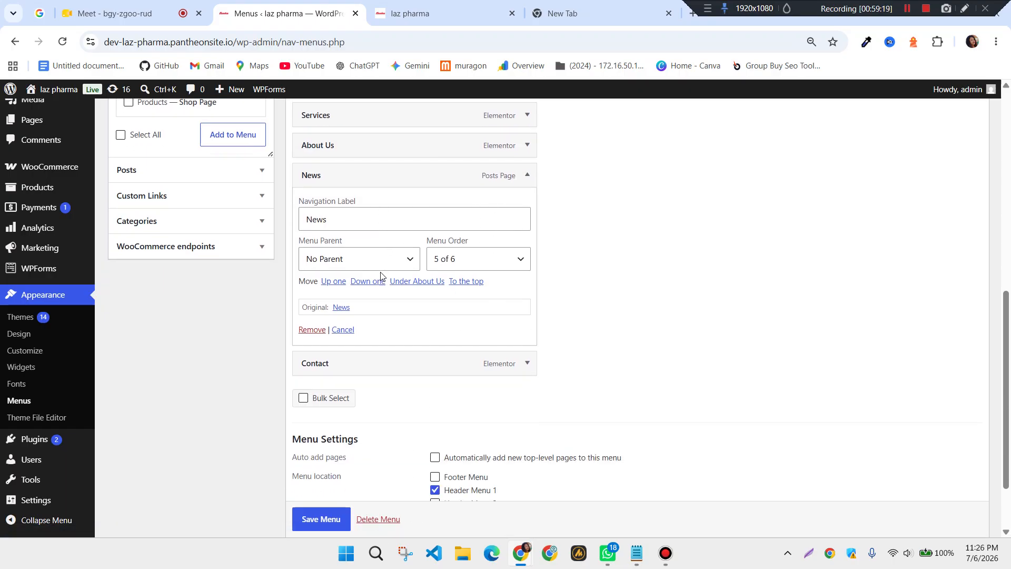
scroll(380, 275, "up", 1)
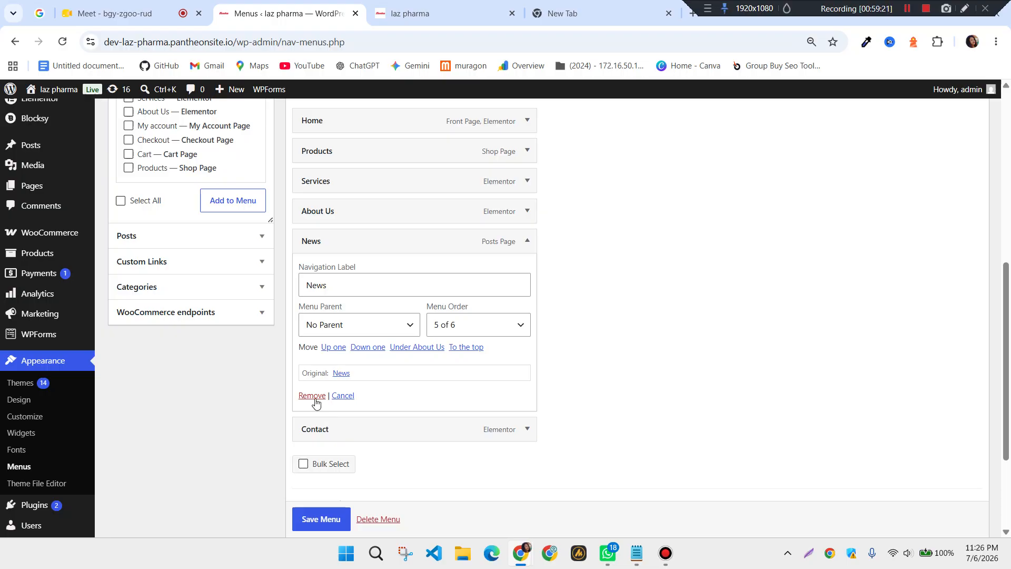
left_click(312, 396)
scroll(365, 226, "up", 3)
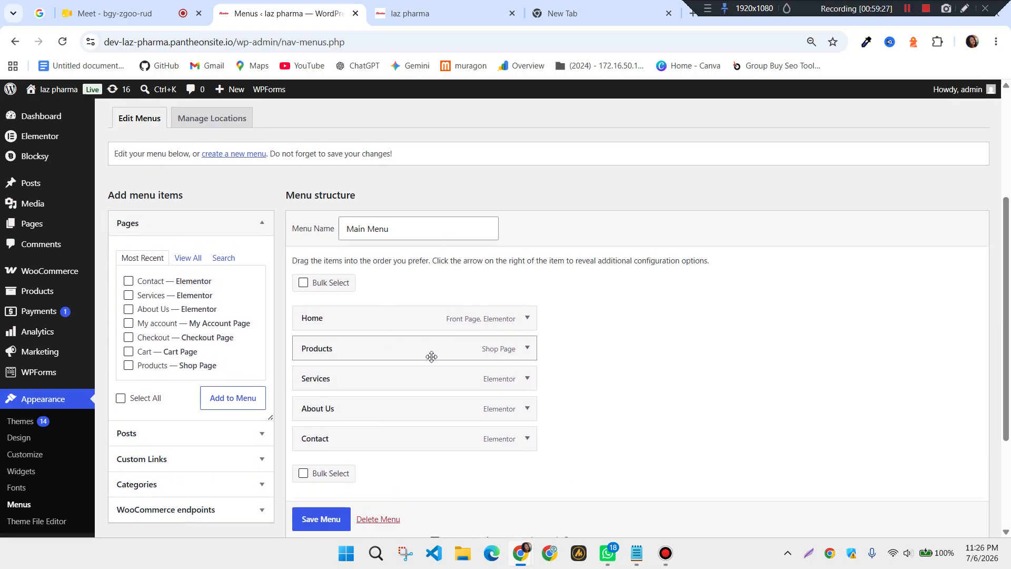
scroll(432, 355, "down", 1)
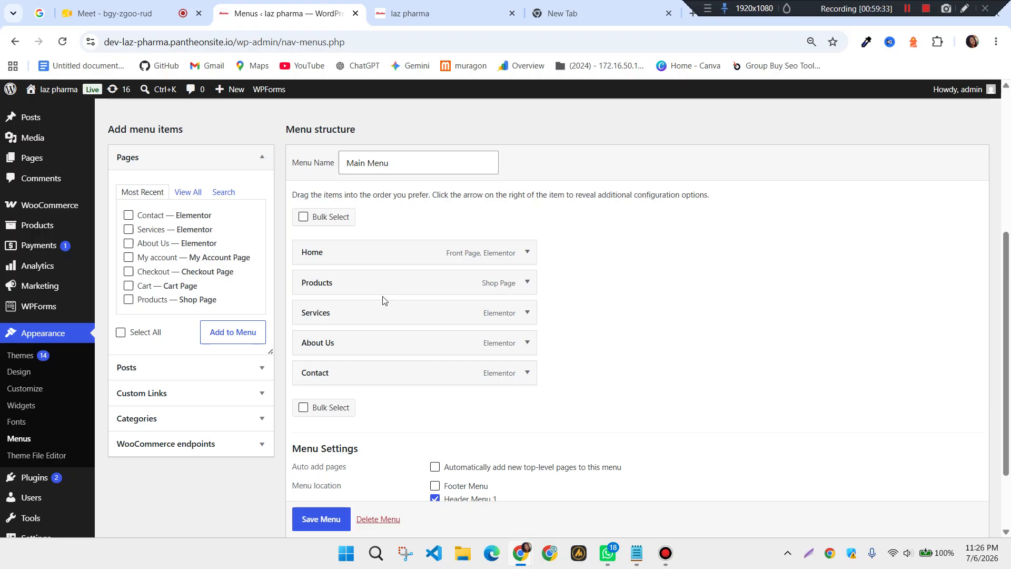
scroll(417, 342, "up", 1)
scroll(192, 304, "up", 1)
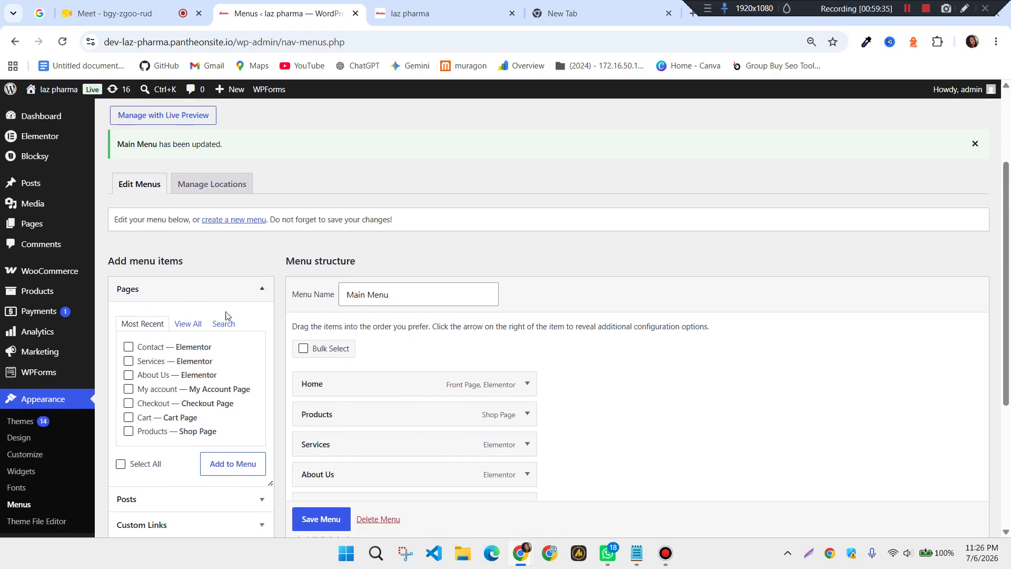
Remove the old Home menu item and add the Home page back from the full Pages list
left_click(185, 329)
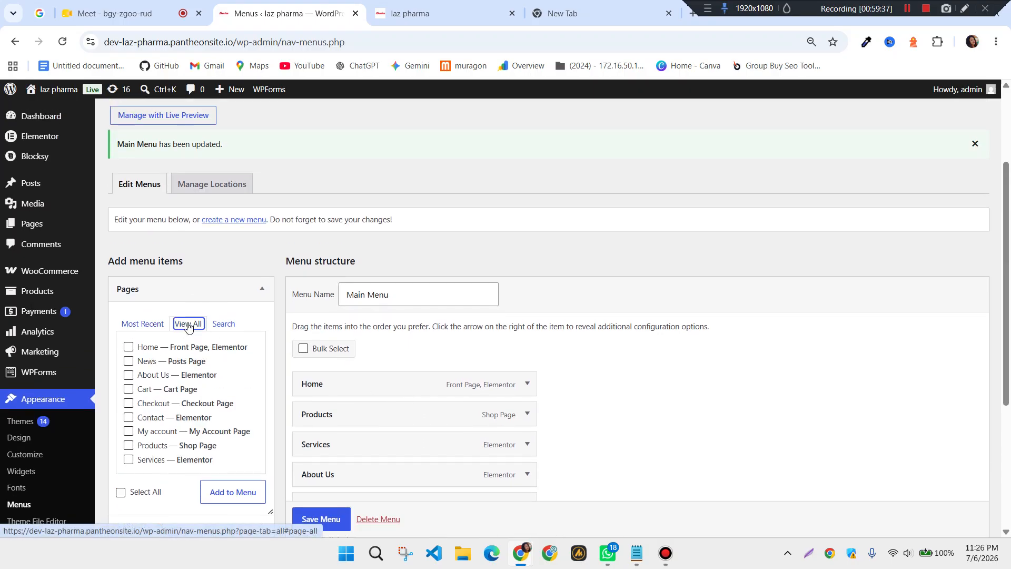
scroll(207, 389, "down", 1)
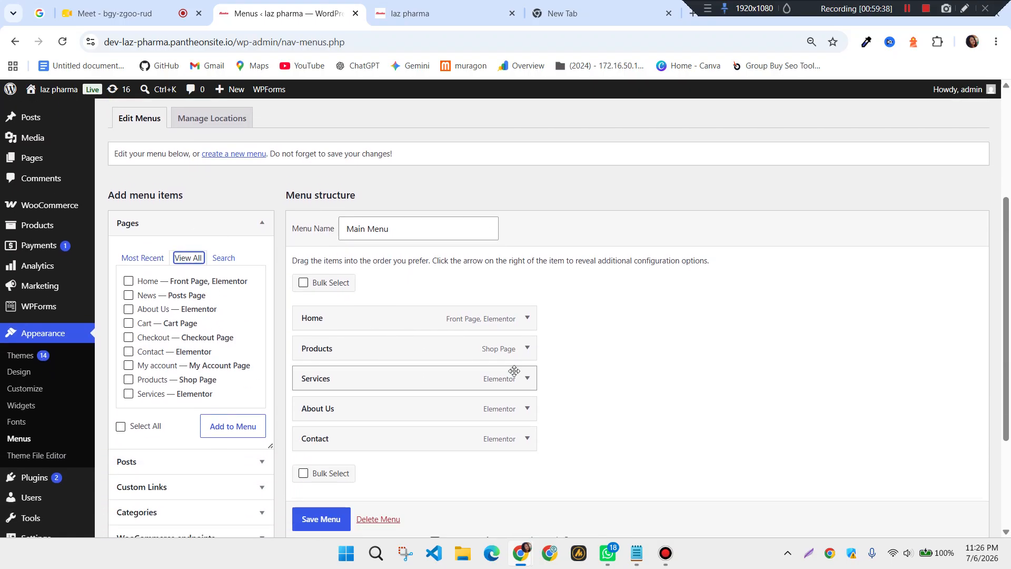
left_click(527, 318)
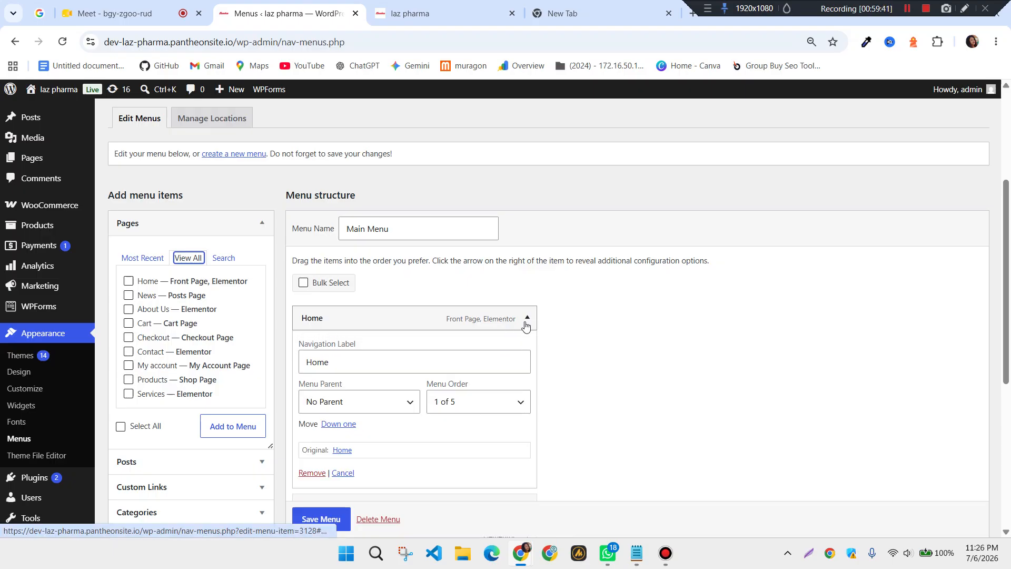
scroll(390, 424, "down", 1)
left_click(312, 406)
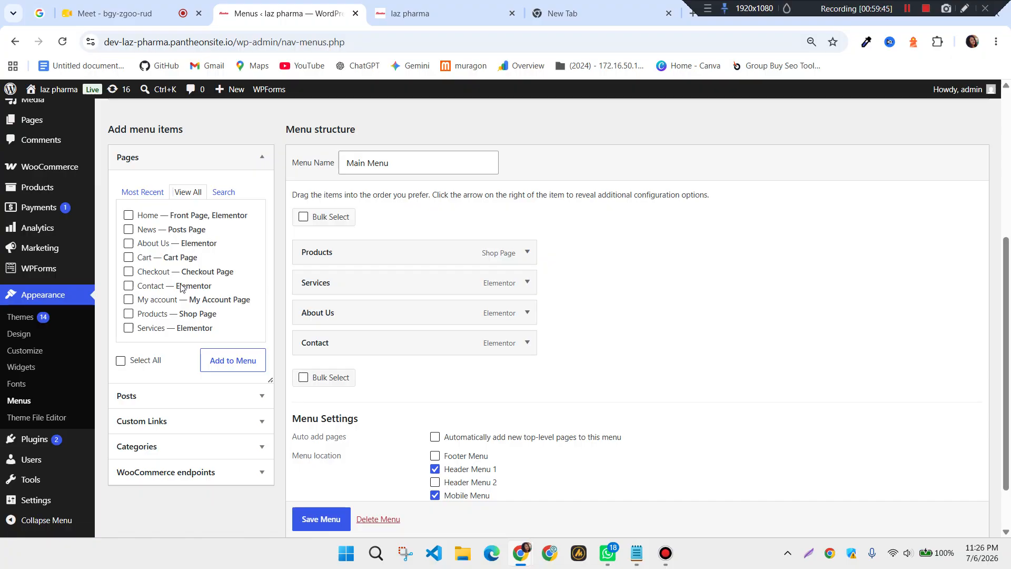
scroll(217, 270, "up", 1)
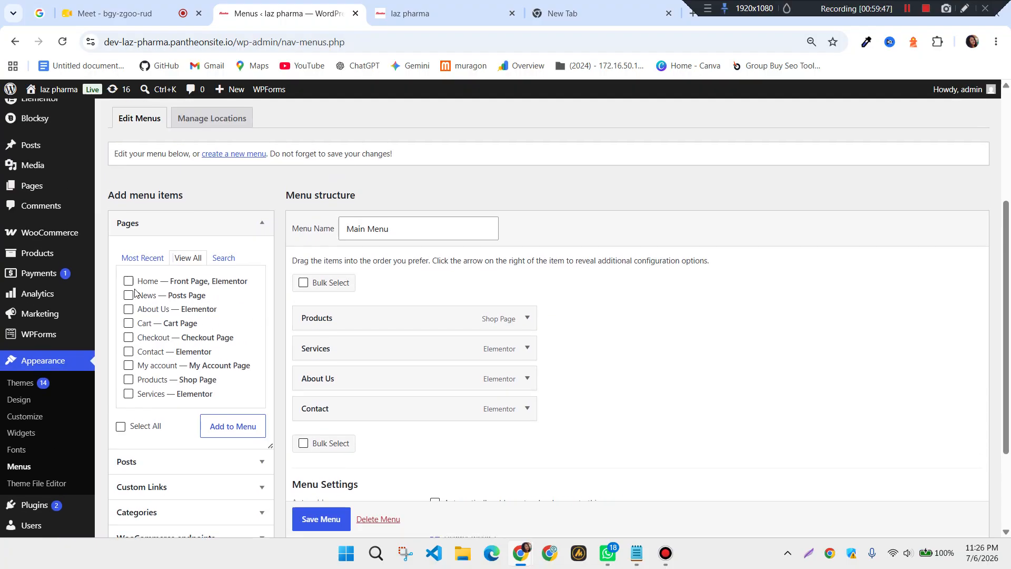
left_click(233, 425)
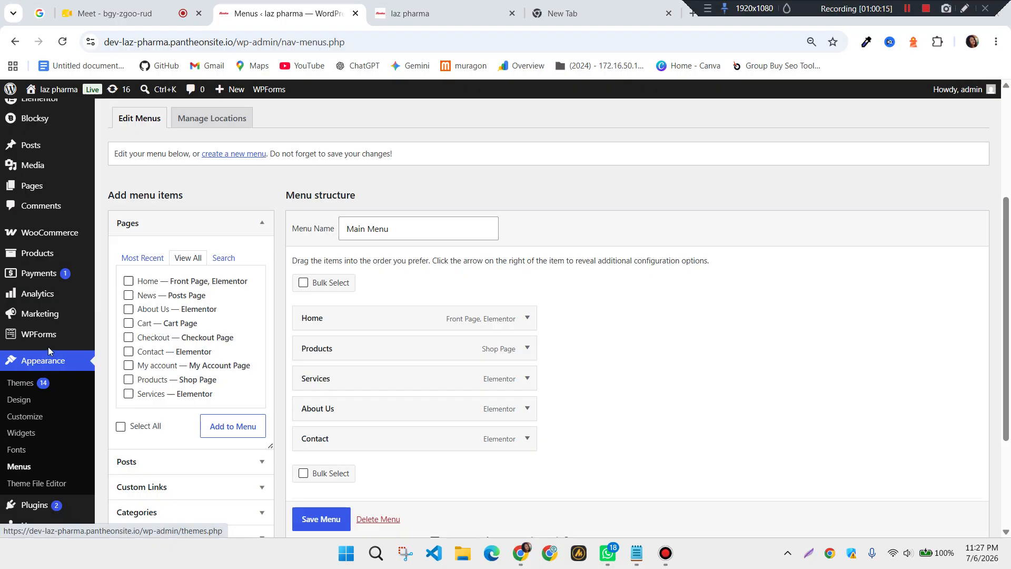
Stay on the Menus page to save the Main Menu before going to Pages > Add Page
mouse_move(42, 194)
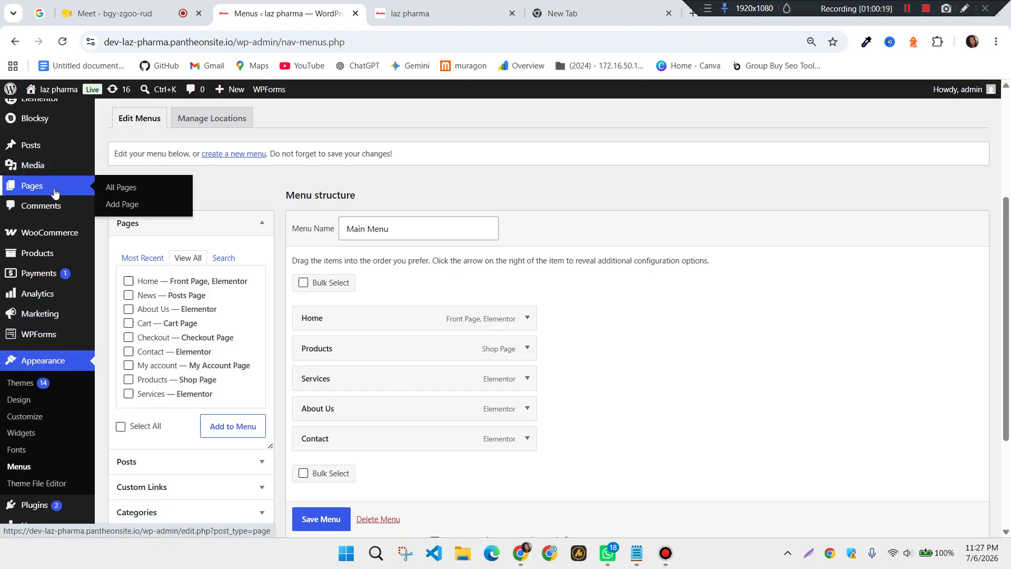
left_click(123, 209)
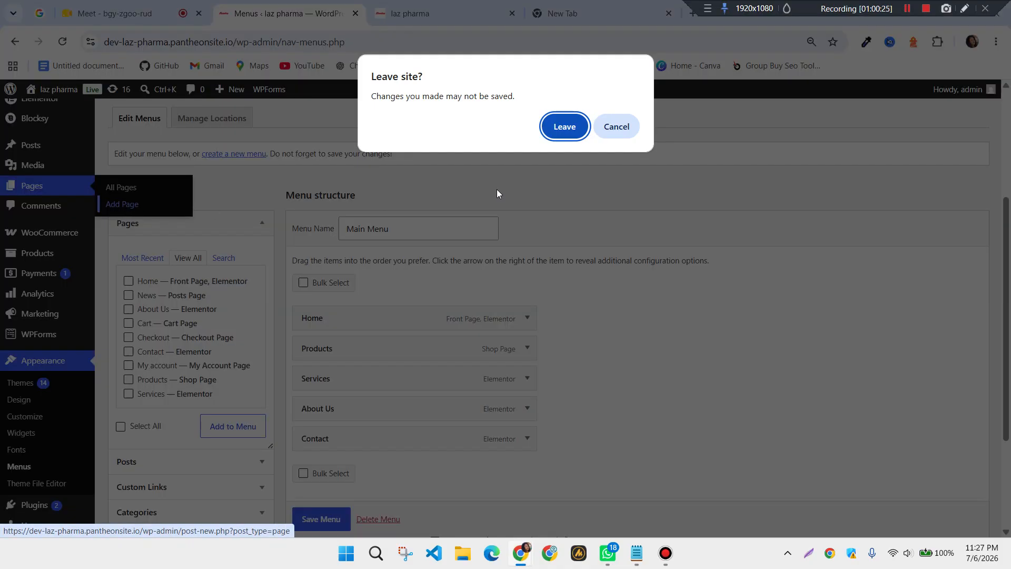
left_click(615, 127)
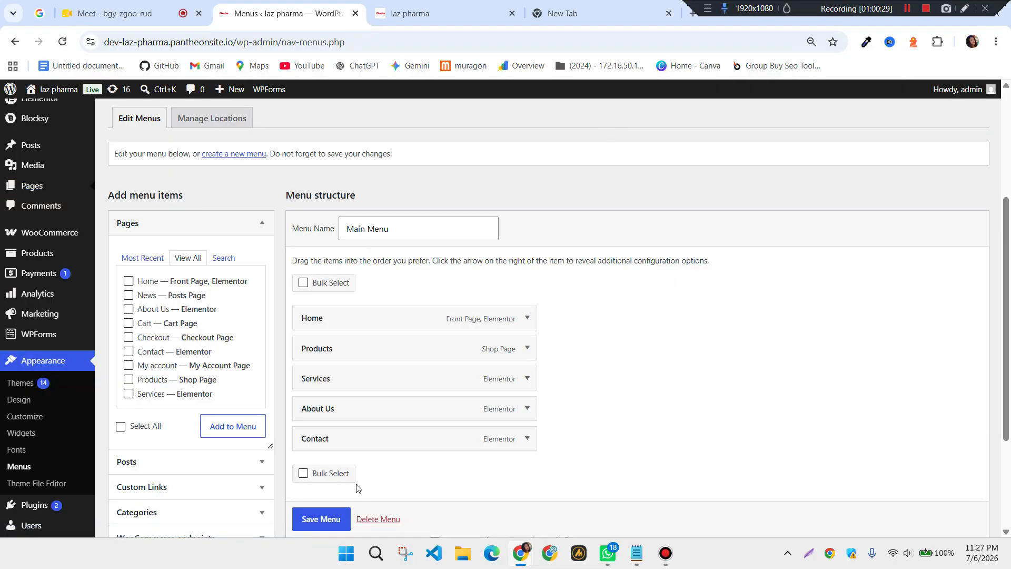
scroll(326, 516, "down", 1)
left_click(314, 524)
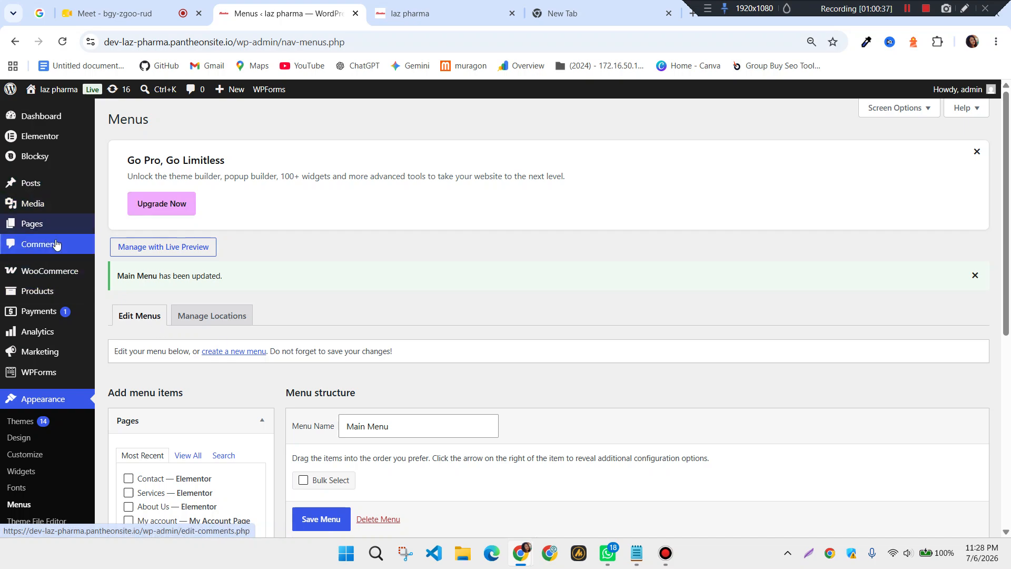
mouse_move(46, 227)
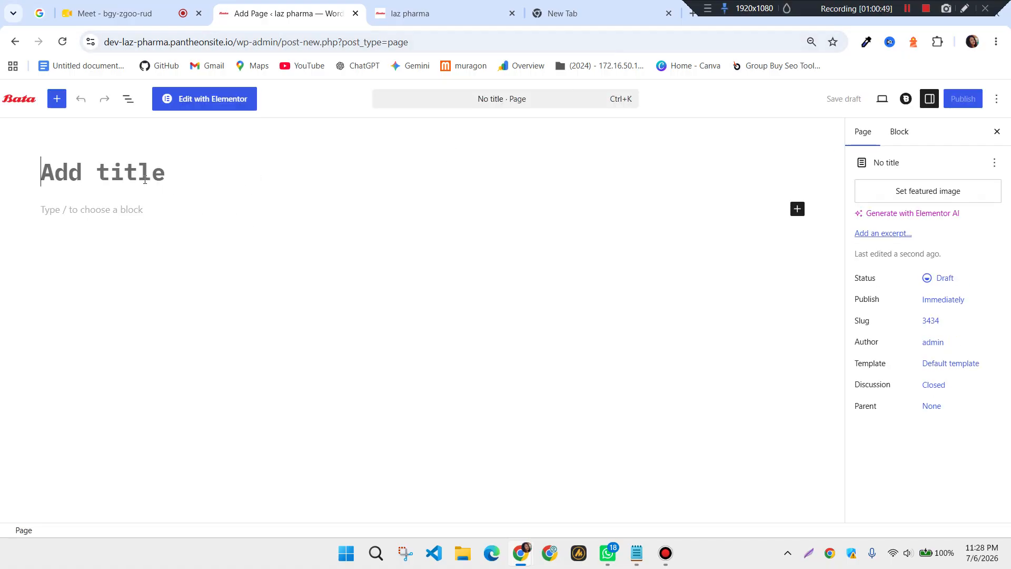
Title the new page 'HomePage' and publish it
left_click(145, 180)
type("Home")
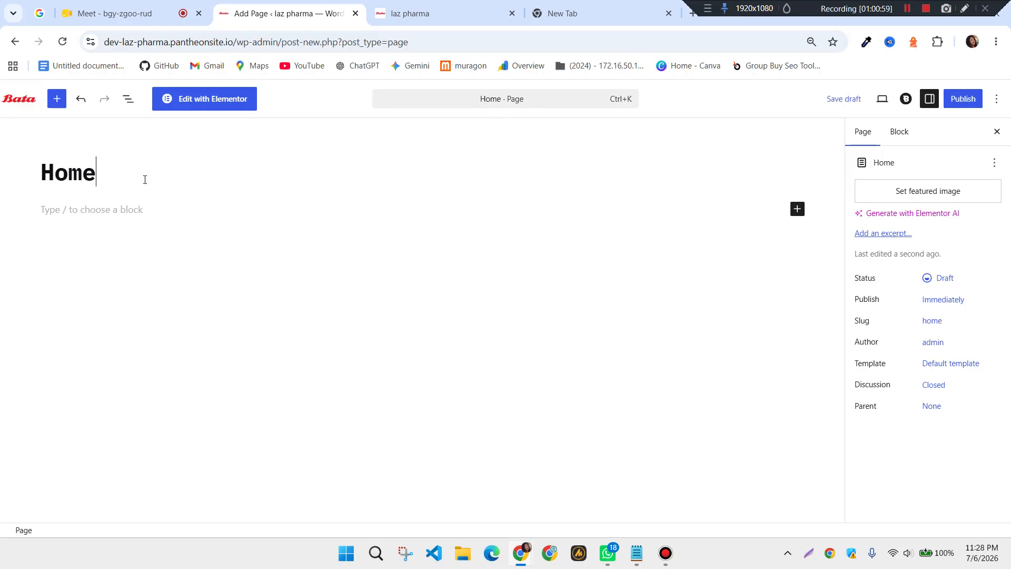
type("Page")
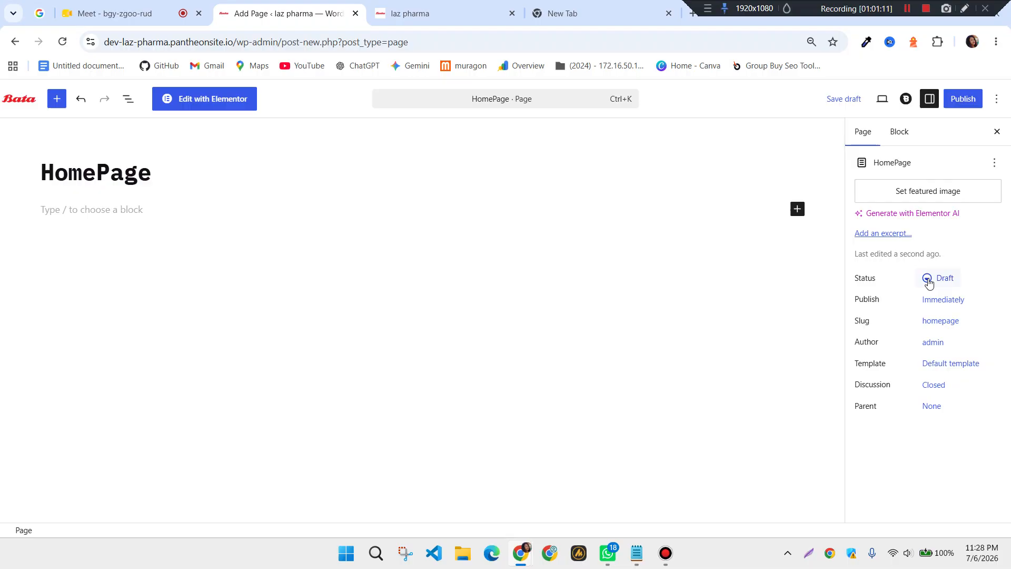
left_click(963, 100)
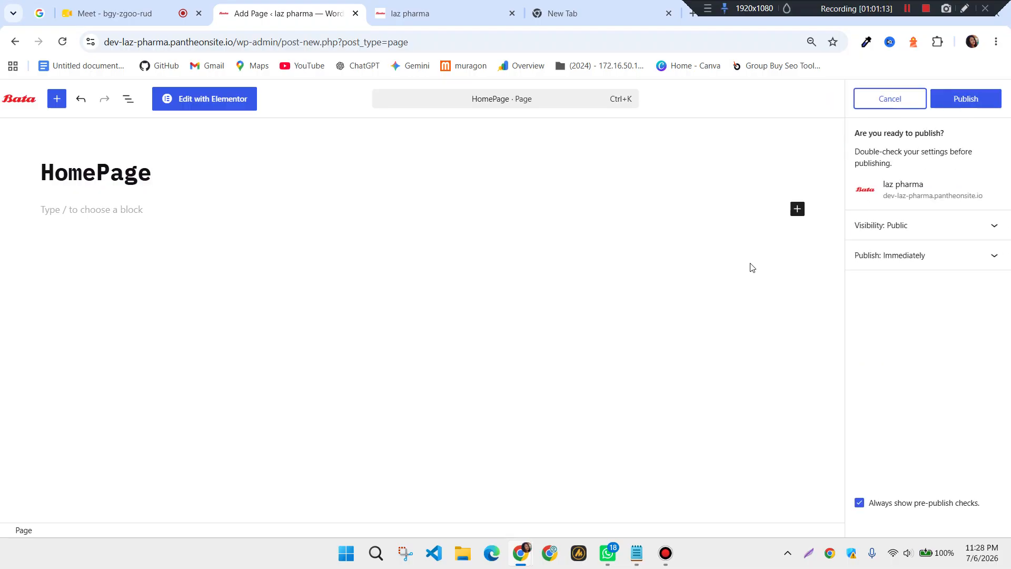
left_click(974, 101)
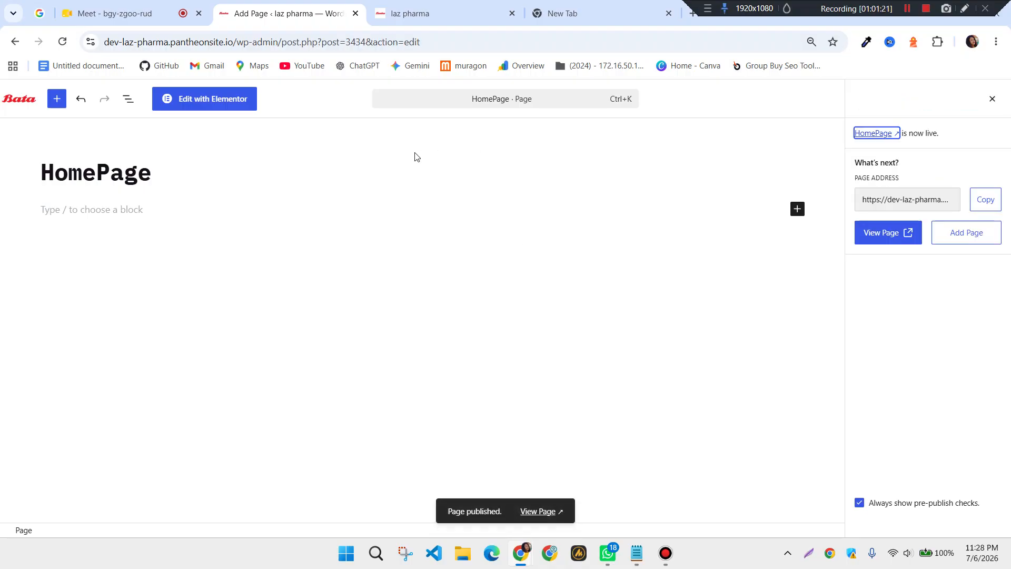
Open HomePage in Elementor and drop a Heading widget below the title
left_click(239, 109)
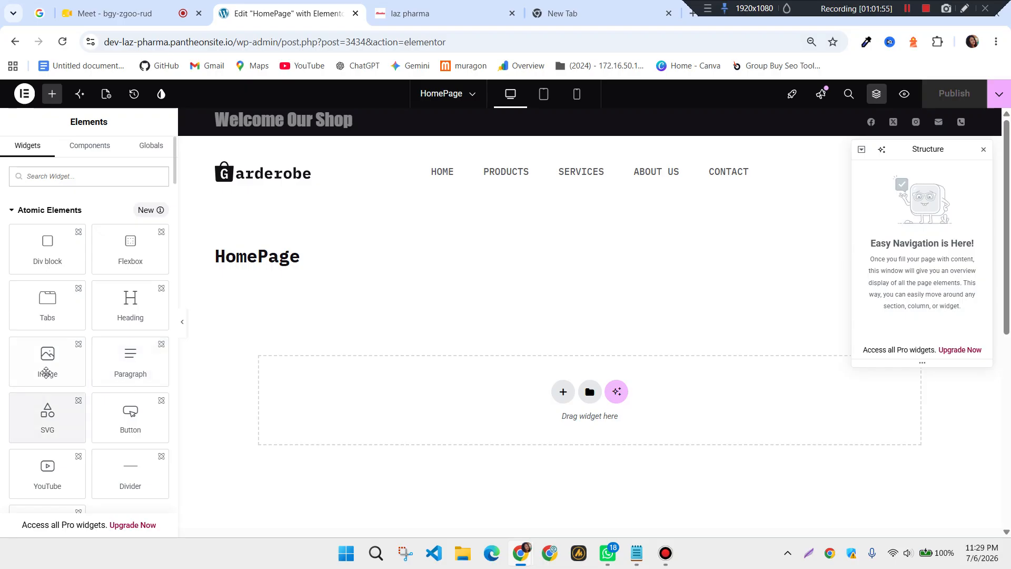
left_click_drag(129, 309, 395, 392)
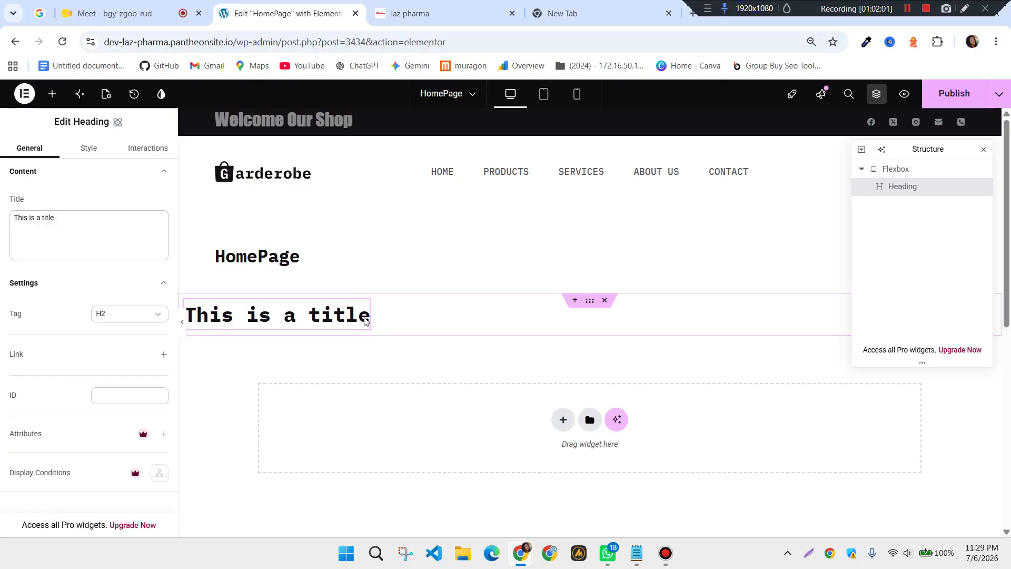
Replace the placeholder heading text with 'Our New Journey' and close the Structure panel
triple_click(365, 319)
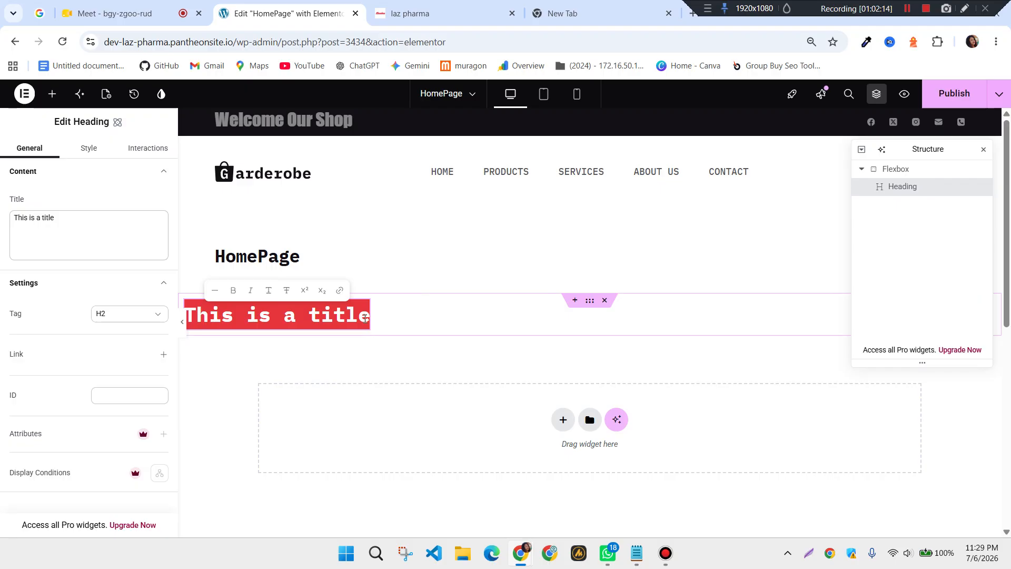
type("O")
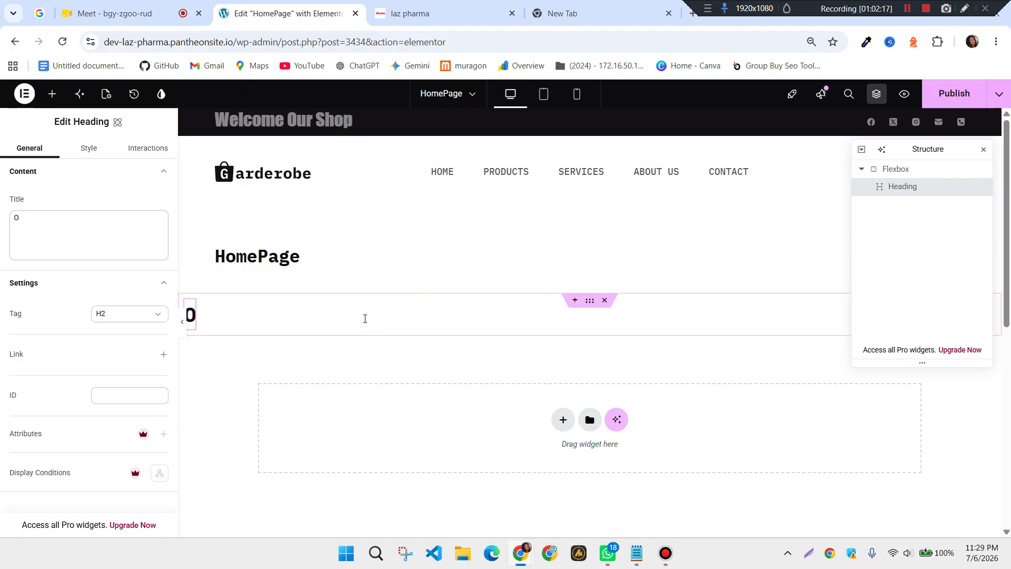
type("ur")
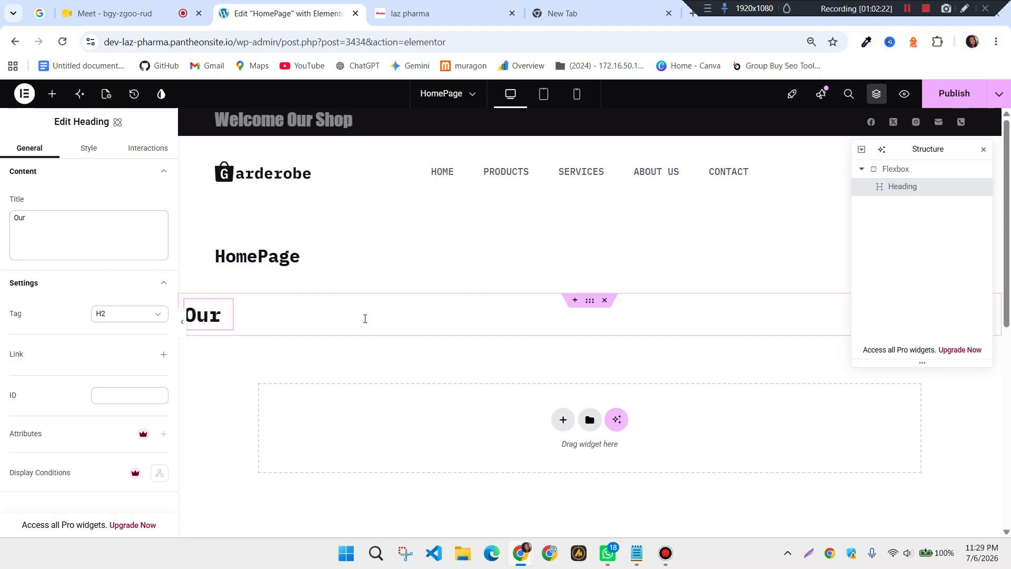
type(" Product")
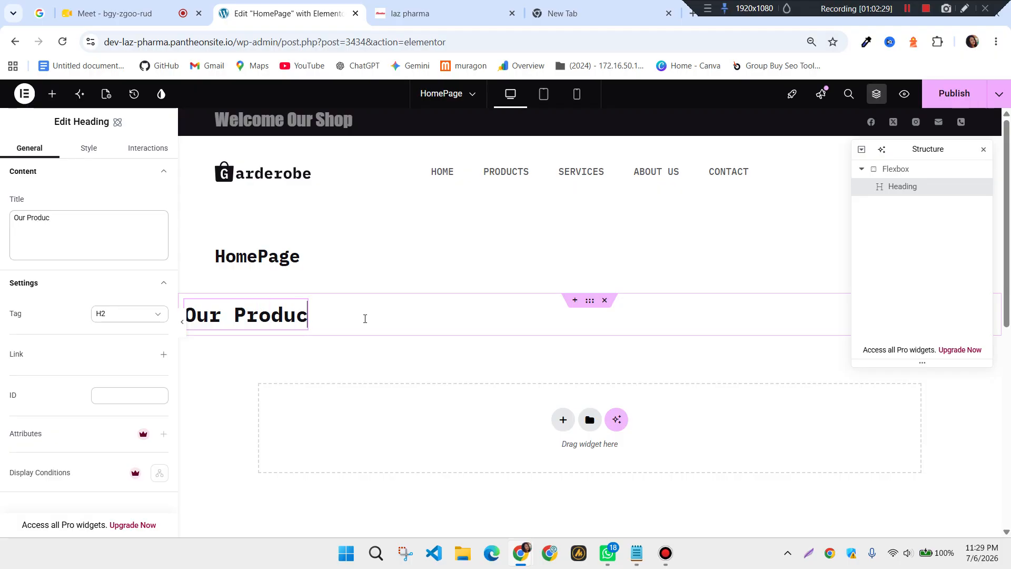
key("BackSpace")
key("BackSpace")
key("BackSpace")
key("BackSpace")
key("BackSpace")
key("BackSpace")
key("BackSpace")
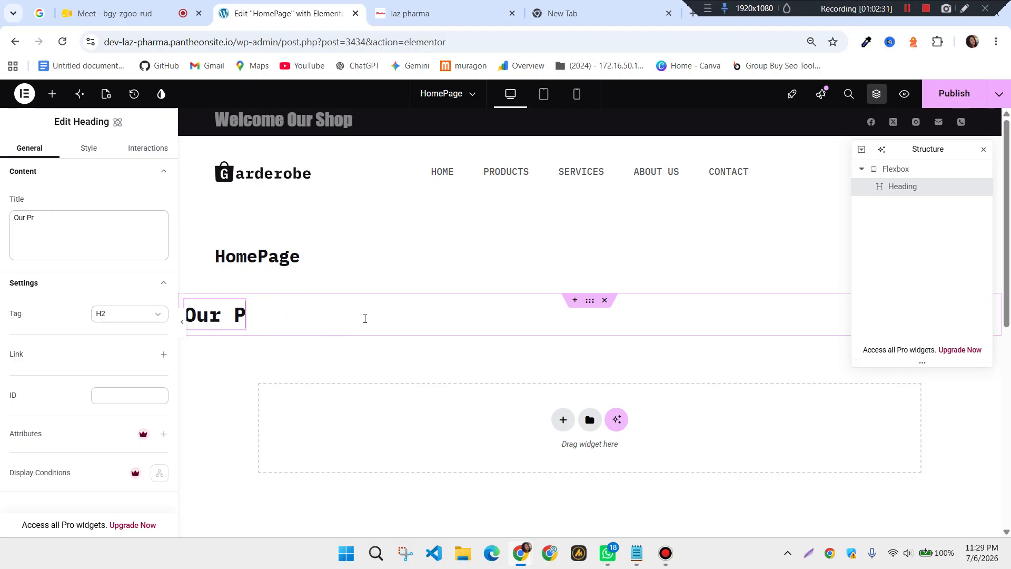
type("New ")
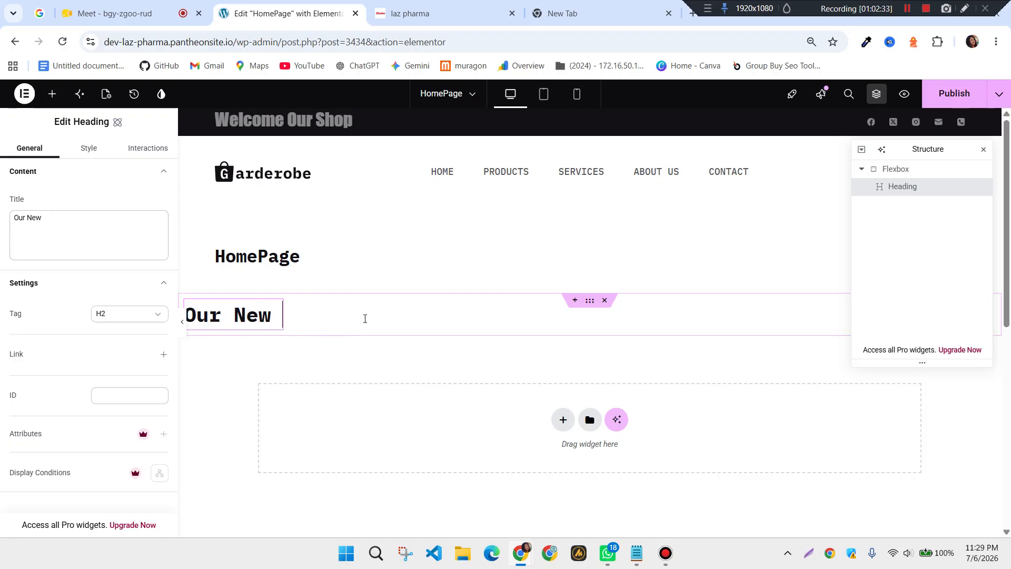
type("Joun")
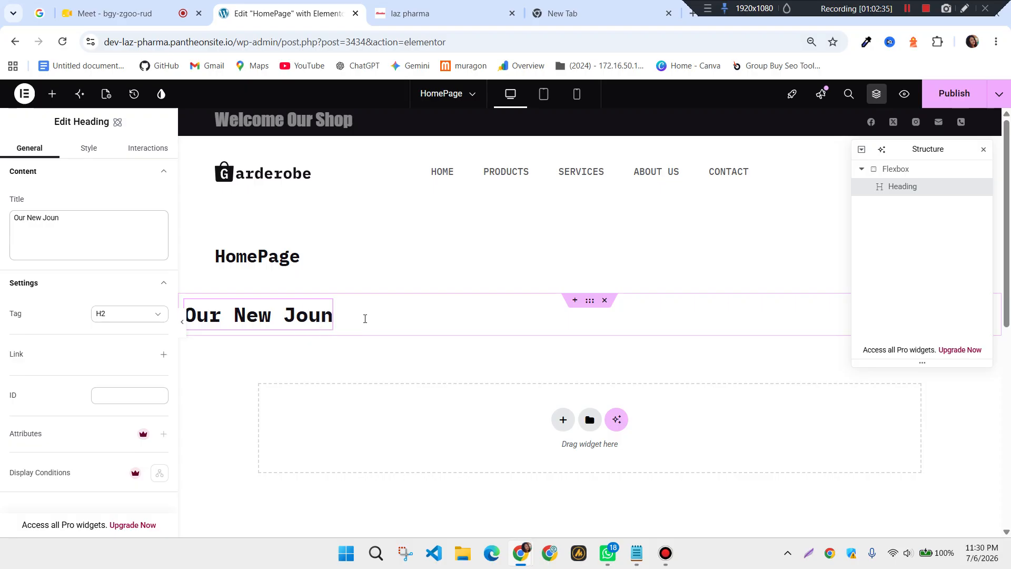
key("BackSpace")
type("rney")
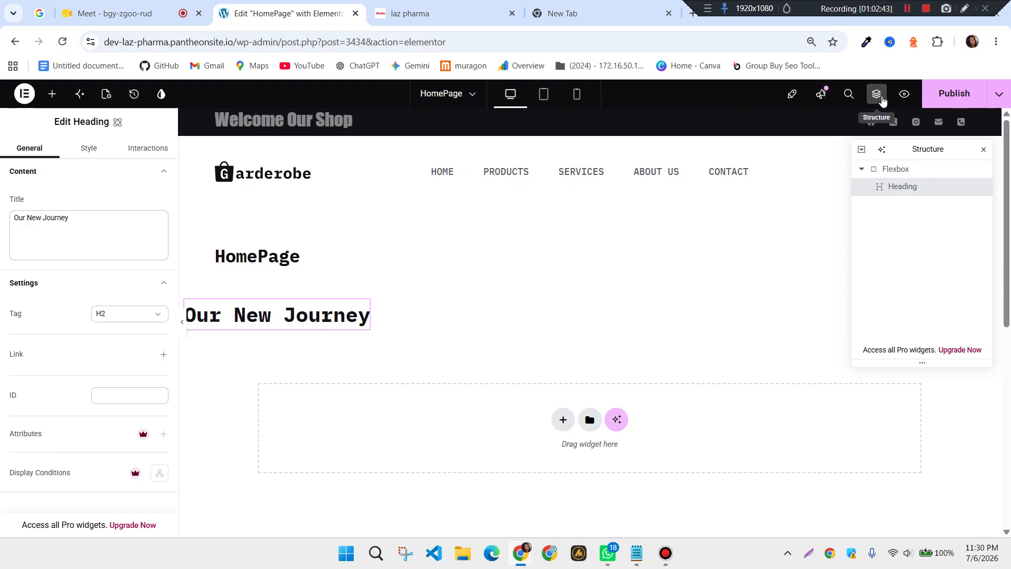
left_click(983, 150)
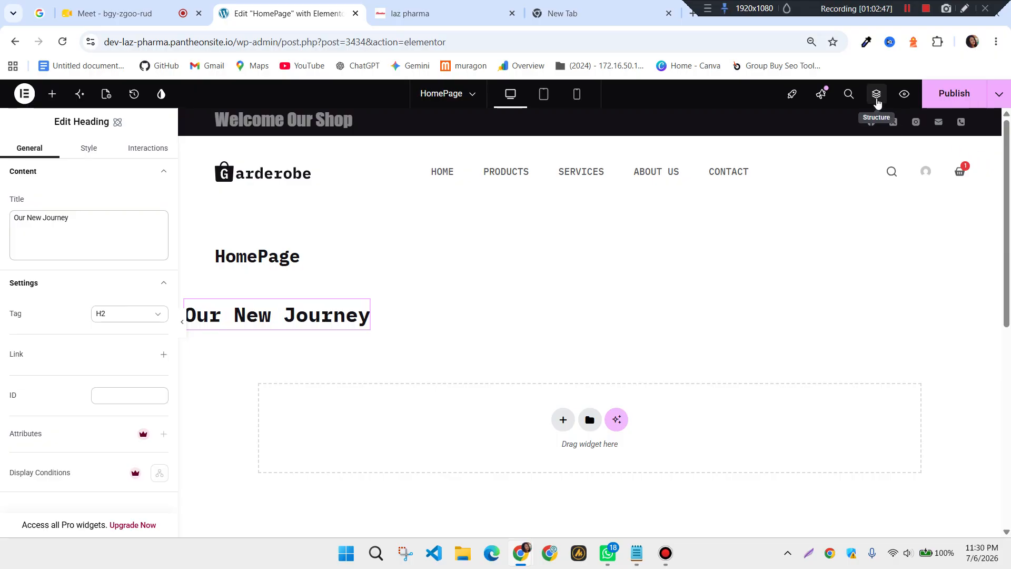
left_click(876, 96)
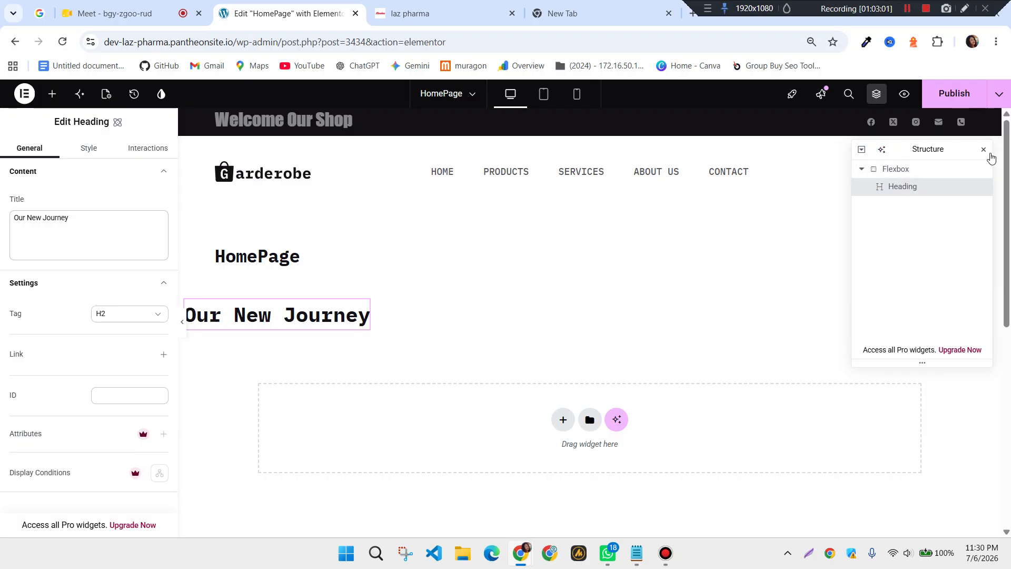
left_click(984, 151)
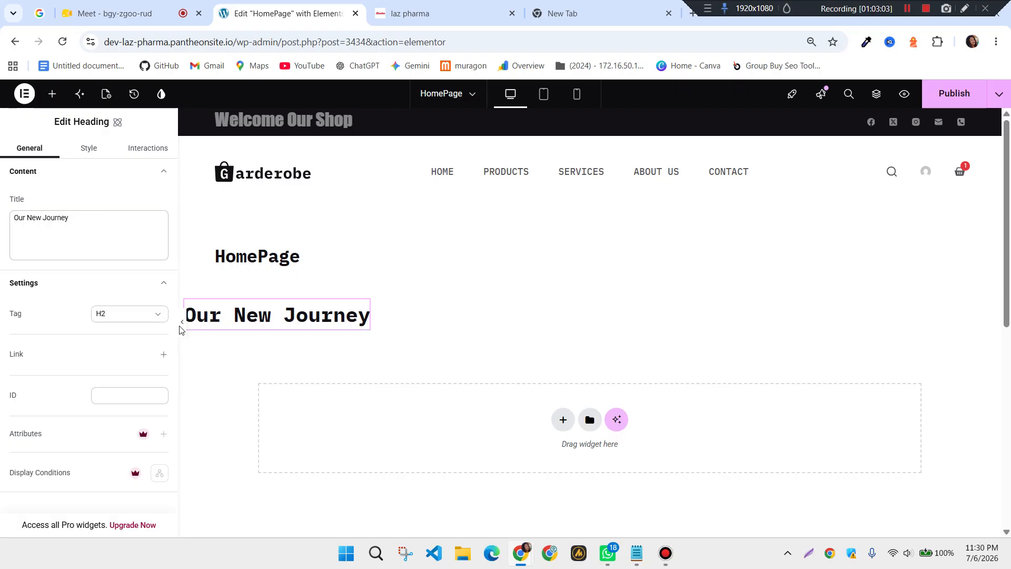
left_click(907, 9)
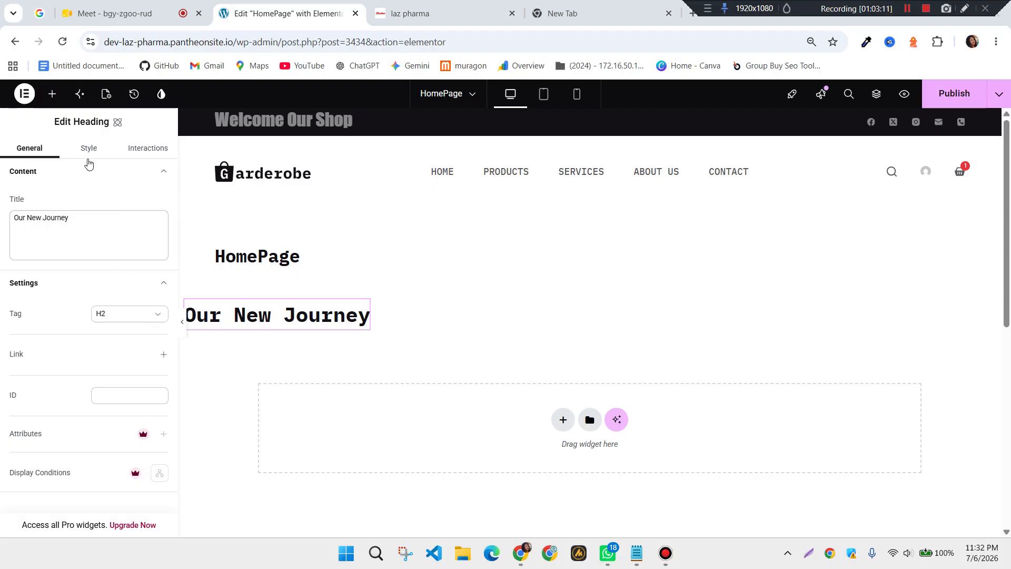
left_click(92, 150)
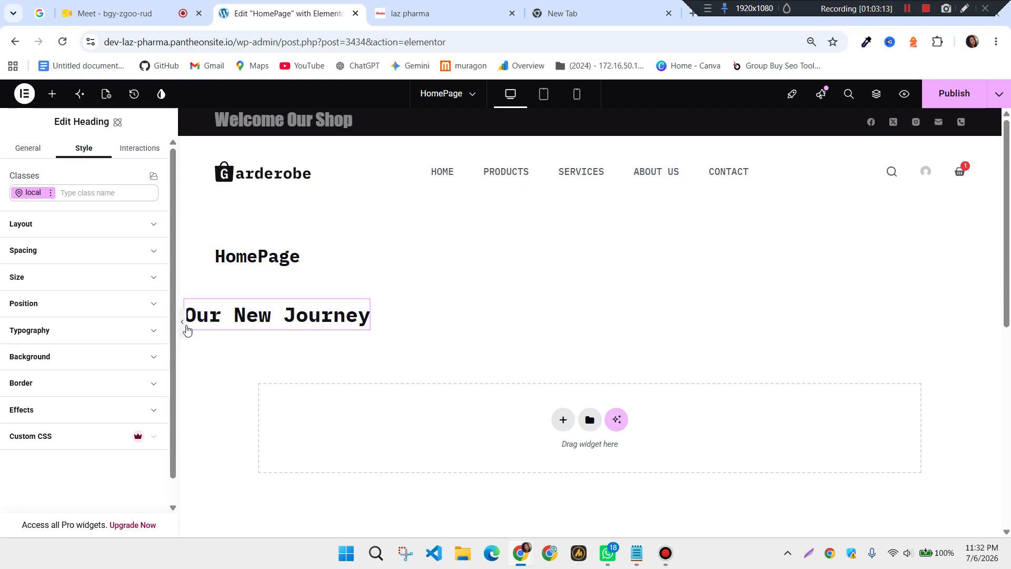
left_click(186, 329)
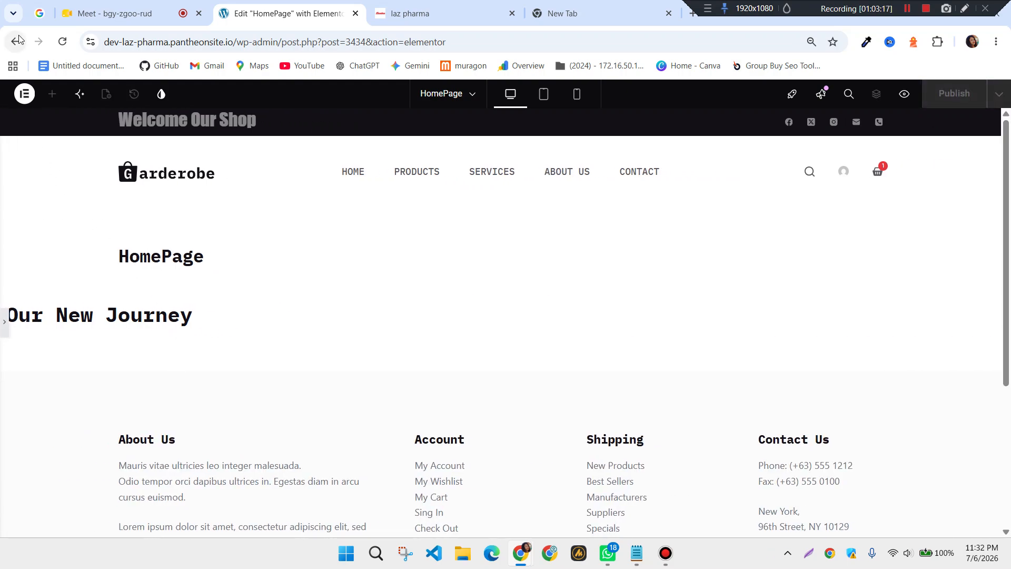
left_click(2, 323)
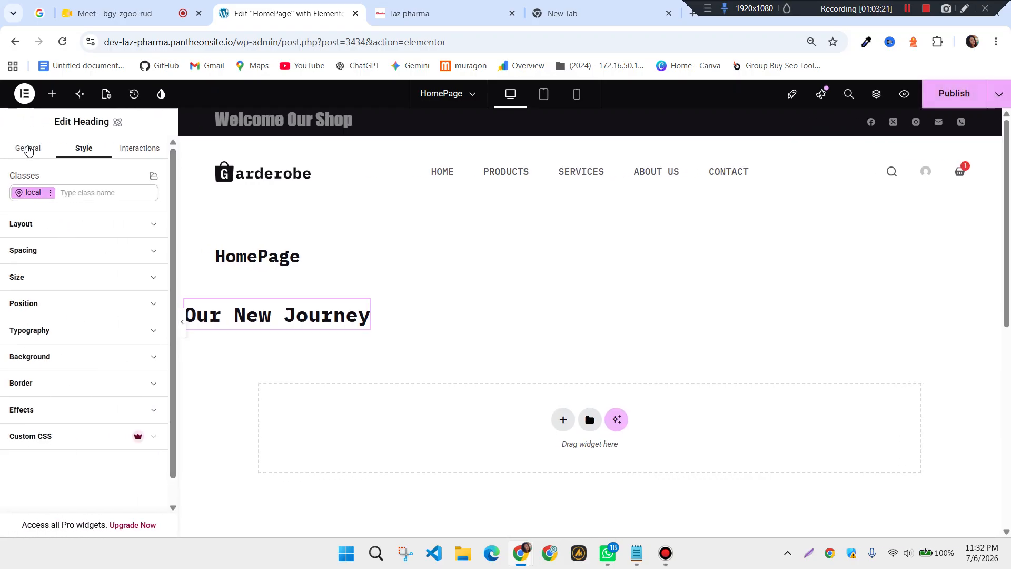
left_click(29, 149)
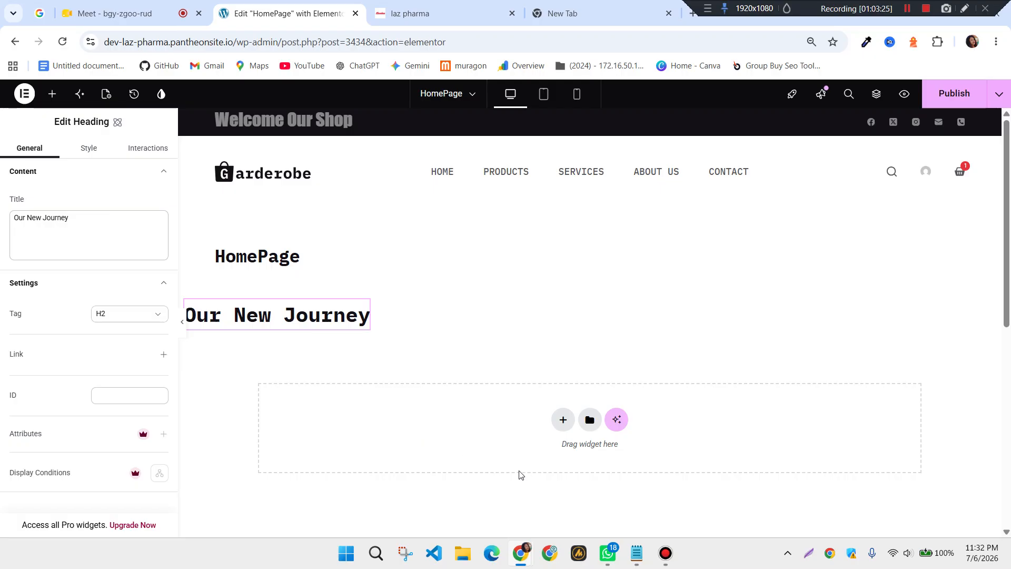
left_click(561, 423)
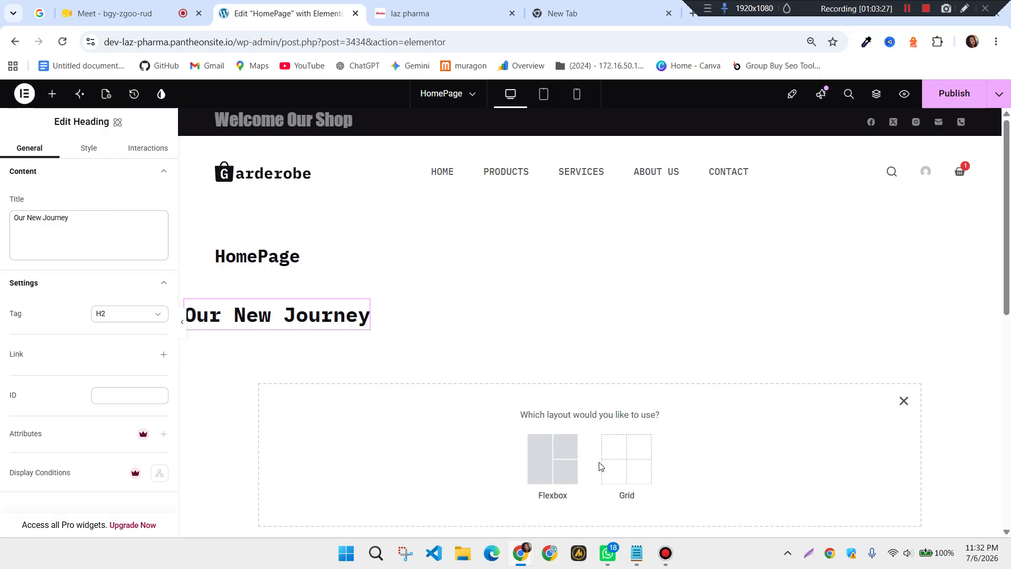
Add a two-column grid section below the Our New Journey heading
left_click(637, 466)
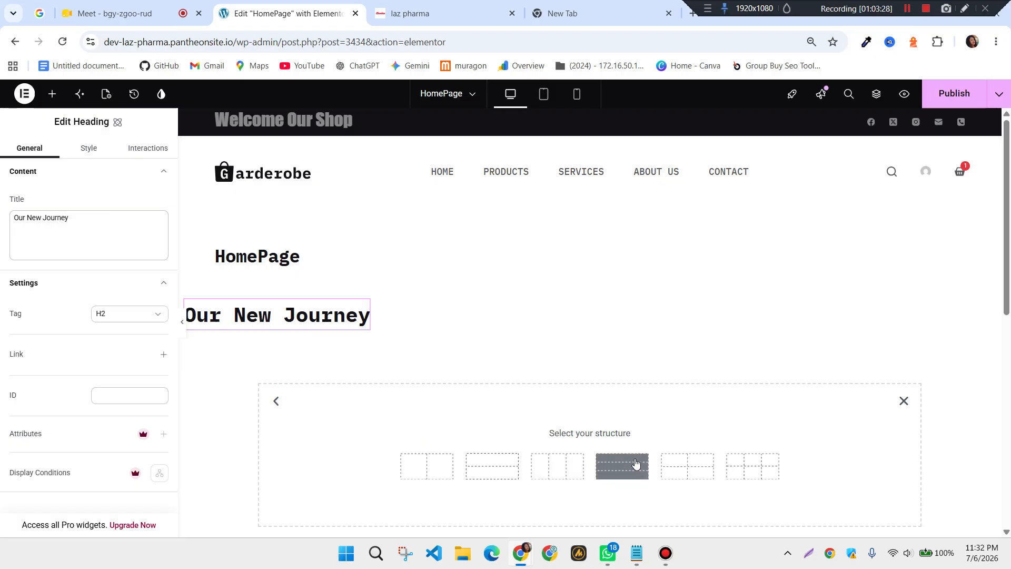
left_click(438, 482)
scroll(426, 447, "down", 1)
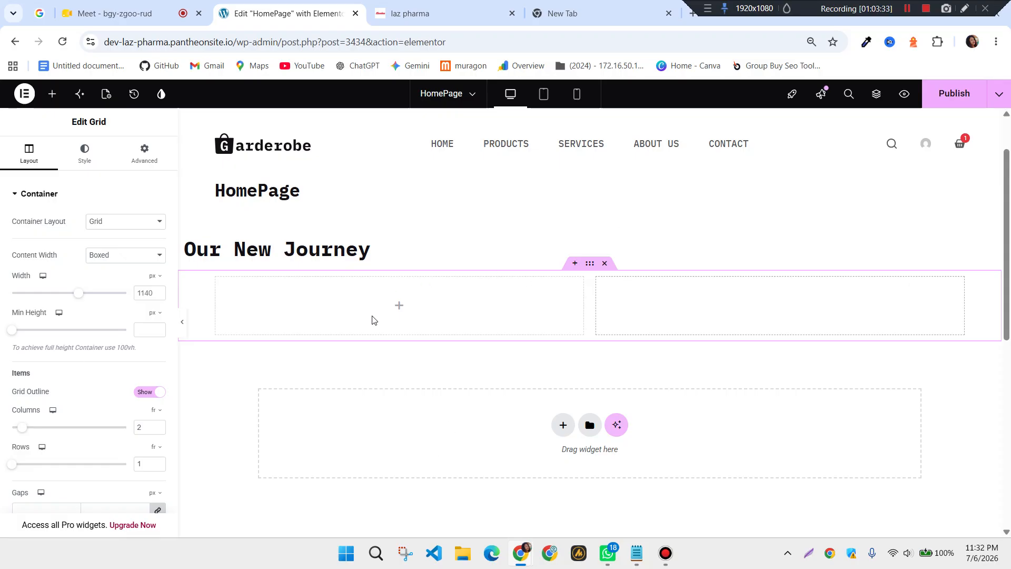
scroll(429, 339, "up", 1)
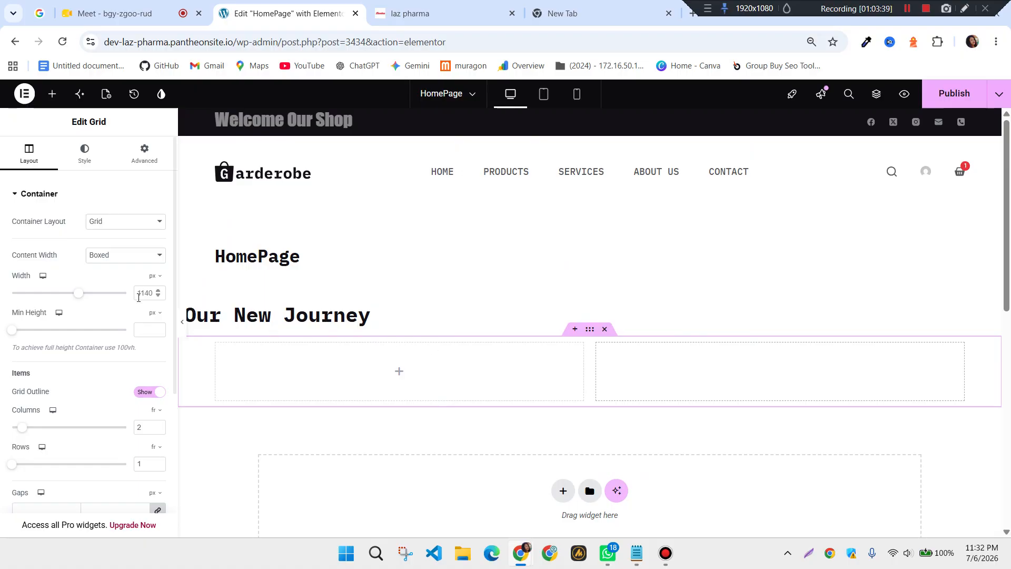
Preview the layout, publish the page, and return to the WordPress page editor
left_click(183, 321)
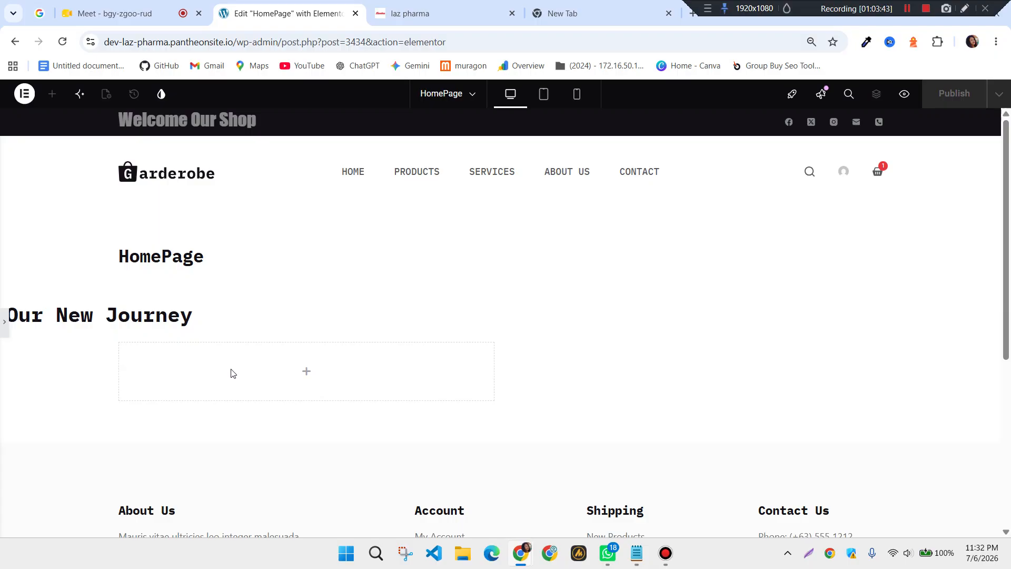
left_click(4, 320)
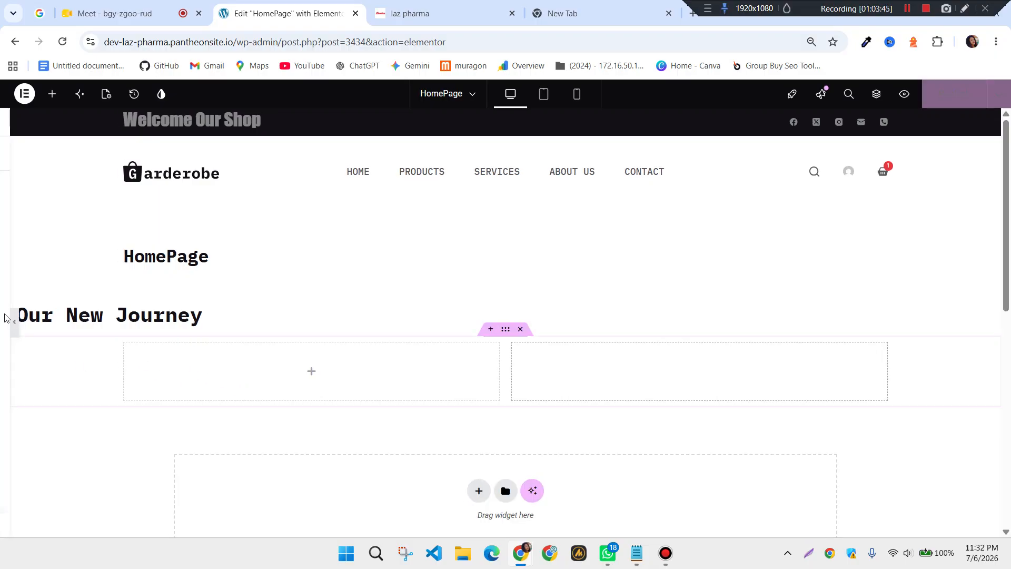
left_click(956, 95)
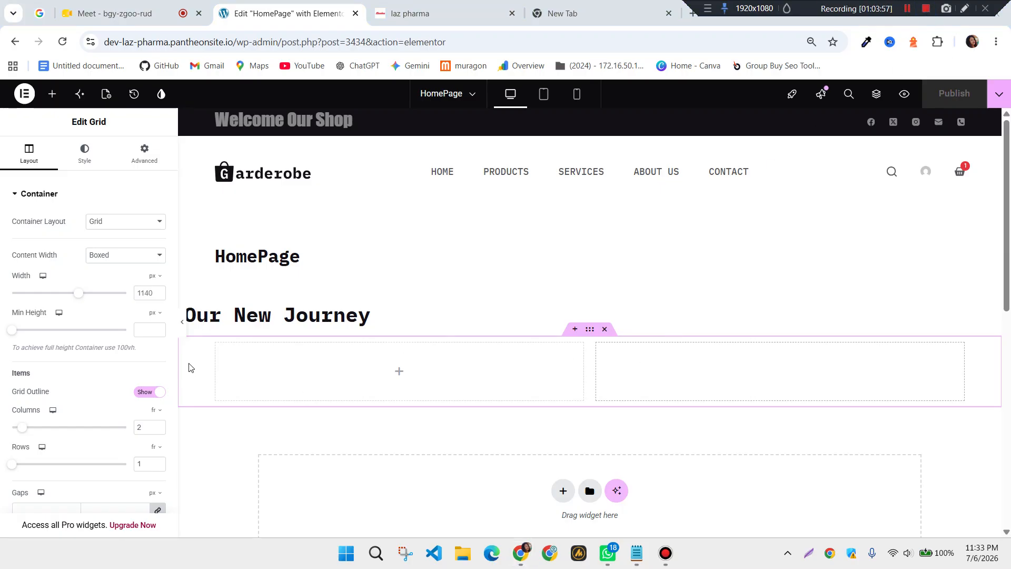
left_click(14, 50)
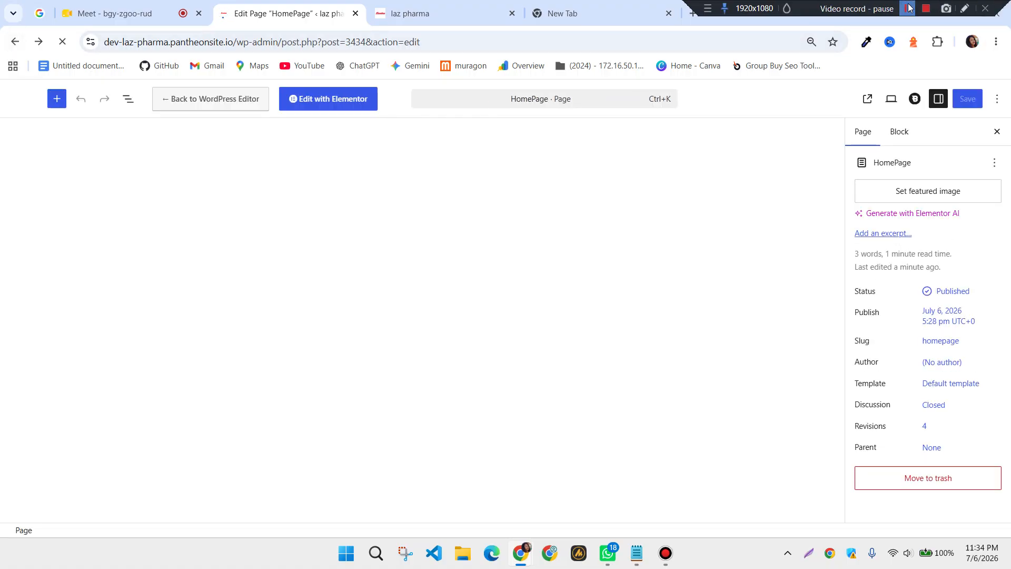
Review the Main Menu, then go to Appearance > Themes showing Blocksy active
left_click(907, 8)
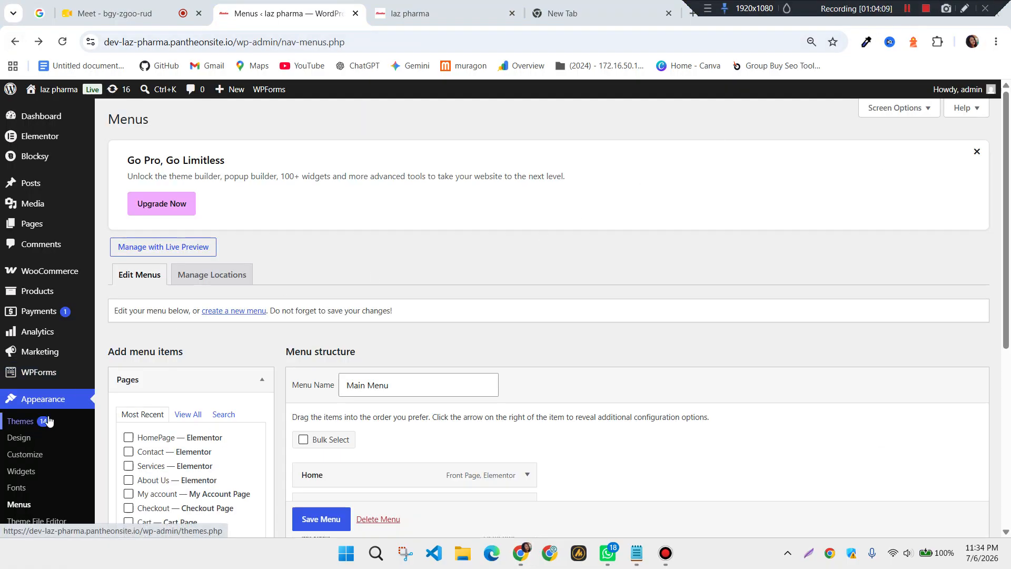
scroll(49, 420, "down", 1)
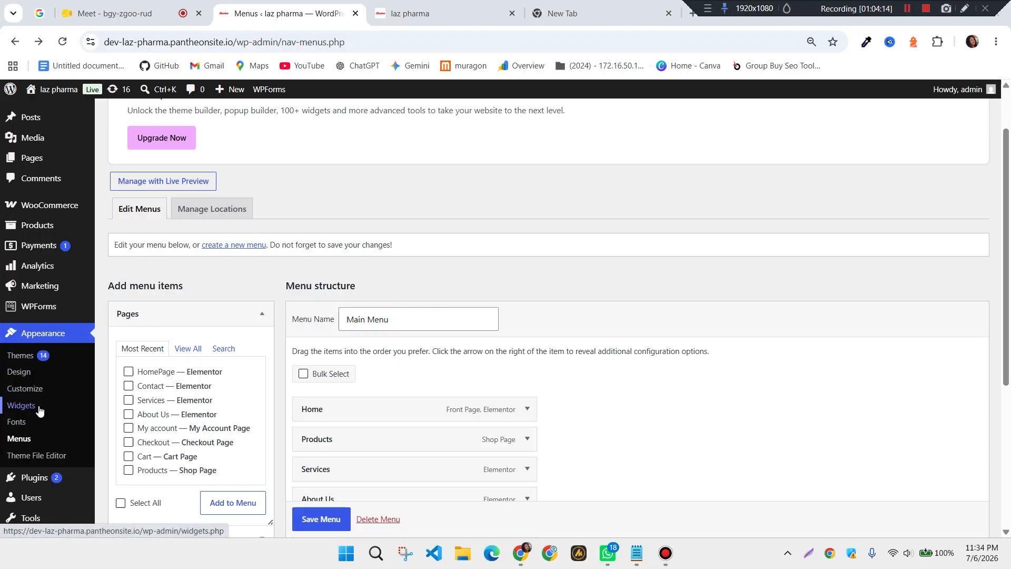
scroll(40, 410, "up", 1)
scroll(45, 411, "down", 2)
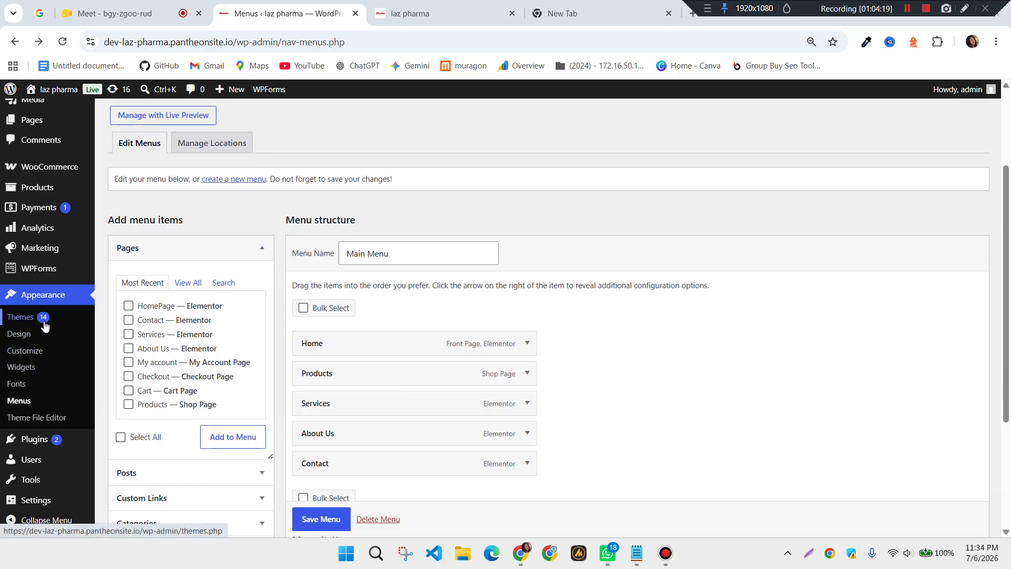
scroll(27, 402, "down", 1)
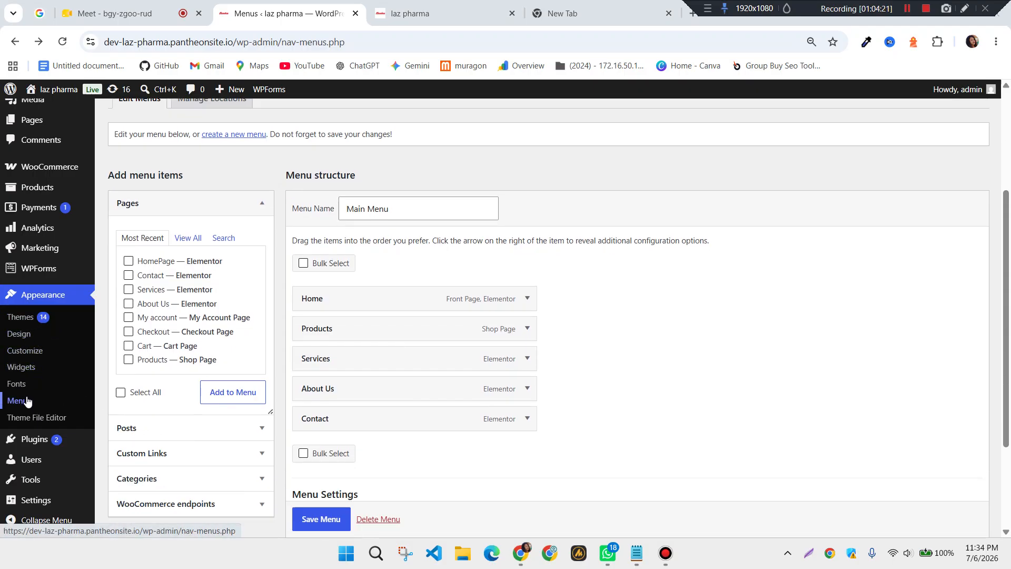
scroll(28, 402, "down", 2)
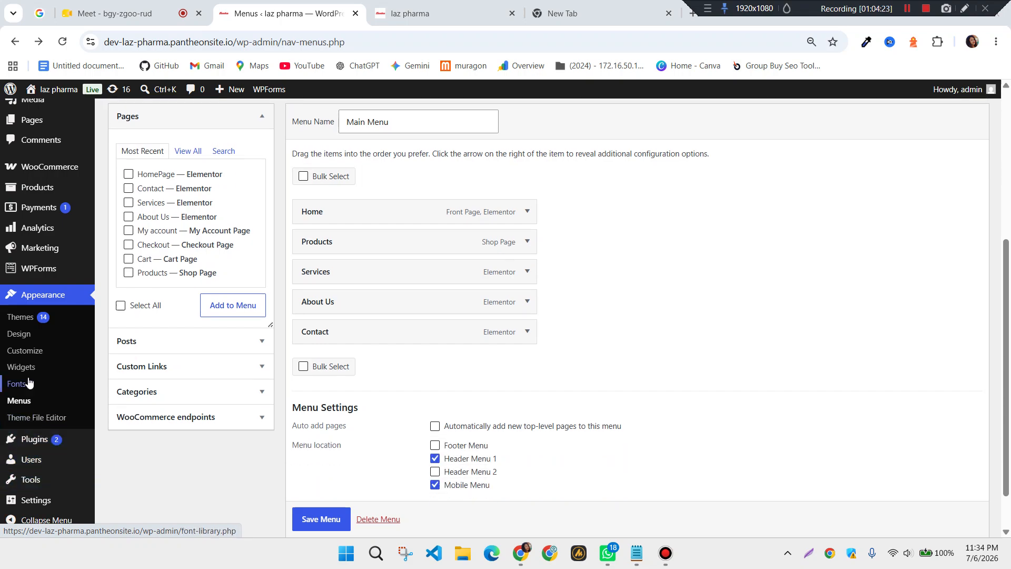
left_click(35, 351)
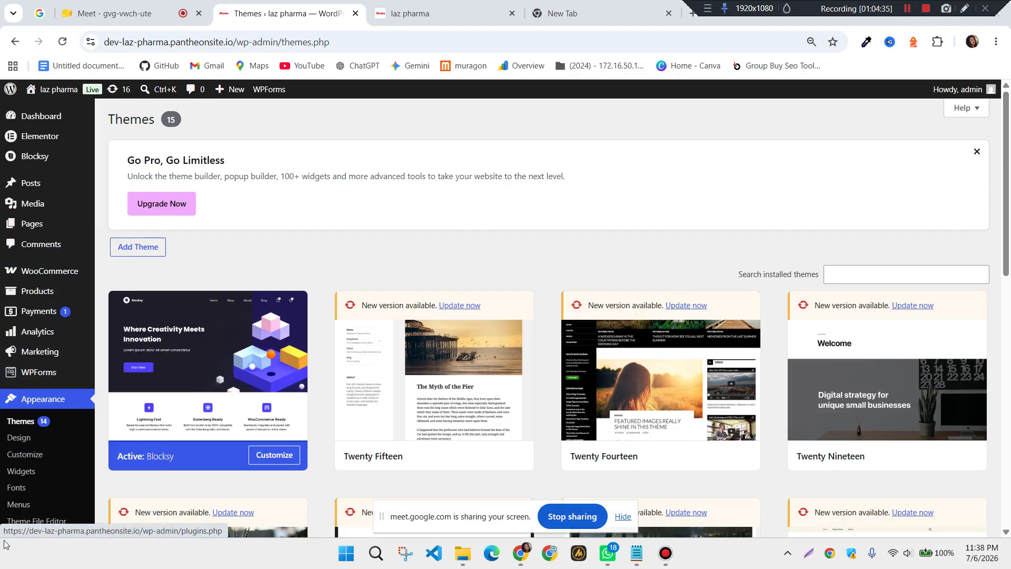
scroll(21, 413, "down", 1)
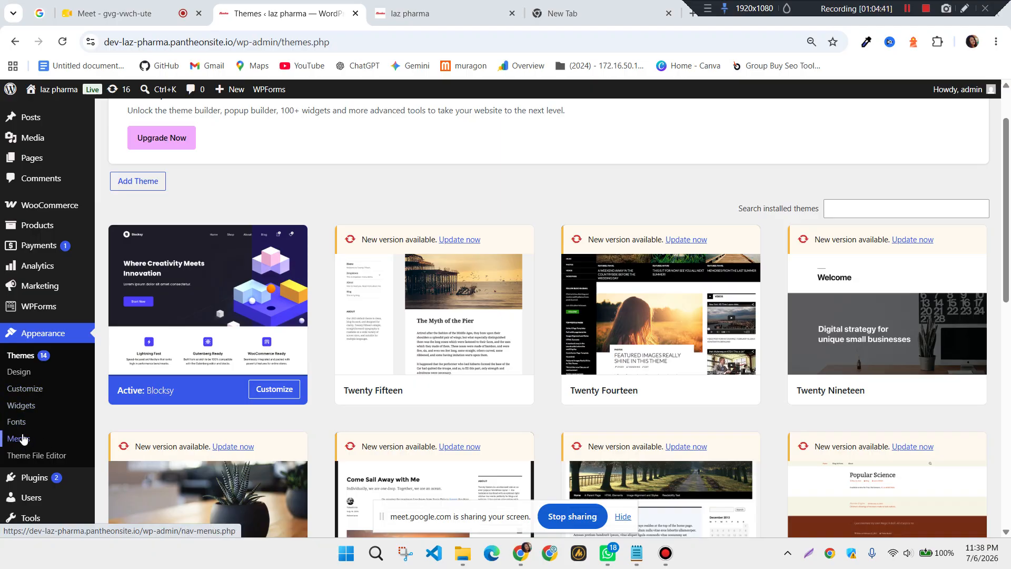
left_click(47, 457)
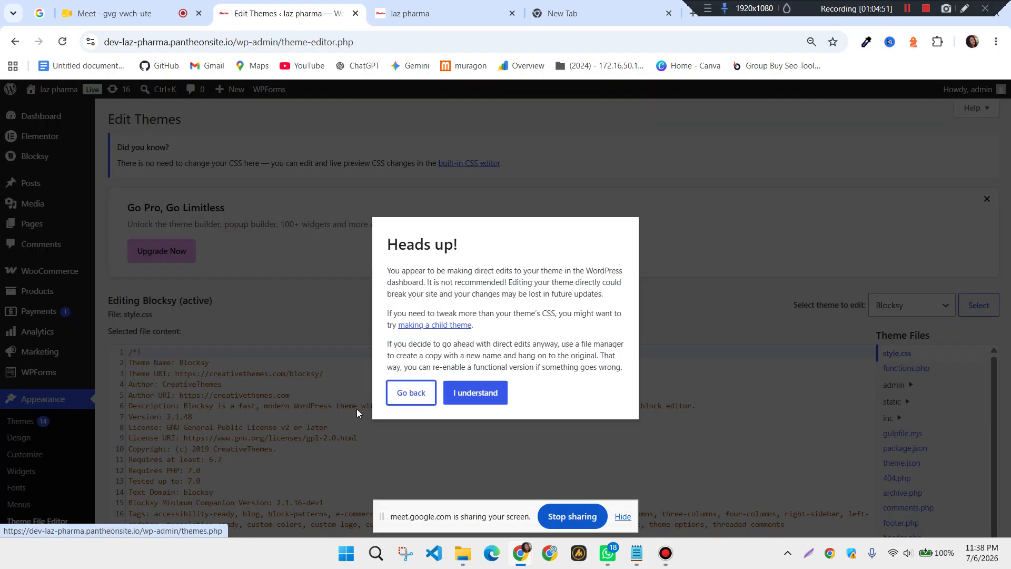
left_click(391, 395)
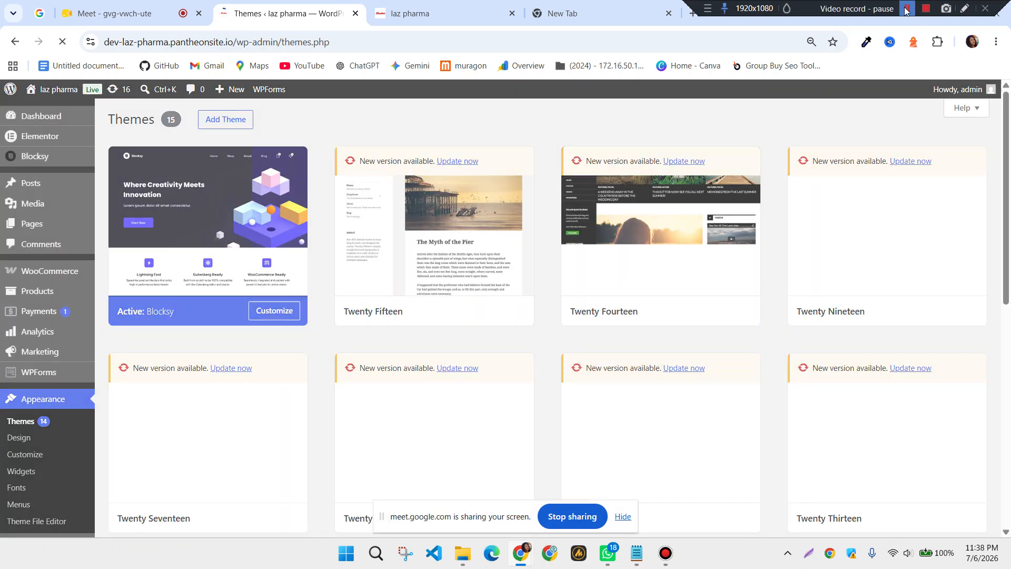
scroll(263, 403, "down", 1)
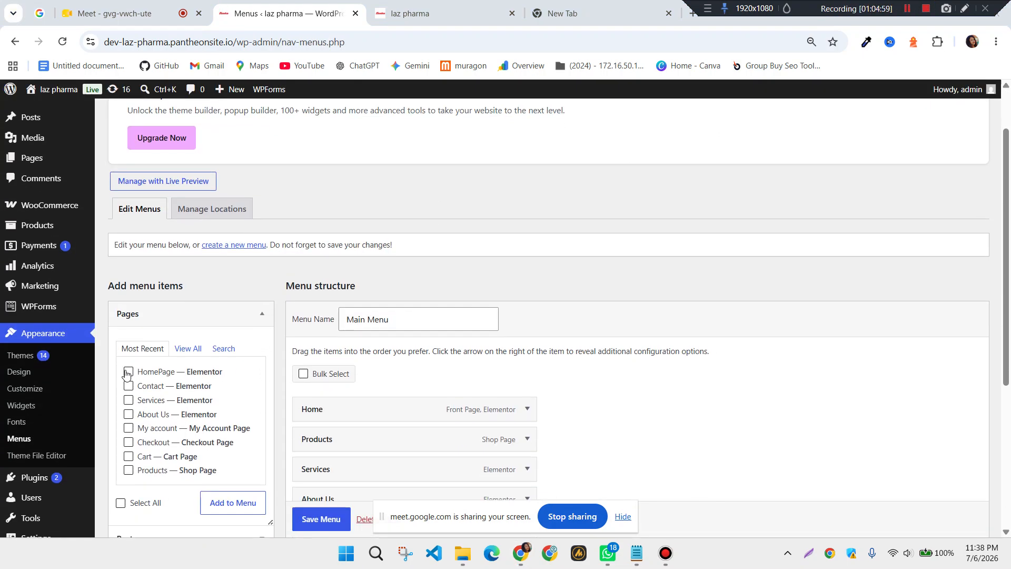
Add HomePage to the end of the Main Menu and remove the duplicate HomePage entry
left_click(128, 372)
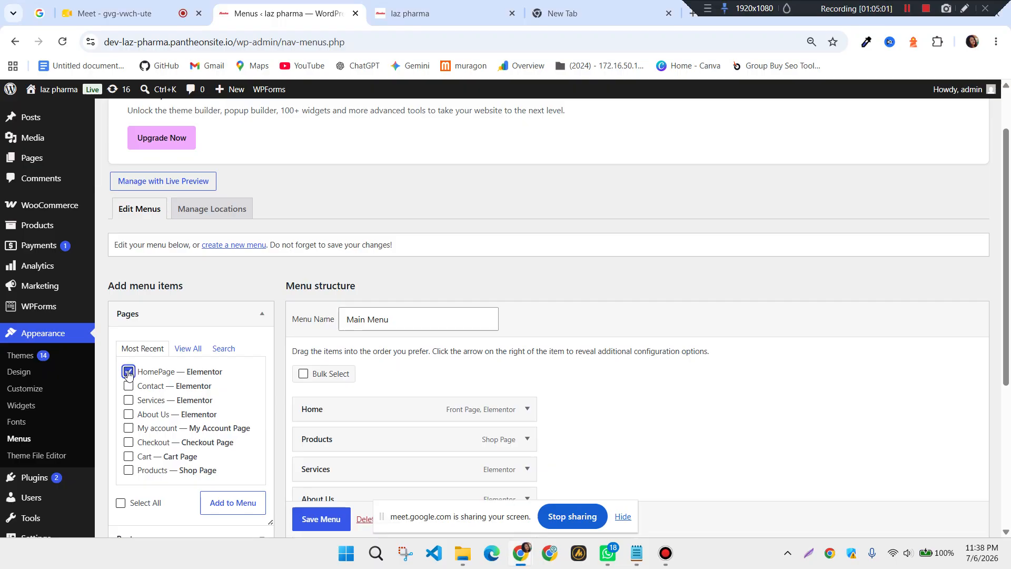
left_click(225, 510)
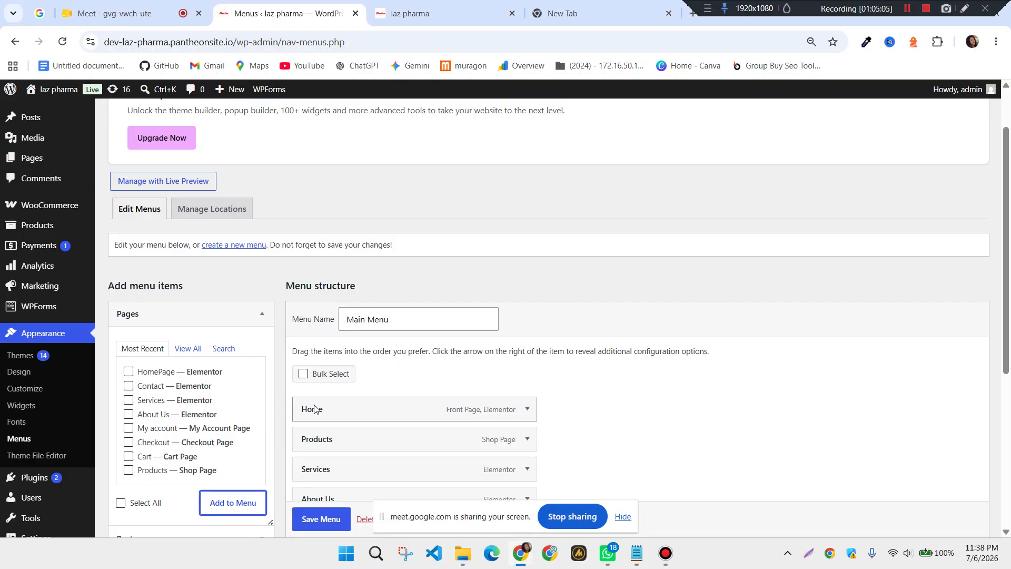
scroll(266, 463, "down", 4)
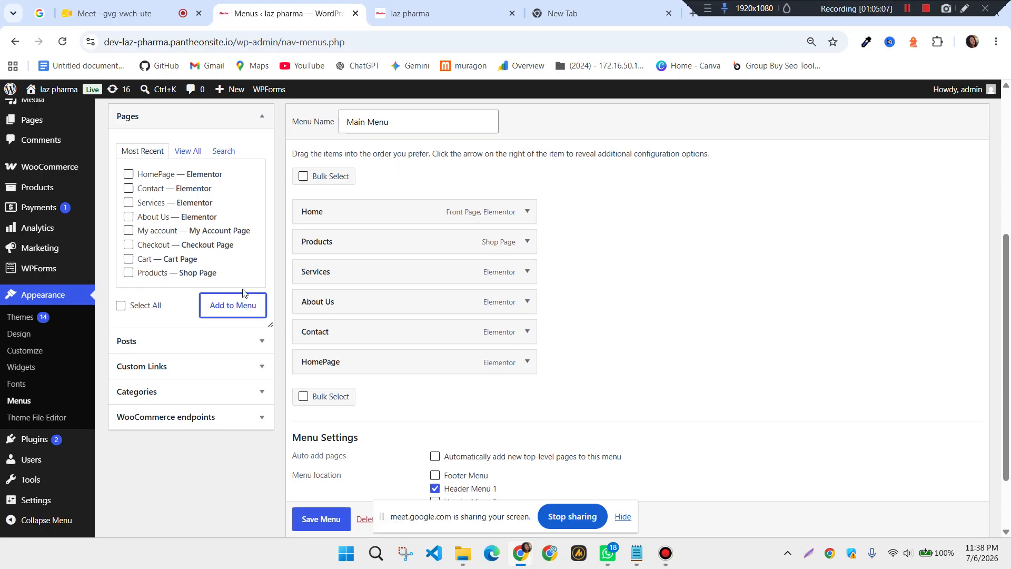
left_click(129, 175)
left_click(238, 315)
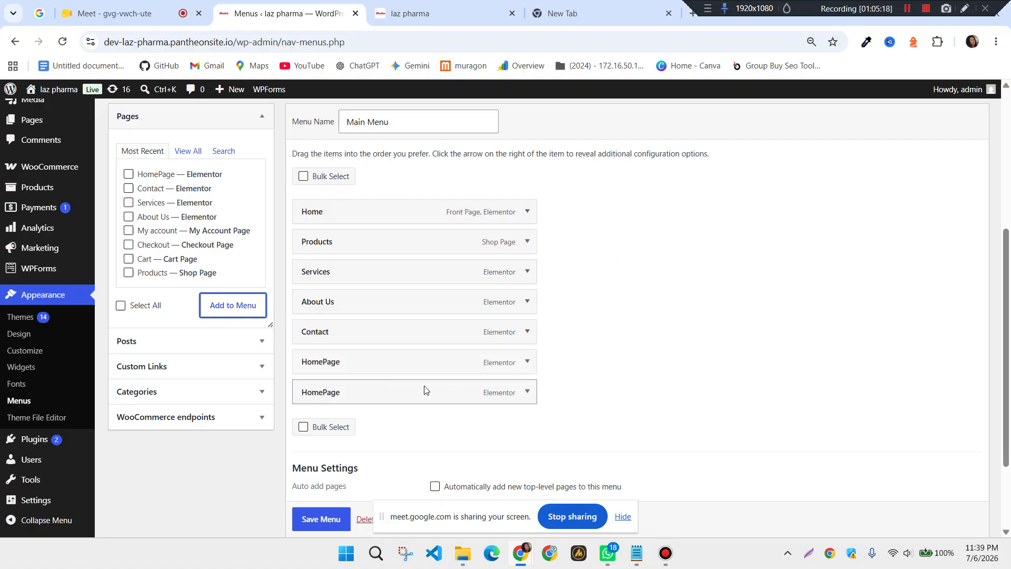
left_click(527, 391)
scroll(516, 416, "down", 3)
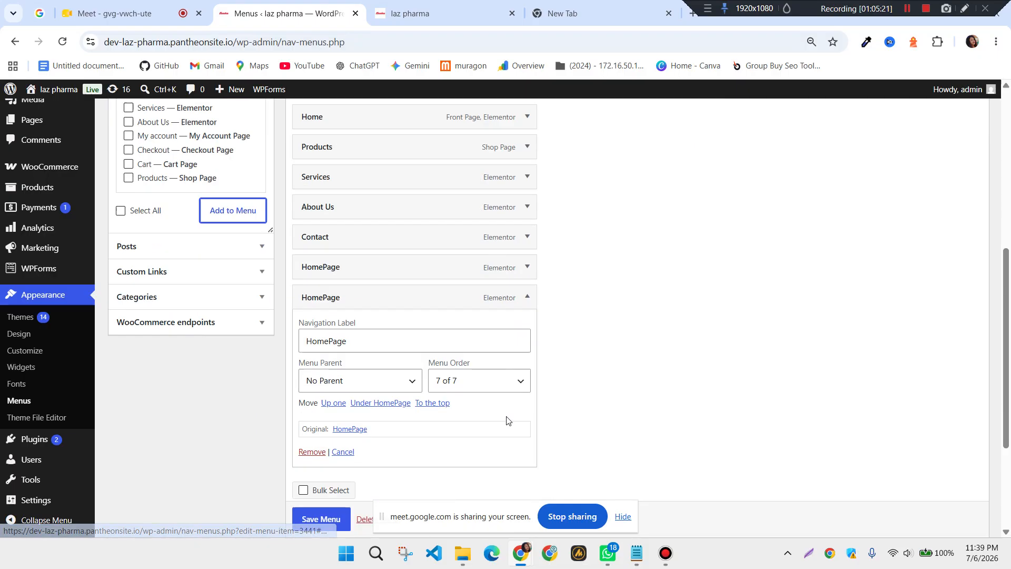
left_click(311, 415)
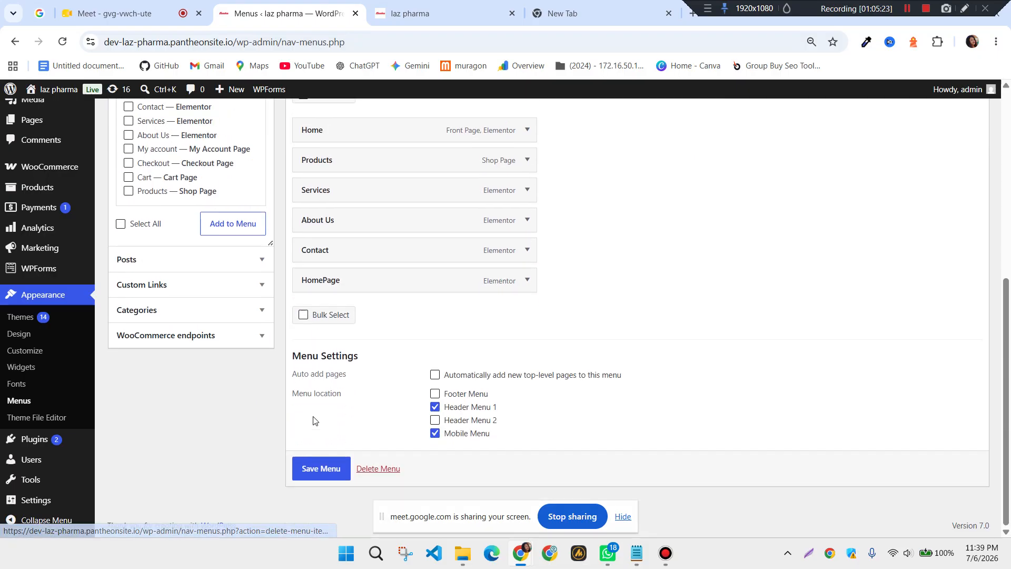
scroll(427, 329, "up", 3)
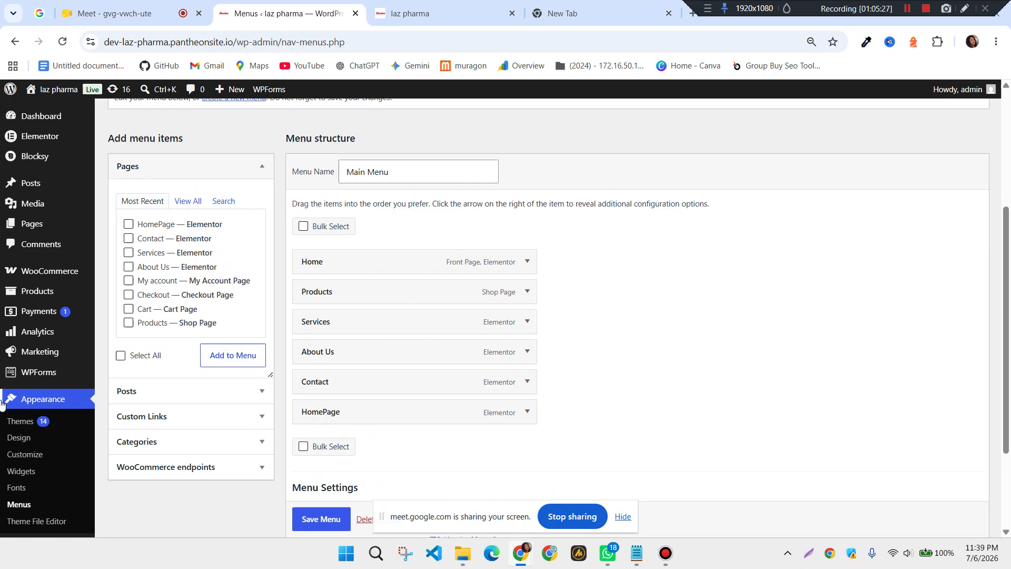
Cancel the Leave site? prompt and save the Main Menu with HomePage as its sixth item
scroll(10, 403, "down", 1)
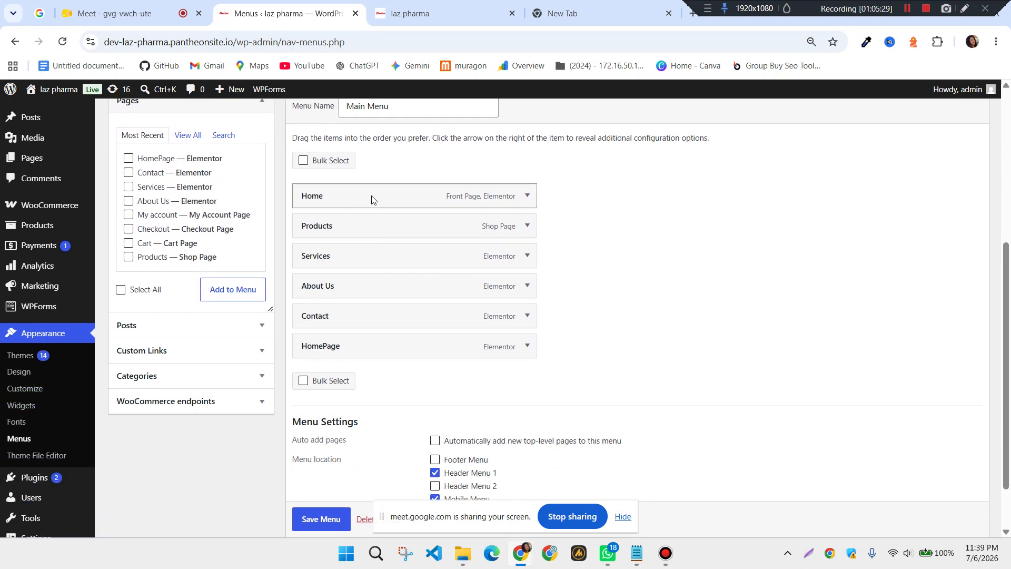
scroll(27, 372, "down", 1)
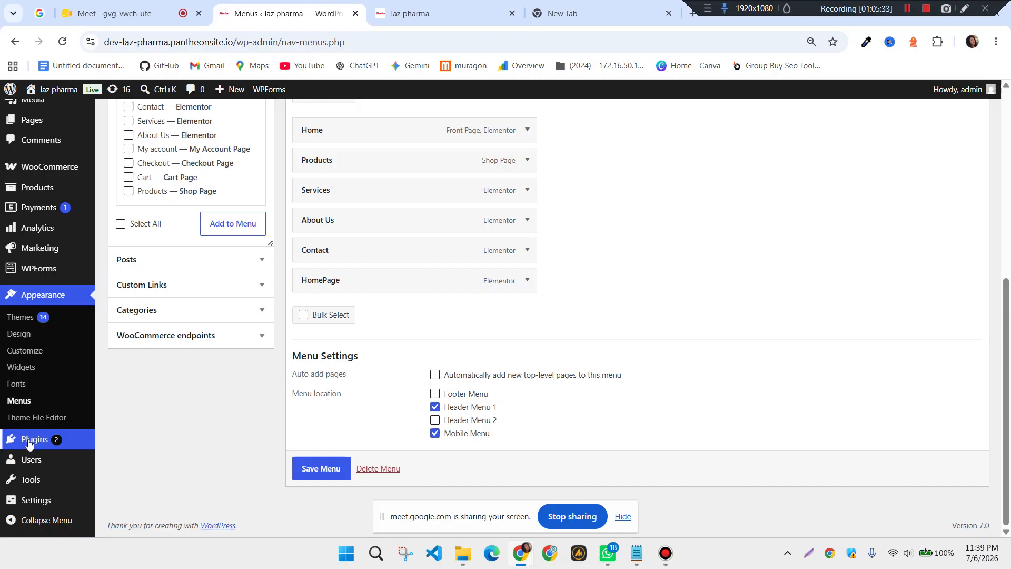
mouse_move(36, 501)
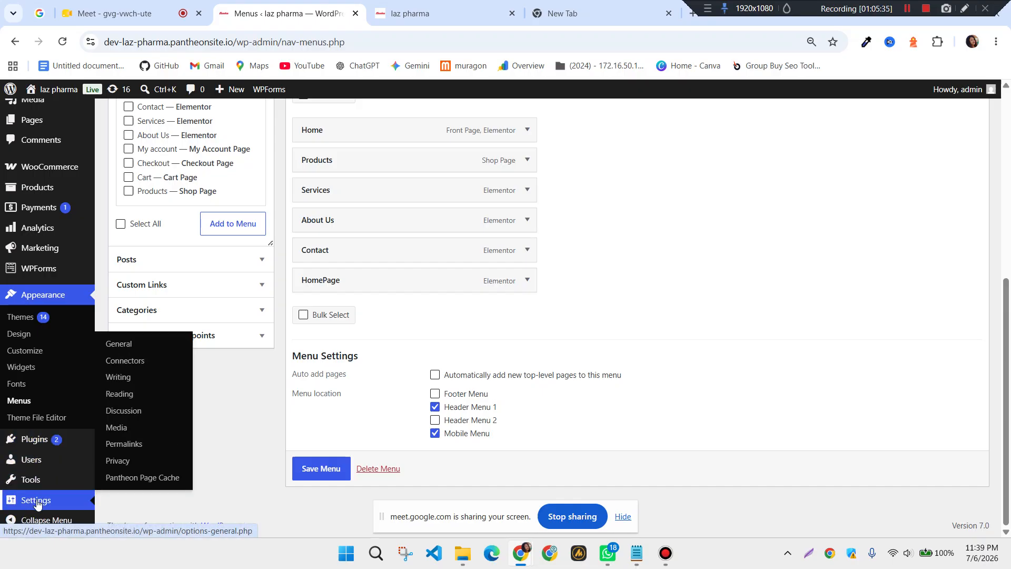
left_click(37, 500)
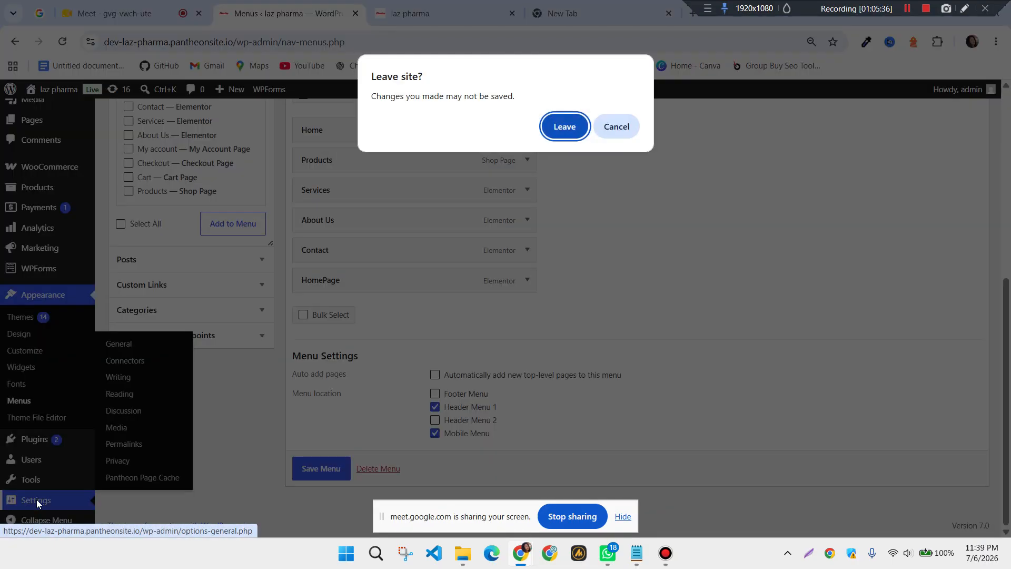
left_click(551, 126)
left_click(315, 467)
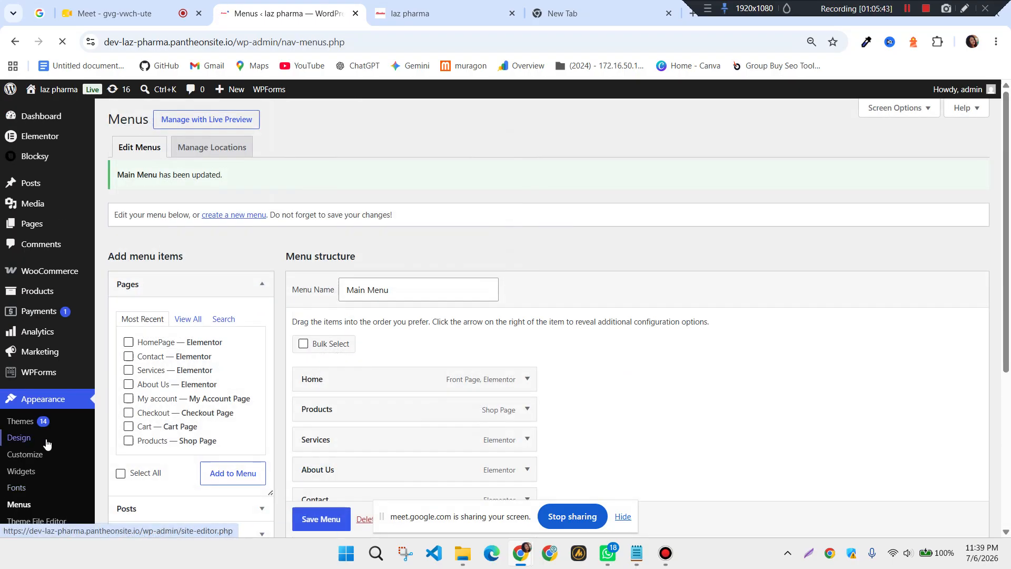
scroll(46, 442, "down", 3)
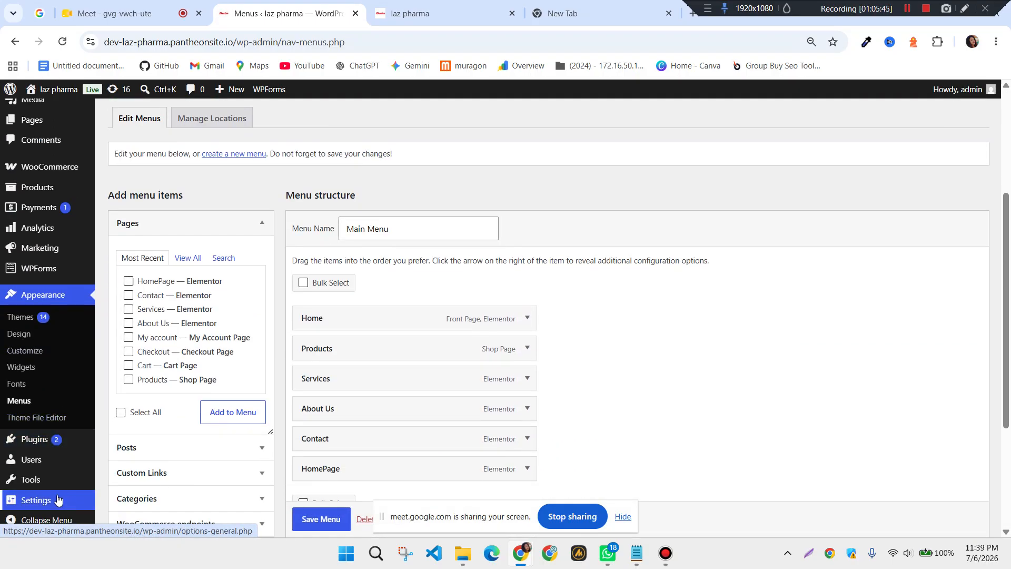
mouse_move(57, 499)
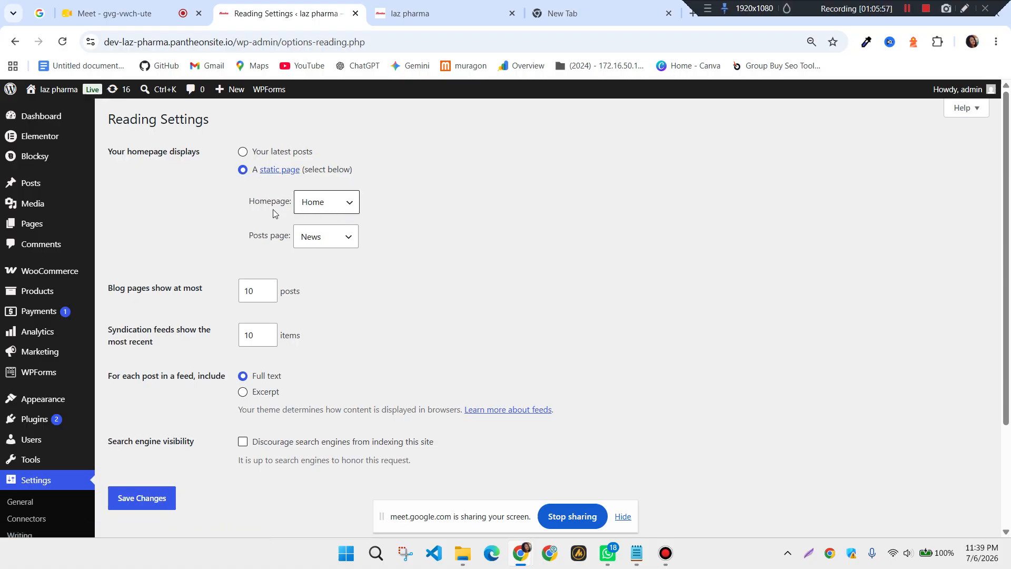
Choose HomePage as the static homepage in Reading Settings and save the changes
left_click(351, 210)
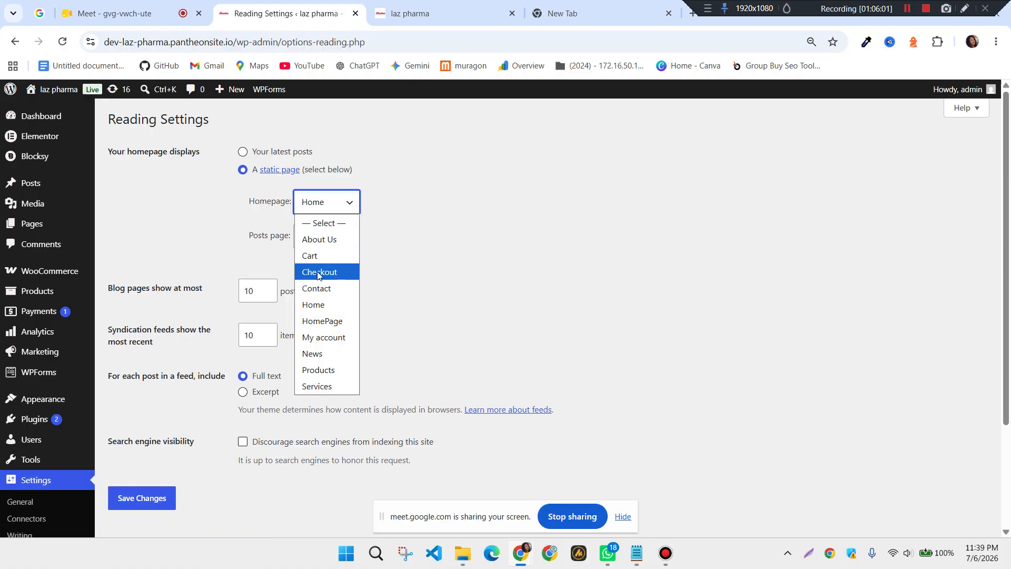
left_click(319, 321)
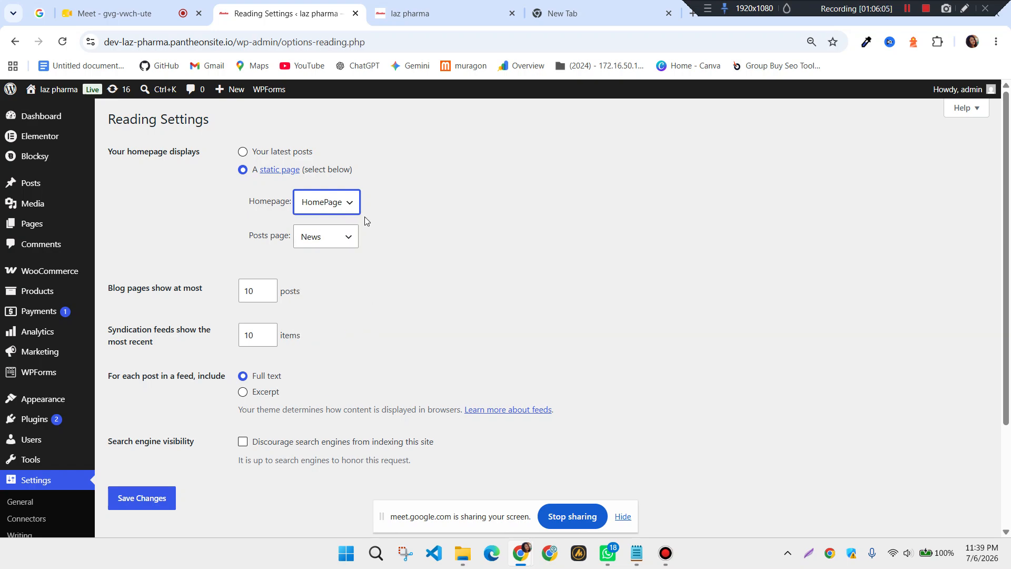
scroll(387, 284, "down", 3)
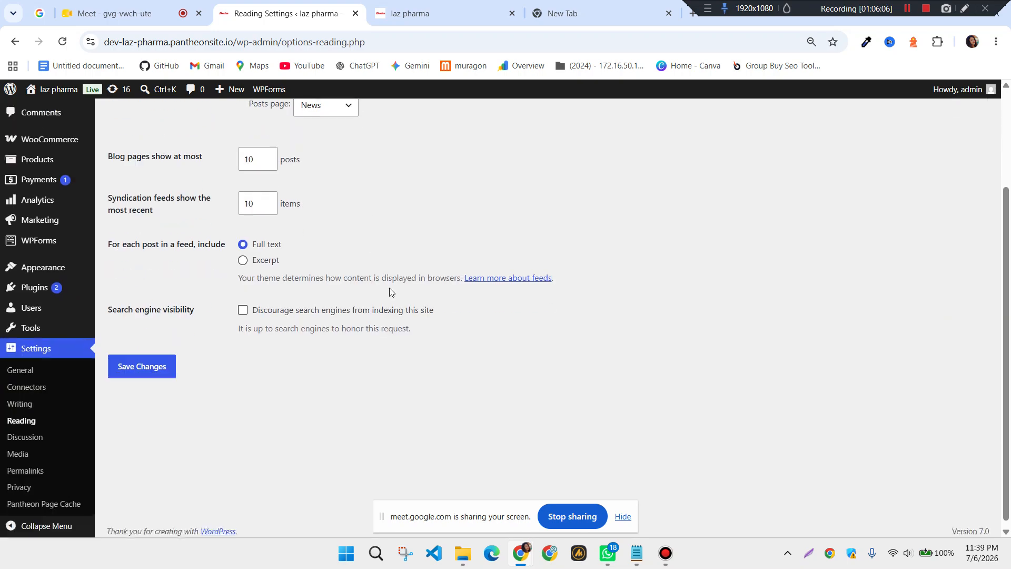
left_click(144, 366)
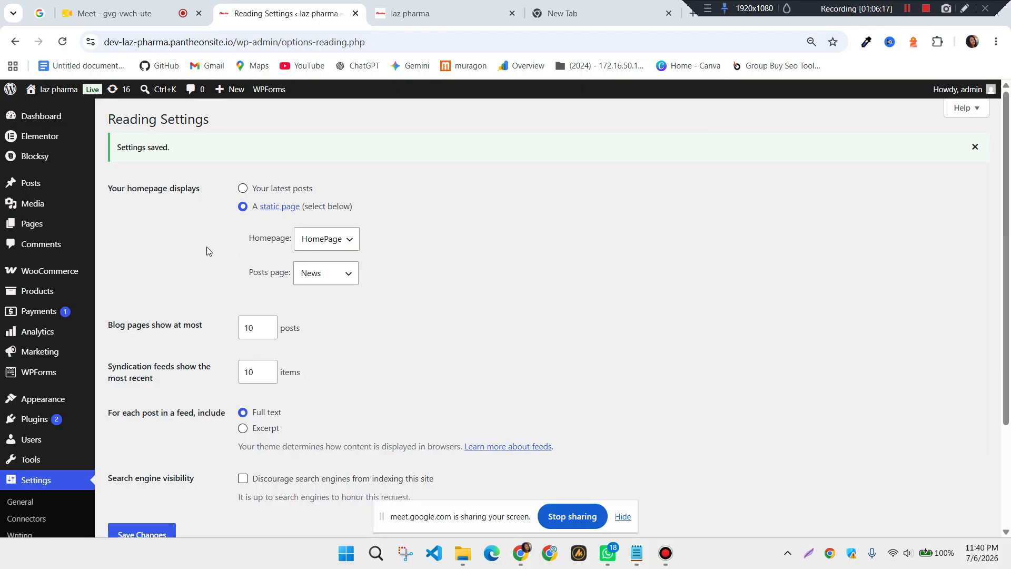
scroll(206, 246, "down", 3)
scroll(203, 263, "up", 3)
Open Visit Site in a new browser tab and switch to the live site
mouse_move(51, 96)
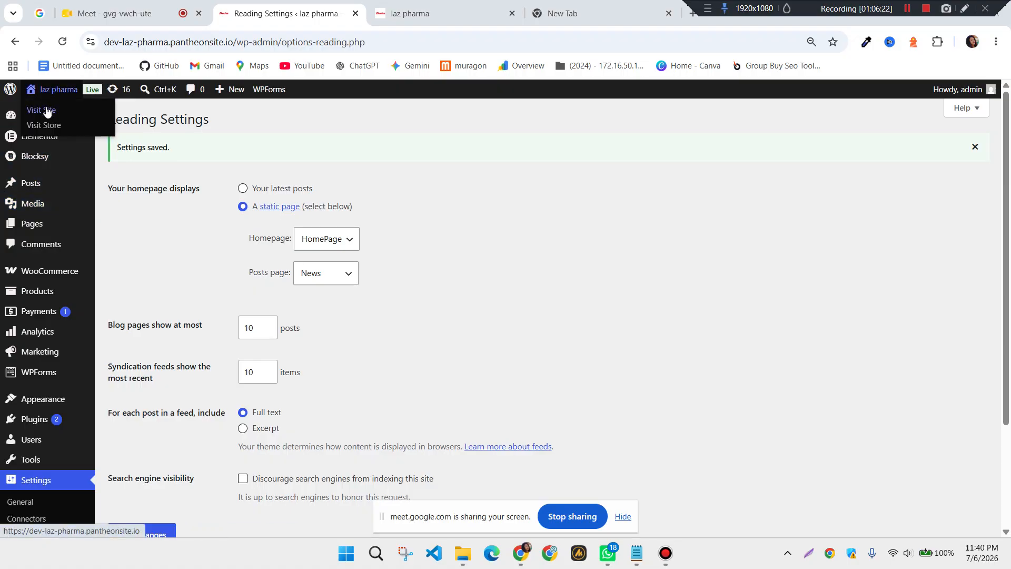
right_click(46, 110)
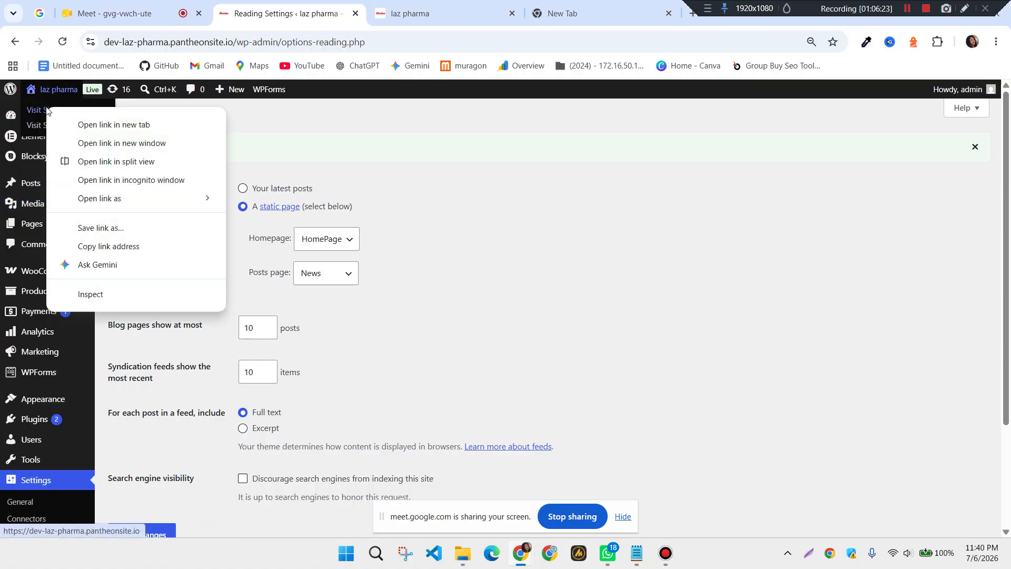
left_click(116, 127)
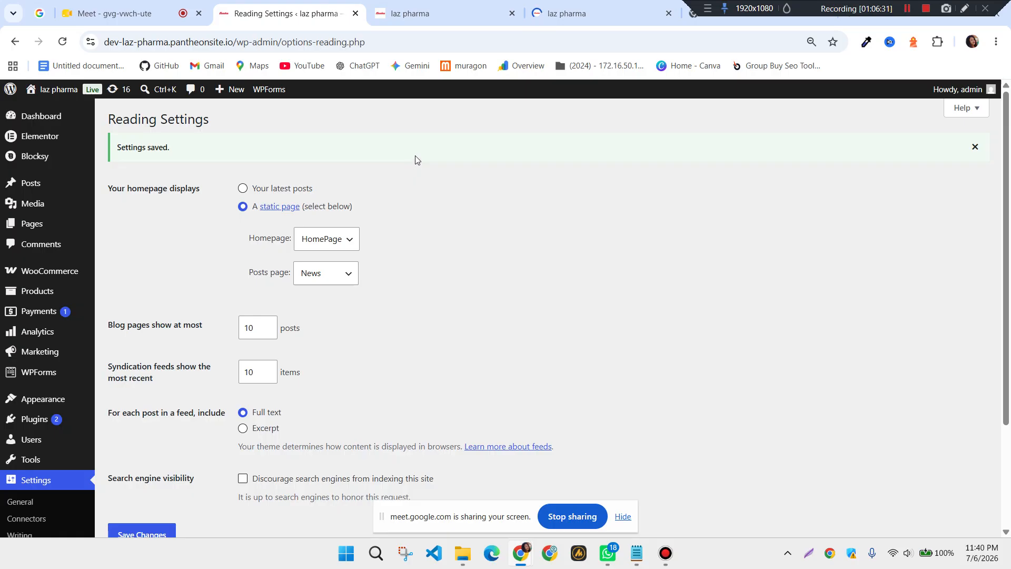
left_click(574, 15)
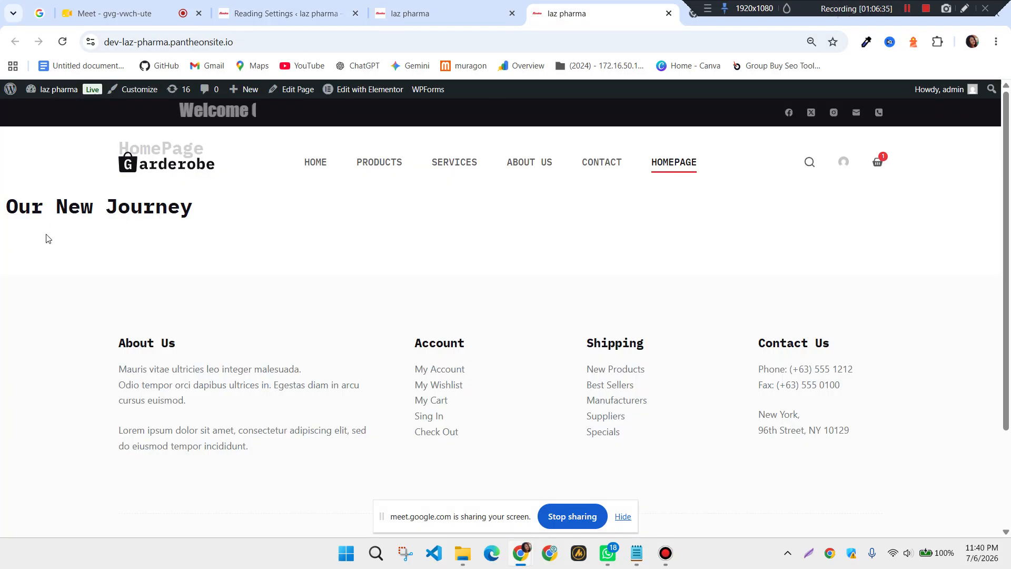